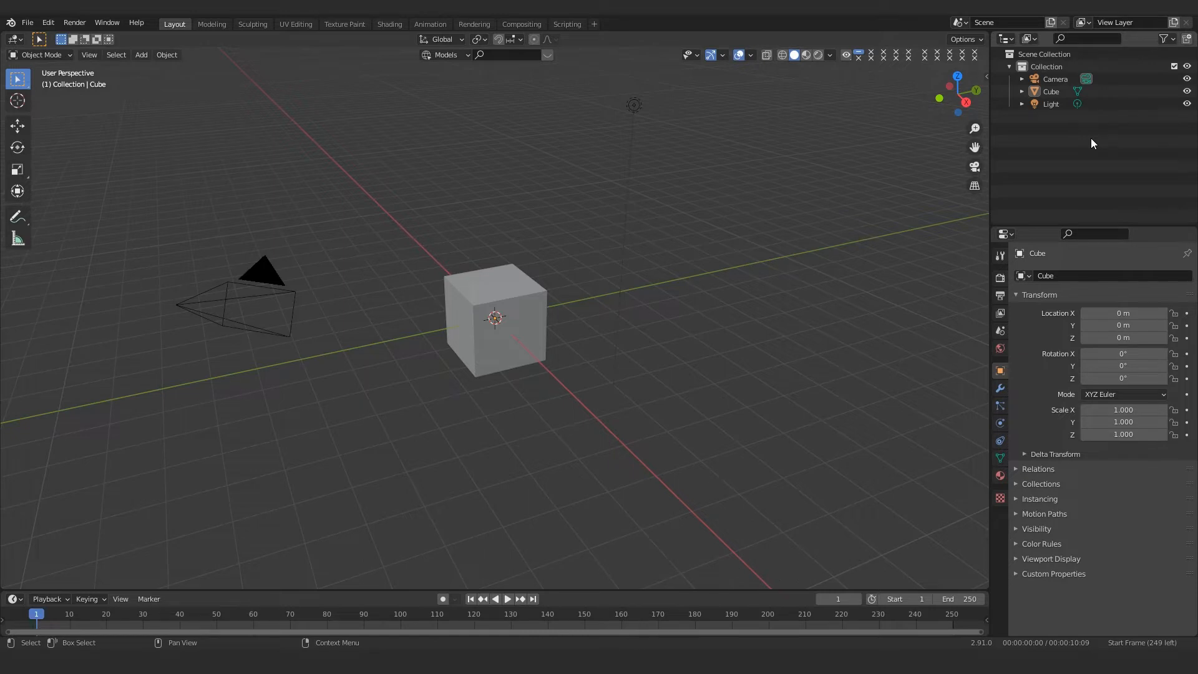
Step: Create a second collection in the scene and move the camera and light into it
right_click(1091, 140)
click(1088, 138)
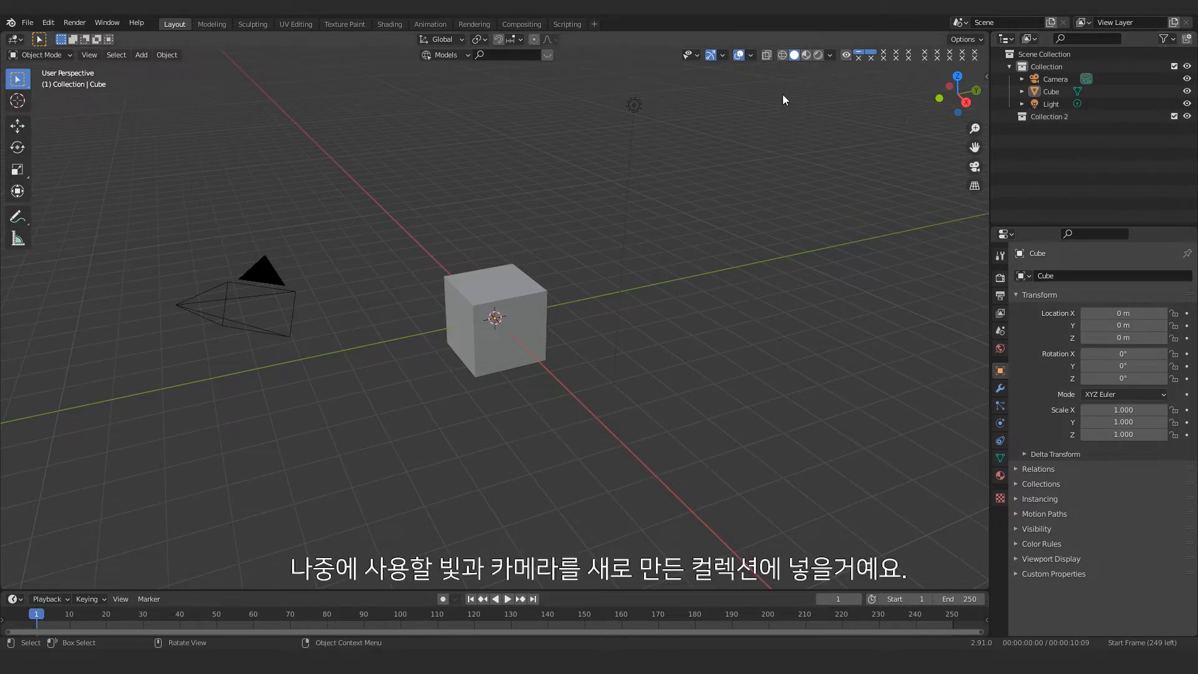
drag(737, 88, 615, 118)
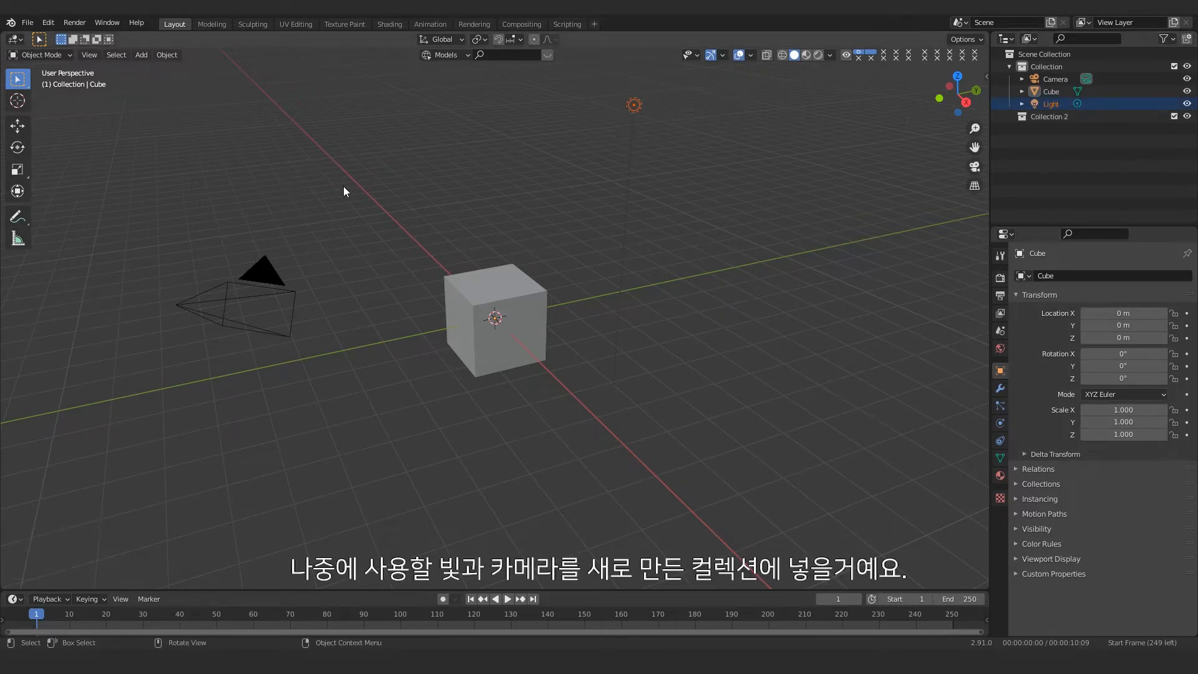
key(shift)
shift+drag(311, 219, 219, 399)
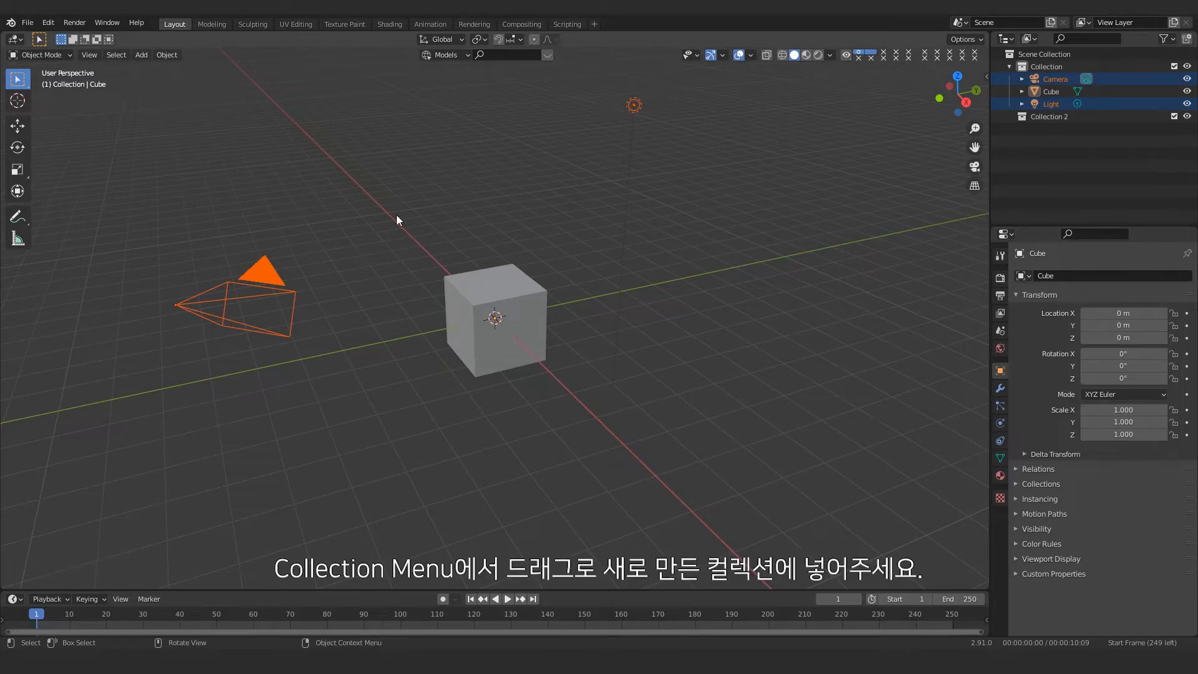
drag(1050, 103, 1050, 121)
Step: Rename the new collection to "Camera & Light" and exclude it from the view layer
double_click(1043, 92)
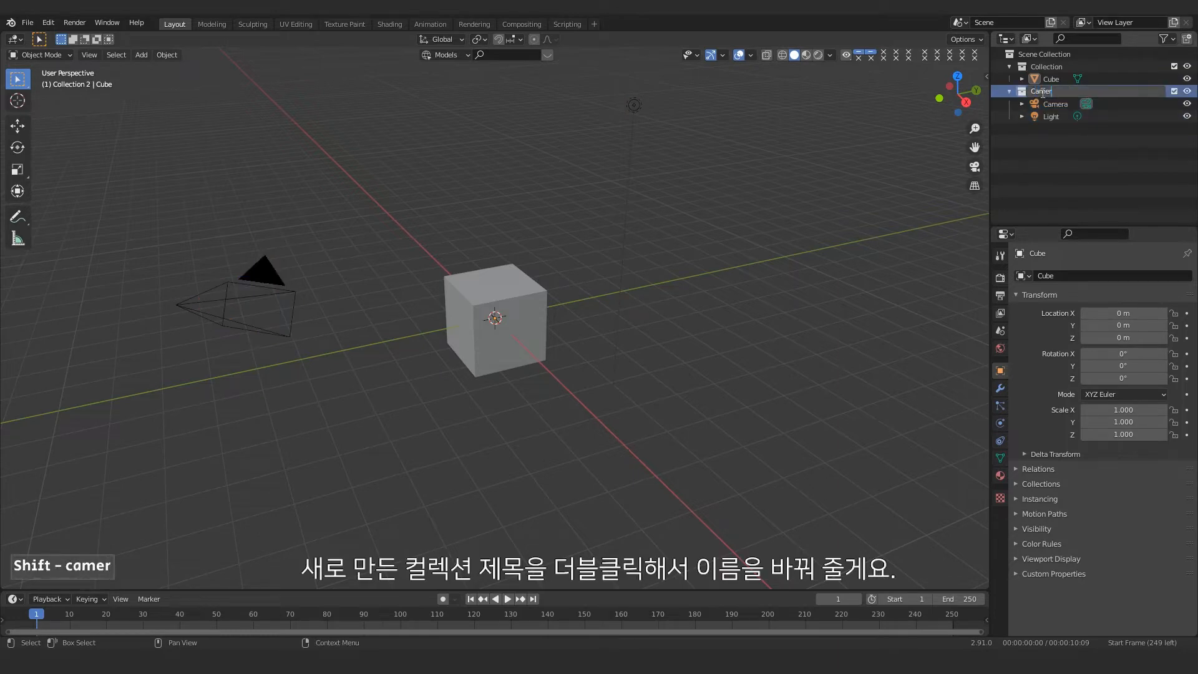
text(Camera & L)
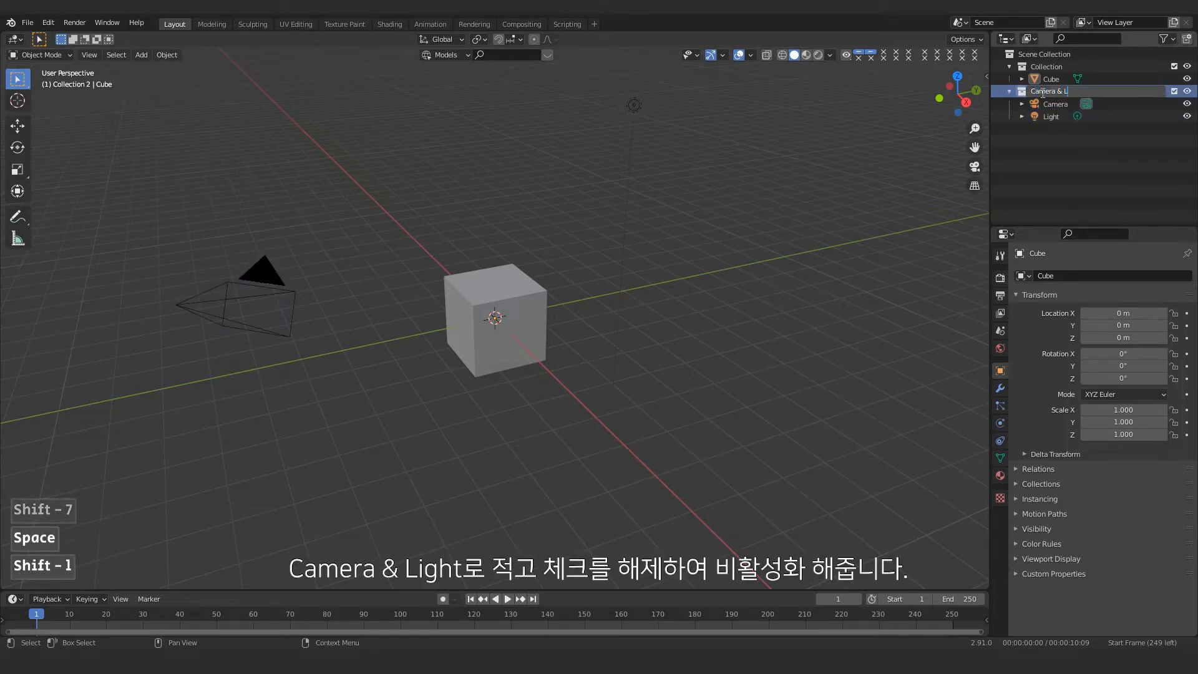
text(ight)
click(1079, 185)
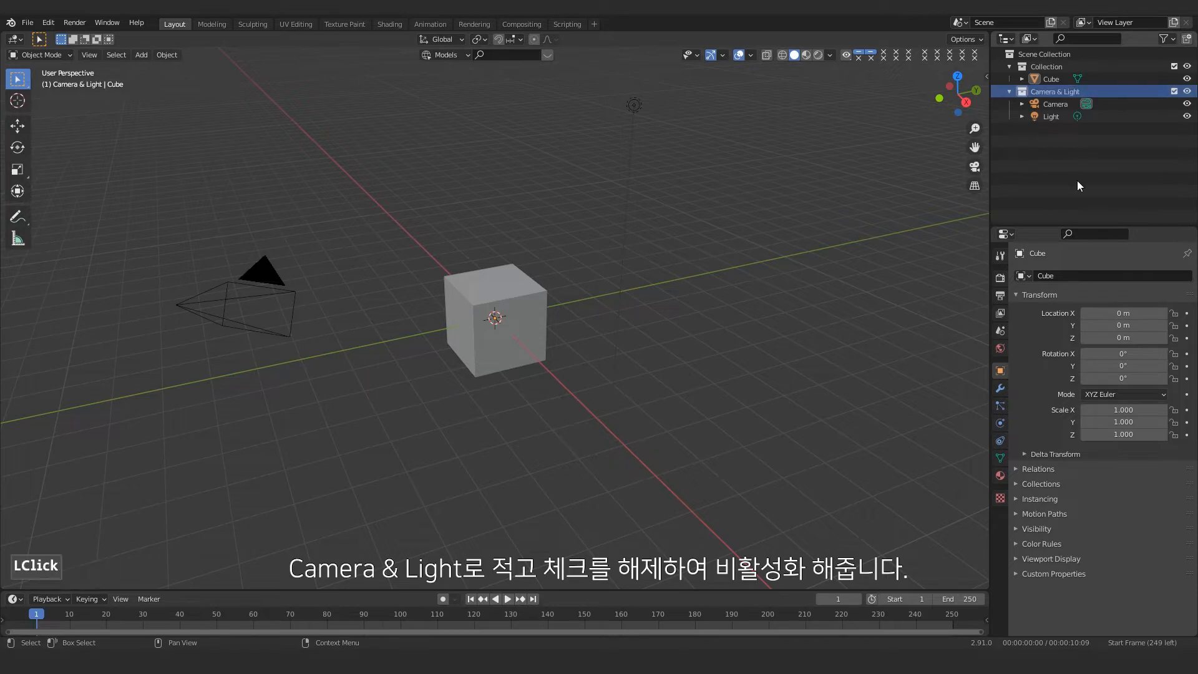
click(1174, 91)
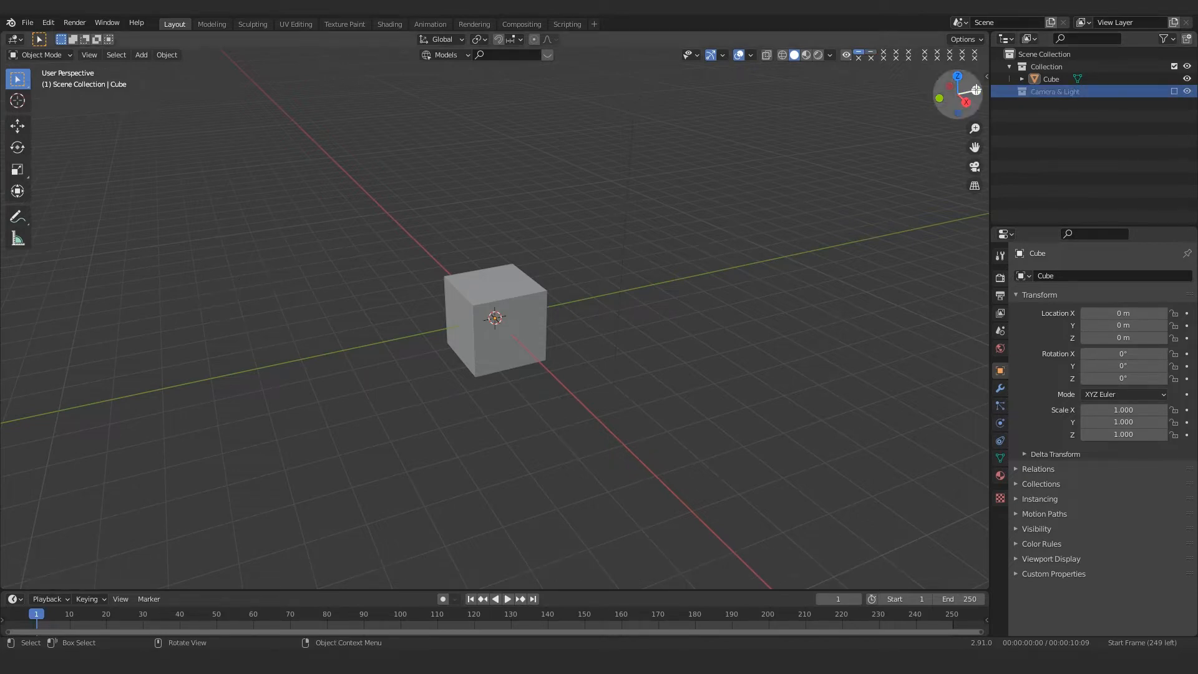
Step: Examine the cube from several angles and distances, with X running sideways and Y running front to back
drag(643, 317, 649, 317)
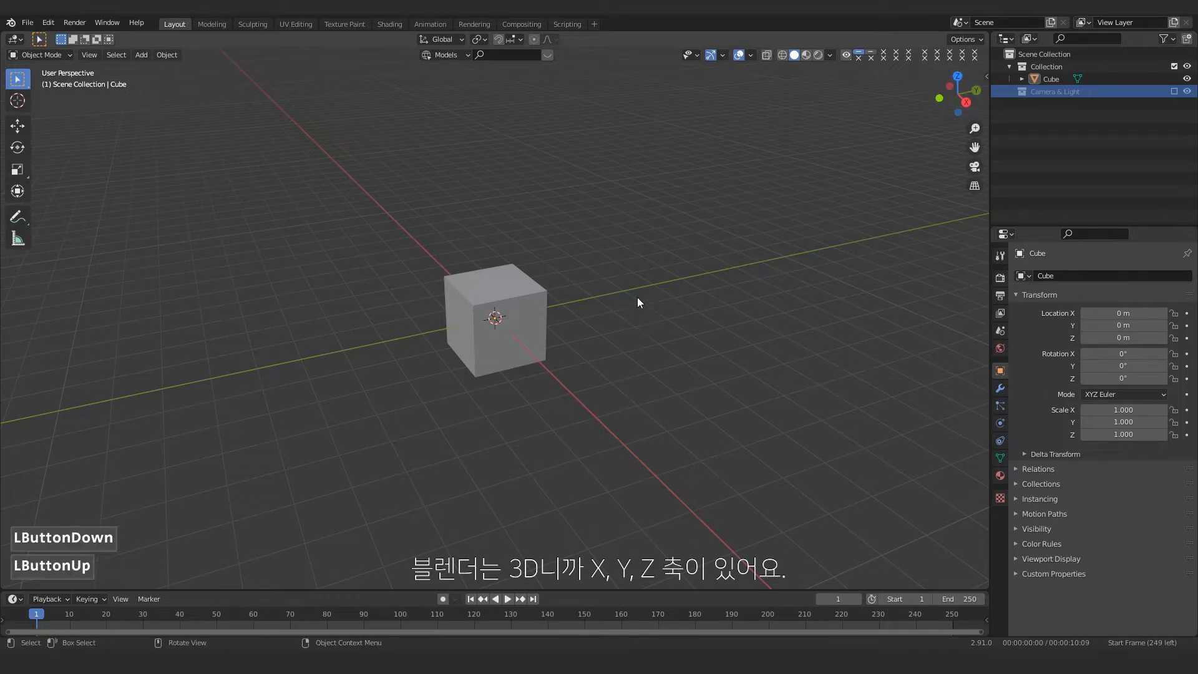
middle_drag(543, 228, 564, 242)
scroll(475, 286, up, 1)
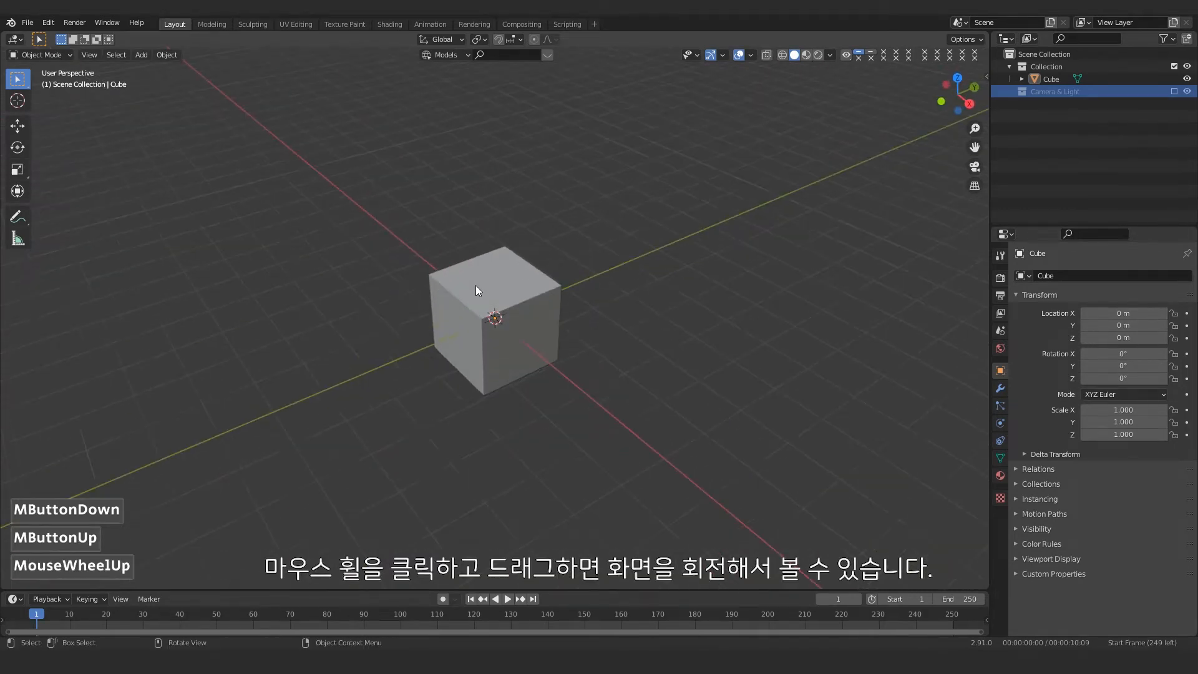
scroll(475, 286, up, 4)
scroll(478, 274, down, 4)
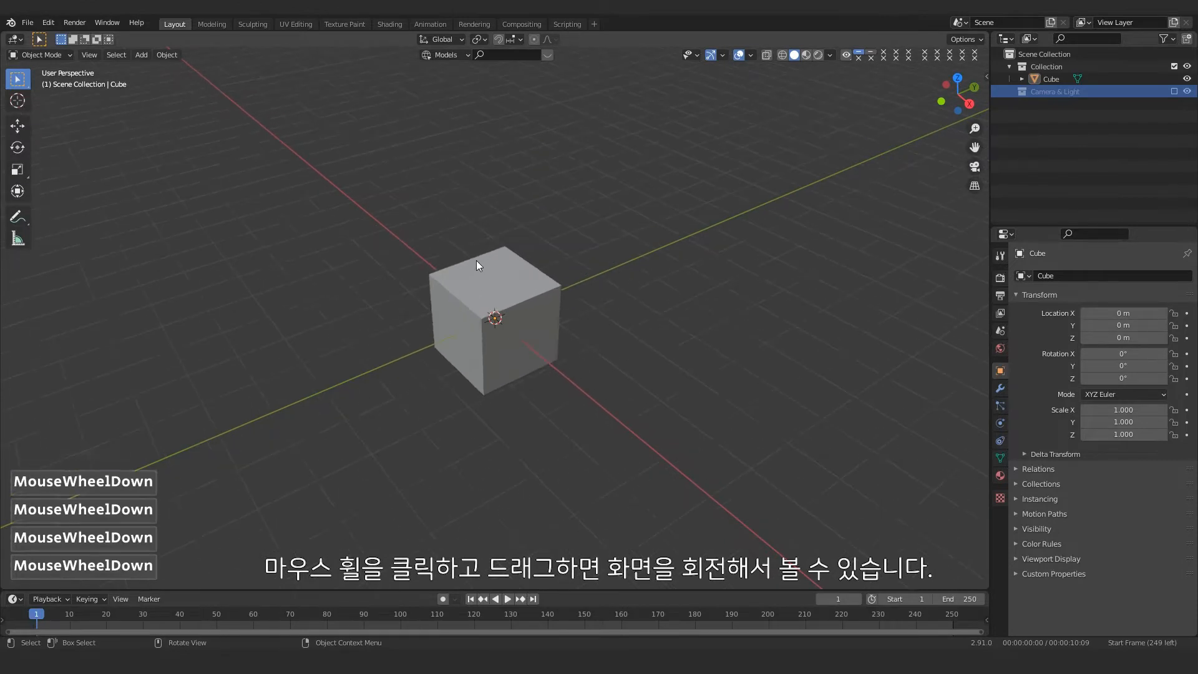
scroll(462, 257, up, 2)
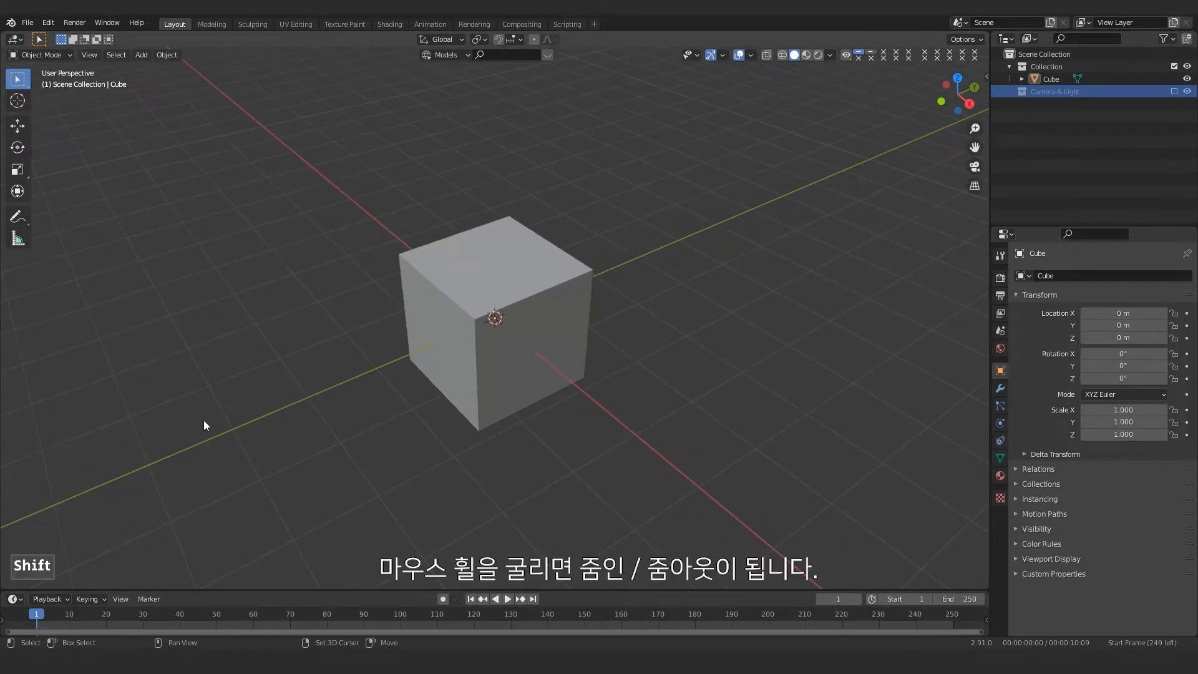
shift+middle_drag(350, 265, 349, 381)
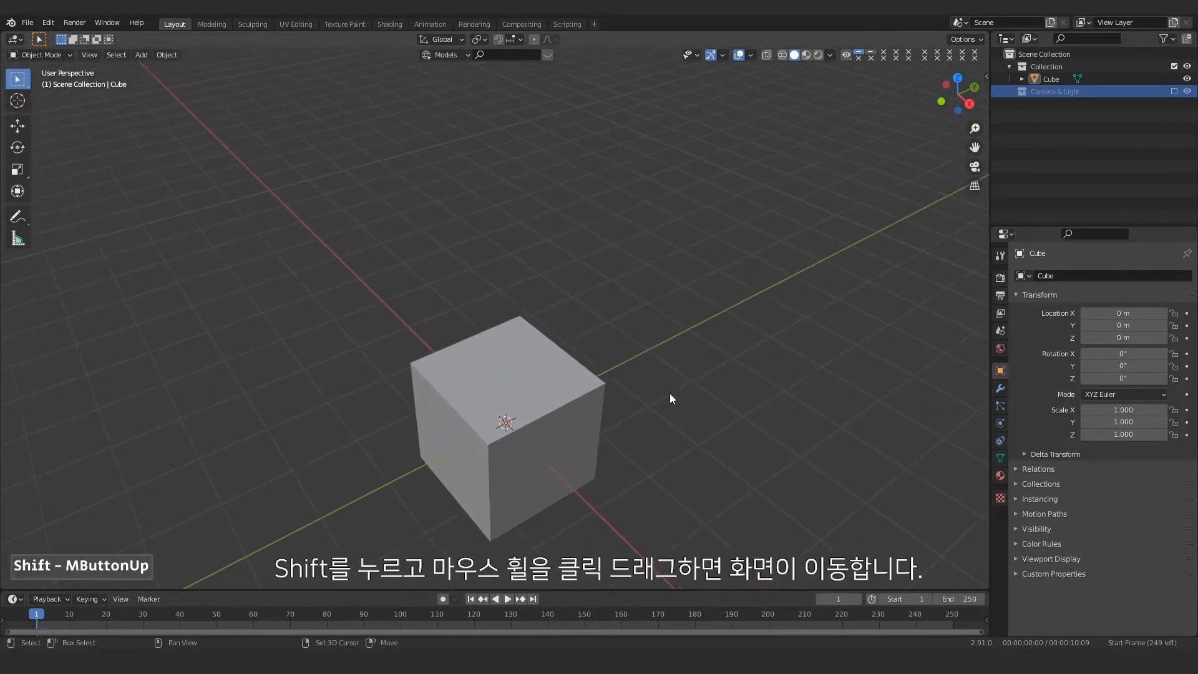
shift+middle_drag(670, 395, 681, 343)
middle_drag(680, 343, 873, 241)
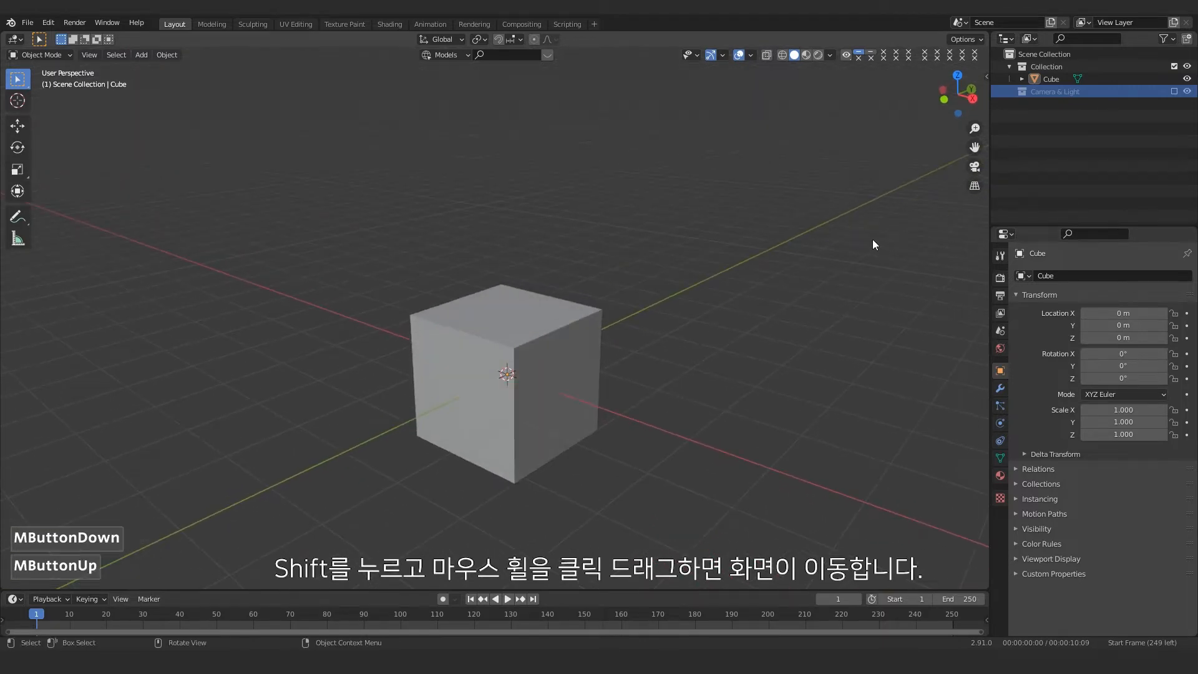
drag(958, 94, 784, 251)
middle_drag(784, 251, 902, 247)
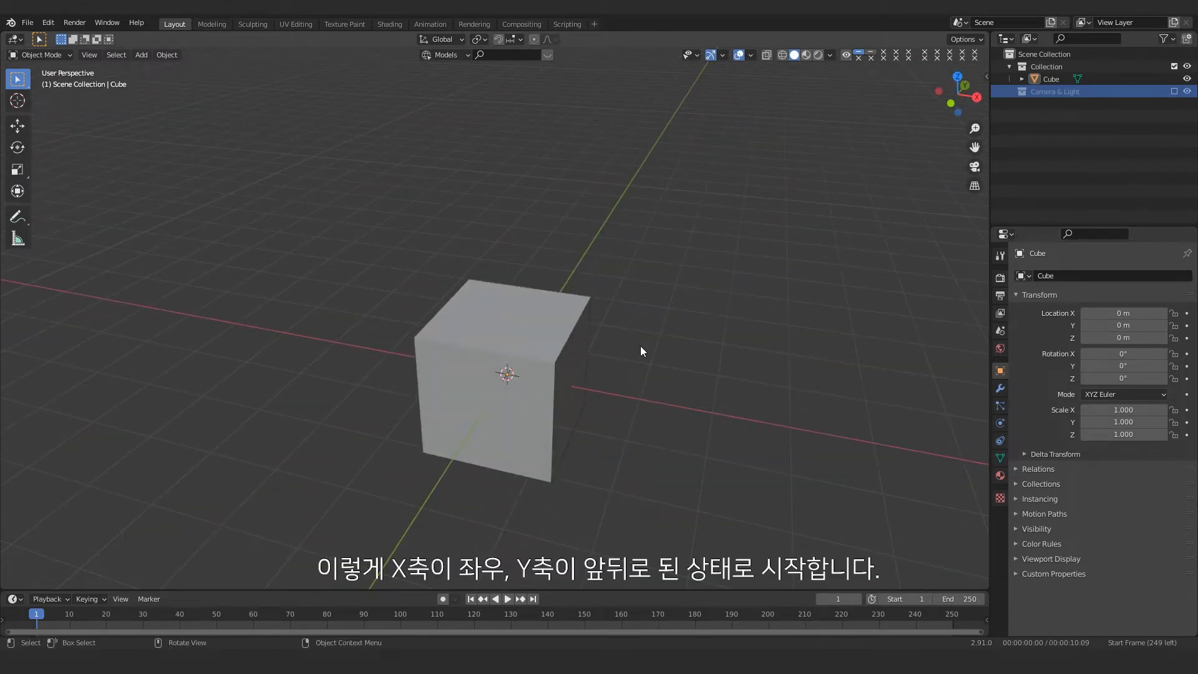
scroll(649, 336, up, 2)
Step: Save the scene file before starting to model
click(608, 339)
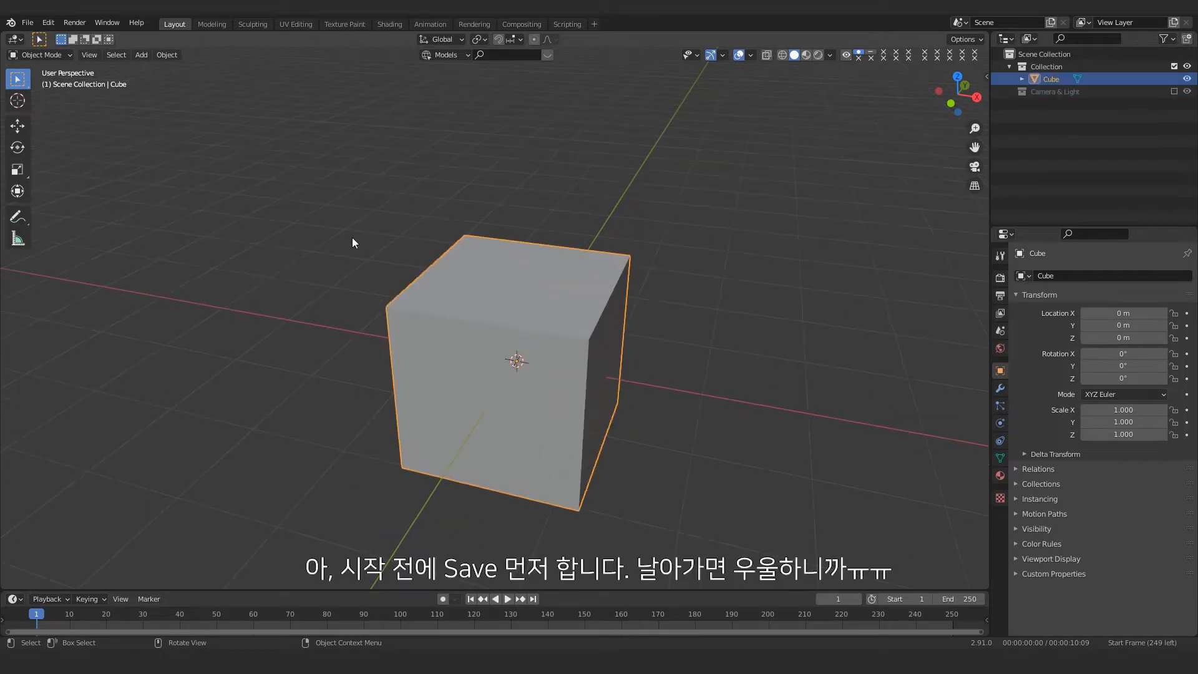
click(27, 23)
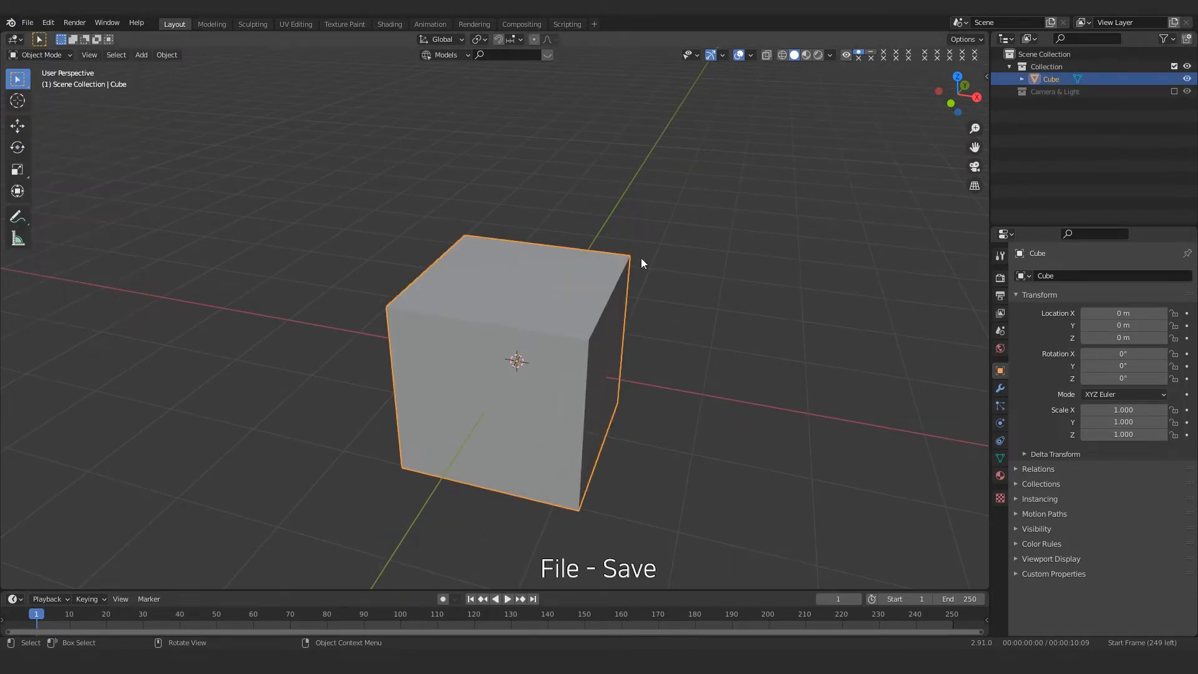
click(699, 271)
Step: Move the cube up 1 m along the Z axis, snapping to whole increments
middle_drag(745, 284, 609, 366)
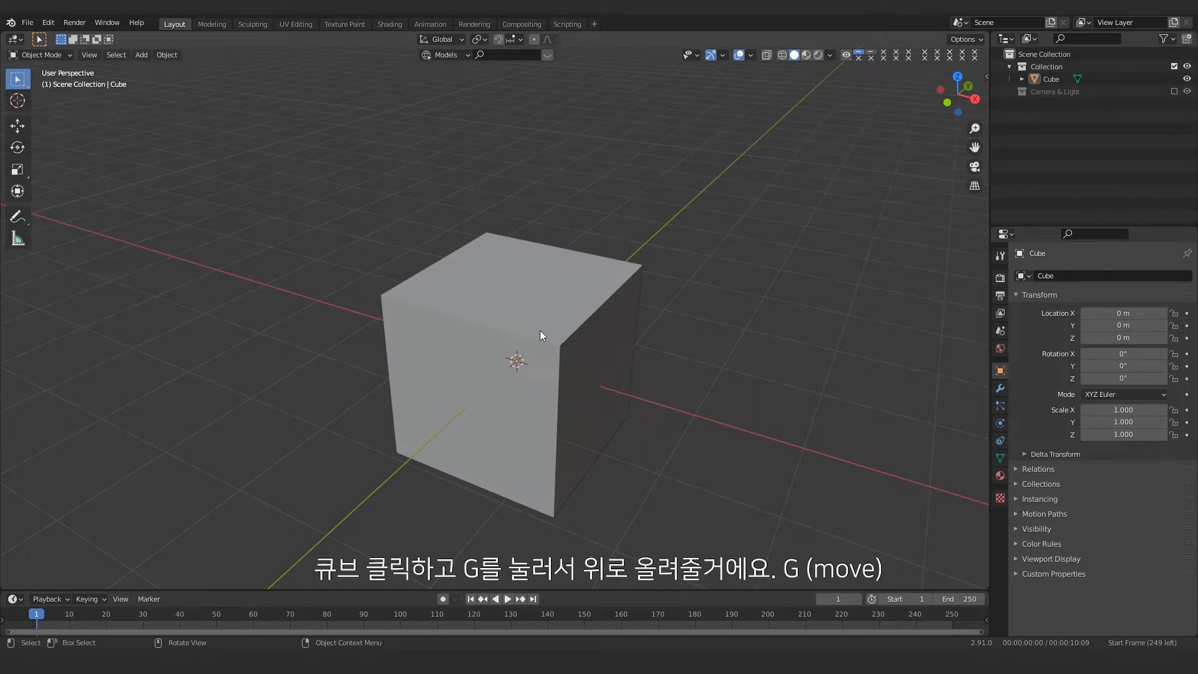
click(535, 360)
shift+middle_drag(657, 324, 571, 355)
key(g)
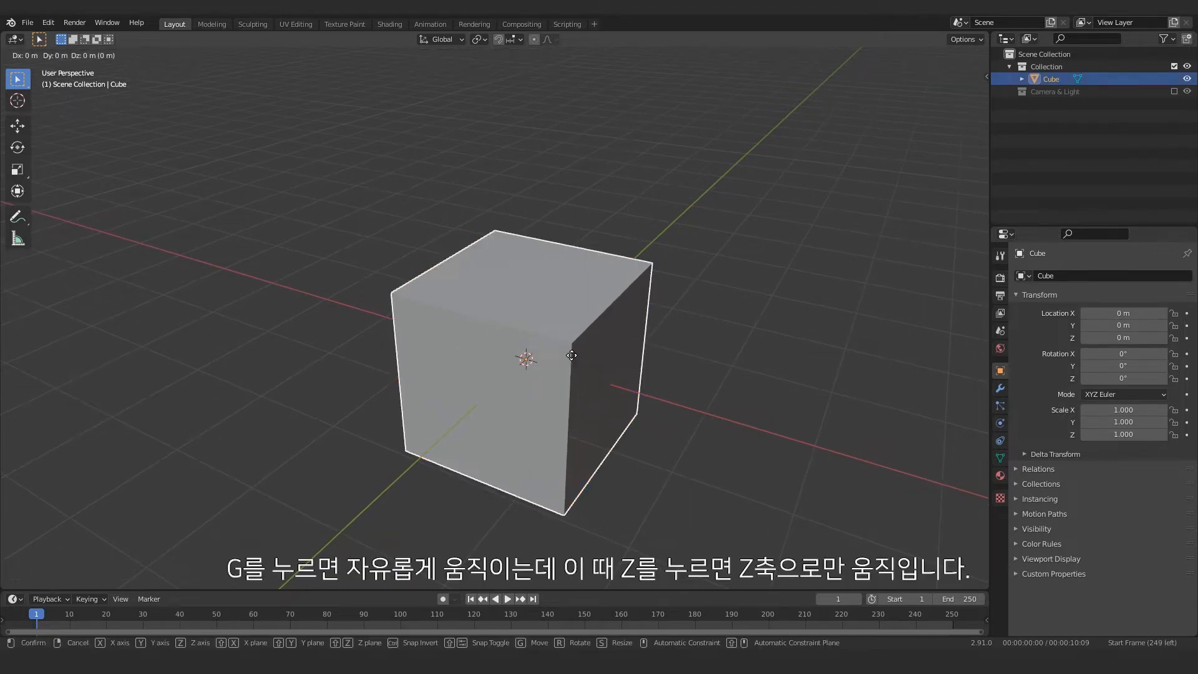
key(z)
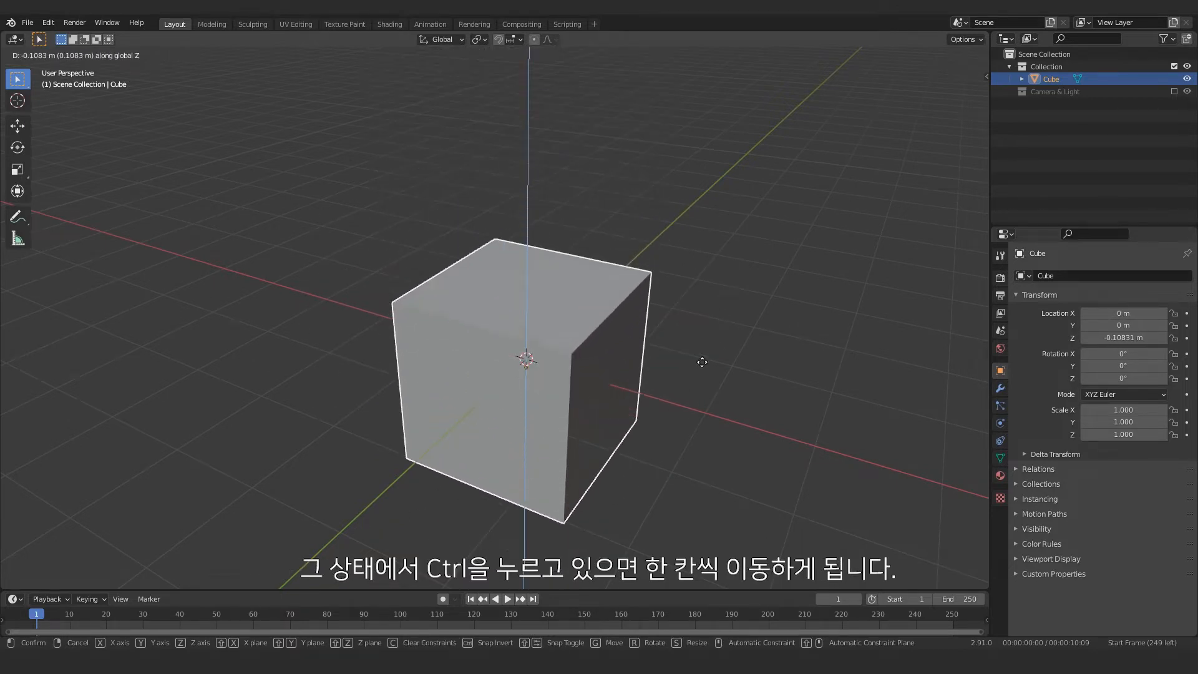
key(ctrl)
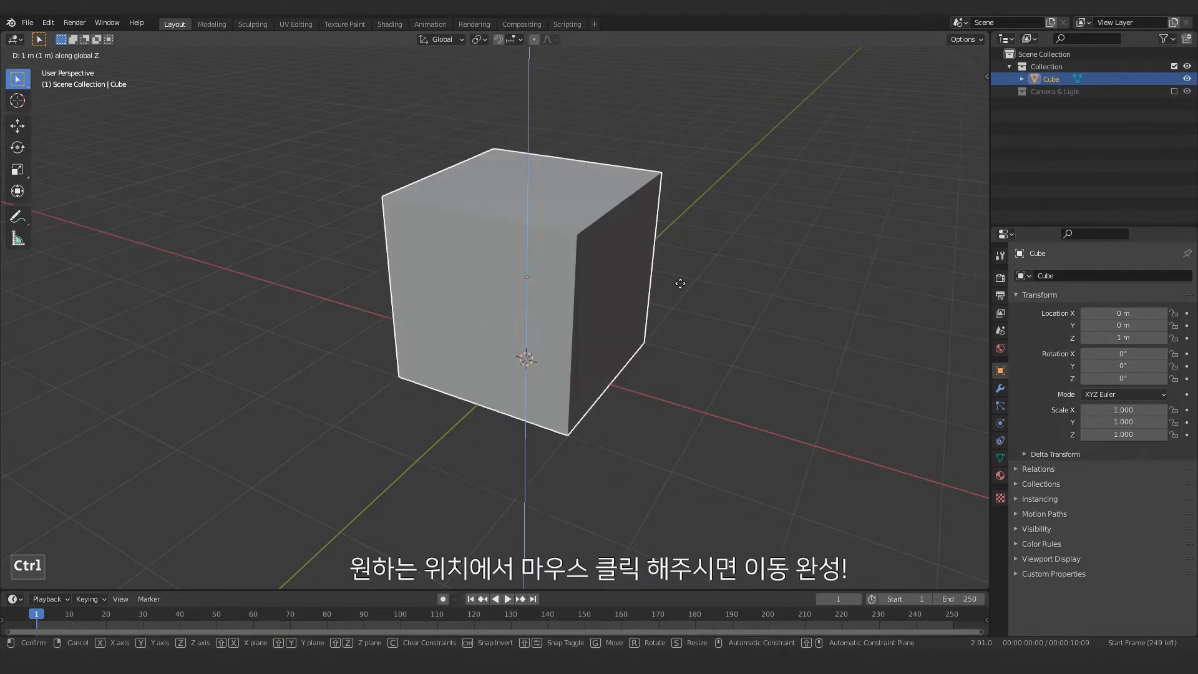
ctrl+click(680, 283)
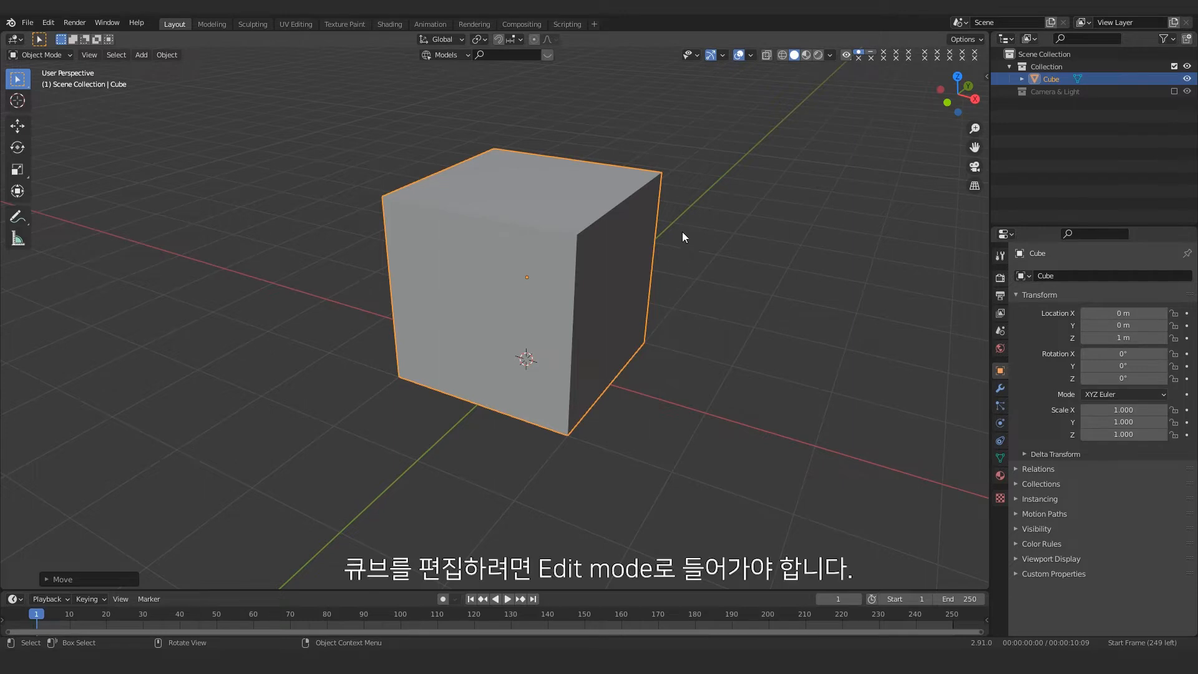
Step: Switch the cube from Object Mode to Edit Mode
shift+middle_drag(682, 240, 678, 293)
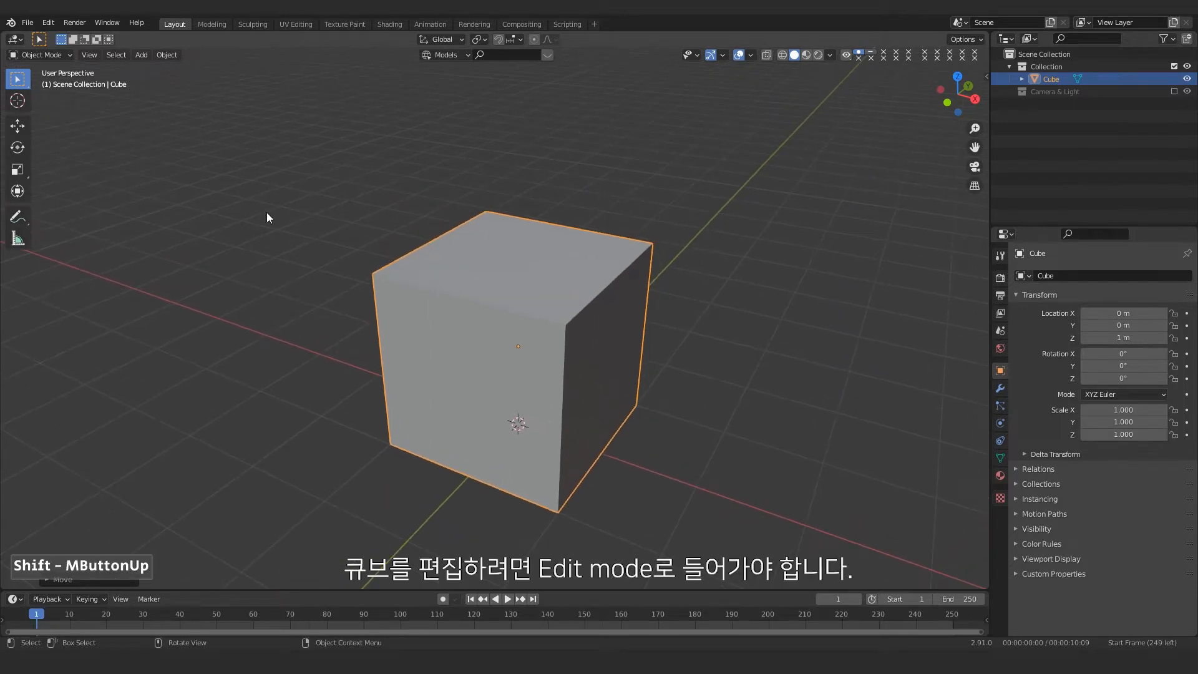
click(54, 58)
click(46, 84)
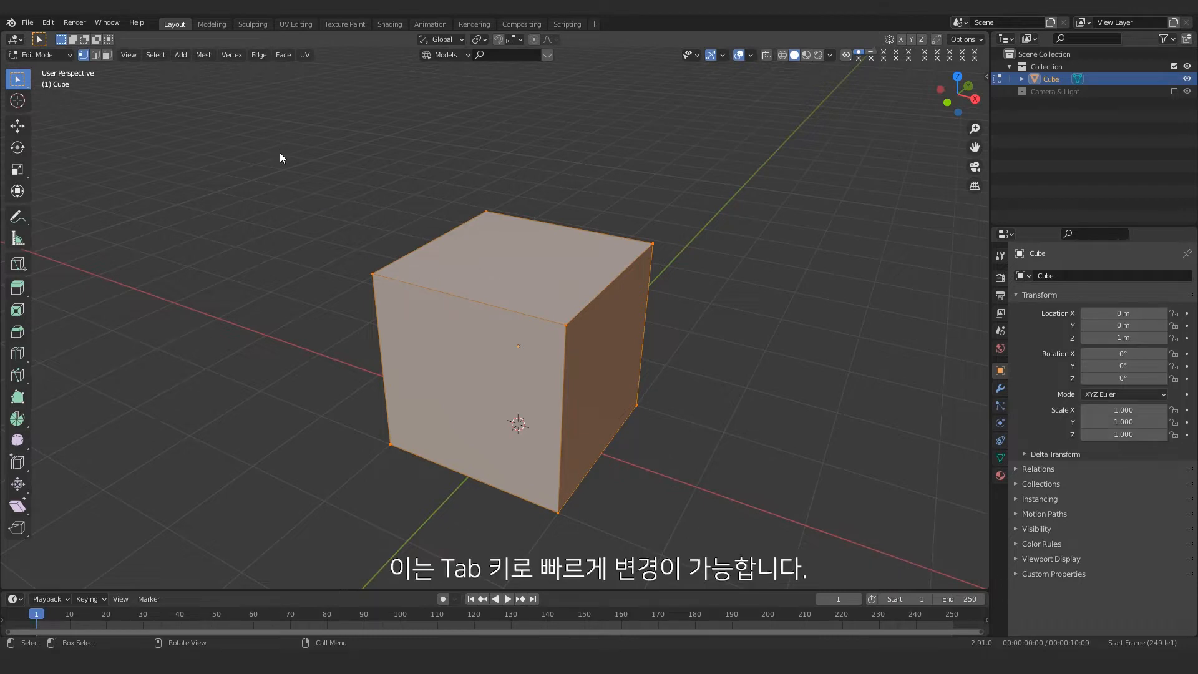
key(Tab)
key(Tab)
Step: Merge the cube's two rear top vertices at their center
click(466, 177)
shift+click(649, 250)
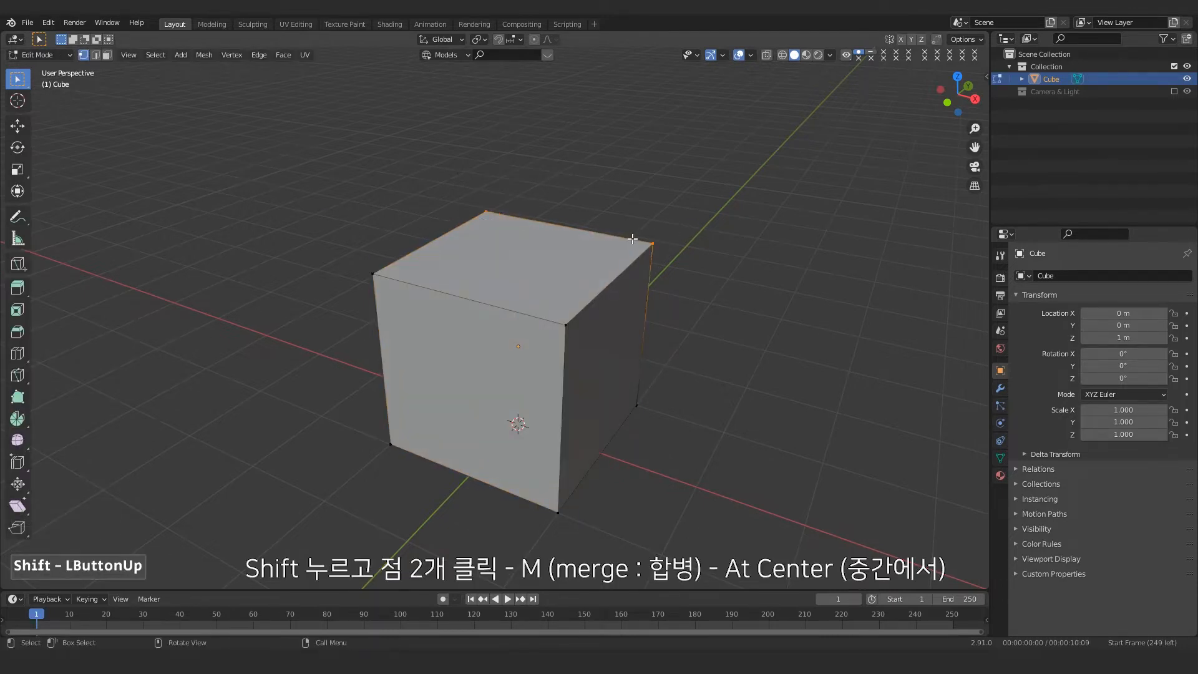
key(m)
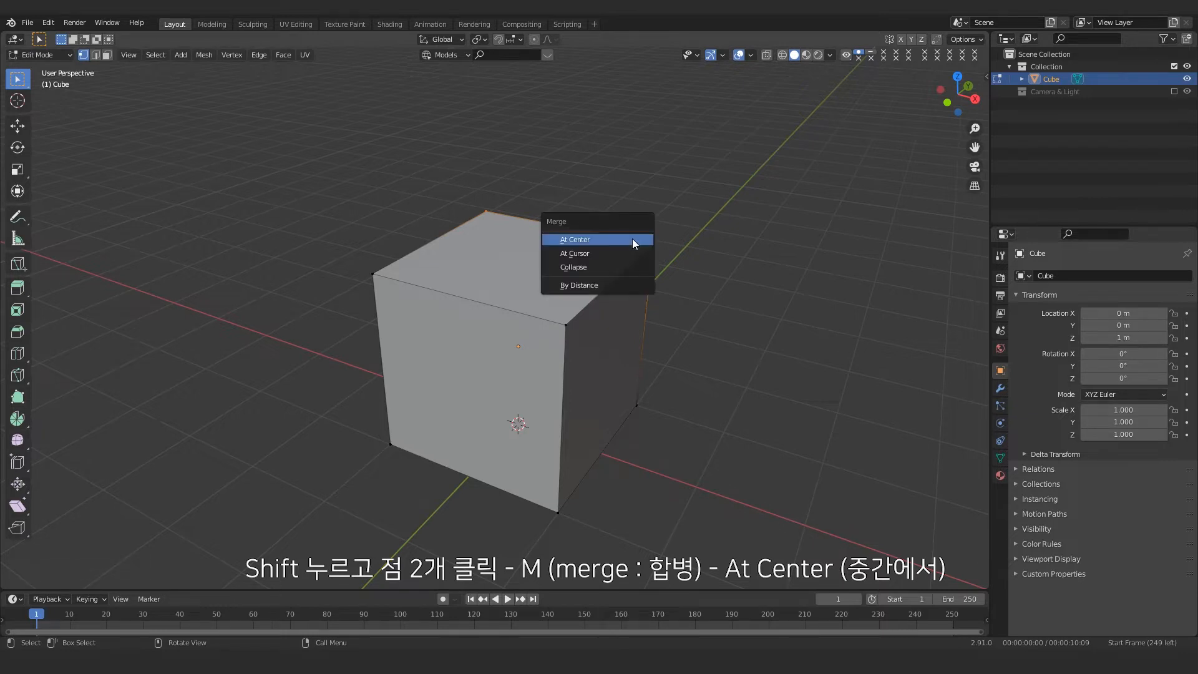
click(632, 238)
Step: Merge the two front top vertices at their center to complete the tent shape
click(377, 268)
shift+drag(557, 304, 572, 344)
key(m)
click(572, 343)
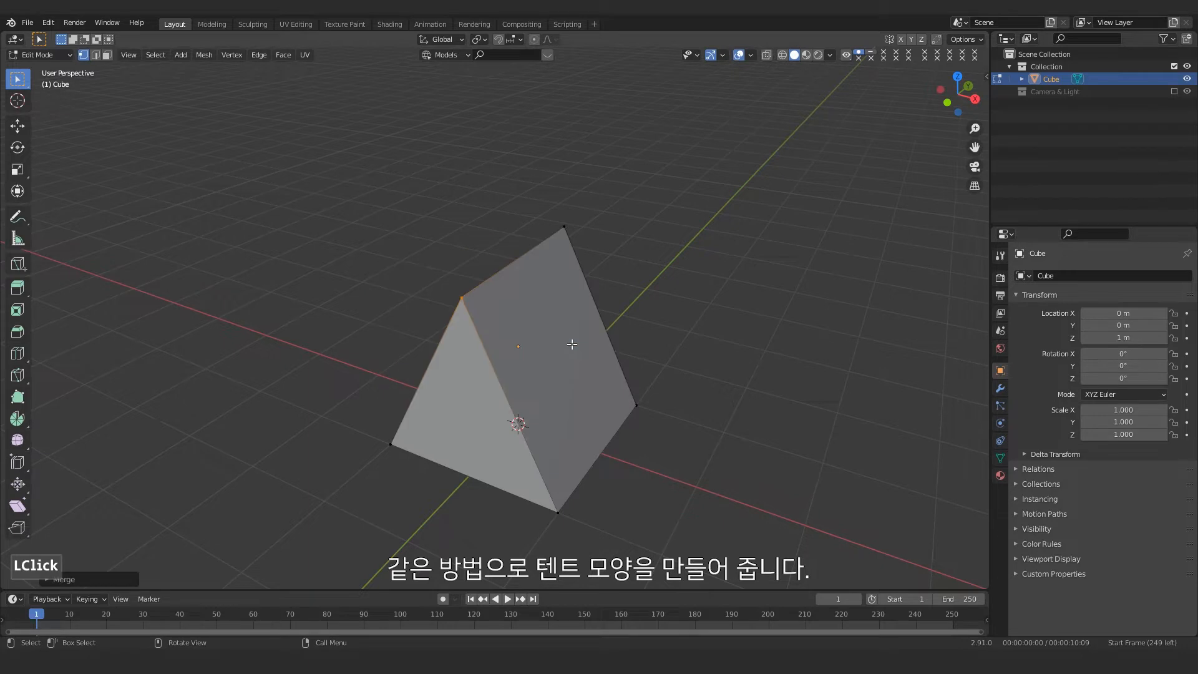
Step: Lower both ridge vertices of the tent about 0.3 m along the Z axis
middle_drag(572, 344, 661, 264)
shift+click(565, 264)
key(g)
key(z)
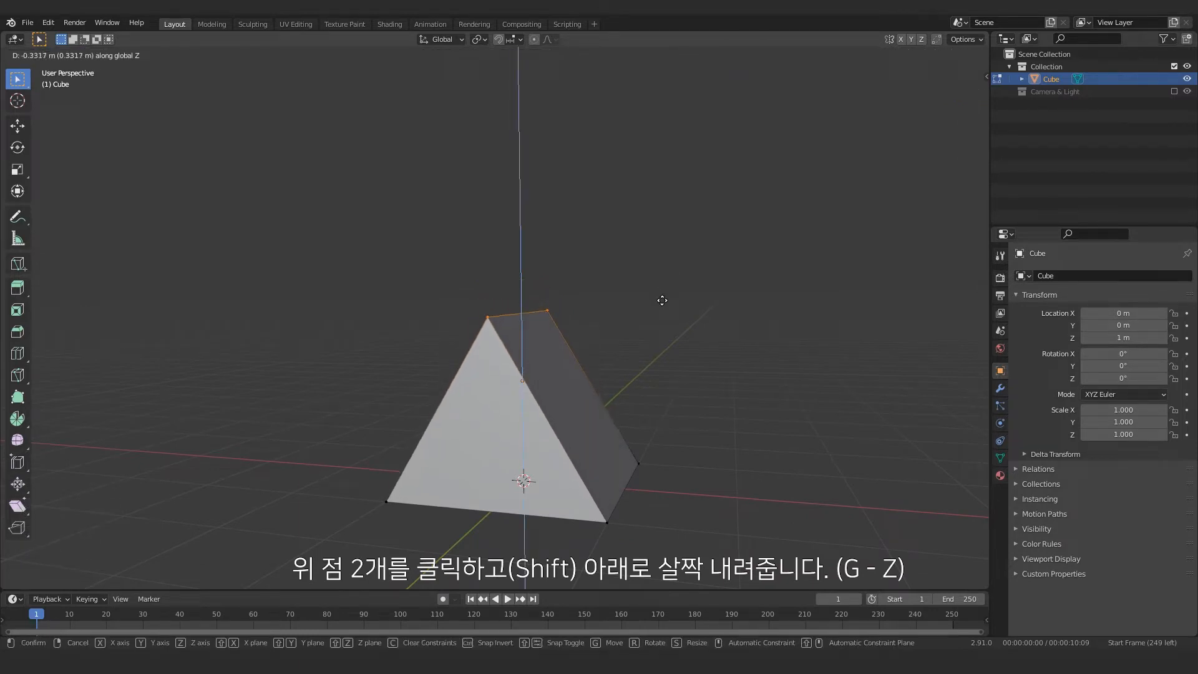
click(685, 308)
Step: Try the vertex, edge and face selection modes on the tent, selecting the ridge edge, a sloped face and the front face
middle_drag(684, 308, 743, 299)
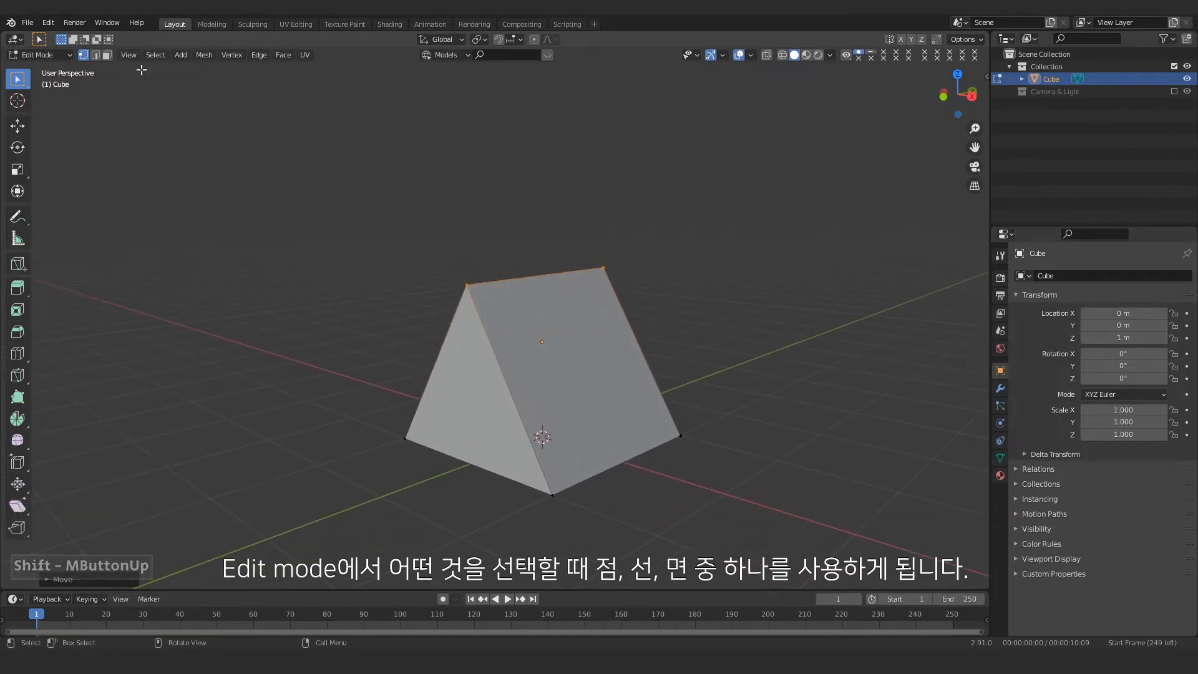
click(108, 55)
click(83, 55)
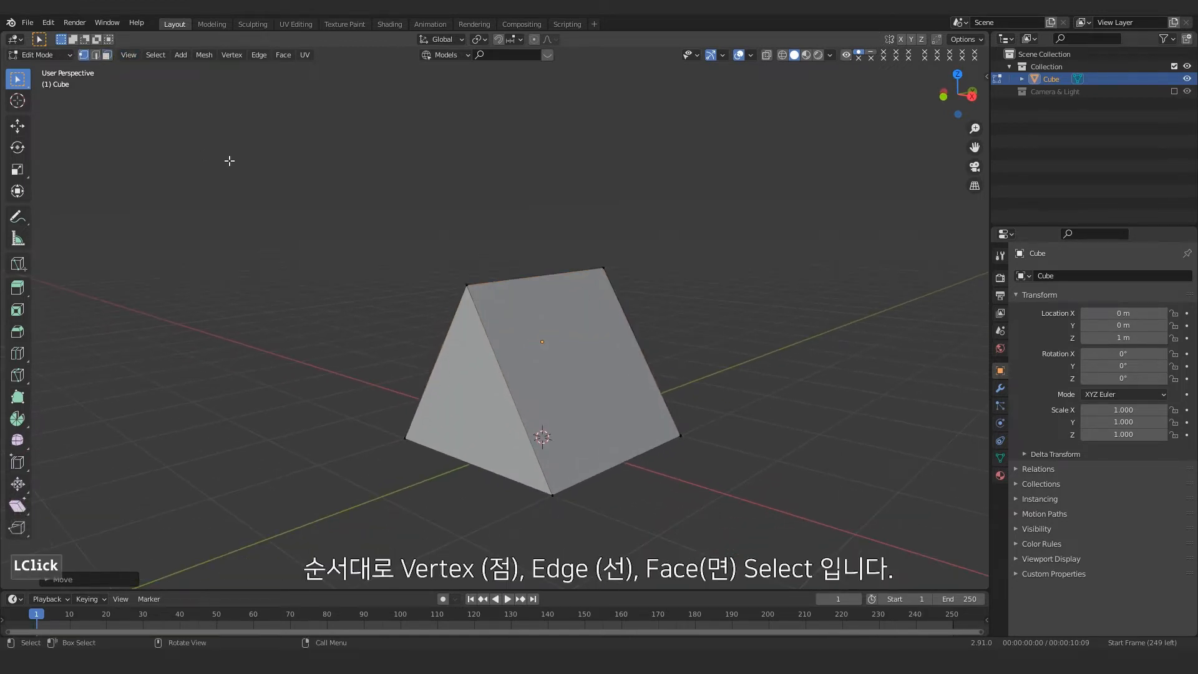
click(95, 55)
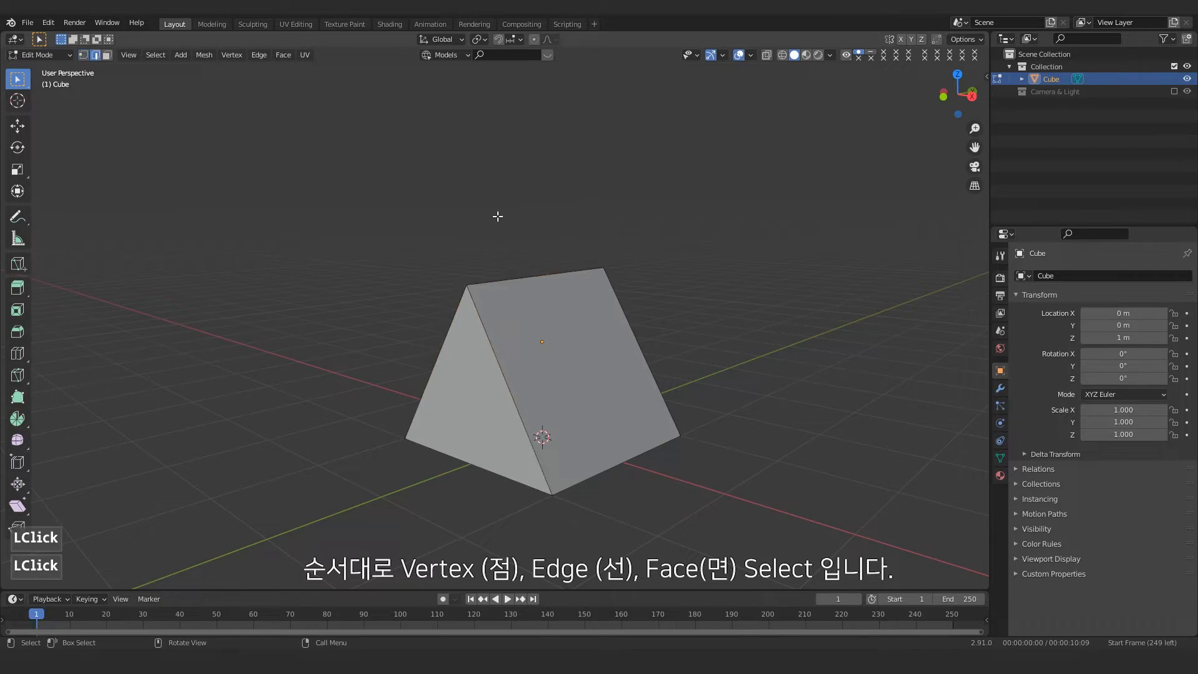
click(542, 283)
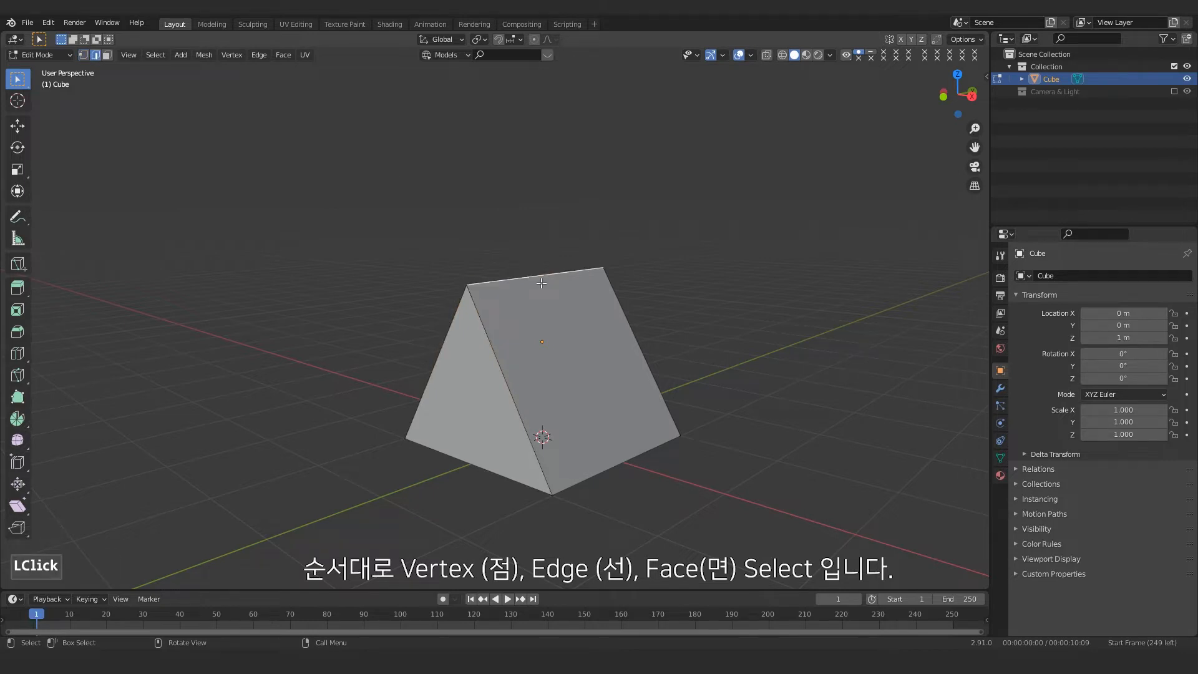
click(107, 55)
click(530, 352)
click(485, 380)
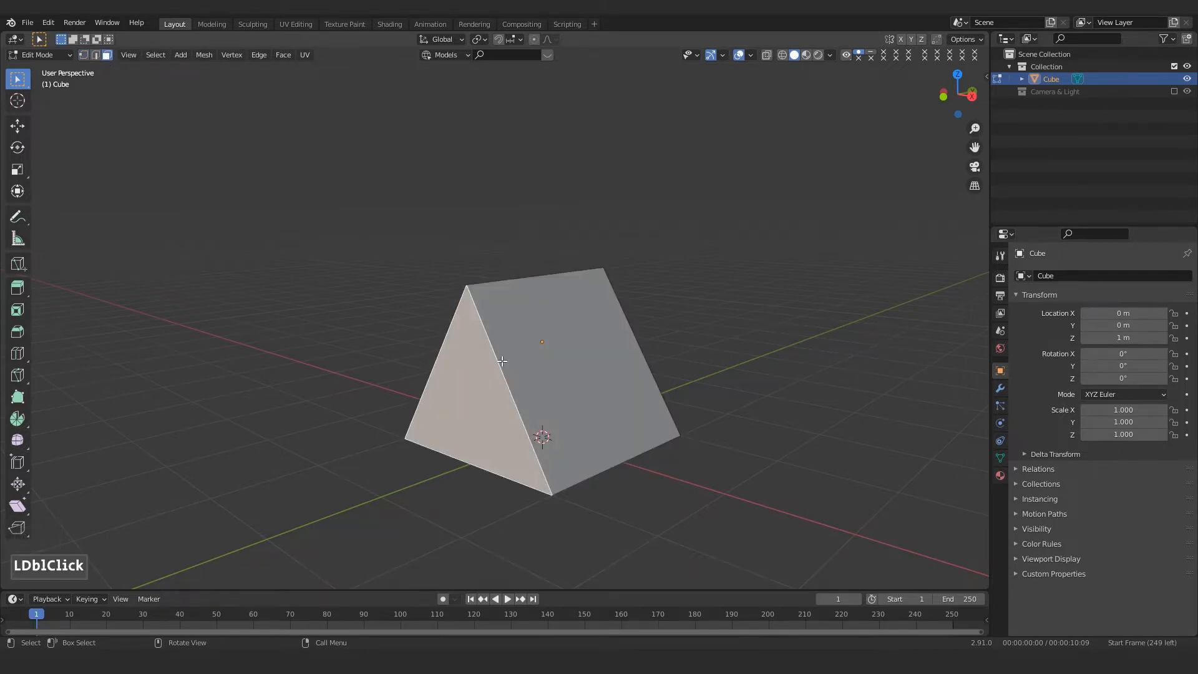
Step: Duplicate the tent's sloped roof face in place and separate the copy into its own object
click(529, 347)
key(1)
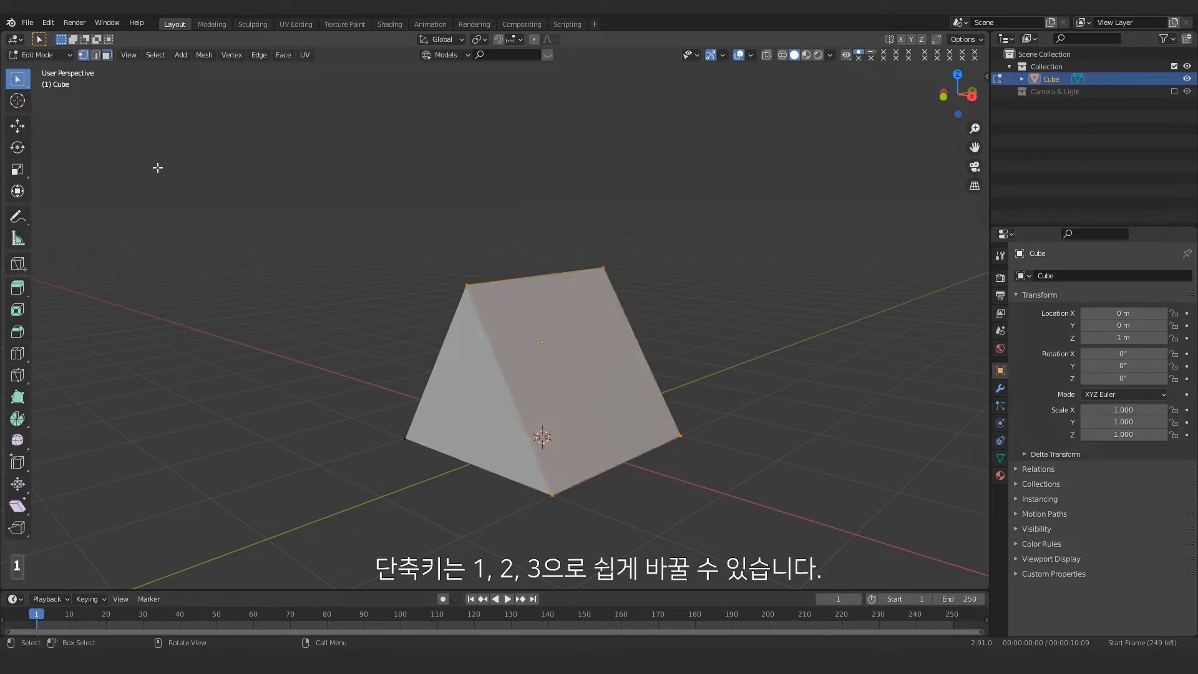
key(3)
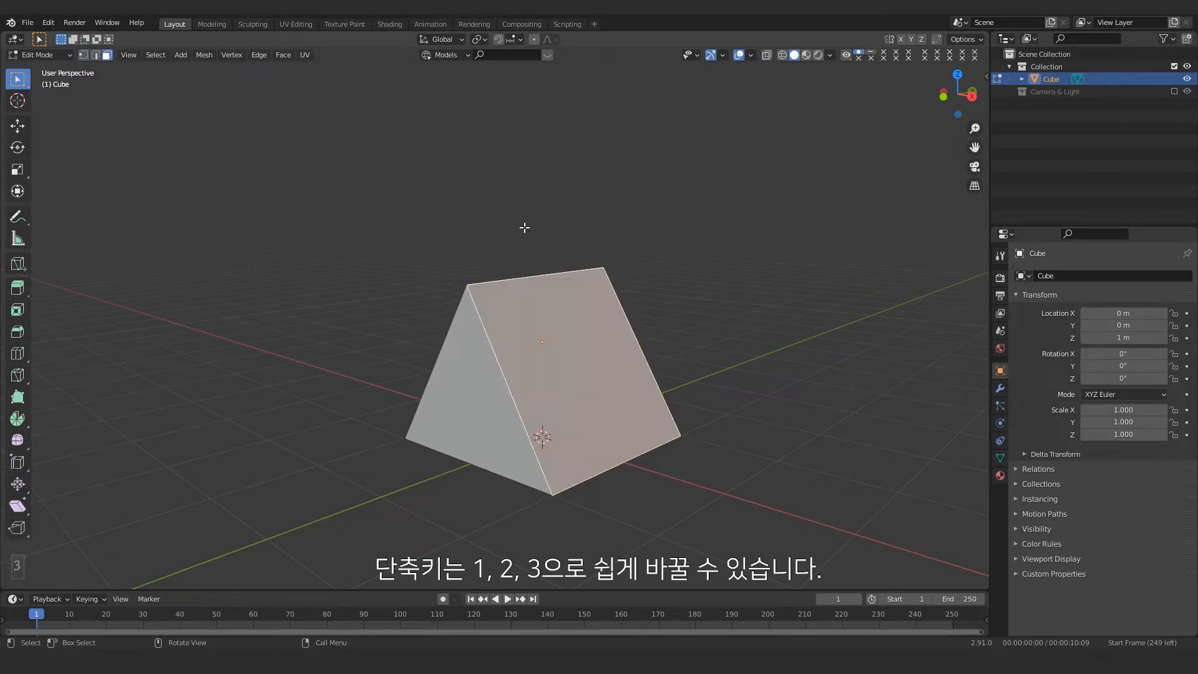
middle_drag(615, 325, 560, 344)
key(shift+d)
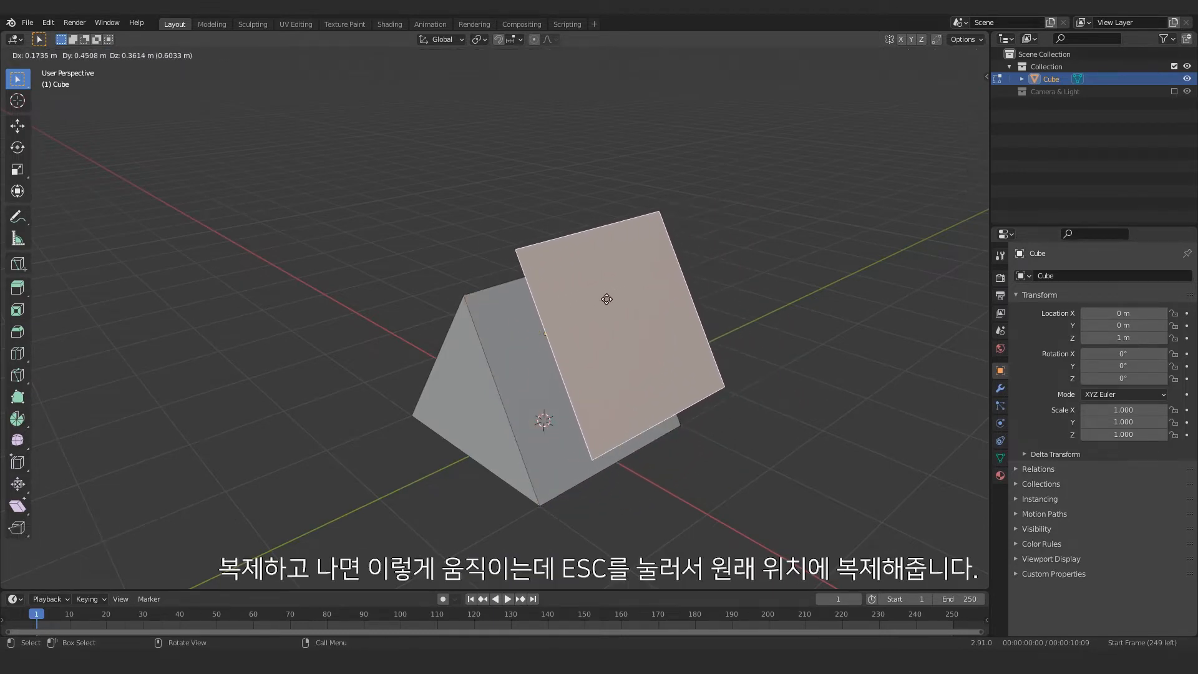
key(Escape)
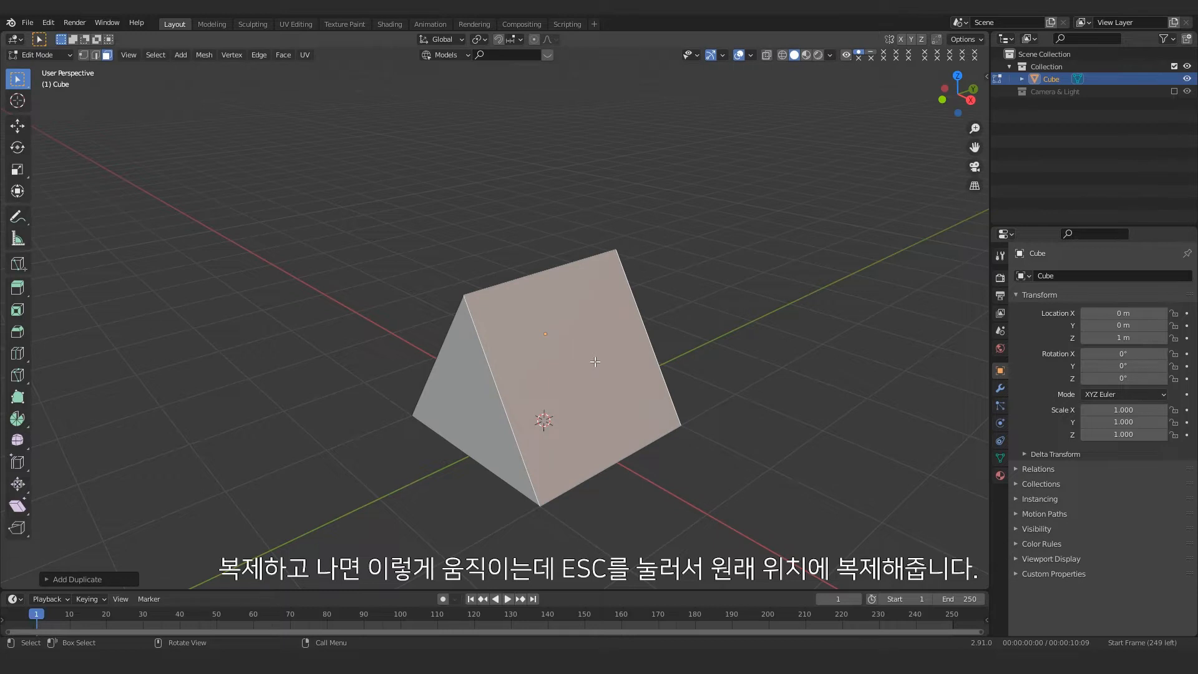
key(p)
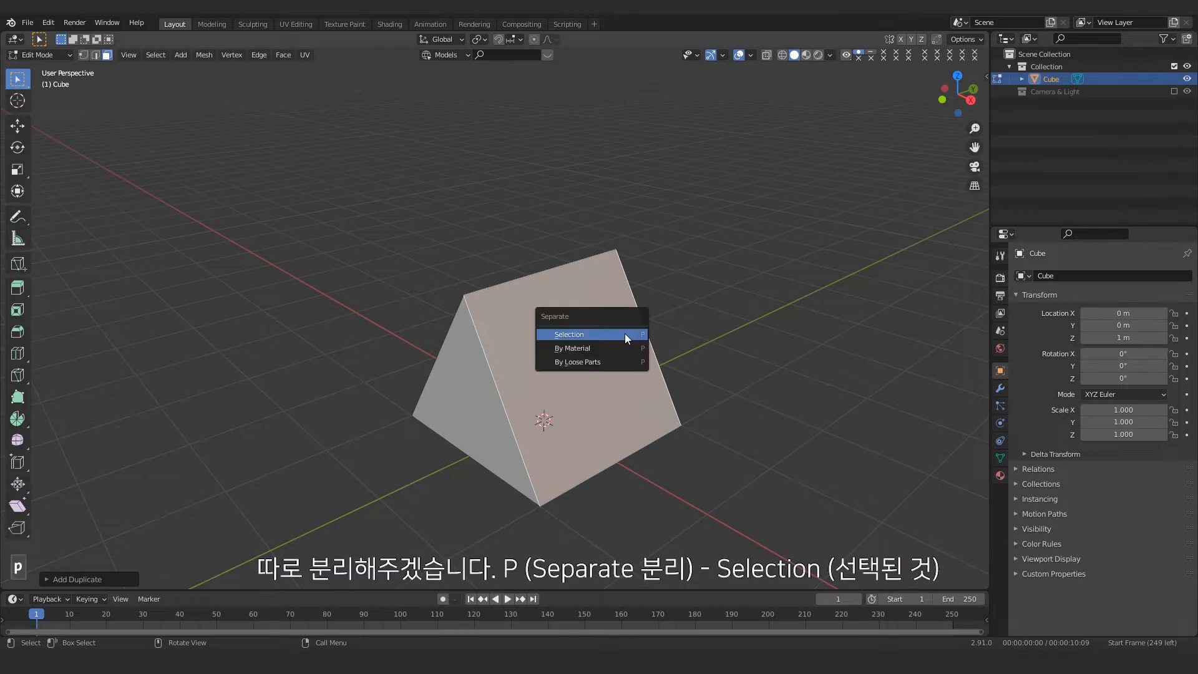
click(563, 335)
middle_drag(564, 335, 690, 328)
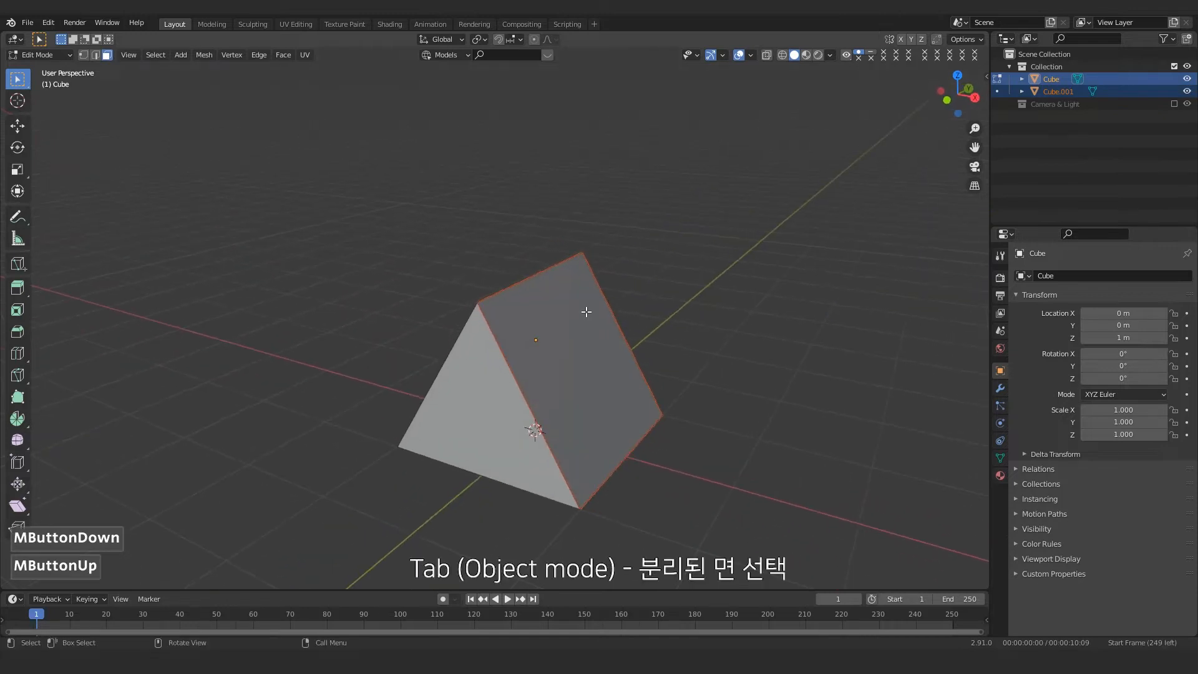
Step: Select only the separated roof face object and enter Edit Mode on it
key(Tab)
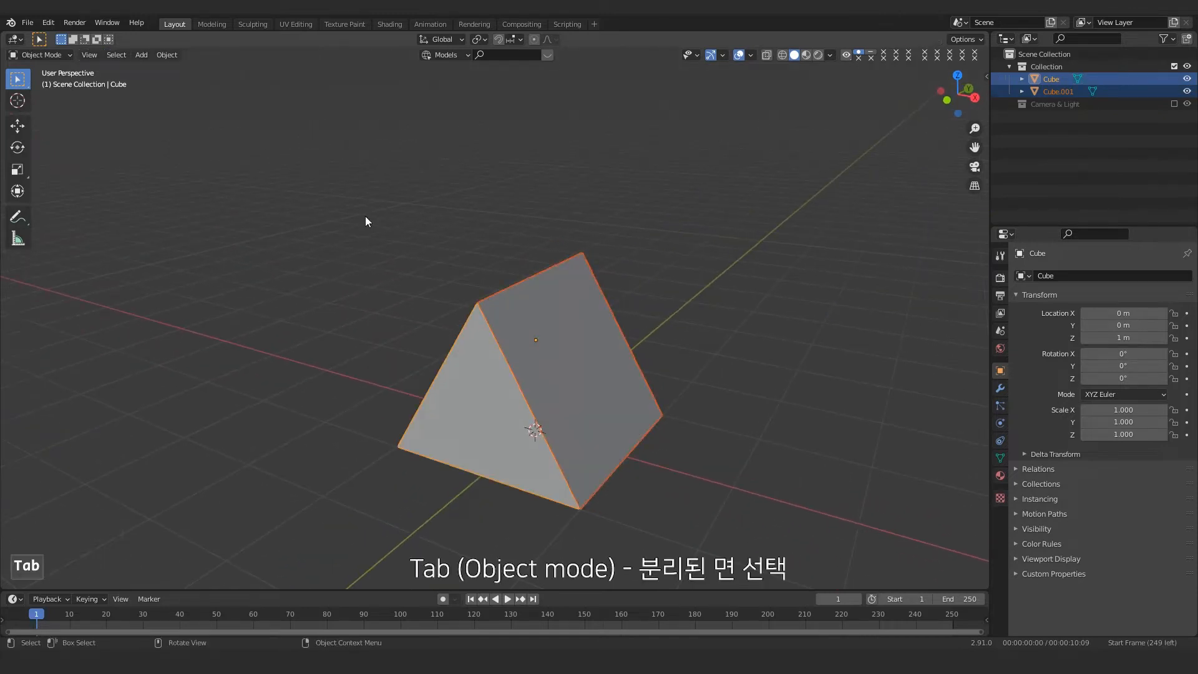
click(624, 207)
click(605, 330)
middle_drag(604, 331, 557, 347)
key(Tab)
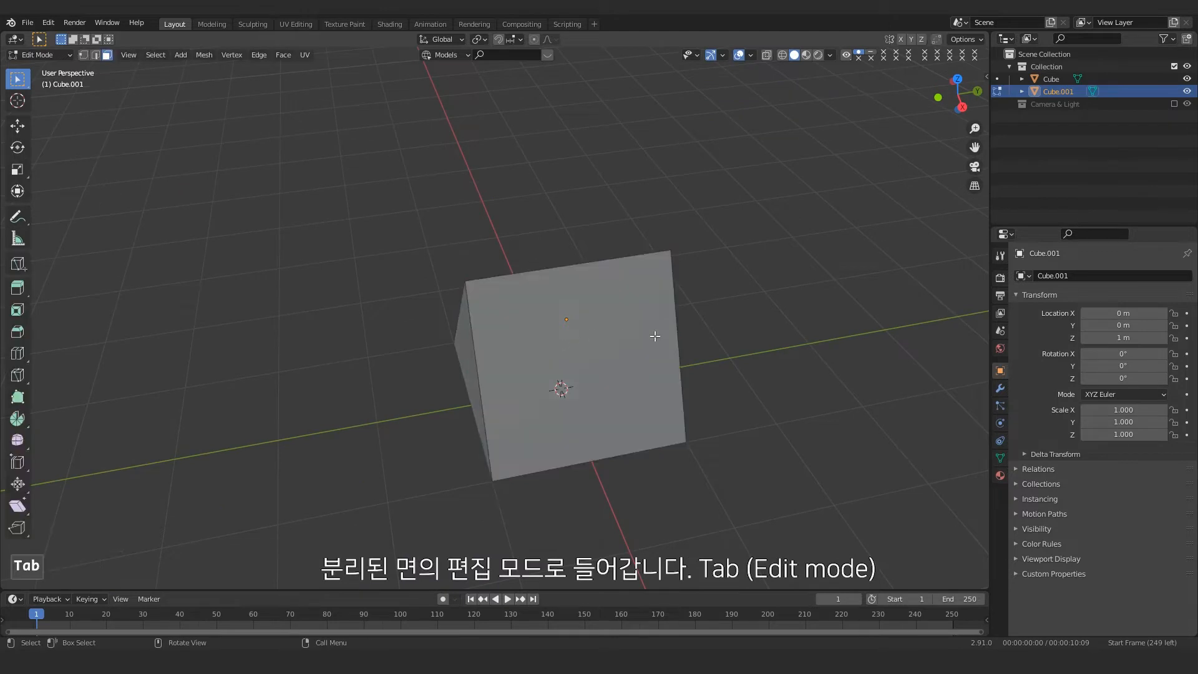
Step: Move the separated face's rear edge forward along Y until only a narrow strip remains at the tent's front
click(679, 311)
key(2)
click(678, 312)
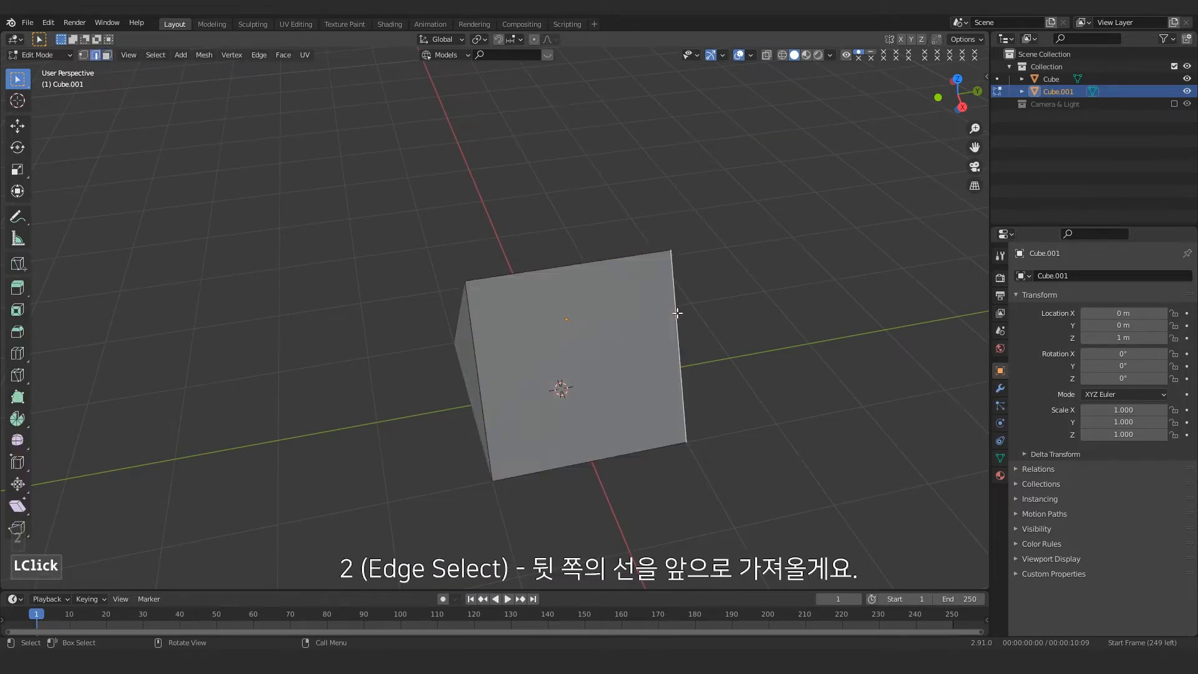
key(g)
key(y)
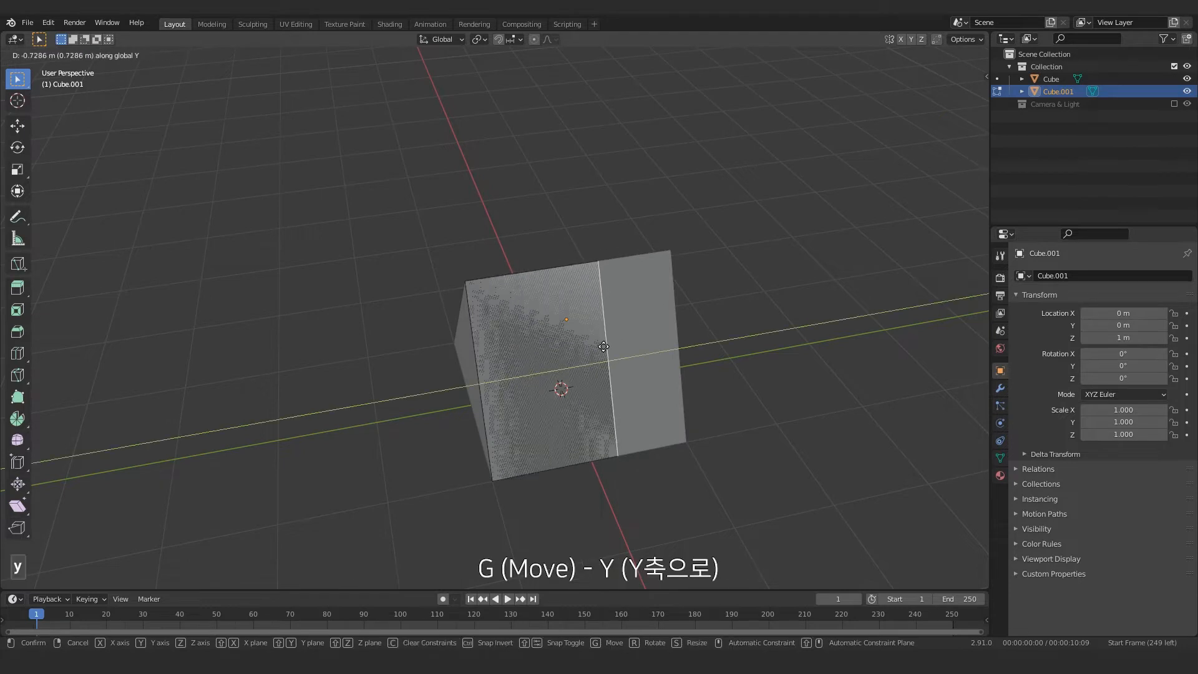
click(501, 354)
Step: Move the strip's front edge outward about 0.18 m along Y past the tent's front face, and fine-tune its position
click(459, 357)
key(g)
key(y)
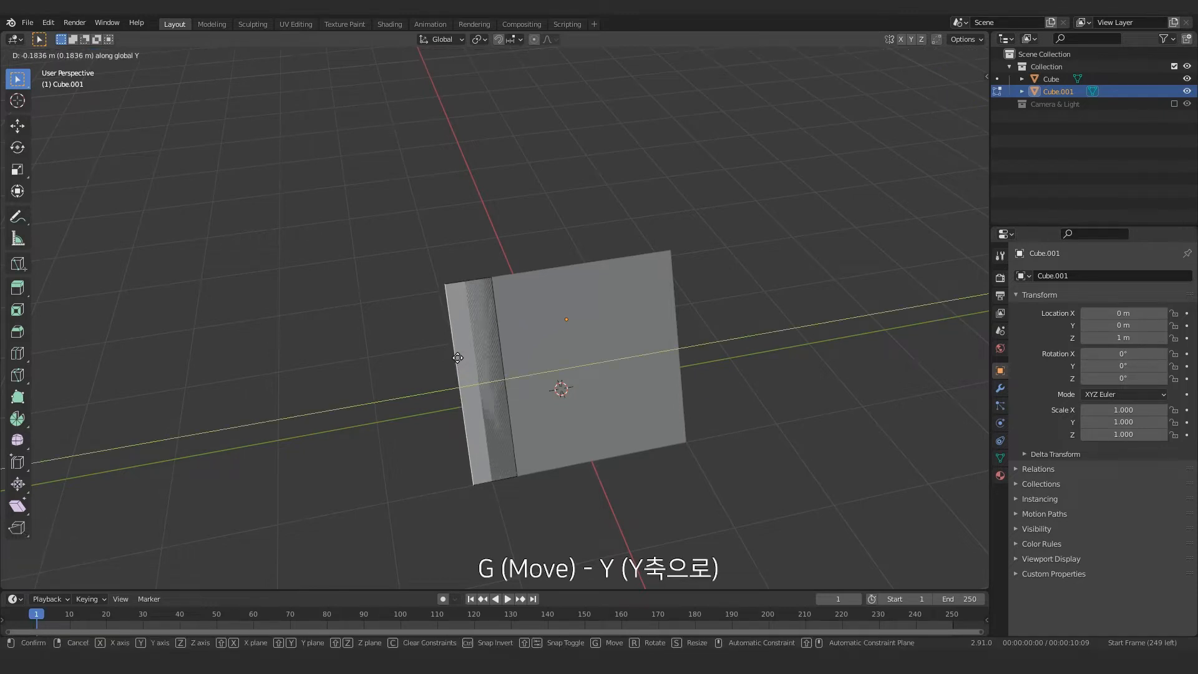
click(457, 357)
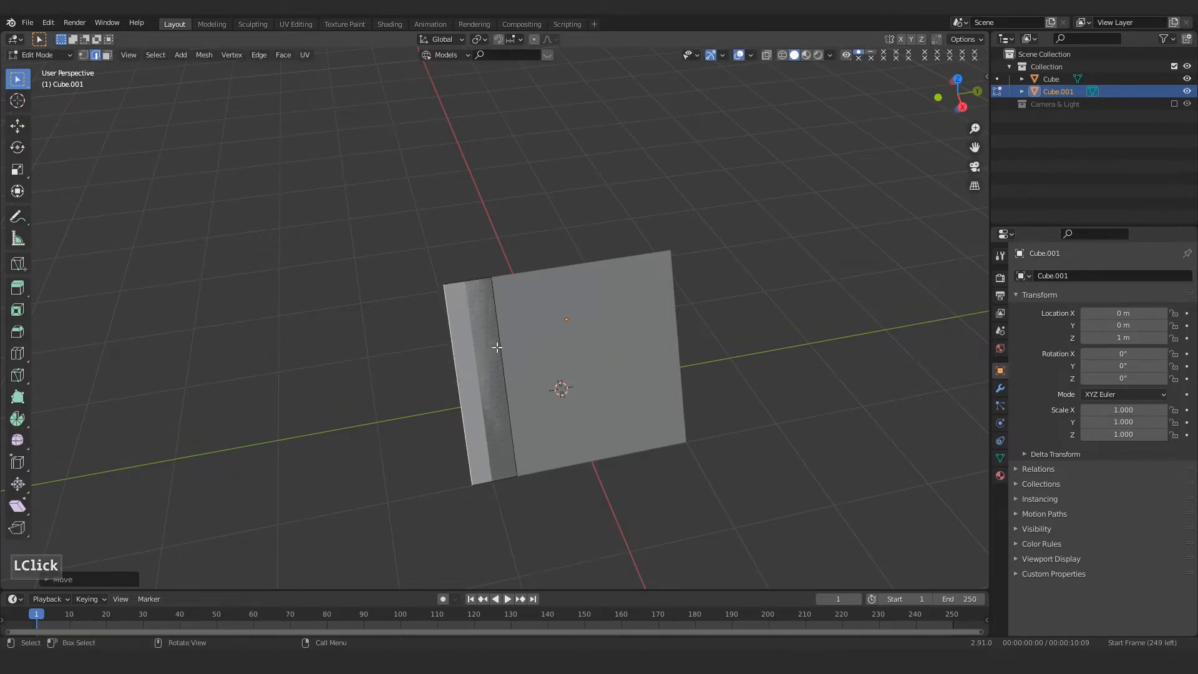
key(g)
key(y)
click(494, 347)
Step: Extrude the strip's face outward along its normal to give it a thin board thickness, and return to Object Mode
middle_drag(493, 347, 493, 368)
scroll(492, 369, up, 1)
key(3)
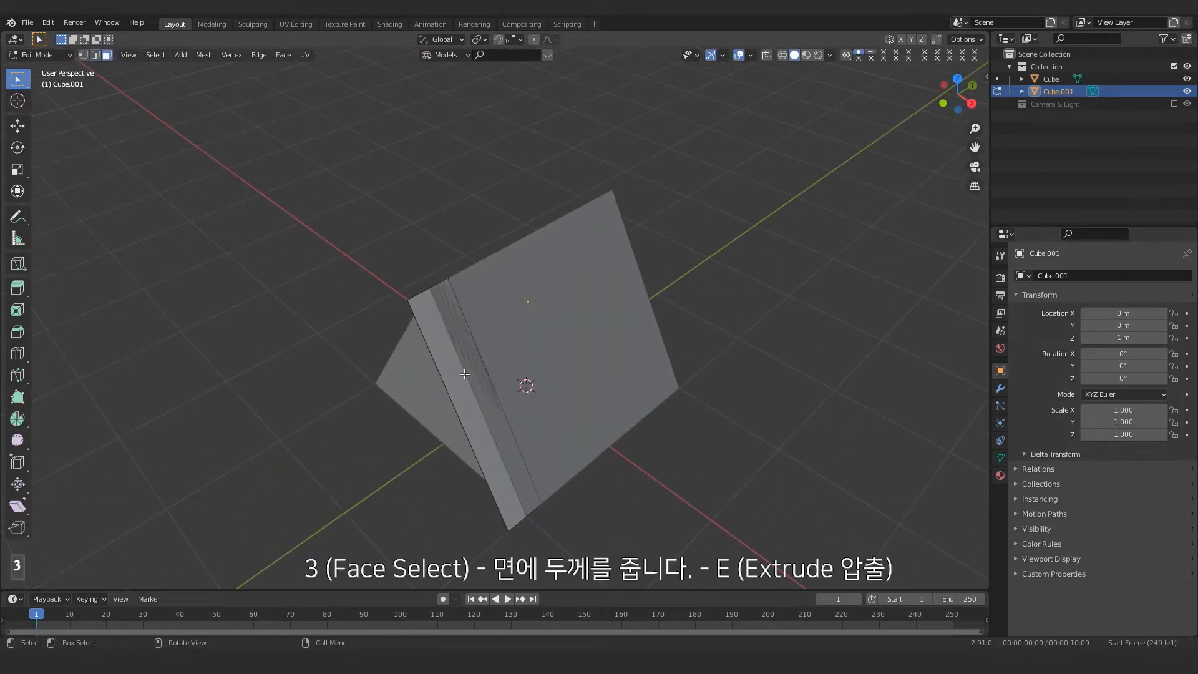
click(465, 374)
middle_drag(562, 382, 617, 361)
key(e)
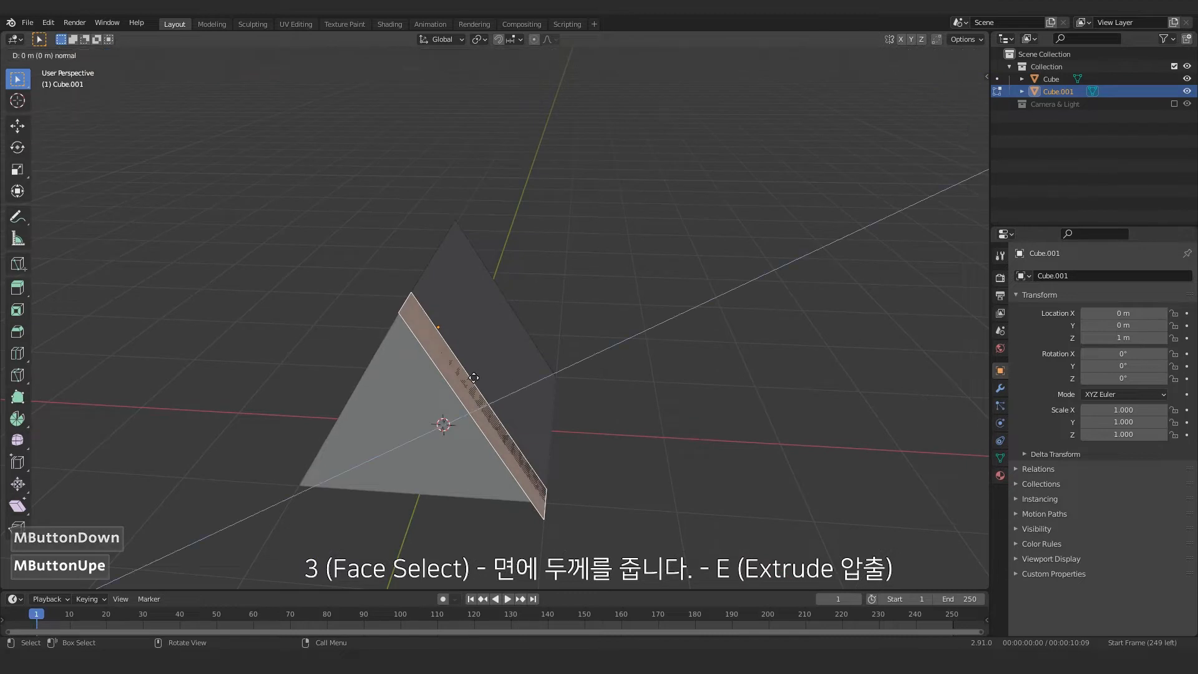
click(488, 370)
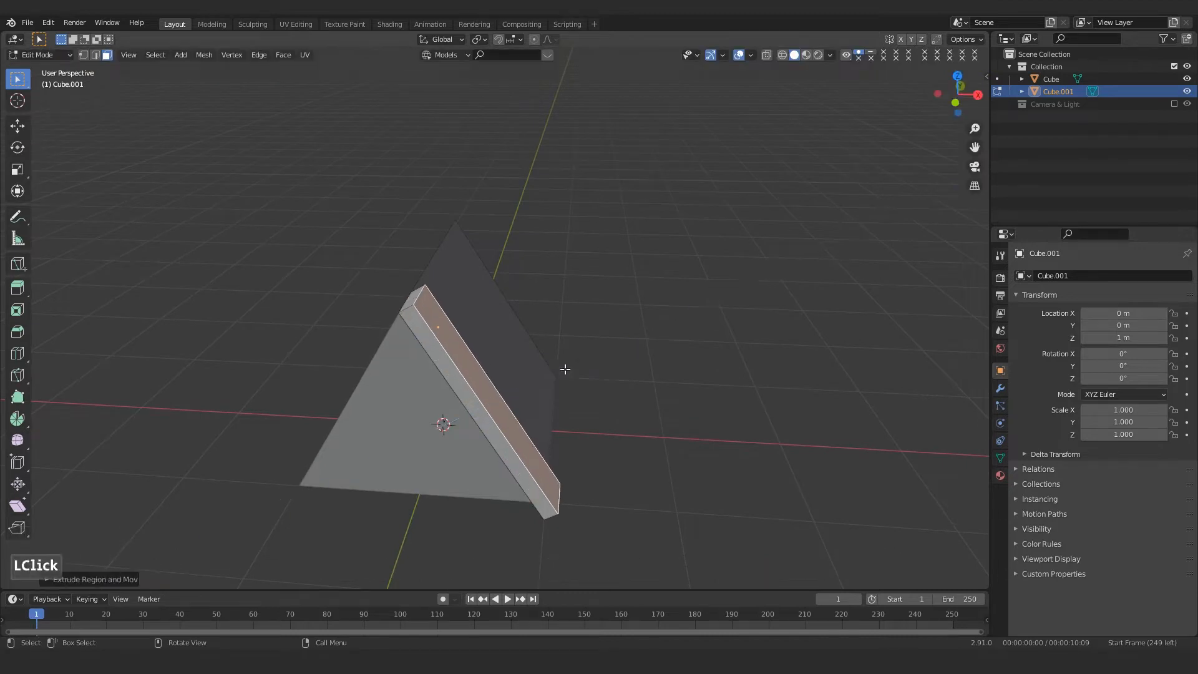
middle_drag(488, 370, 544, 384)
key(Tab)
scroll(433, 289, up, 2)
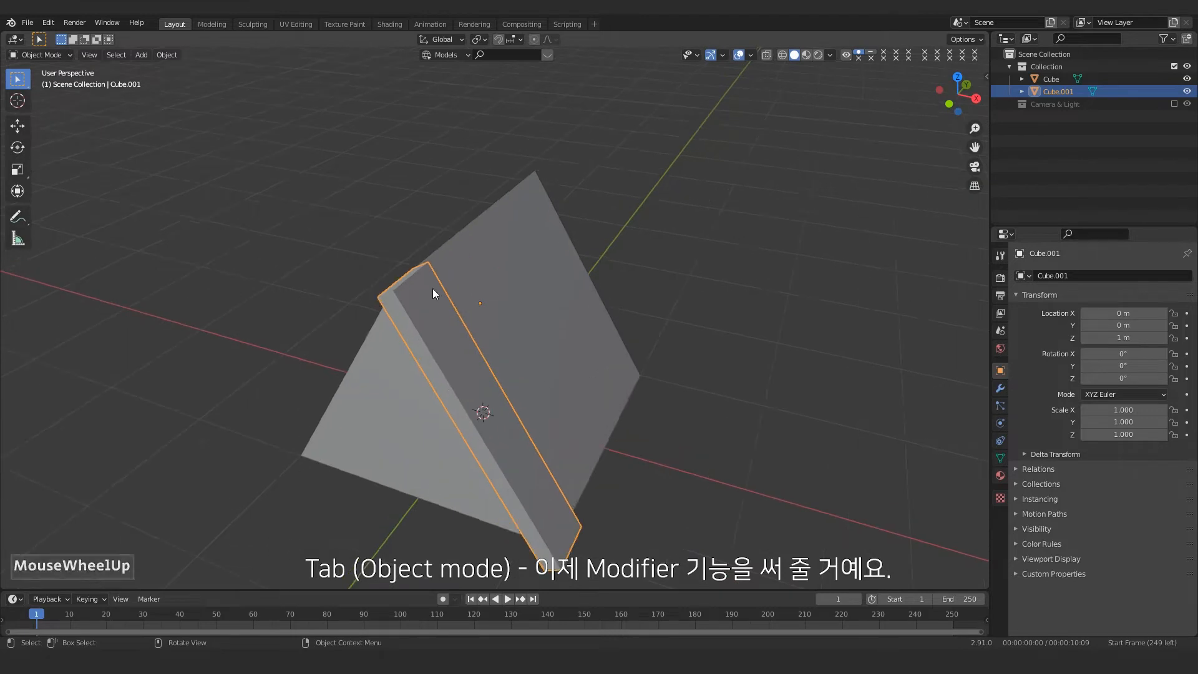
Step: Add a Bevel modifier to the thickened front board
middle_drag(433, 288, 822, 291)
scroll(350, 298, up, 2)
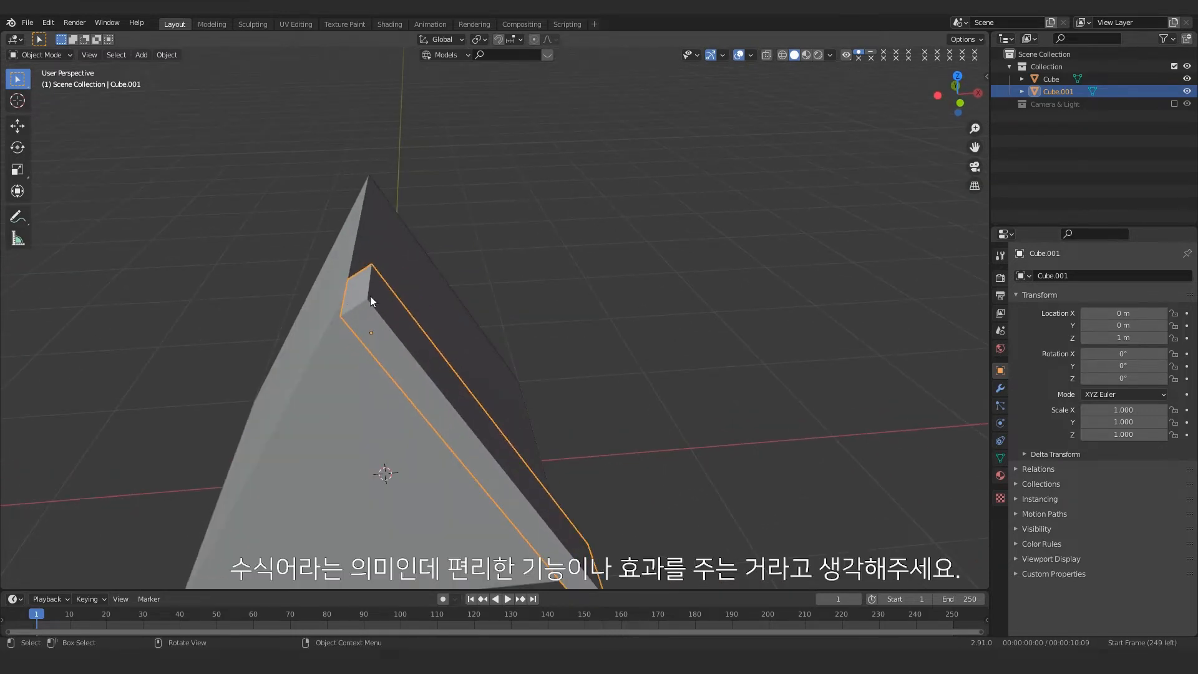
click(1000, 388)
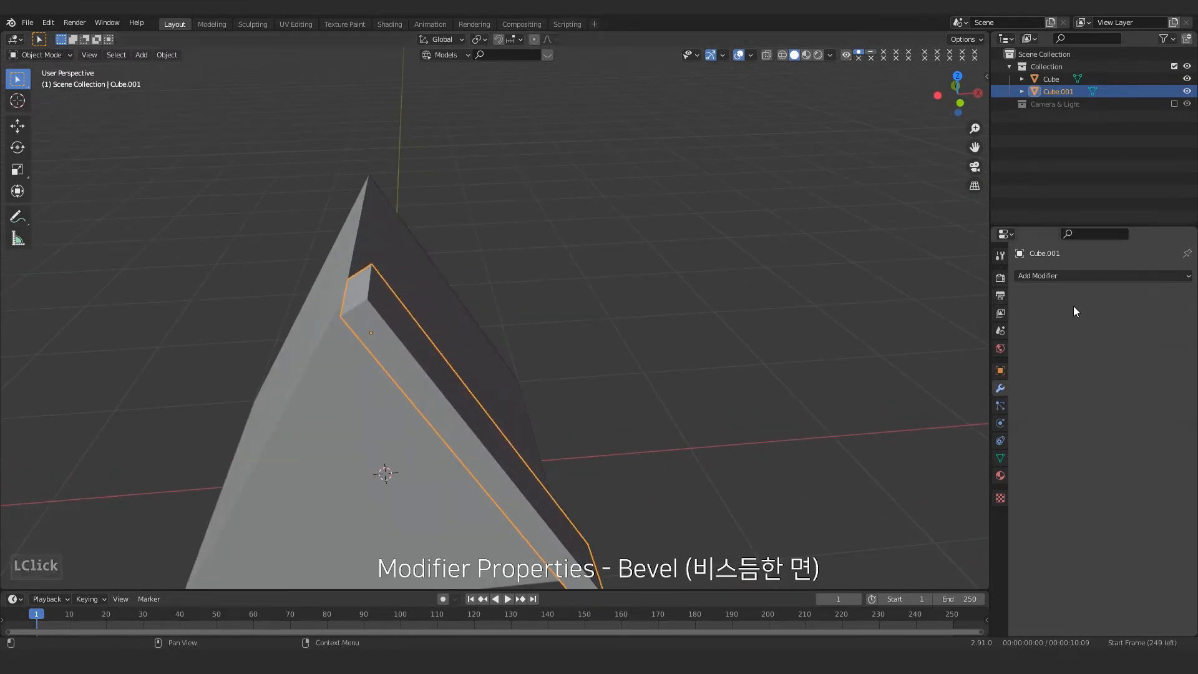
click(1053, 280)
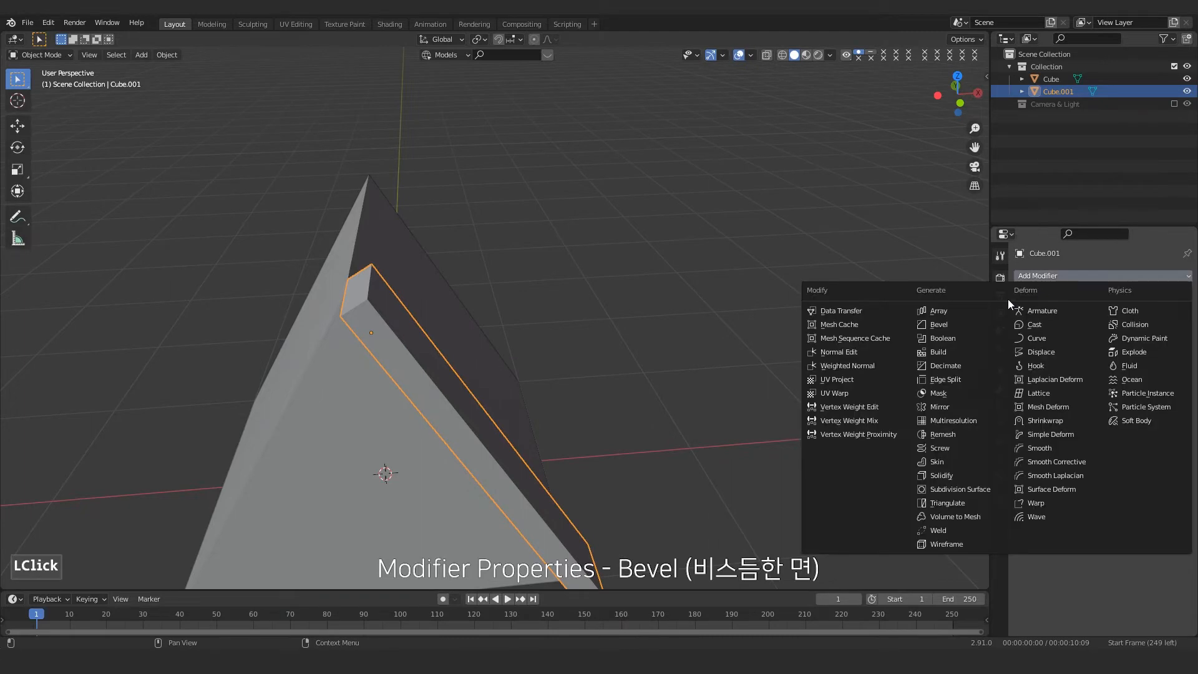
click(983, 327)
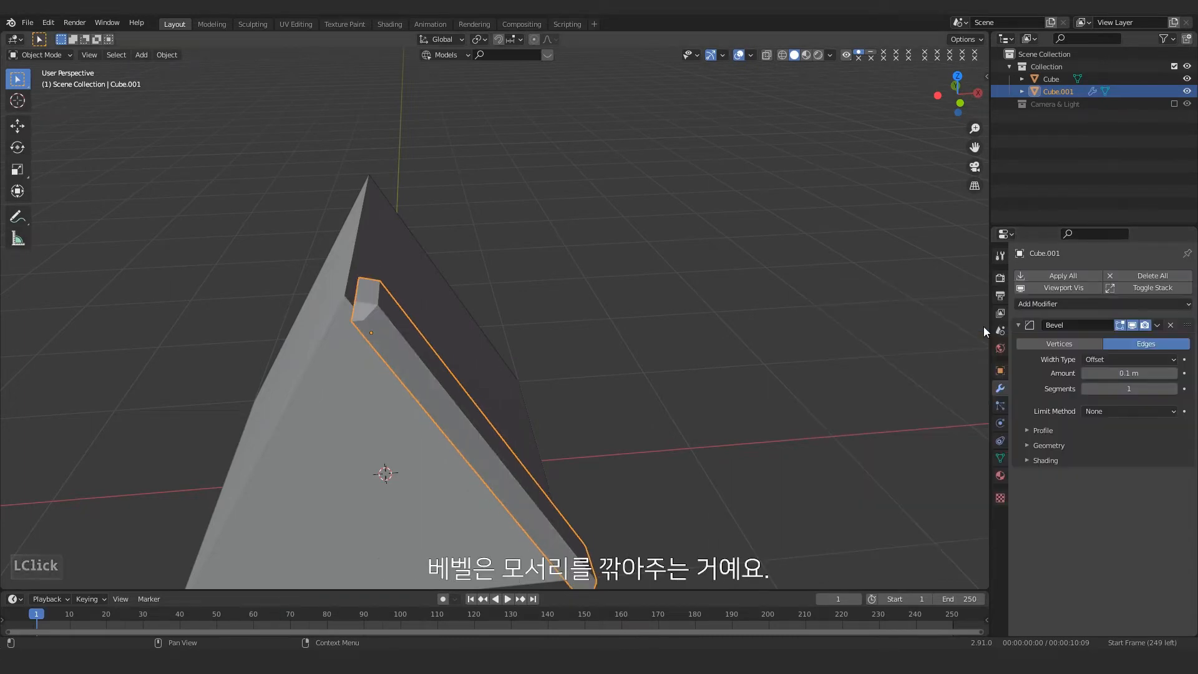
Step: Set the board's Bevel amount to 0.02 m and its segments to 3
click(1086, 373)
click(1086, 373)
double_click(1086, 373)
double_click(1086, 373)
double_click(1086, 374)
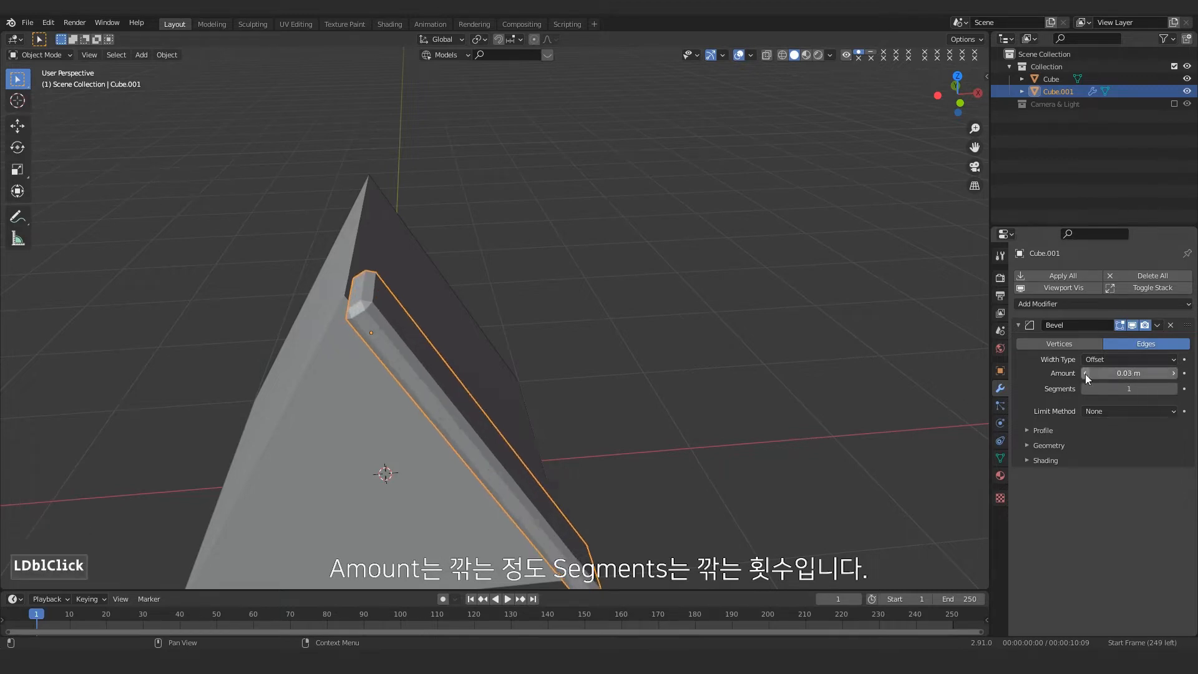
click(1085, 373)
click(1173, 389)
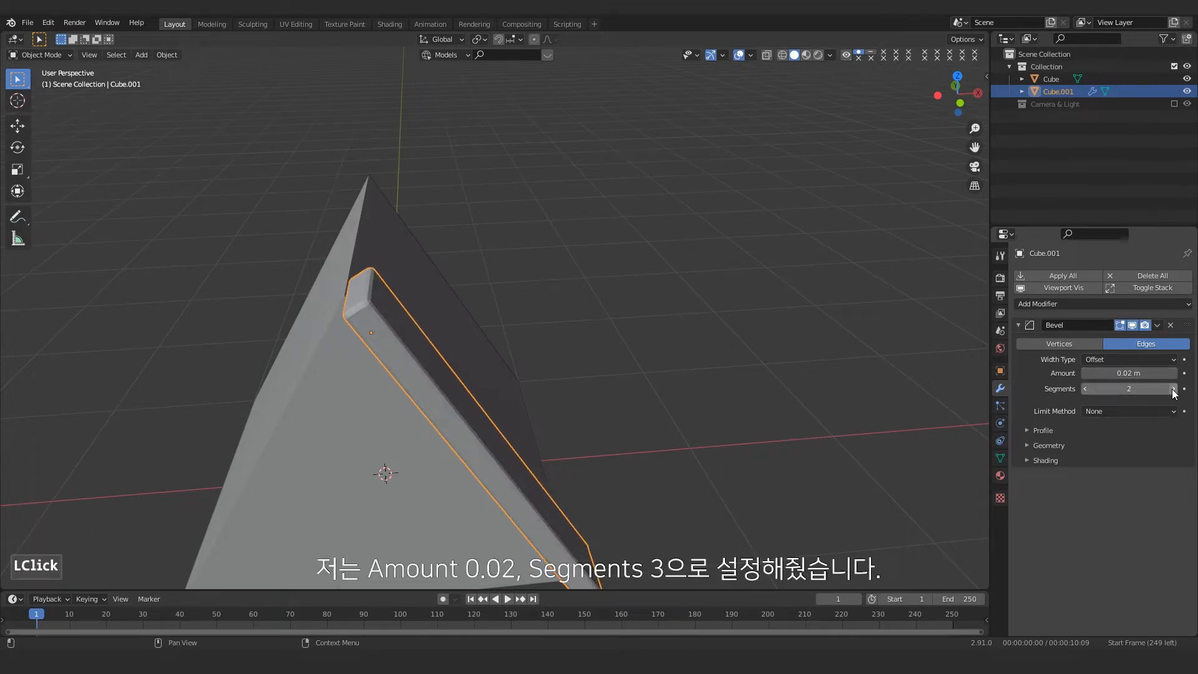
Step: Apply Shade Smooth to the beveled front board
middle_drag(781, 374, 413, 265)
right_click(390, 275)
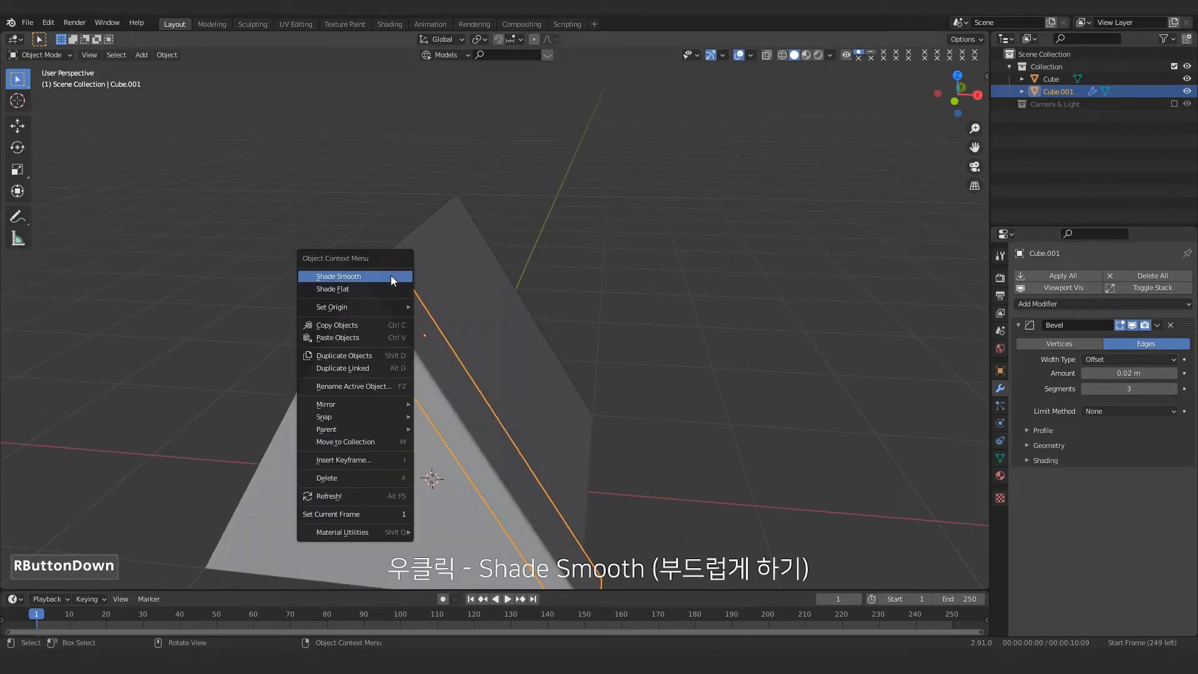
click(391, 275)
middle_drag(544, 280, 512, 288)
scroll(565, 300, up, 2)
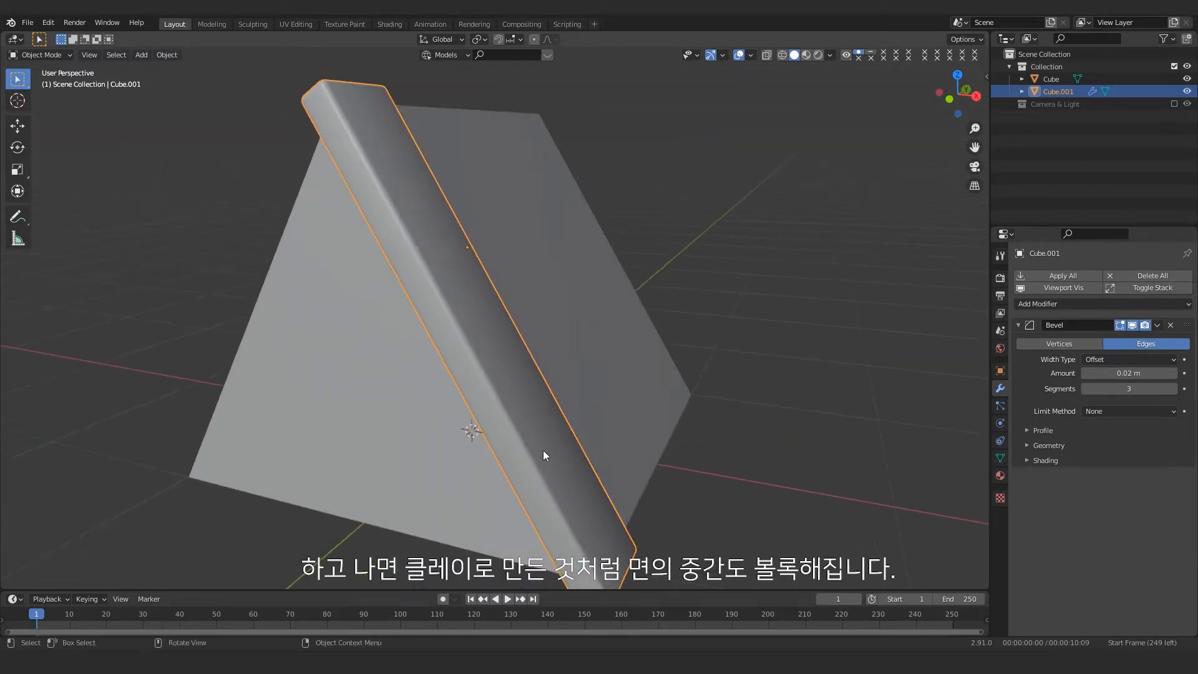
Step: Enable Harden Normals on the board's Bevel and turn on Auto Smooth for its mesh normals
click(1047, 461)
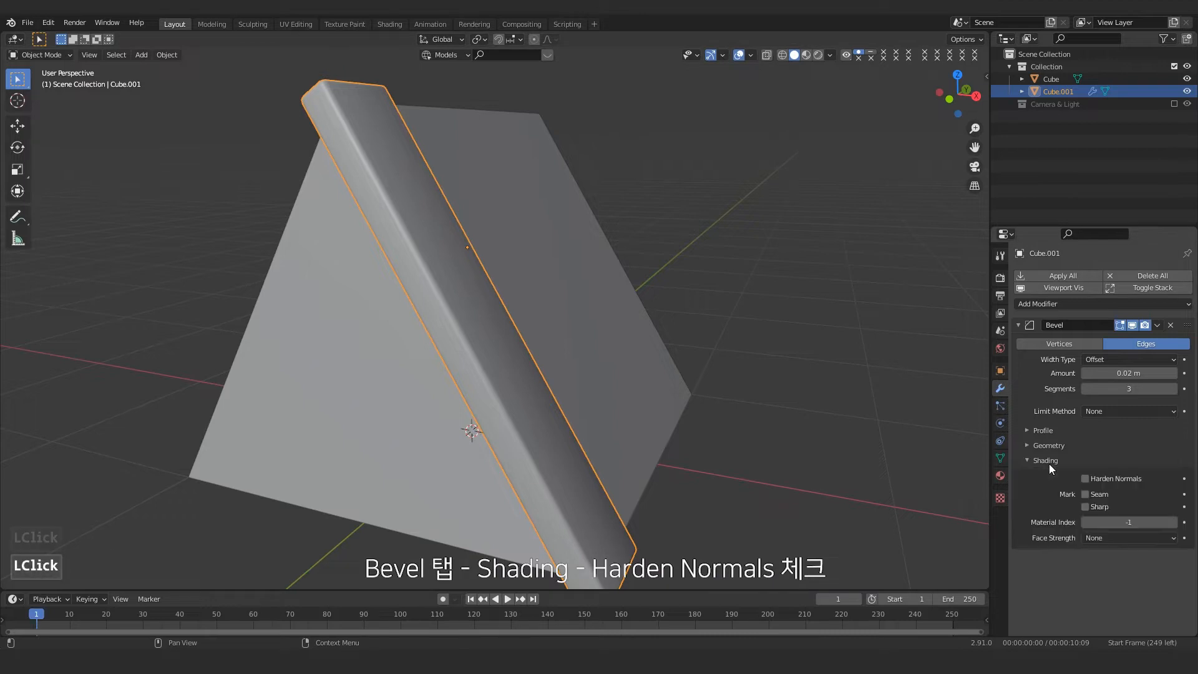
click(1097, 479)
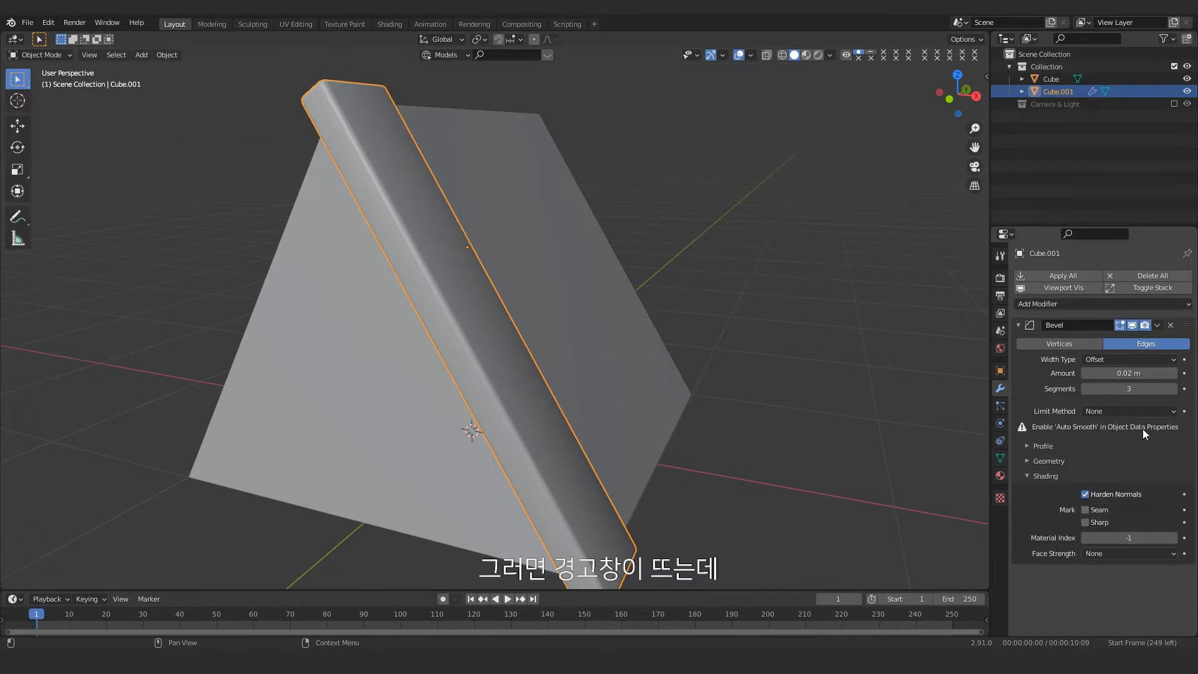
click(1001, 458)
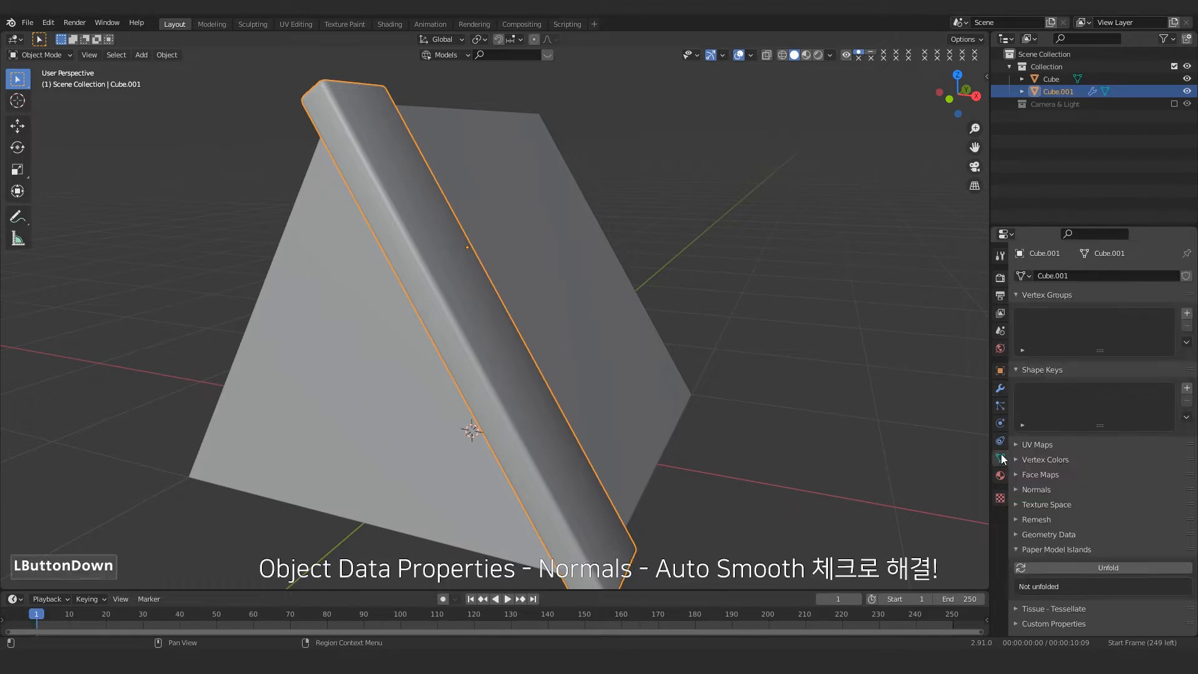
click(1038, 490)
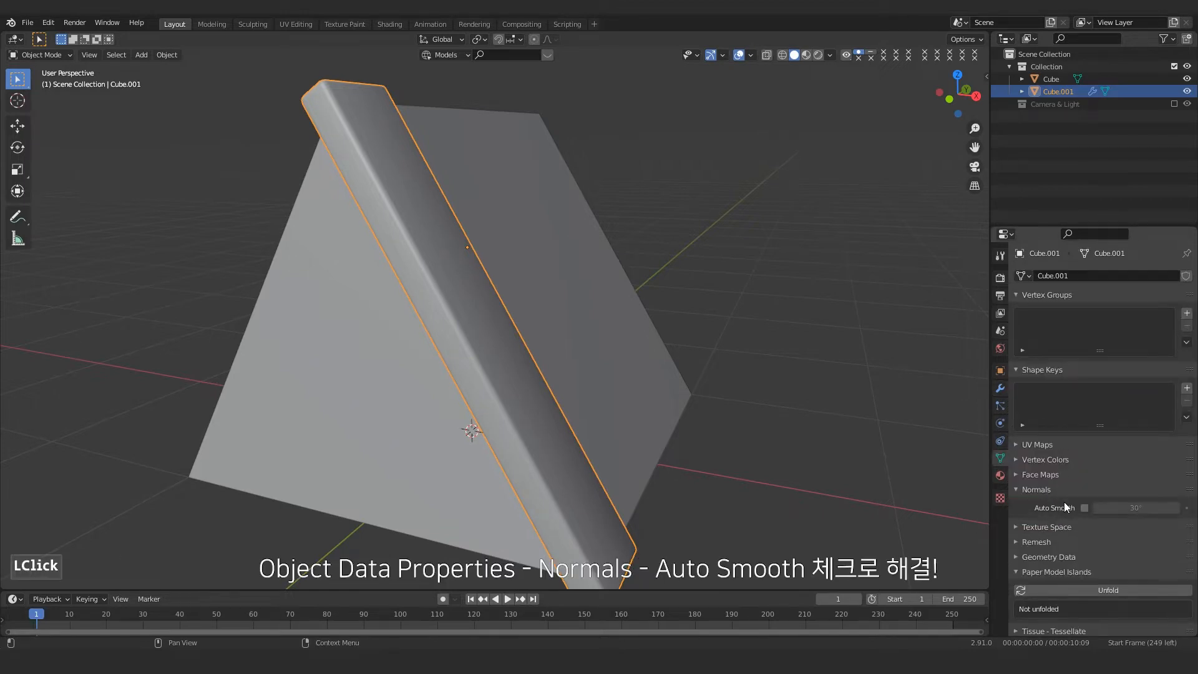
click(1084, 507)
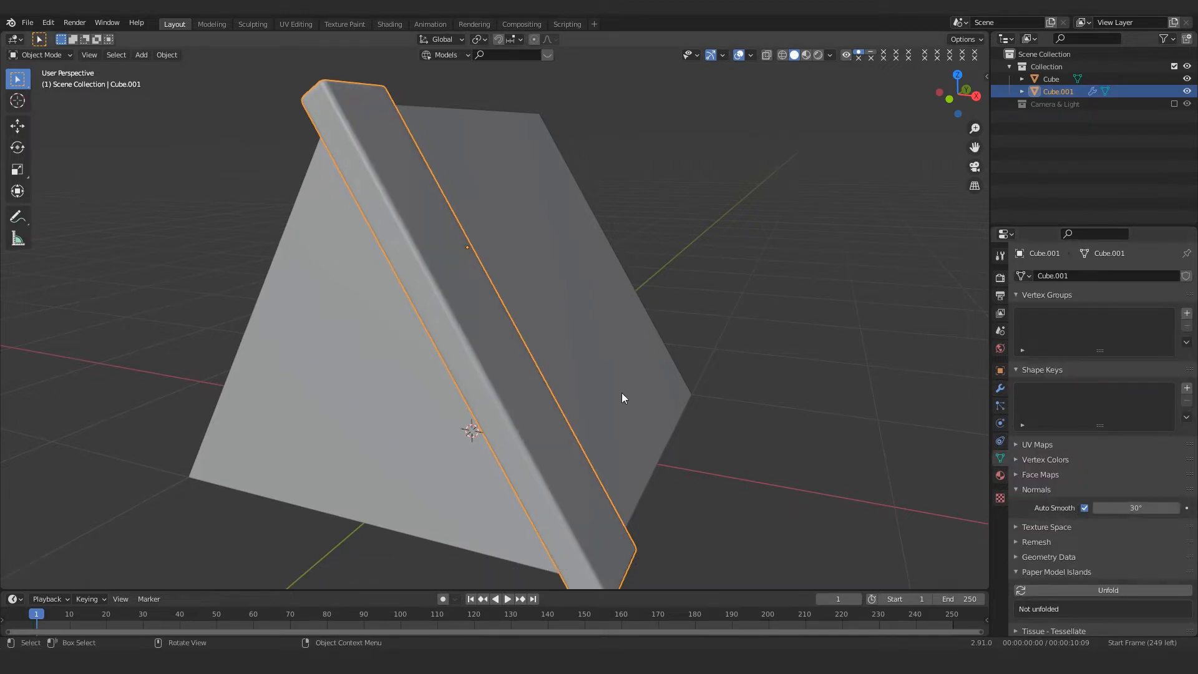
scroll(589, 369, down, 2)
middle_drag(590, 368, 556, 387)
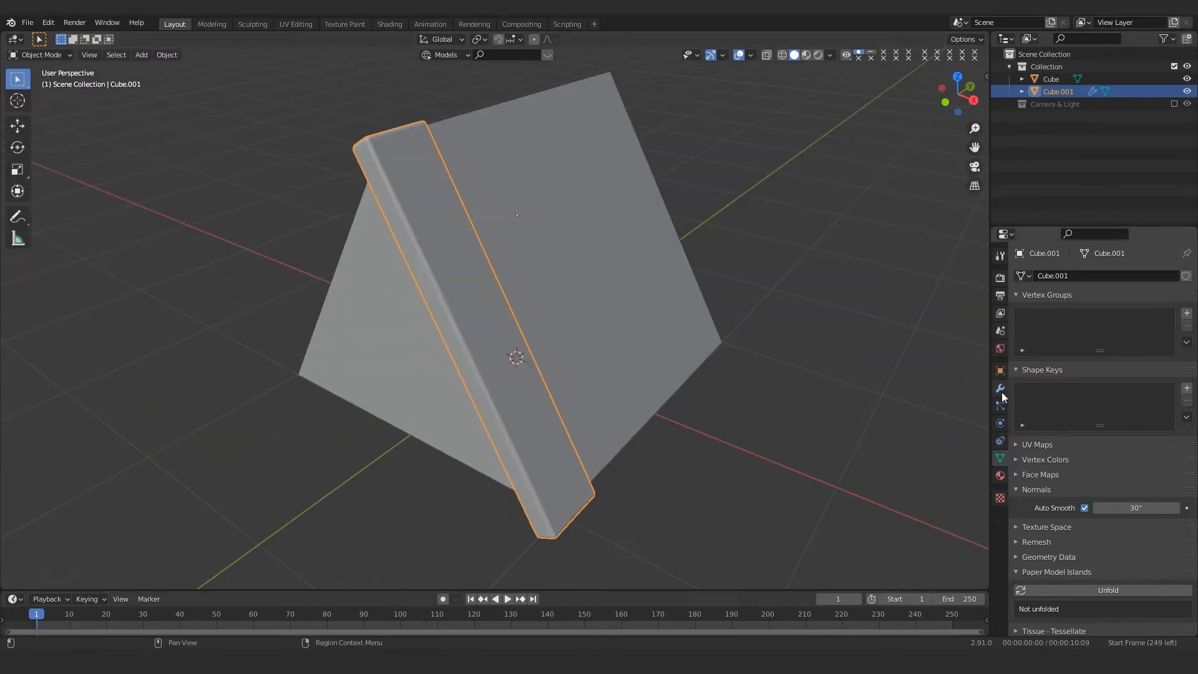
Step: Add a Mirror modifier to the front board and mirror it across both the X and Y axes
click(1001, 388)
shift+middle_drag(576, 275, 582, 380)
scroll(582, 379, down, 1)
middle_drag(581, 379, 549, 281)
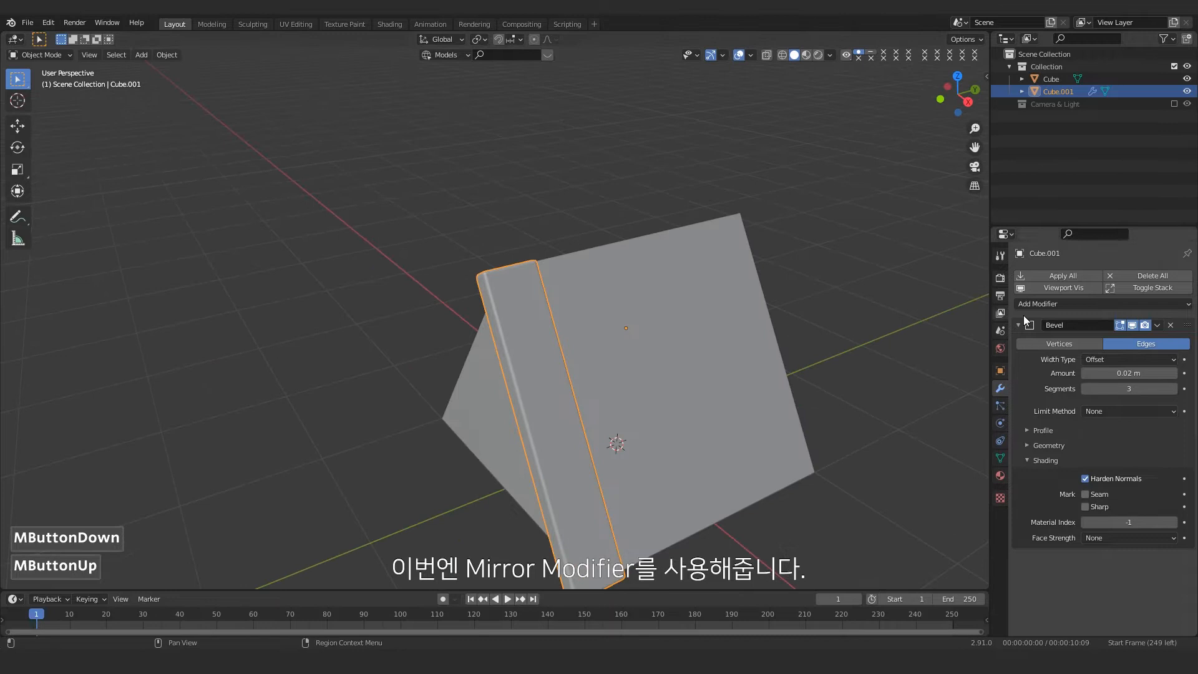
click(1065, 305)
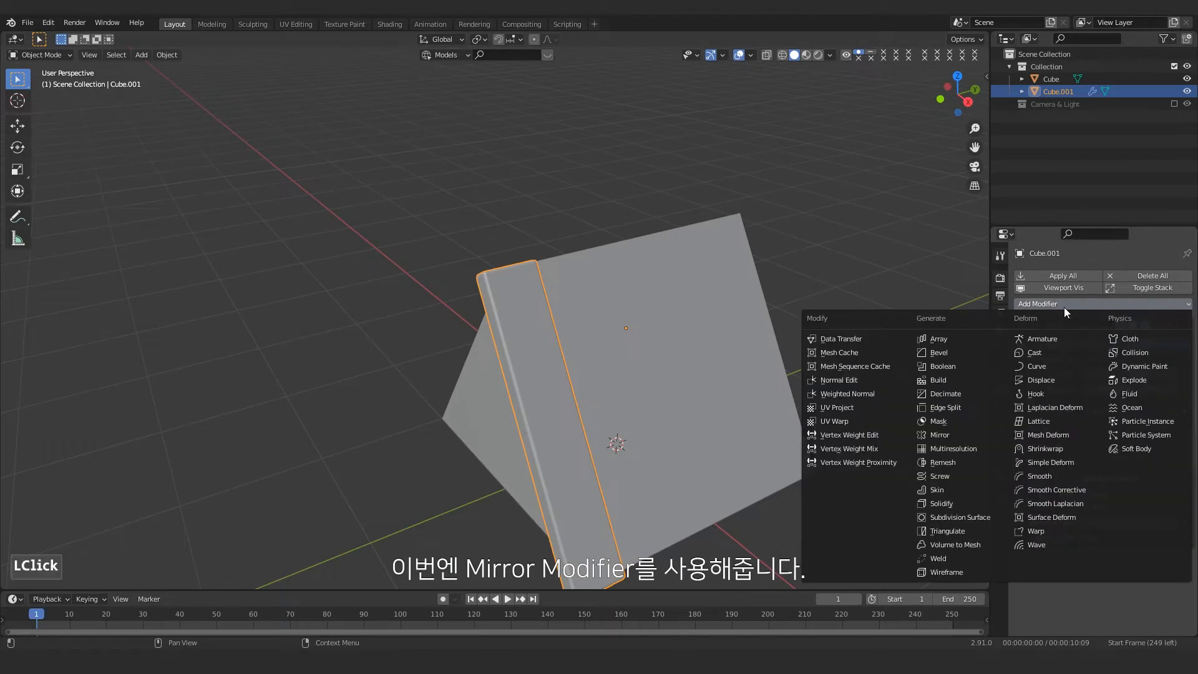
click(970, 429)
middle_drag(642, 414, 682, 411)
scroll(681, 411, down, 1)
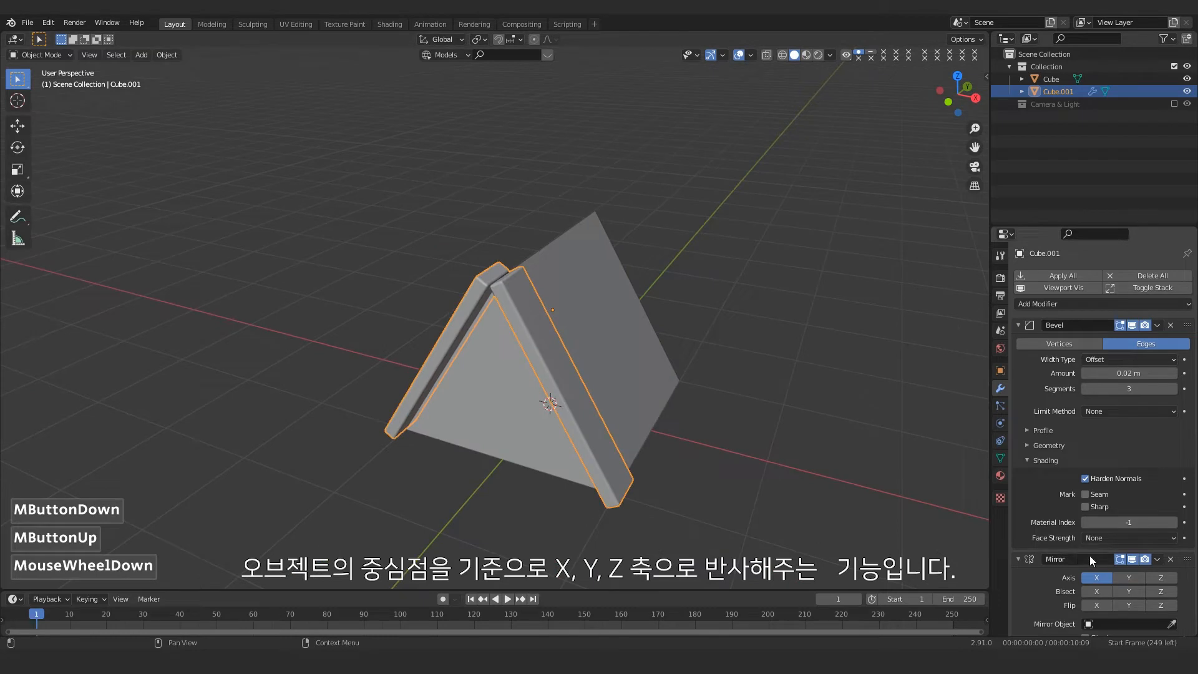
click(1130, 578)
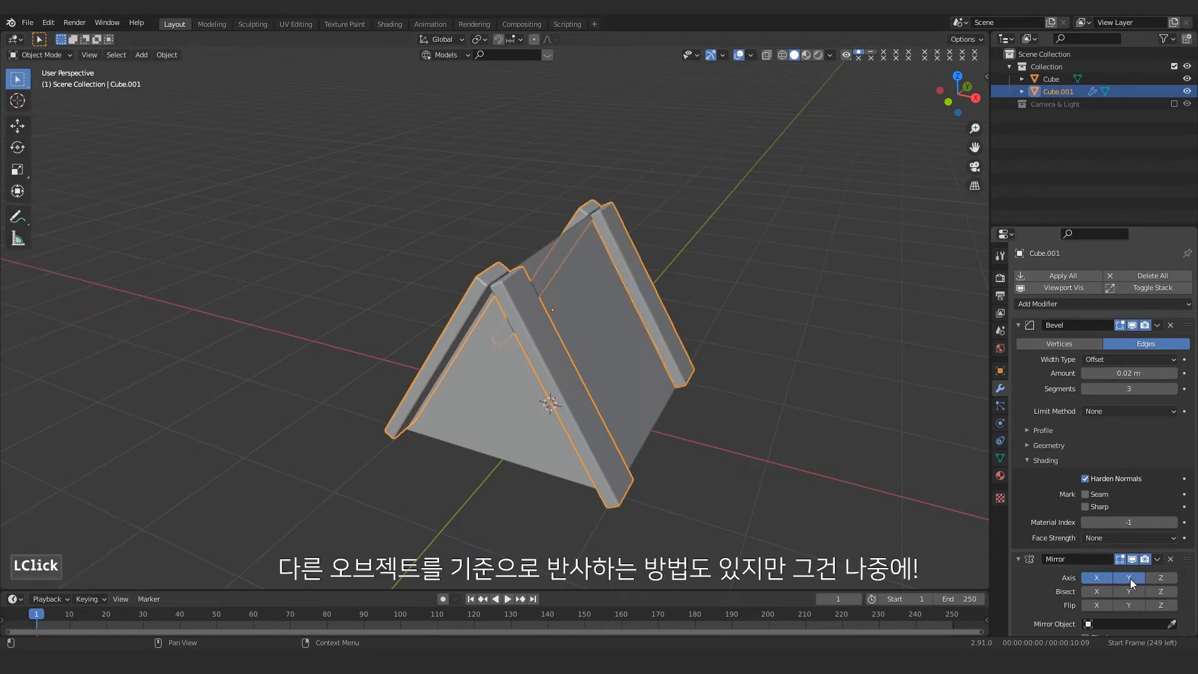
middle_drag(704, 438, 681, 452)
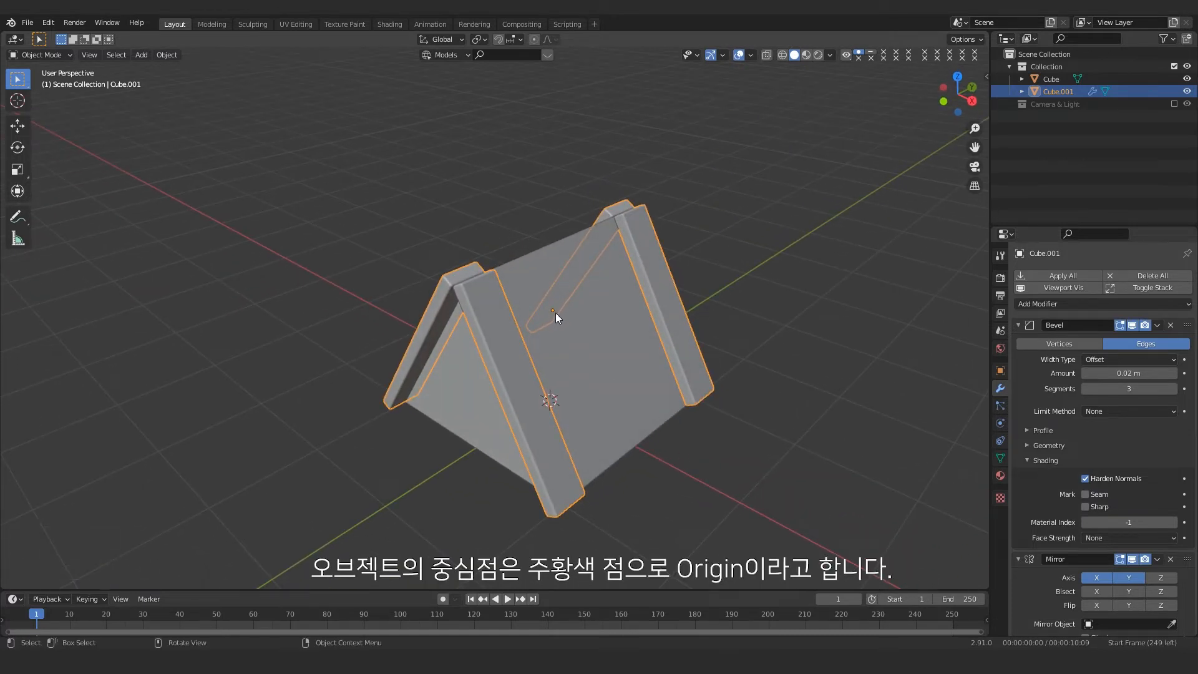
Step: Try different Mirror axis combinations on the front board, including Z, and restore mirroring across X and Y only
middle_drag(551, 303, 616, 315)
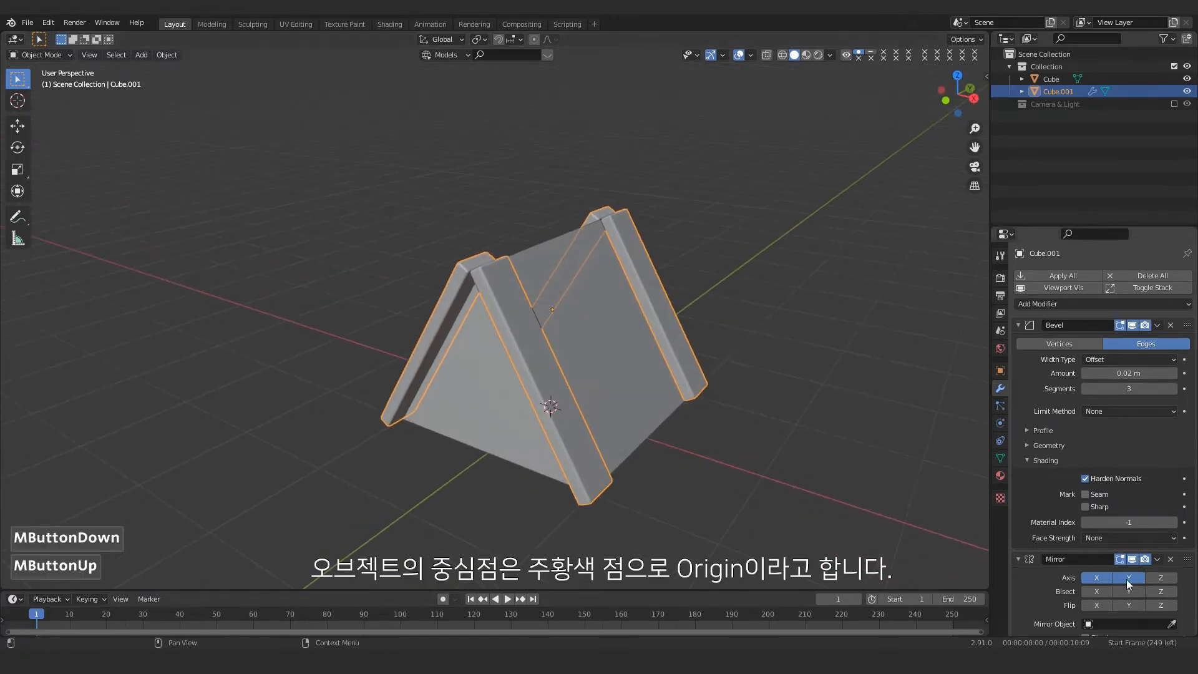
click(1155, 578)
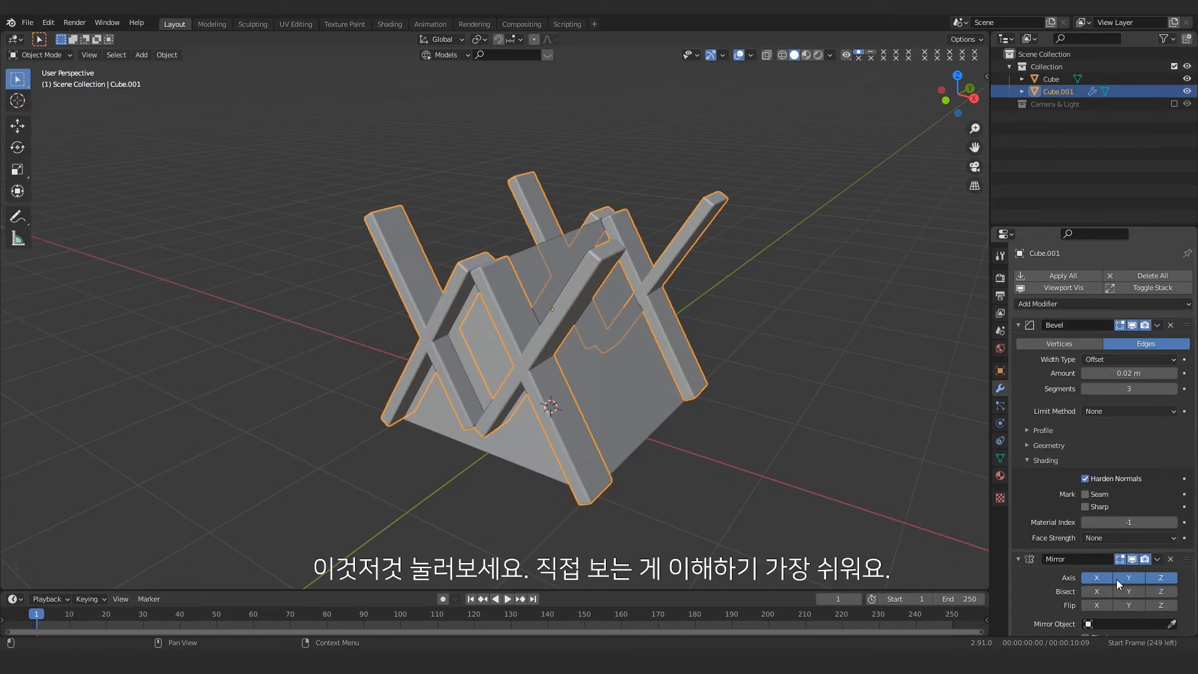
click(1089, 579)
click(1119, 578)
click(1167, 581)
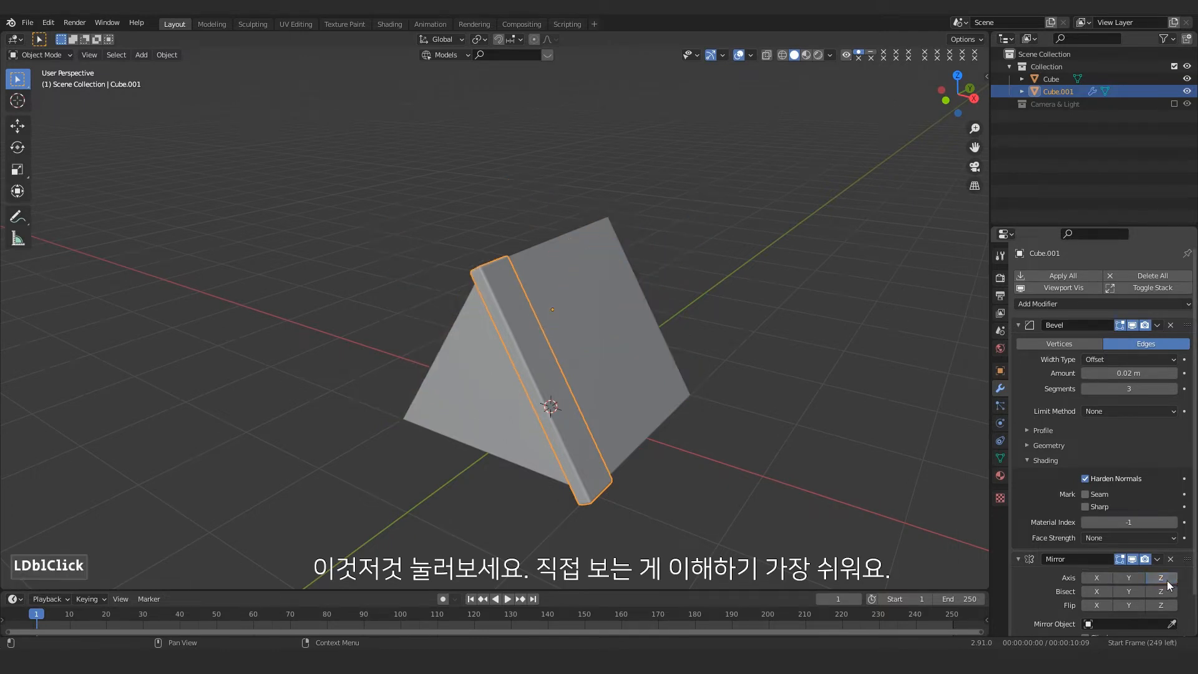
click(1096, 578)
click(1129, 578)
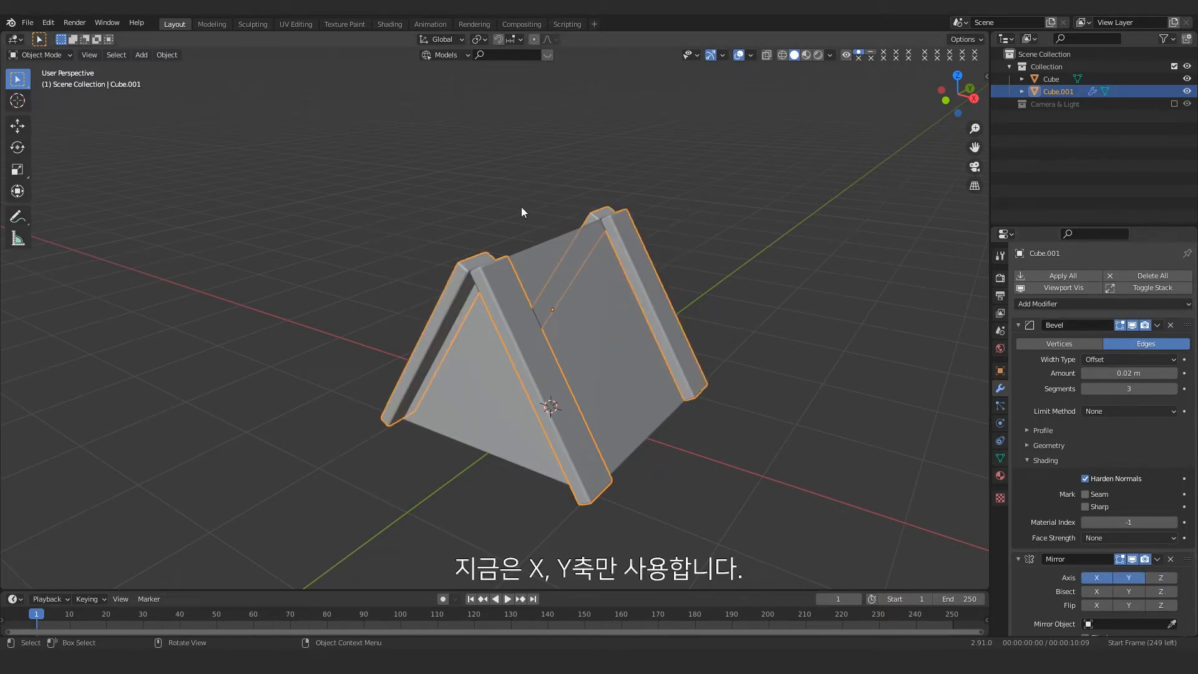
Step: Try extruding the front board's outer face in Edit Mode, and undo the extrusion
scroll(526, 216, up, 2)
scroll(526, 220, up, 1)
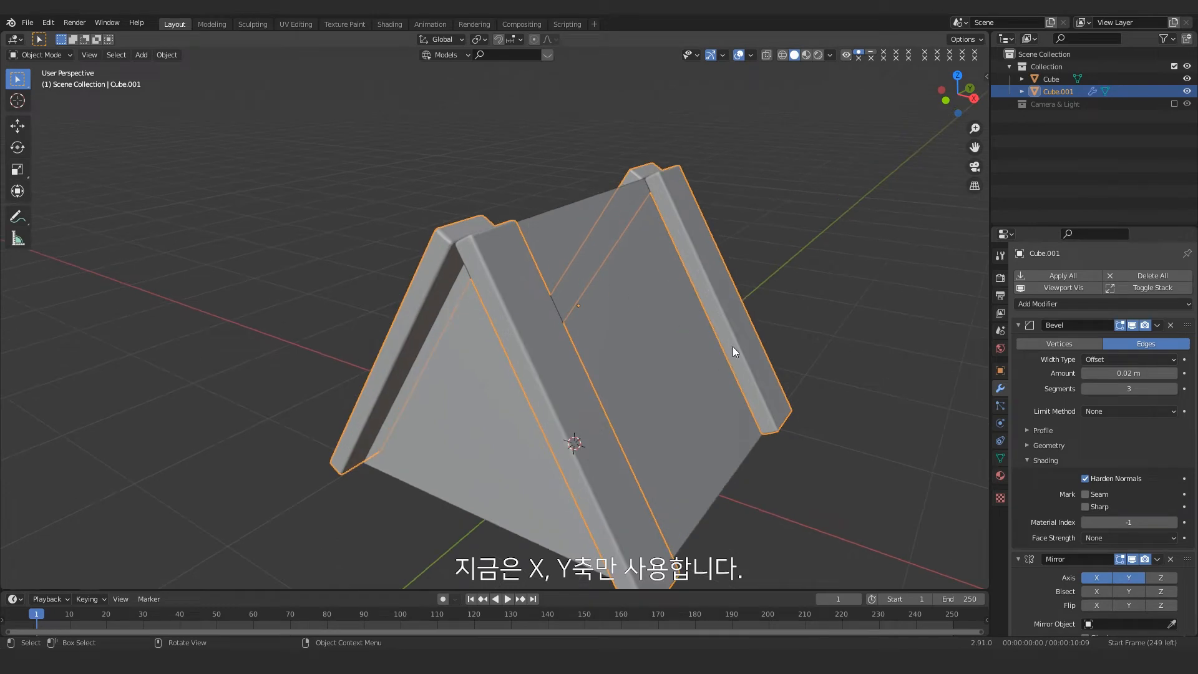
middle_drag(649, 361, 528, 350)
key(Tab)
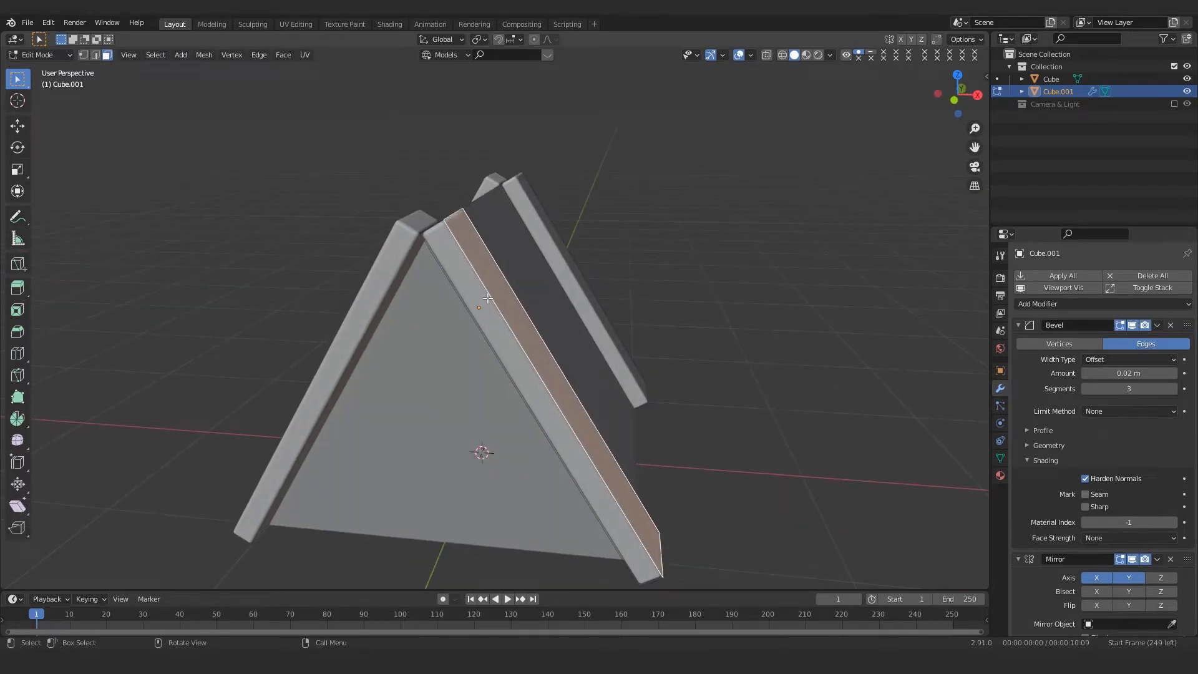
key(e)
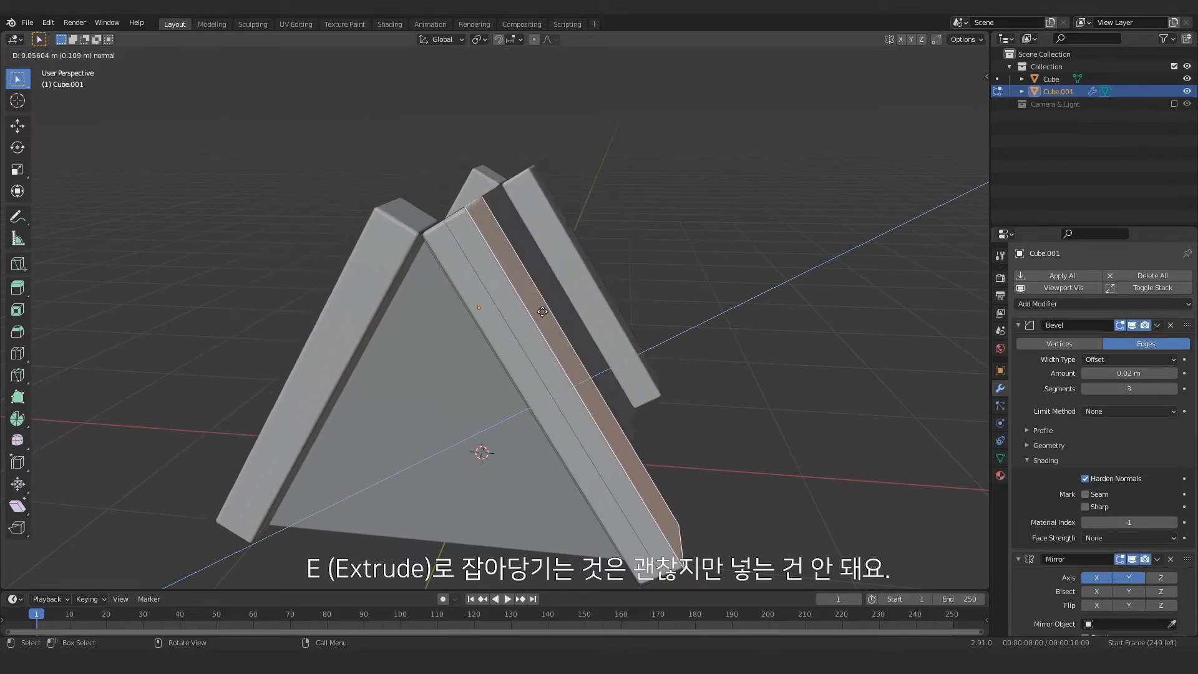
click(517, 327)
scroll(517, 327, up, 3)
middle_drag(517, 327, 487, 247)
scroll(466, 209, down, 2)
key(ctrl+z)
scroll(466, 209, down, 3)
key(g)
key(g)
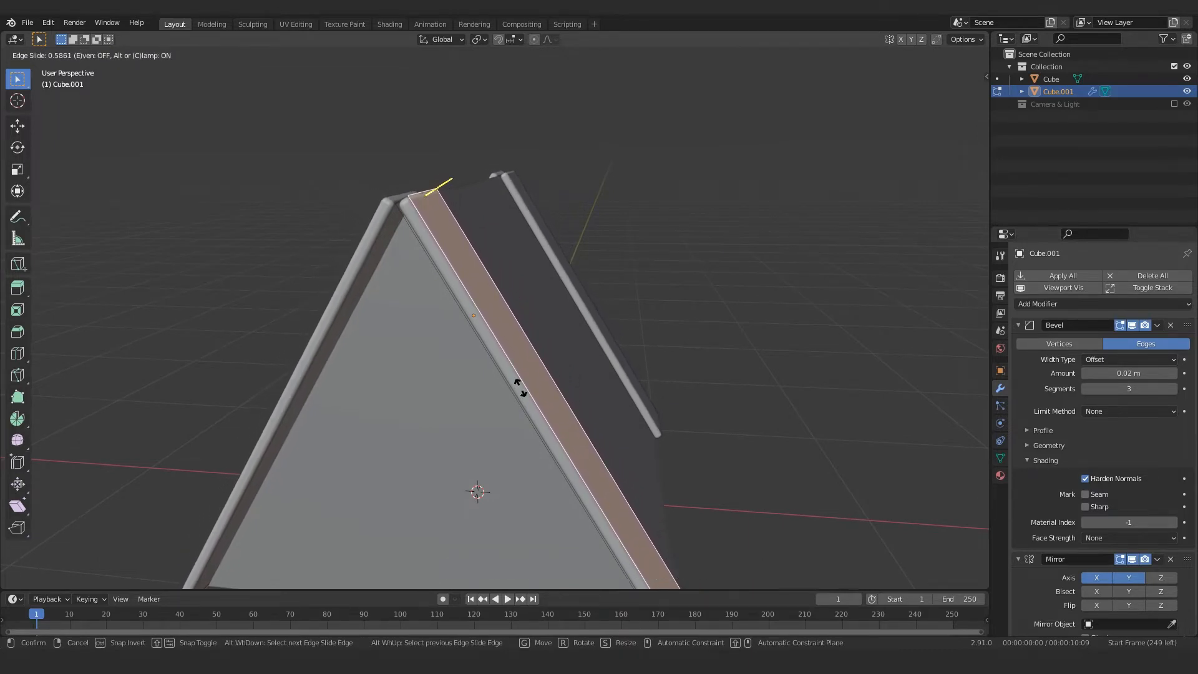
key(Escape)
Step: Extrude the front board's outer face outward about 0.05 m and delete the leftover edge loop around the middle of its thickness
key(e)
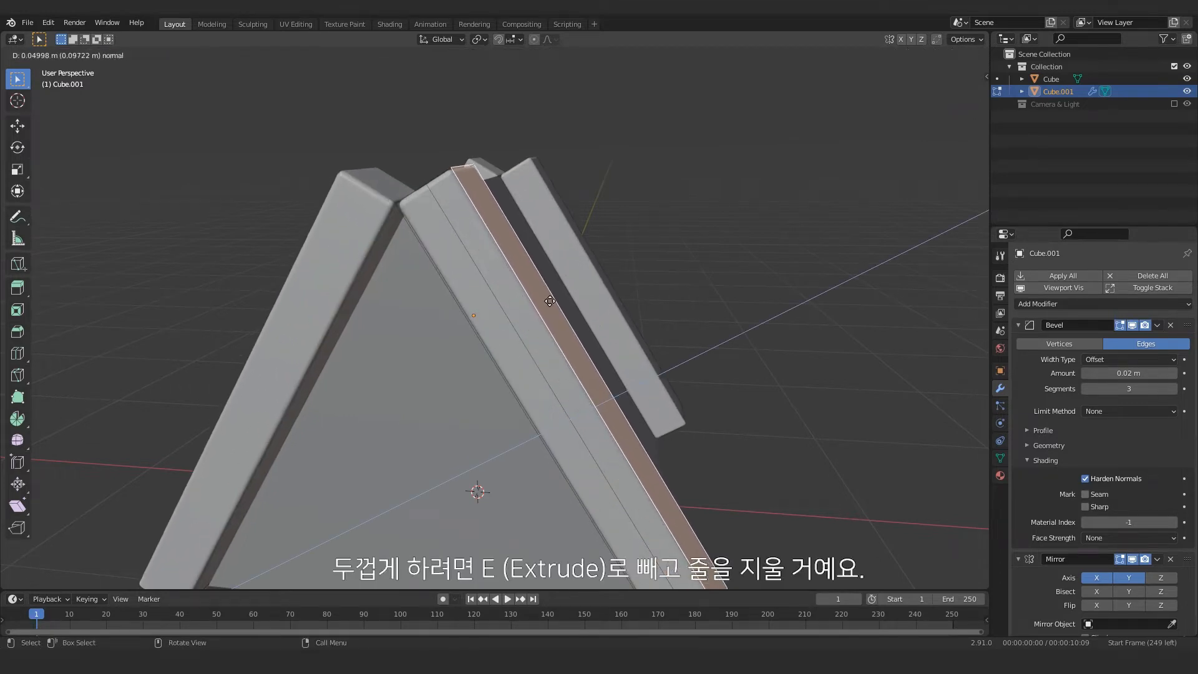
click(550, 301)
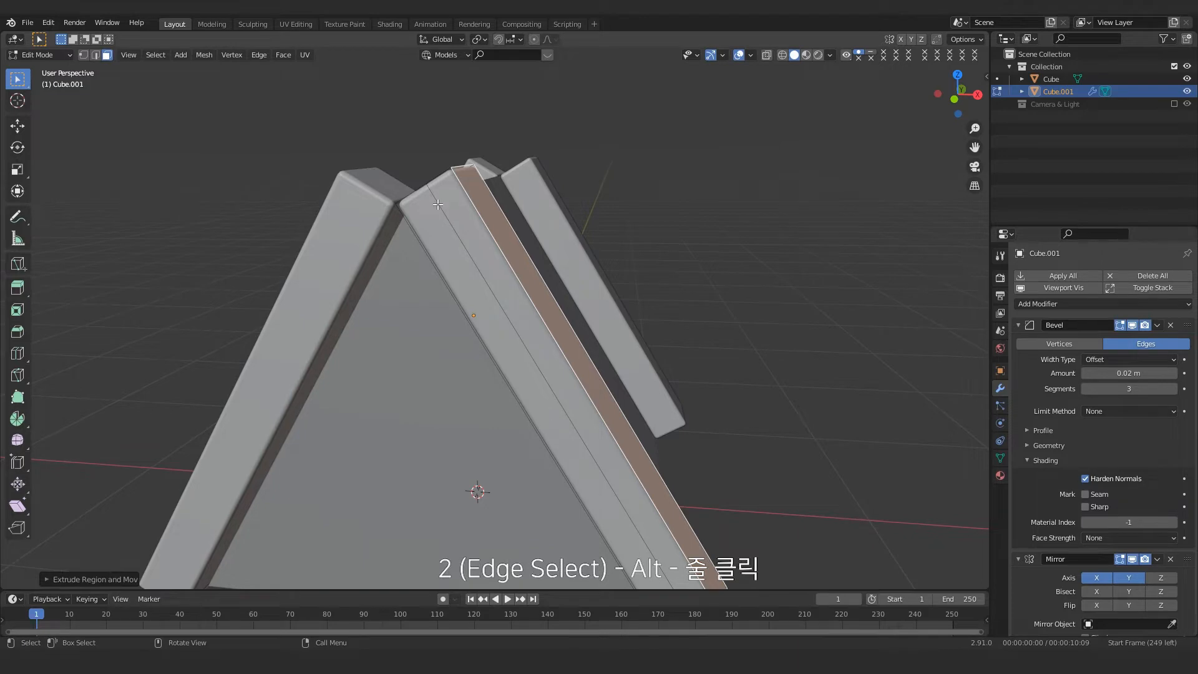
key(2)
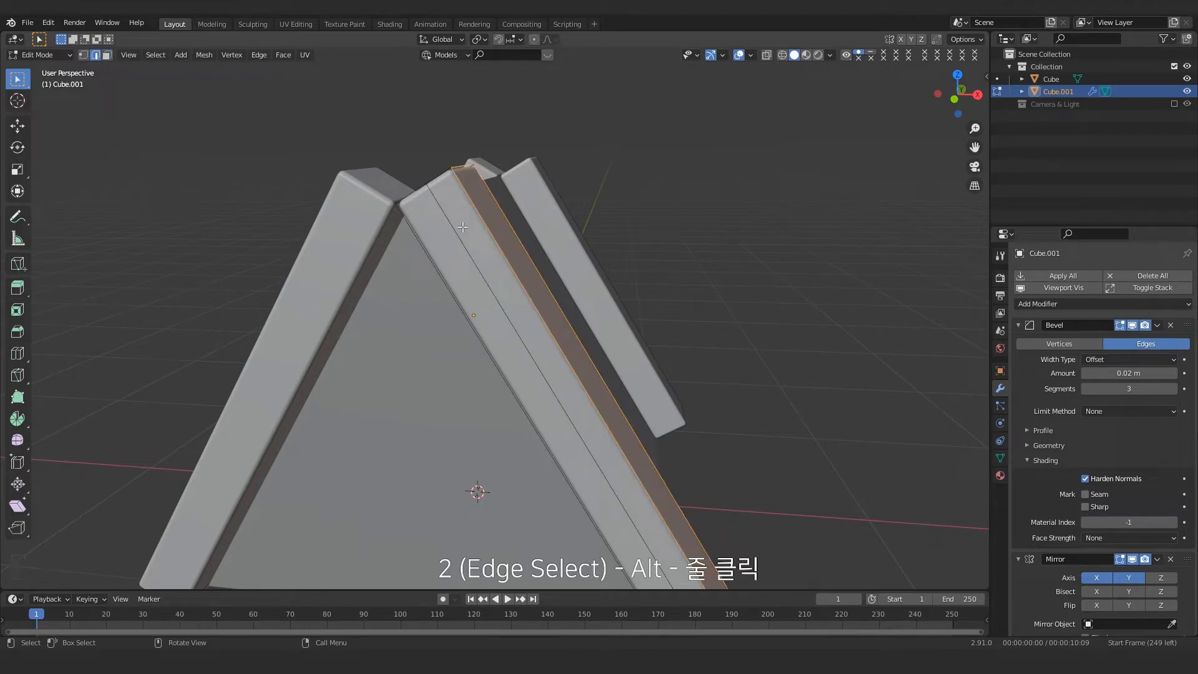
alt+click(437, 206)
middle_drag(437, 206, 493, 266)
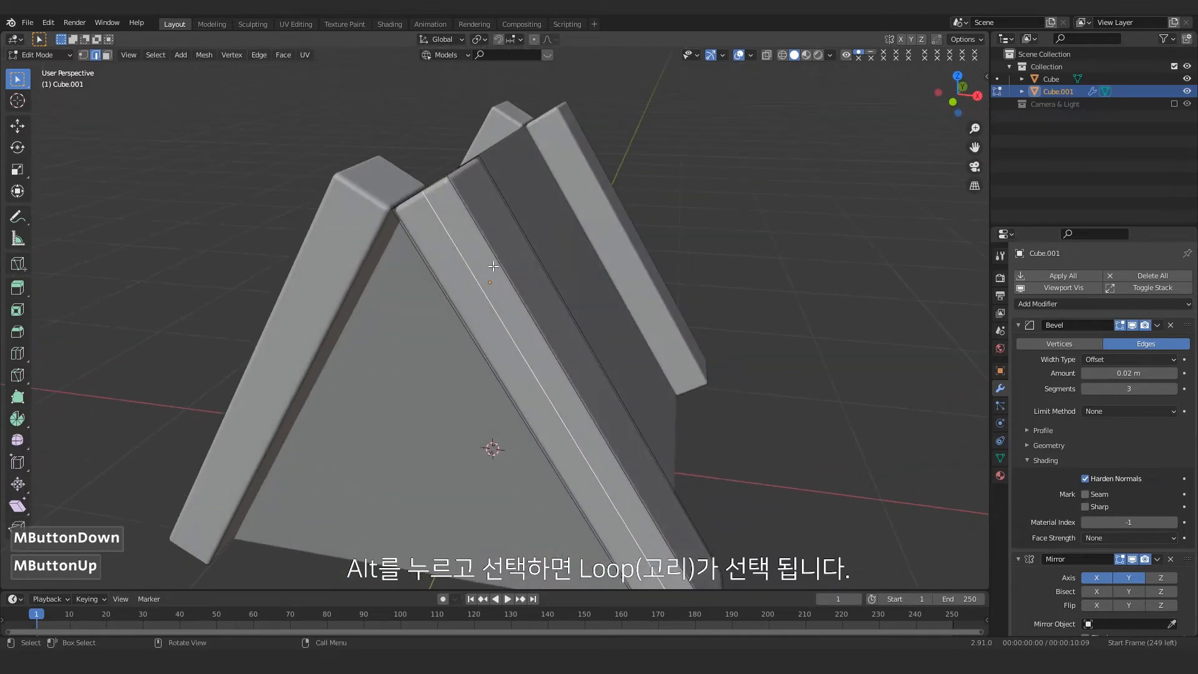
key(x)
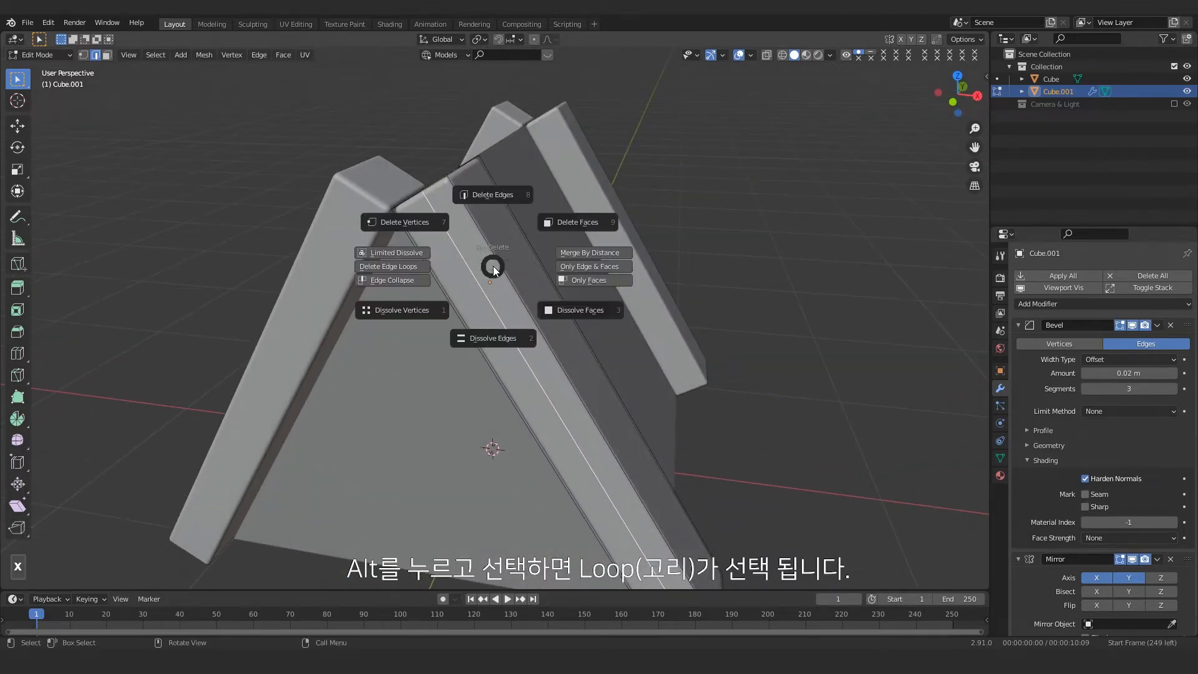
click(395, 267)
scroll(538, 264, down, 1)
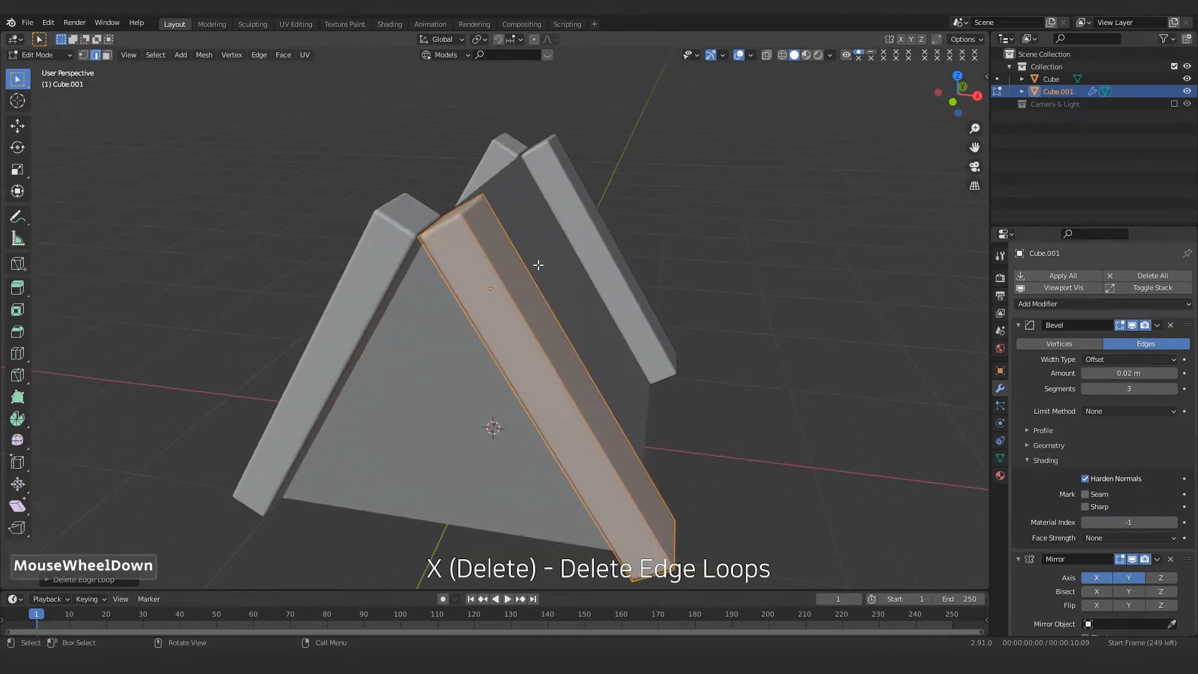
Step: Edge-slide the front board's outer face inward toward the roof to make the board thin again
scroll(491, 270, up, 1)
click(503, 251)
alt+click(503, 252)
key(g)
key(g)
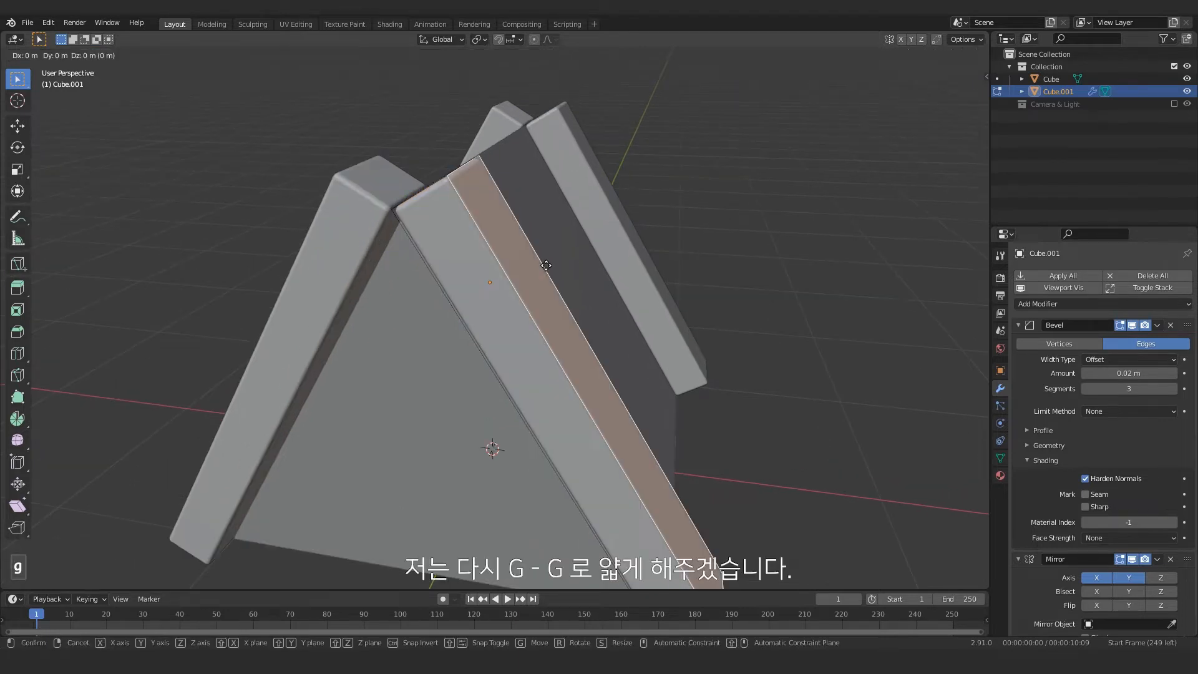
click(541, 411)
middle_drag(542, 409, 575, 383)
scroll(596, 354, down, 2)
Step: Duplicate the tent body's sloped roof face in place and separate the copy into its own object
key(Tab)
click(594, 284)
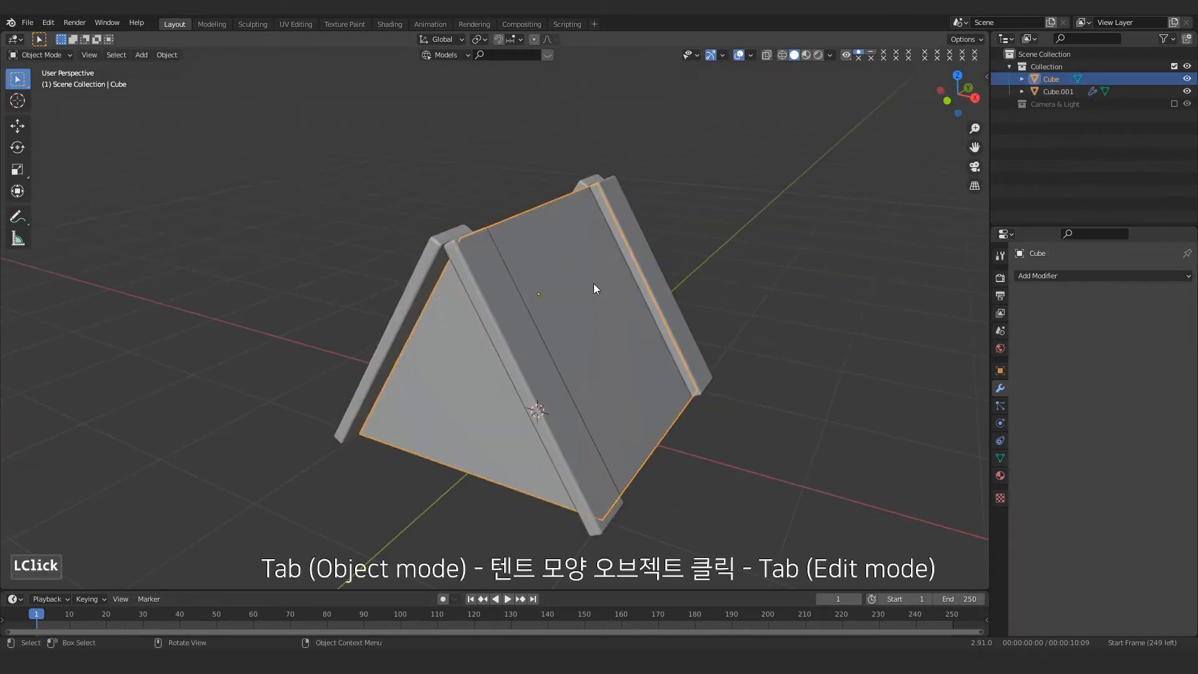
middle_drag(593, 284, 619, 249)
key(Tab)
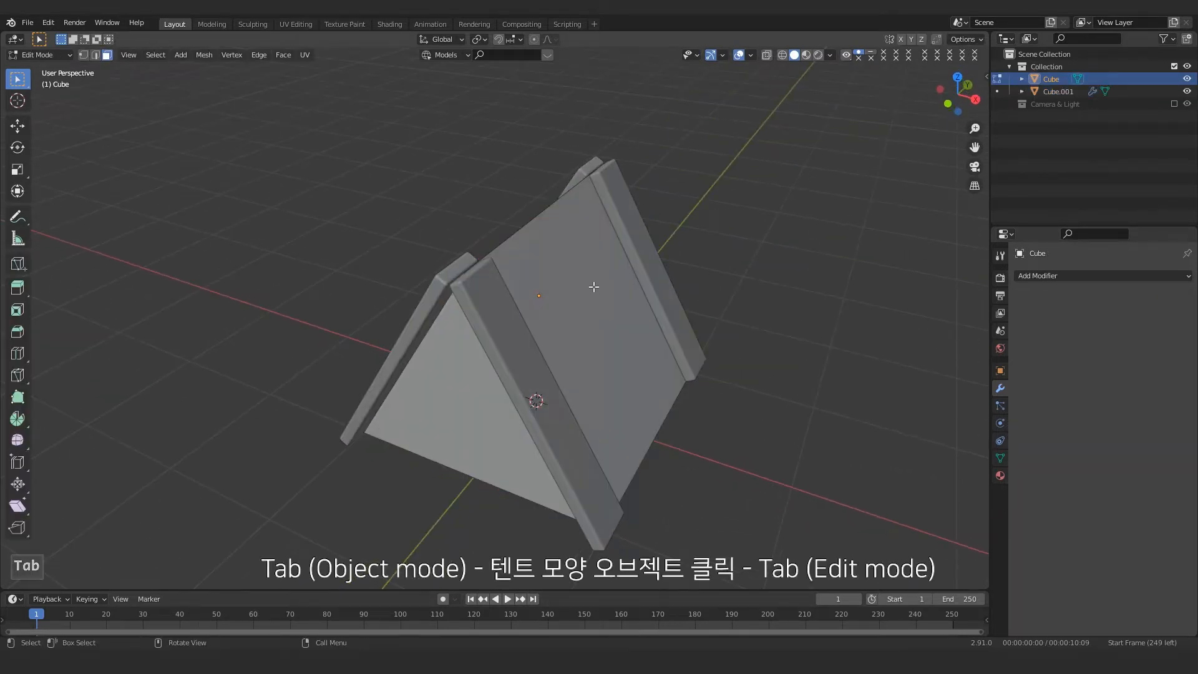
click(573, 265)
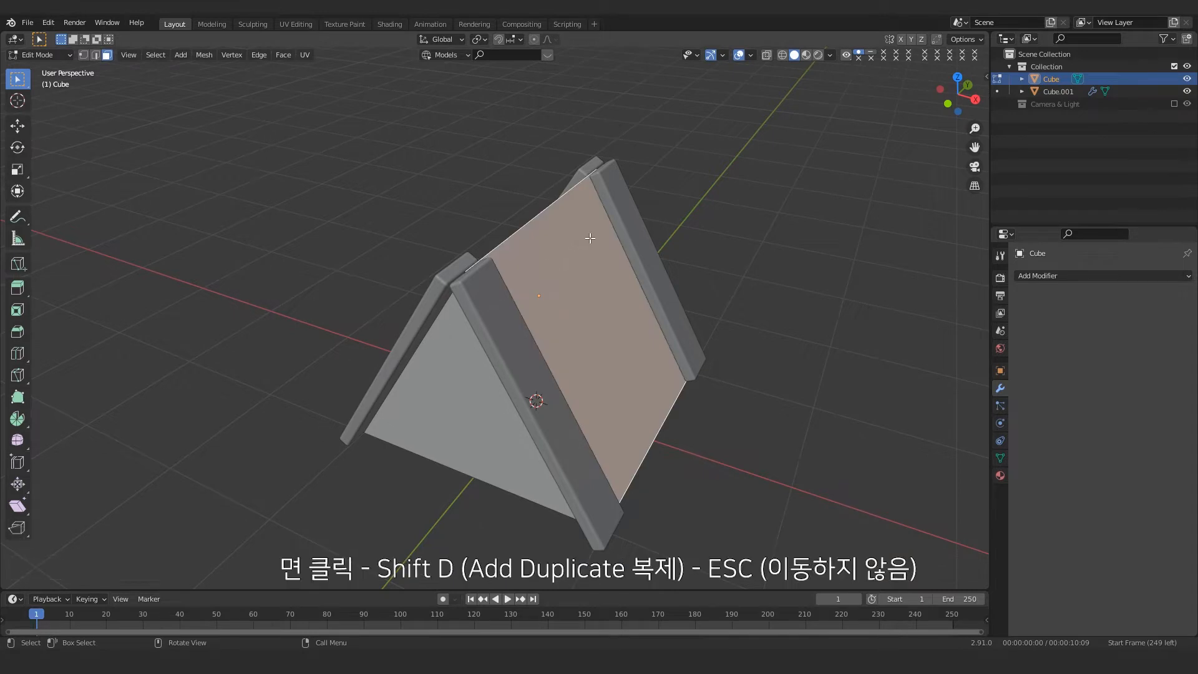
scroll(588, 241, up, 1)
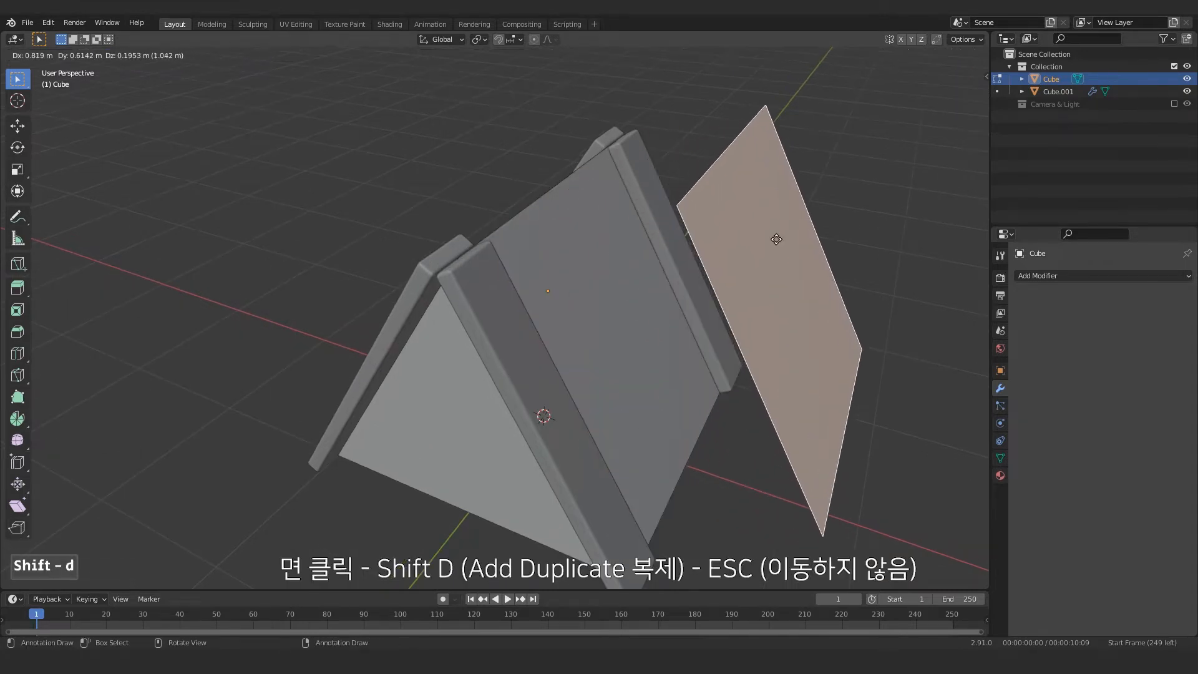
key(Escape)
key(p)
click(698, 283)
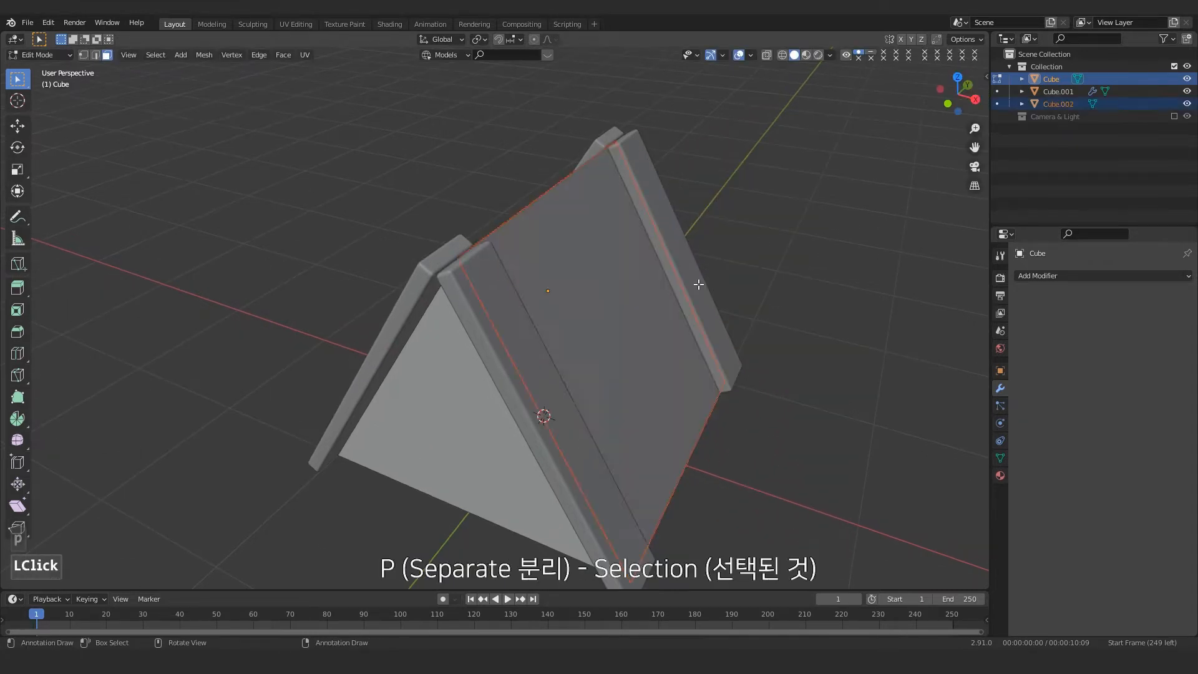
middle_drag(626, 315, 613, 314)
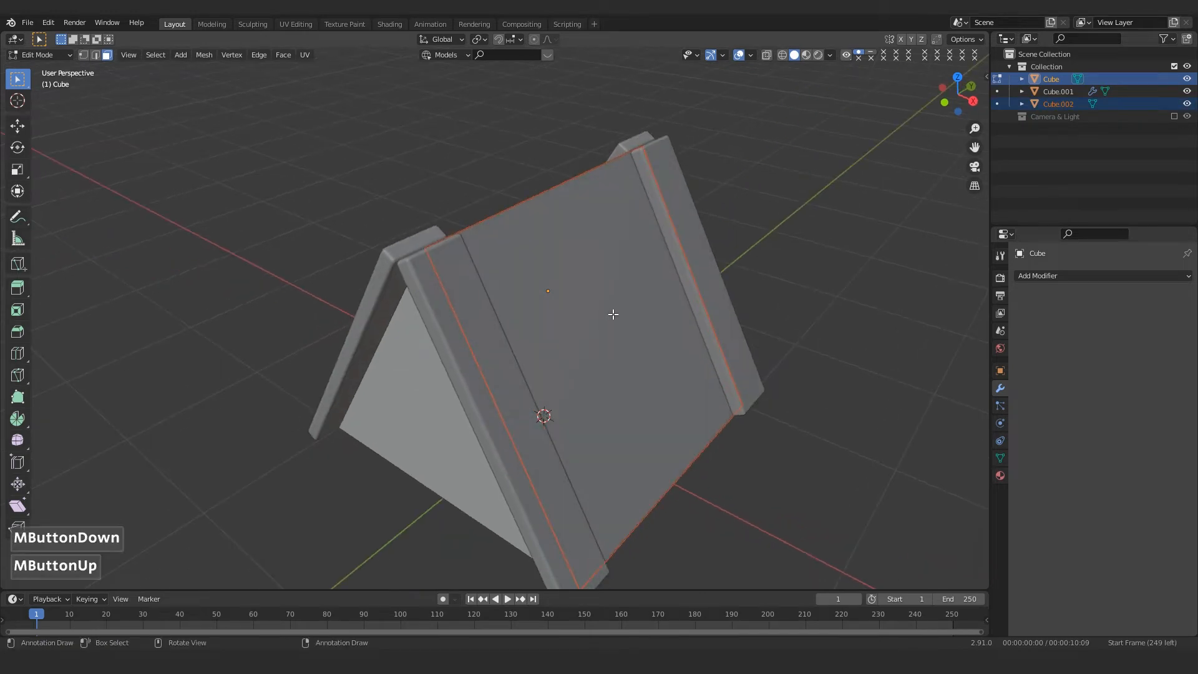
Step: Edge-slide the separated roof face's lower edge up toward the ridge, leaving a narrow strip along the top
key(Tab)
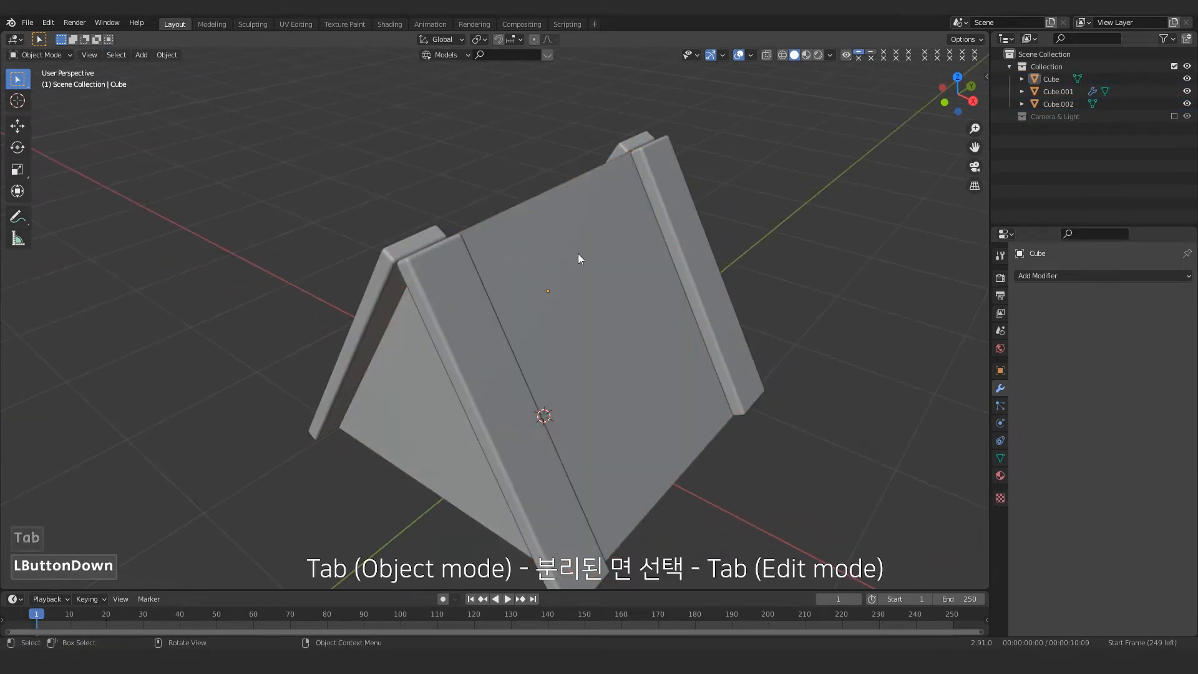
double_click(534, 319)
key(Tab)
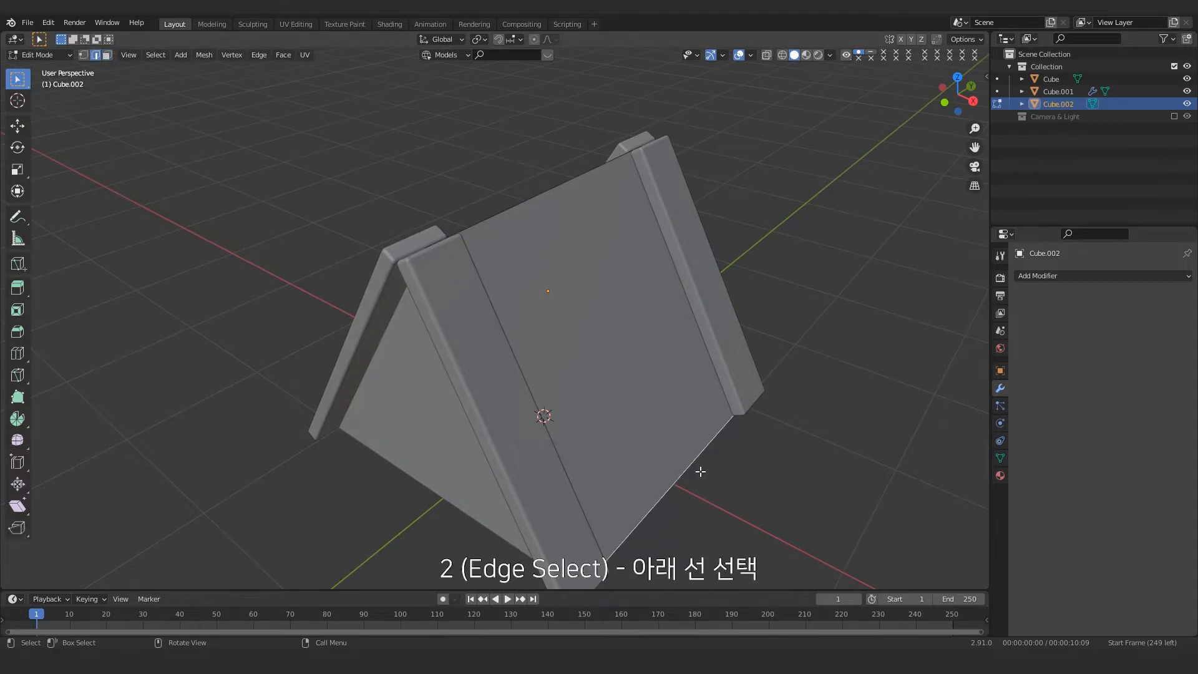
key(g)
key(g)
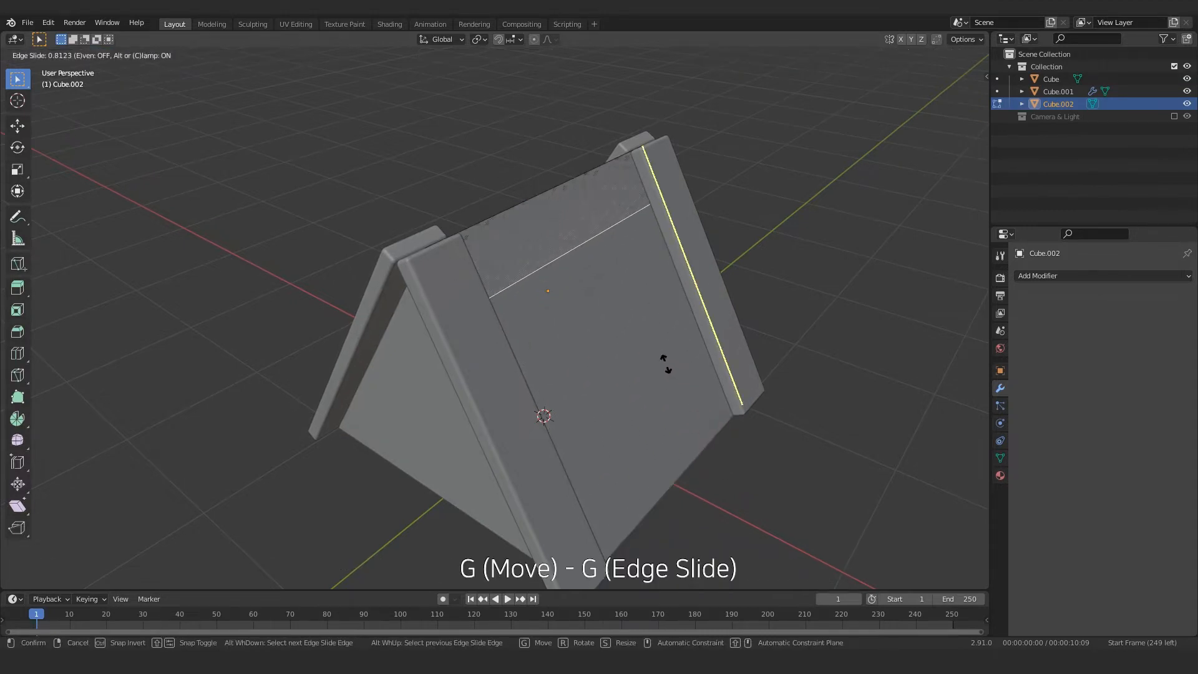
click(664, 360)
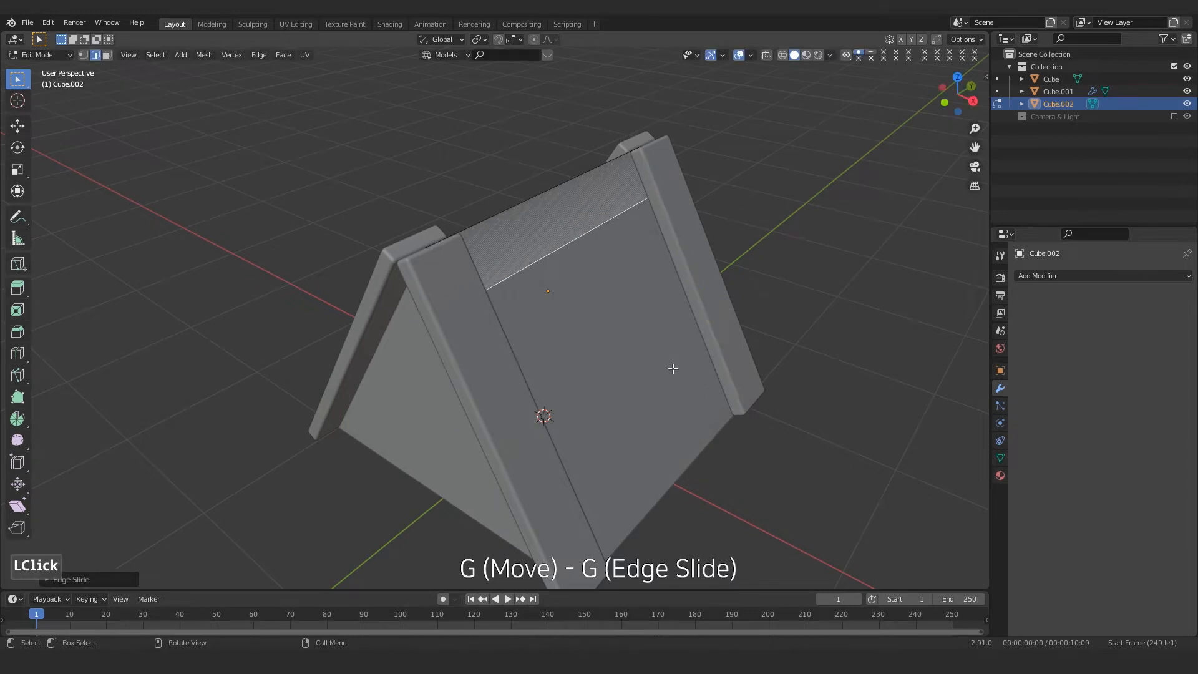
Step: Select the whole ridge strip and scale it along Y to about 0.8 to fit between the frame boards
middle_drag(666, 365, 580, 183)
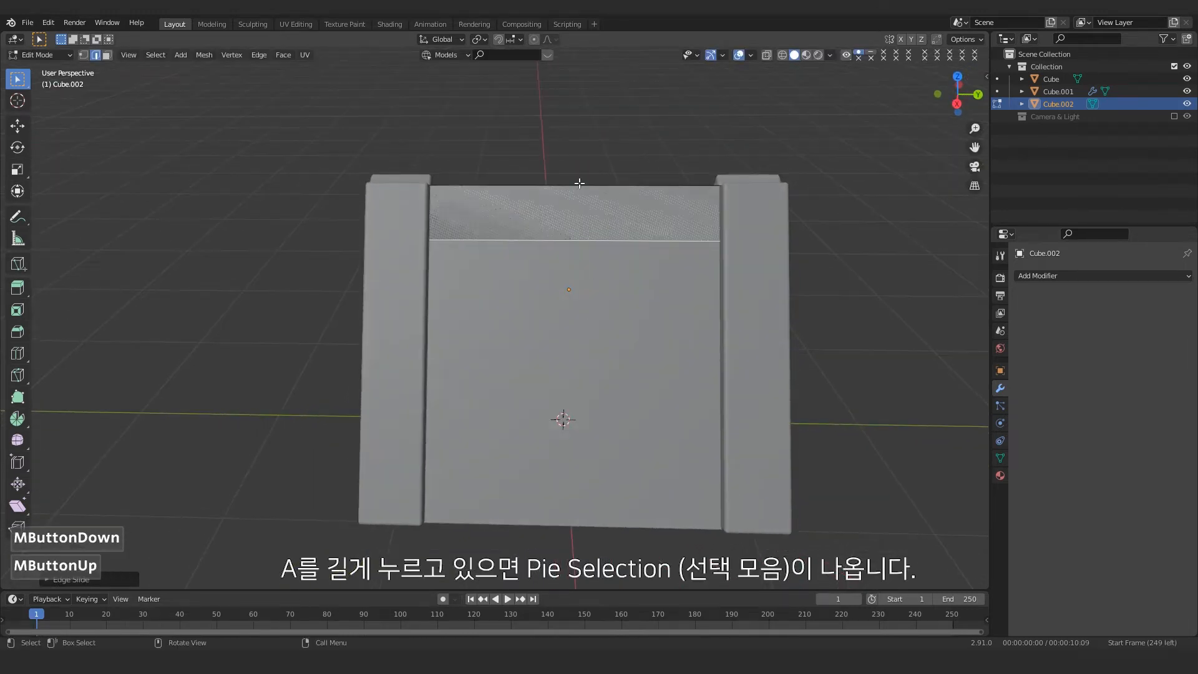
key(a)
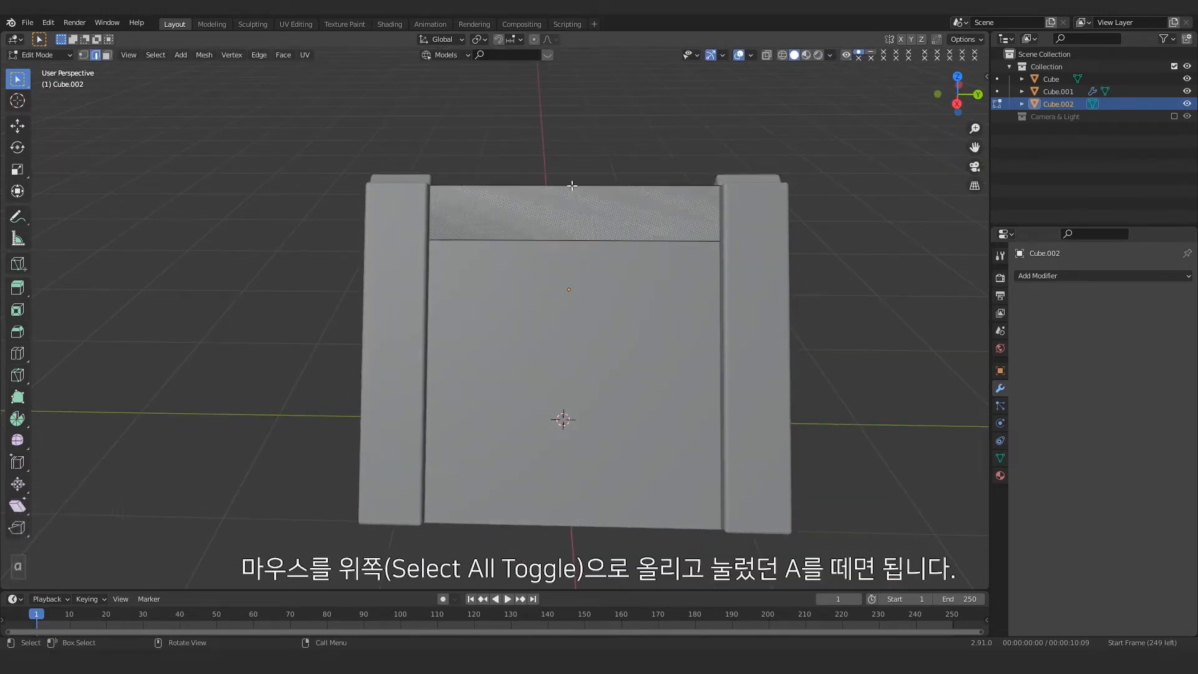
key(a)
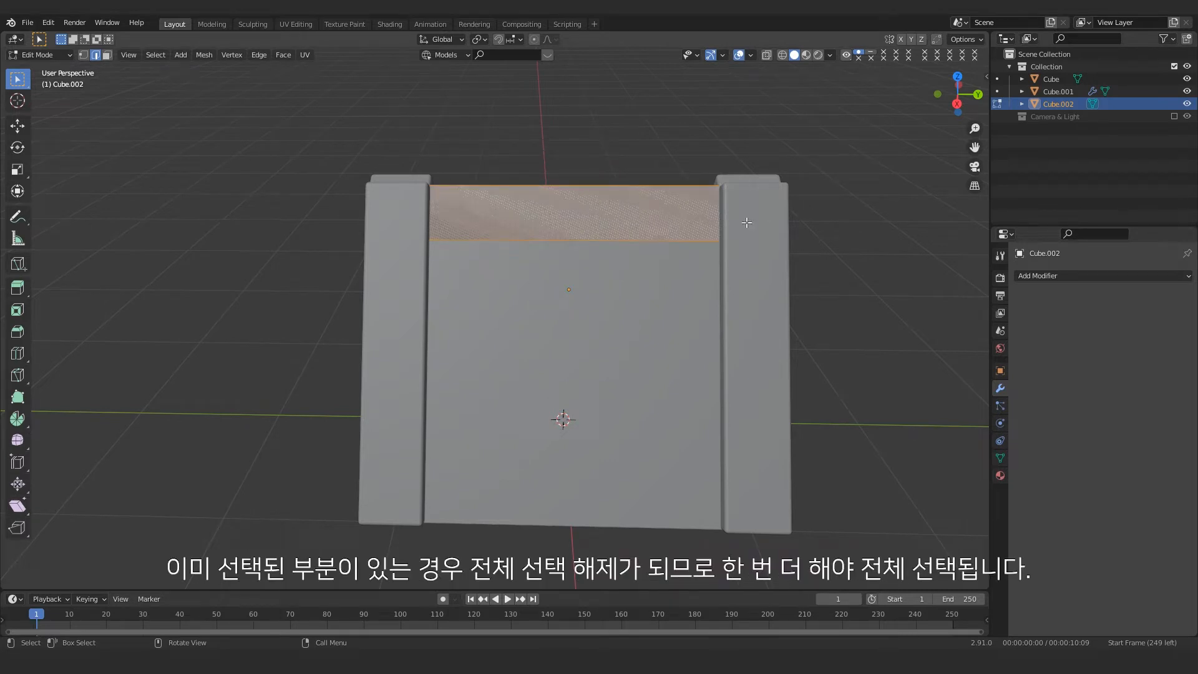
key(s)
key(y)
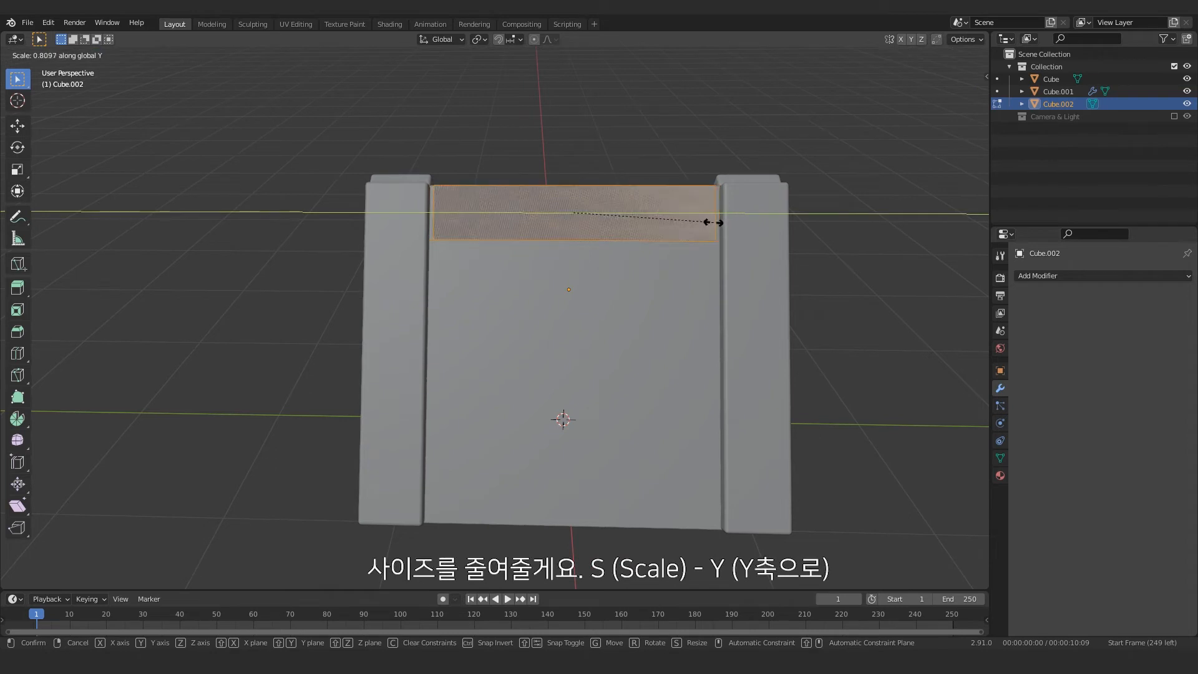
click(716, 221)
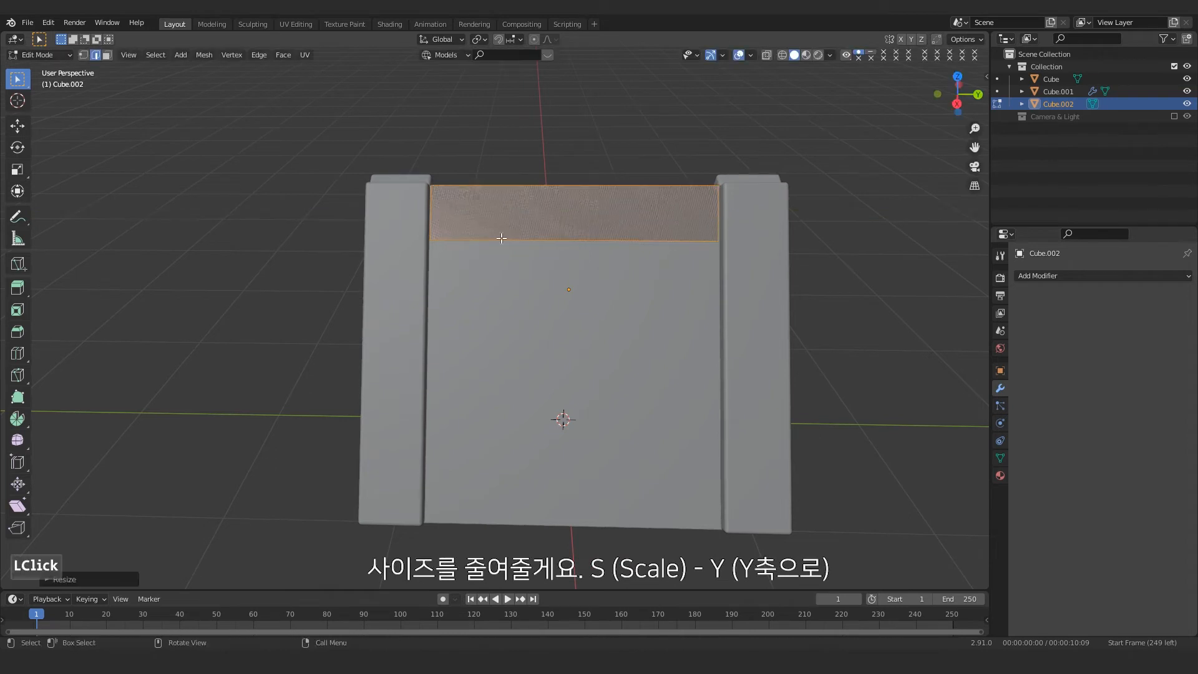
Step: Extrude the ridge strip outward from the roof to give it thickness, and return to Object Mode
scroll(574, 216, down, 1)
middle_drag(717, 221, 593, 209)
key(e)
click(573, 215)
ctrl+middle_drag(637, 194, 650, 156)
middle_drag(660, 241, 540, 282)
key(Tab)
scroll(637, 281, down, 2)
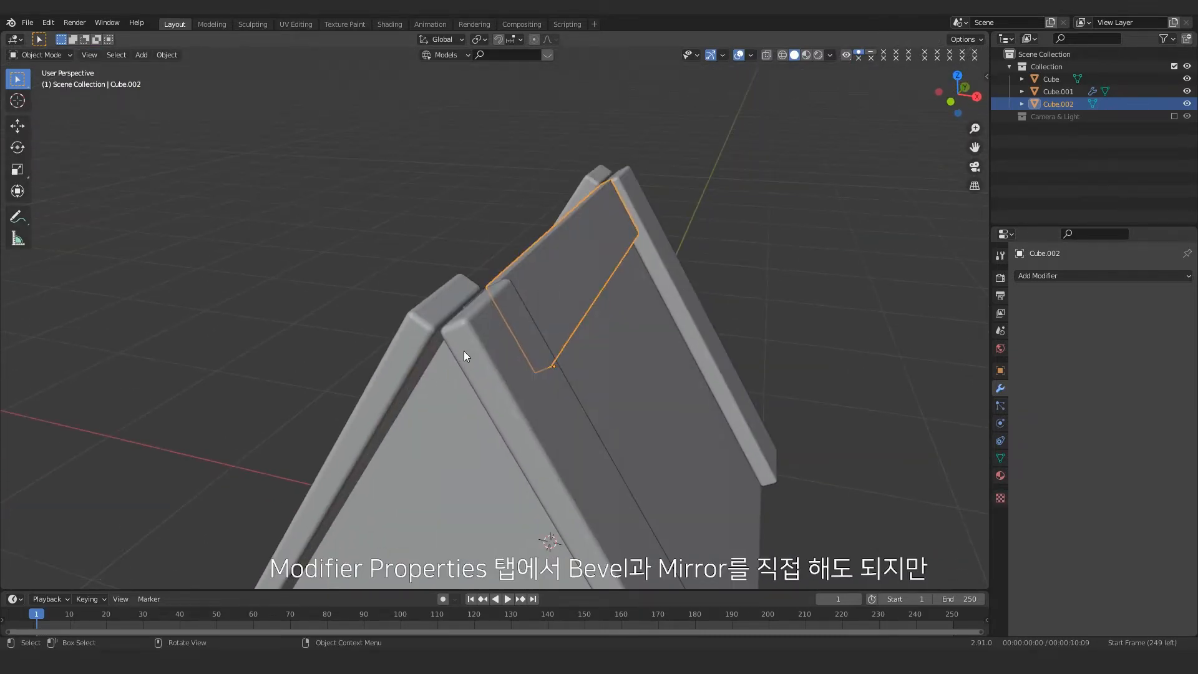
Step: Copy the front board's Bevel and Mirror modifiers to the ridge strip with Make Links
click(1043, 276)
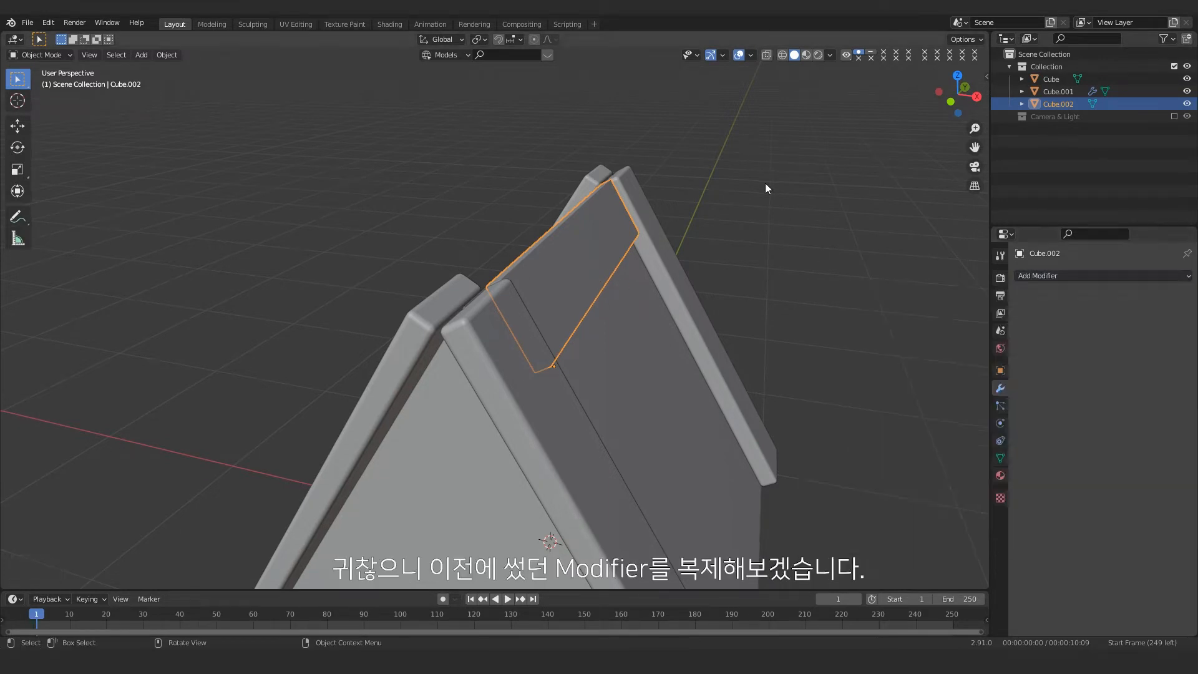
shift+click(488, 329)
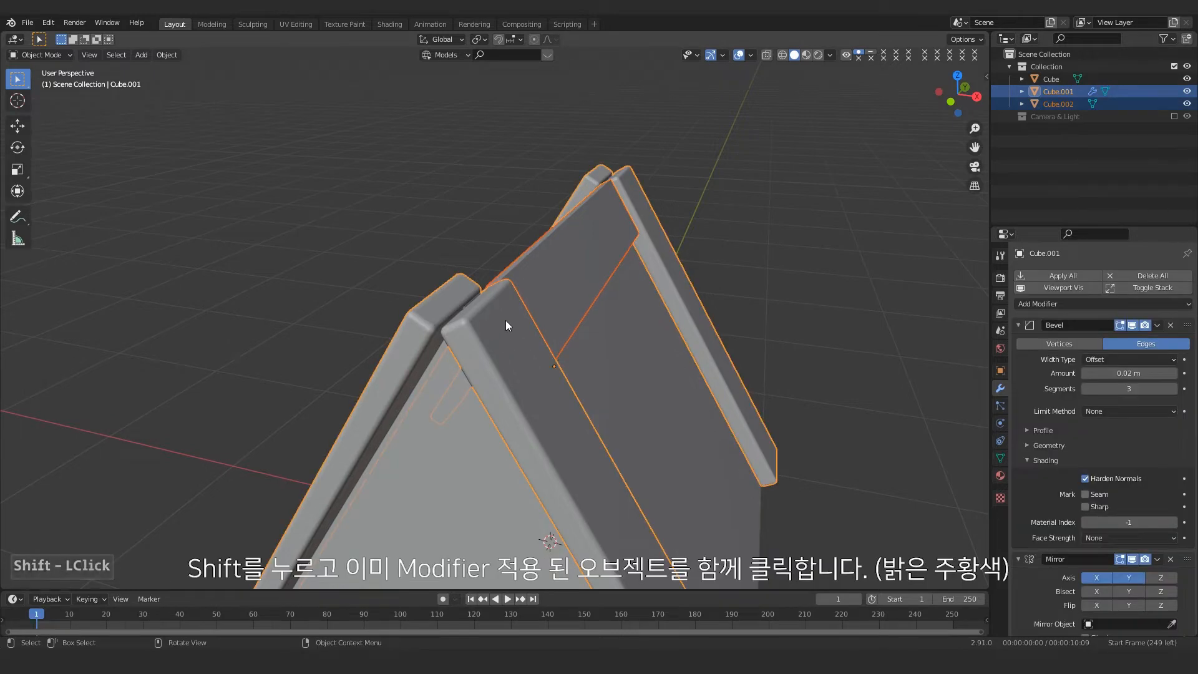
key(ctrl+l)
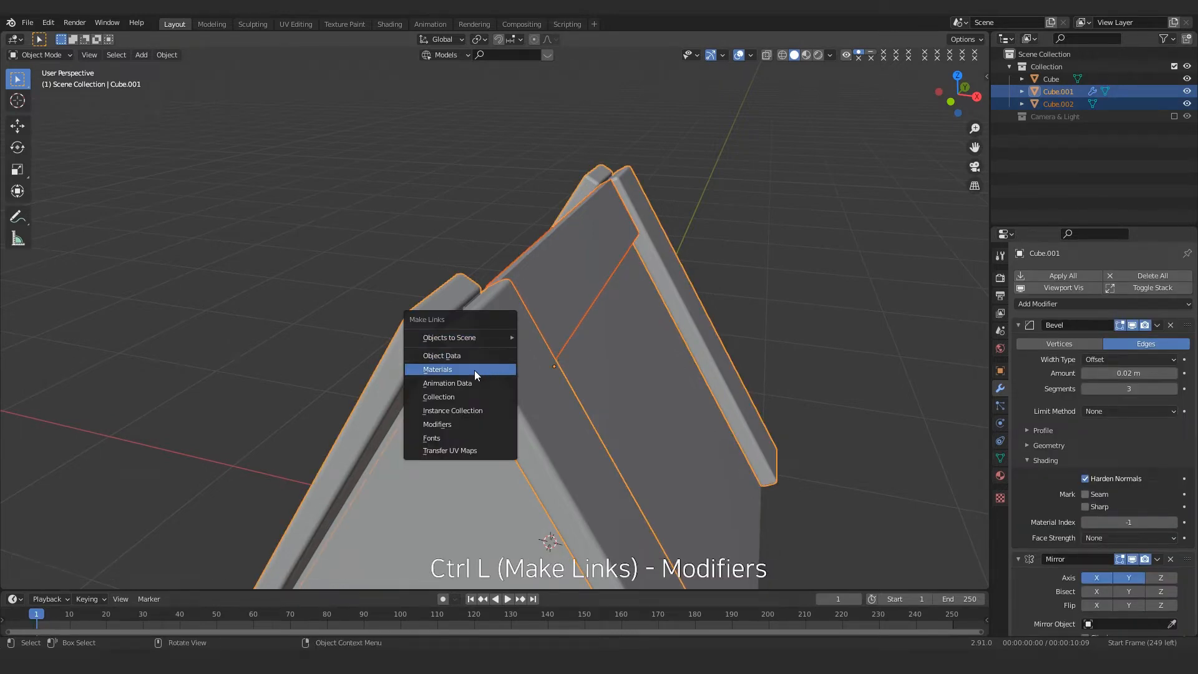
click(443, 425)
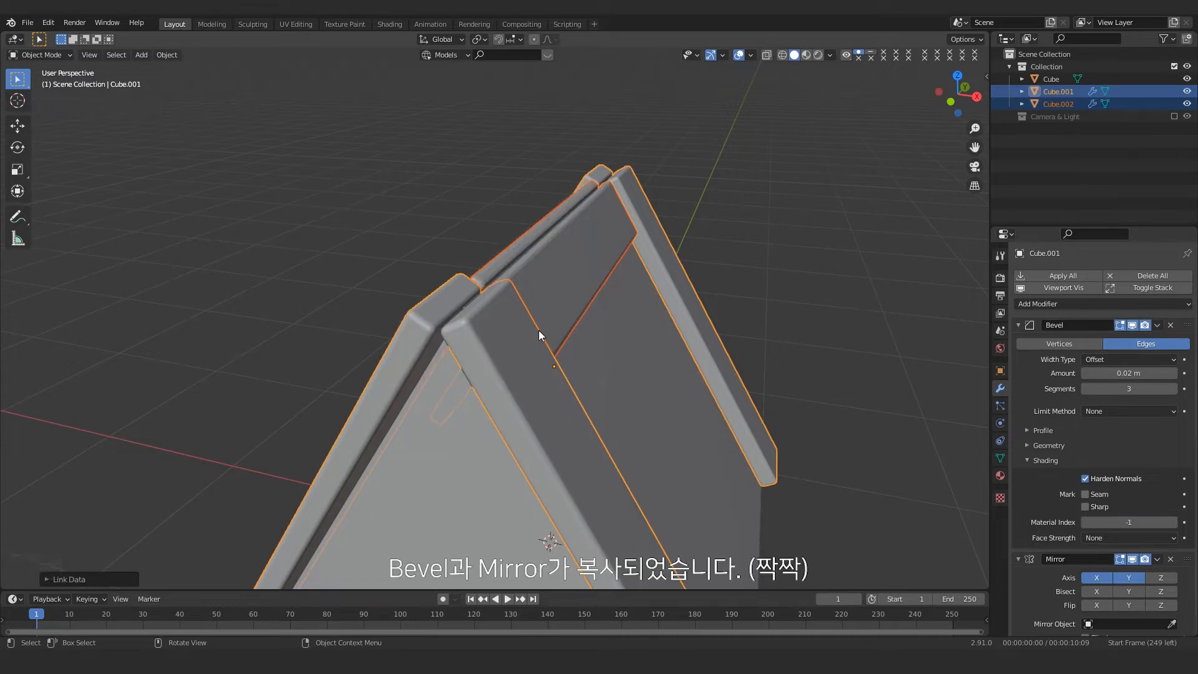
middle_drag(538, 330, 553, 290)
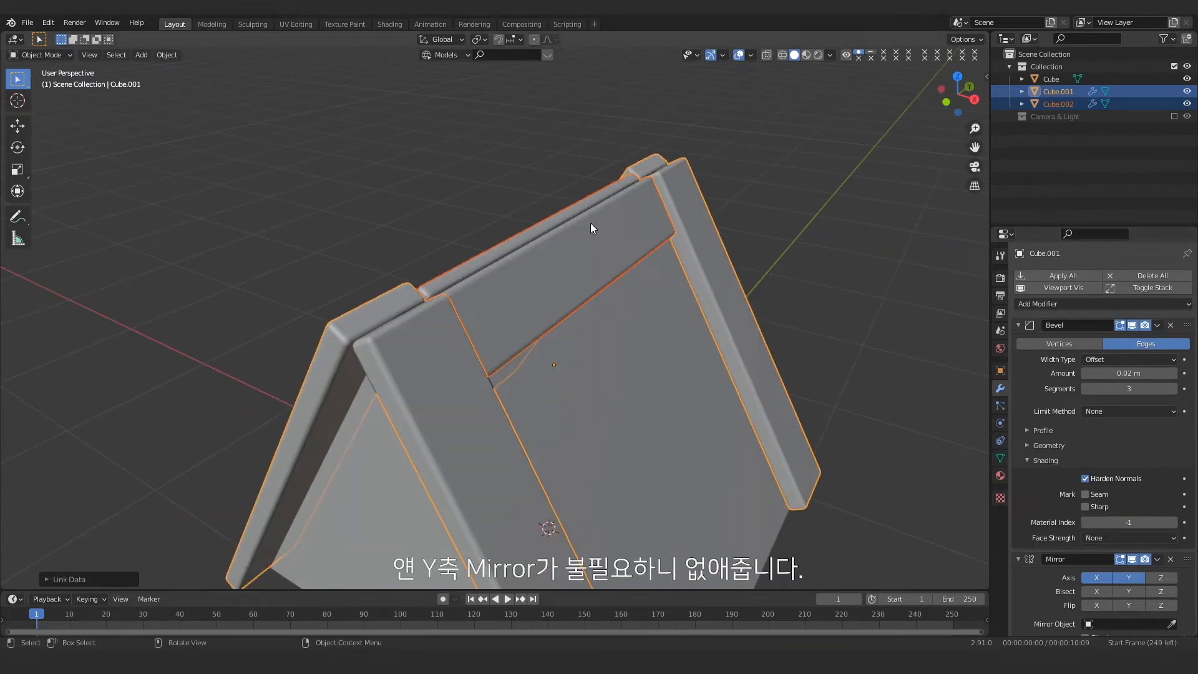
click(1141, 575)
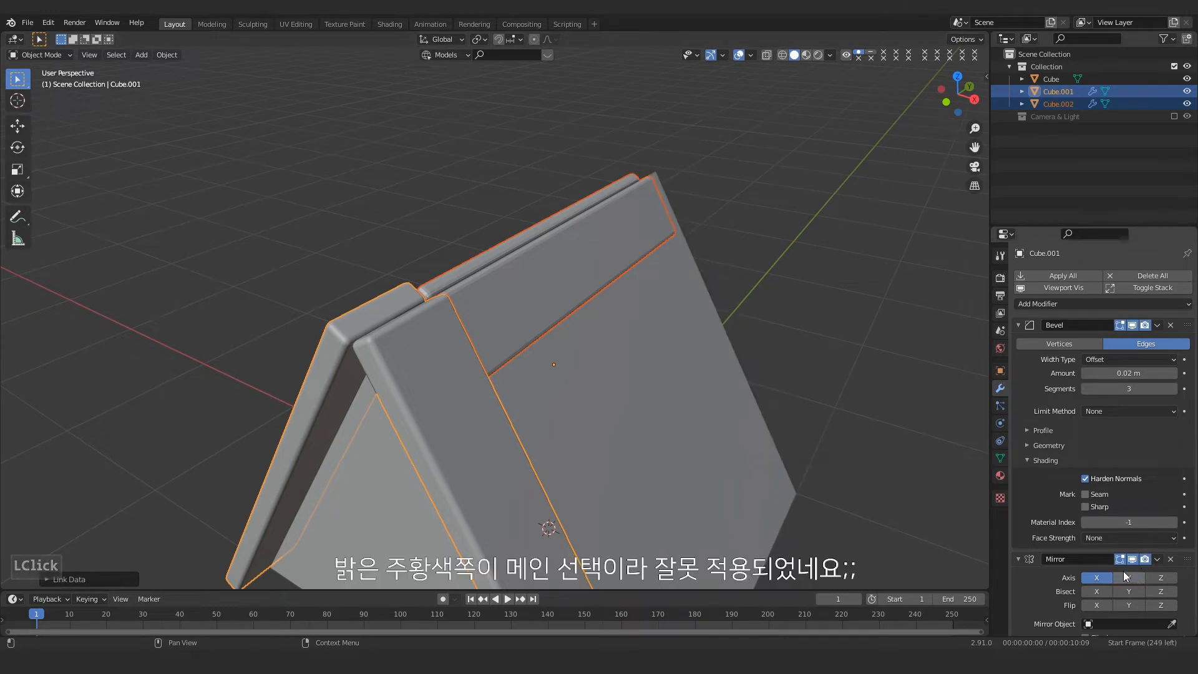
key(ctrl+z)
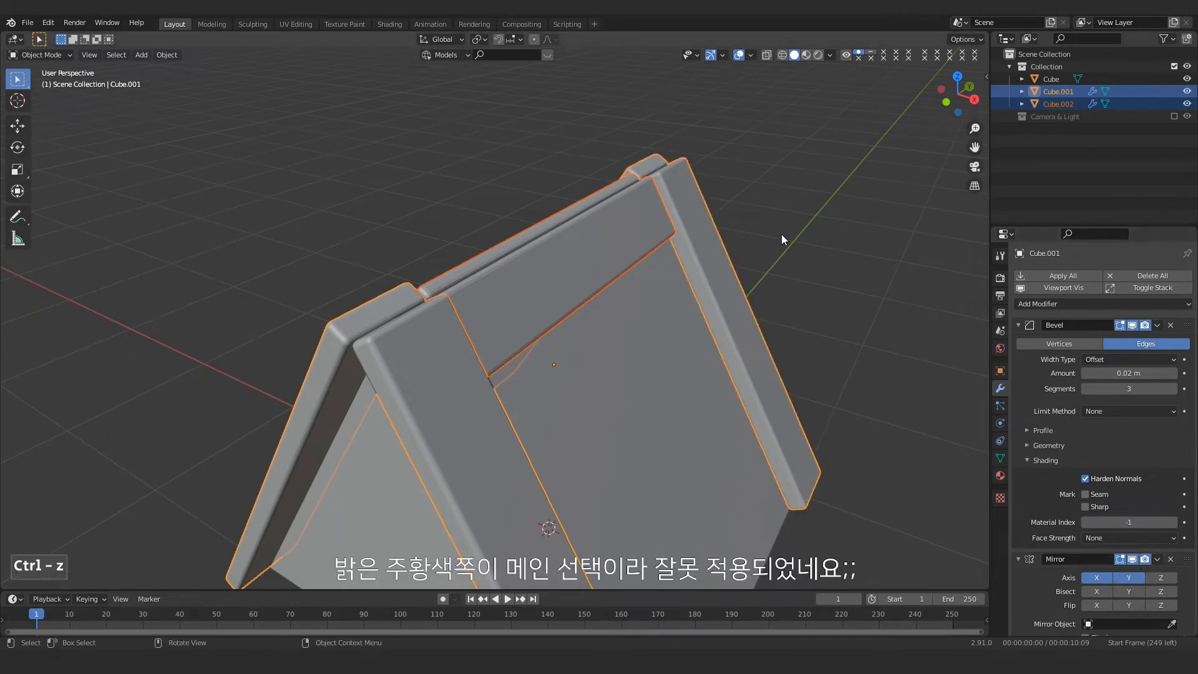
Step: Select only the ridge strip and turn off the Y axis in its Mirror modifier
click(567, 239)
click(566, 240)
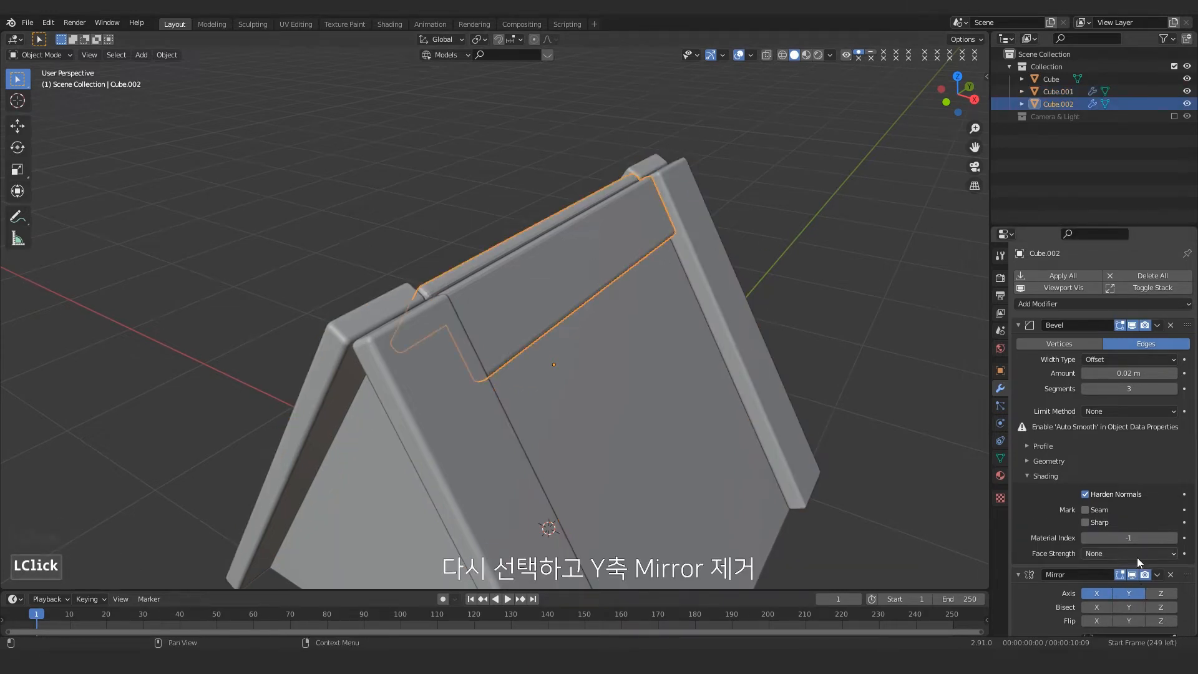
click(1127, 594)
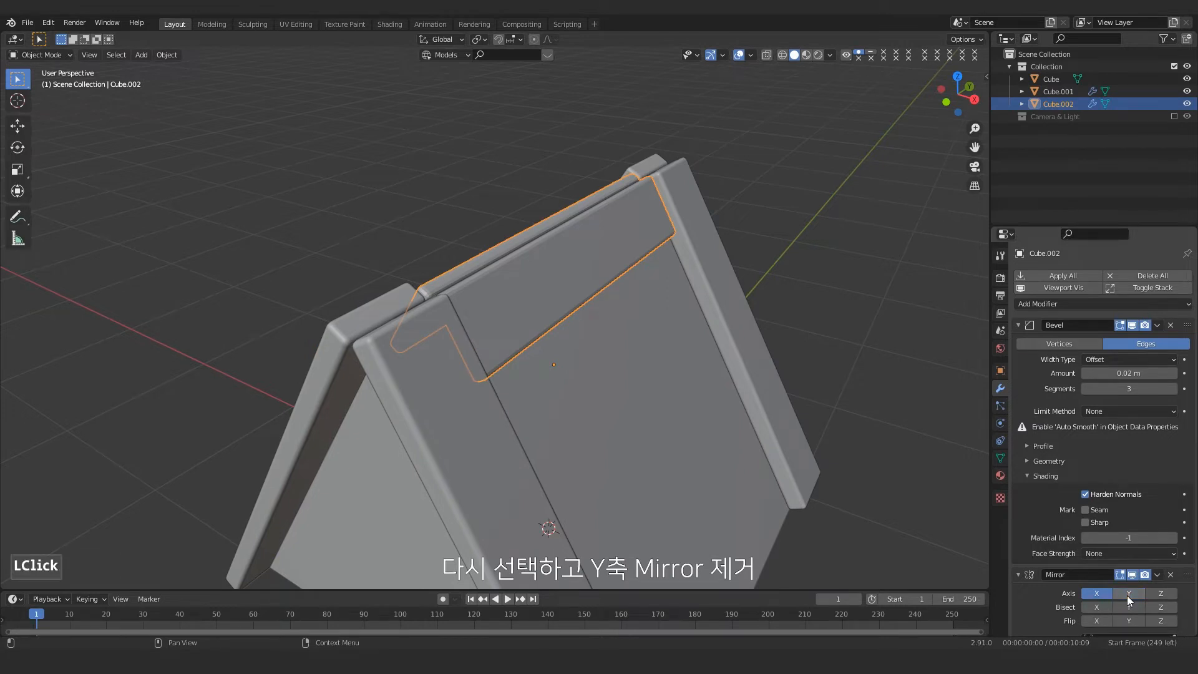
Step: Apply Shade Smooth to the ridge strip and enable Auto Smooth at 30° in its normals settings
right_click(568, 271)
double_click(548, 245)
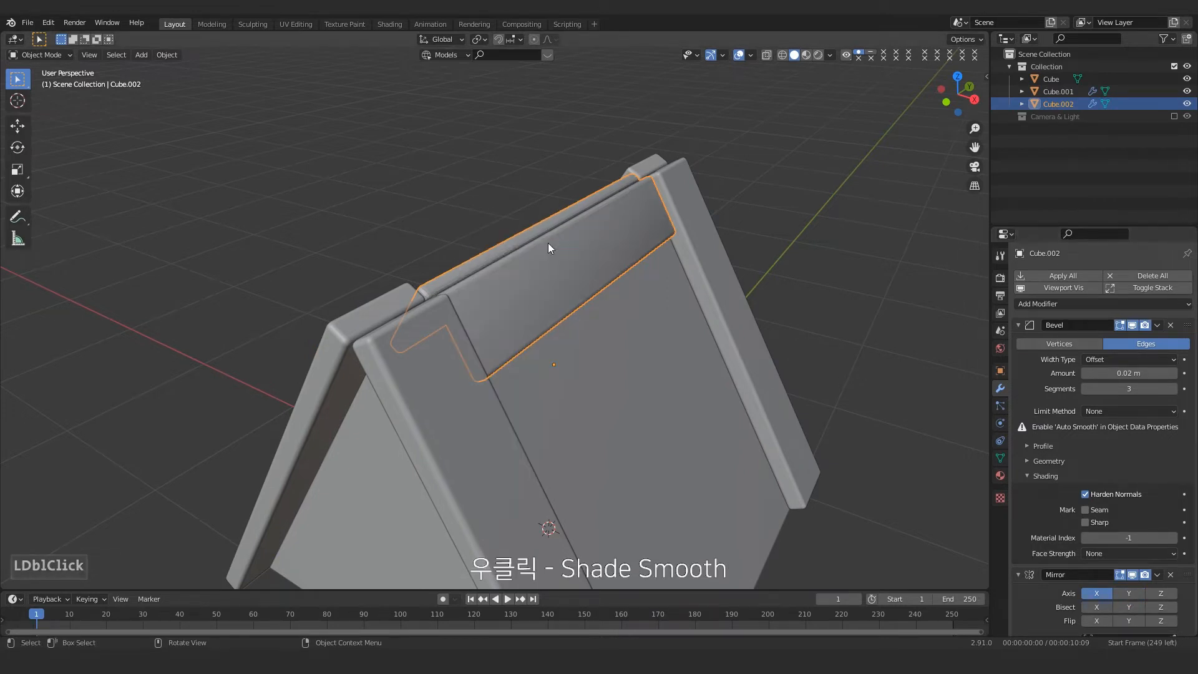
click(1000, 458)
click(1085, 508)
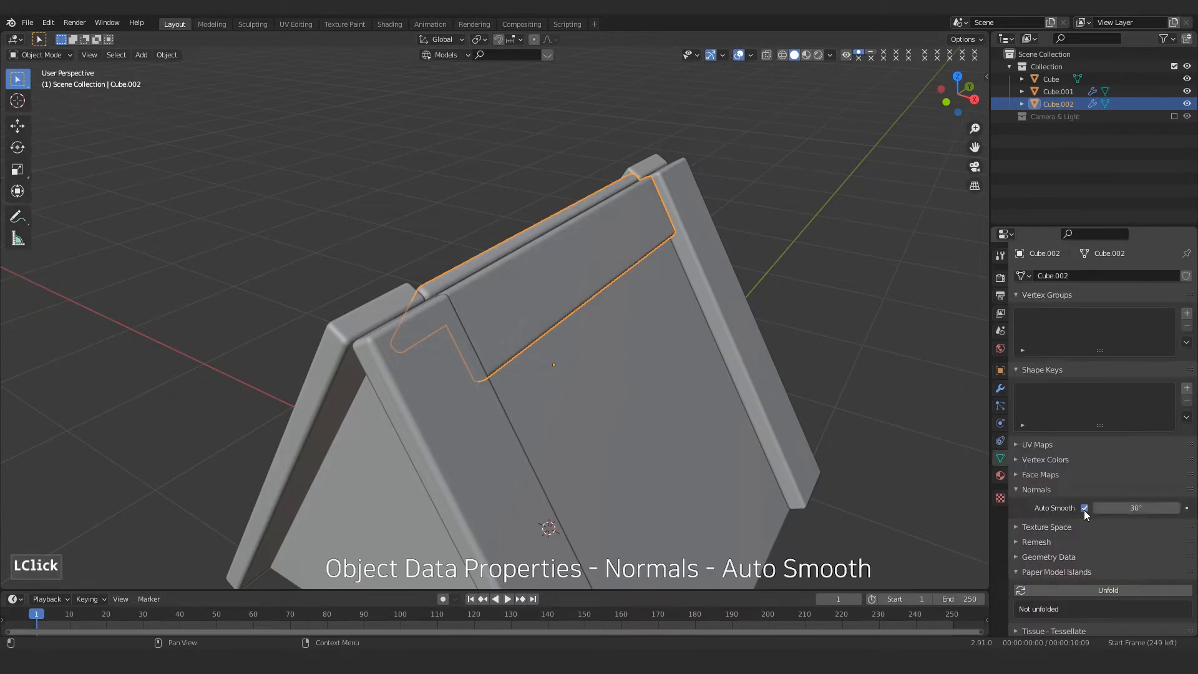
Step: In Edit Mode, rotate the whole ridge strip slightly about the global Y axis to tilt it off the roof, and return to Object Mode
middle_drag(684, 262, 610, 193)
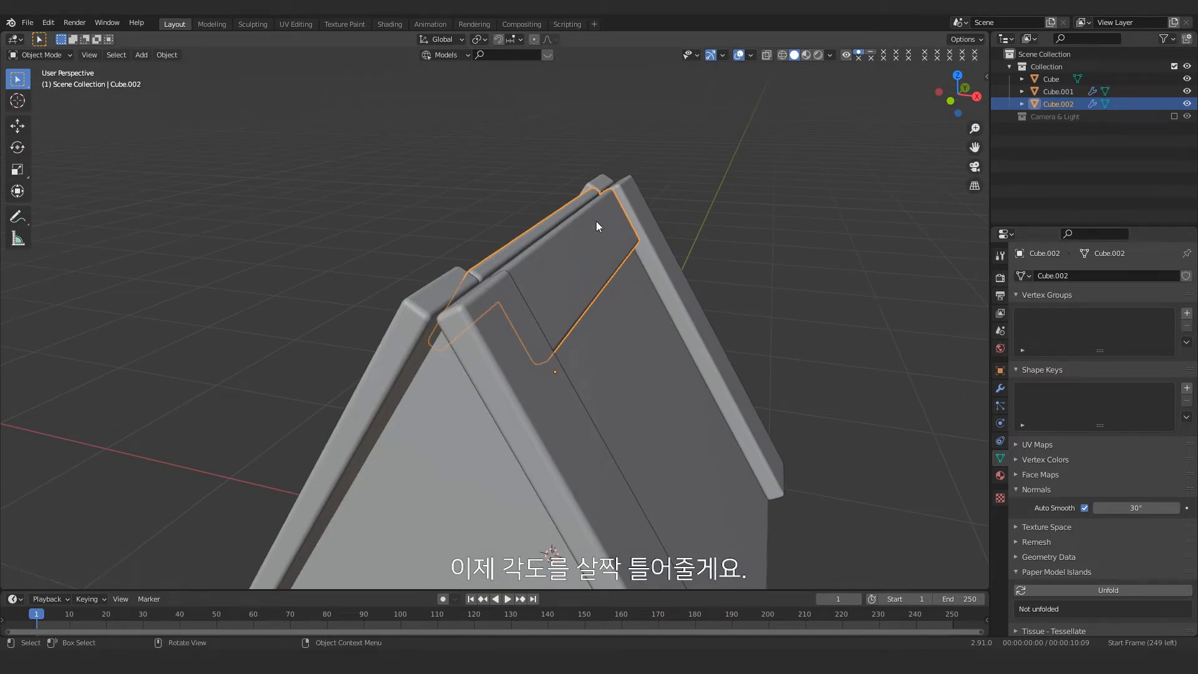
key(Tab)
middle_drag(615, 249, 596, 267)
click(766, 182)
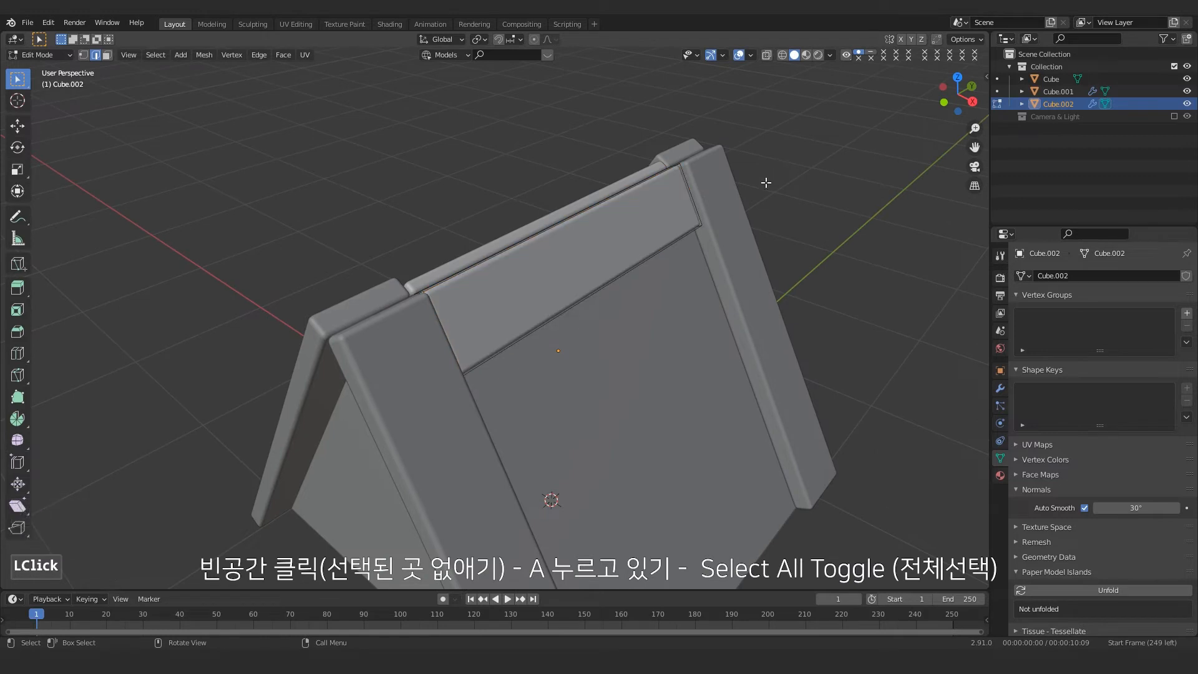
key(a)
click(762, 110)
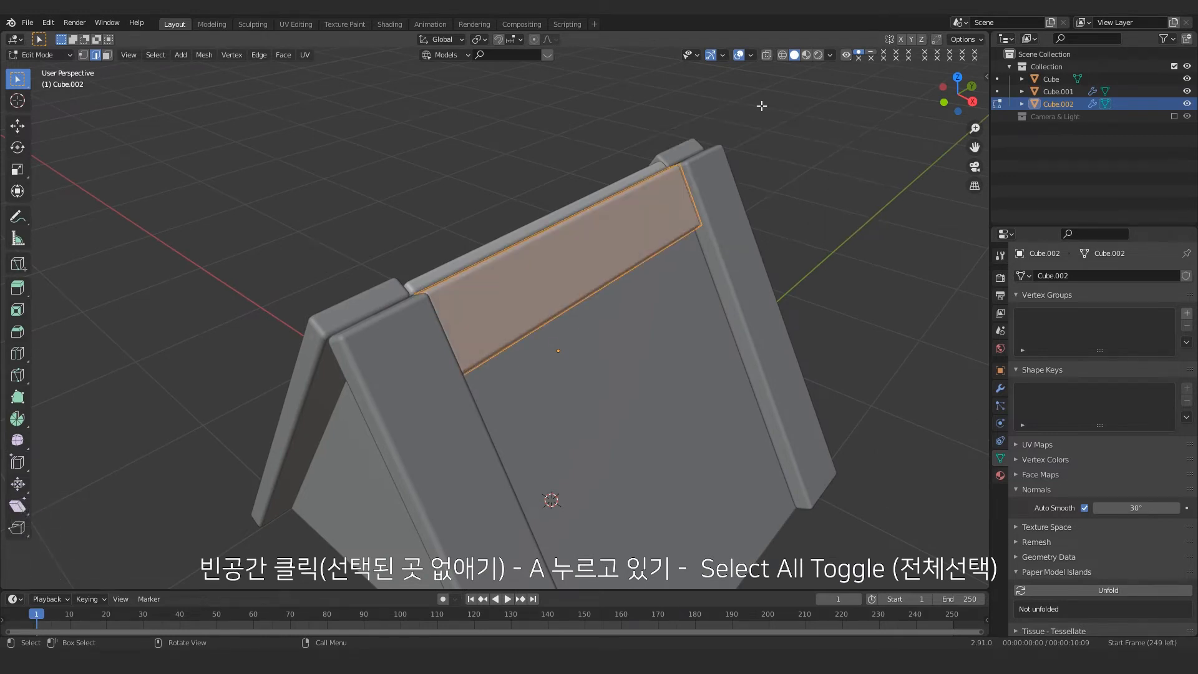
middle_drag(762, 111, 722, 198)
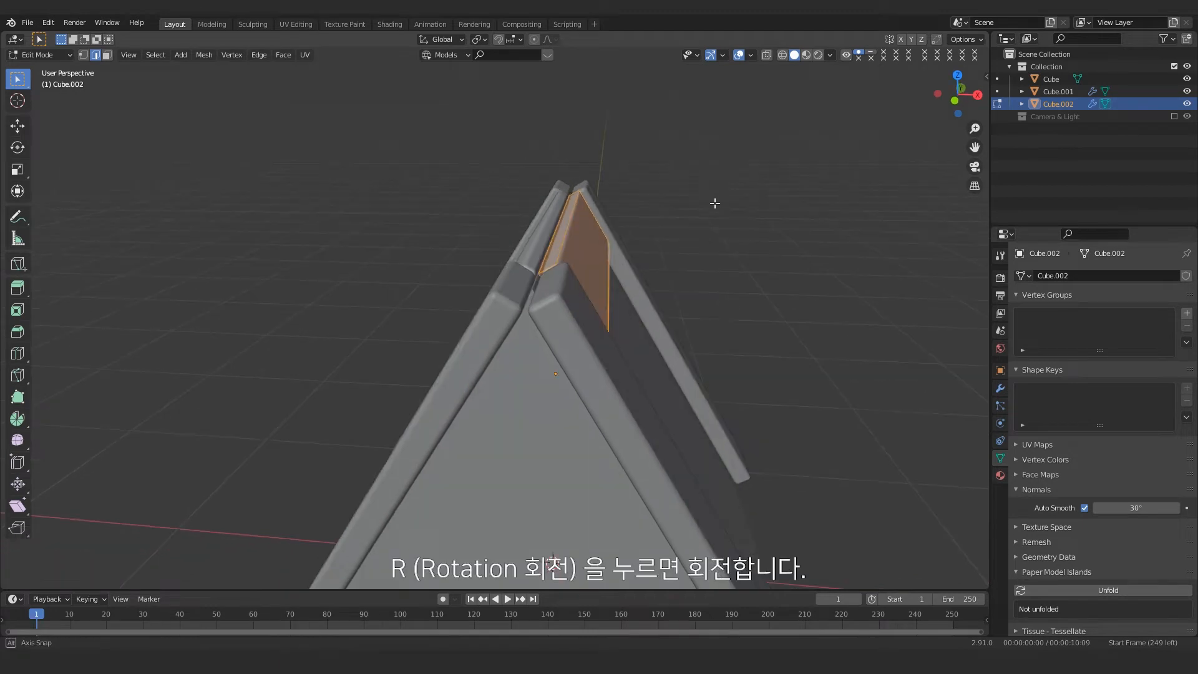
middle_click(714, 204)
key(r)
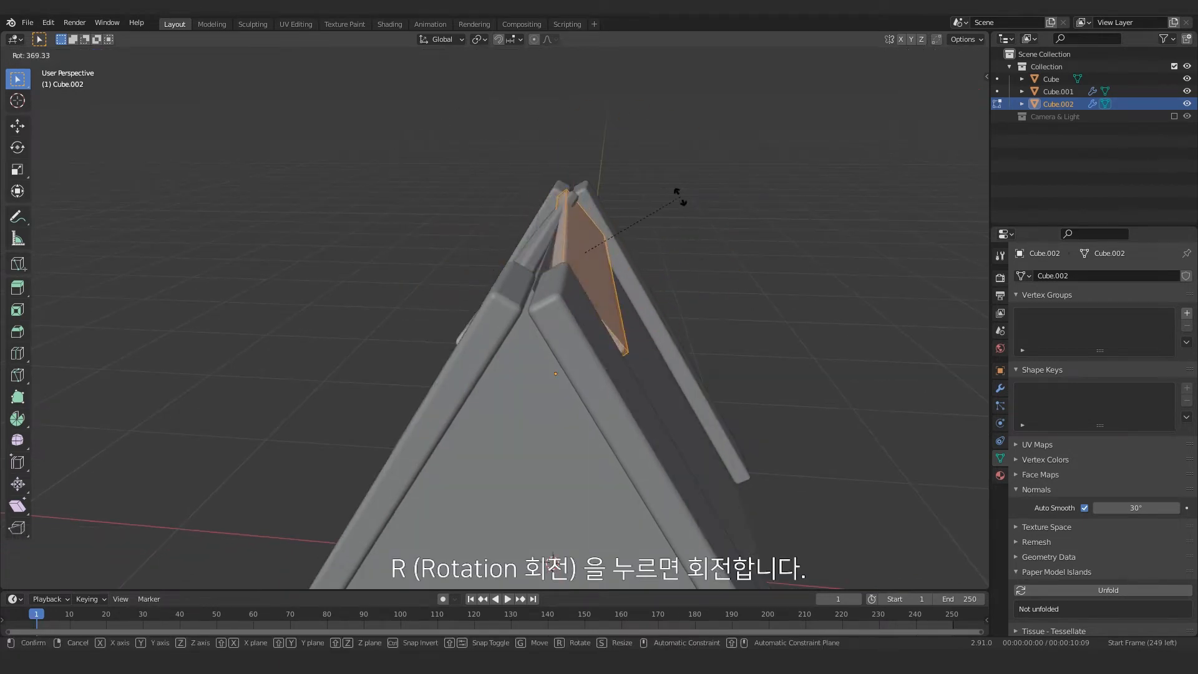
key(y)
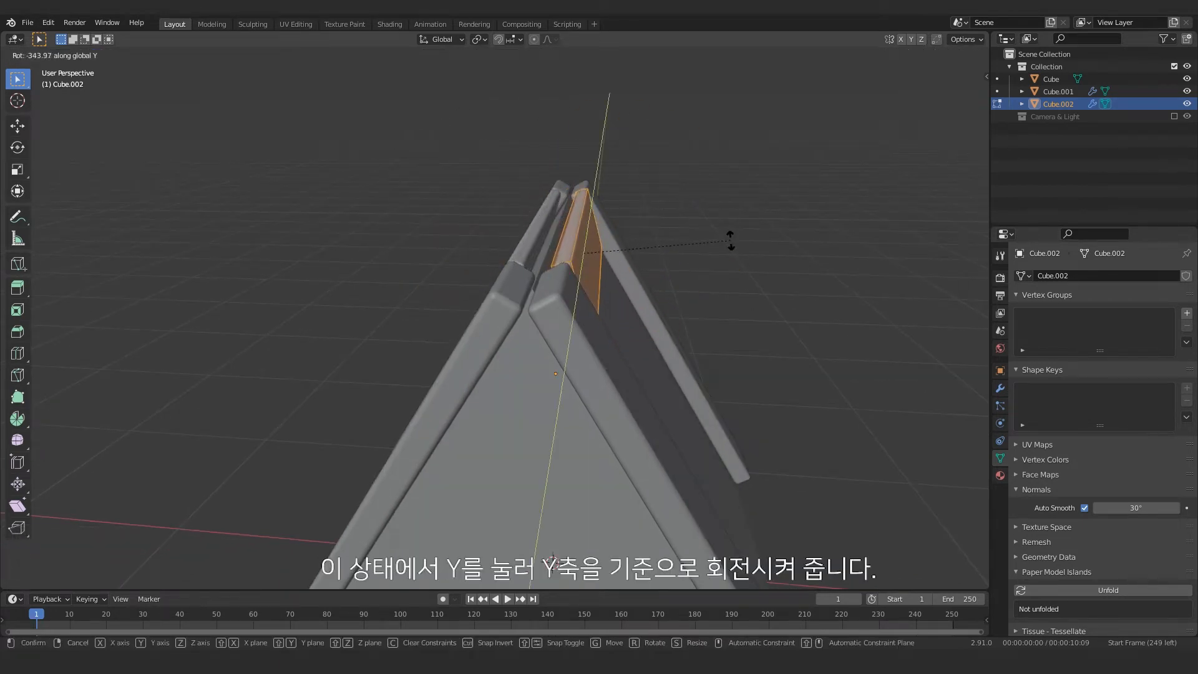
click(704, 177)
middle_drag(737, 322, 951, 366)
key(Tab)
Step: Add an Array modifier to the ridge strip and set its count to 5
scroll(900, 268, down, 2)
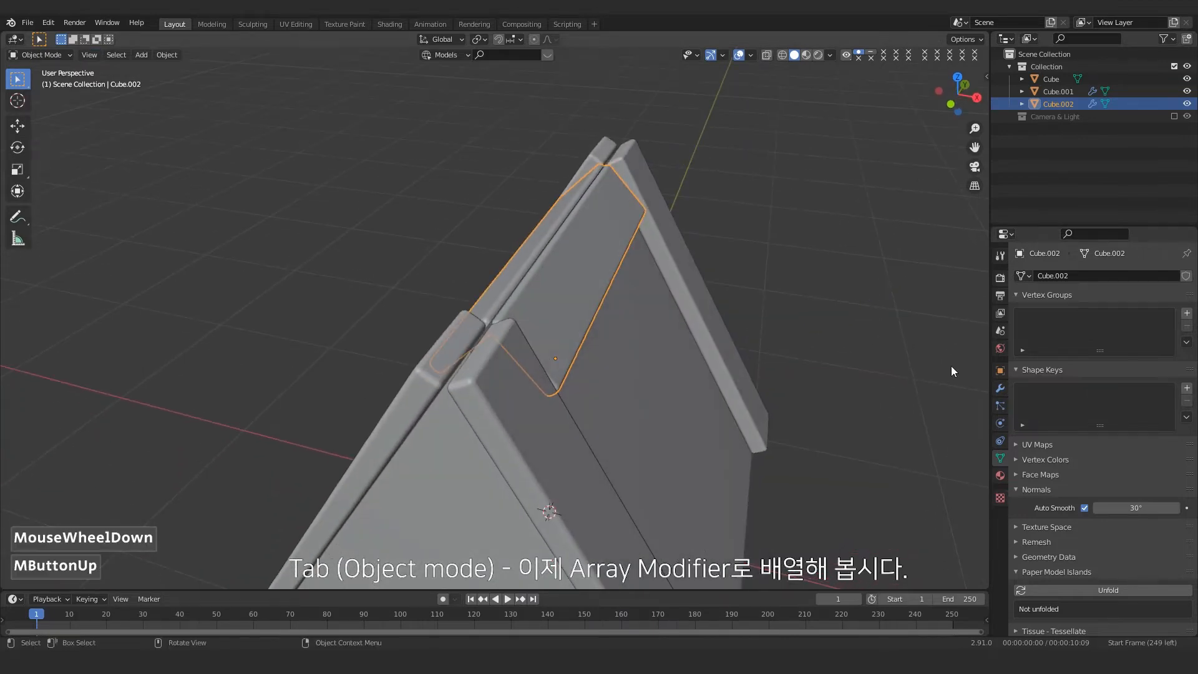
click(999, 389)
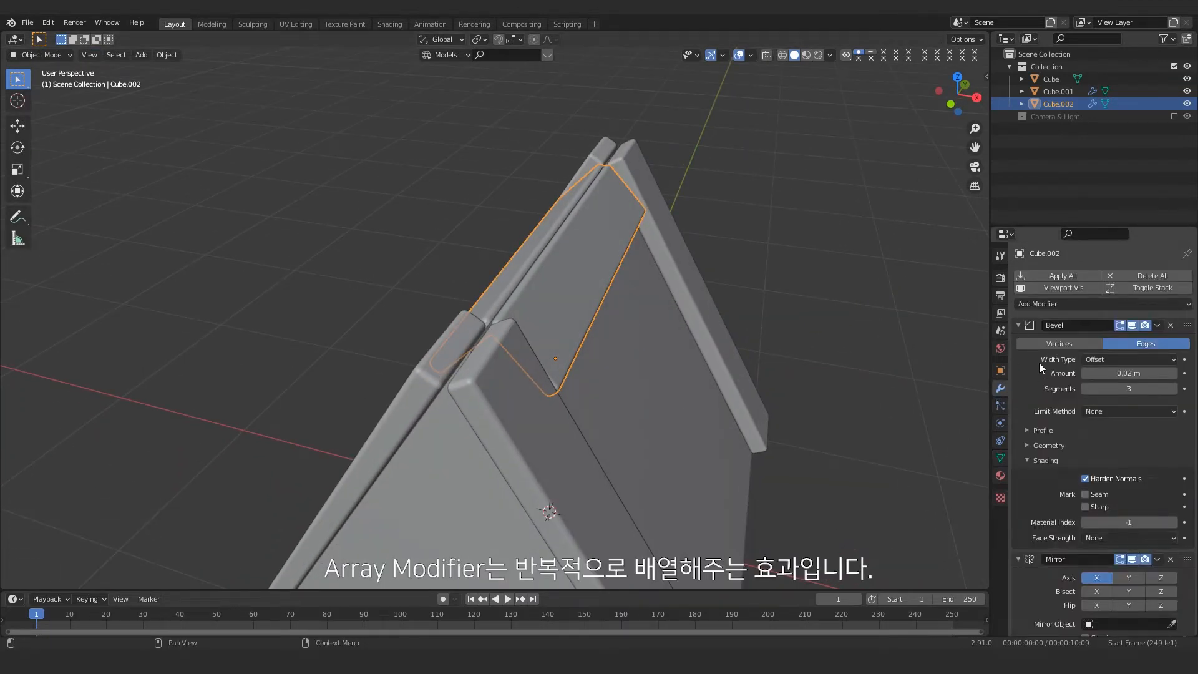
click(1070, 306)
click(965, 342)
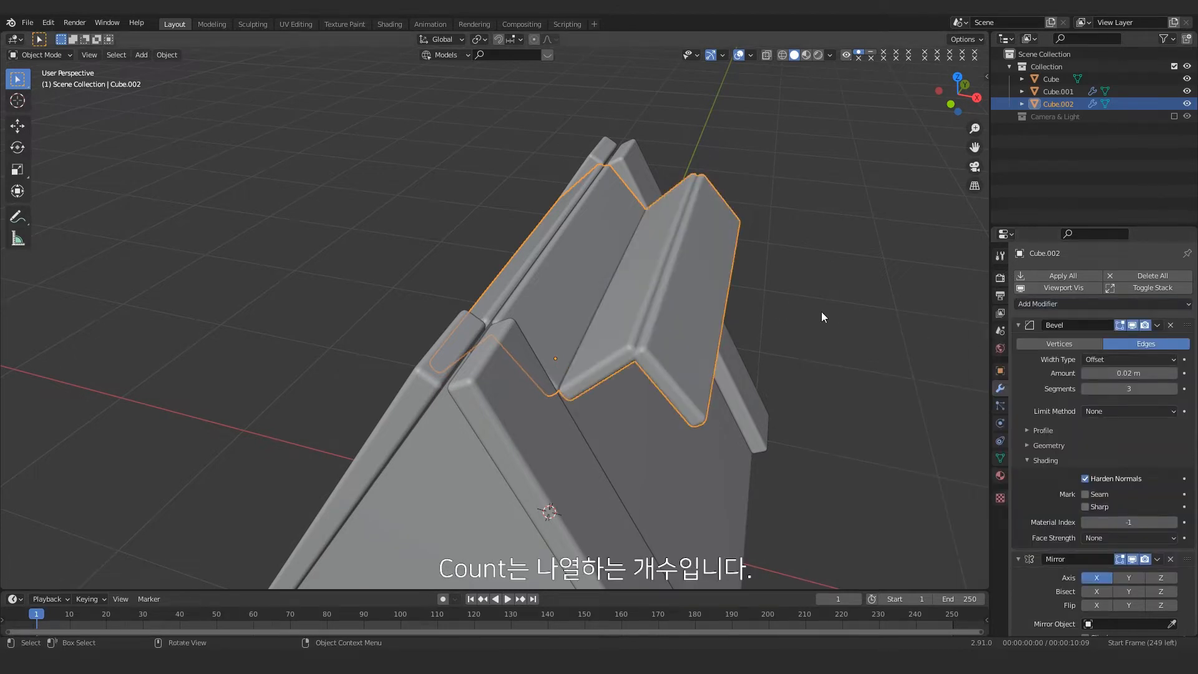
middle_drag(821, 310, 827, 307)
scroll(1121, 458, down, 5)
scroll(1133, 477, down, 1)
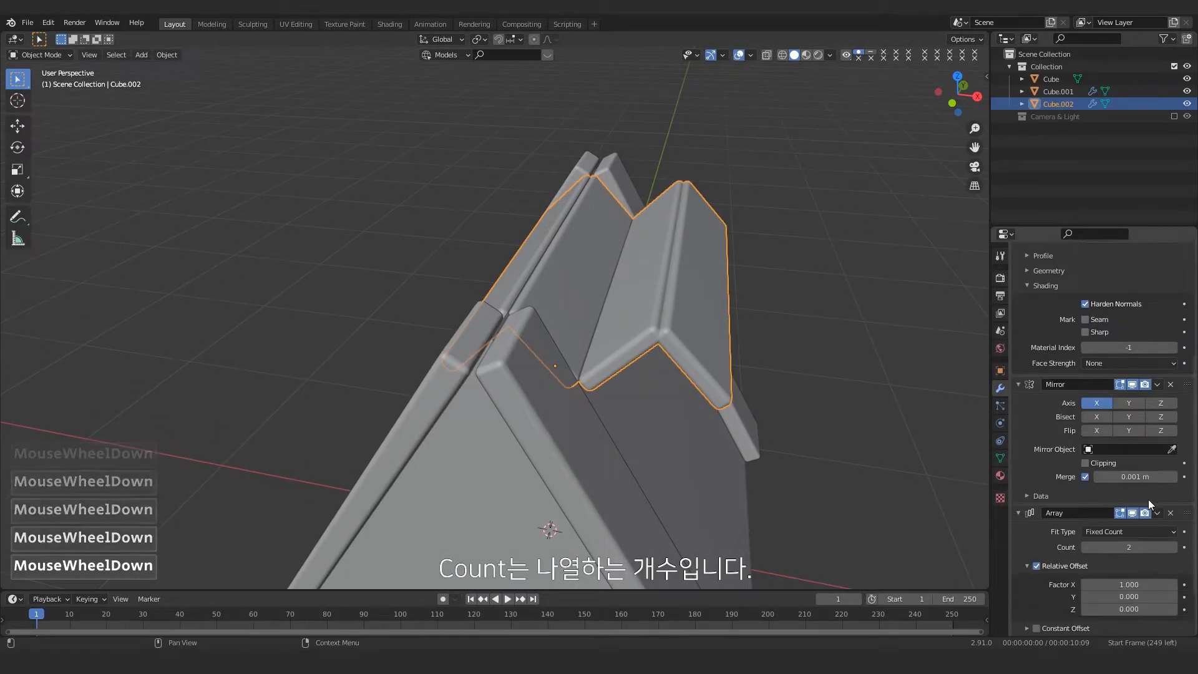
click(1176, 547)
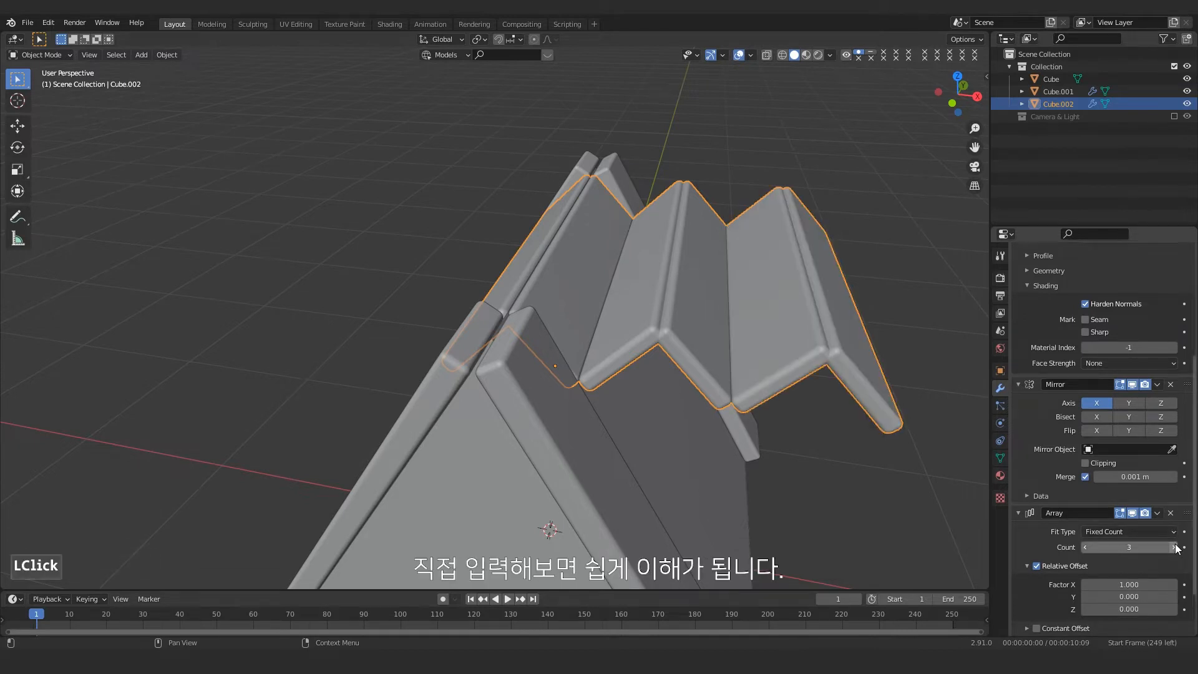
double_click(1176, 548)
scroll(660, 340, down, 4)
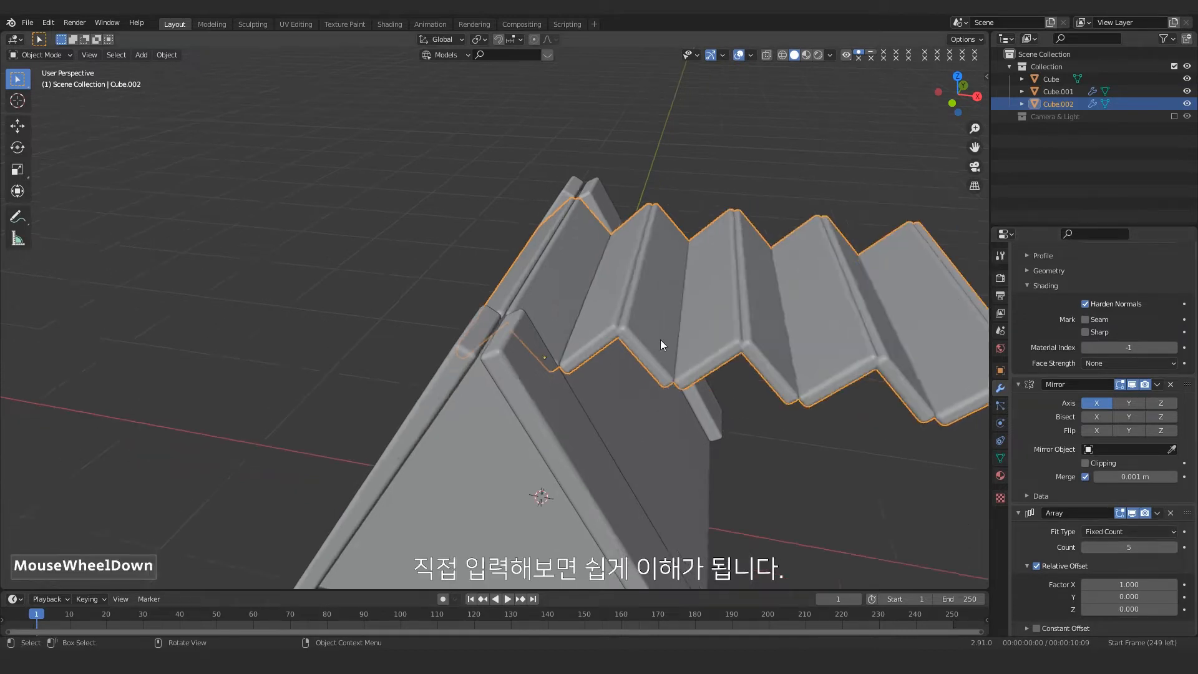
Step: Move the Array modifier above the Mirror modifier in the ridge strip's stack
middle_drag(516, 317, 558, 355)
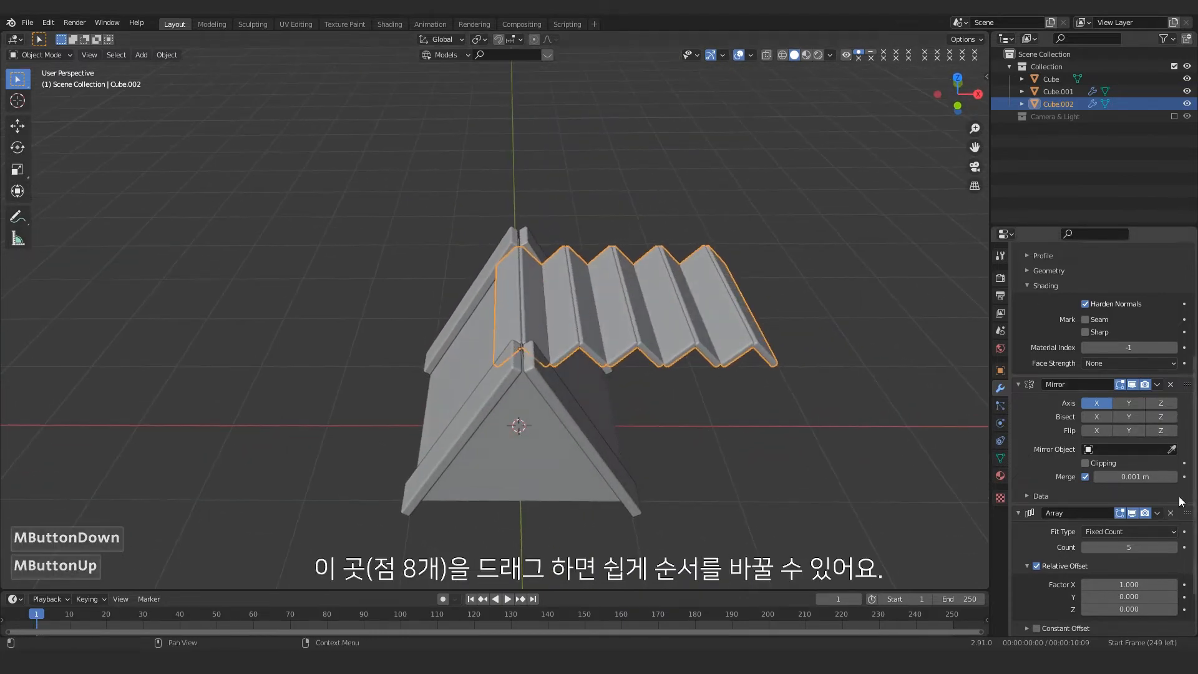
drag(1188, 516, 1188, 370)
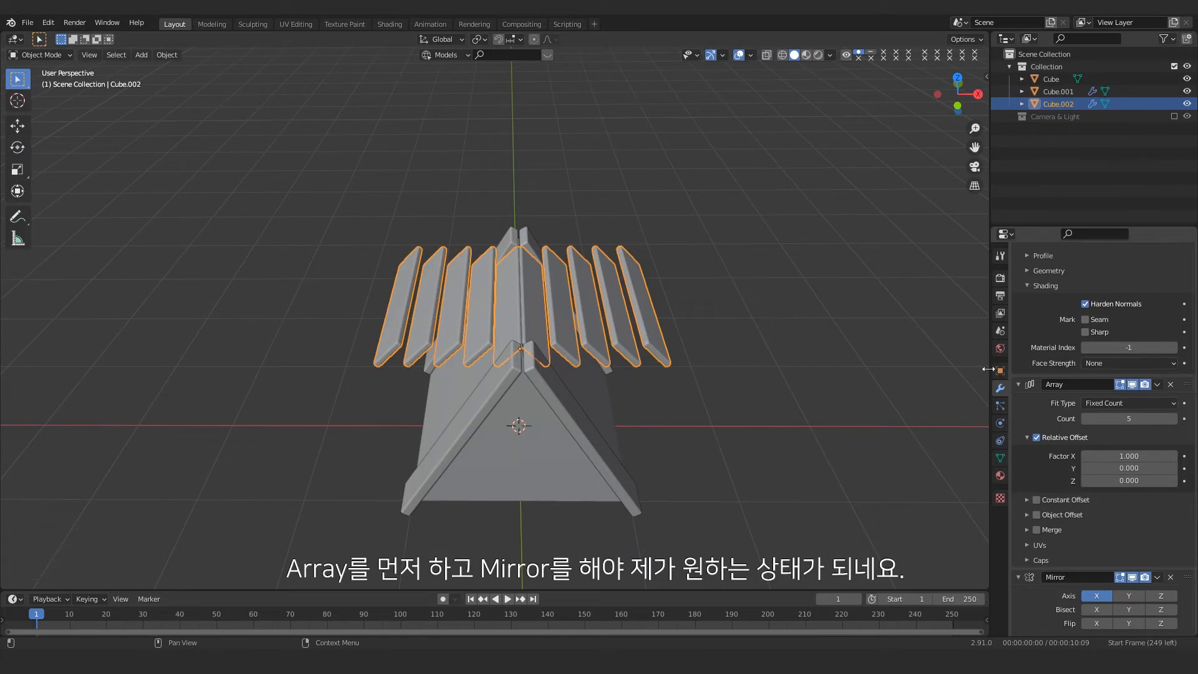
middle_drag(770, 381, 715, 329)
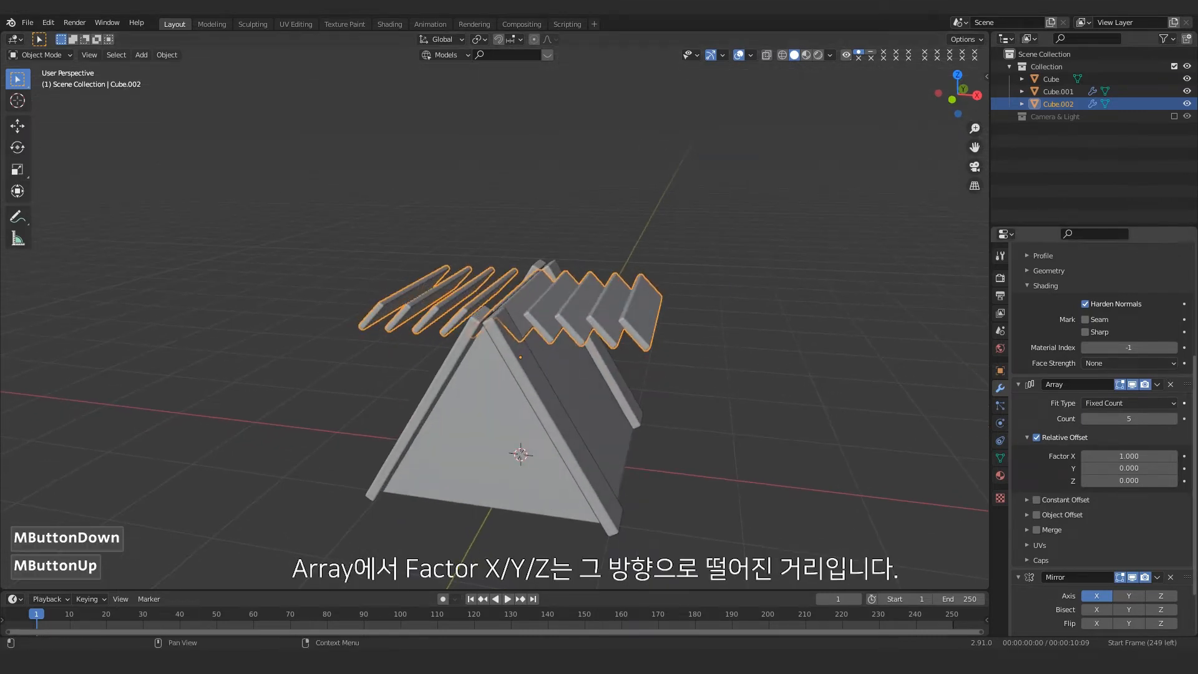
Step: Set the Array's relative offset to X 0.9, Y 0 and Z -1.3, and raise its count to 6
triple_click(1172, 458)
triple_click(1173, 469)
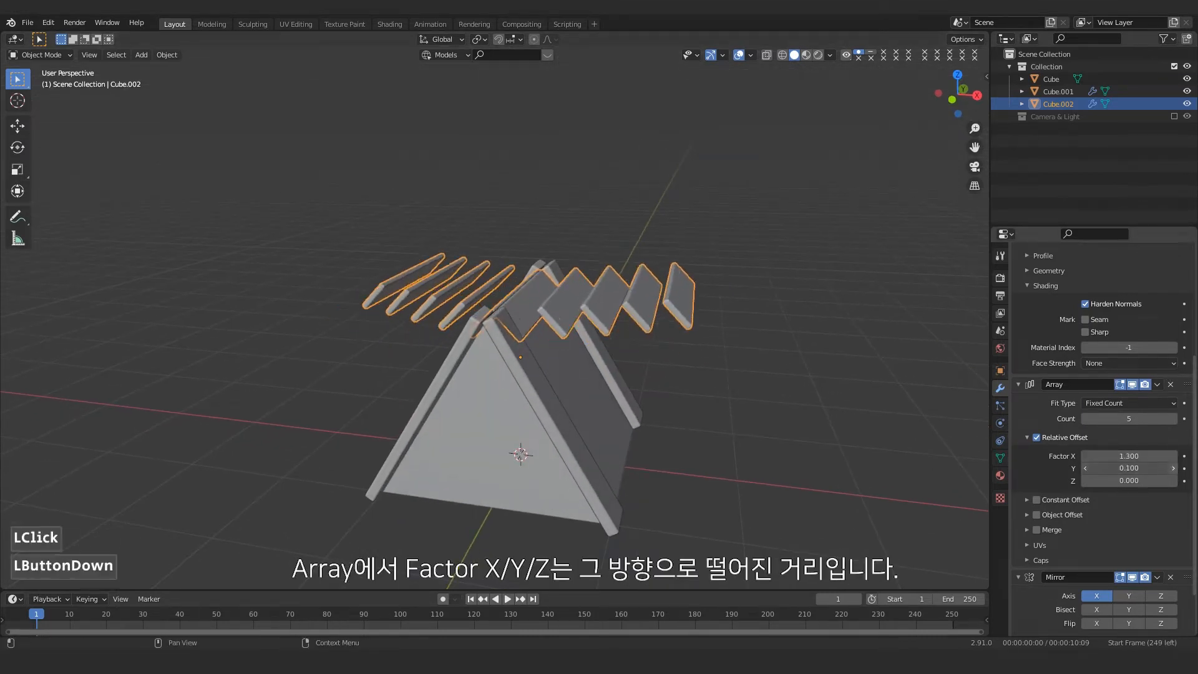
triple_click(1176, 482)
key(Return)
drag(1145, 481, 1075, 484)
click(1173, 420)
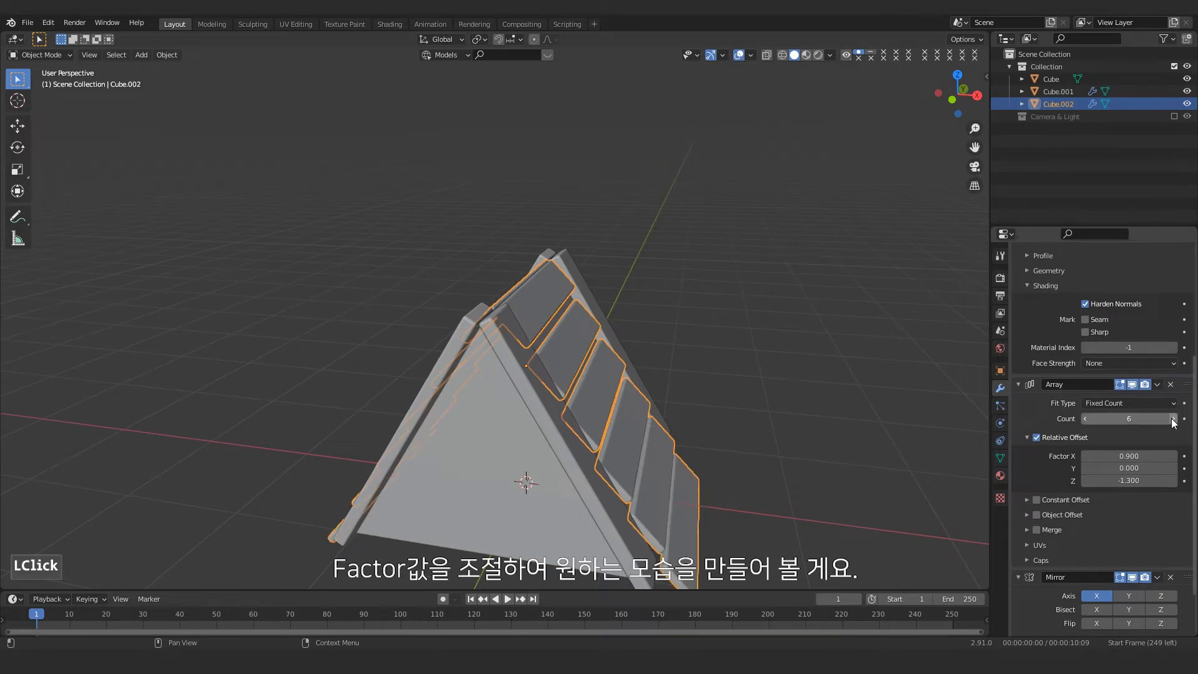
Step: Adjust the Array's relative offset factors to X 0.7 and Z -1.1
middle_drag(787, 440, 746, 408)
click(1084, 483)
click(1085, 484)
click(1174, 483)
click(1174, 483)
click(1174, 483)
click(1174, 483)
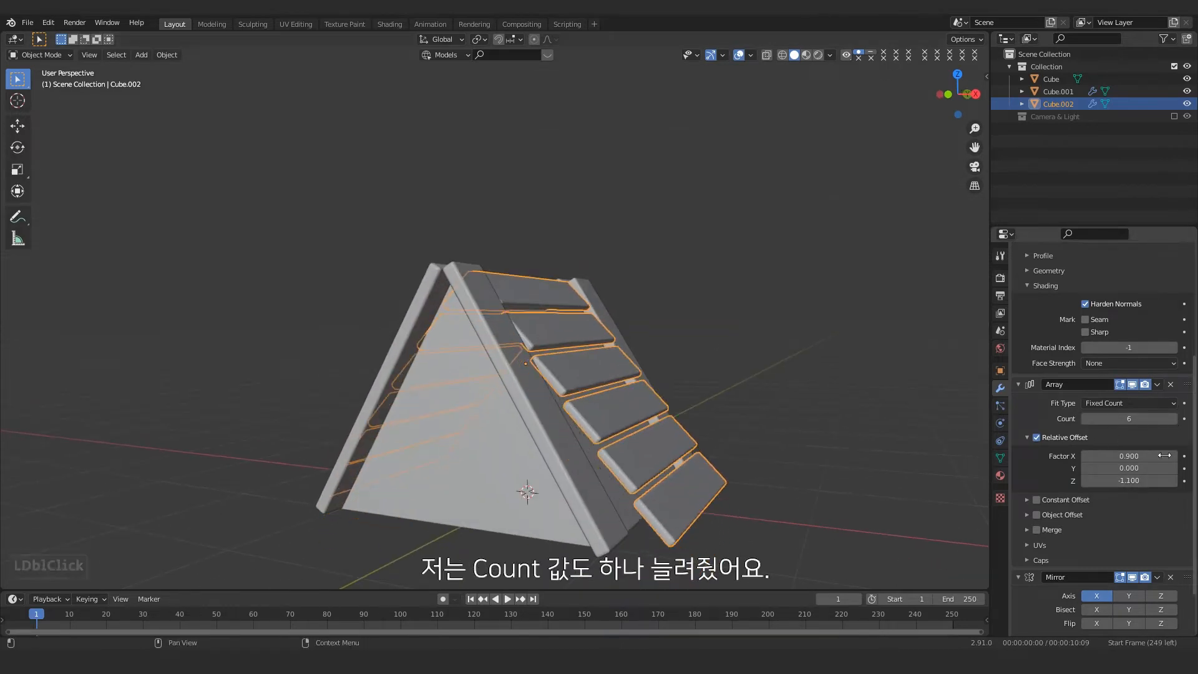
click(1086, 456)
click(1086, 457)
Step: In Edit Mode, extrude the narrow bottom face of the topmost roof board down the slope to lengthen the board
scroll(743, 465, up, 1)
middle_drag(743, 466, 650, 461)
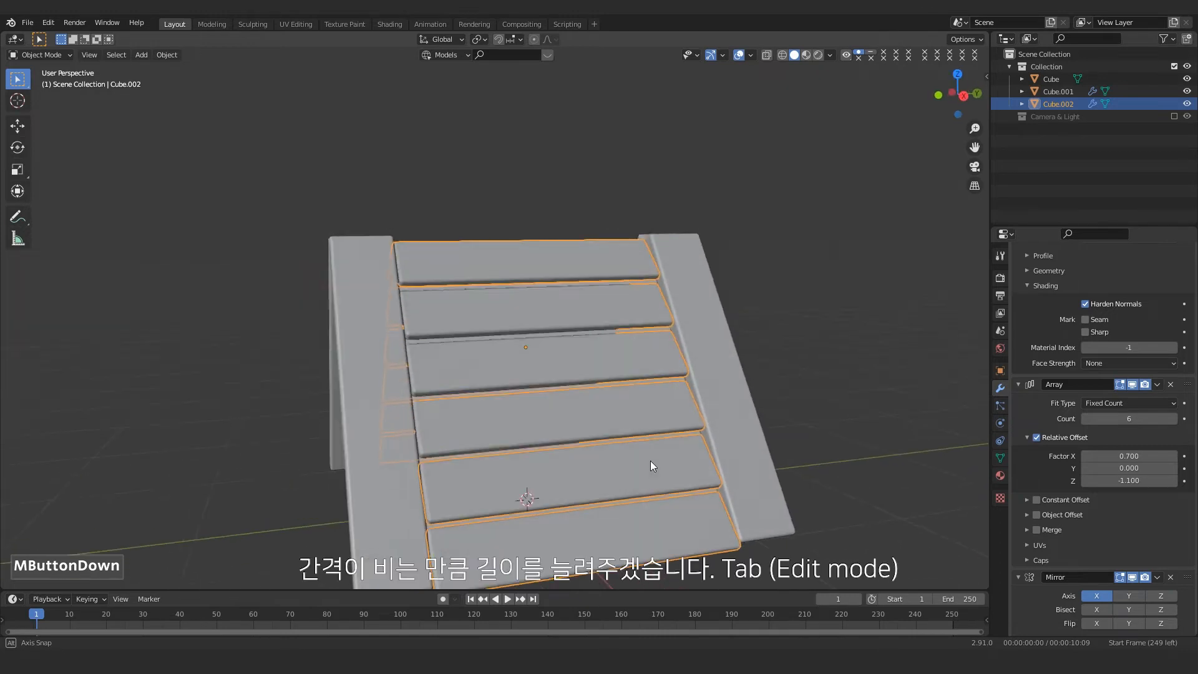
scroll(519, 246, up, 1)
key(Tab)
click(514, 271)
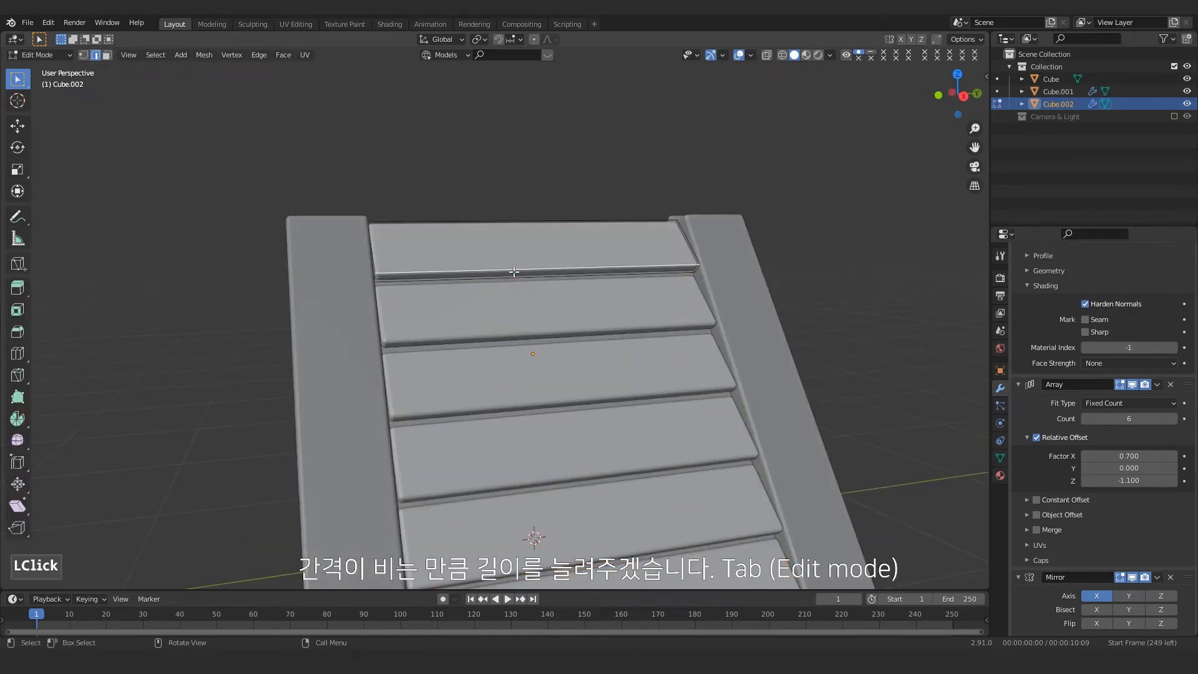
middle_drag(516, 273, 537, 300)
scroll(536, 300, up, 2)
key(e)
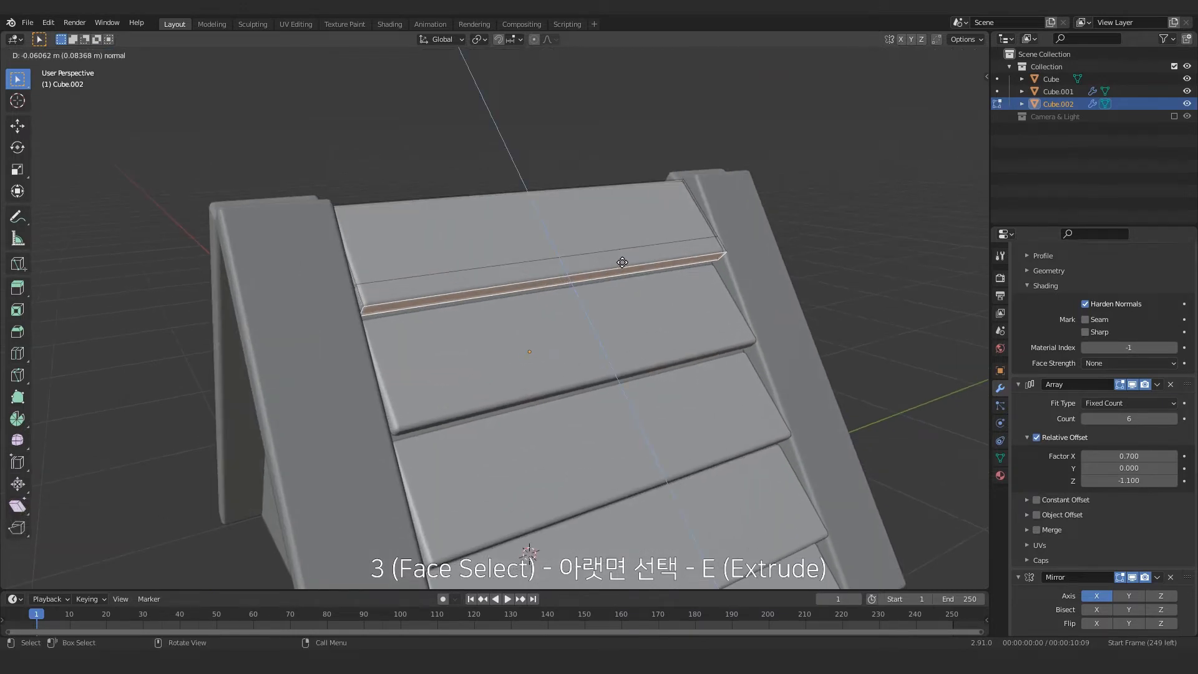
click(617, 263)
Step: Delete the leftover edge loop where the board was extruded, and return to Object Mode
key(2)
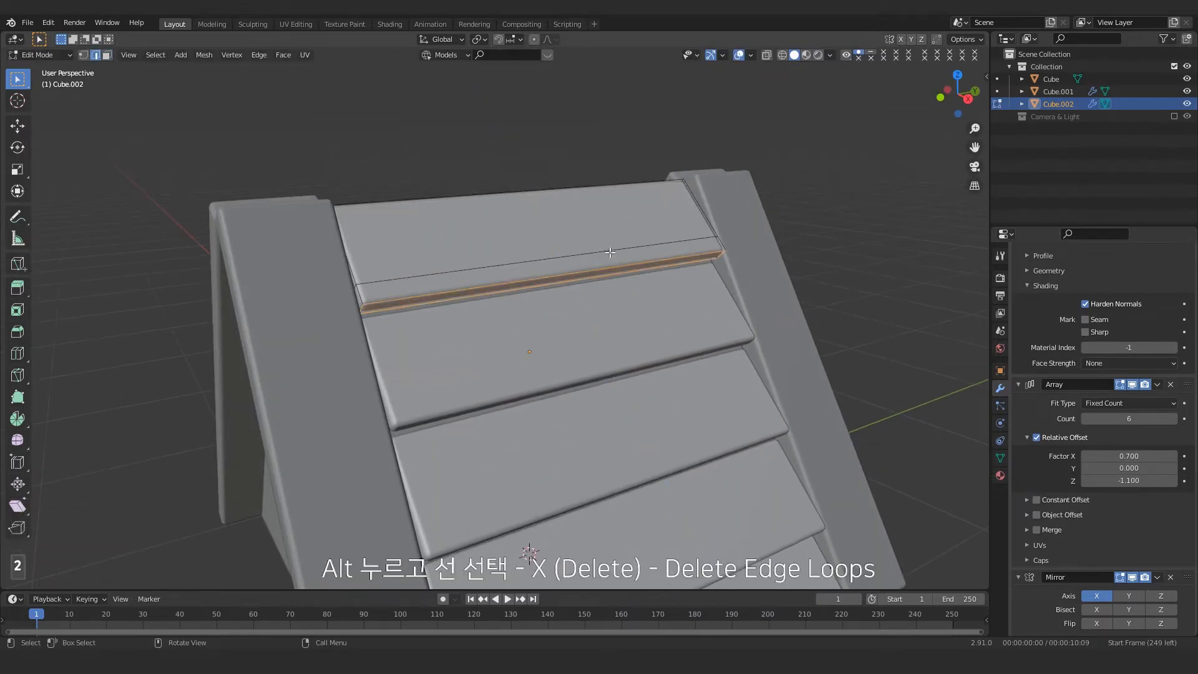
alt+click(607, 252)
key(x)
click(548, 251)
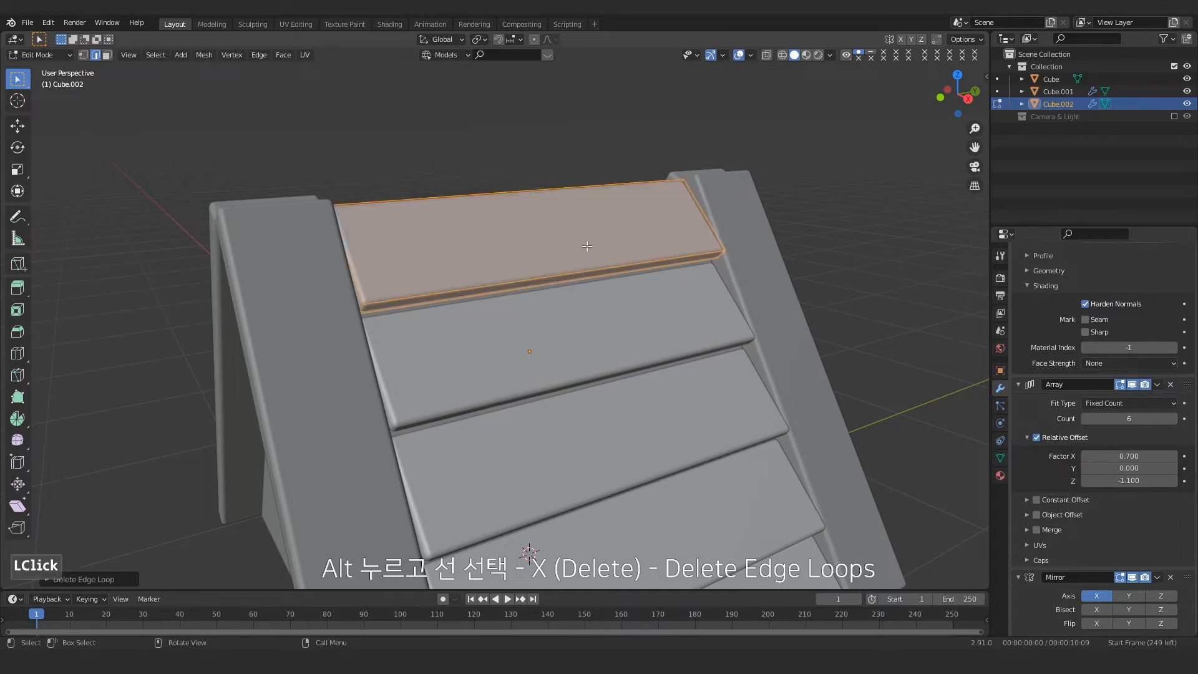
middle_drag(561, 312, 512, 319)
key(Tab)
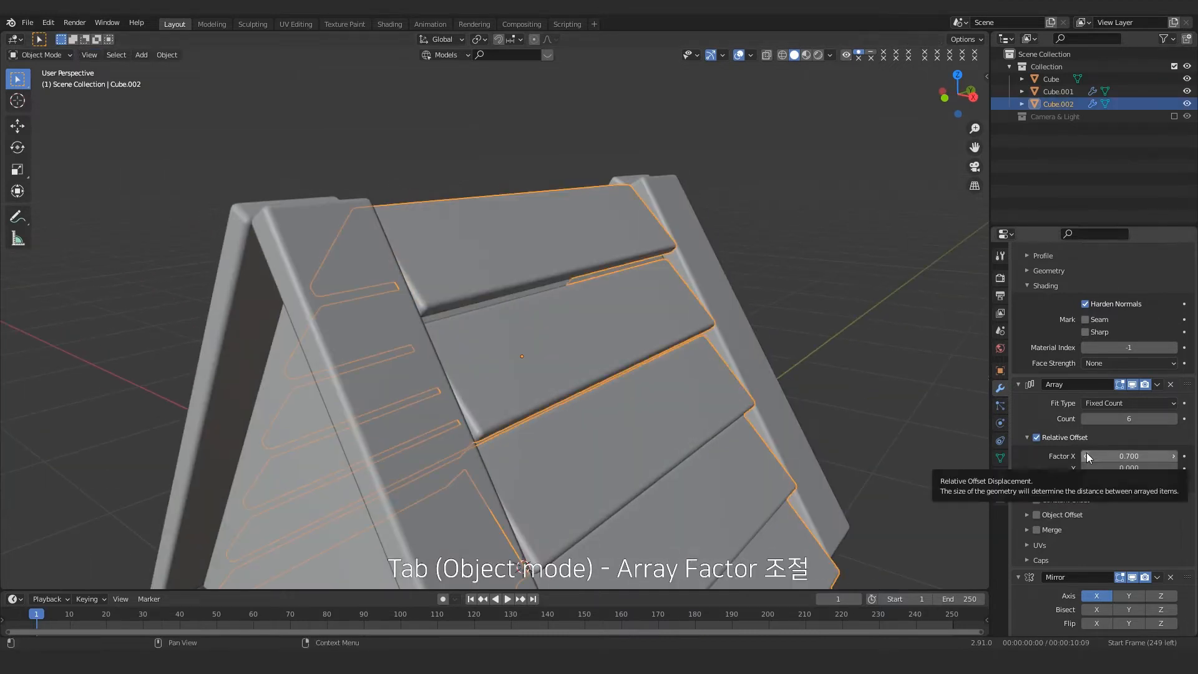
Step: Try relative offset factors of X 0.6 and Z -0.9 in the Array modifier to close the gaps between boards
middle_drag(768, 399, 807, 417)
click(1085, 481)
click(1172, 483)
click(1172, 482)
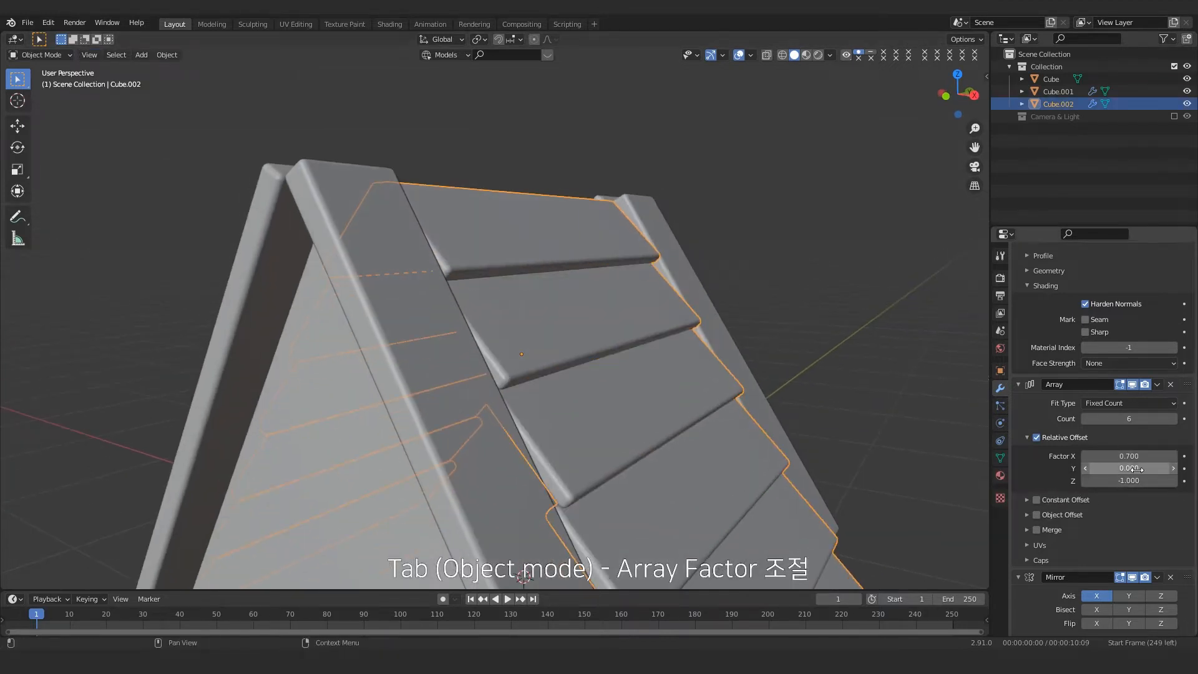
click(1088, 456)
middle_drag(744, 357, 724, 352)
scroll(725, 352, down, 2)
click(1086, 481)
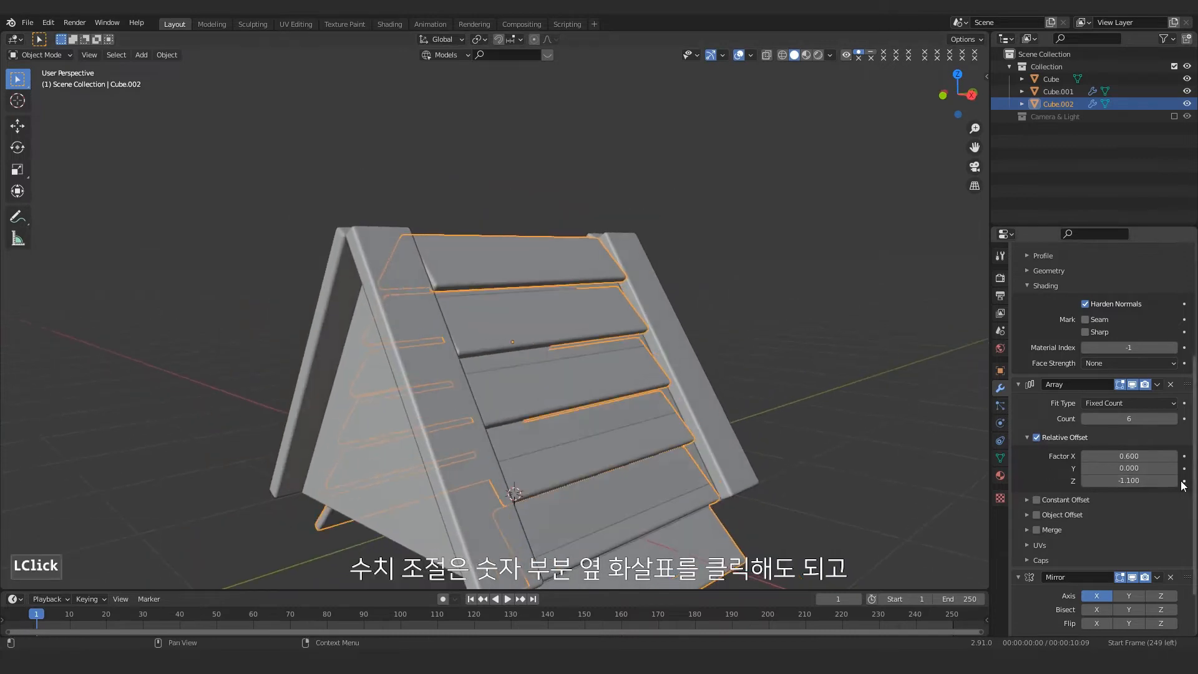
click(1173, 483)
click(1172, 482)
Step: Set the Array's relative X offset factor to 0.55
middle_drag(860, 489, 578, 275)
click(1086, 456)
middle_drag(892, 462, 689, 418)
double_click(1129, 456)
text(0.55)
key(Return)
Step: Set the Array's relative Z offset factor to -0.8
middle_drag(671, 418, 672, 447)
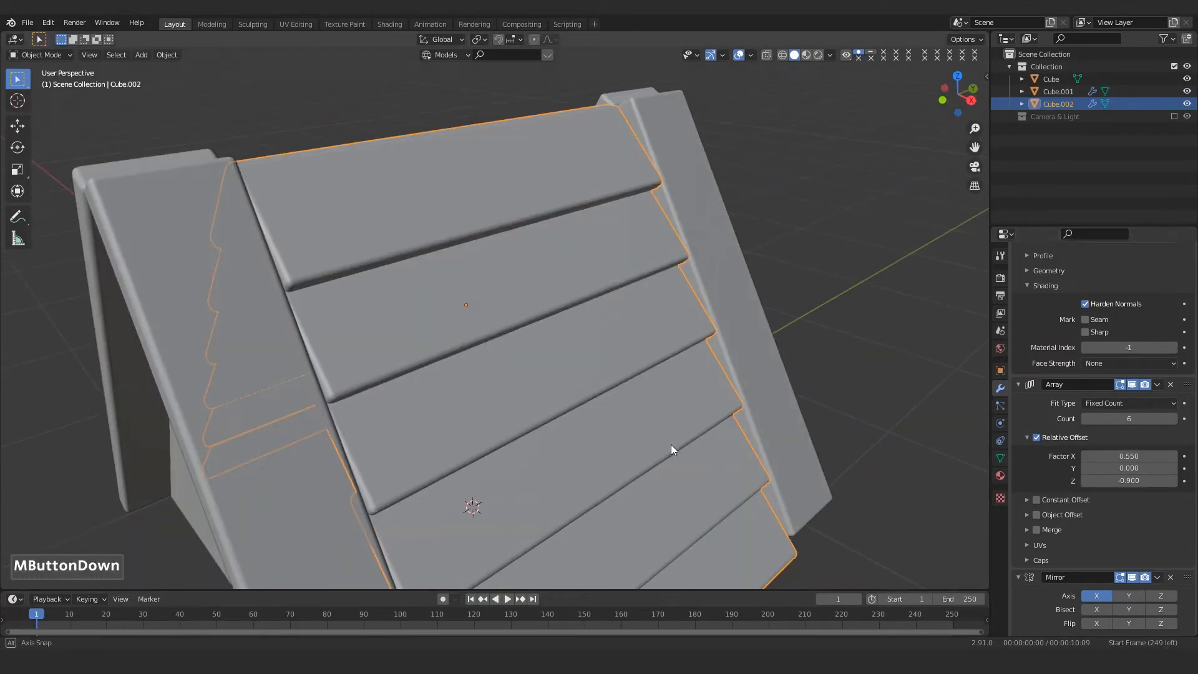
double_click(1128, 481)
text(-0.8)
key(Return)
Step: Set the roof boards' Array relative offset factors to Z -0.85 and X 0.52
middle_drag(905, 455, 820, 444)
double_click(1128, 480)
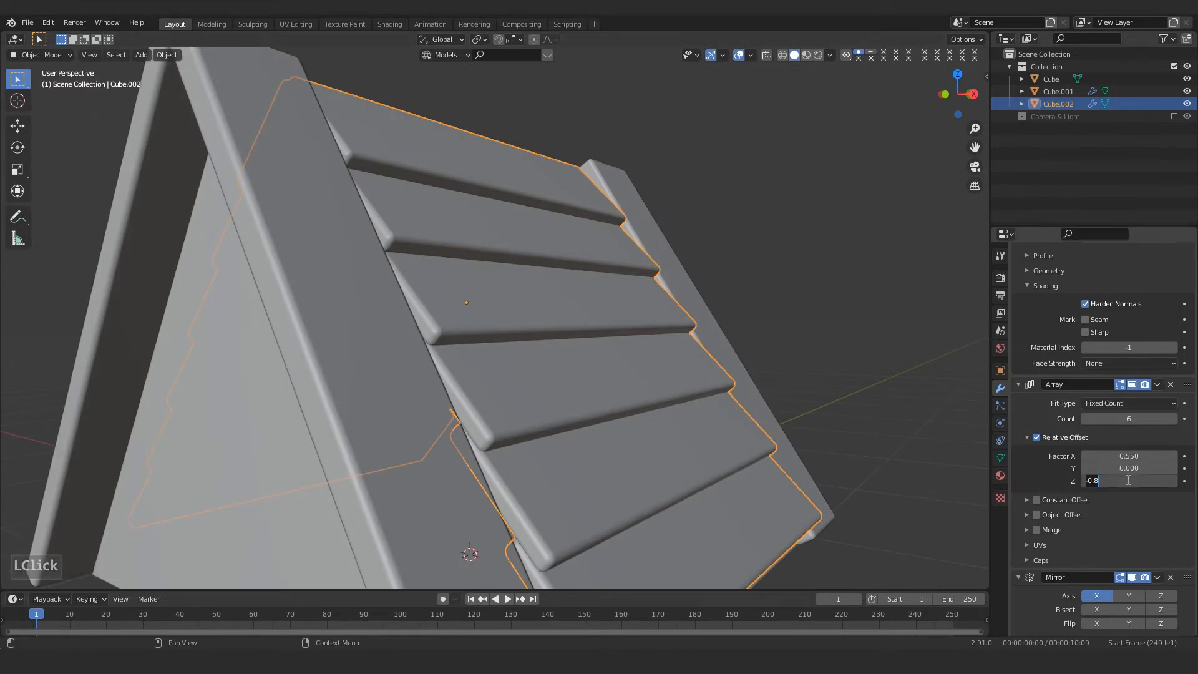
text(-0.85)
key(Return)
mouse_move(687, 437)
middle_down()
mouse_move(657, 425)
mouse_move(699, 437)
middle_up()
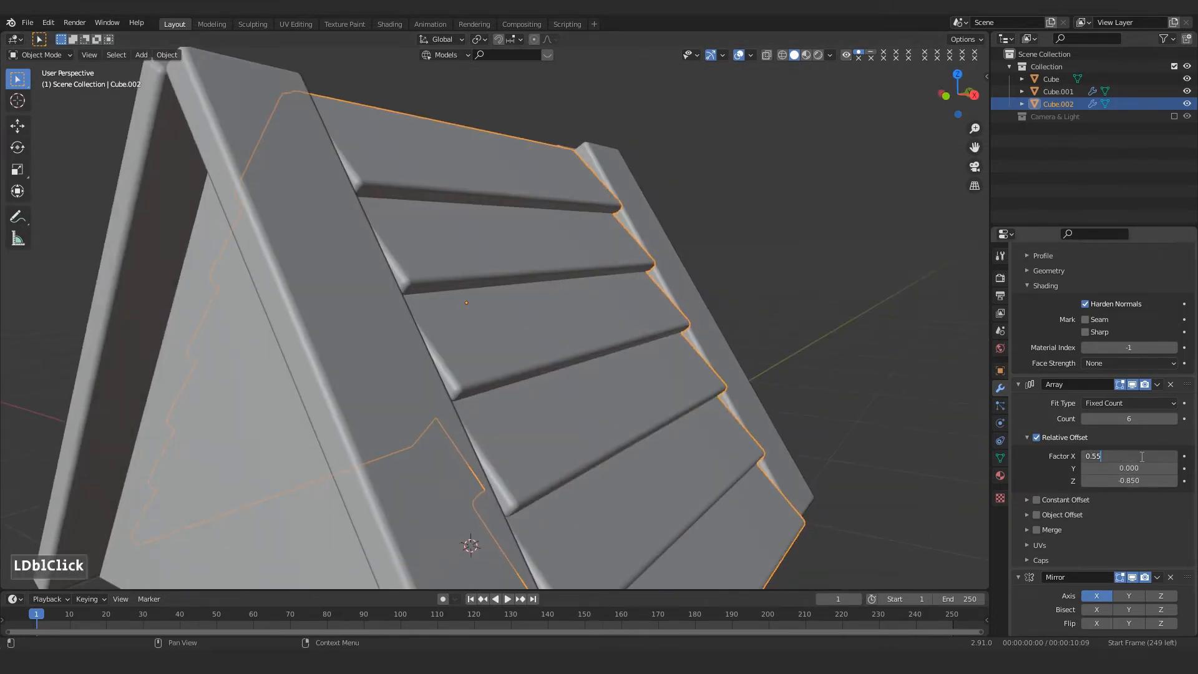
key(Return)
Step: Set the Array's relative Z offset factor to -0.86 for the roof boards
middle_drag(524, 399, 480, 375)
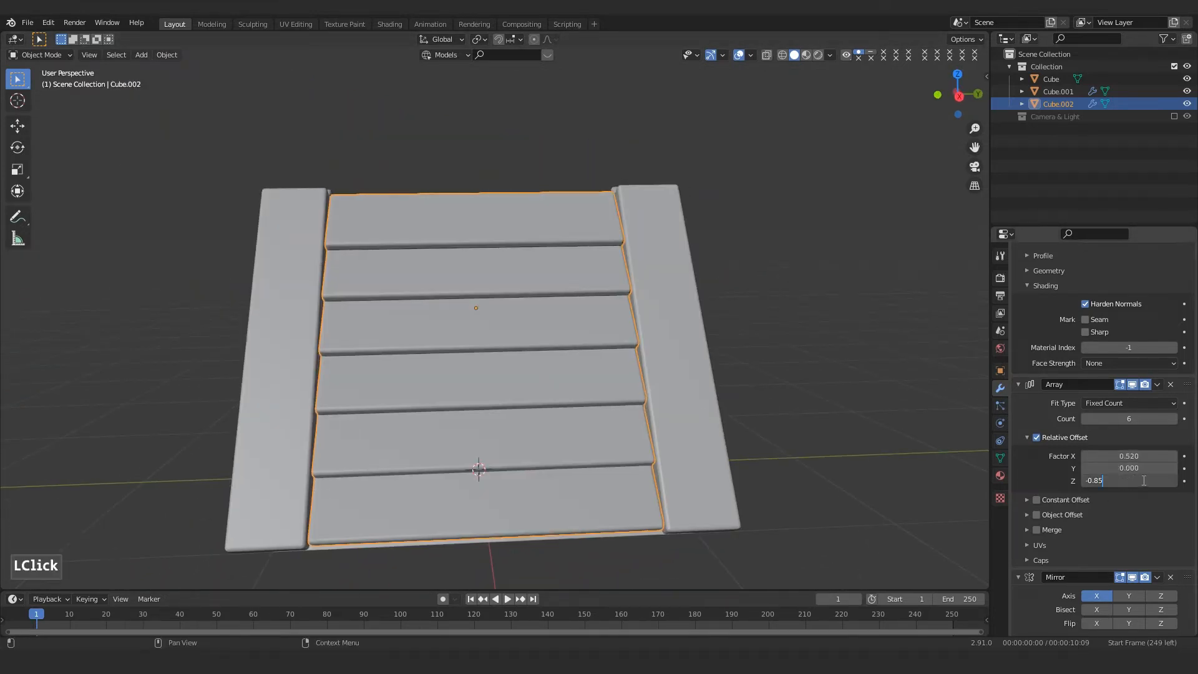
key(BackSpace)
text(6)
key(Return)
click(1145, 480)
text(6)
key(Return)
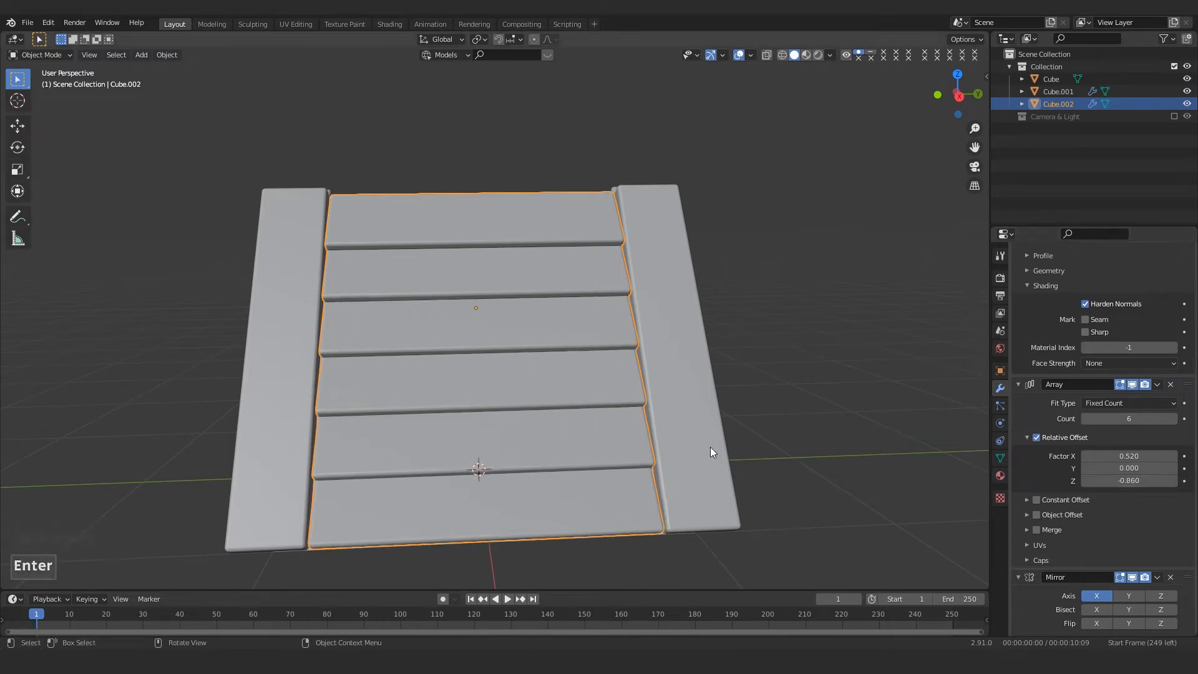
Step: Deselect the roof boards and add a mesh cube for the bar on top of the roof
middle_drag(710, 447, 630, 440)
scroll(623, 444, down, 2)
click(669, 380)
middle_drag(669, 380, 481, 453)
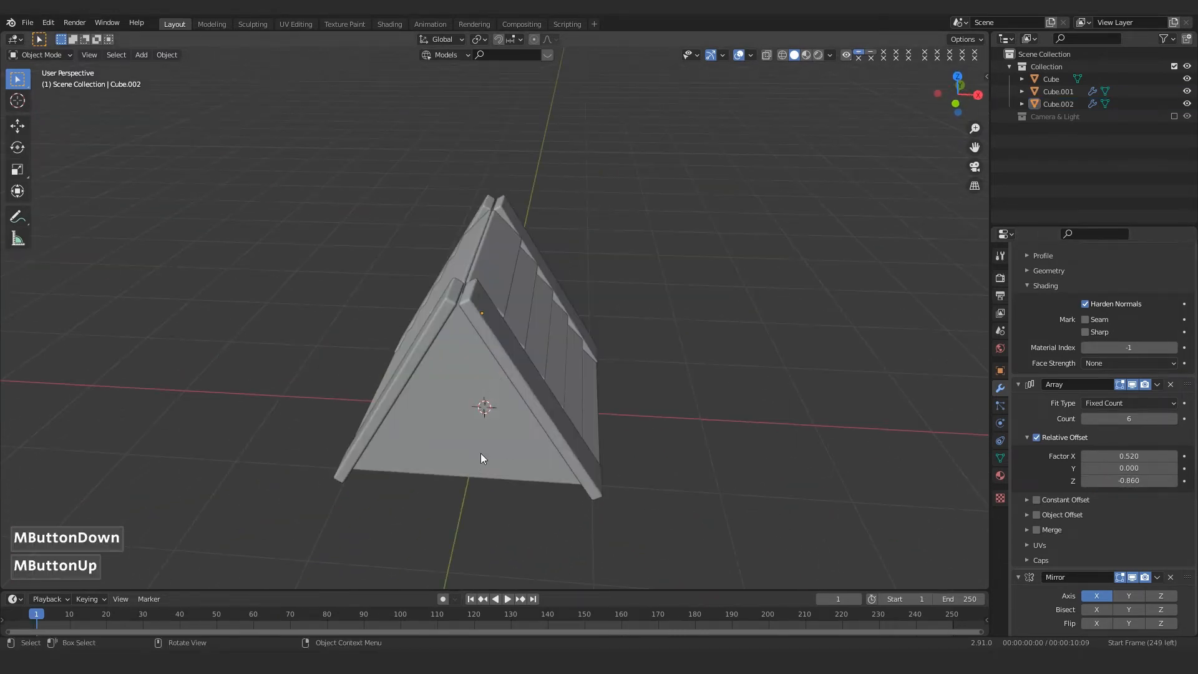
click(141, 55)
mouse_move(187, 69)
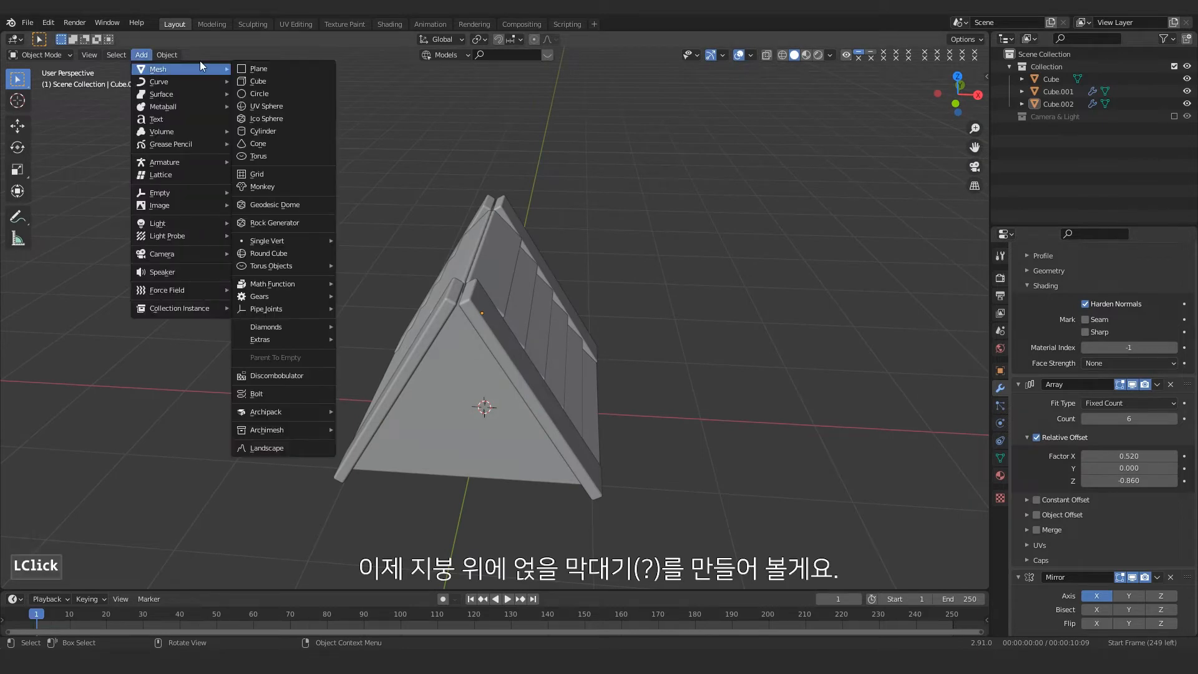
click(272, 82)
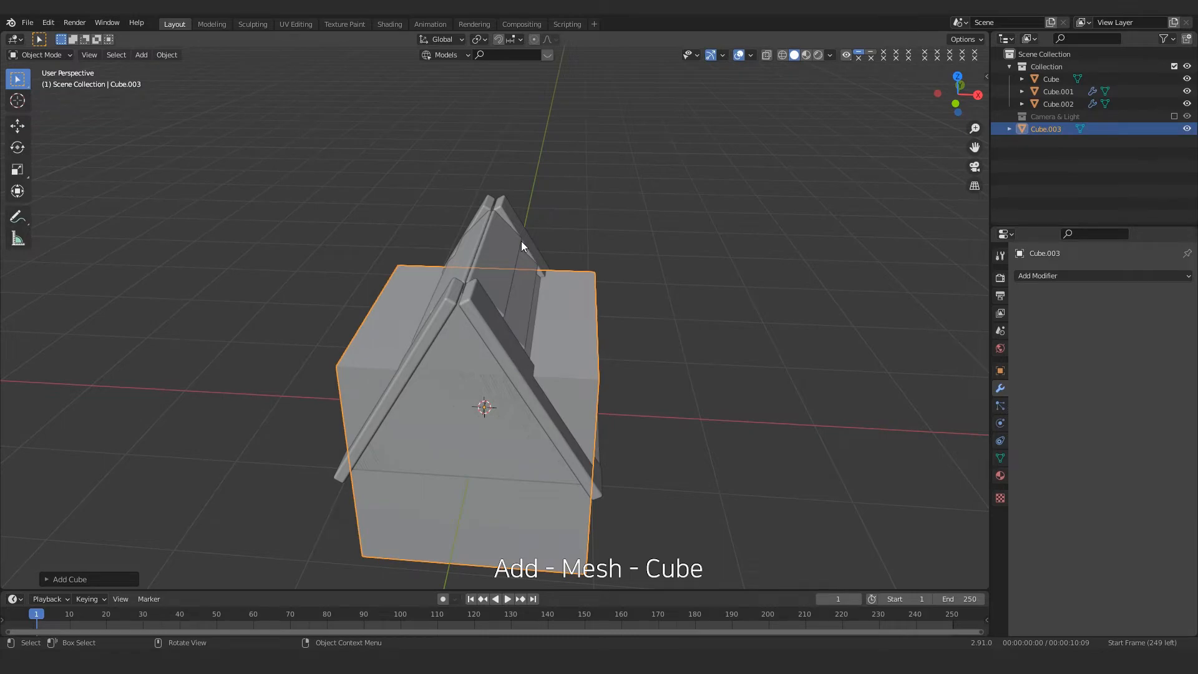
Step: Raise the new cube along Z until it sits above the tent
scroll(562, 293, down, 3)
middle_drag(600, 340, 598, 365)
scroll(479, 349, up, 2)
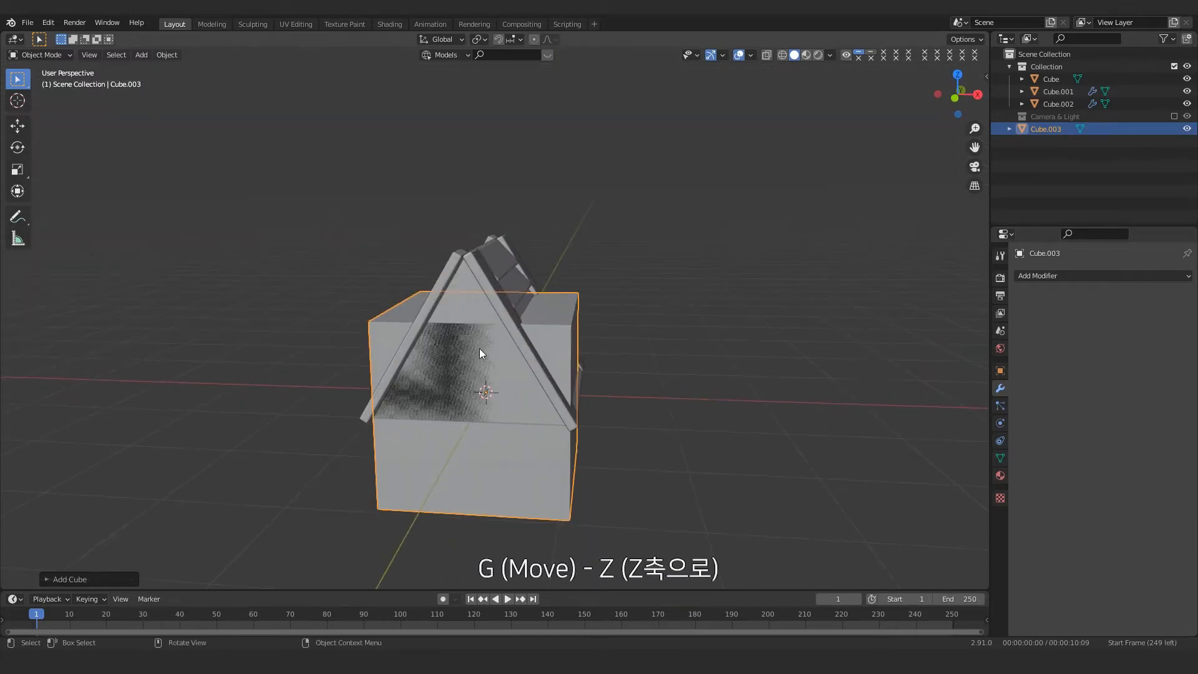
scroll(426, 381, up, 1)
key(g)
key(z)
click(543, 261)
Step: Scale the cube down along X and Z only, keeping its Y length, to form a thin bar
shift+middle_drag(547, 241, 522, 372)
scroll(724, 156, up, 2)
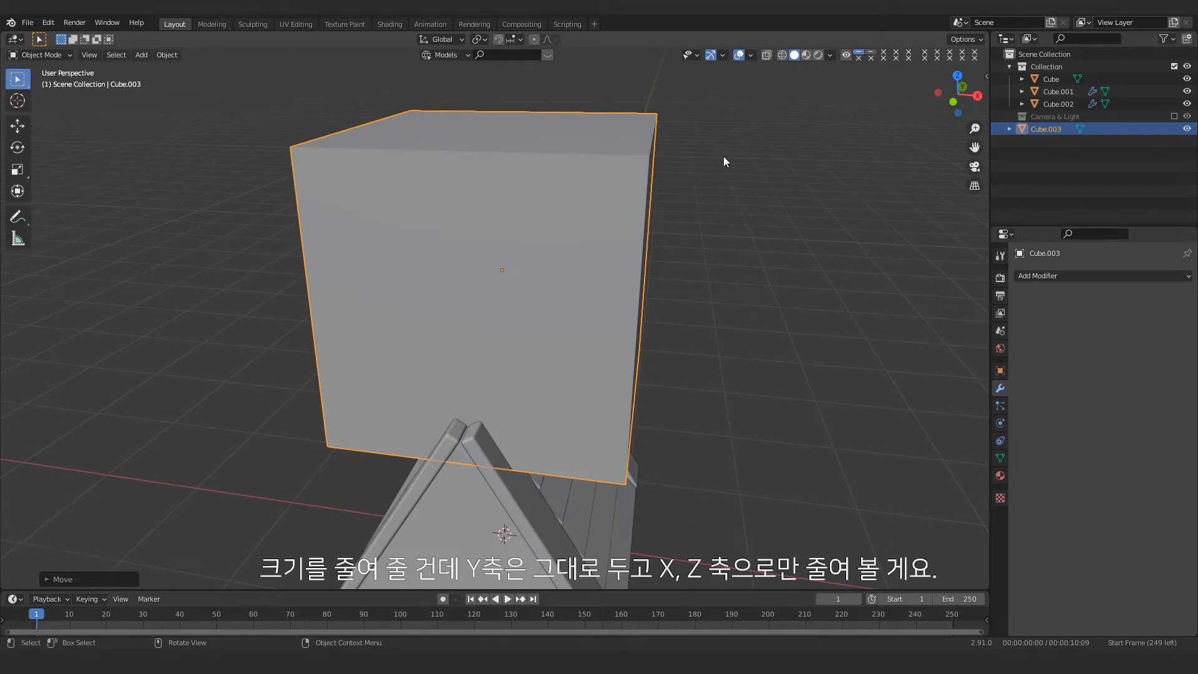
key(s)
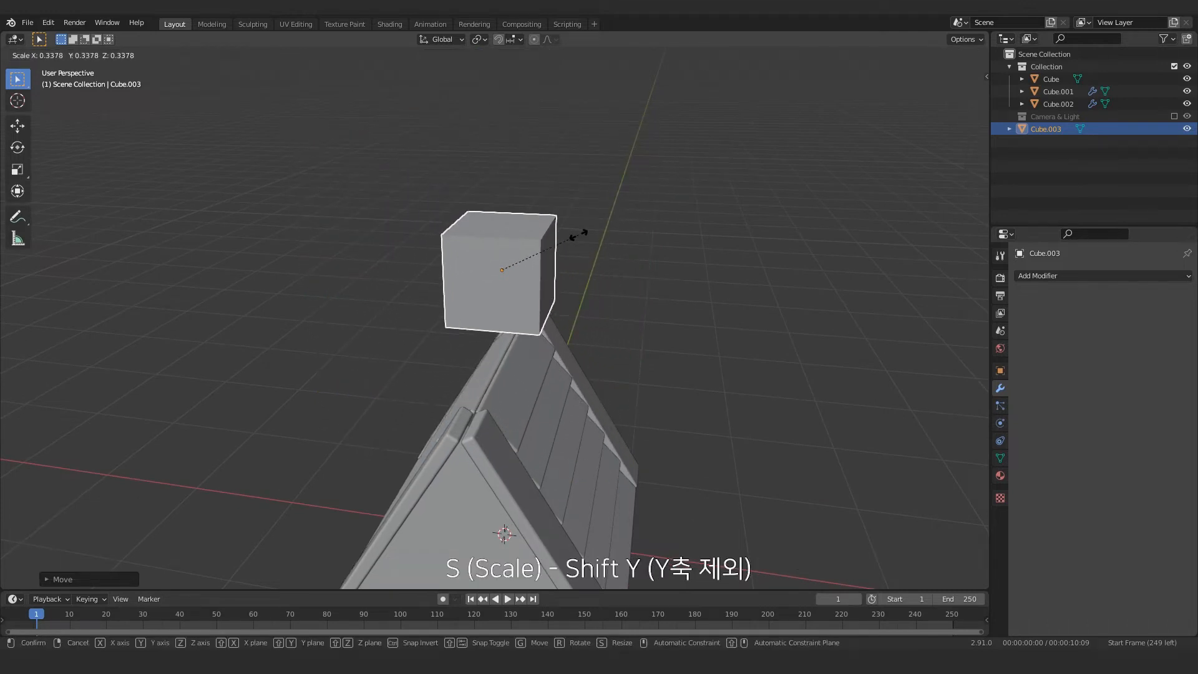
key(shift+y)
click(567, 330)
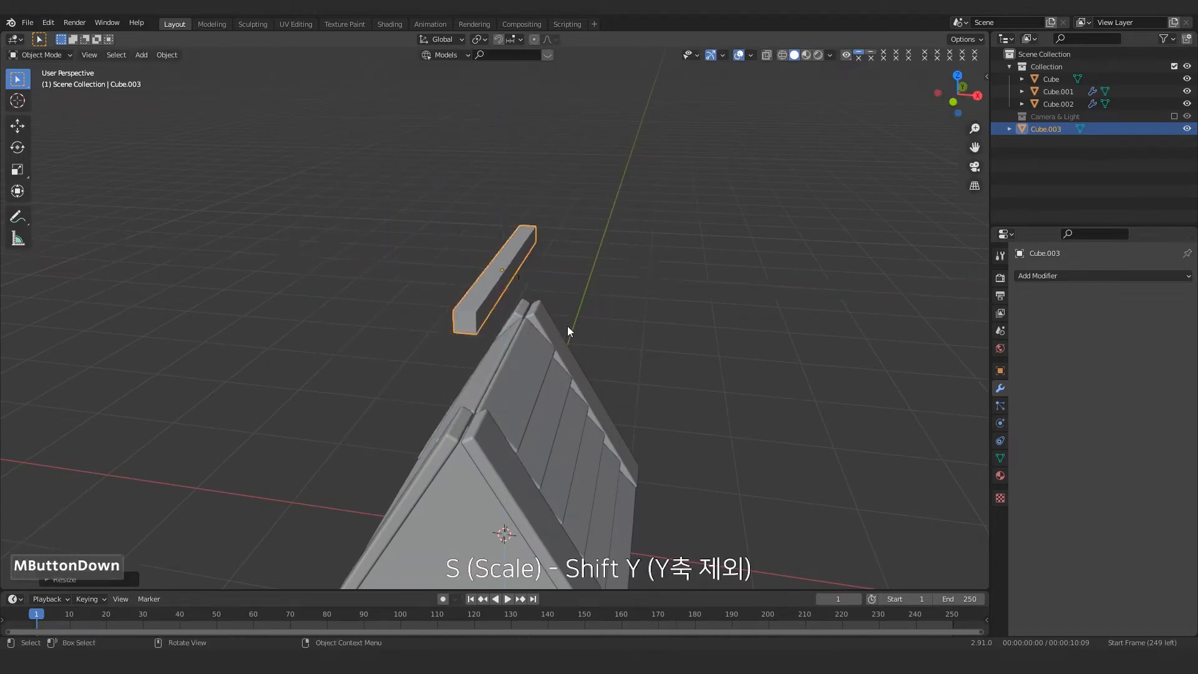
Step: Lower the bar along Z onto the roof ridge and scale it along Y to span the tent's length
middle_drag(568, 326, 583, 296)
key(g)
key(z)
click(583, 383)
middle_drag(580, 383, 459, 385)
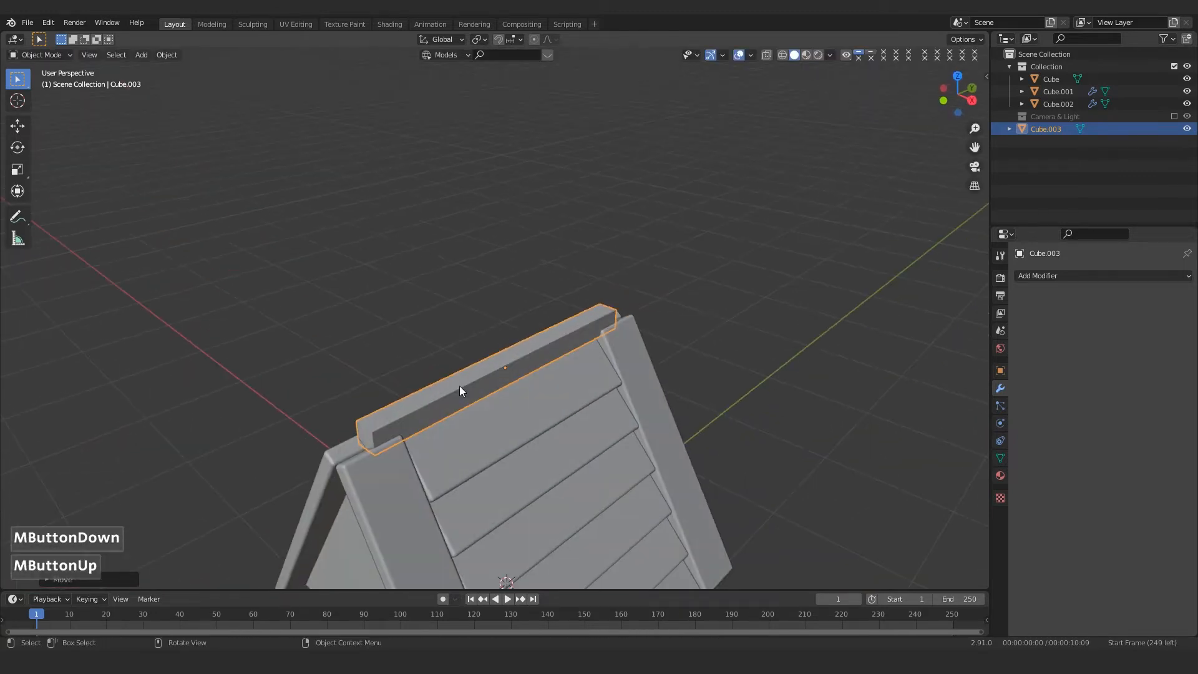
key(s)
key(y)
click(430, 436)
Step: Flatten the ridge bar along Z and widen it along X into a board
middle_drag(429, 436, 616, 380)
key(s)
key(z)
click(592, 354)
key(s)
key(x)
click(590, 398)
Step: Adjust the ridge board's height along Z and its length along Y
key(g)
key(z)
click(692, 340)
key(s)
key(y)
click(592, 392)
Step: Rescale the ridge board's cross-section along X and Z only, and move it along Z to rest on the frame peaks
shift+middle_drag(615, 381, 637, 212)
middle_drag(637, 213, 631, 275)
key(s)
key(shift+y)
click(644, 244)
key(g)
key(z)
click(642, 294)
Step: Add a Bevel modifier to the ridge board with an amount of 0.07 m and 3 segments
click(1062, 278)
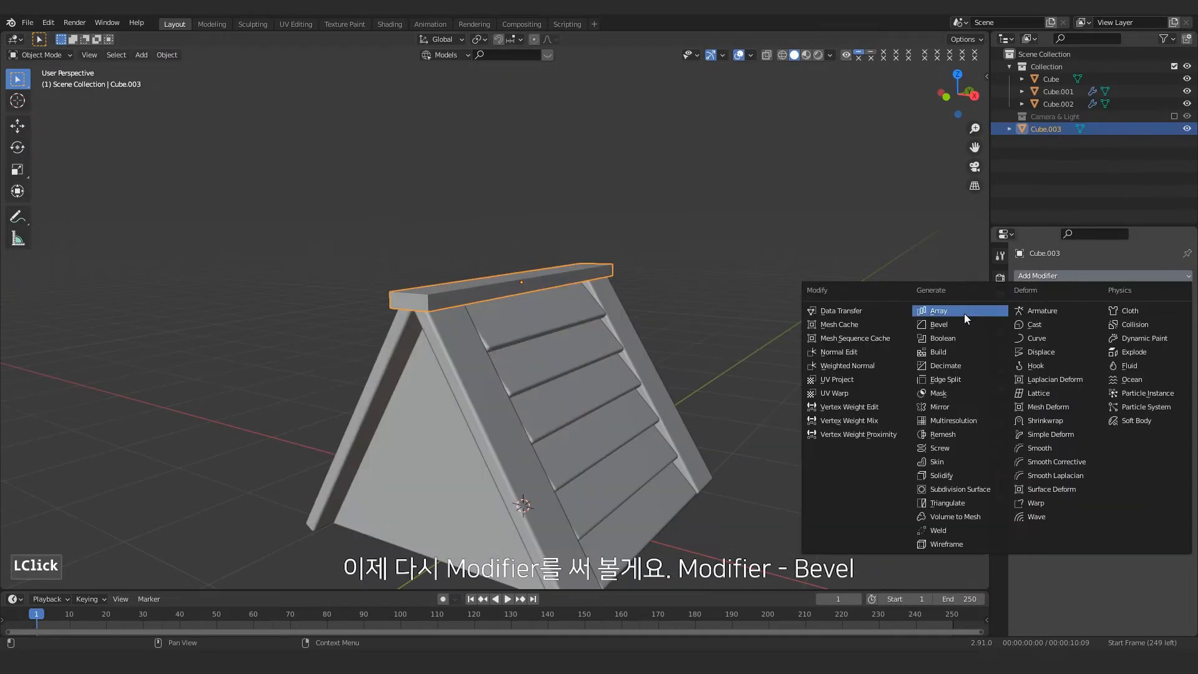
click(964, 314)
scroll(425, 228, up, 2)
middle_drag(421, 237, 636, 272)
scroll(436, 305, up, 1)
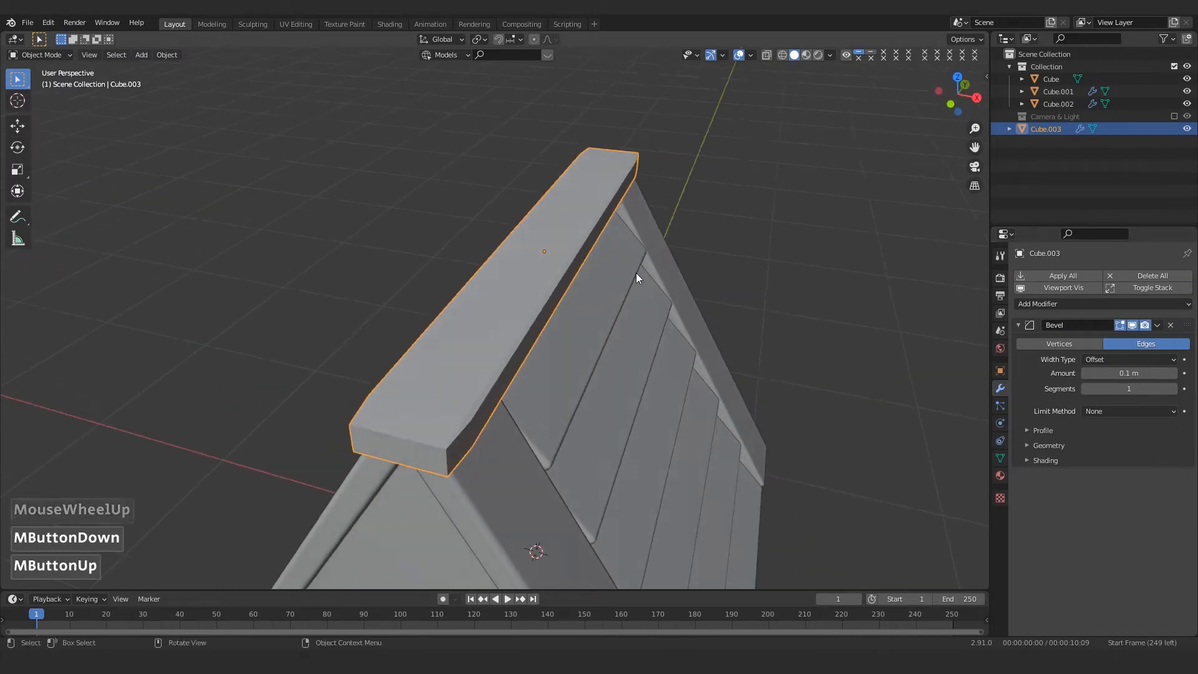
click(1086, 373)
click(1087, 373)
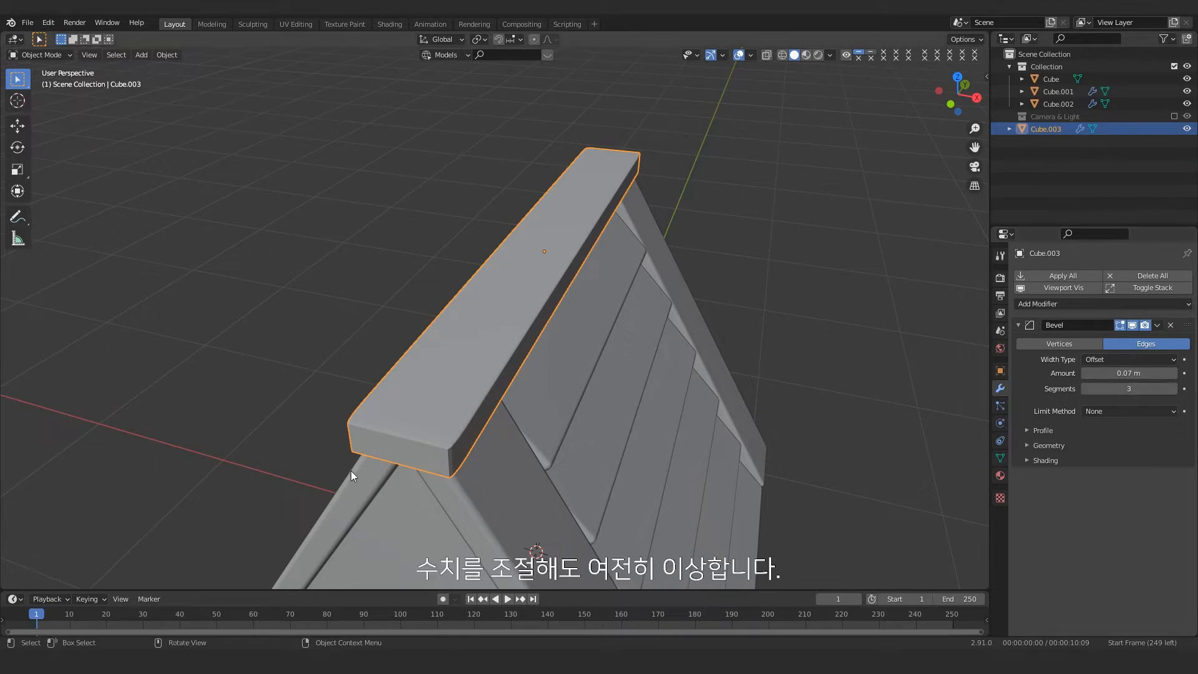
Step: Reduce the ridge board's bevel amount to 0.02 m
scroll(351, 471, up, 1)
middle_drag(351, 471, 384, 423)
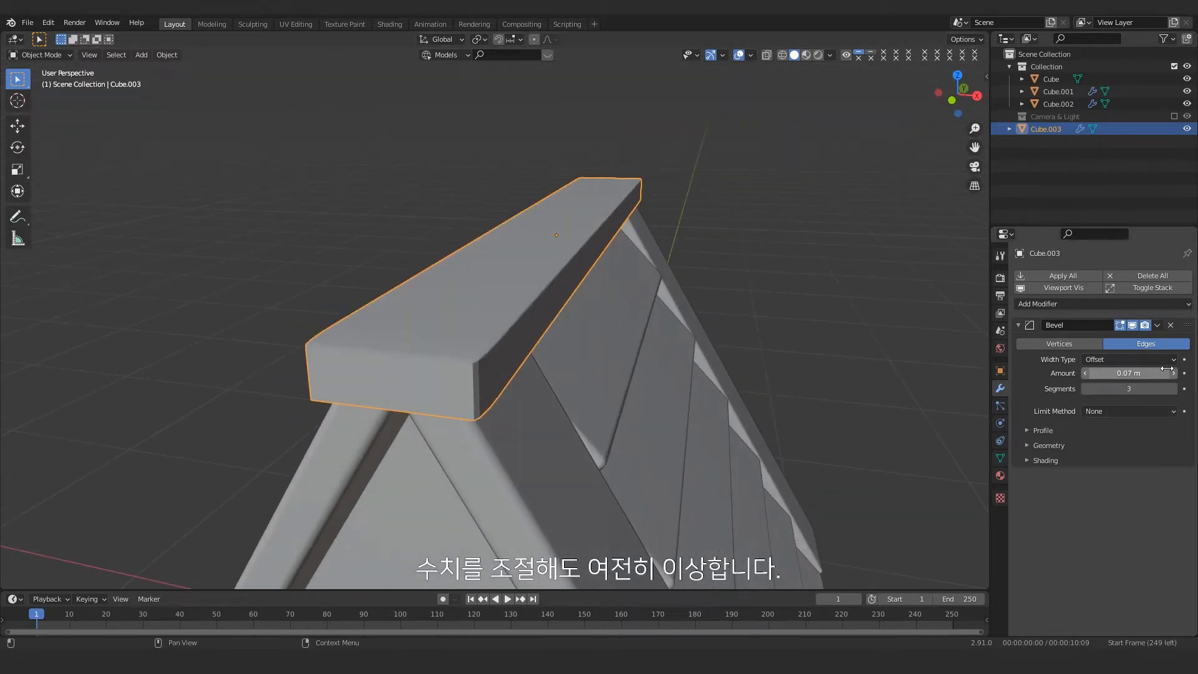
click(1088, 373)
click(1087, 374)
click(1087, 374)
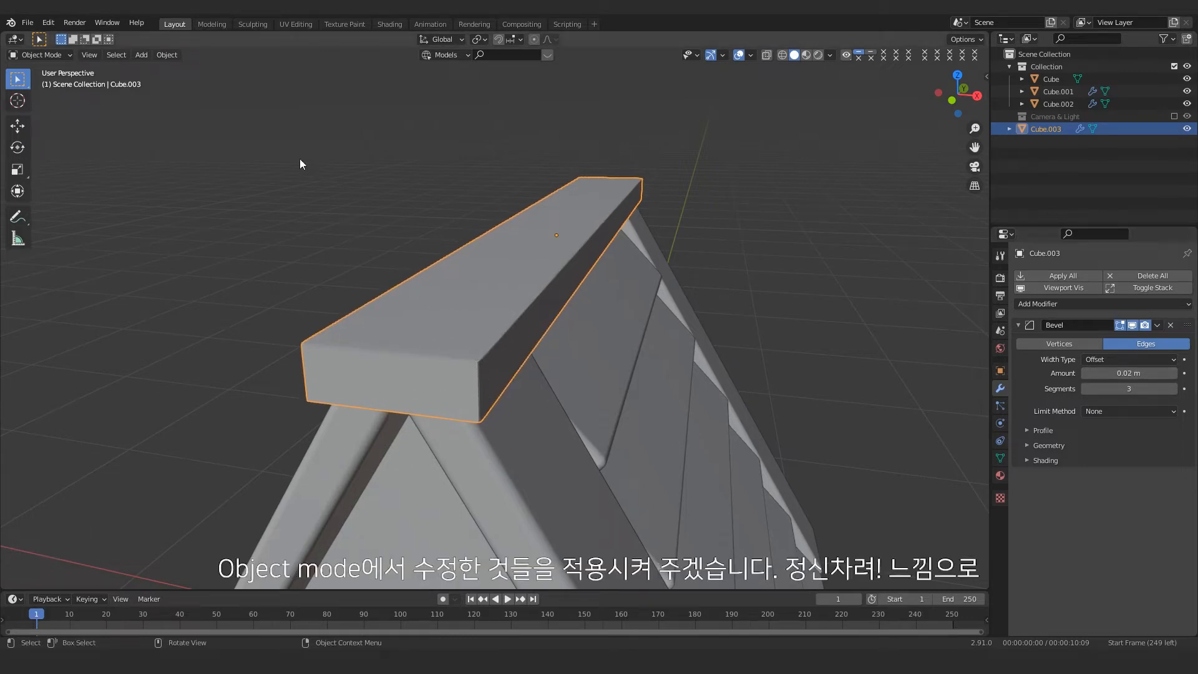
Step: Apply all transforms to the ridge board and shade it smooth
key(ctrl+a)
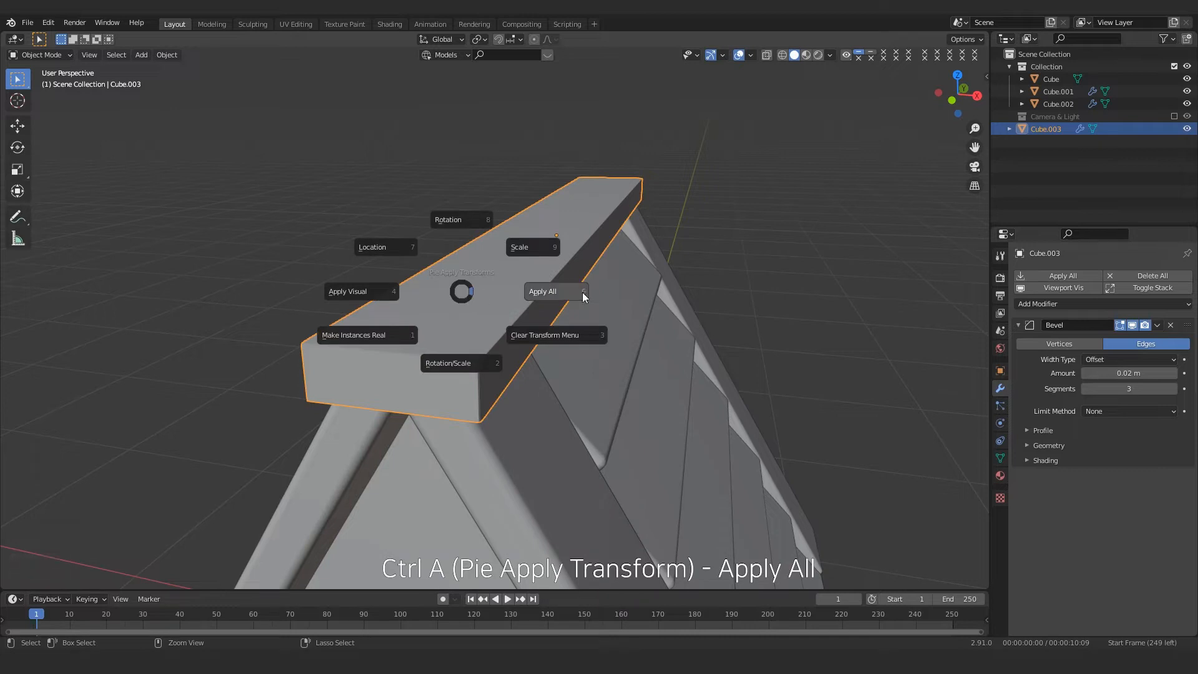
click(560, 292)
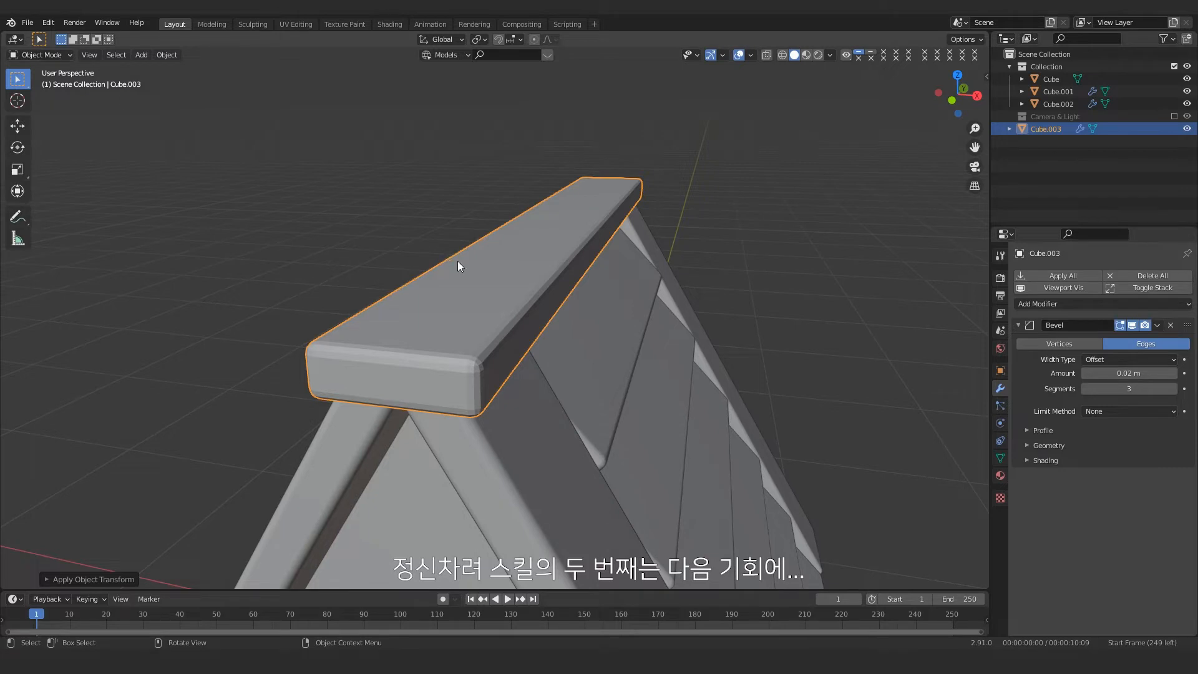
right_click(478, 295)
double_click(477, 295)
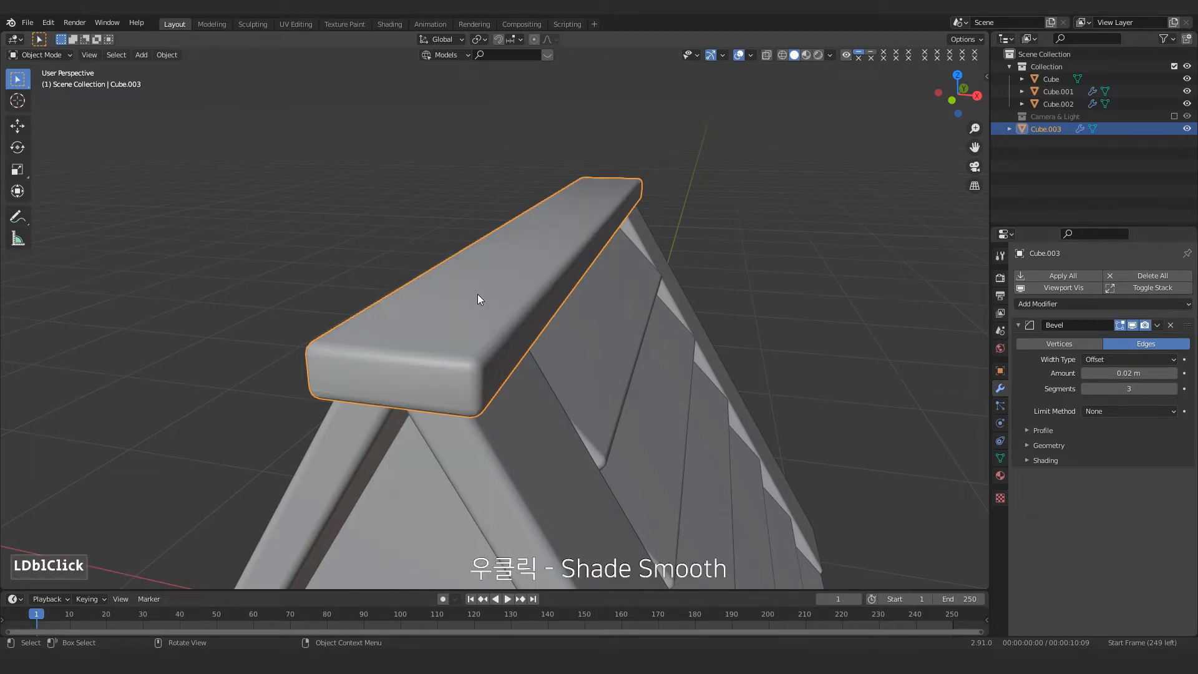
Step: Enable Harden Normals in the ridge board's Bevel shading and turn on Auto Smooth for its mesh normals
click(1045, 459)
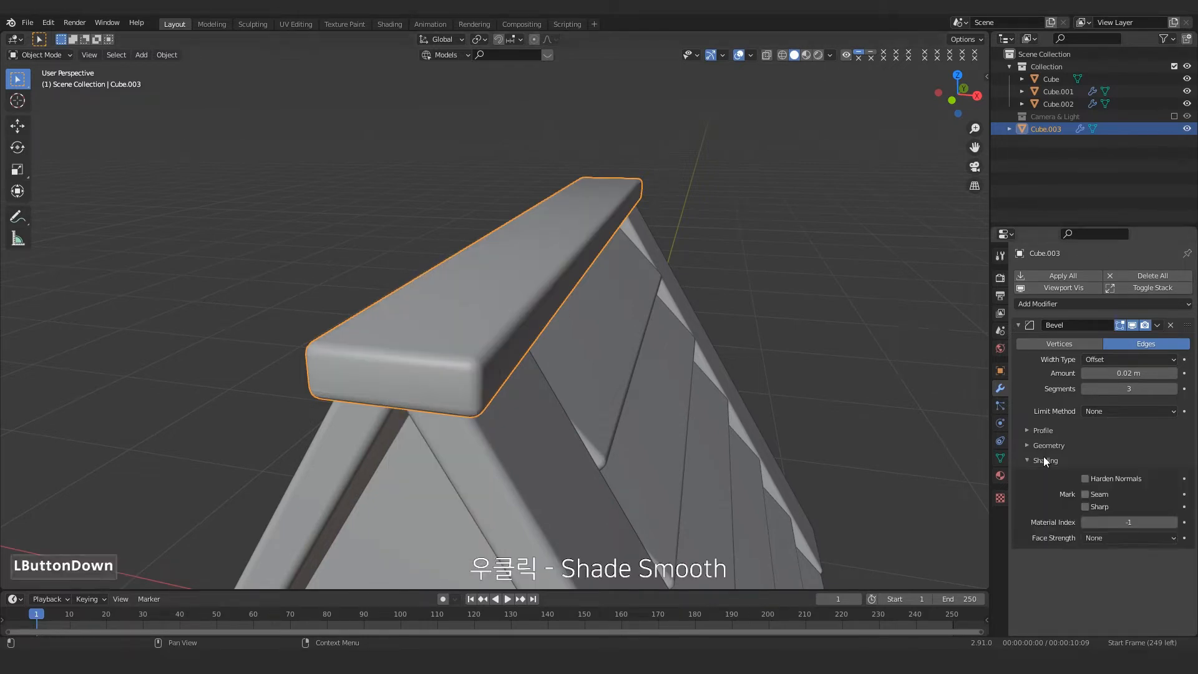
click(1091, 478)
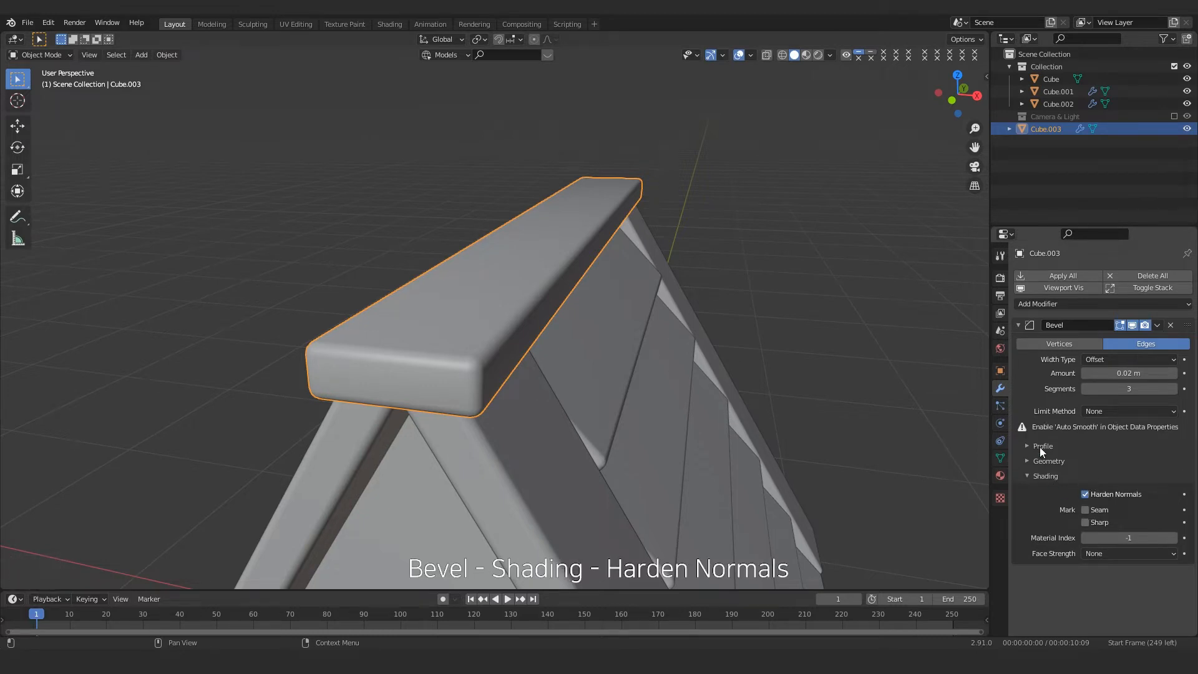
click(1004, 457)
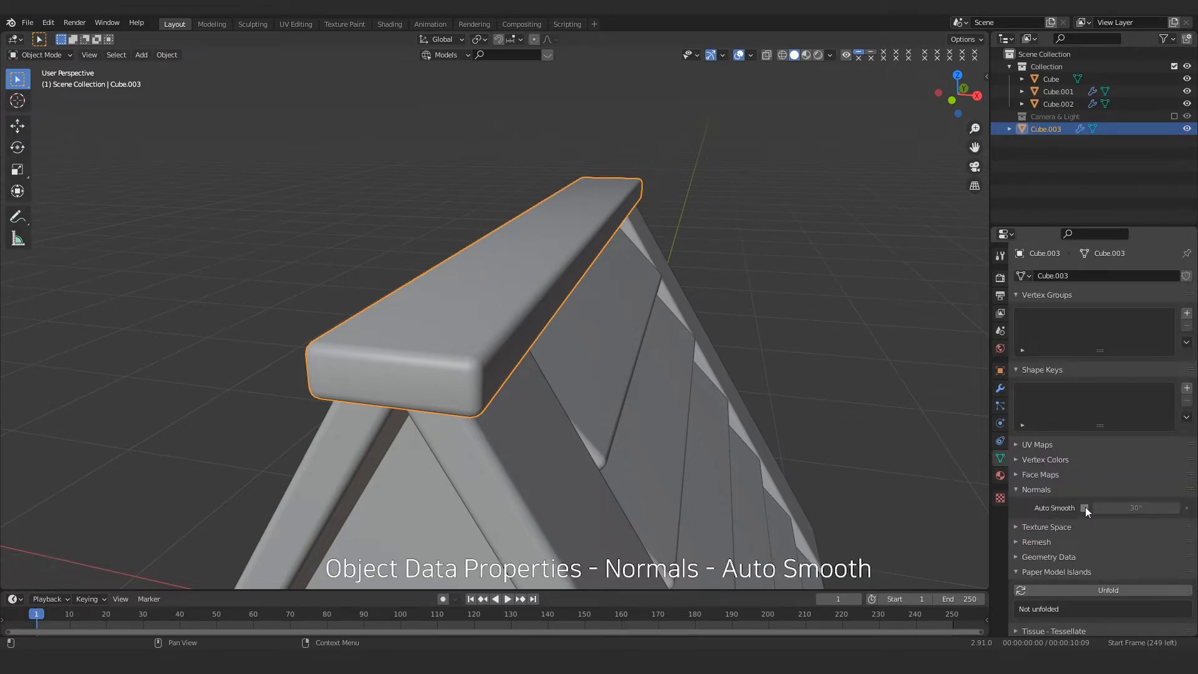
click(1084, 507)
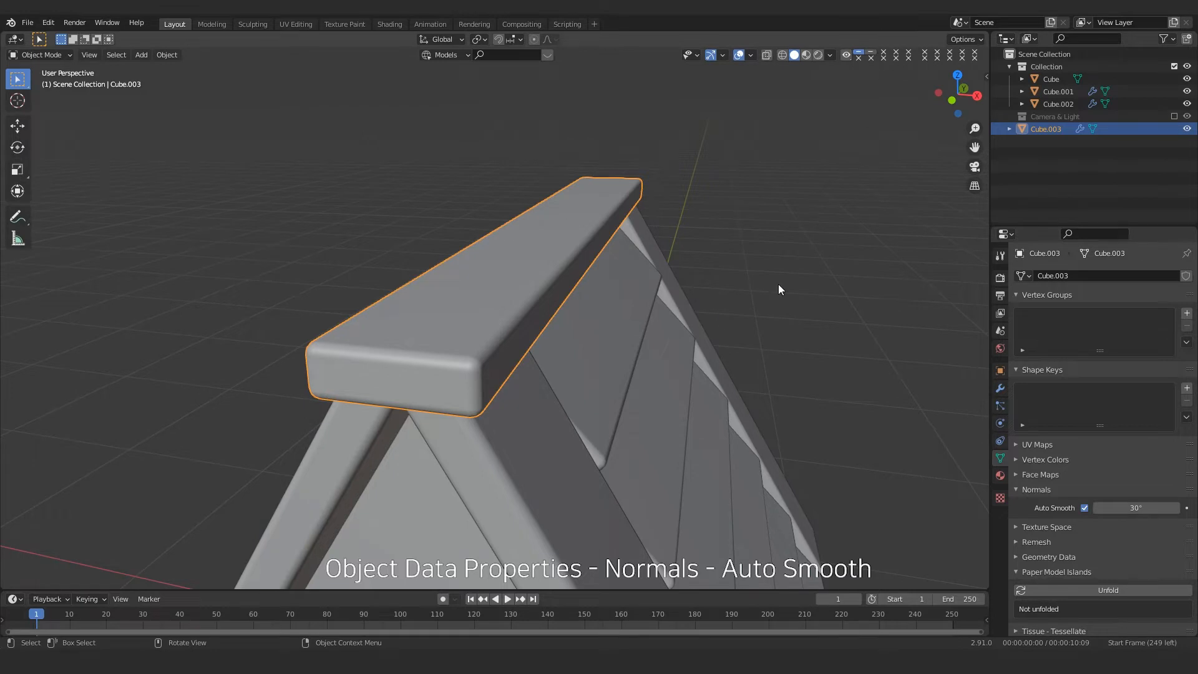
Step: Deselect the ridge board and add a mesh plane for the tent's door
scroll(778, 284, down, 2)
mouse_move(744, 296)
shift+middle_down()
mouse_move(724, 333)
mouse_move(737, 306)
shift+middle_up()
click(738, 320)
scroll(728, 294, down, 3)
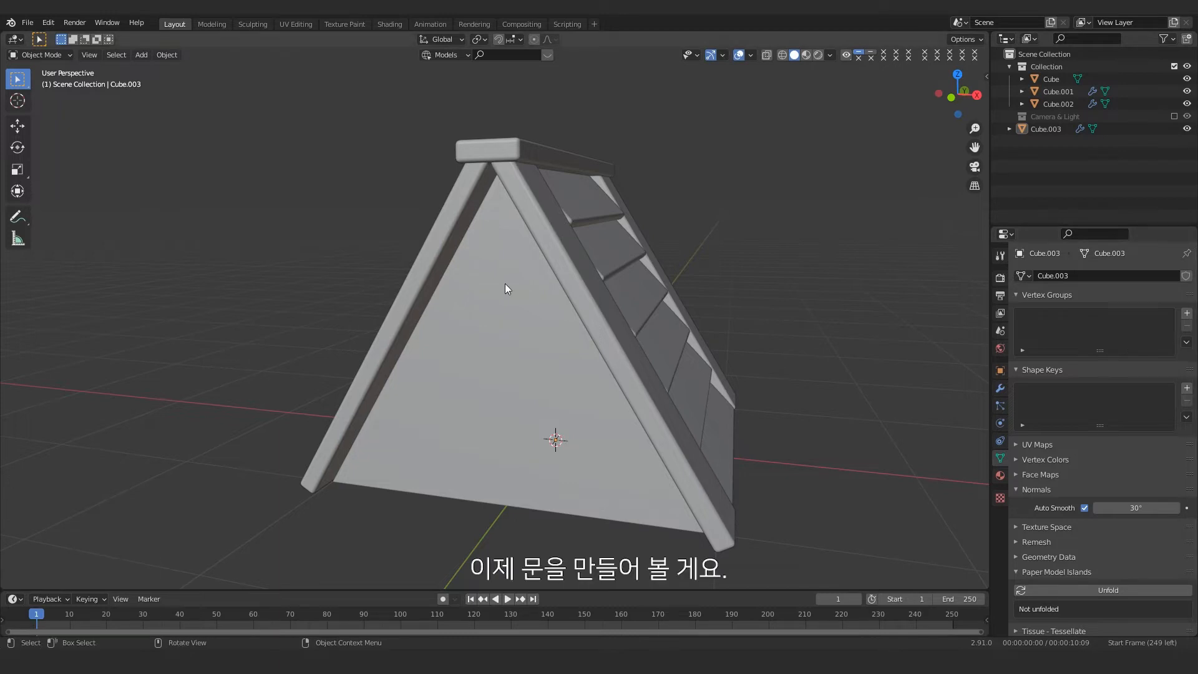
click(148, 54)
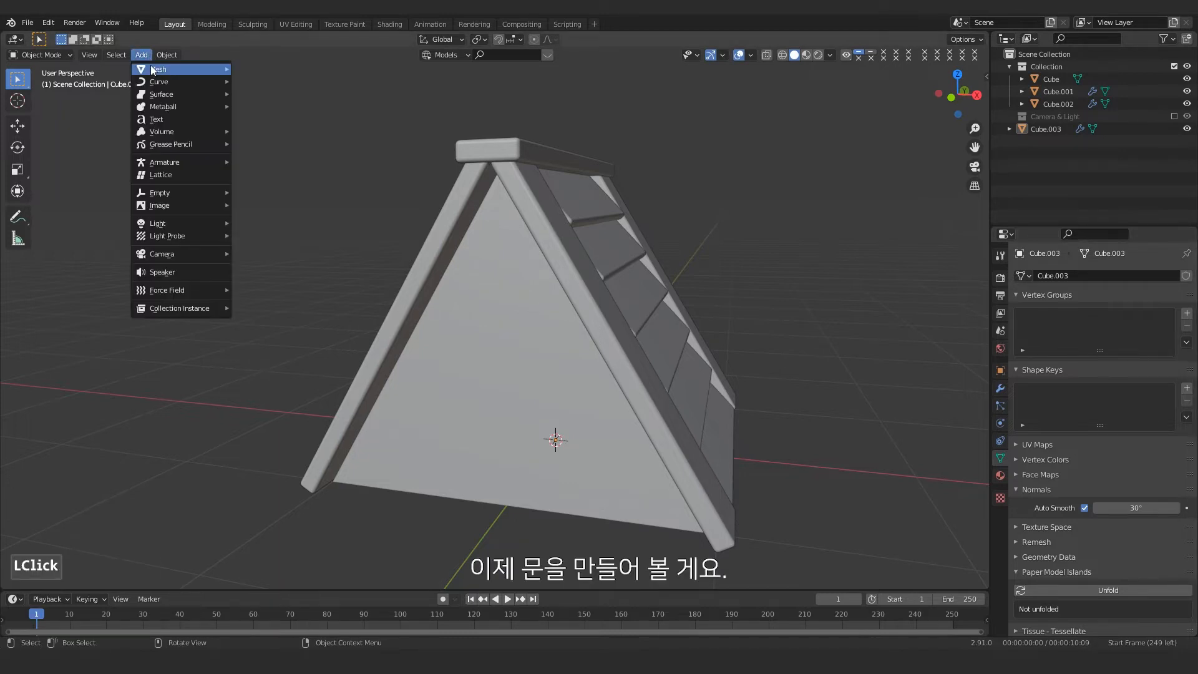
mouse_move(152, 69)
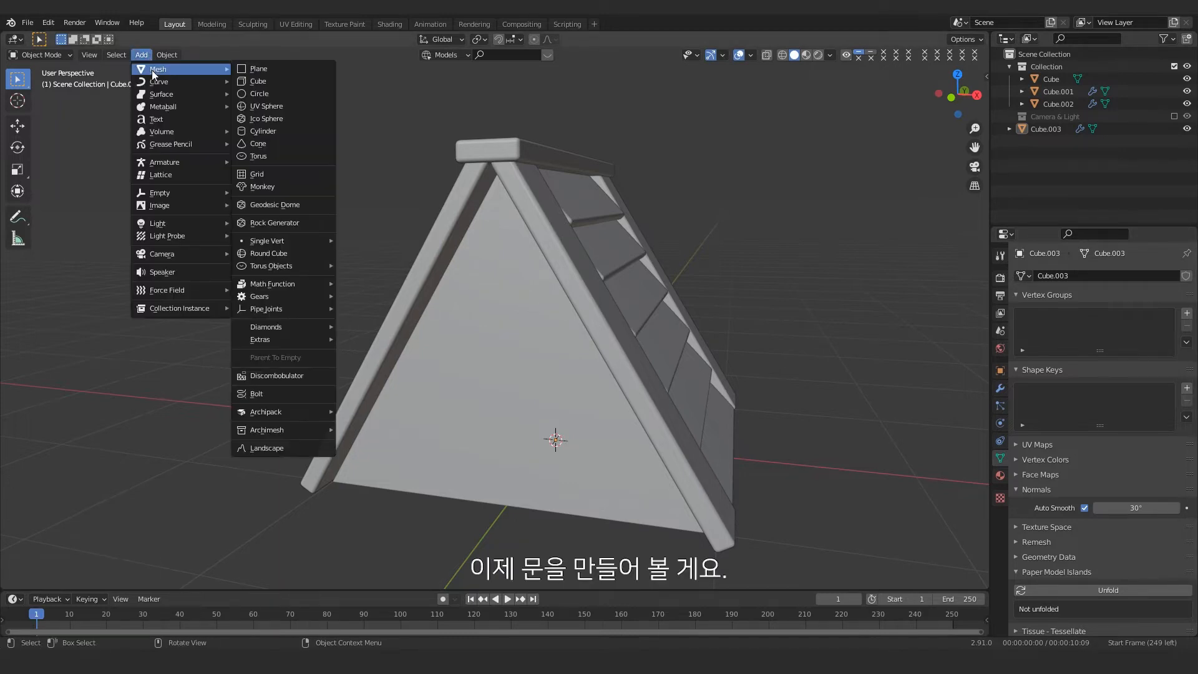
click(271, 69)
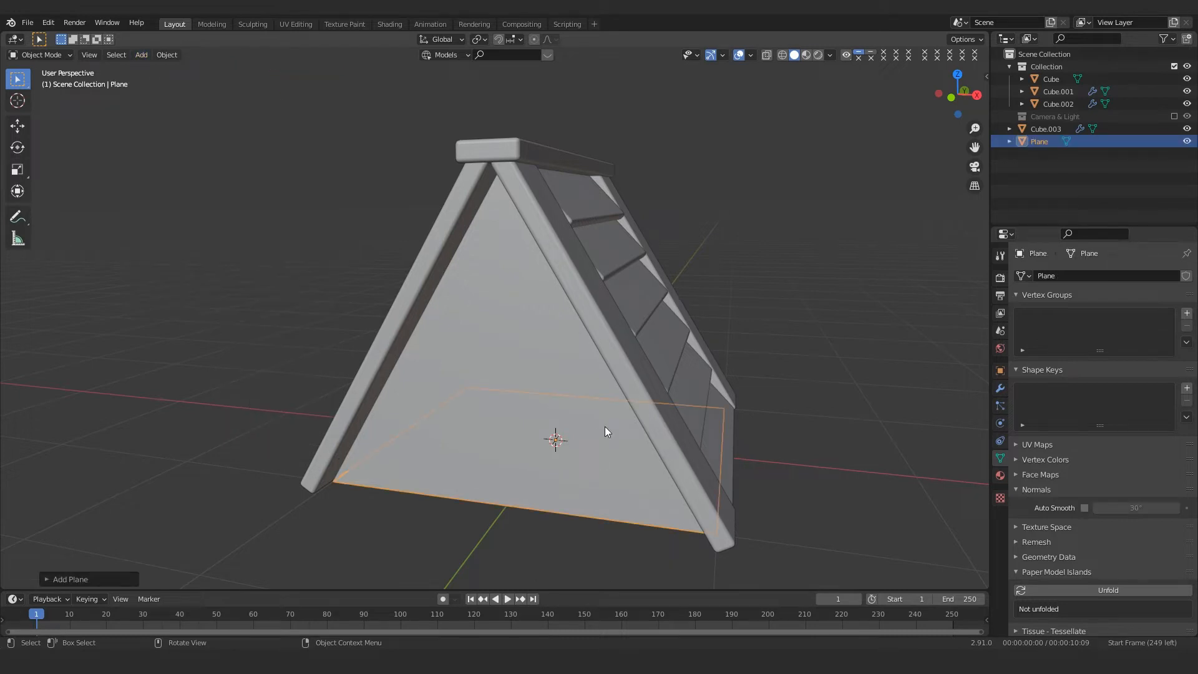
Step: Rotate the plane 90° about the X axis and move it along Y with increment snapping to the front of the tent
key(r)
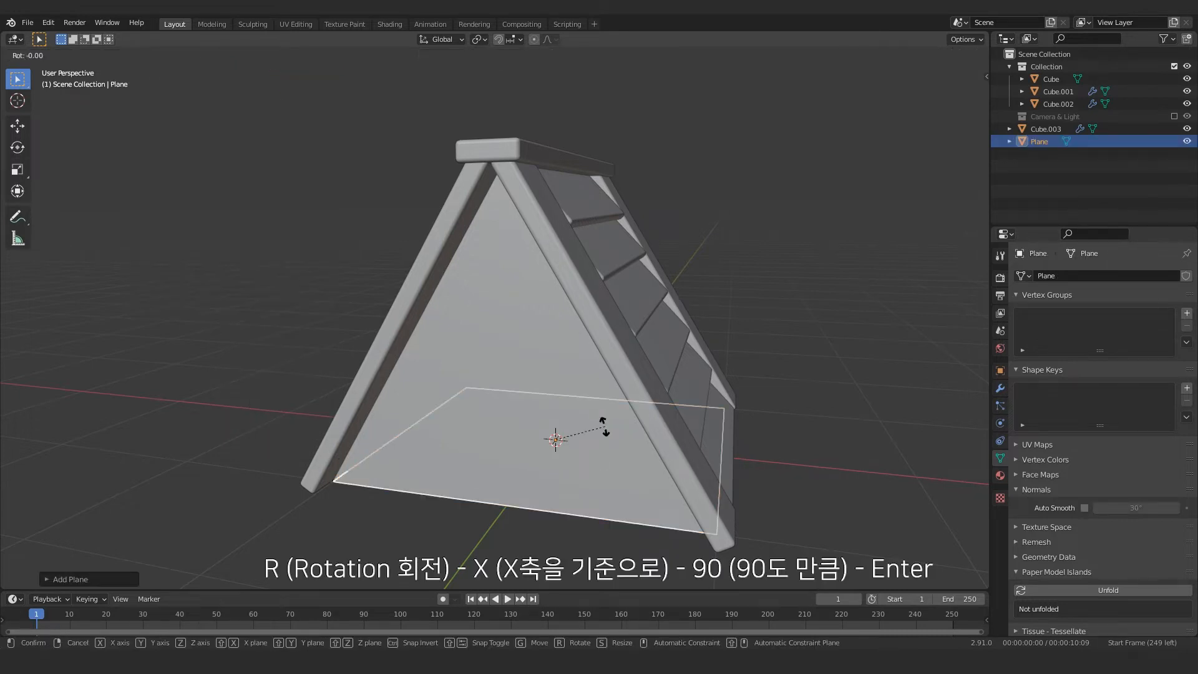
text(x)
text(90)
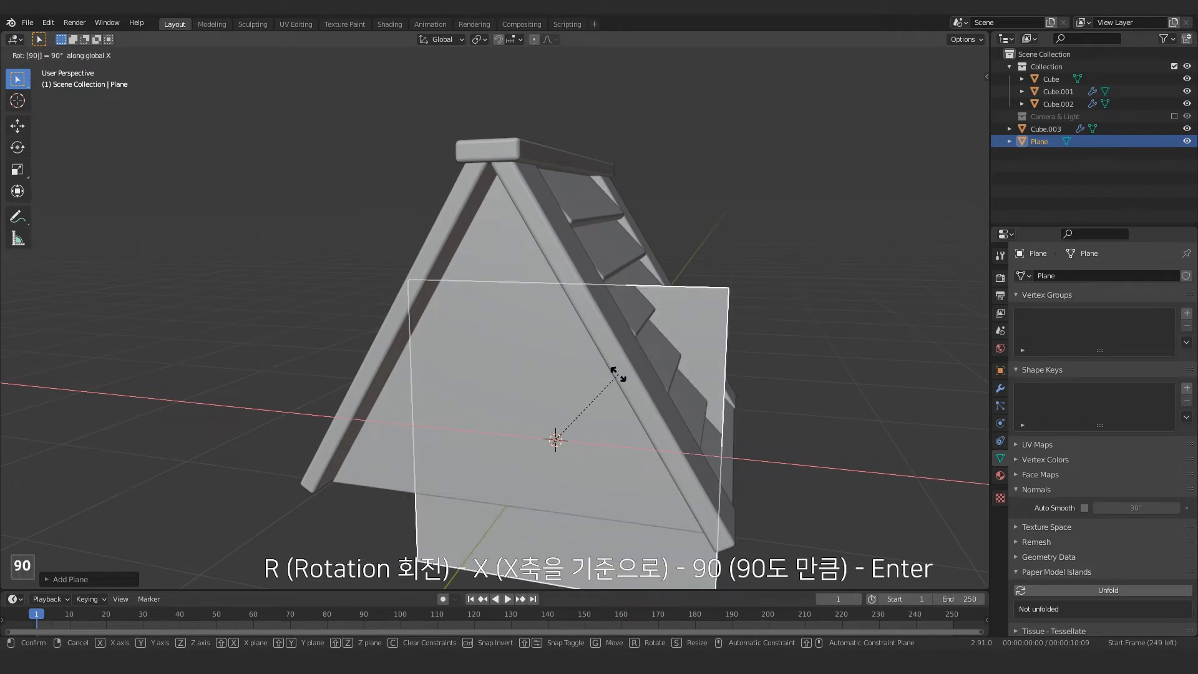
key(Return)
key(g)
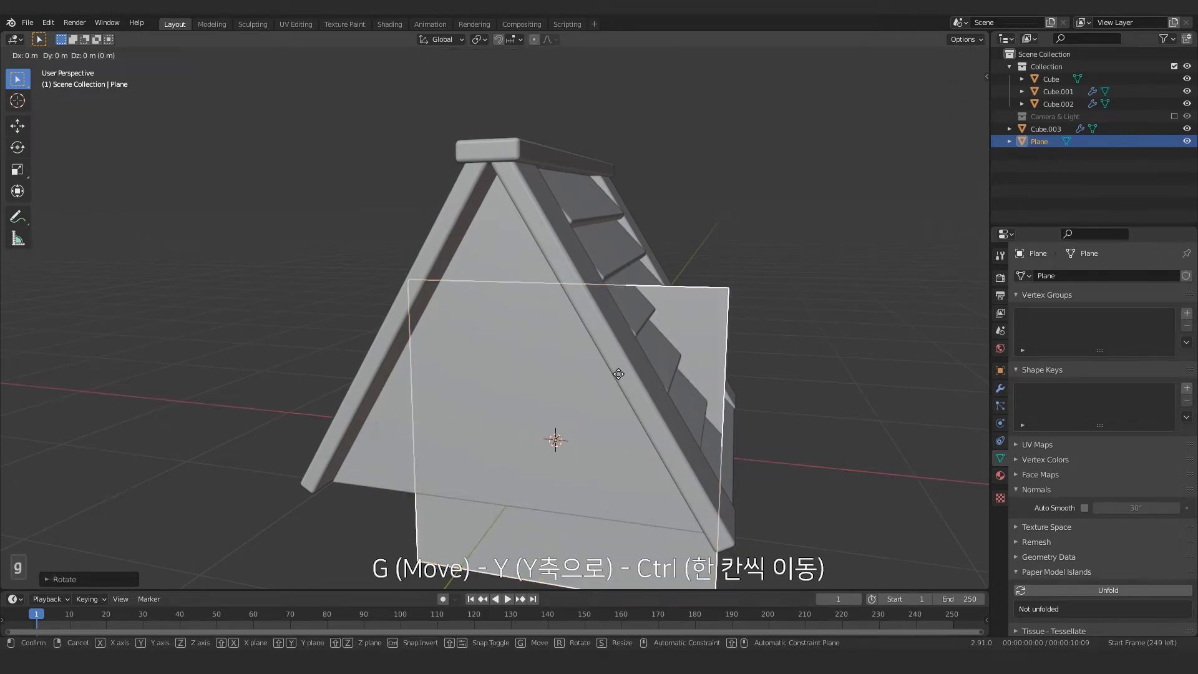
key(y)
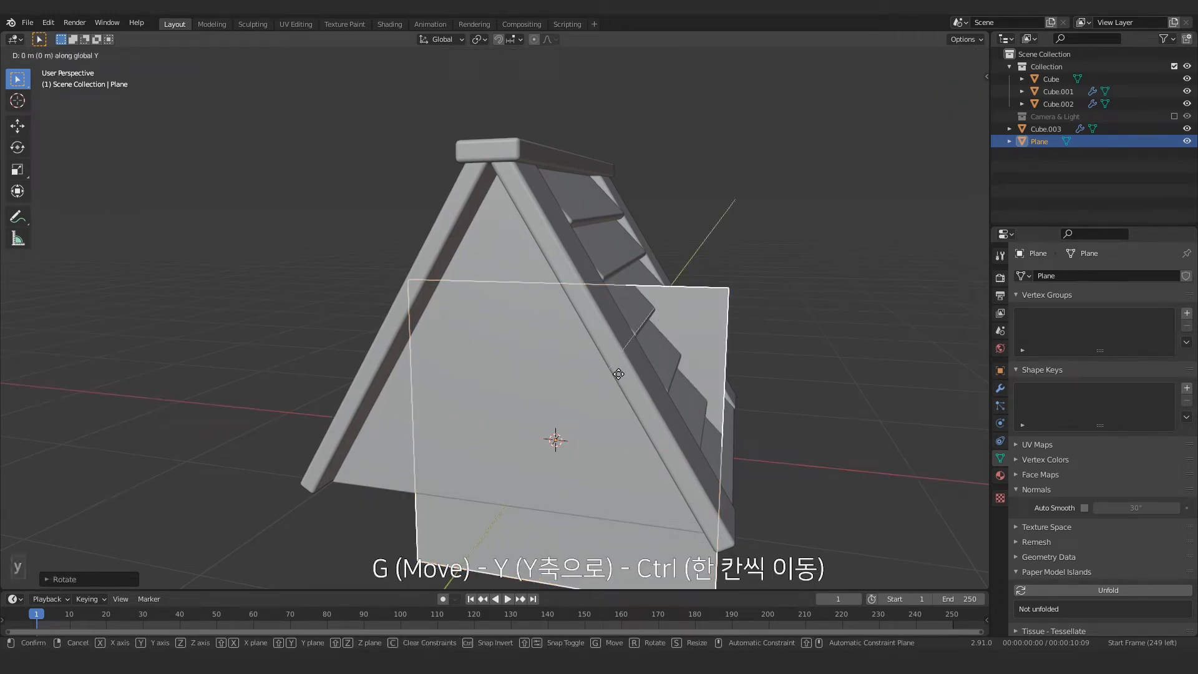
ctrl+click(598, 395)
Step: Add a horizontal loop cut exactly across the middle of the door plane
scroll(598, 396, down, 1)
shift+middle_drag(624, 431, 620, 311)
key(Tab)
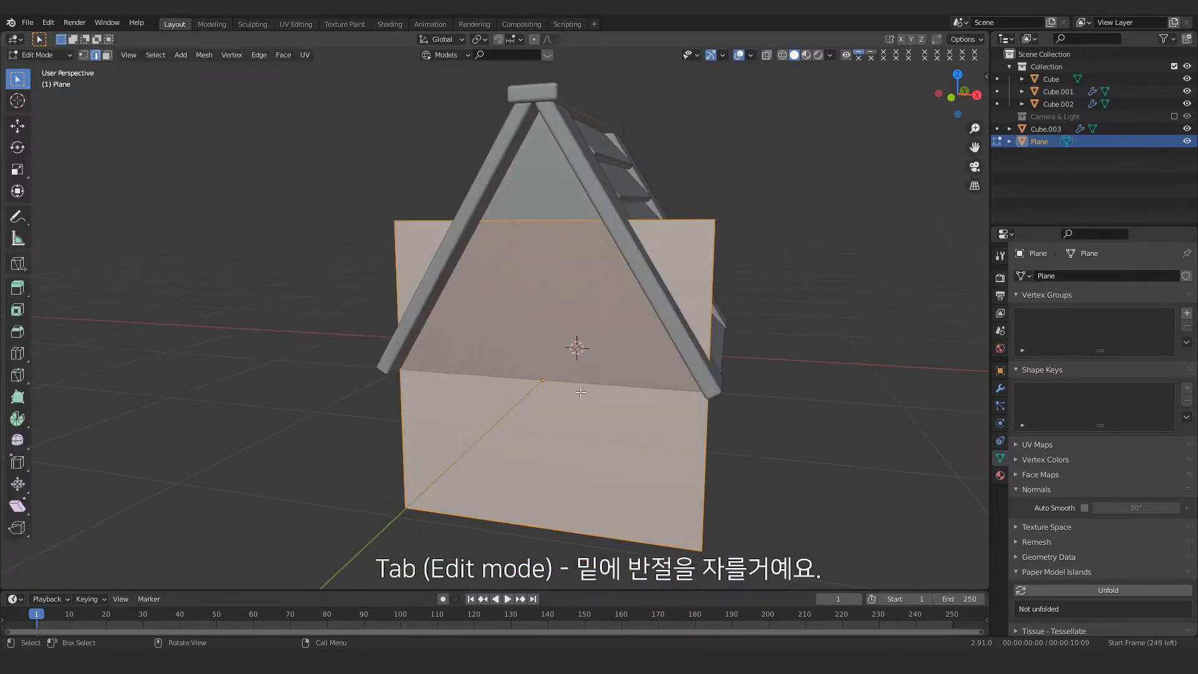
key(ctrl+r)
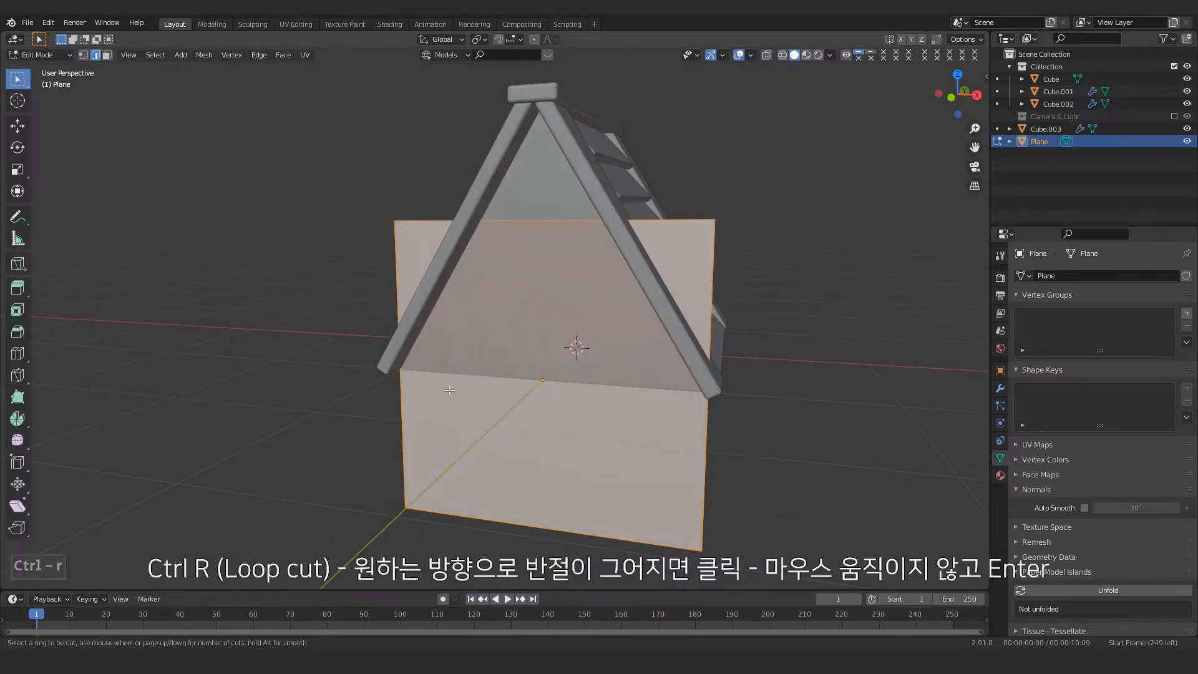
click(398, 419)
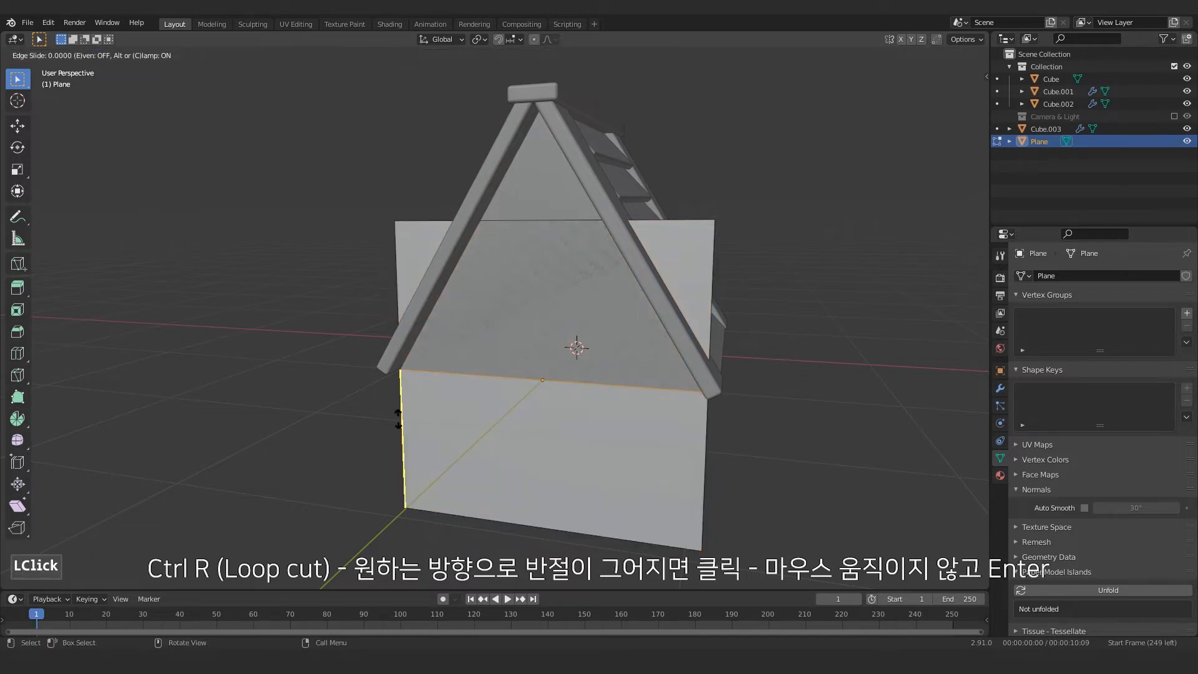
key(Return)
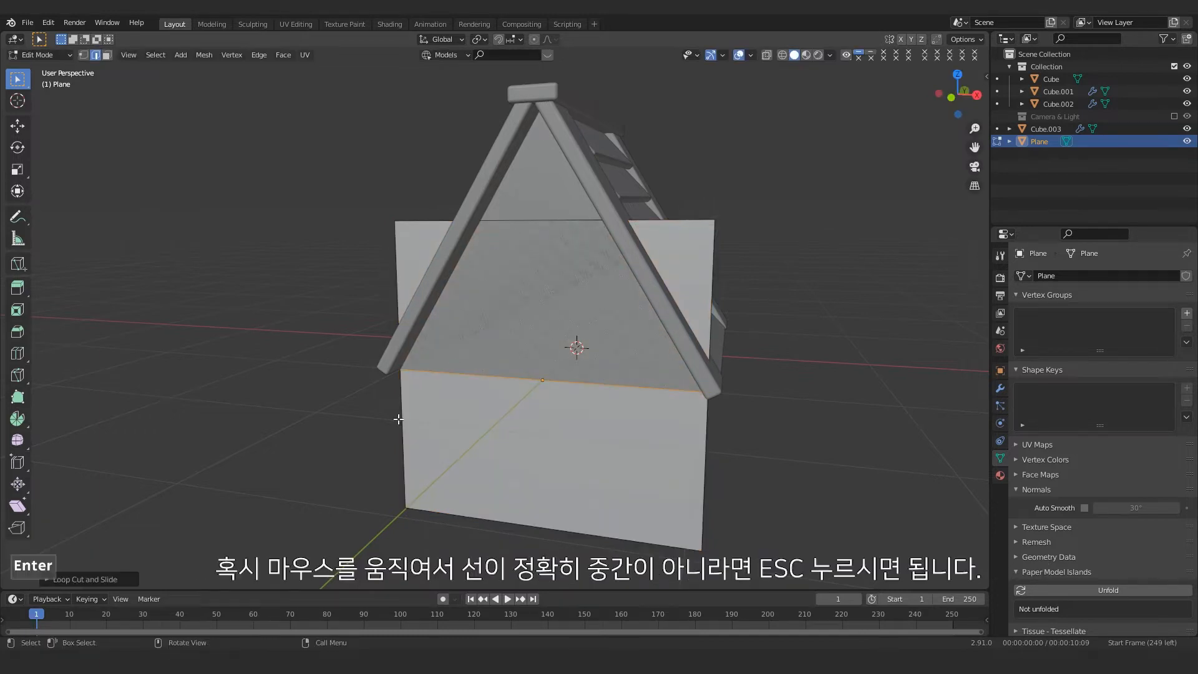
Step: Delete the two bottom corner vertices of the plane to remove its lower half
key(1)
drag(364, 494, 775, 579)
key(x)
click(717, 486)
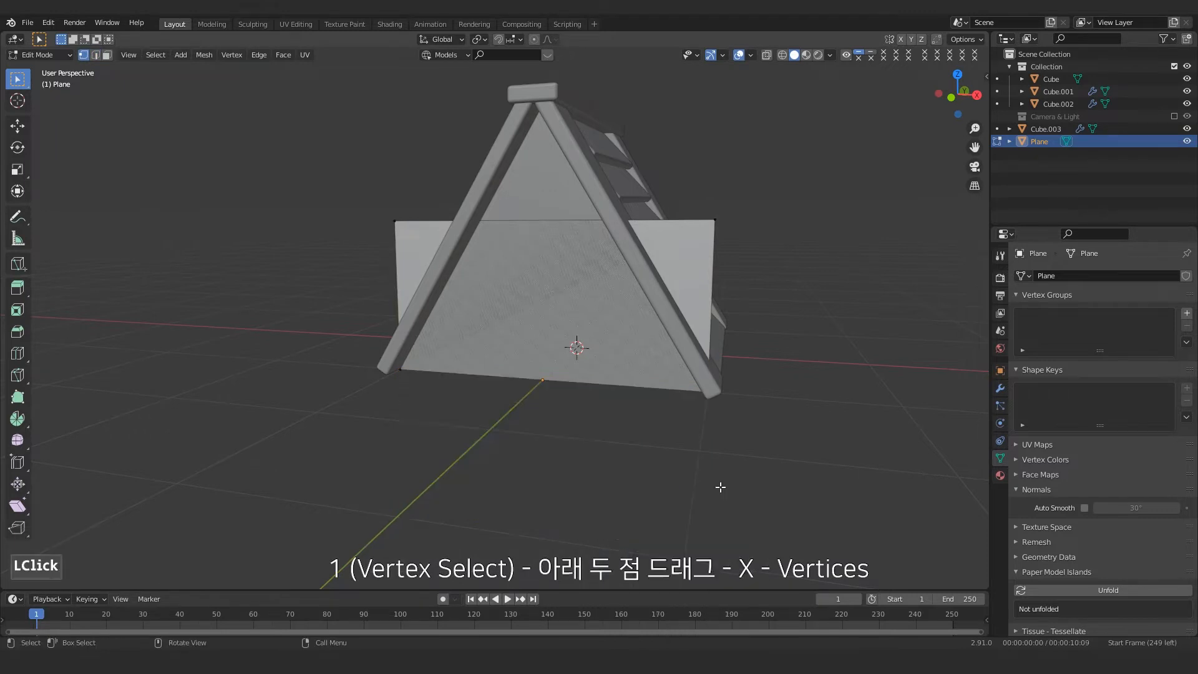
Step: Select the plane's whole mesh and scale it along X to about 0.4 of its width for a door shape
key(a)
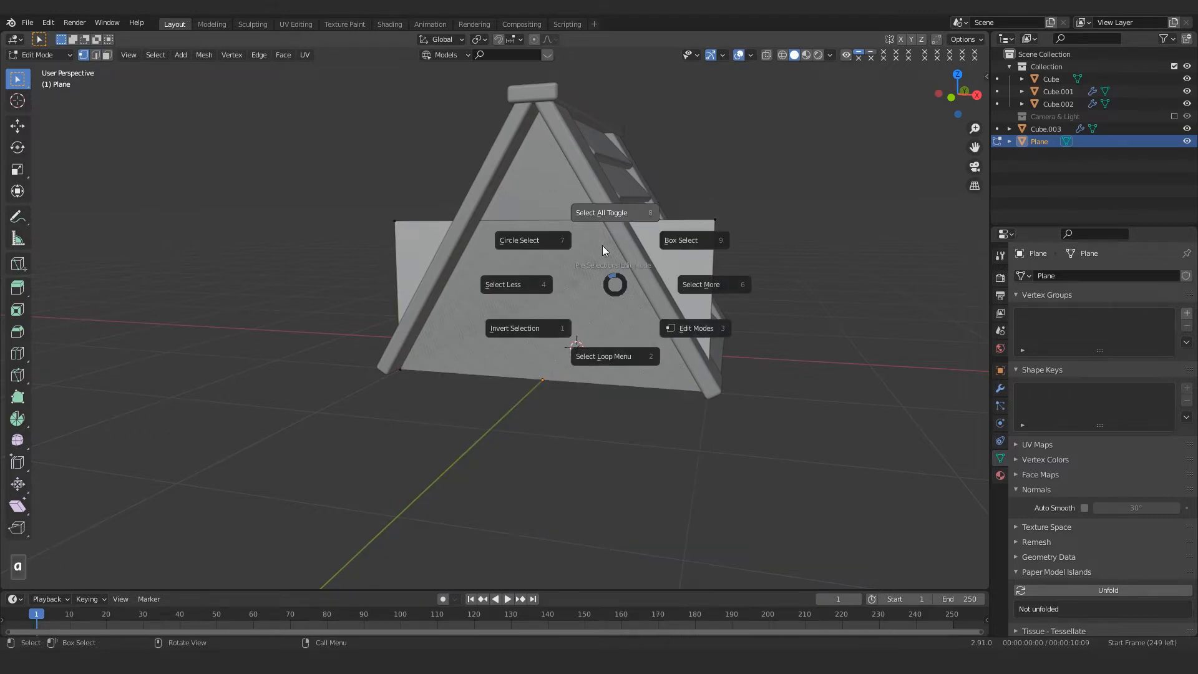
click(599, 224)
key(s)
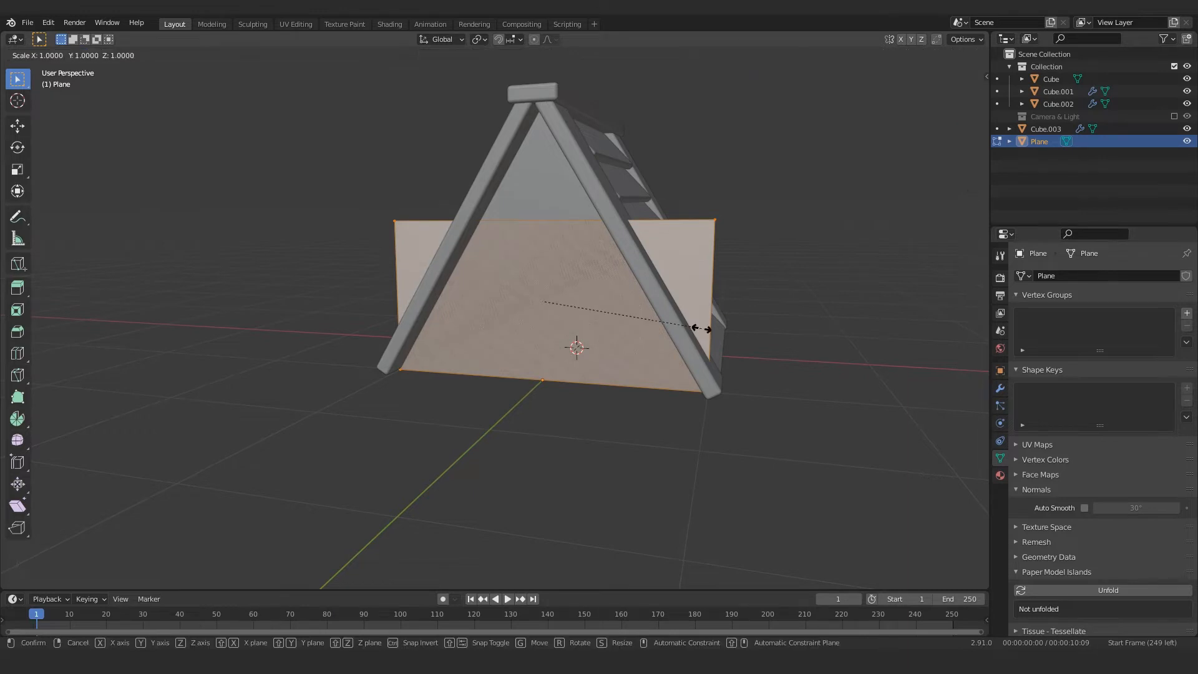
key(x)
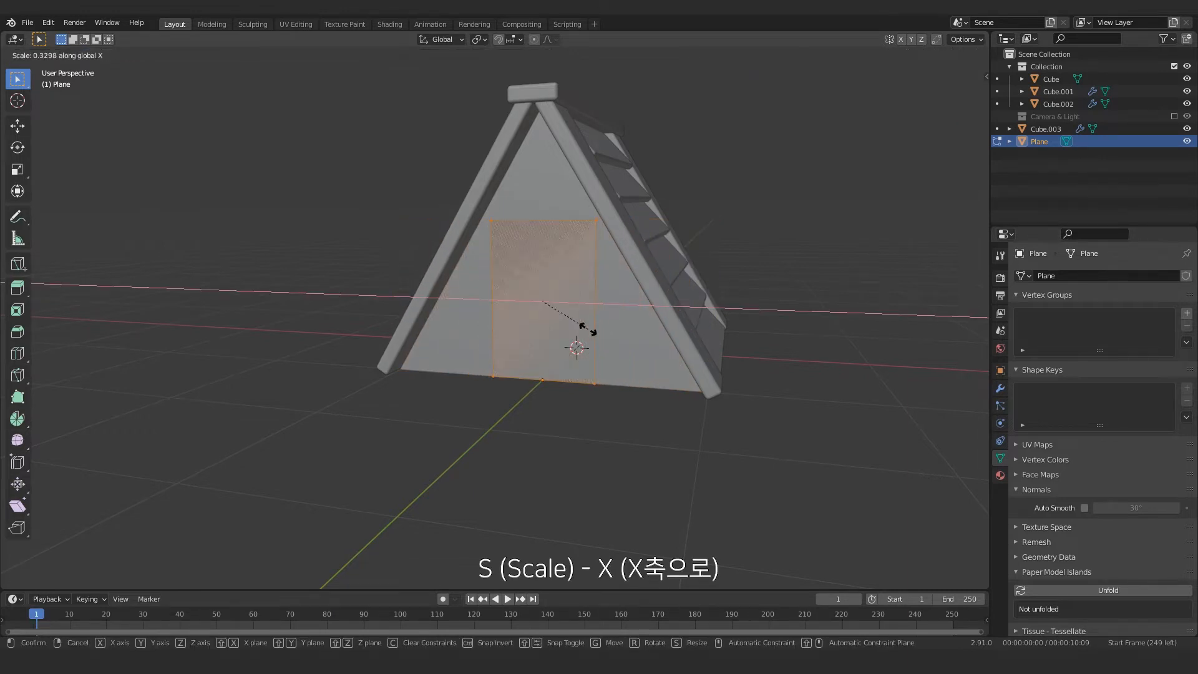
click(587, 329)
middle_drag(587, 329, 624, 368)
key(s)
key(x)
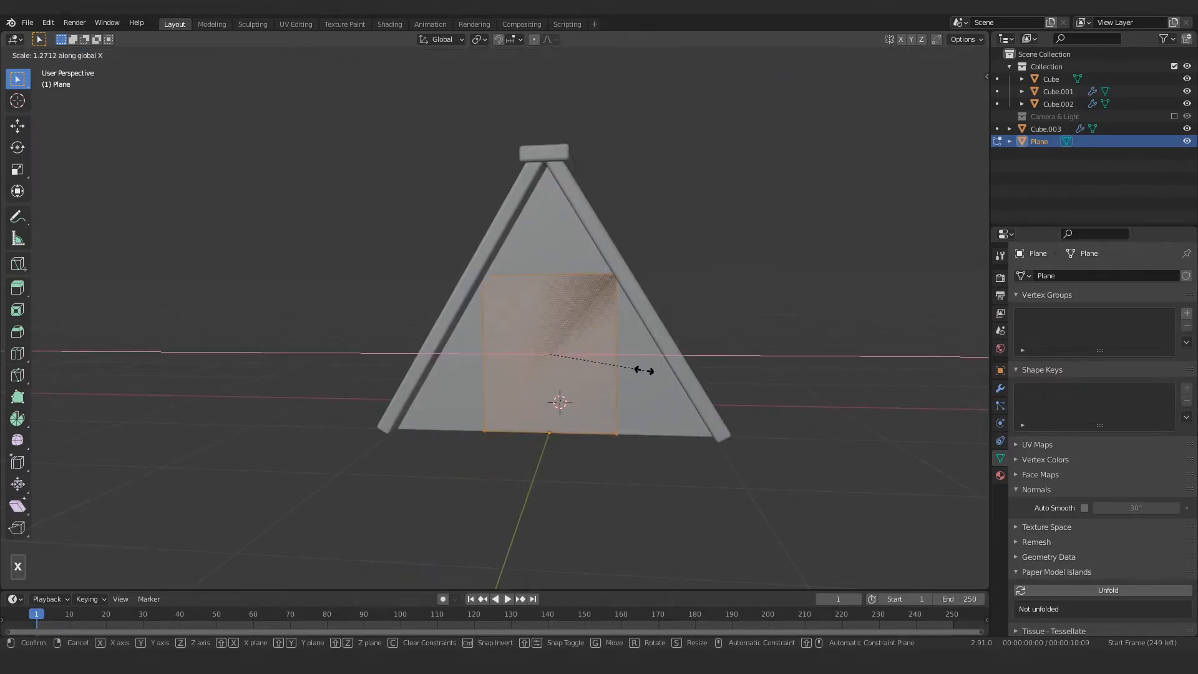
click(634, 370)
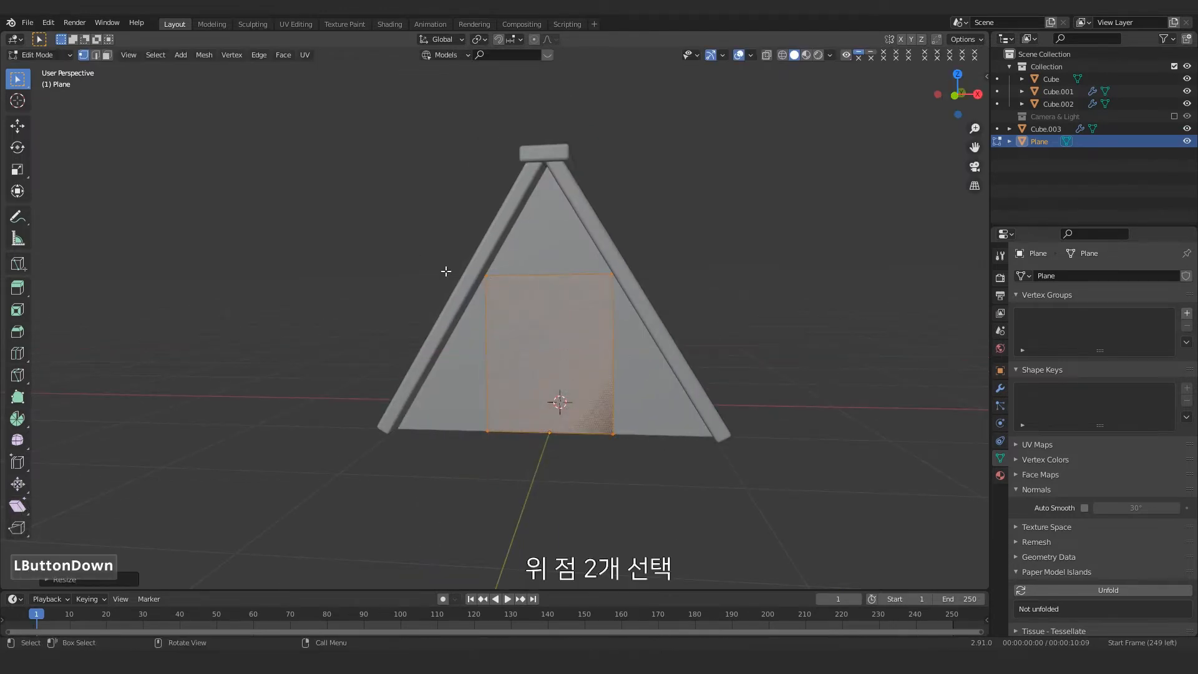
Step: Vertex-bevel the plane's two top corners with 7 segments and a width of about 0.376 m to form an arch
drag(447, 270, 632, 348)
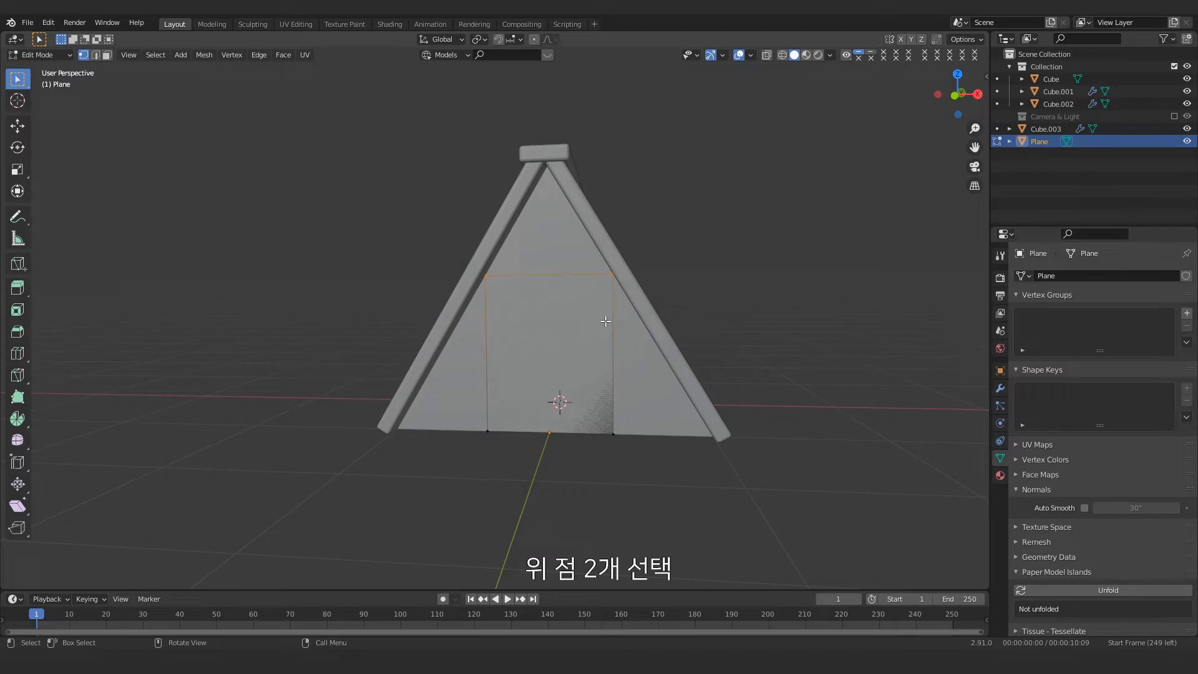
key(ctrl+shift+b)
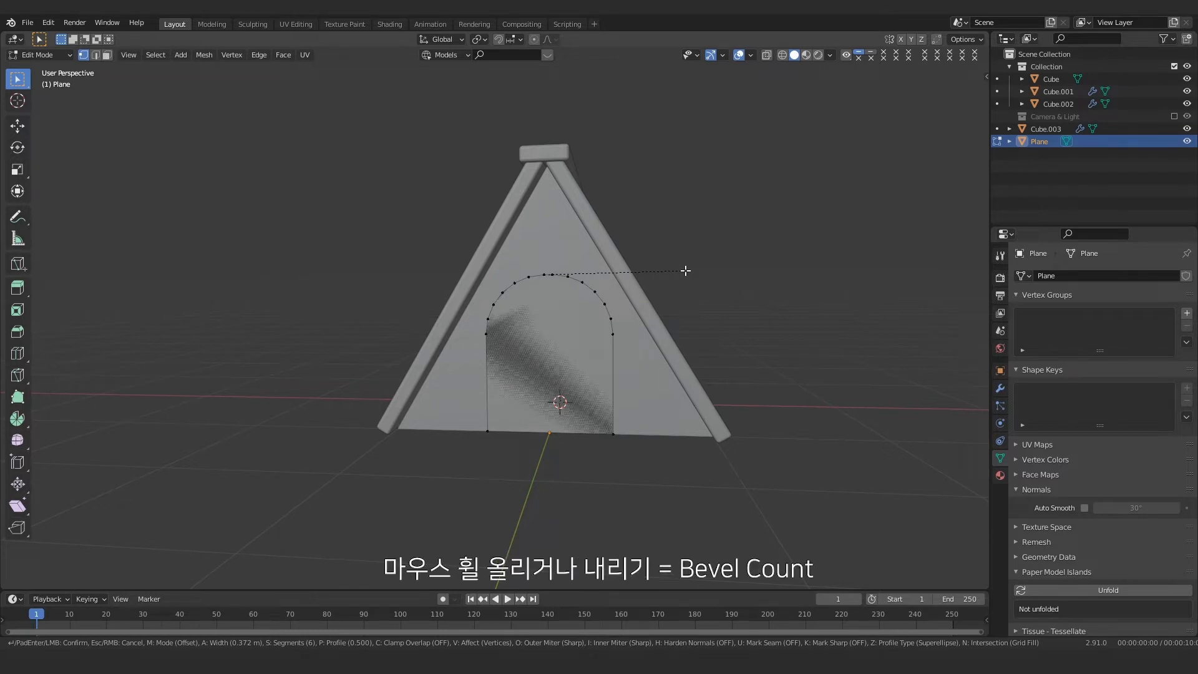
scroll(686, 270, up, 1)
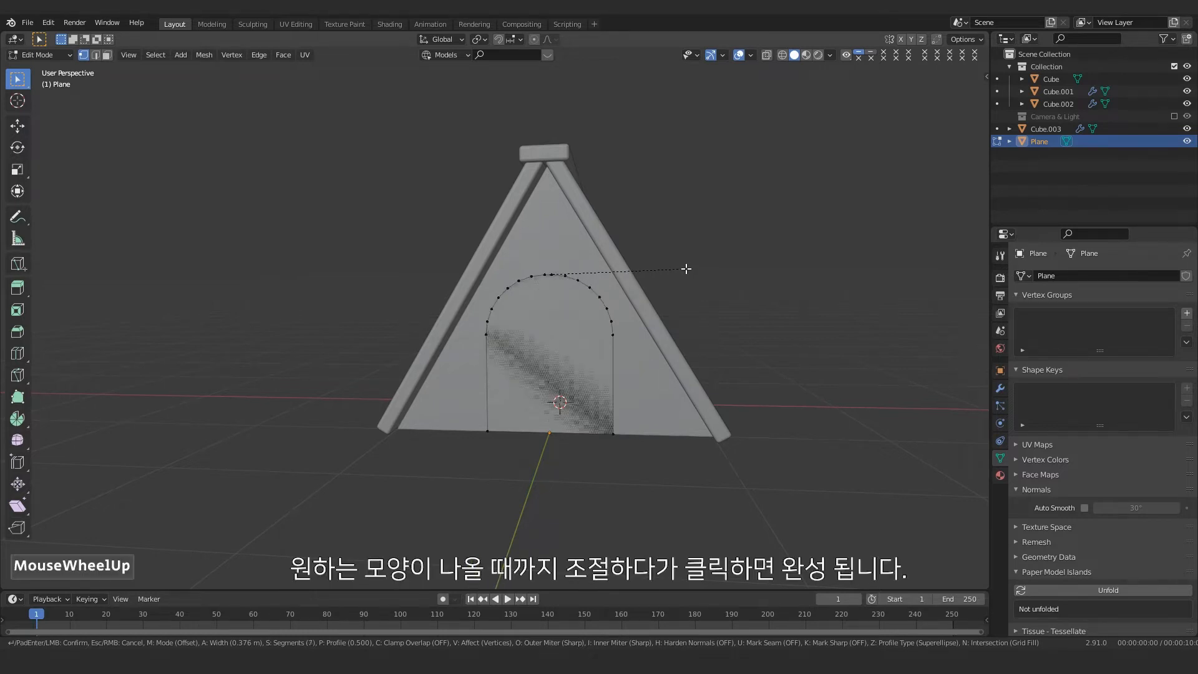
click(687, 269)
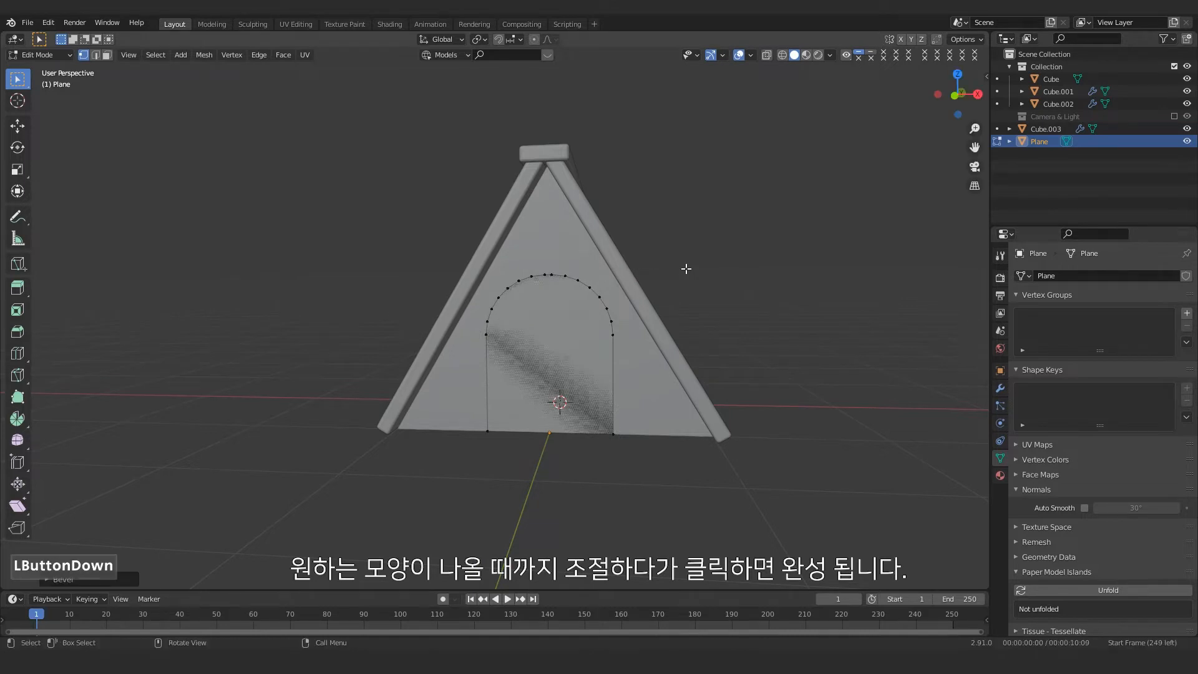
Step: Merge the two middle vertices at the arch's peak at their center
drag(537, 267, 556, 286)
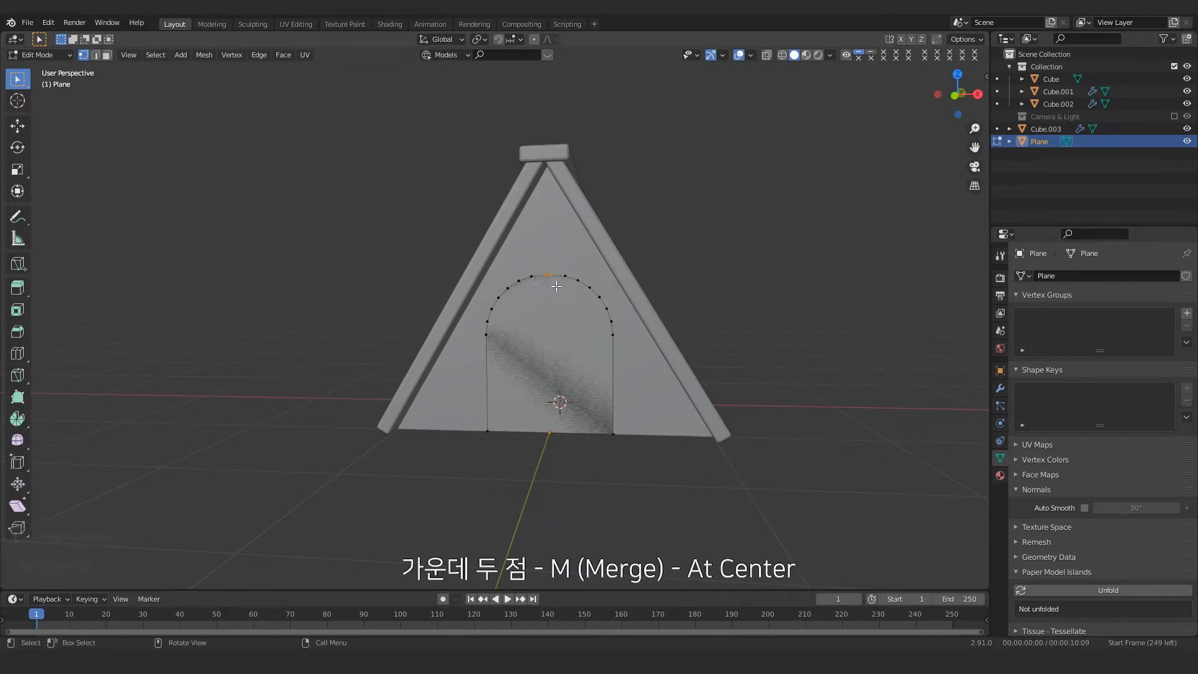
key(m)
click(556, 286)
Step: Raise all the arch vertices about 0.1 m along Z to make the door taller
drag(428, 225, 663, 337)
key(g)
key(z)
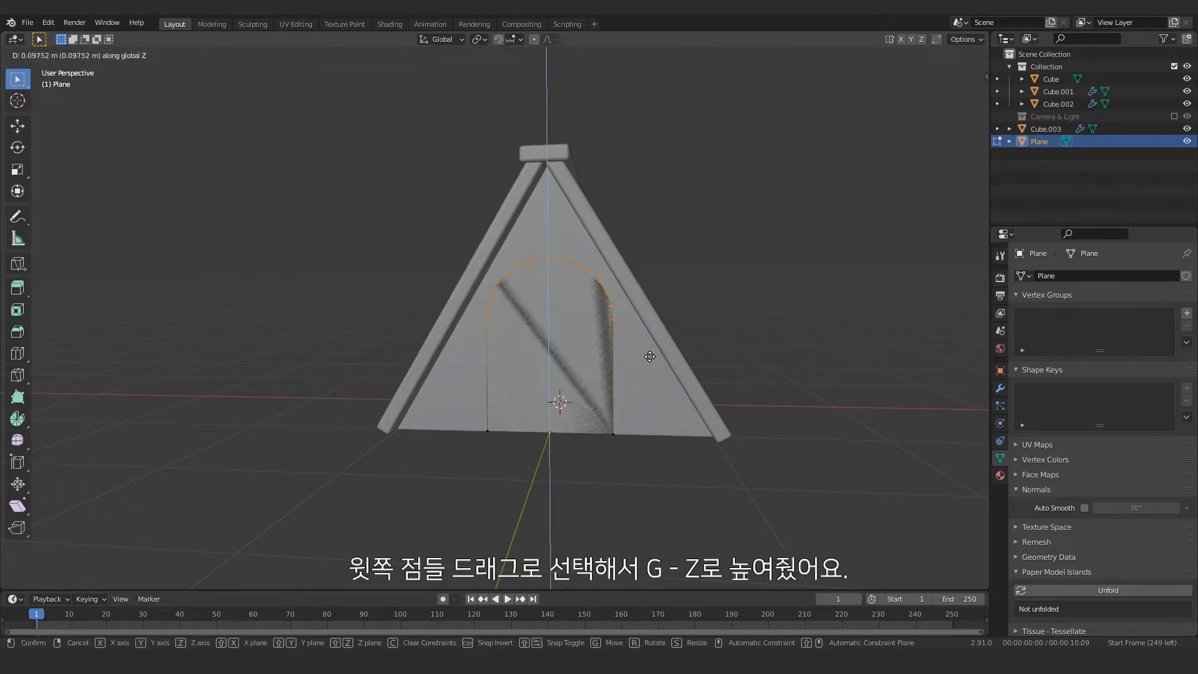
click(650, 356)
Step: Inset the door face by about 0.12 m to create a surrounding frame
middle_drag(741, 357, 571, 330)
key(3)
click(571, 330)
key(i)
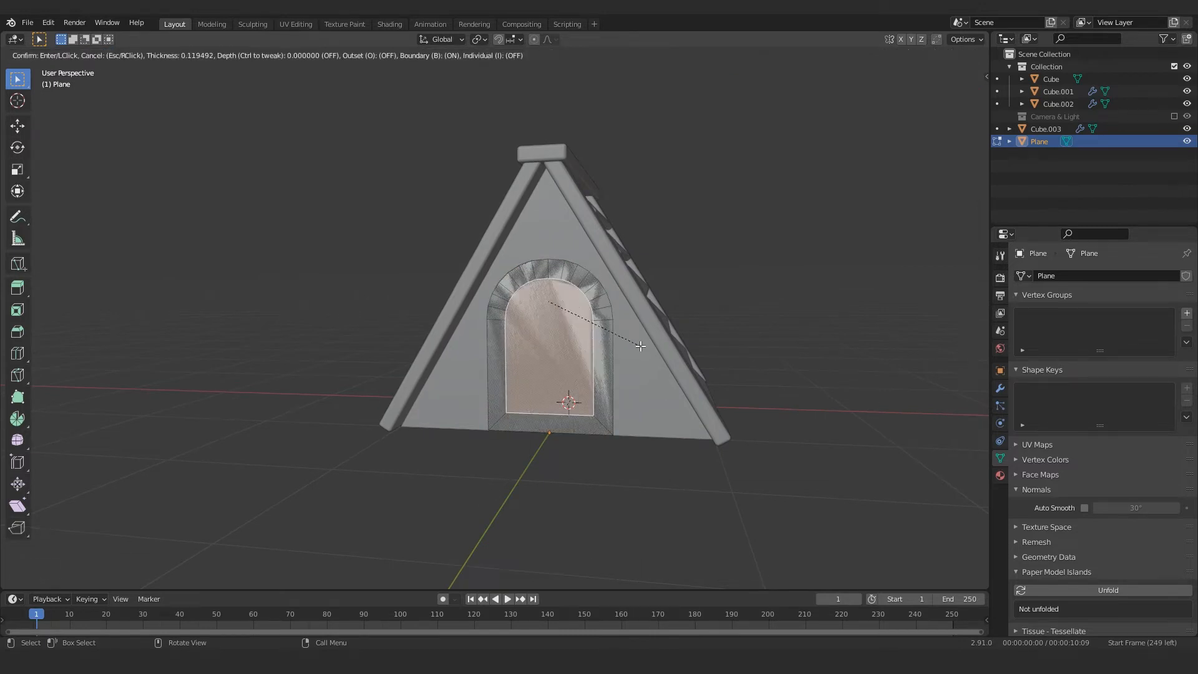
click(641, 346)
Step: Separate the selected inner door face from the frame into its own object
middle_drag(640, 346, 568, 334)
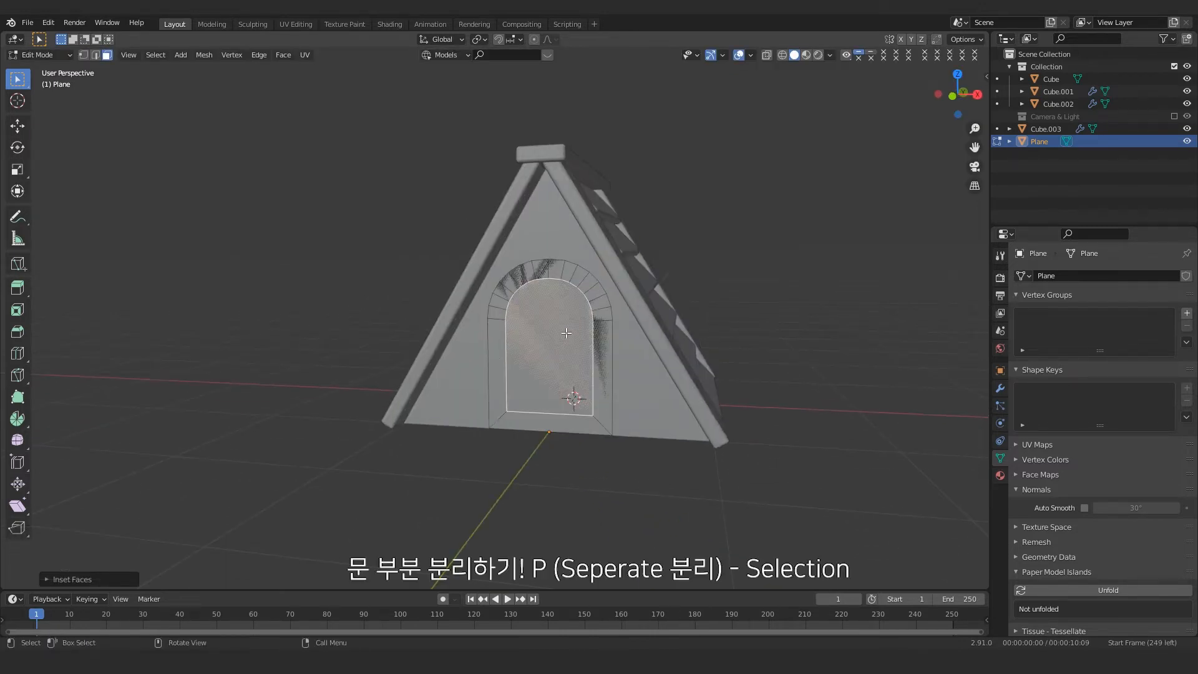
key(p)
click(567, 332)
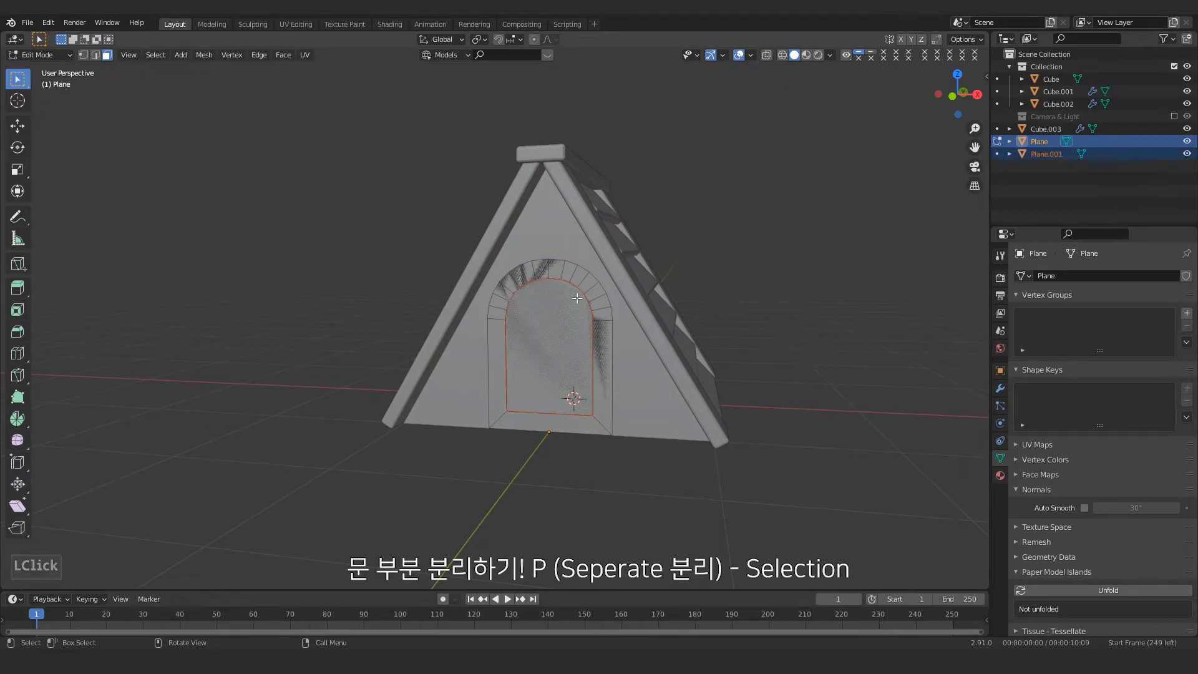
Step: Select all faces of the door frame object and extrude them about 0.14 m outward from the tent's front
key(Tab)
click(544, 265)
key(Tab)
key(a)
click(577, 236)
middle_drag(617, 289, 590, 337)
key(e)
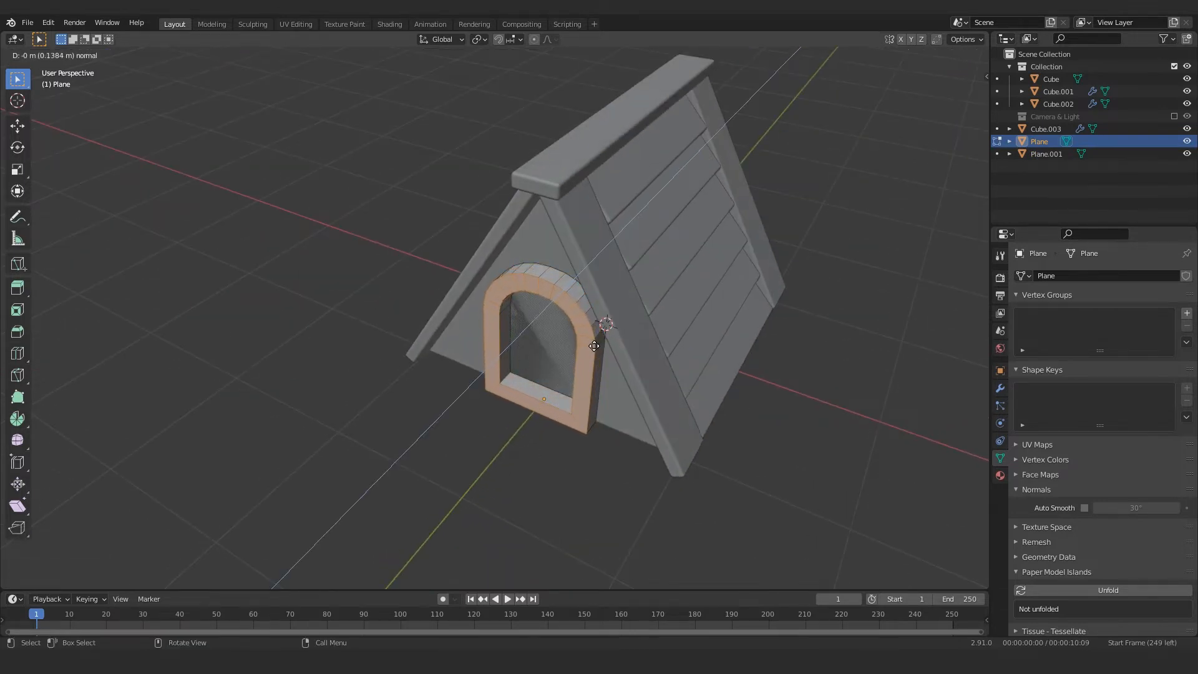
click(593, 347)
middle_drag(593, 347, 546, 341)
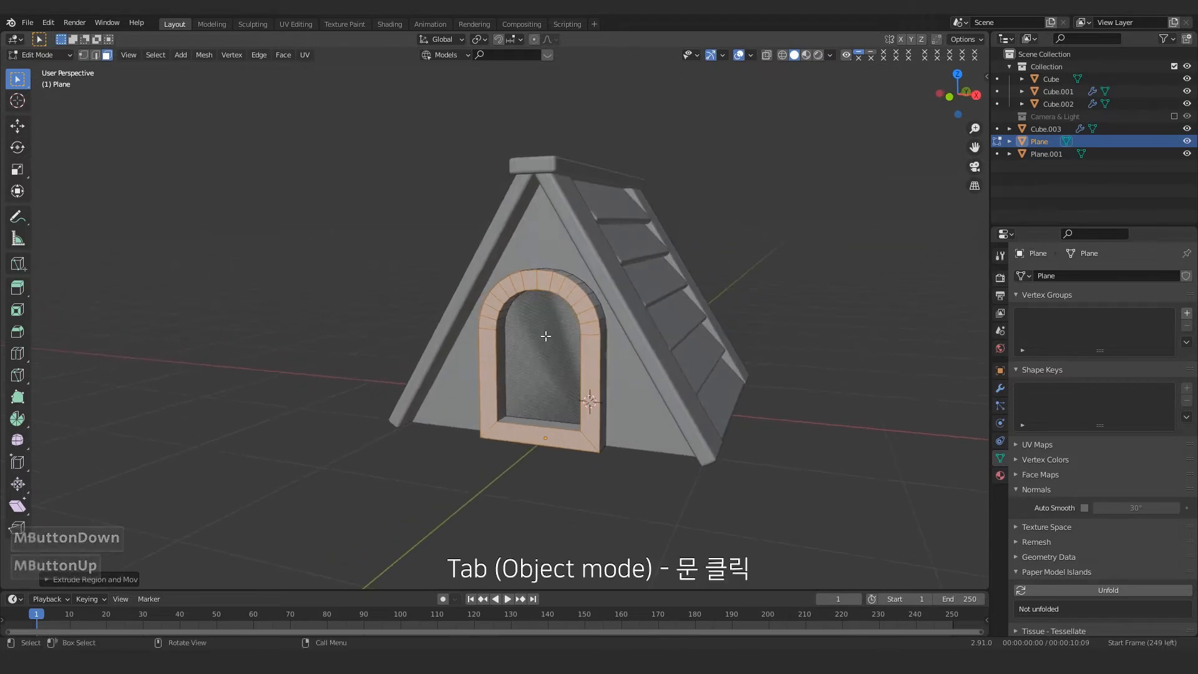
Step: Select the inner door panel in Object Mode and isolate it in local view
key(Tab)
click(547, 342)
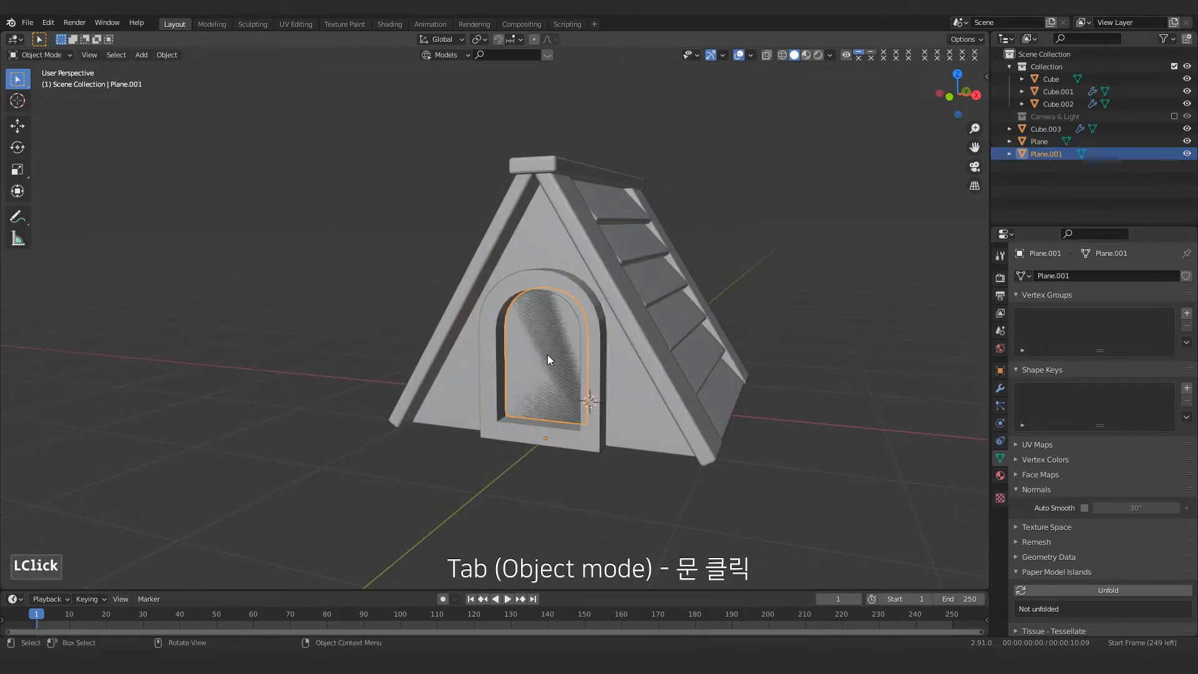
scroll(550, 344, up, 2)
middle_drag(565, 342, 578, 346)
key(KP_Divide)
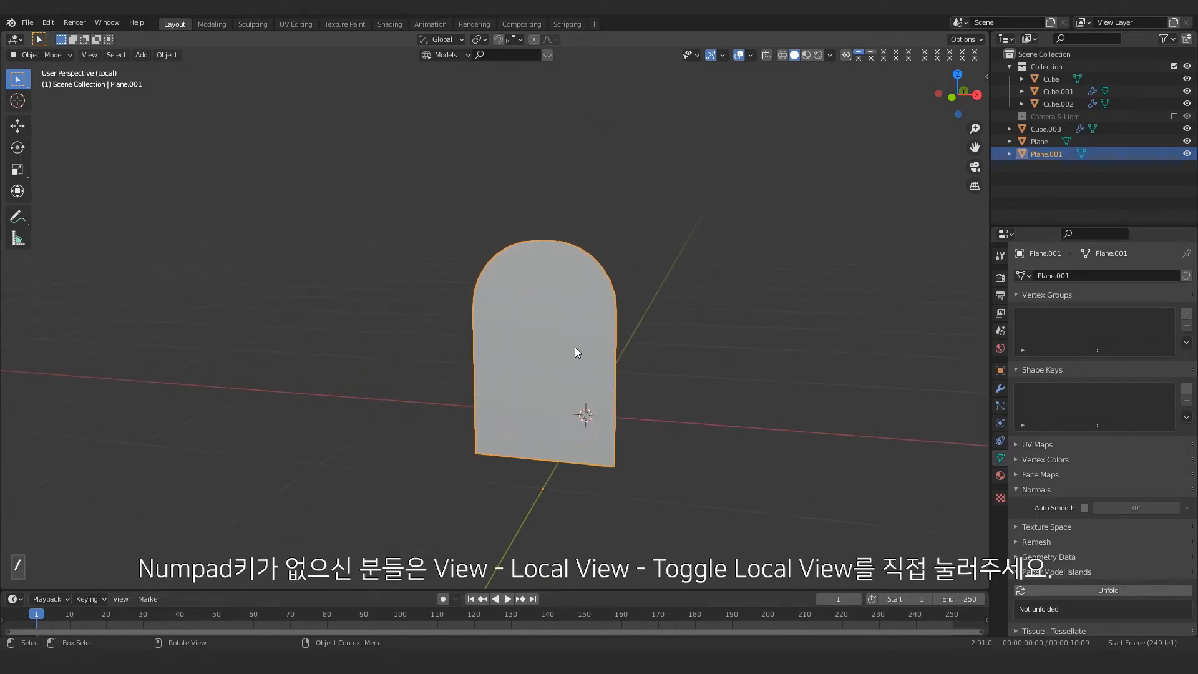
scroll(579, 328, down, 2)
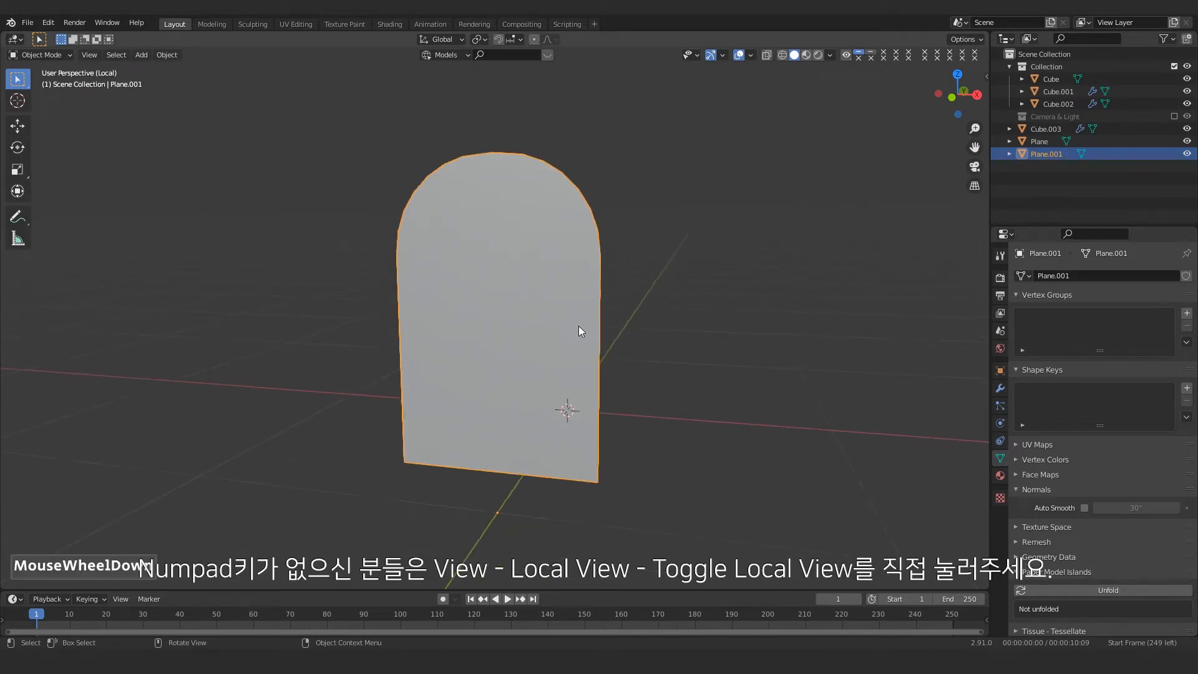
Step: Divide the door panel's bottom edge into five equal parts with a four-cut loop cut
key(Tab)
middle_drag(543, 337, 463, 407)
drag(360, 443, 659, 509)
middle_drag(598, 490, 573, 488)
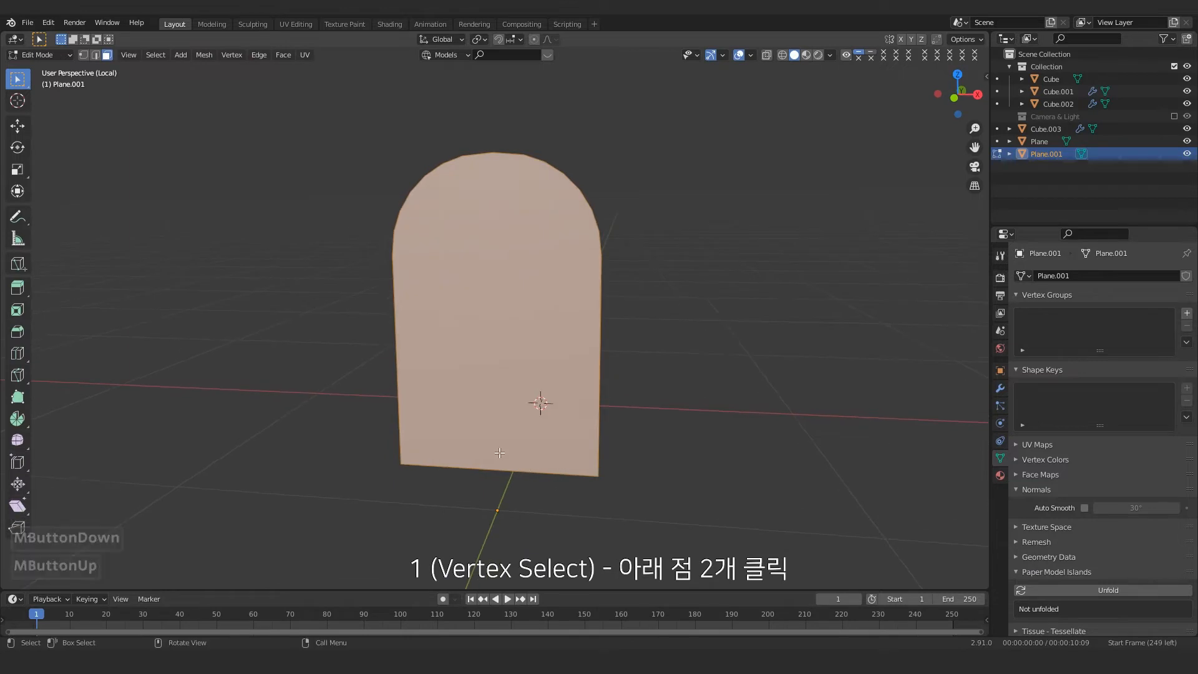
key(1)
drag(321, 433, 657, 511)
key(ctrl+r)
scroll(484, 461, up, 3)
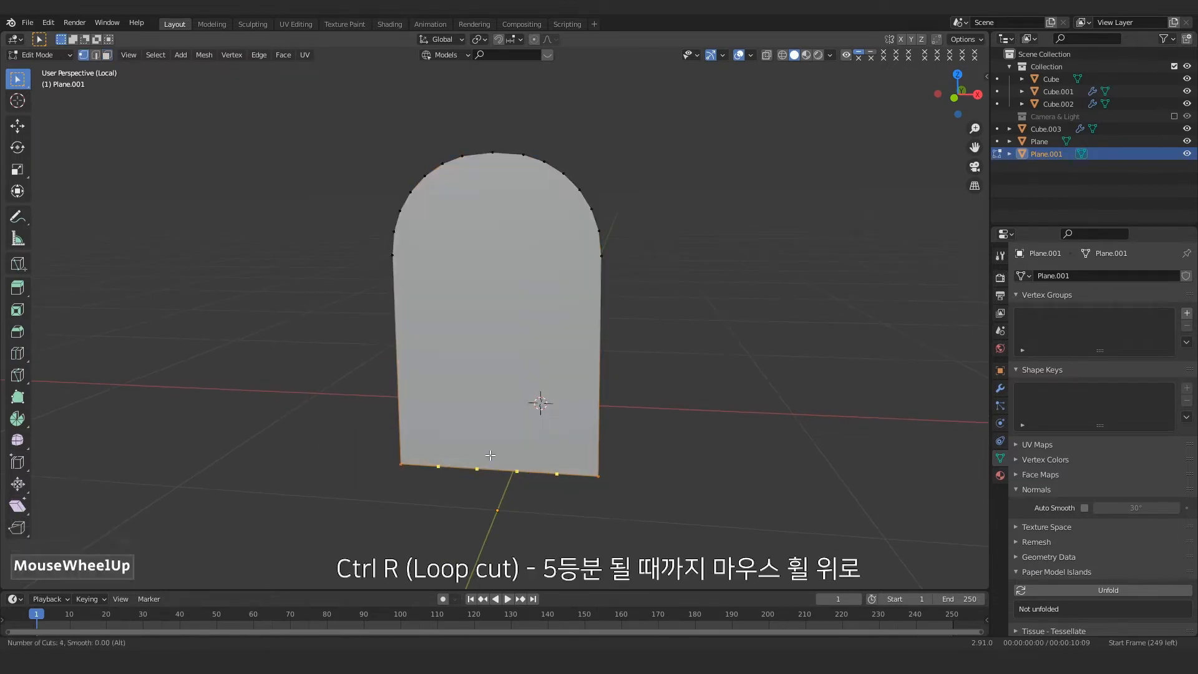
click(490, 455)
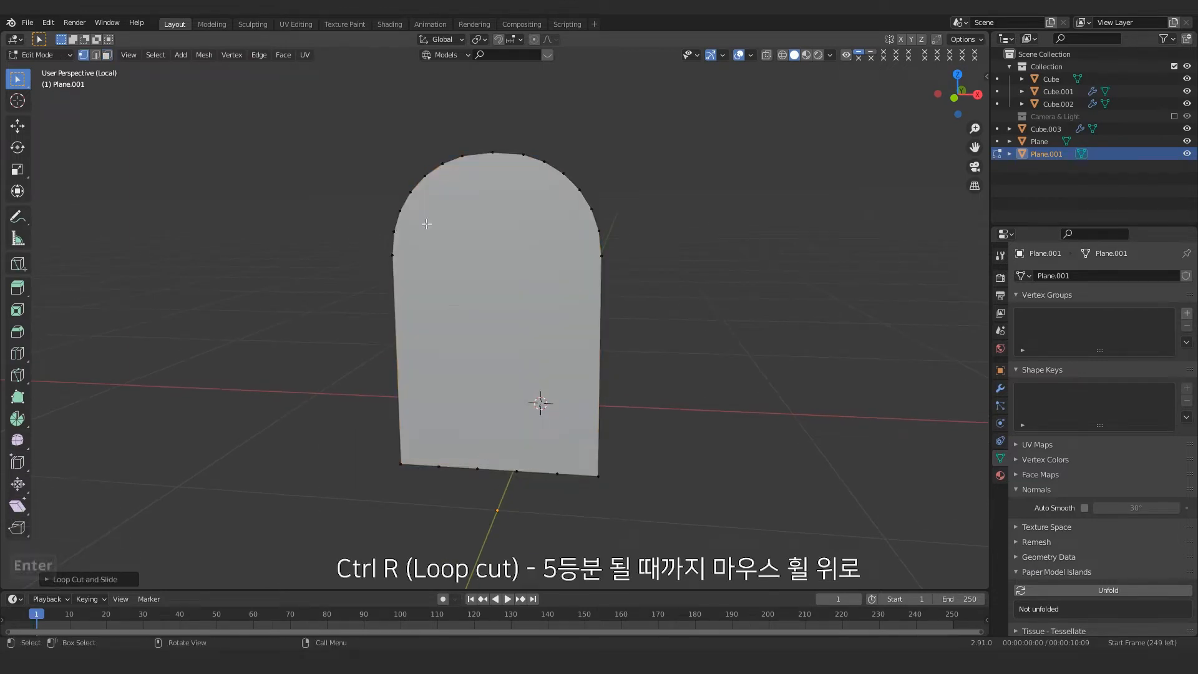
Step: Connect the two arch vertices beside the peak to the two middle bottom-edge vertices with vertex paths
middle_drag(492, 177, 463, 147)
drag(457, 147, 461, 201)
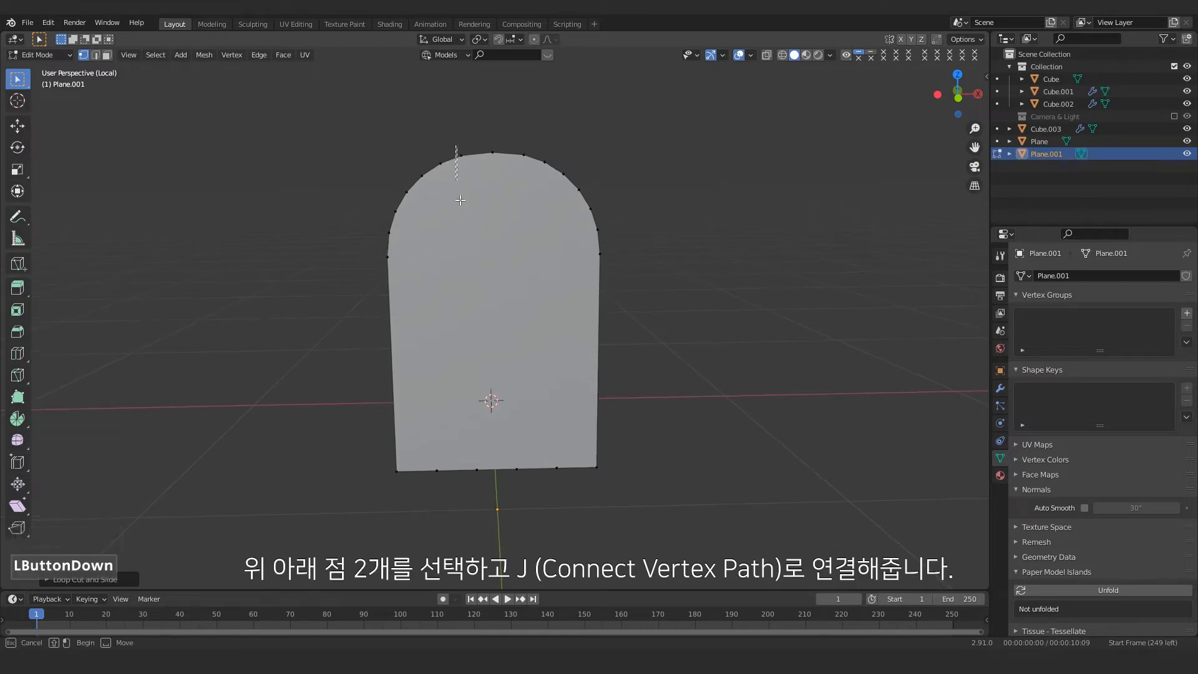
drag(483, 486, 483, 488)
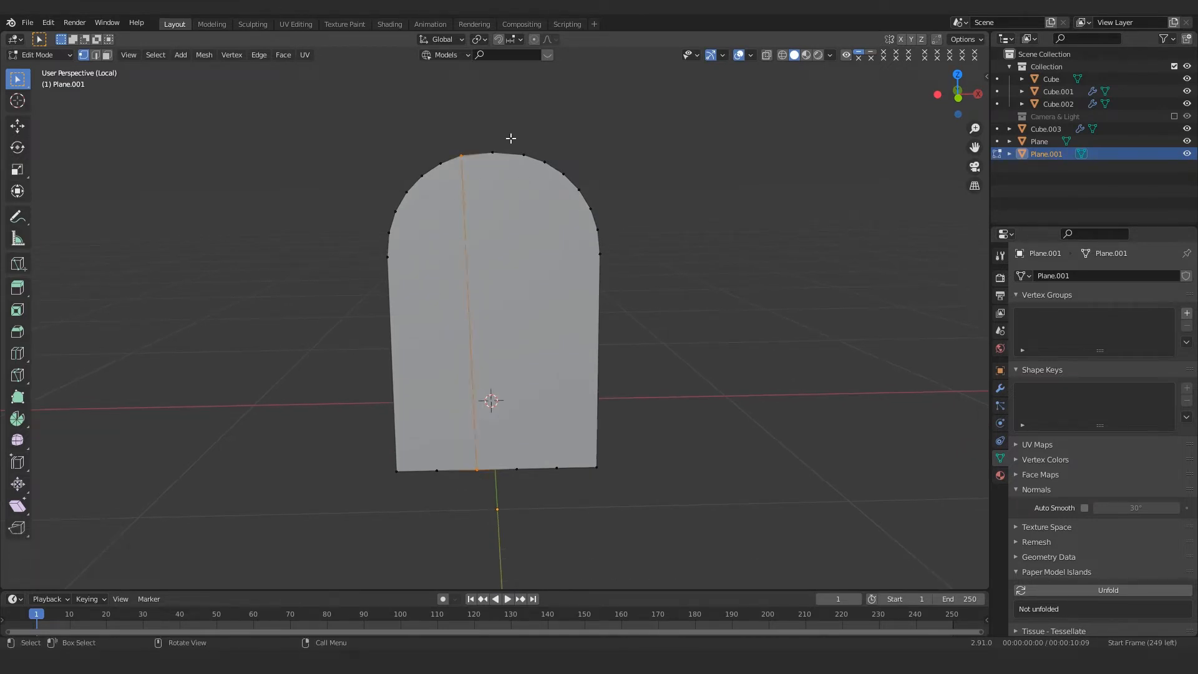
drag(510, 138, 531, 500)
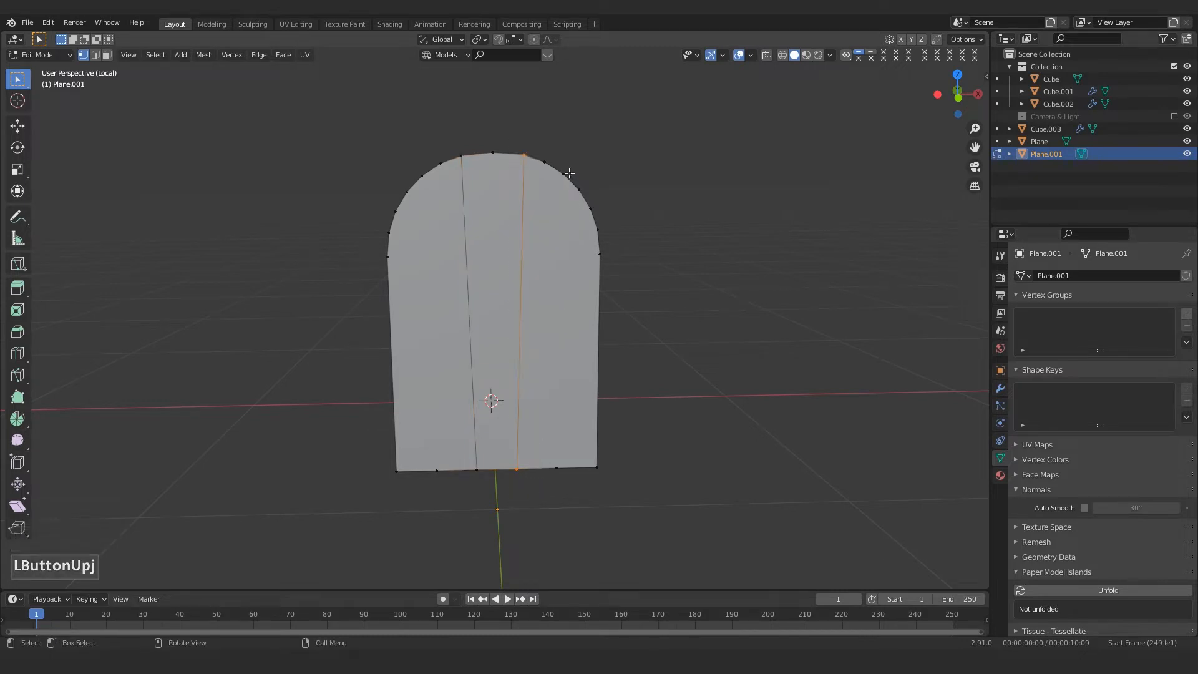
Step: Scale the two middle bottom-edge vertices apart along X by about 1.45 to make the door's plank lines parallel
drag(572, 161, 562, 295)
drag(561, 427, 560, 465)
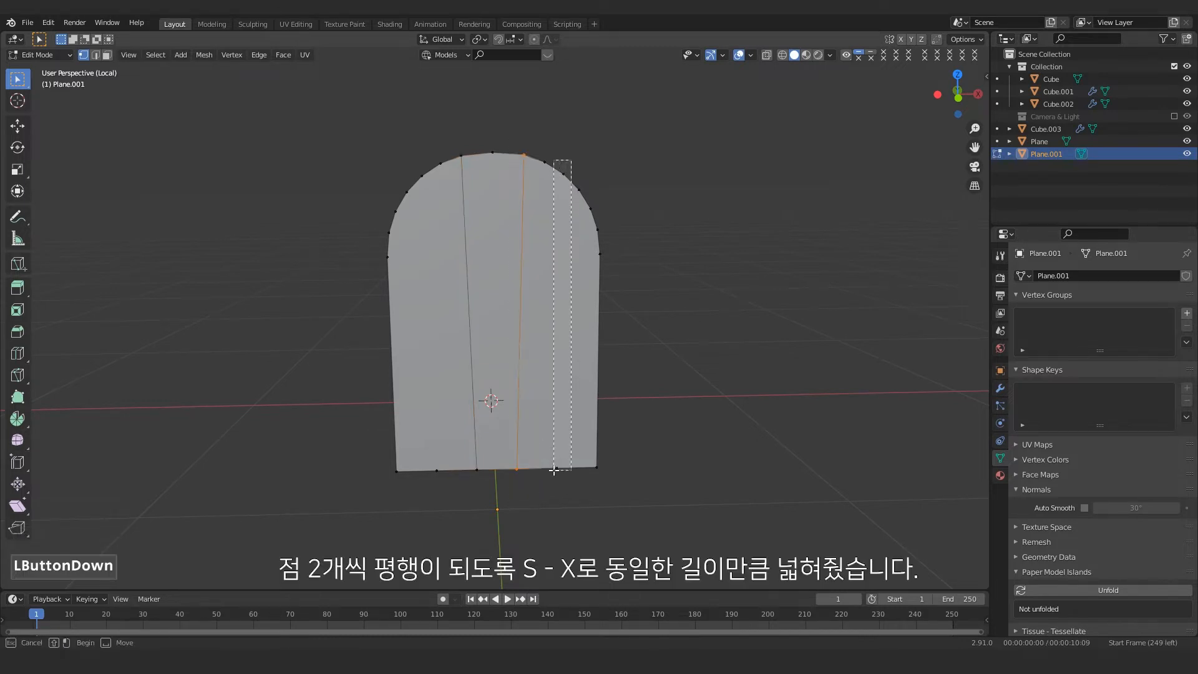
drag(465, 464, 538, 493)
key(s)
key(y)
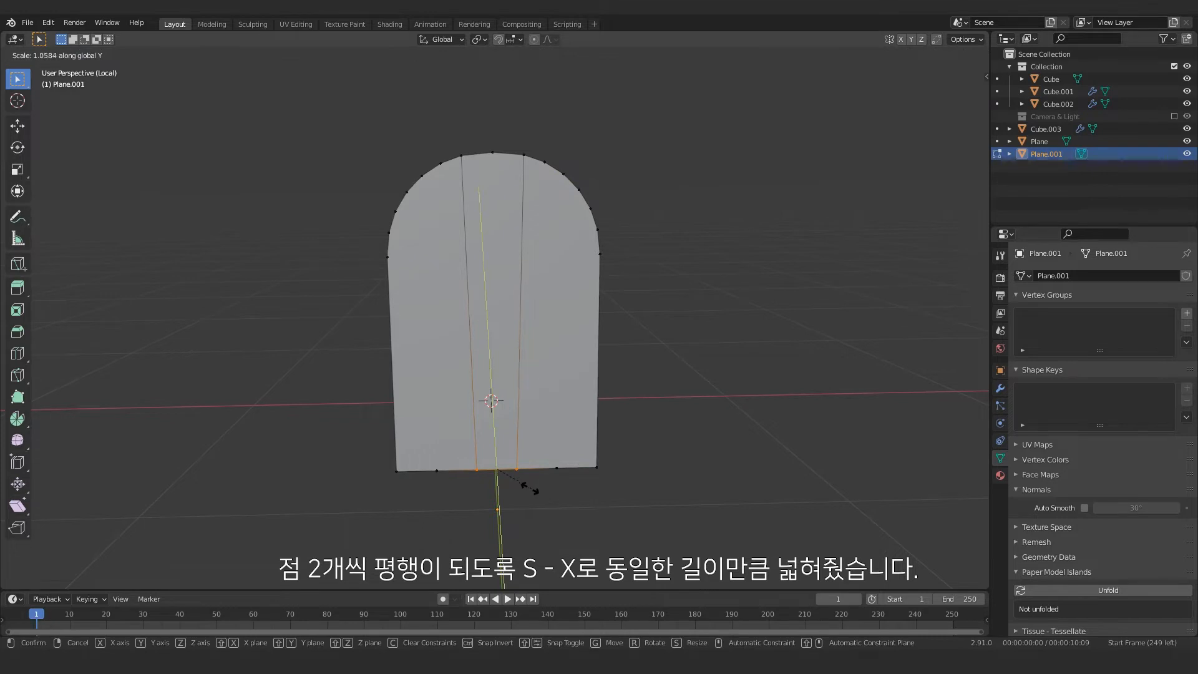
key(x)
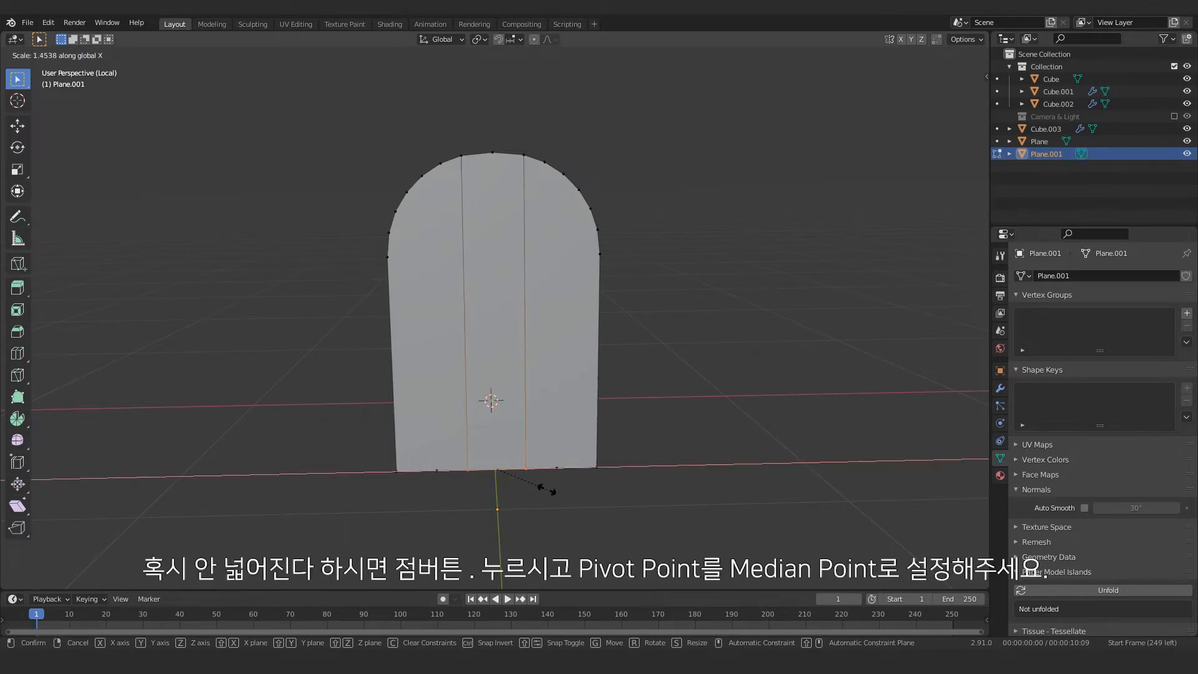
click(548, 489)
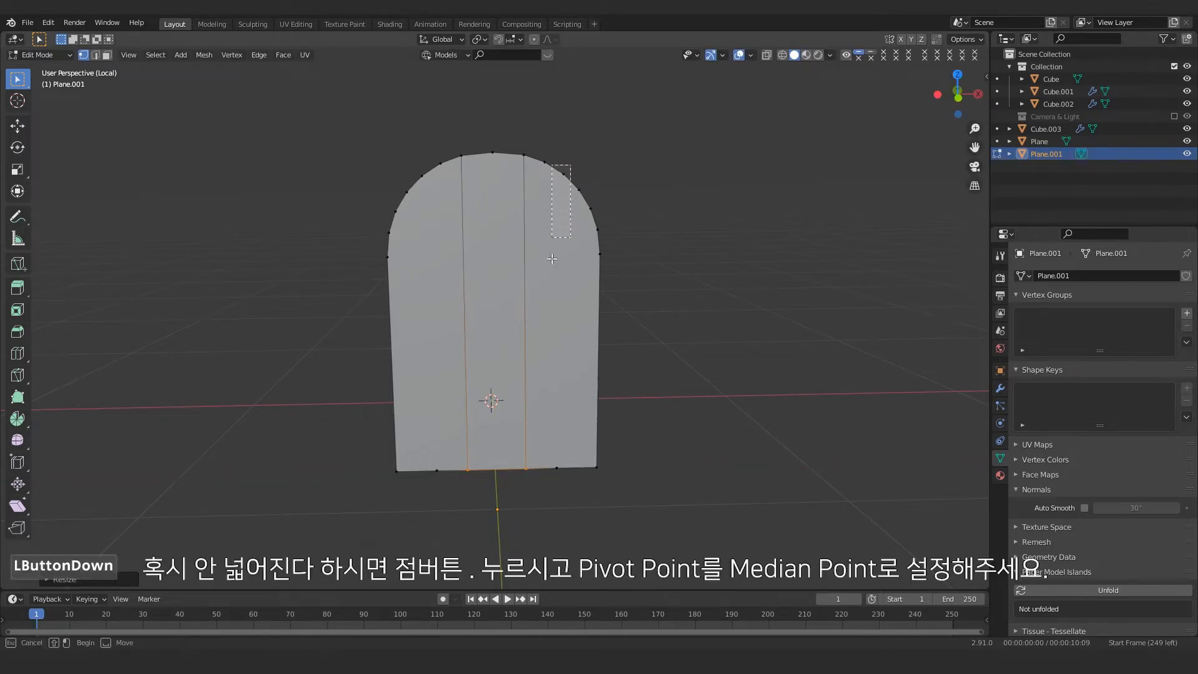
Step: Connect the outer arch vertices to the two outer bottom-edge vertices, then scale those bottom vertices apart along X by about 1.1
drag(552, 258, 551, 493)
click(436, 481)
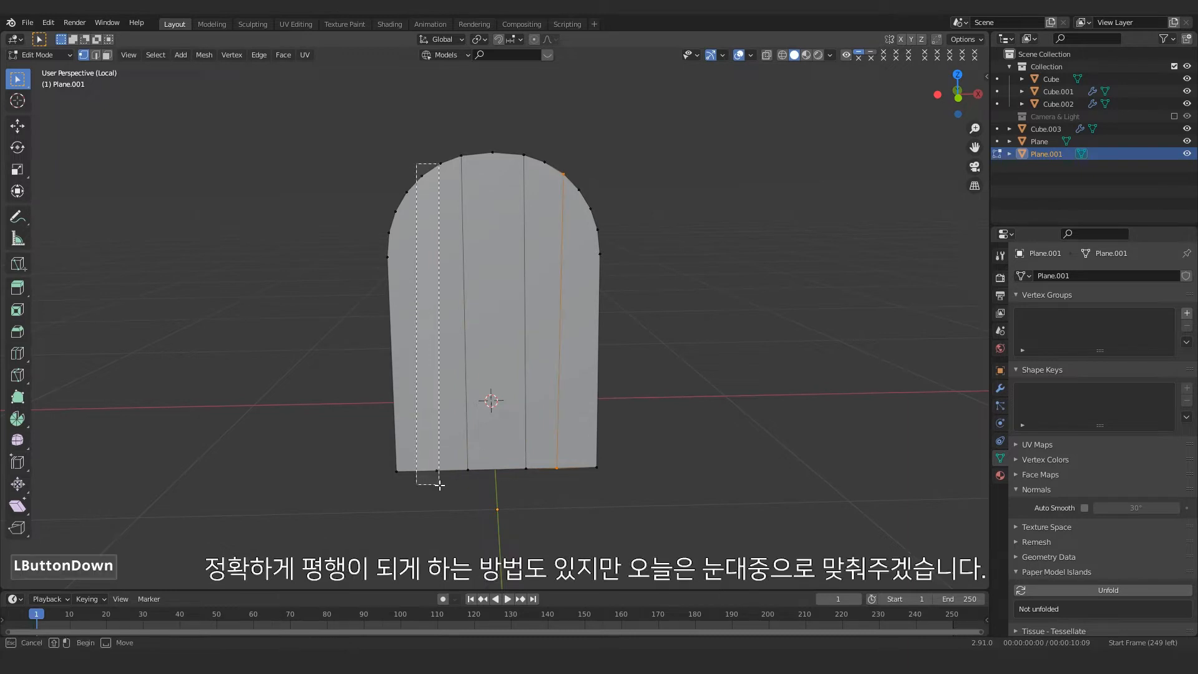
shift+drag(564, 492, 548, 465)
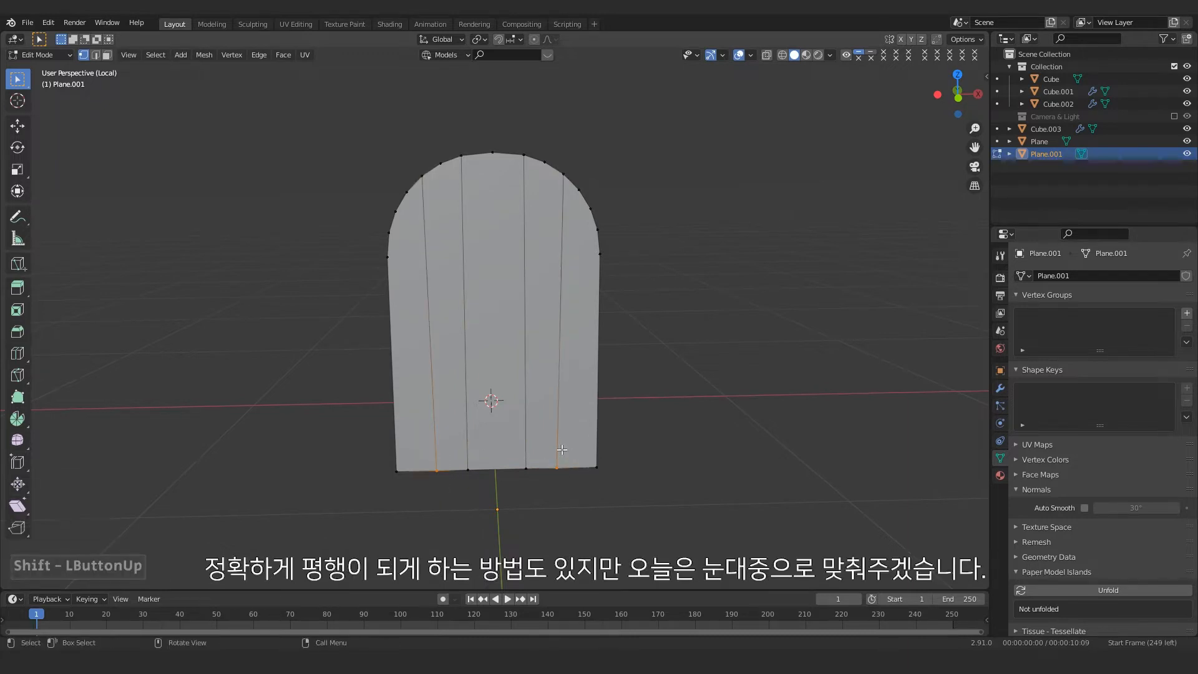
key(s)
key(y)
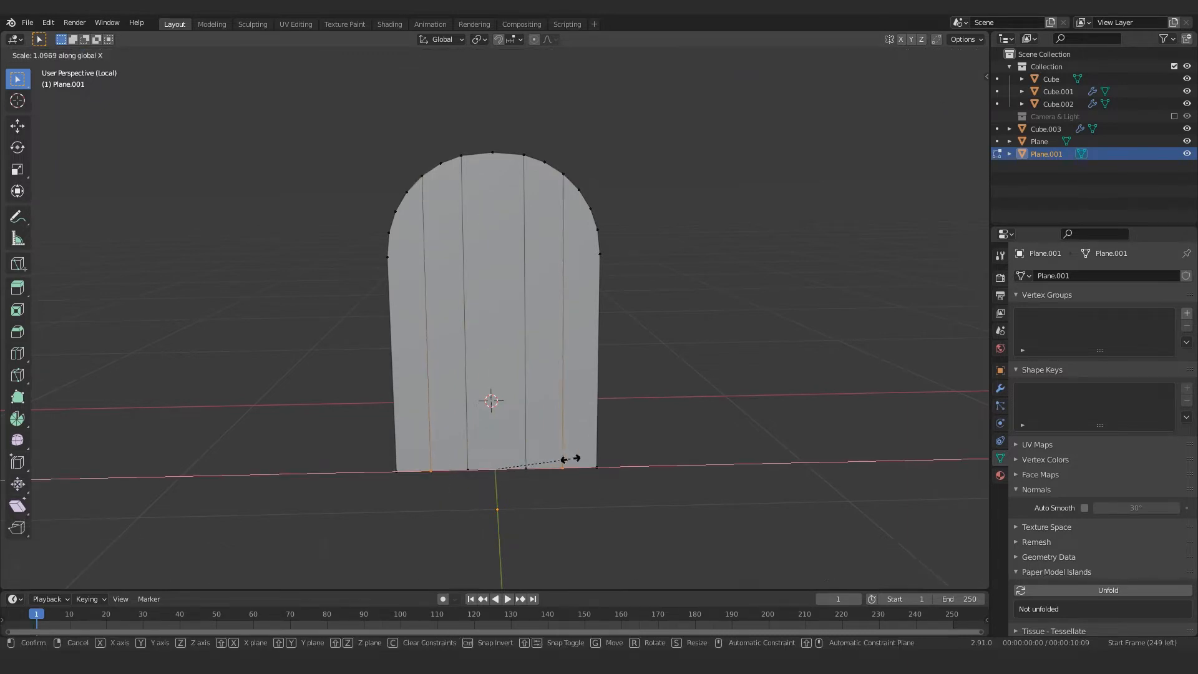
click(570, 460)
Step: Narrow the door's middle plank face by scaling it along X to about 0.87
middle_drag(624, 412, 666, 407)
key(3)
click(480, 277)
key(s)
key(y)
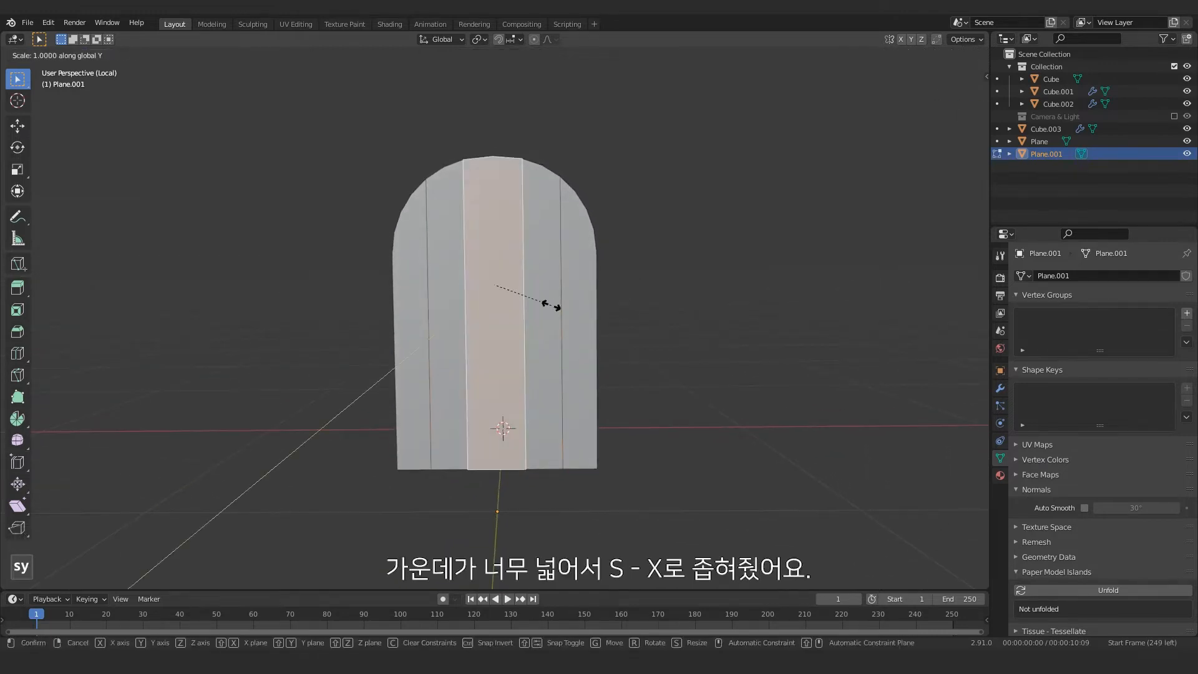
key(x)
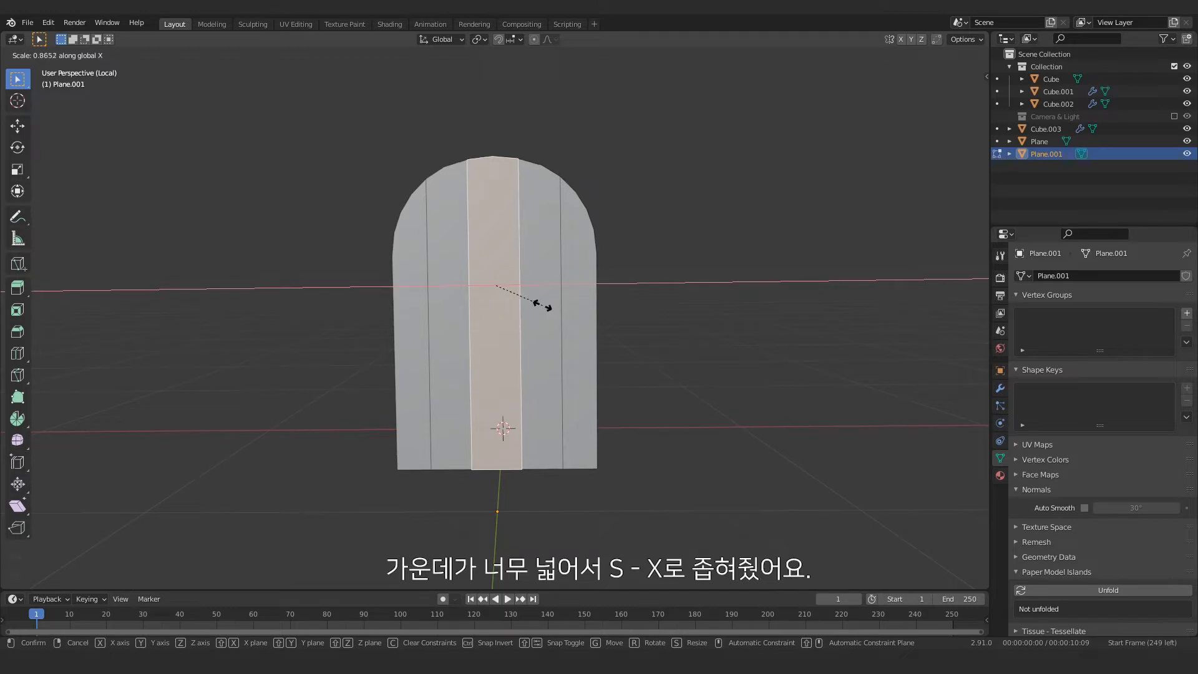
click(543, 307)
Step: Separate the second and fourth plank faces from the door panel into their own object
mouse_move(609, 347)
middle_down()
mouse_move(624, 367)
mouse_move(615, 362)
middle_up()
click(433, 304)
shift+click(541, 304)
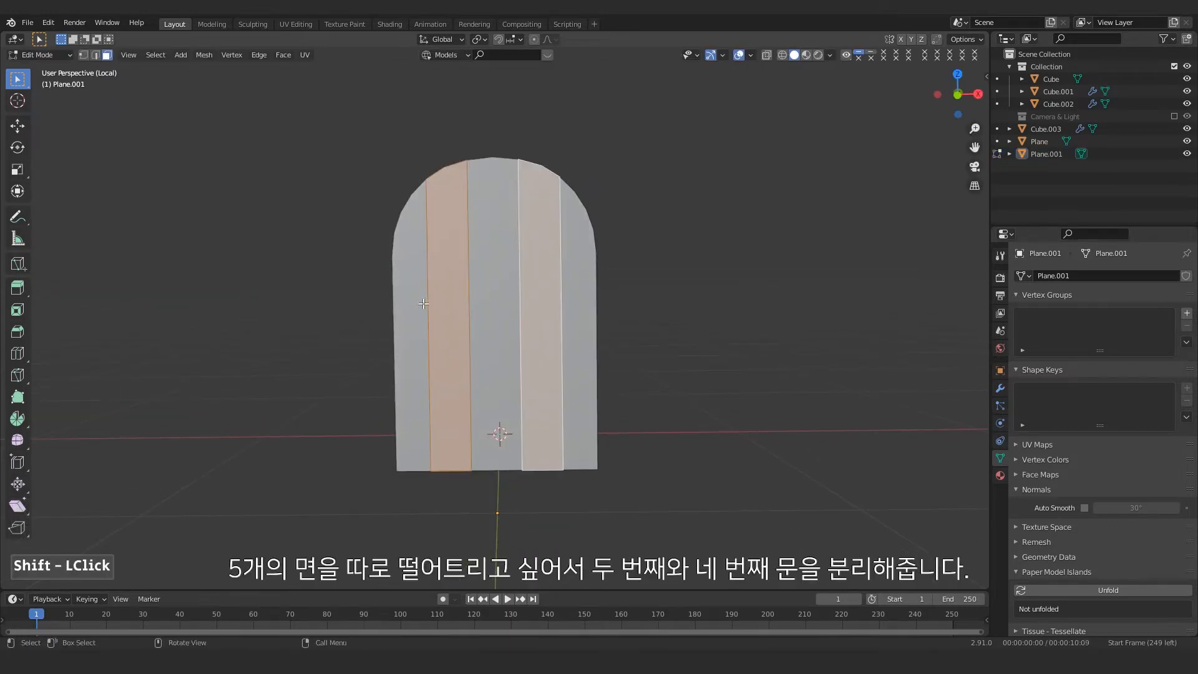
key(p)
click(480, 311)
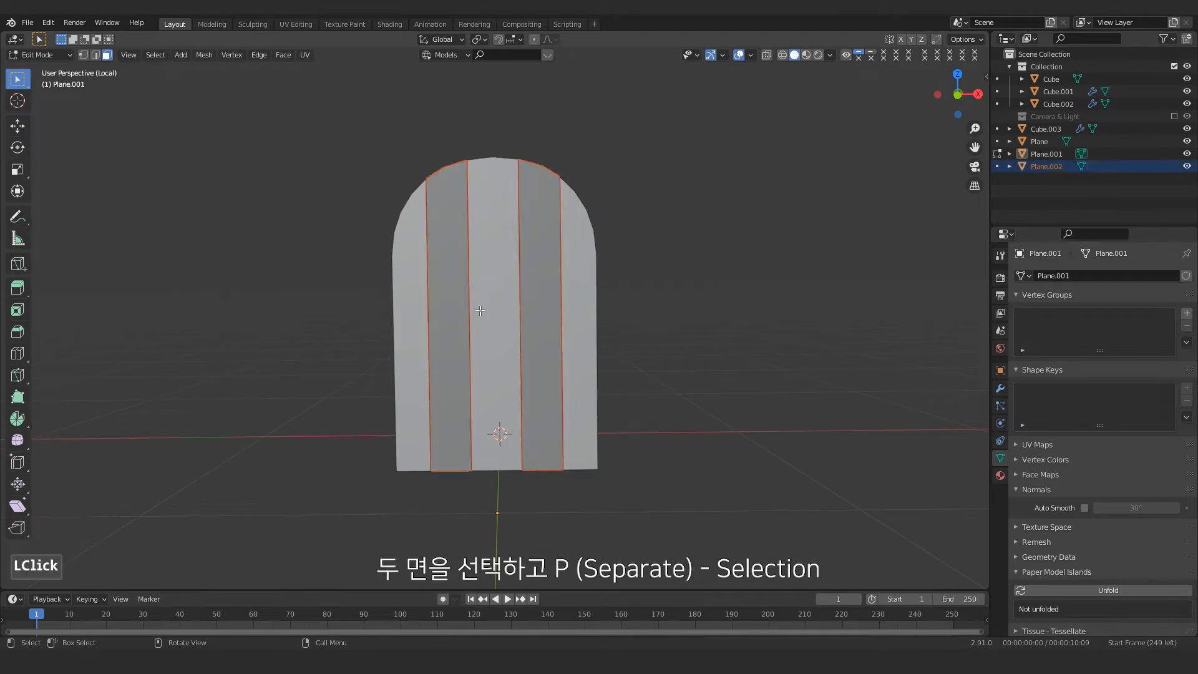
Step: Edit both door plank objects together and extrude all their faces outward to give the planks thickness
middle_drag(661, 303, 636, 327)
key(Tab)
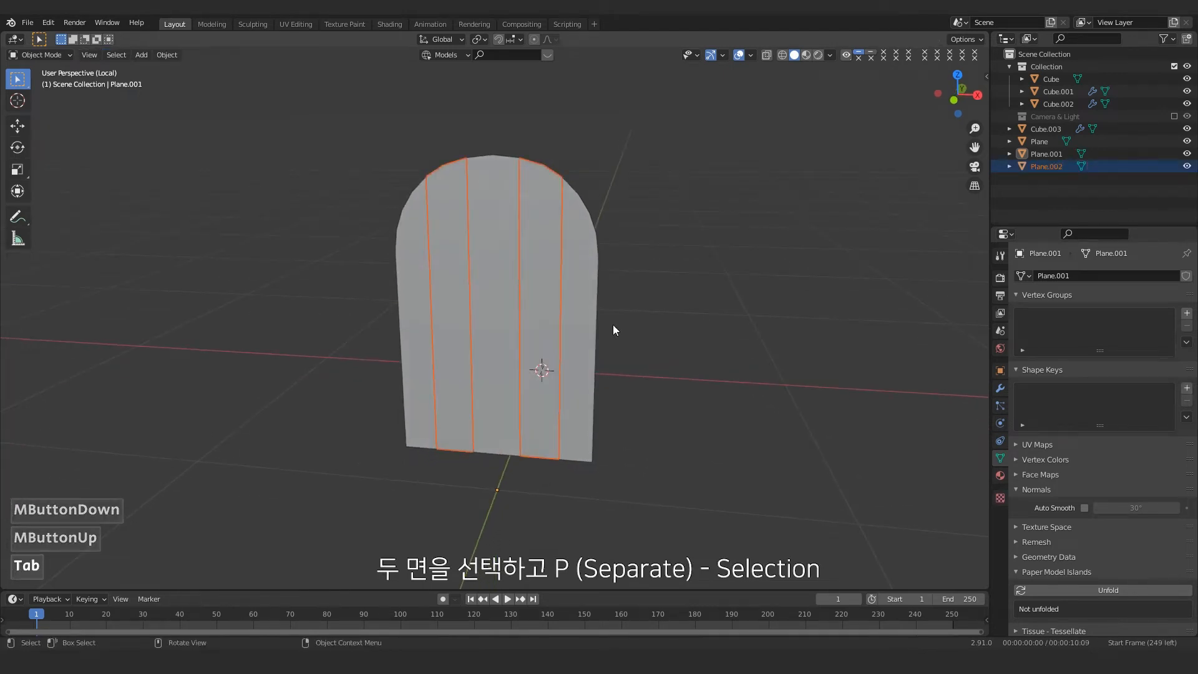
shift+click(417, 388)
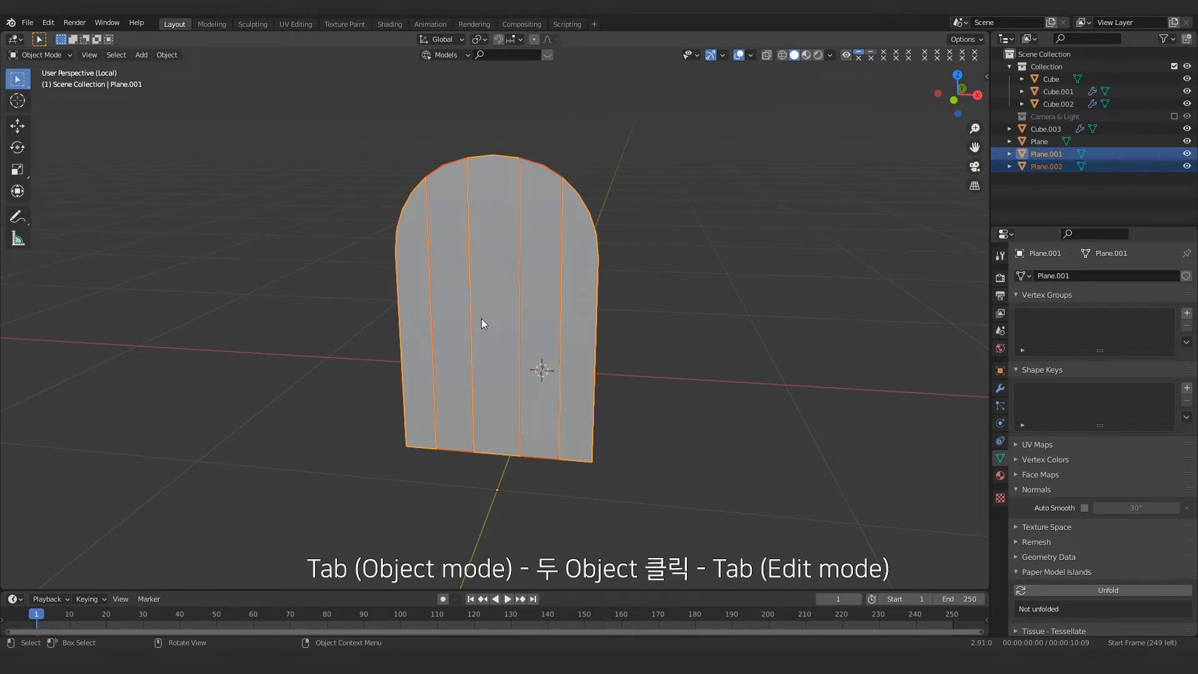
key(Tab)
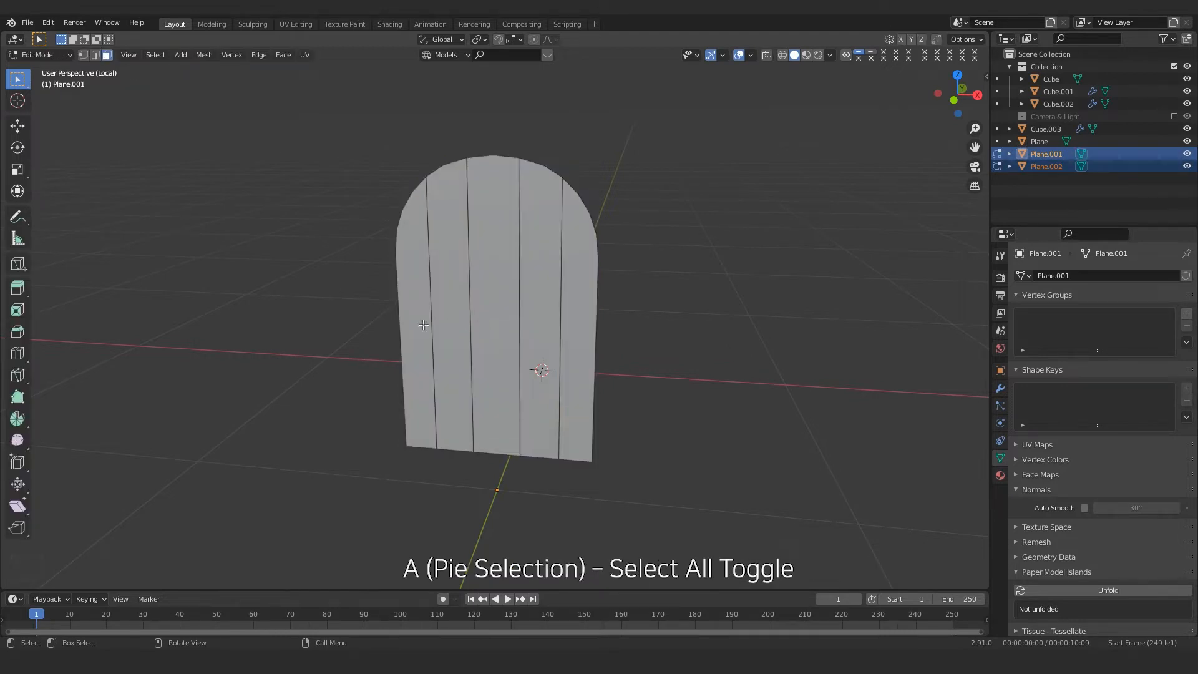
key(a)
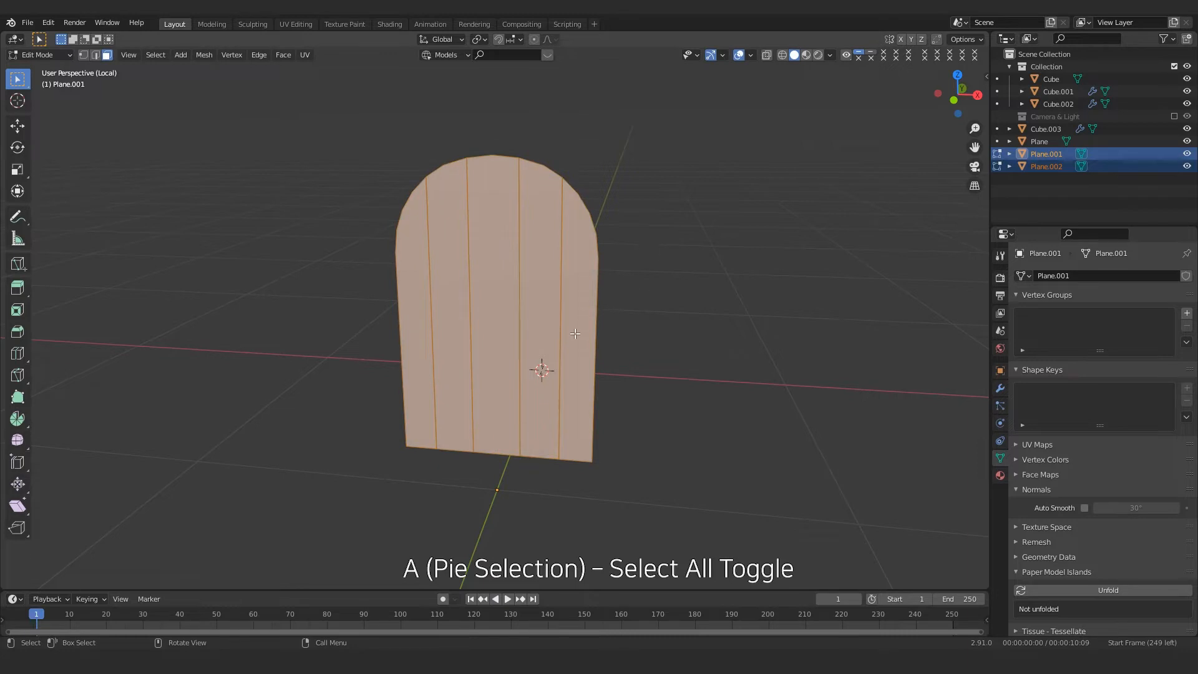
middle_drag(575, 334, 621, 321)
key(e)
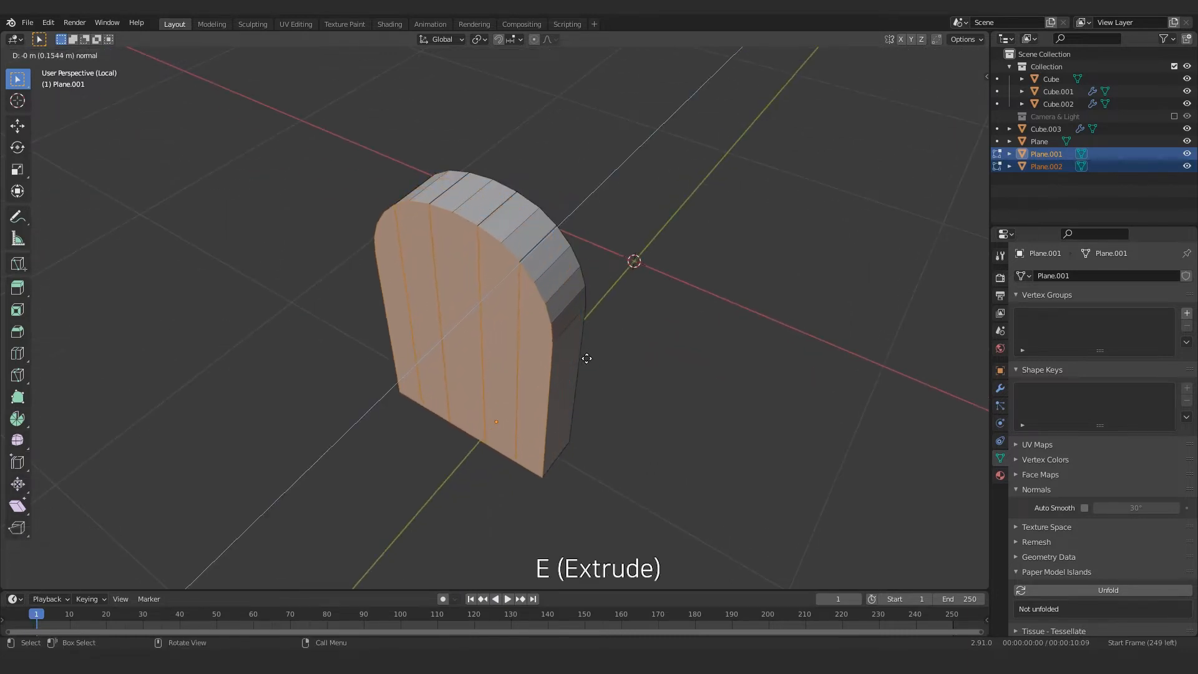
click(590, 365)
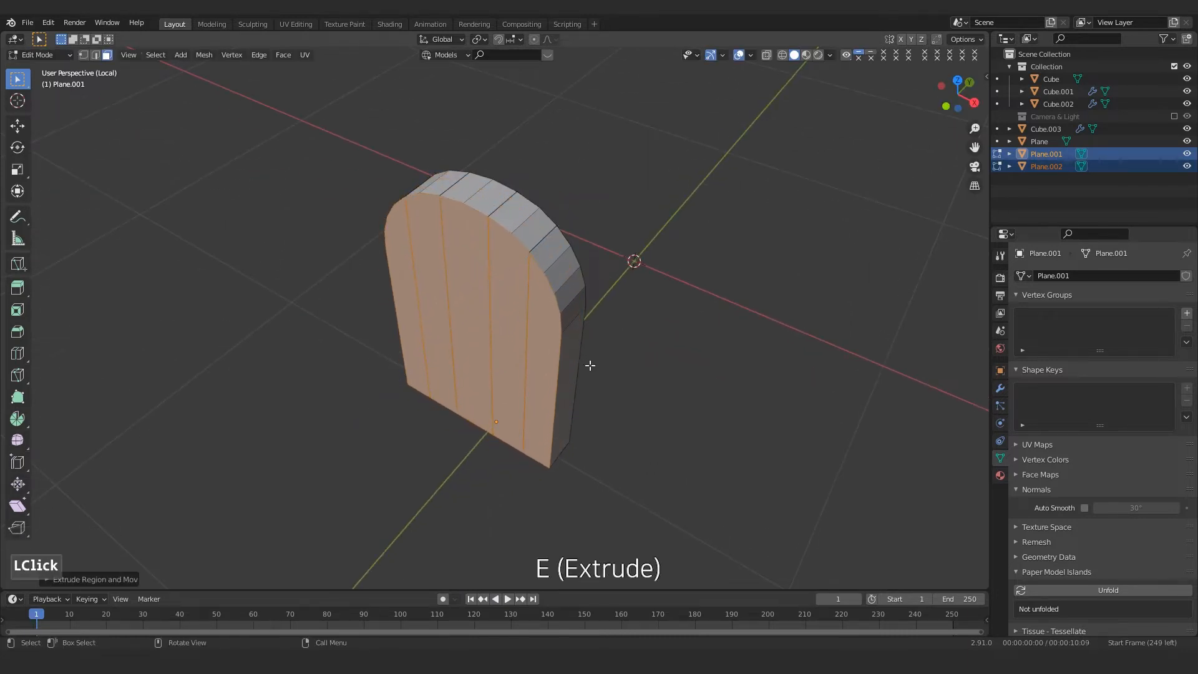
Step: Return to Object Mode and leave local view to bring back the rest of the tent
middle_drag(591, 365, 749, 354)
key(Tab)
click(447, 252)
middle_drag(447, 252, 488, 304)
click(435, 201)
click(390, 242)
click(430, 238)
click(385, 272)
click(368, 286)
key(KP_Divide)
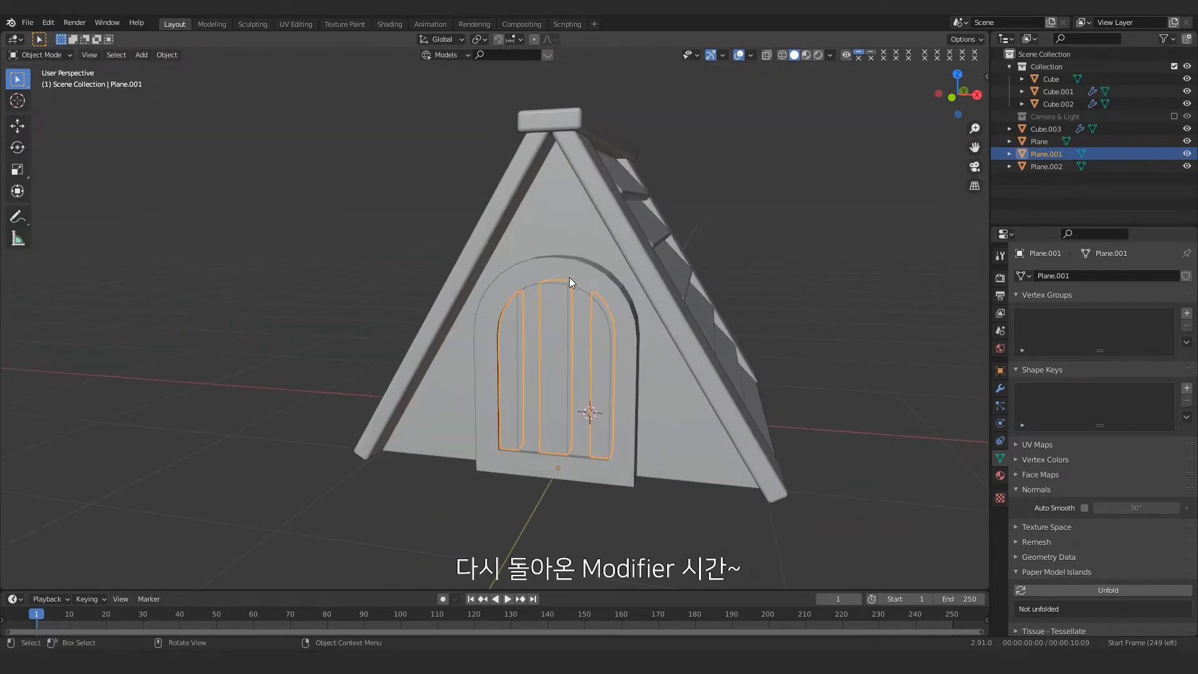
Step: Link the ridge board's modifiers to the door frame, both plank objects and the tent body
click(568, 302)
shift+click(540, 334)
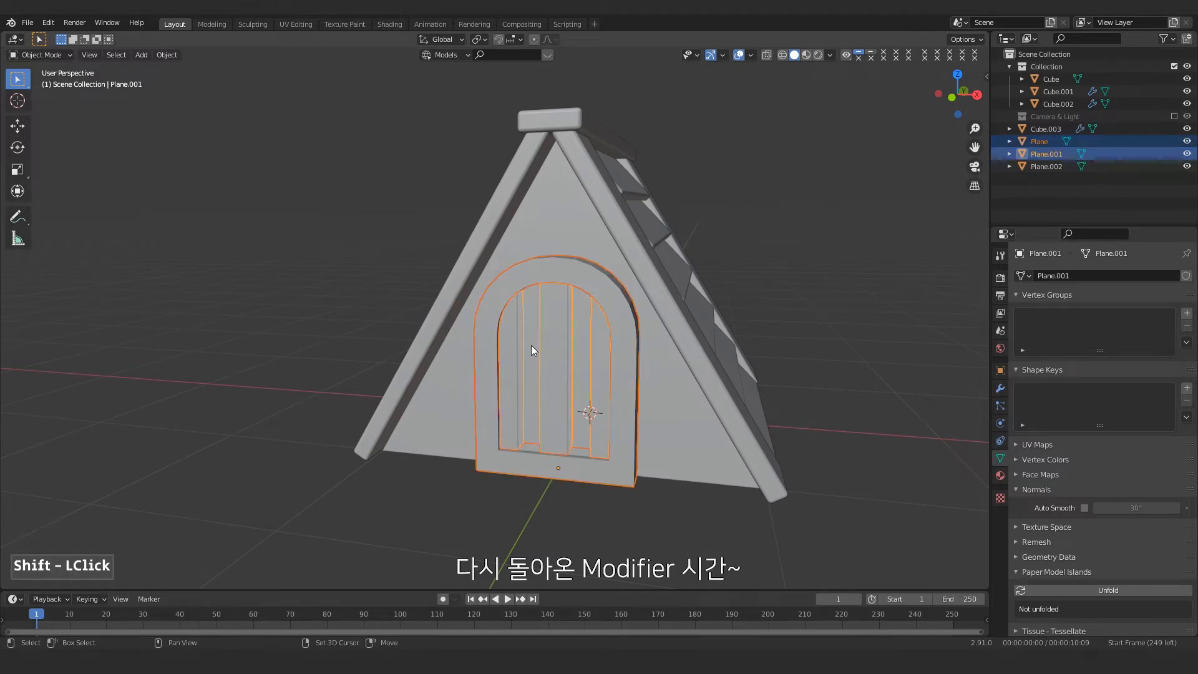
shift+click(530, 347)
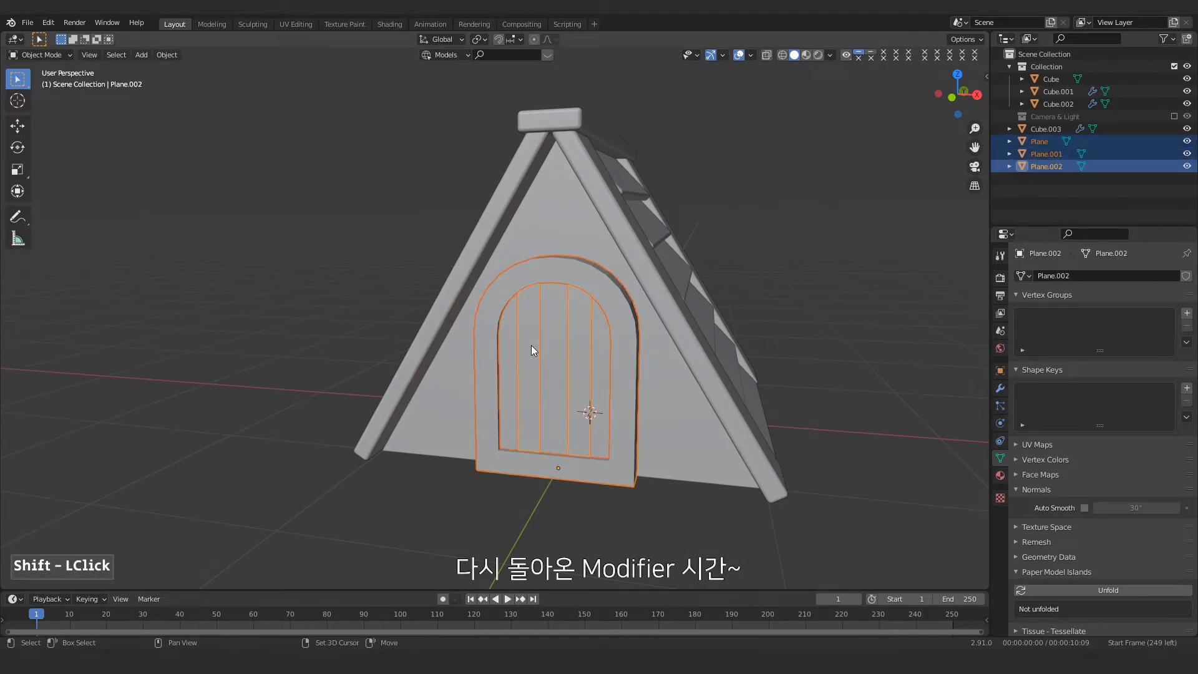
shift+click(549, 202)
shift+click(545, 121)
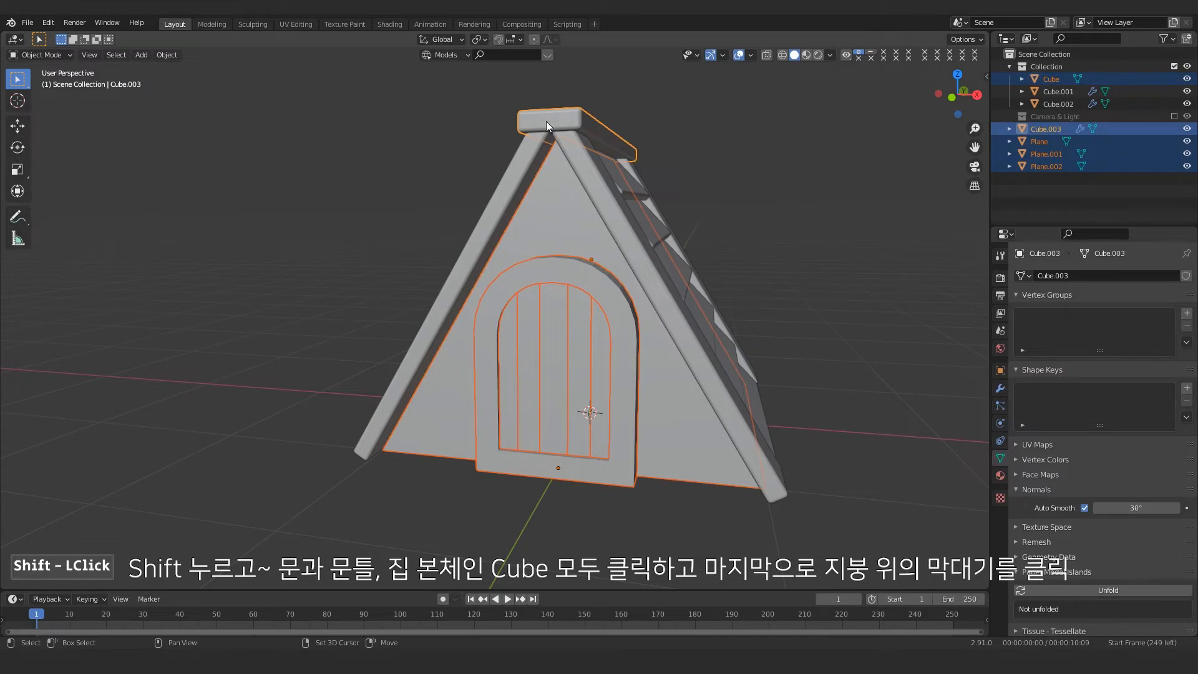
key(ctrl+l)
click(538, 196)
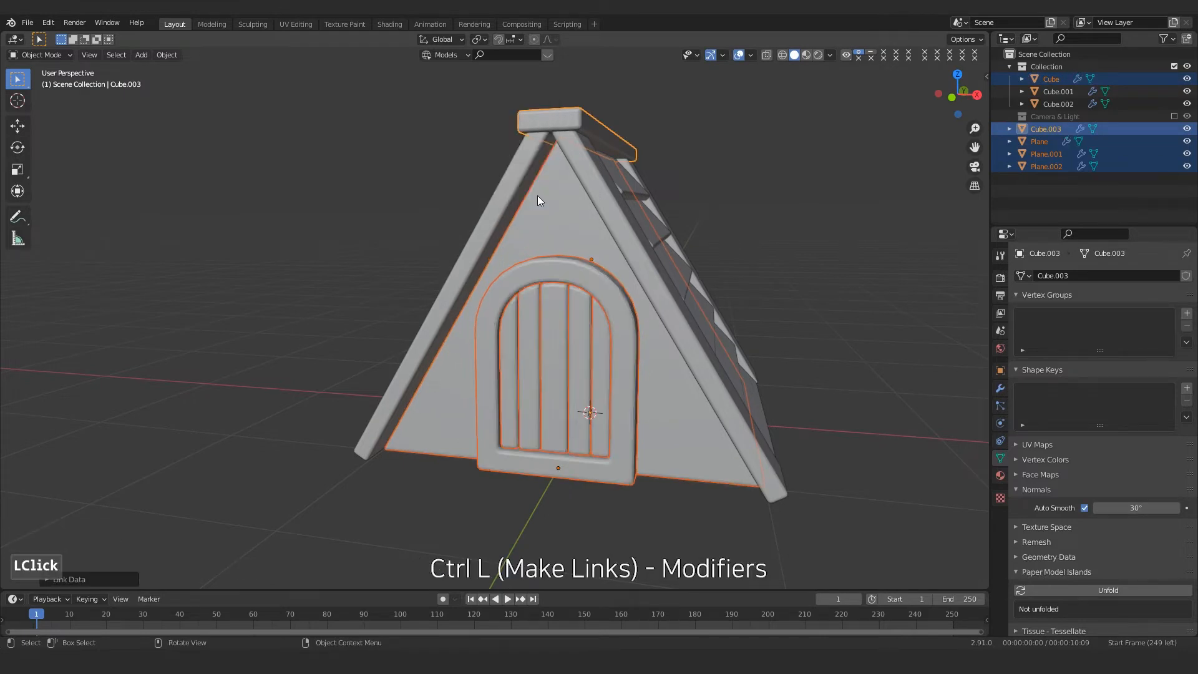
middle_drag(538, 196, 545, 319)
click(446, 528)
Step: Join the two door plank objects into a single object
middle_drag(468, 517, 549, 372)
click(547, 306)
shift+click(568, 300)
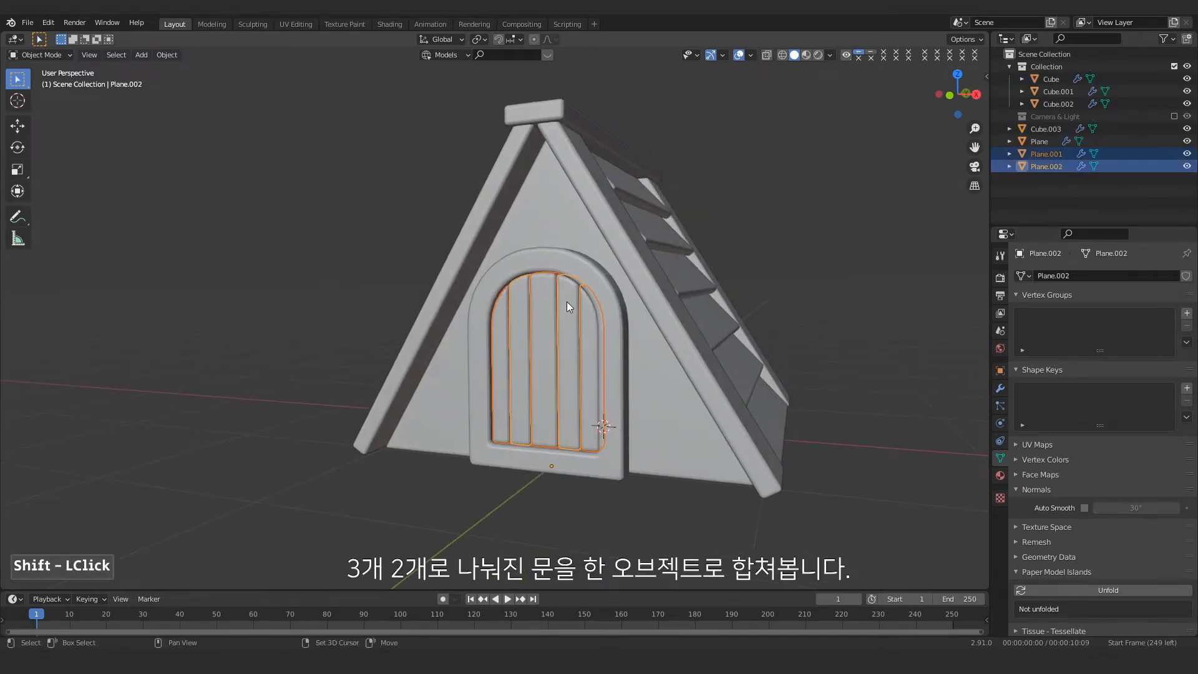
key(ctrl+j)
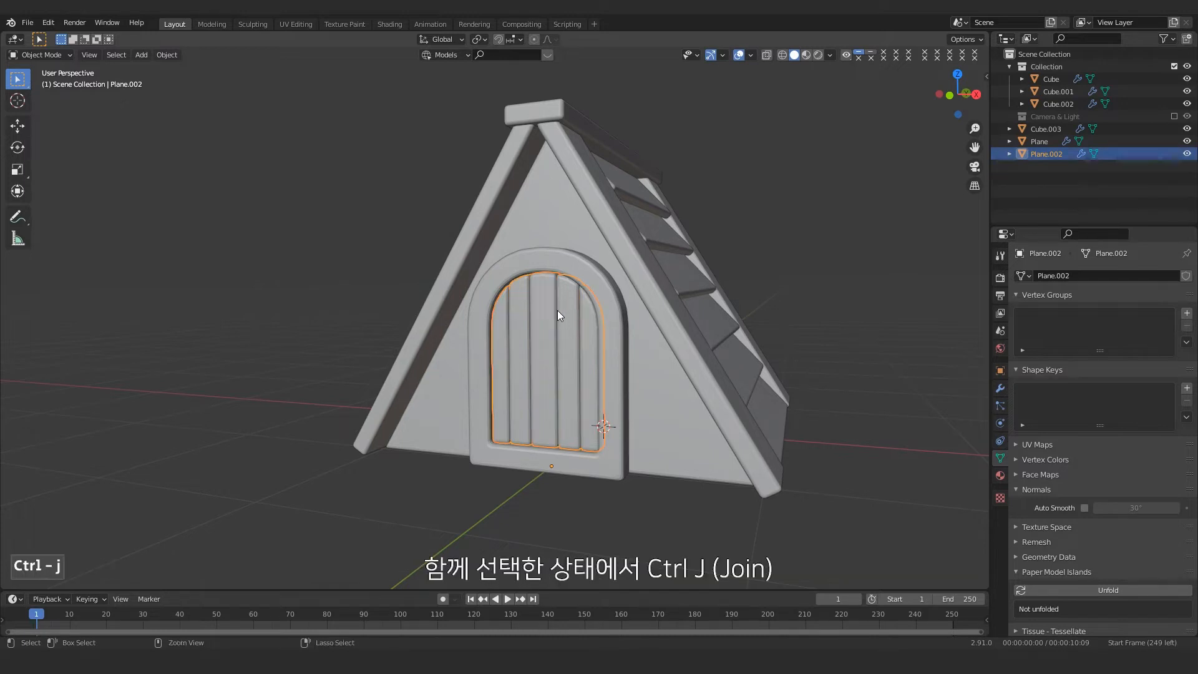
middle_drag(642, 357, 554, 365)
scroll(554, 365, up, 5)
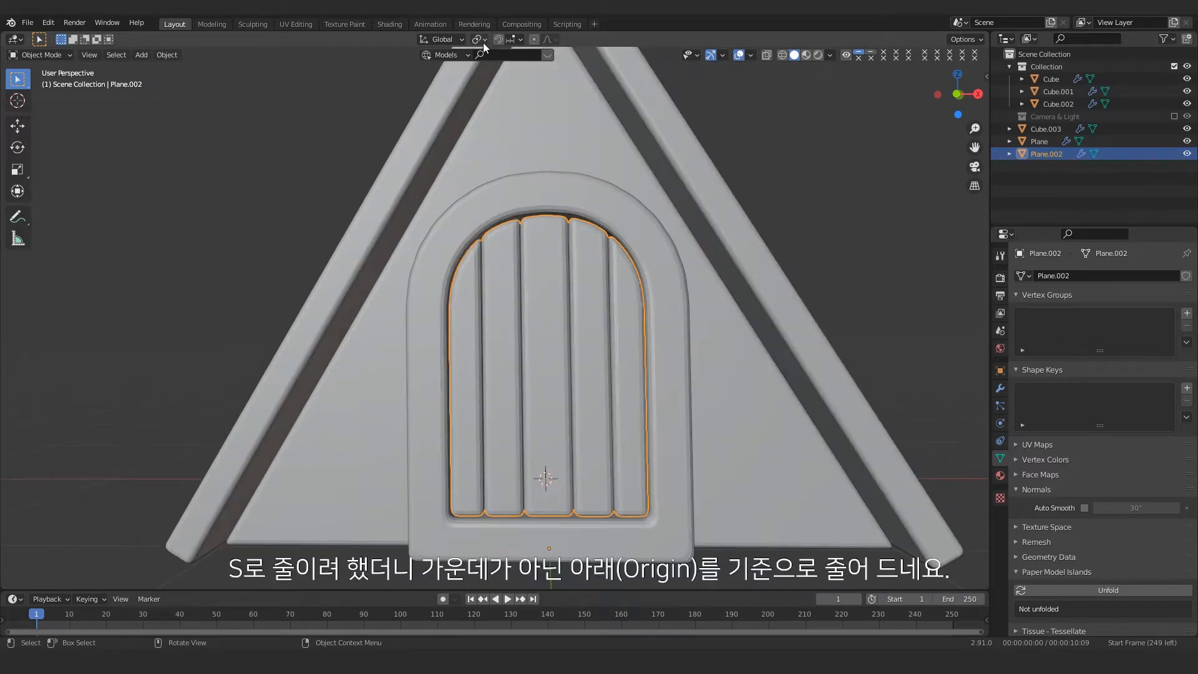
key(s)
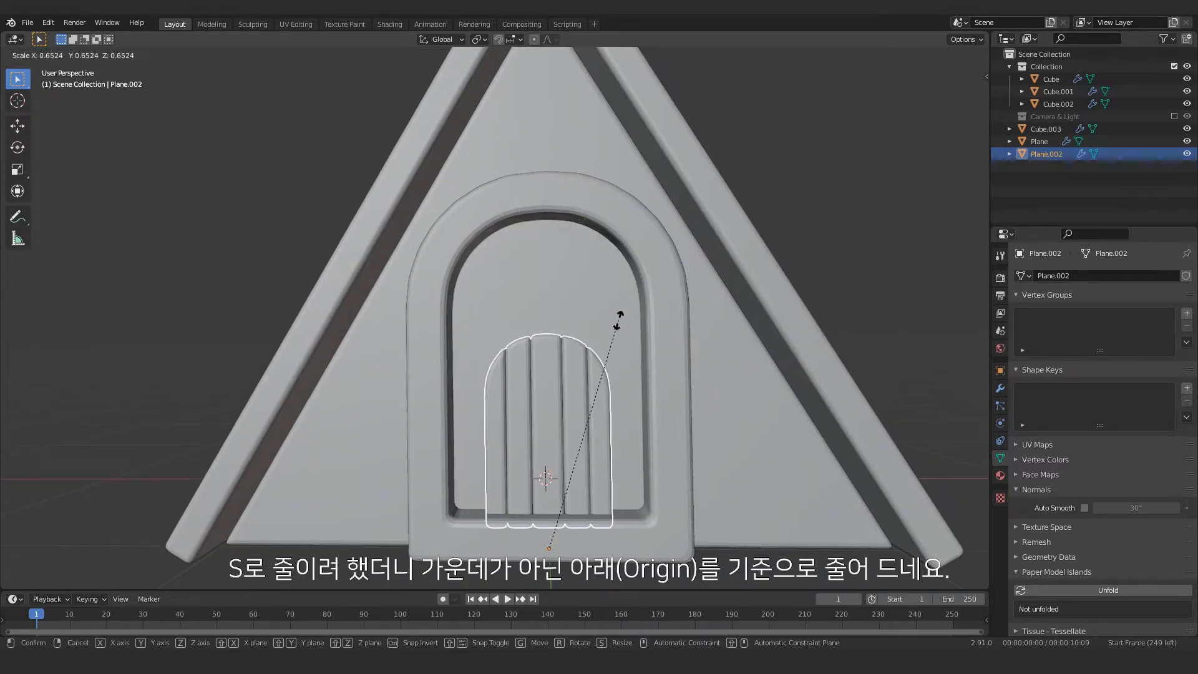
key(Escape)
click(482, 39)
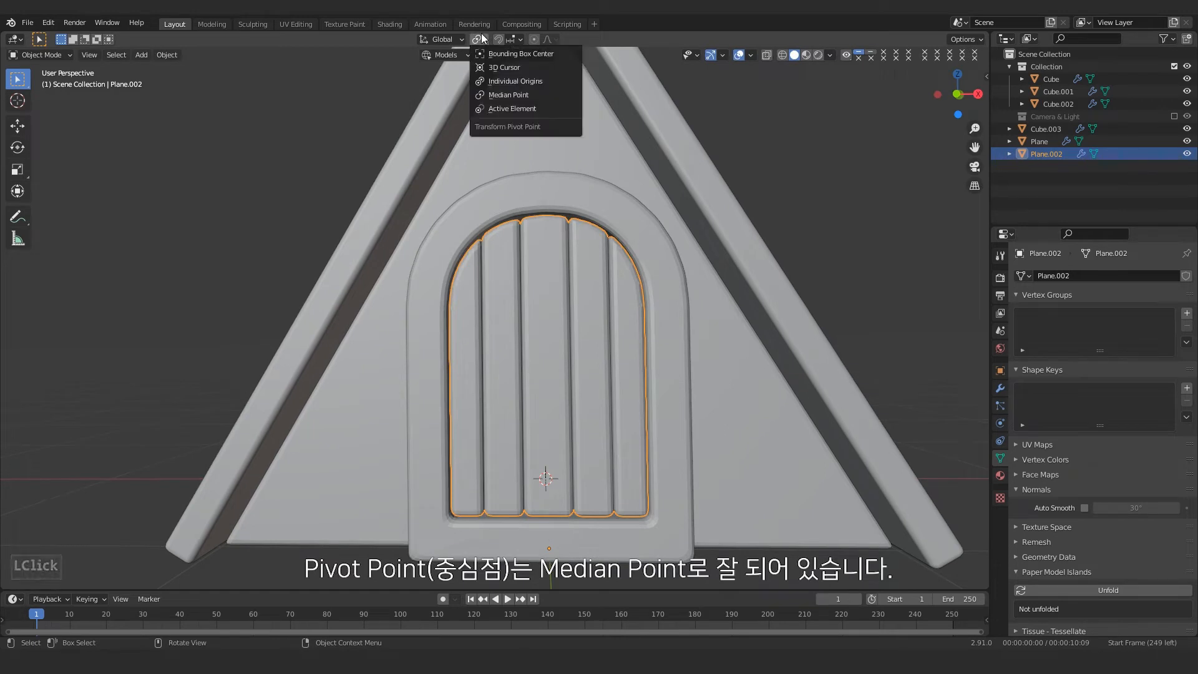
click(484, 40)
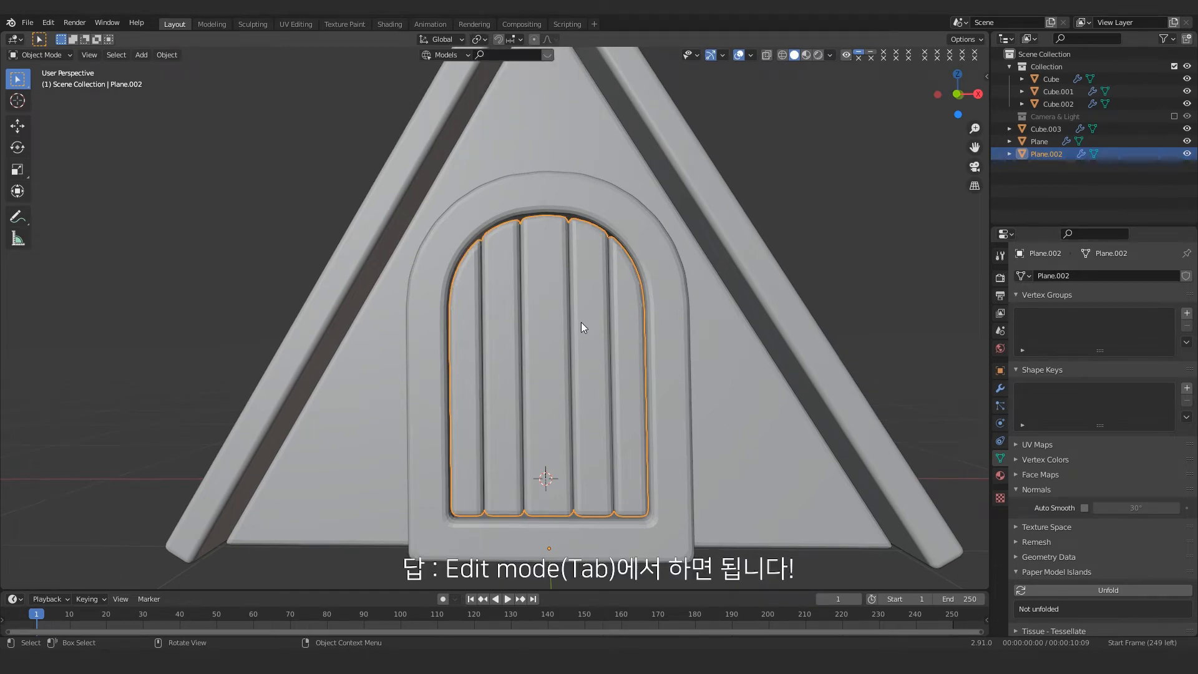
Step: Scale all the door planks down slightly about their centre in Edit Mode, then return to Object Mode and deselect
key(Tab)
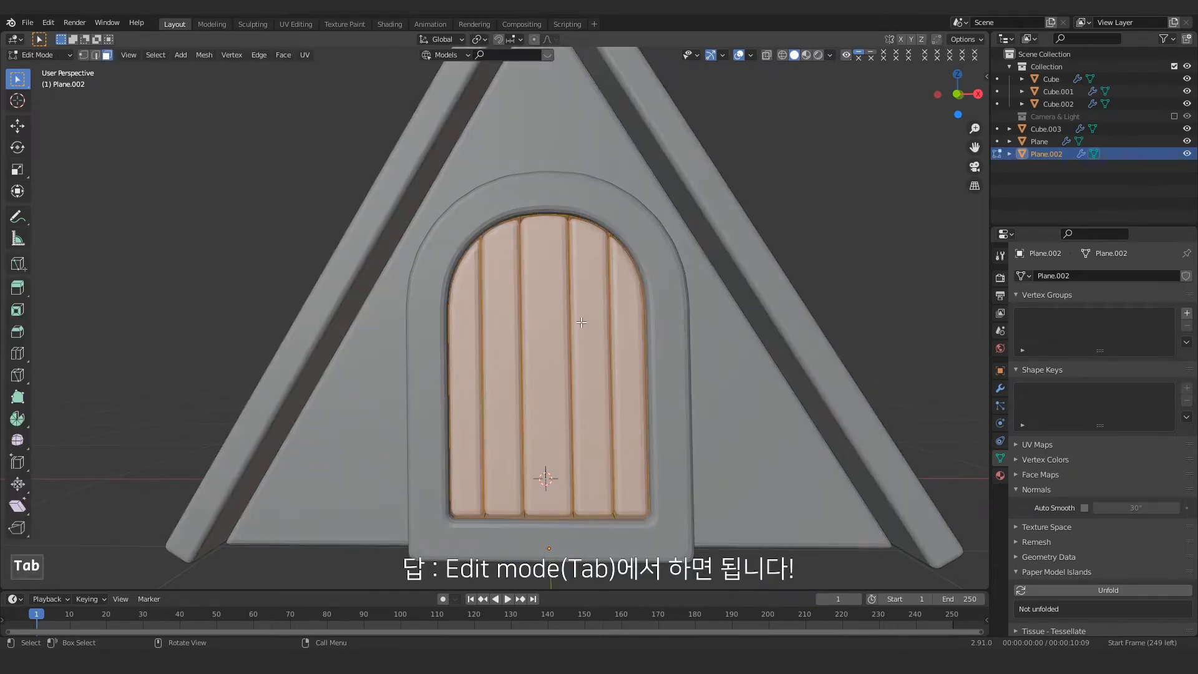
click(738, 224)
scroll(612, 241, down, 2)
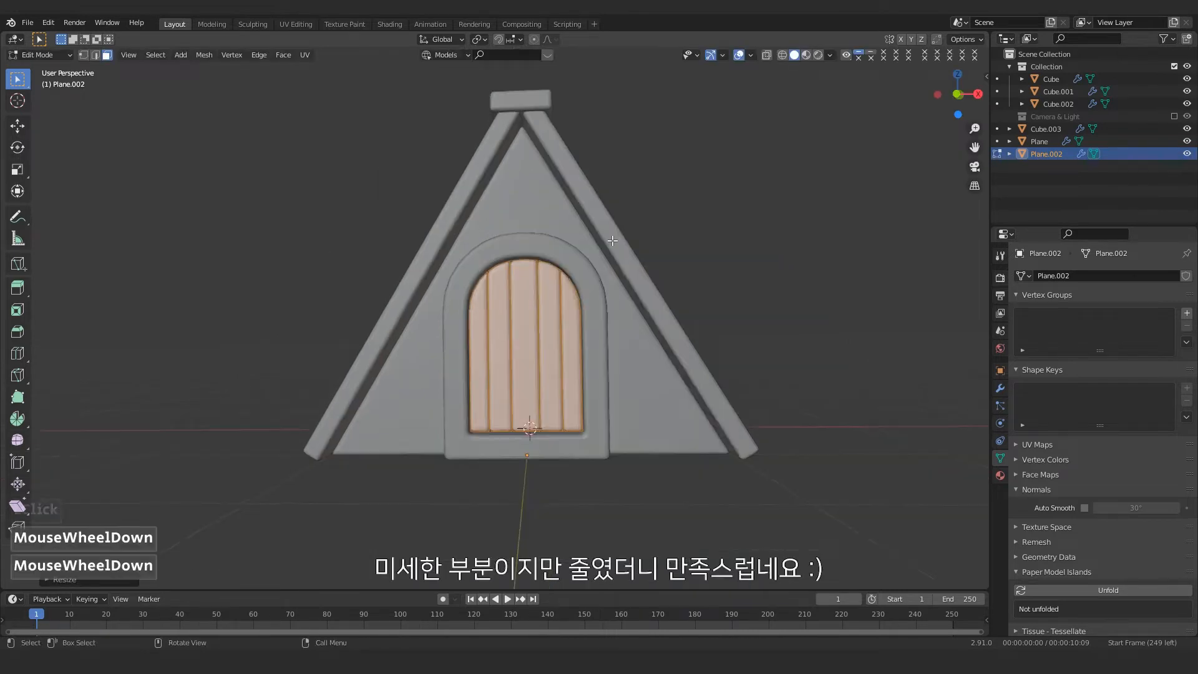
middle_drag(612, 241, 583, 278)
key(Tab)
click(683, 208)
Step: Apply Shade Smooth to the door frame and to the door planks
scroll(594, 190, up, 2)
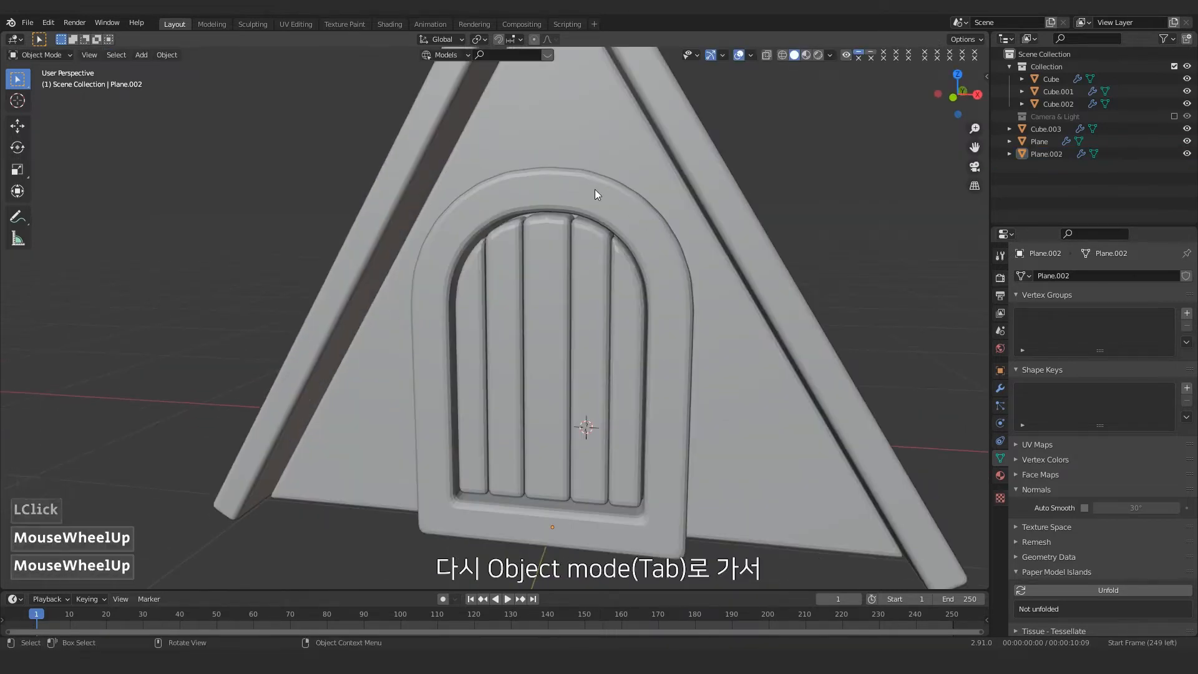
click(595, 193)
right_click(589, 189)
click(589, 189)
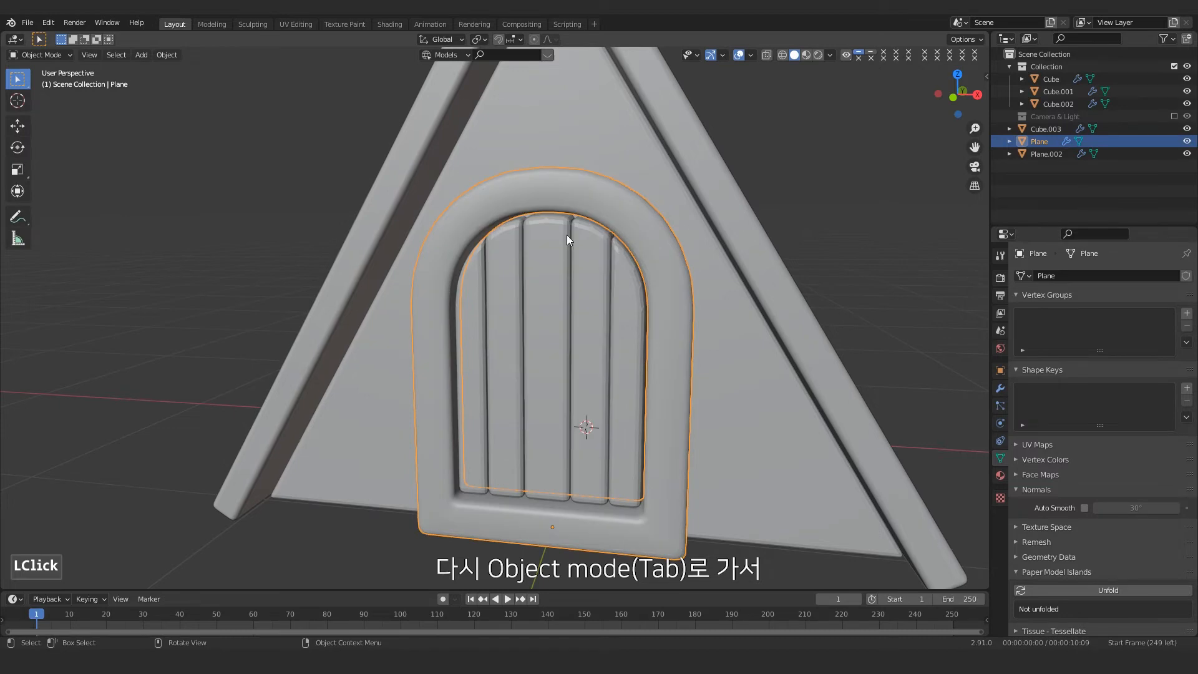
click(567, 237)
right_click(558, 249)
click(558, 249)
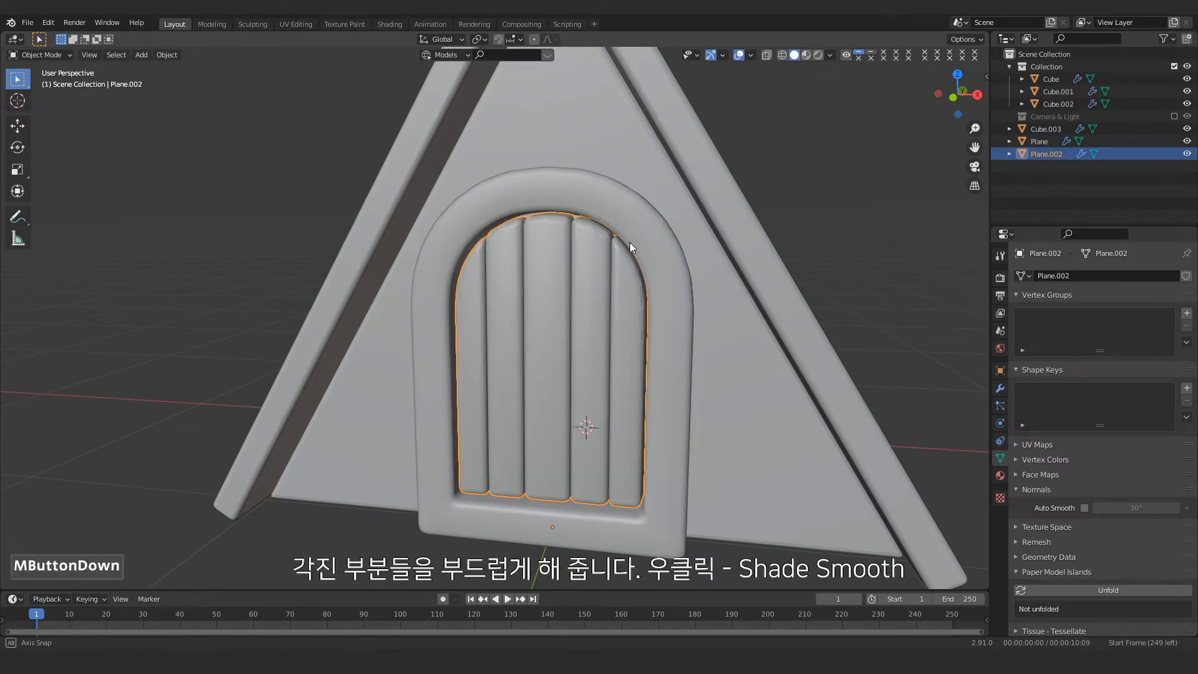
middle_drag(630, 242, 638, 266)
Step: Show the door frame's Bevel modifier settings and examine the shading of the door and tent
click(673, 251)
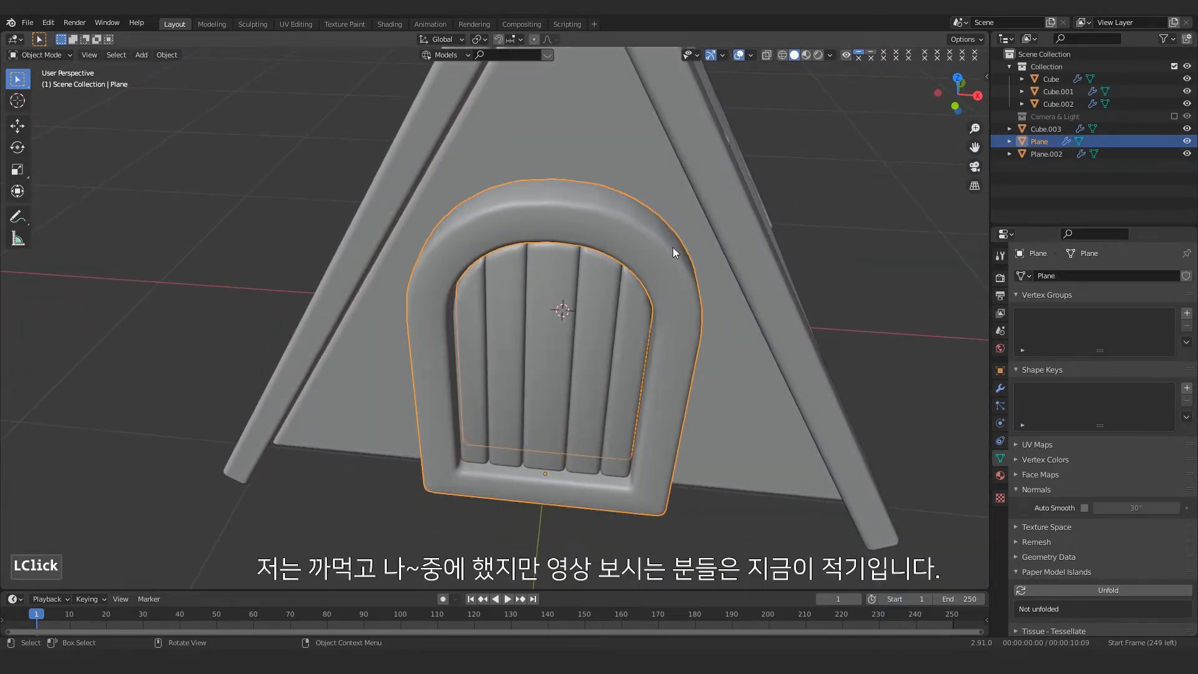
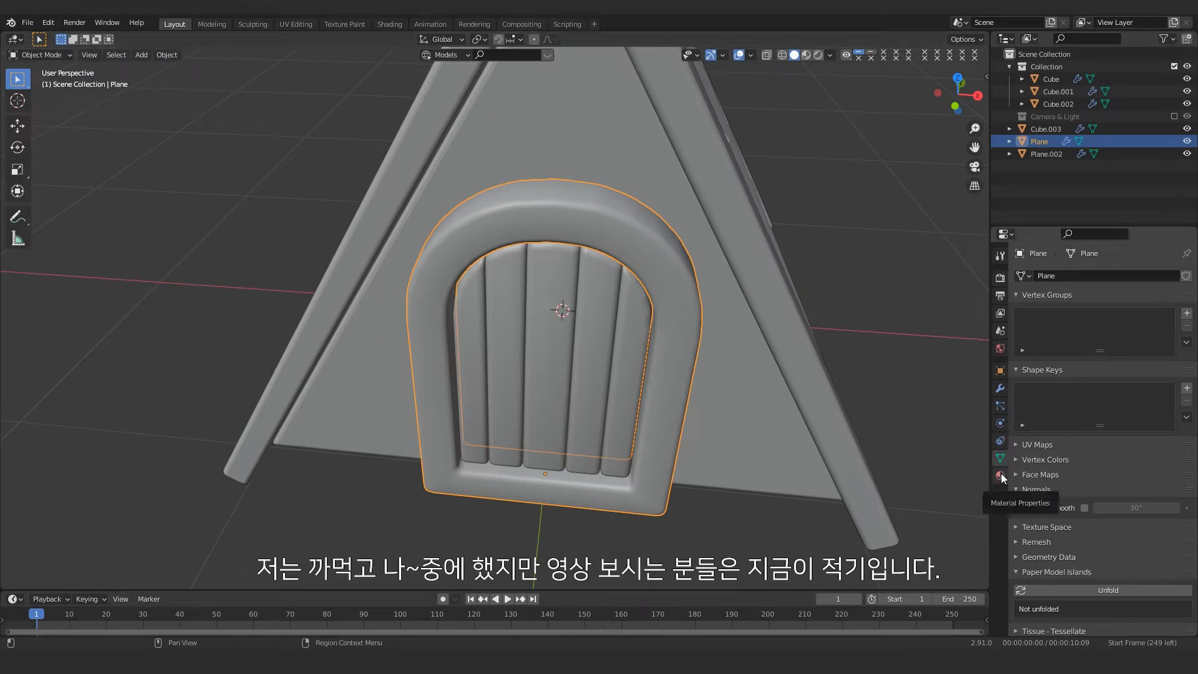
click(1001, 389)
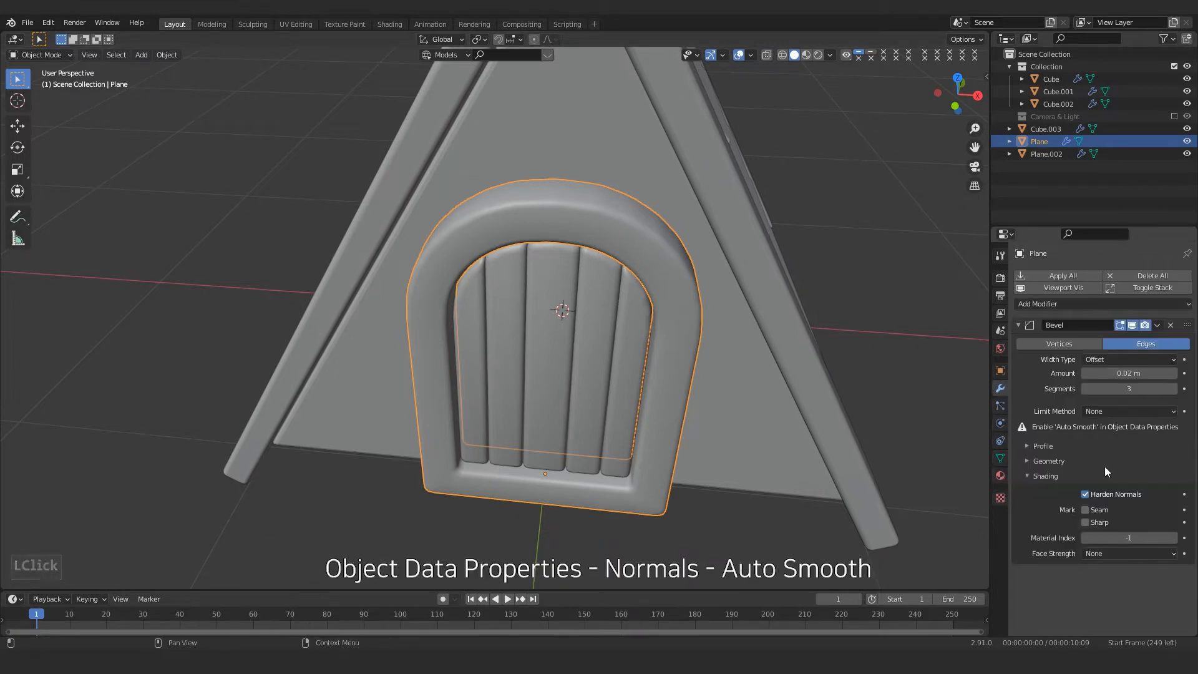
scroll(766, 296, down, 2)
middle_drag(767, 296, 722, 284)
scroll(611, 369, up, 1)
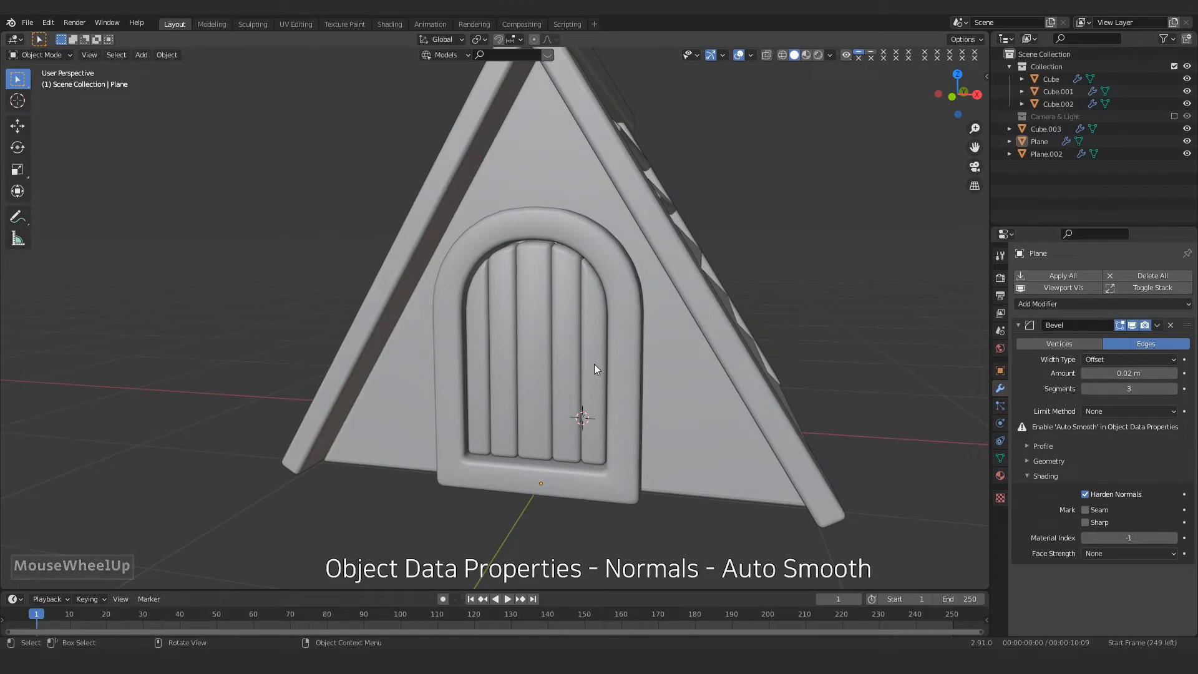
scroll(594, 365, down, 2)
mouse_move(594, 365)
middle_down()
mouse_move(581, 377)
mouse_move(588, 367)
middle_up()
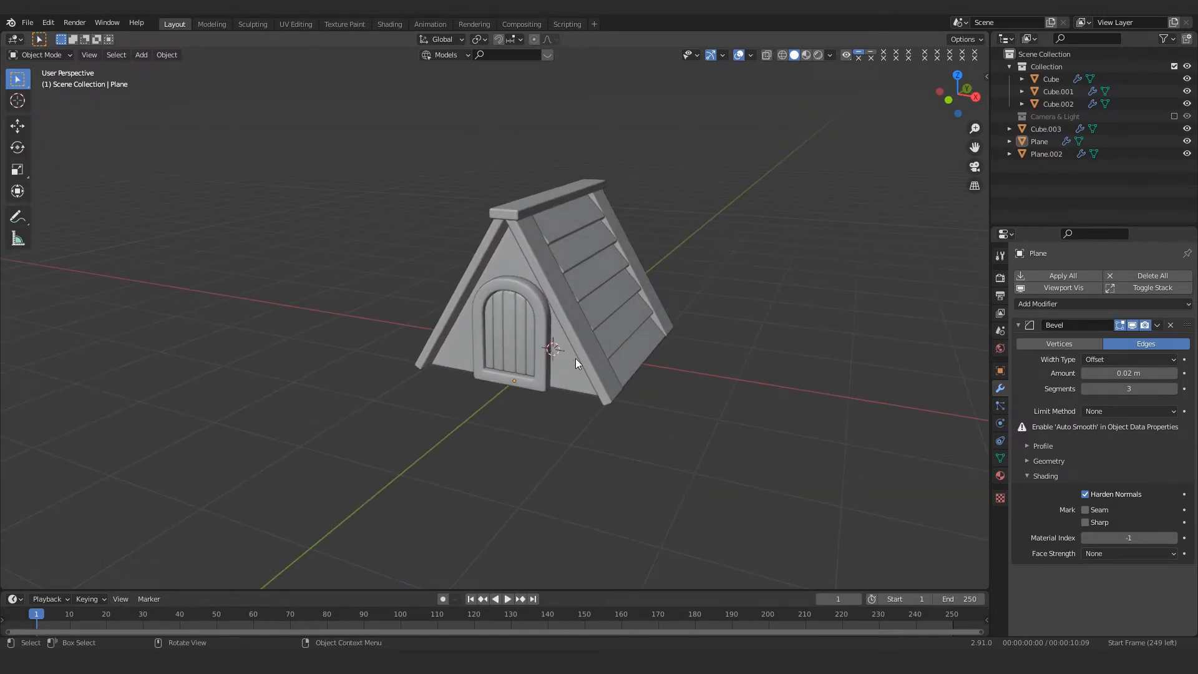
scroll(545, 351, up, 2)
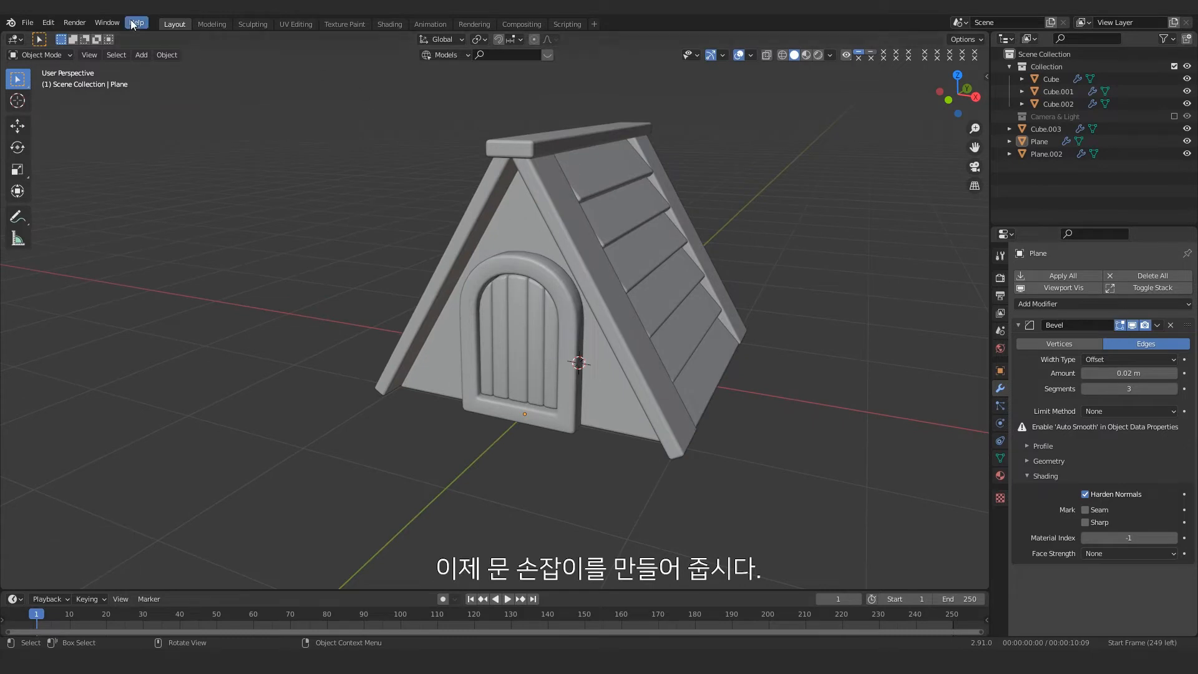
Step: Add an ico sphere mesh for the door handle and scale it down to about 0.13 of its original size
click(139, 55)
click(138, 55)
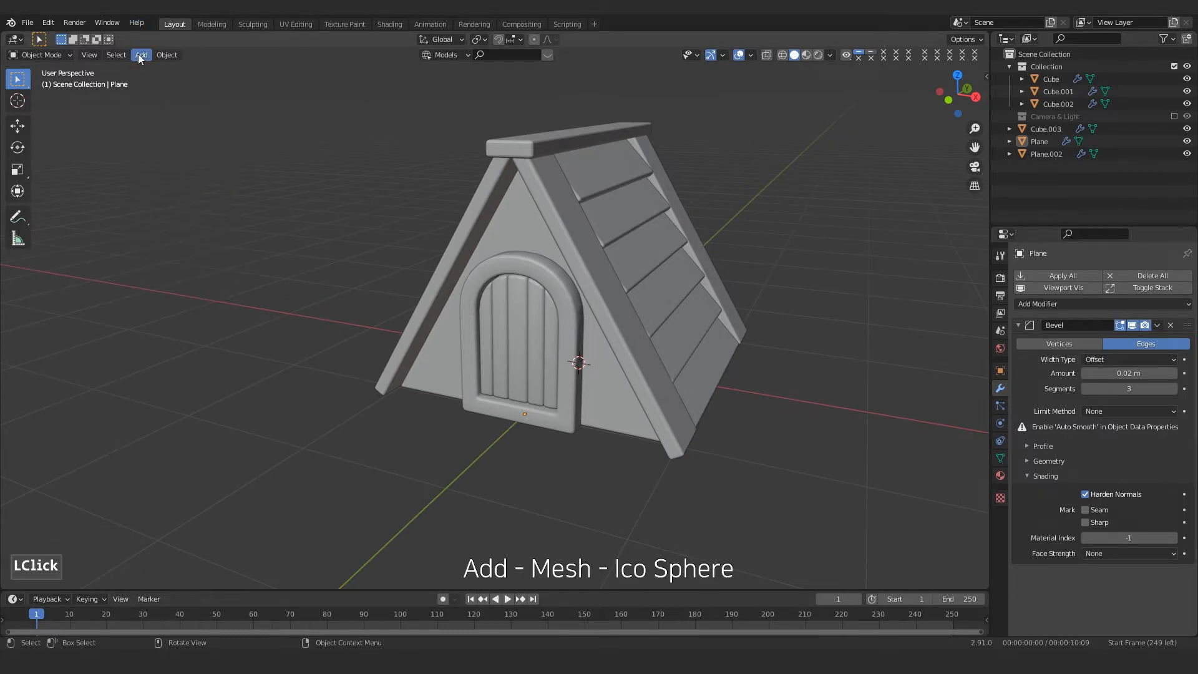
click(166, 56)
mouse_move(148, 57)
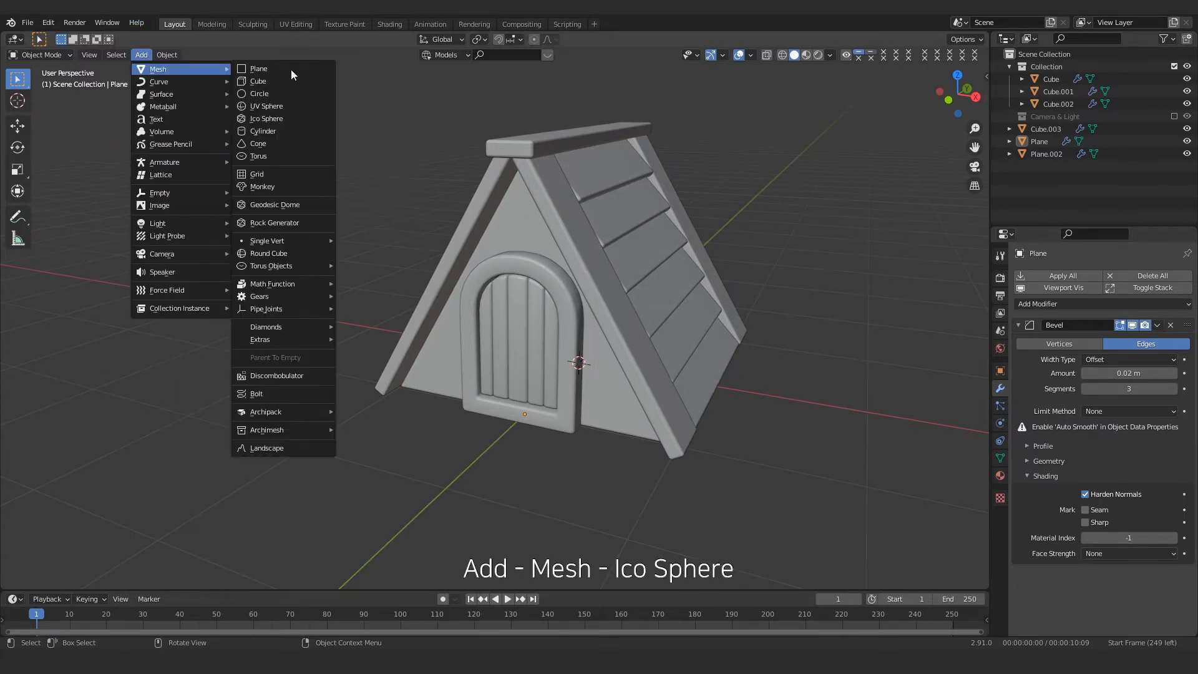
click(291, 113)
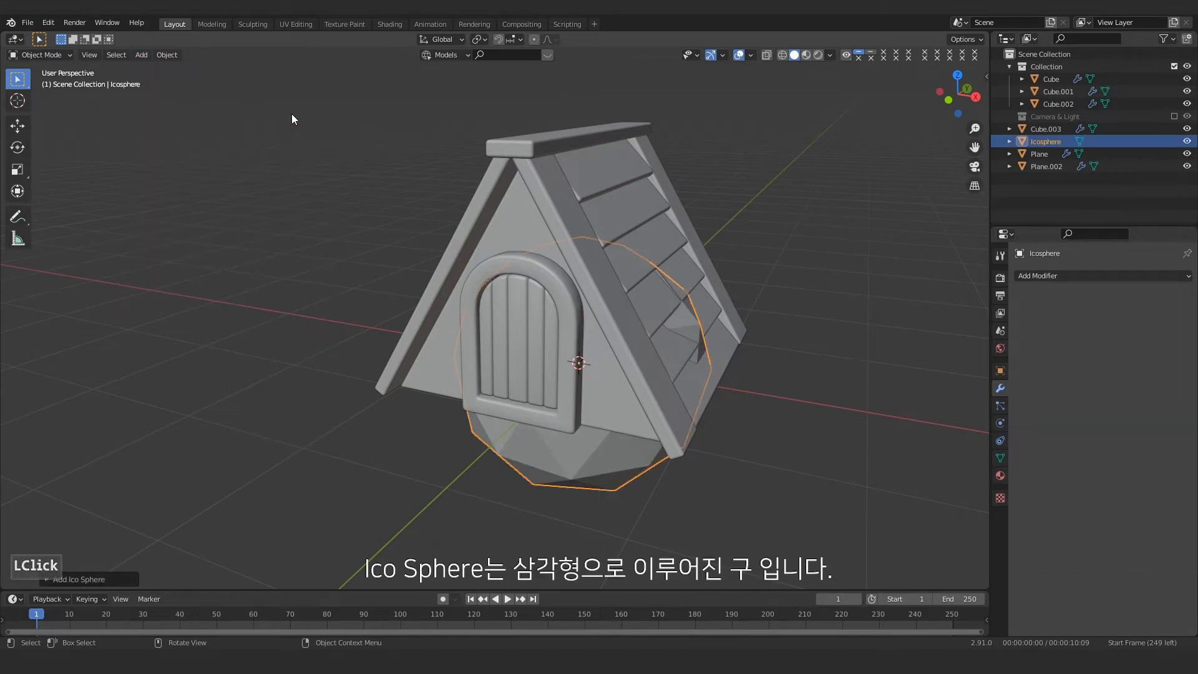
key(s)
click(789, 269)
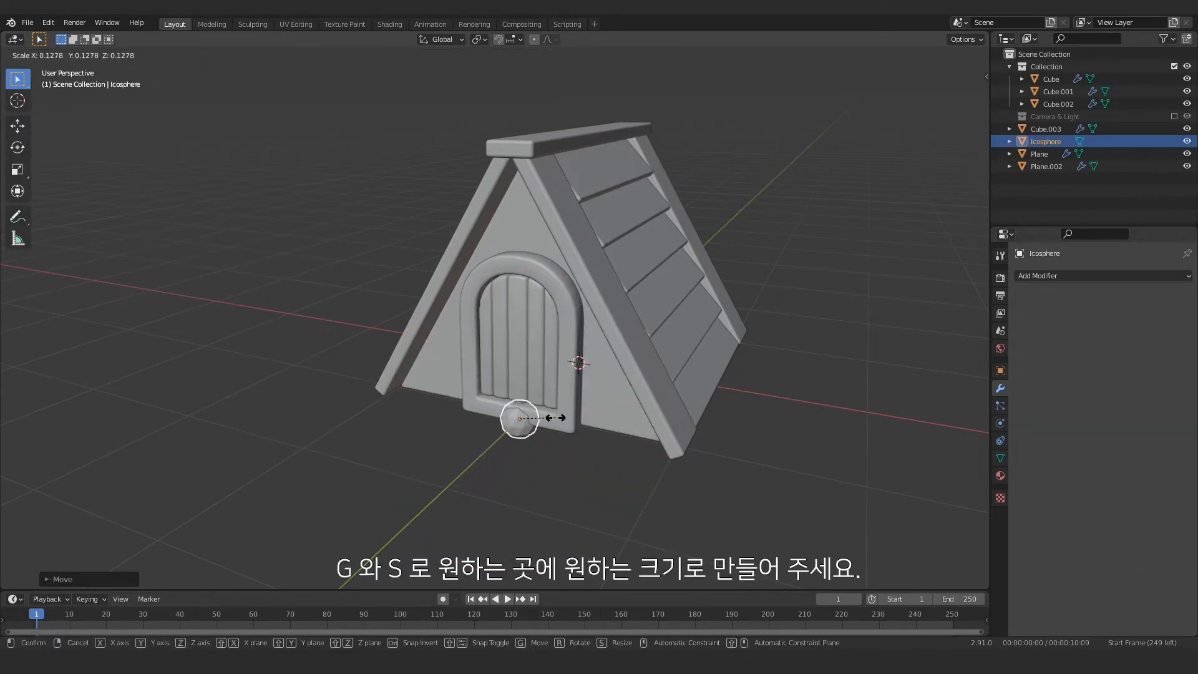
click(556, 418)
Step: Move the ico sphere to the door's handle side along X and Y and shrink it to door-handle size
scroll(545, 346, up, 2)
middle_drag(545, 346, 556, 350)
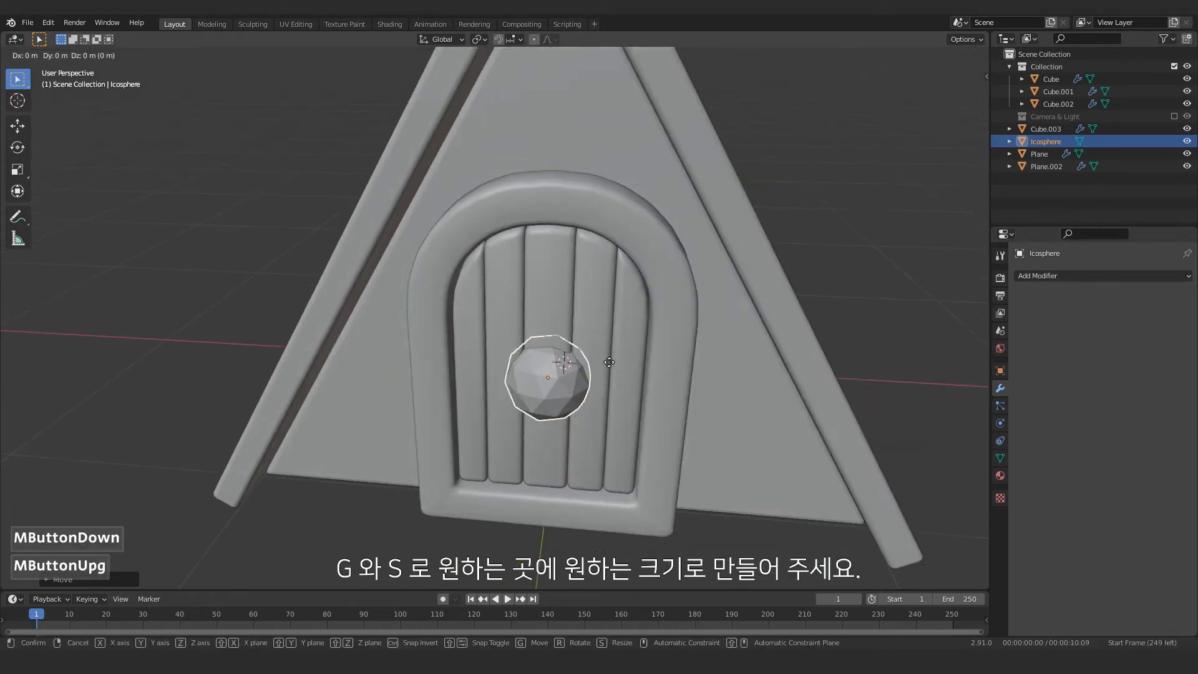
key(g)
key(x)
click(686, 371)
key(s)
click(685, 342)
key(g)
middle_drag(685, 342, 712, 372)
click(686, 389)
key(g)
key(y)
click(689, 407)
Step: Fine-tune the handle's size and its depth along Y so it rests against the front of the door planks
key(s)
click(718, 363)
key(g)
key(y)
key(x)
click(710, 372)
key(s)
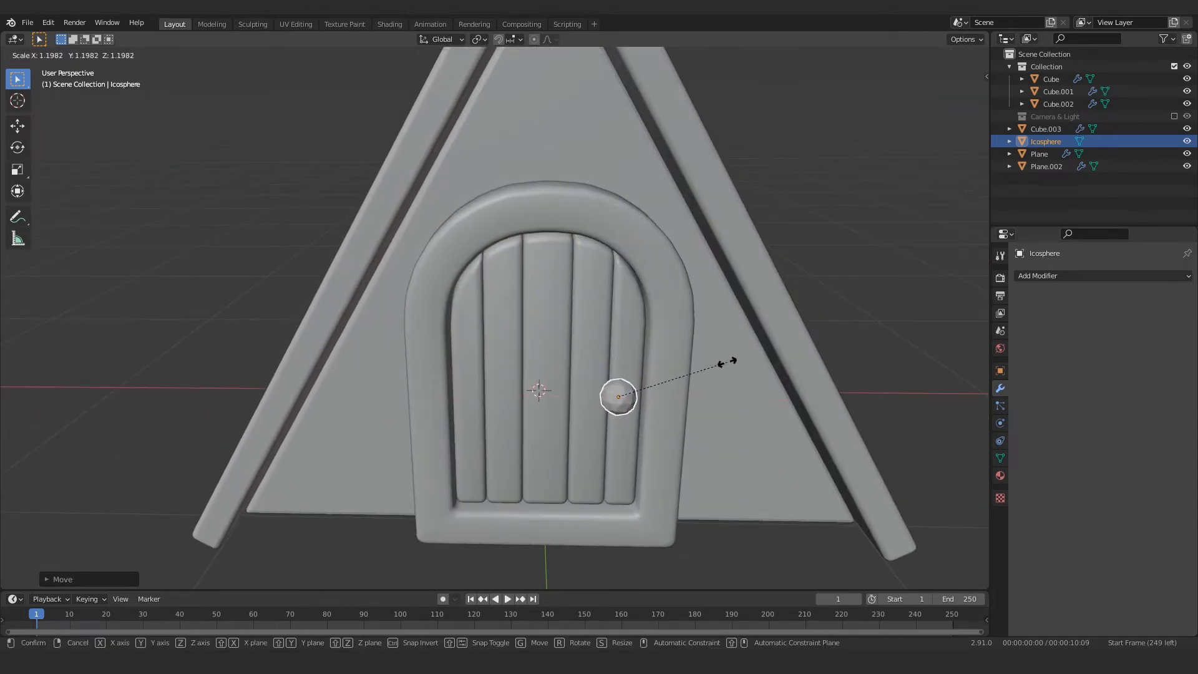
click(740, 354)
middle_drag(741, 355, 693, 414)
key(g)
key(y)
click(703, 405)
middle_drag(693, 415, 622, 484)
scroll(613, 493, down, 3)
click(613, 492)
scroll(622, 479, up, 4)
click(625, 389)
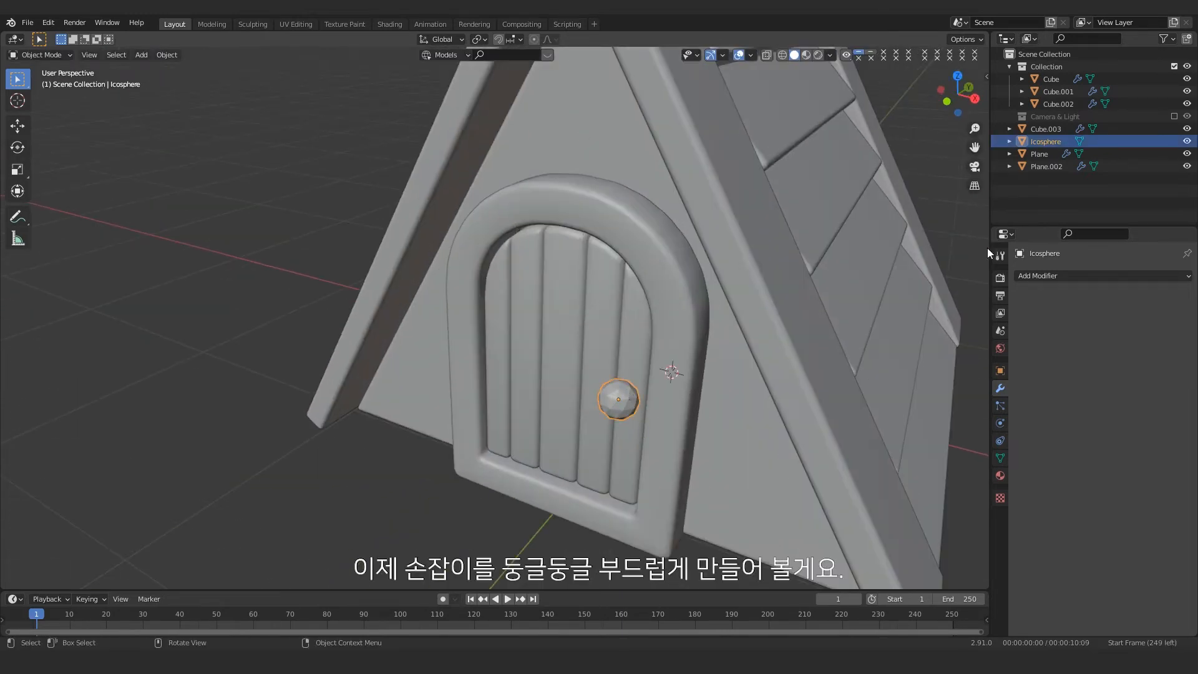
Step: Add a Subdivision Surface modifier with 2 viewport levels to the handle and apply Shade Smooth
click(1039, 276)
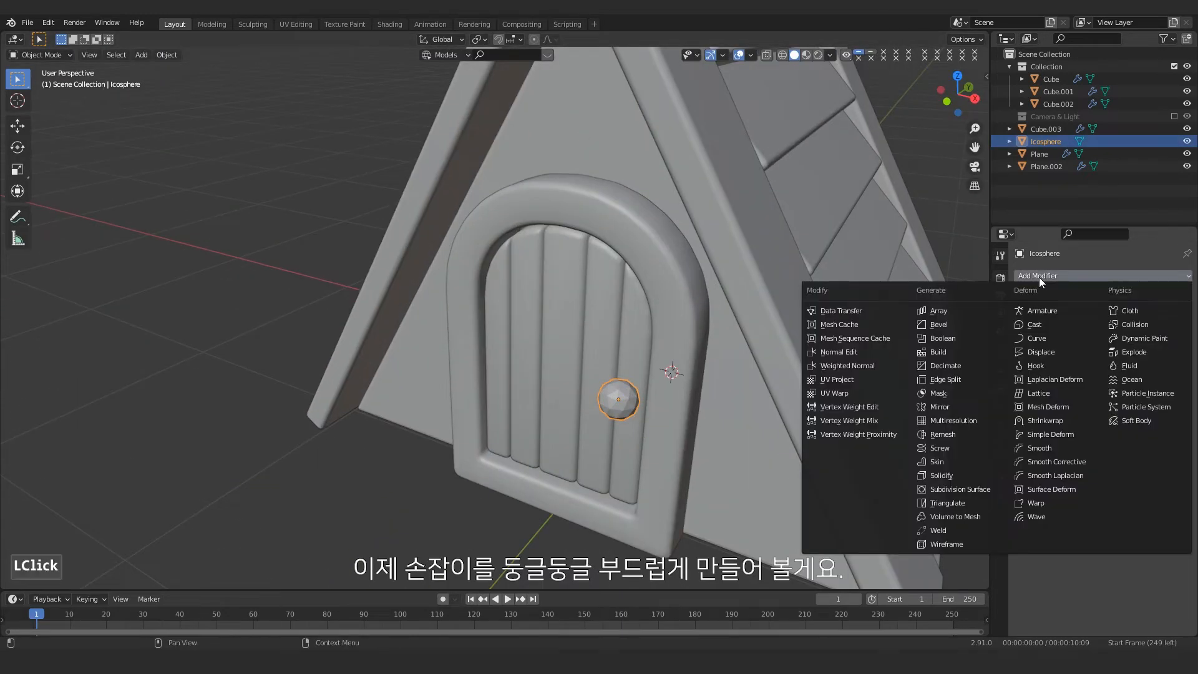
click(938, 489)
click(1173, 362)
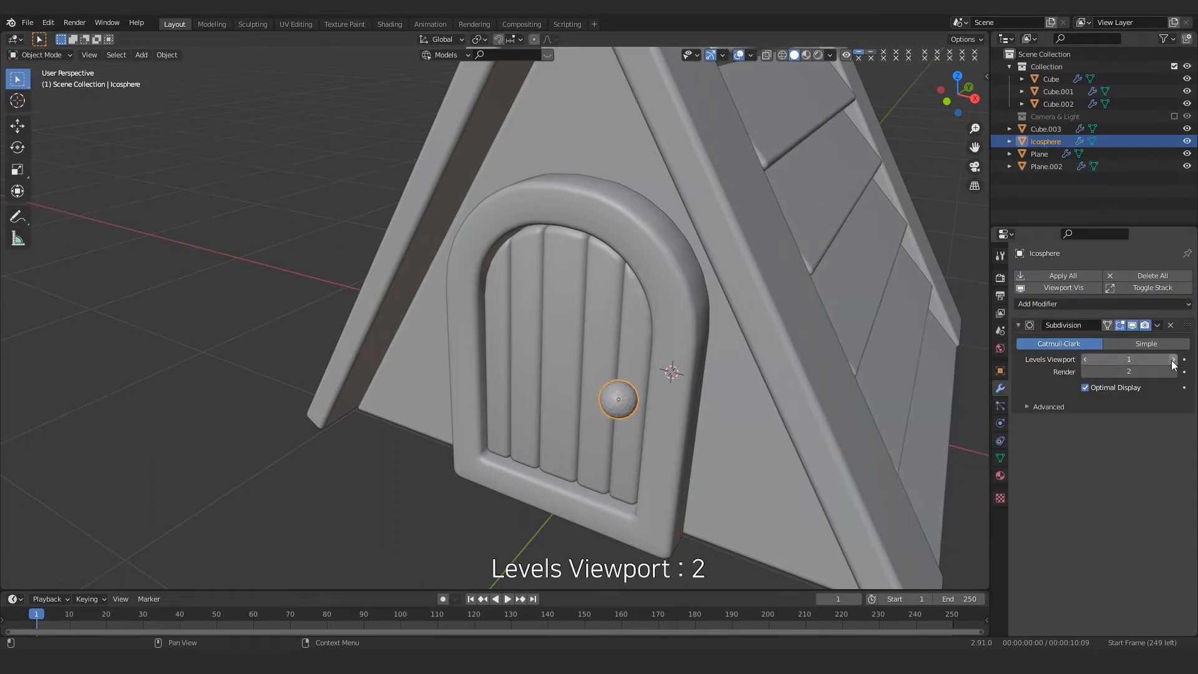
scroll(710, 391, up, 3)
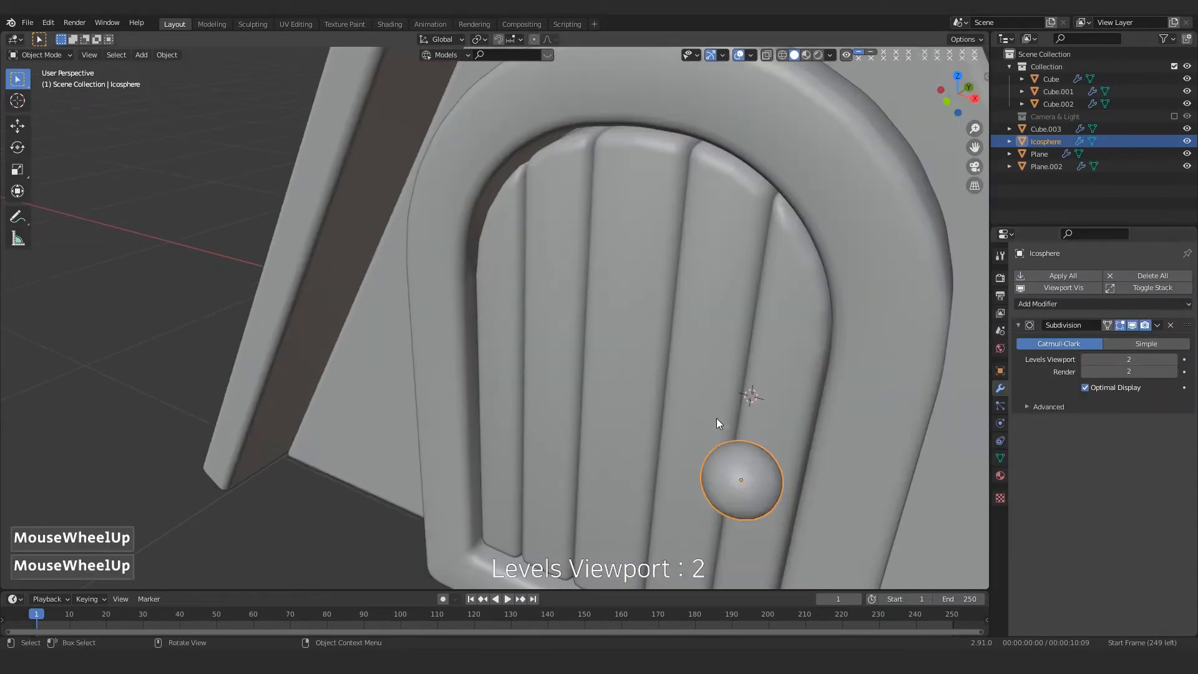
right_click(755, 451)
click(740, 379)
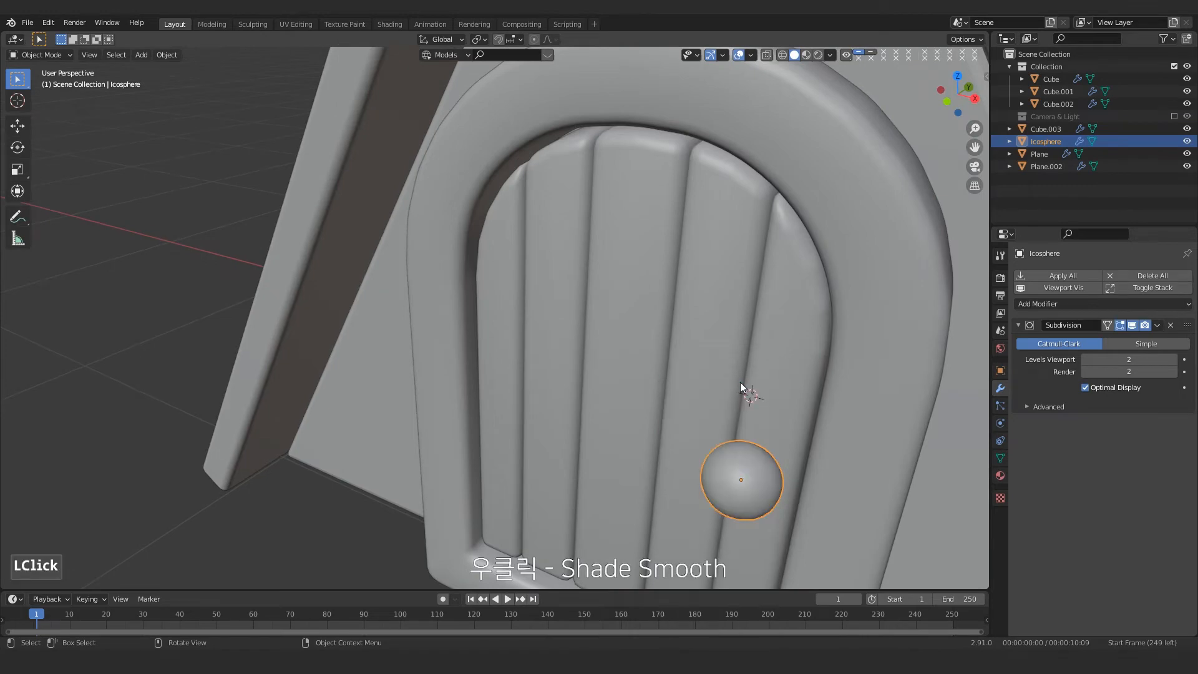
Step: Deselect the handle and add a plane mesh for the base under the house
scroll(740, 382, down, 2)
middle_drag(763, 397, 711, 392)
scroll(395, 459, down, 2)
middle_drag(395, 460, 593, 407)
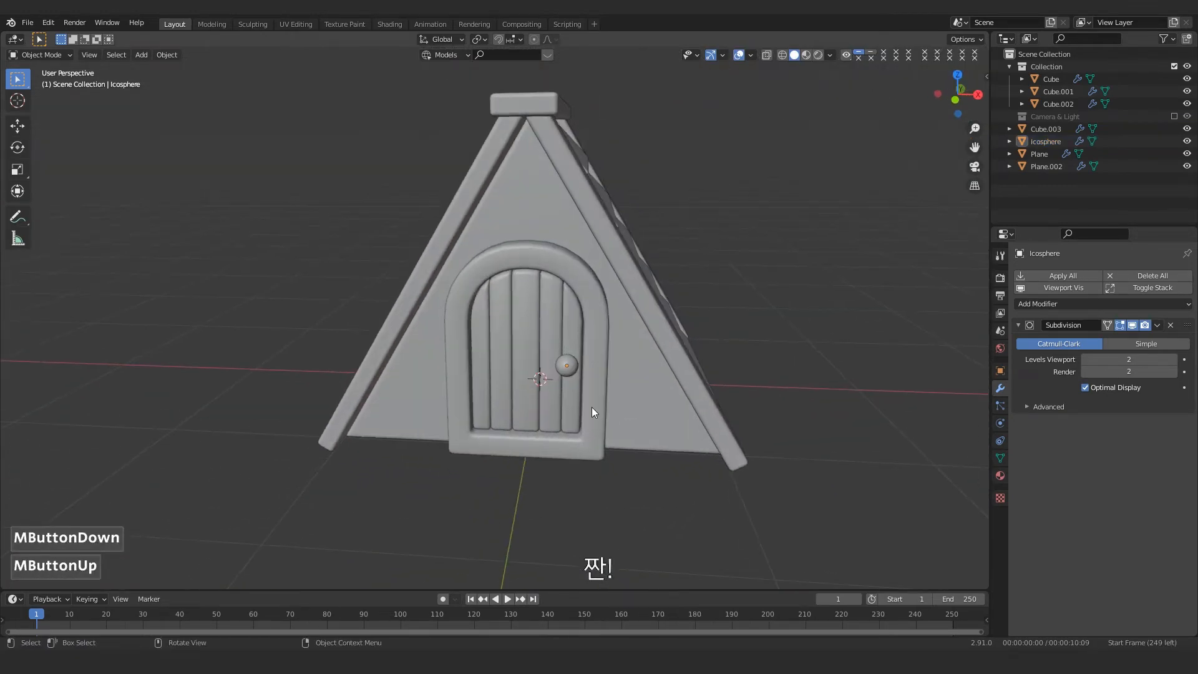
middle_drag(668, 383, 647, 382)
scroll(646, 381, down, 2)
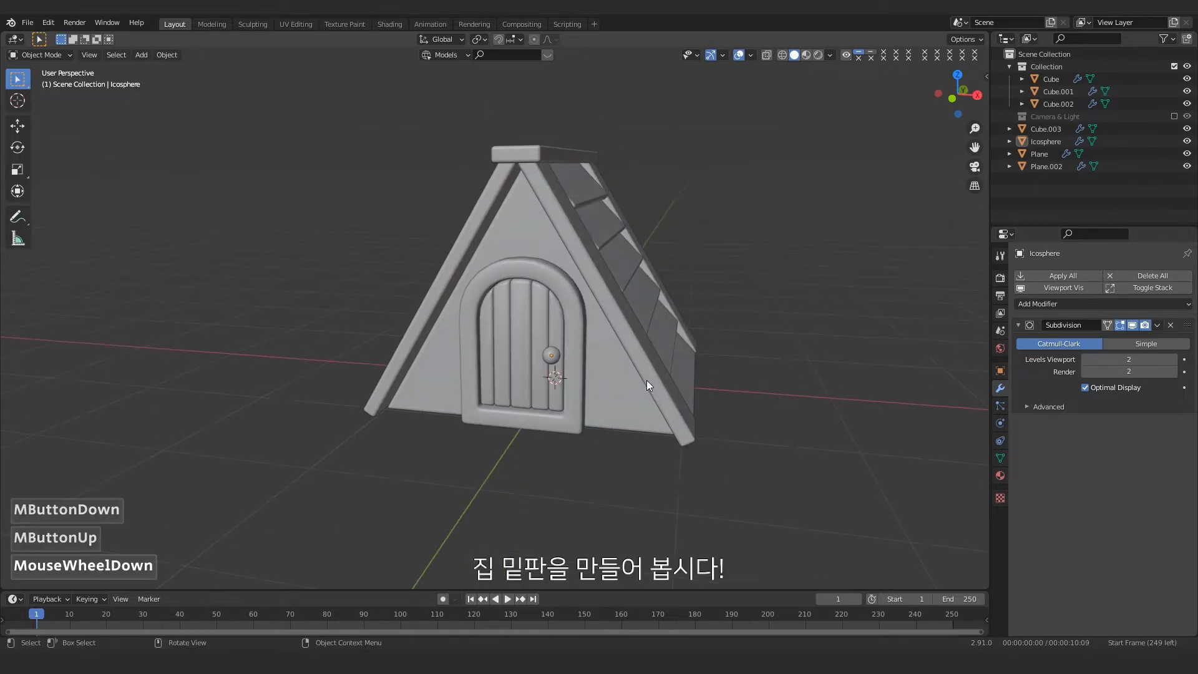
click(141, 54)
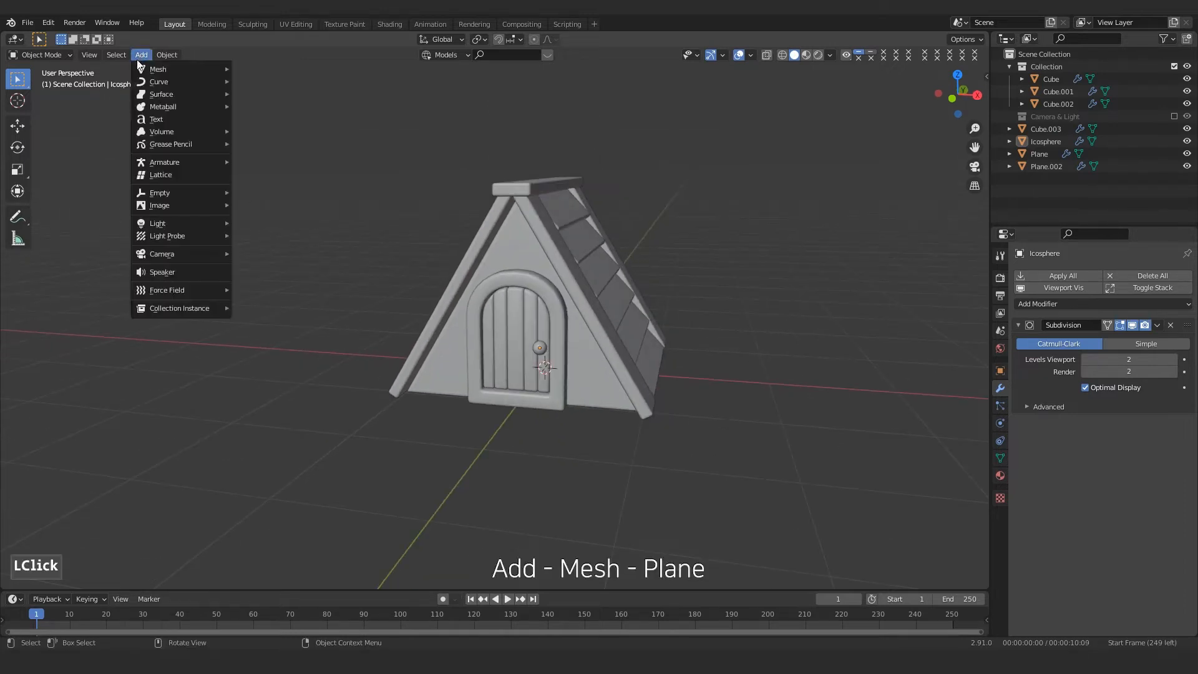
mouse_move(145, 69)
click(263, 70)
Step: Scale the base plane up in Edit Mode so it extends beyond the house, adjusting its width along X
scroll(565, 322, down, 1)
middle_drag(565, 322, 572, 333)
key(Tab)
key(s)
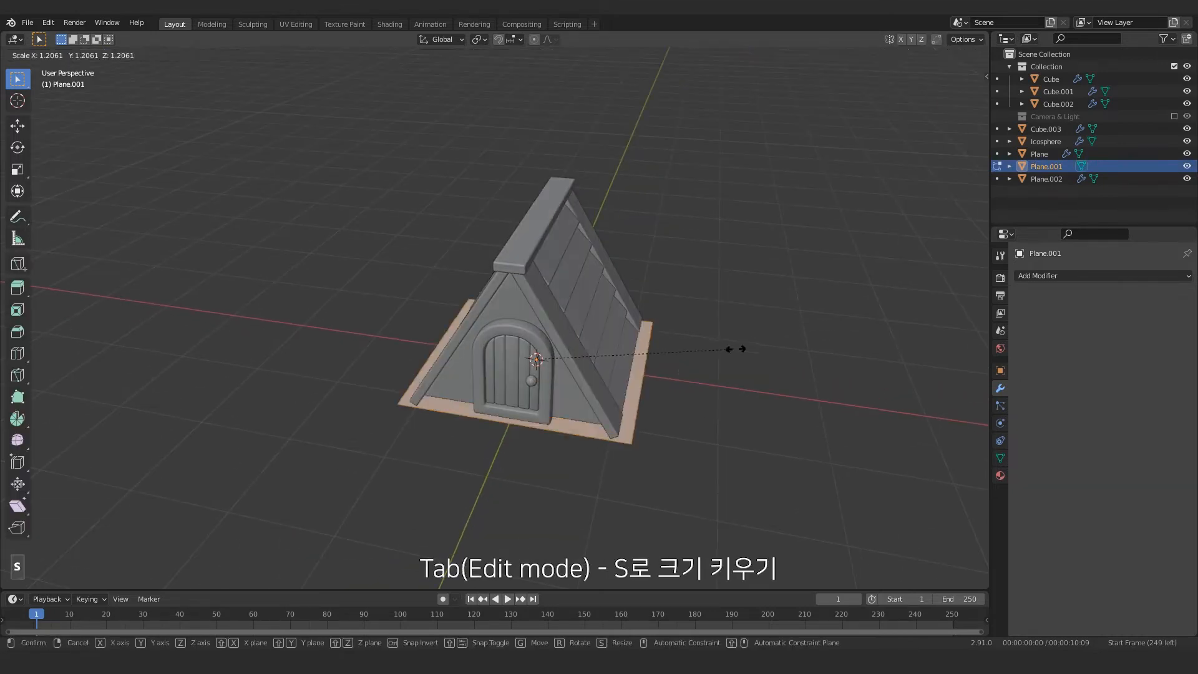
click(801, 343)
middle_drag(802, 343, 565, 503)
key(s)
key(x)
click(707, 378)
Step: Divide the base plane into six equal strips with five evenly spaced loop cuts running across the house's width
key(ctrl+r)
scroll(566, 502, up, 3)
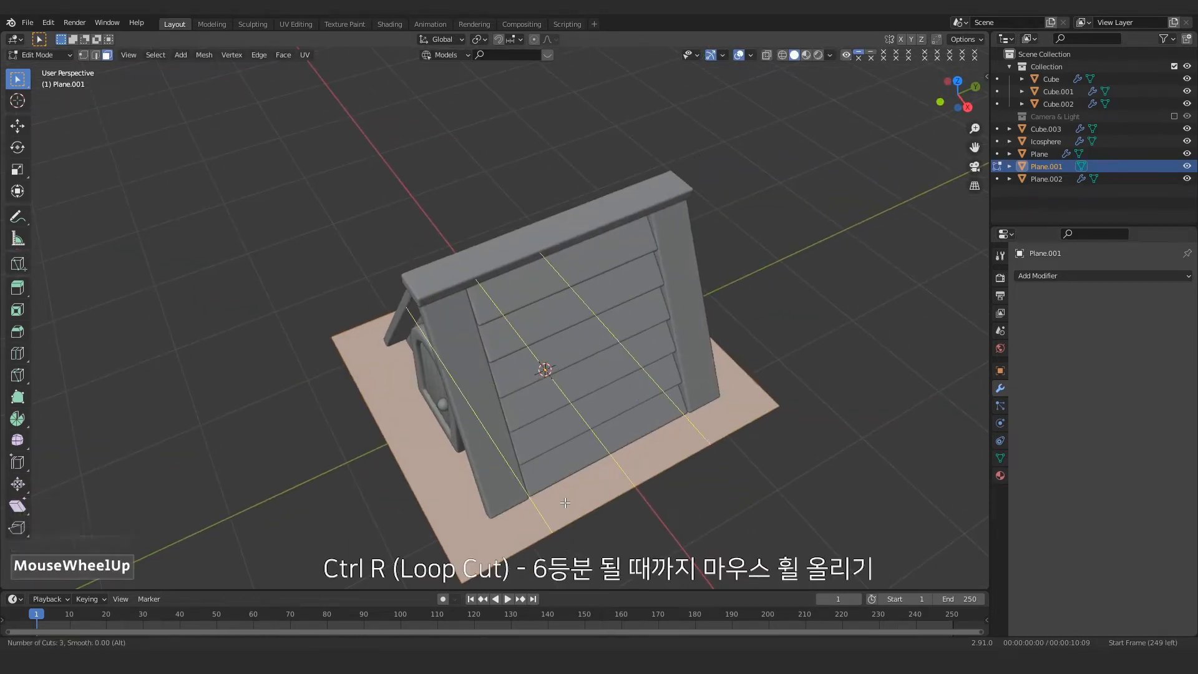
scroll(566, 502, up, 1)
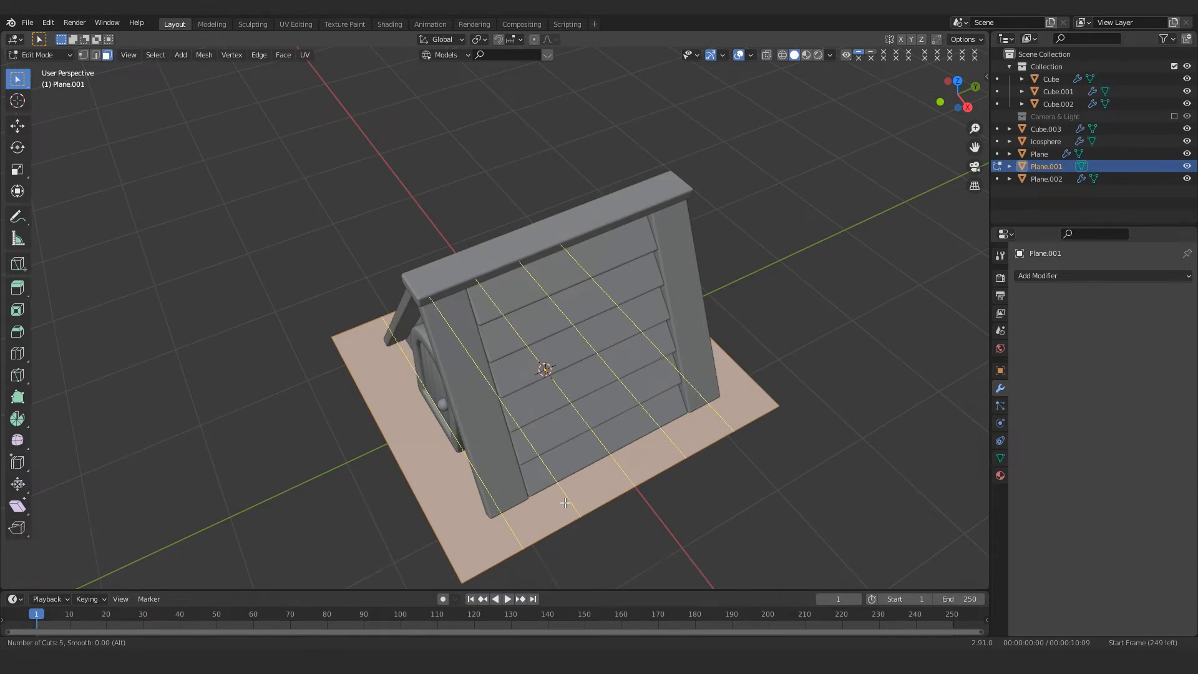
click(565, 503)
key(Escape)
Step: Delete the vertices of all the base strips except the one in front of the door
scroll(687, 500, down, 2)
middle_drag(688, 500, 645, 554)
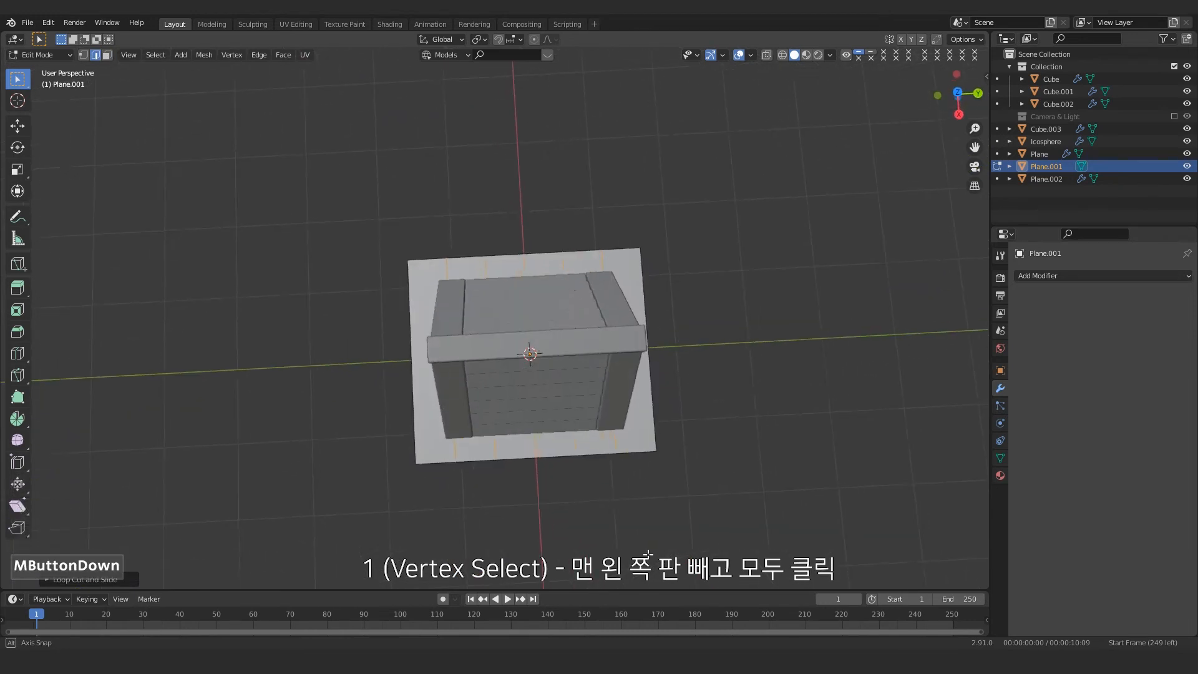
key(1)
drag(469, 237, 711, 539)
key(x)
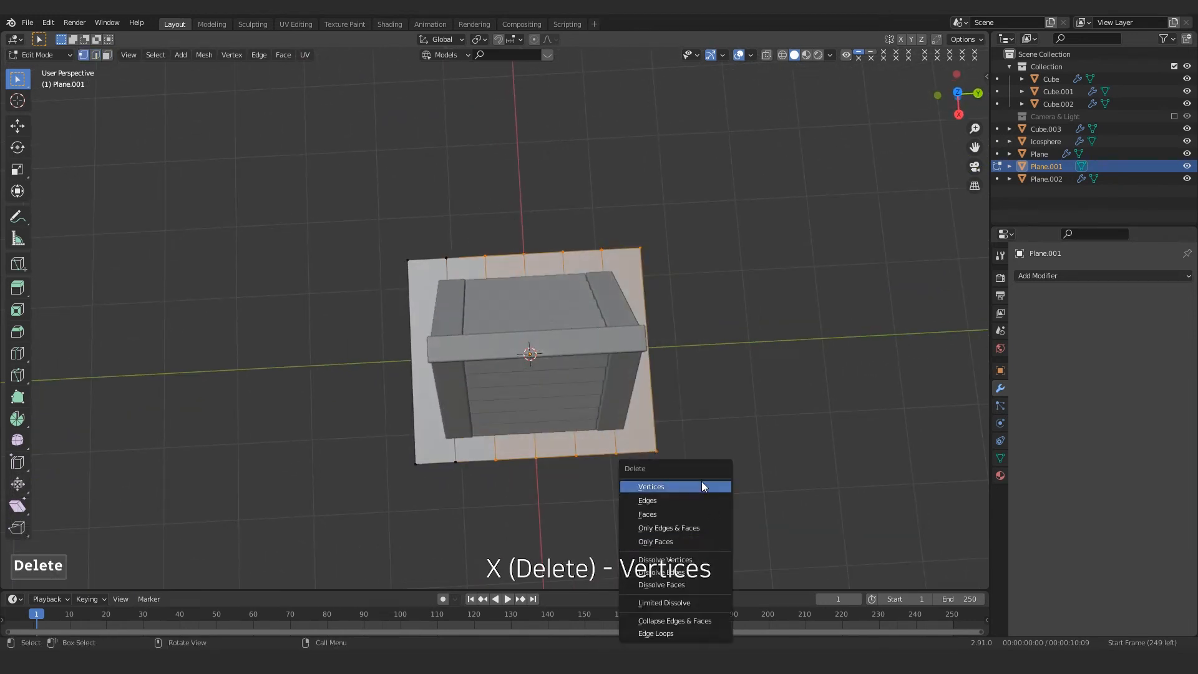
click(702, 483)
Step: Extrude the remaining strip's face downward about 0.1 m to form a board, then return to Object Mode
middle_drag(570, 479, 581, 414)
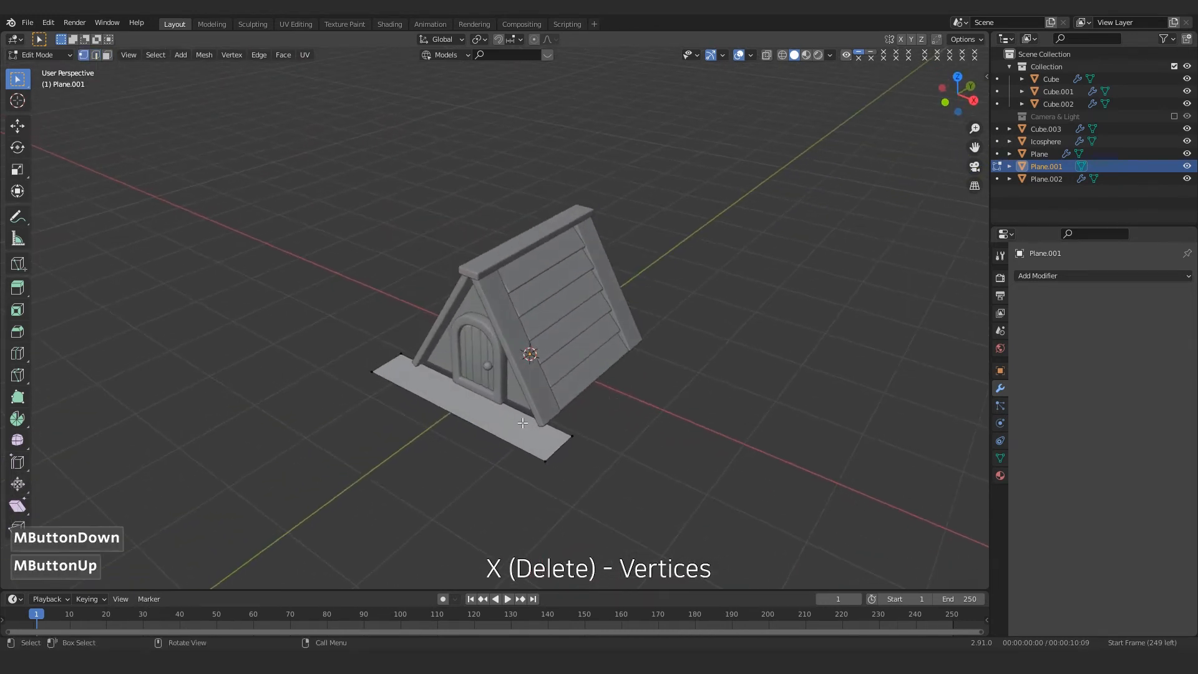
scroll(523, 423, up, 2)
key(3)
click(510, 451)
middle_drag(510, 451, 700, 369)
scroll(600, 462, up, 3)
key(e)
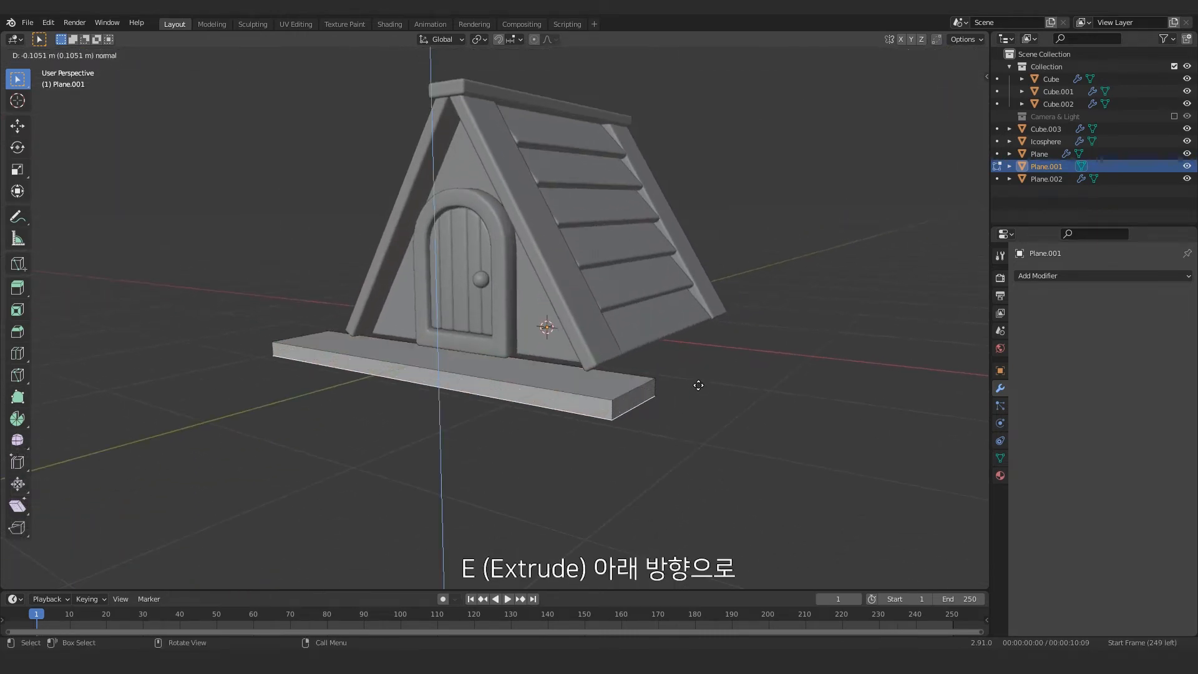
click(700, 384)
middle_drag(700, 382, 696, 440)
key(Tab)
Step: Link the roof ridge board's modifiers to the base board and apply Shade Smooth to both
shift+click(442, 82)
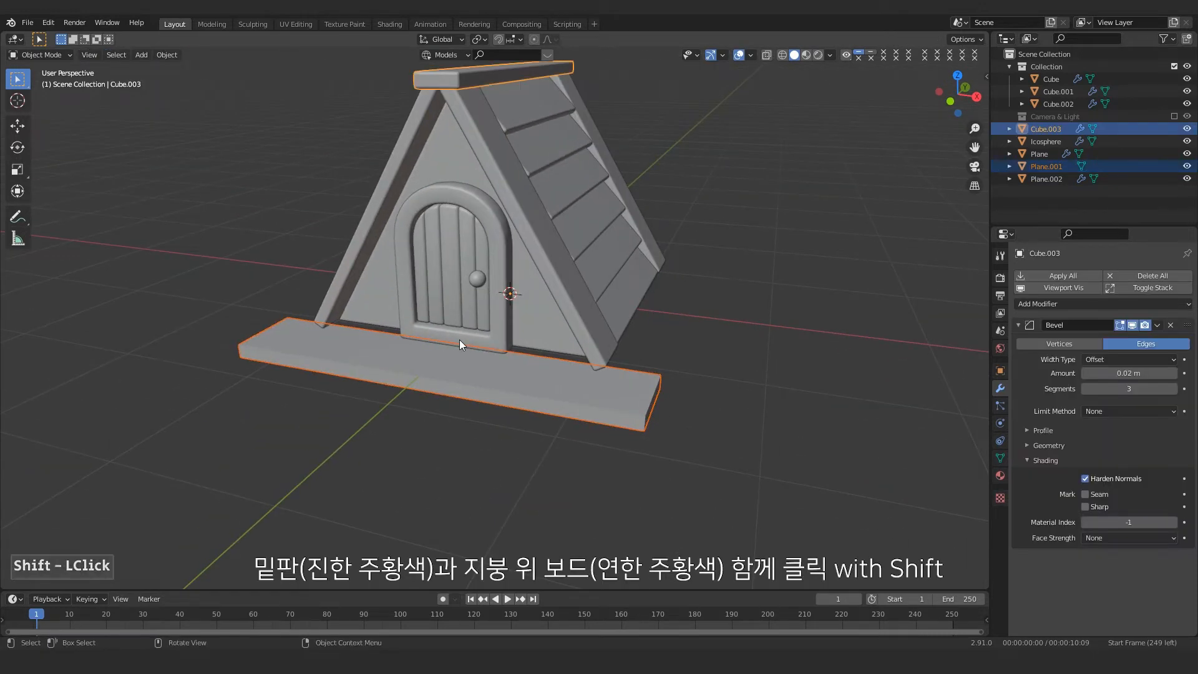
key(ctrl+l)
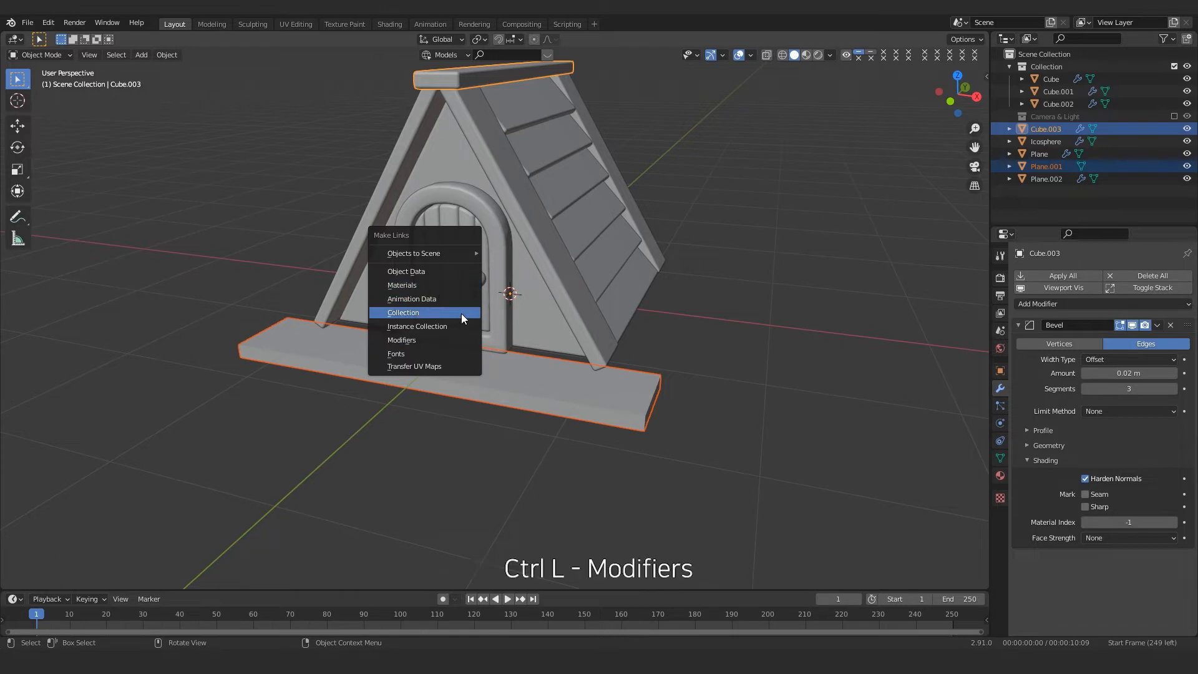
click(423, 339)
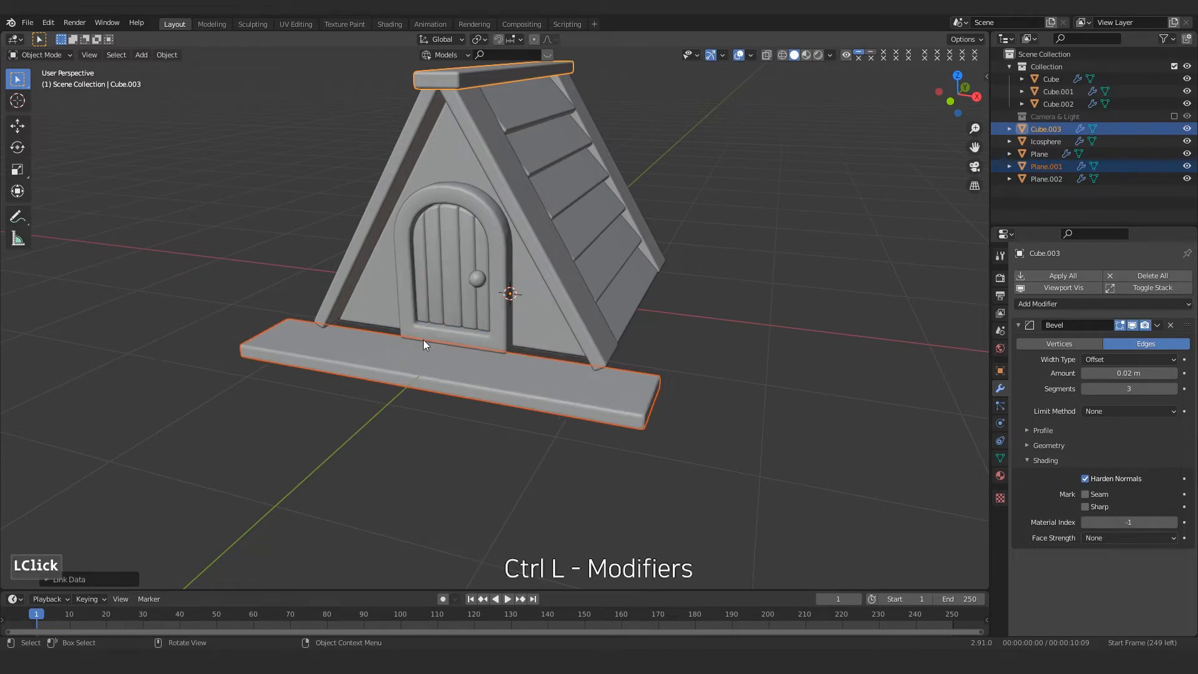
scroll(576, 423, up, 2)
right_click(458, 364)
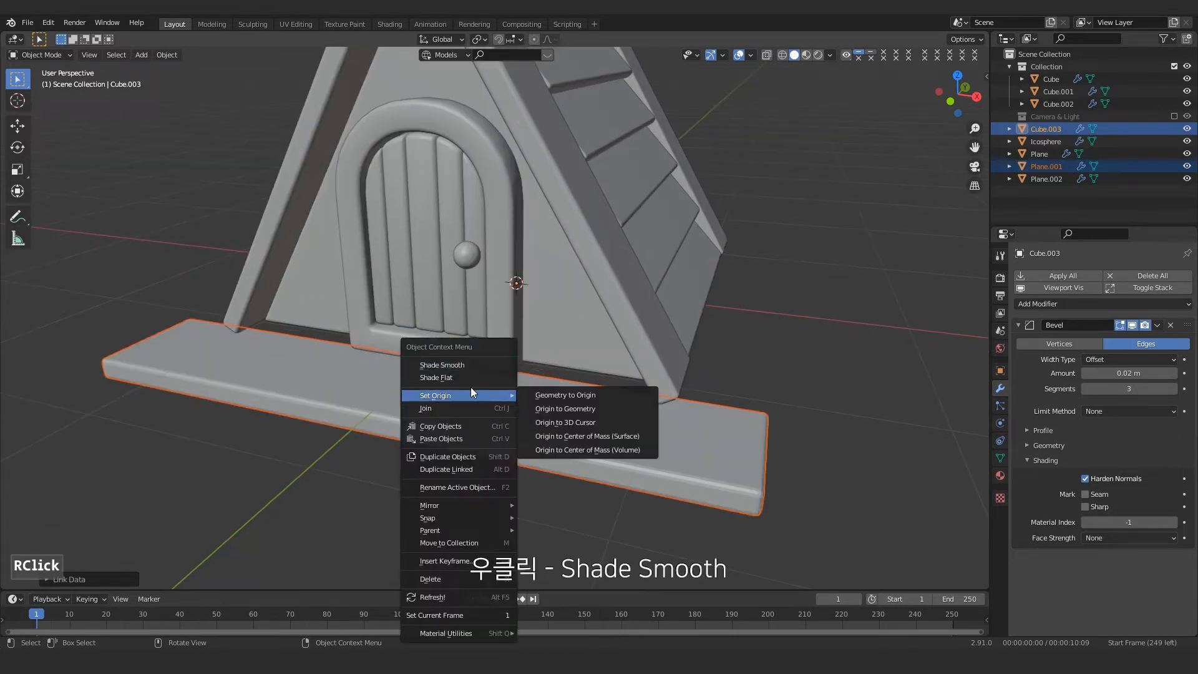
click(466, 367)
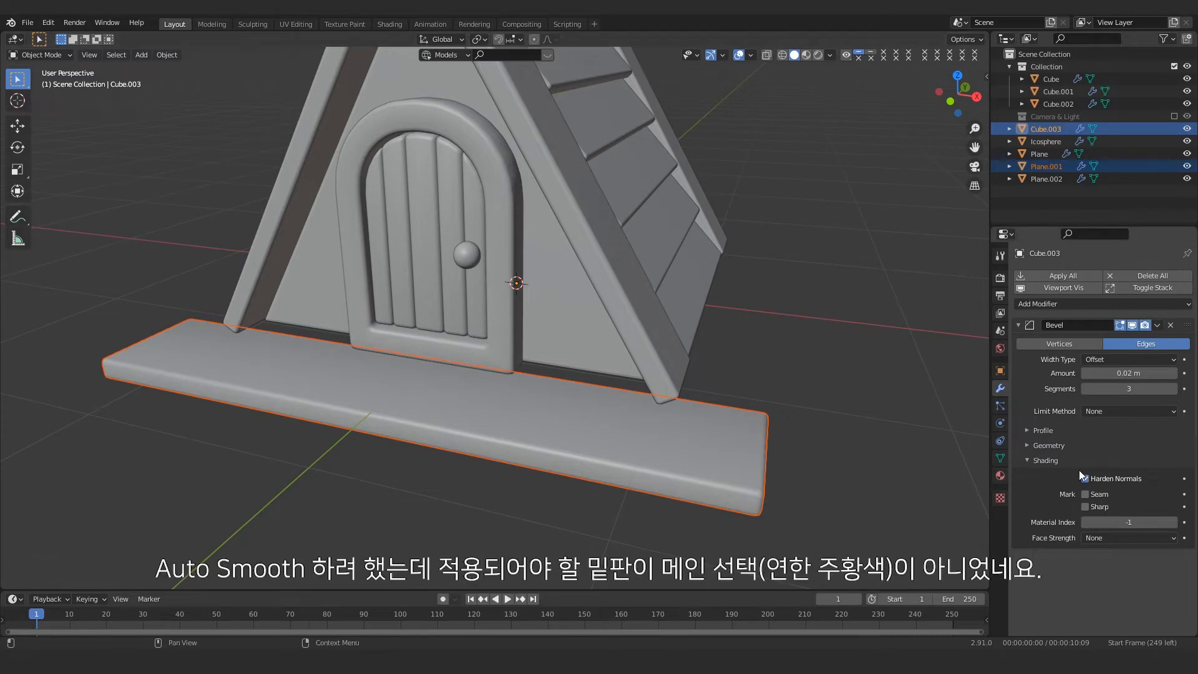
Step: Select only the base board and enable Auto Smooth at 30° in its normals settings
click(1001, 457)
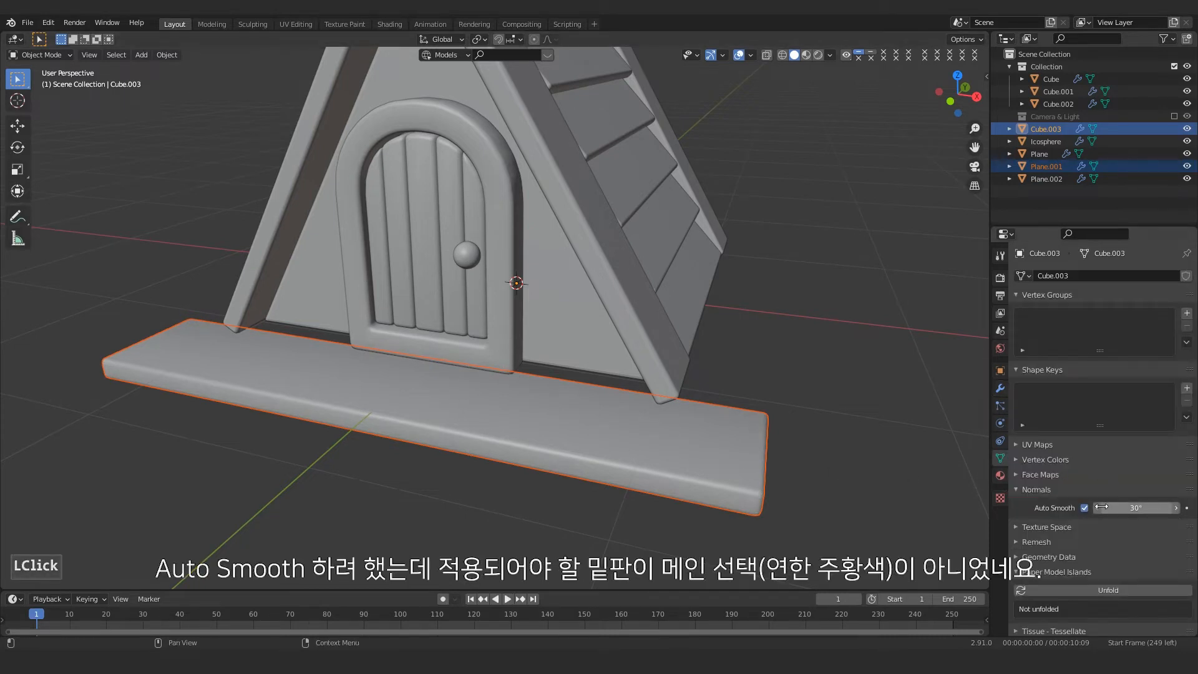
click(825, 488)
click(698, 470)
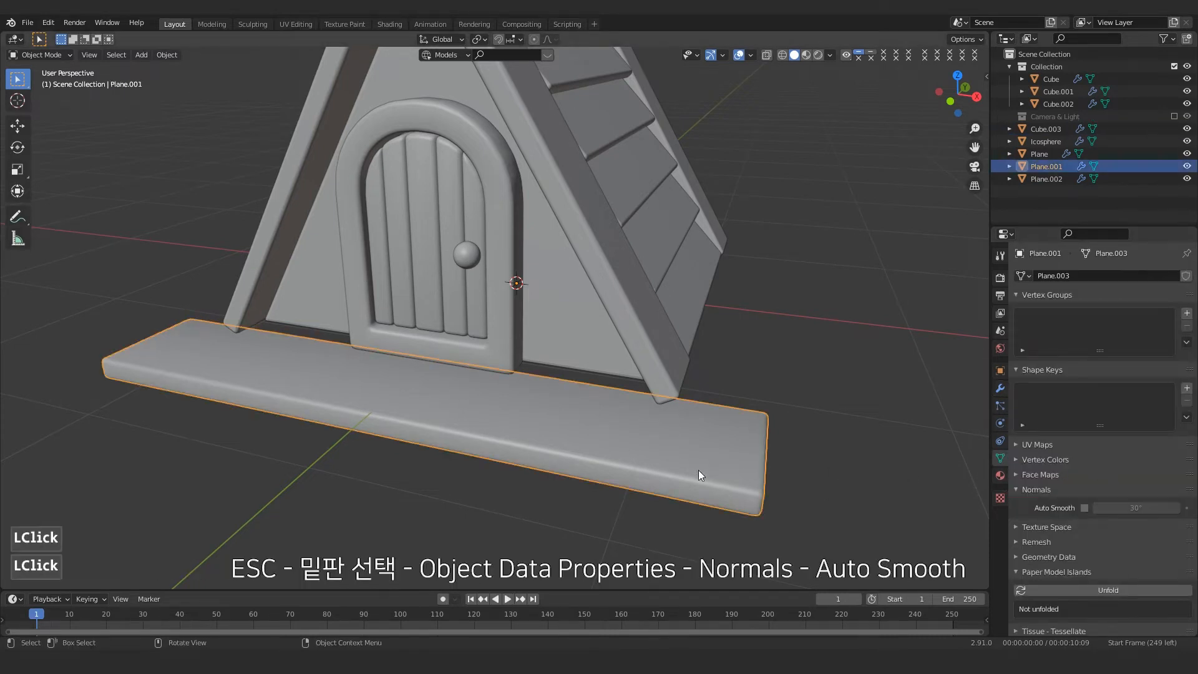
click(1085, 508)
Step: Add an Array modifier to the base board below its Bevel modifier
mouse_move(777, 488)
middle_down()
mouse_move(654, 470)
mouse_move(783, 472)
middle_up()
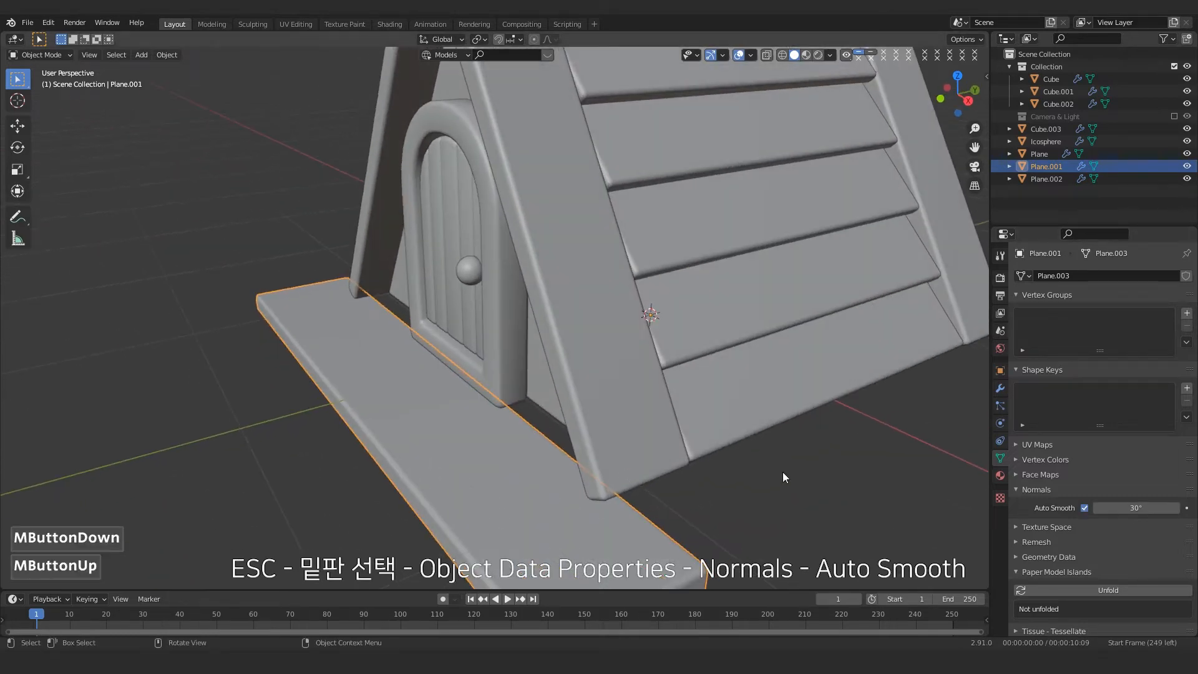
click(1000, 389)
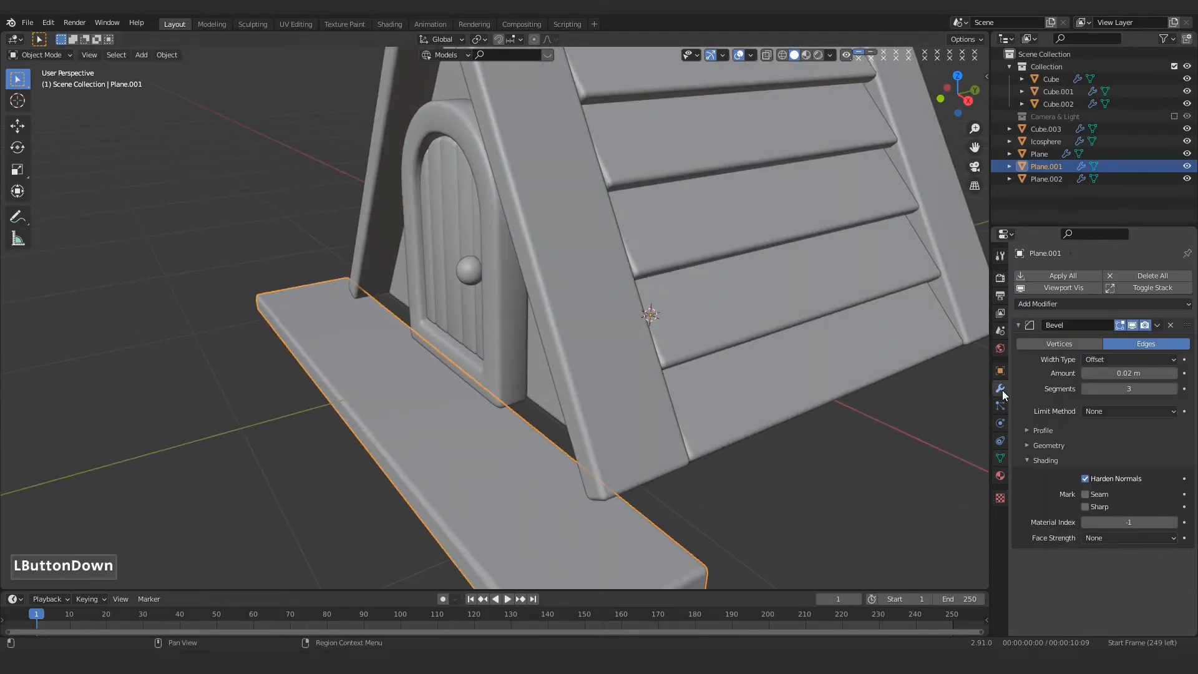
click(1051, 304)
click(980, 336)
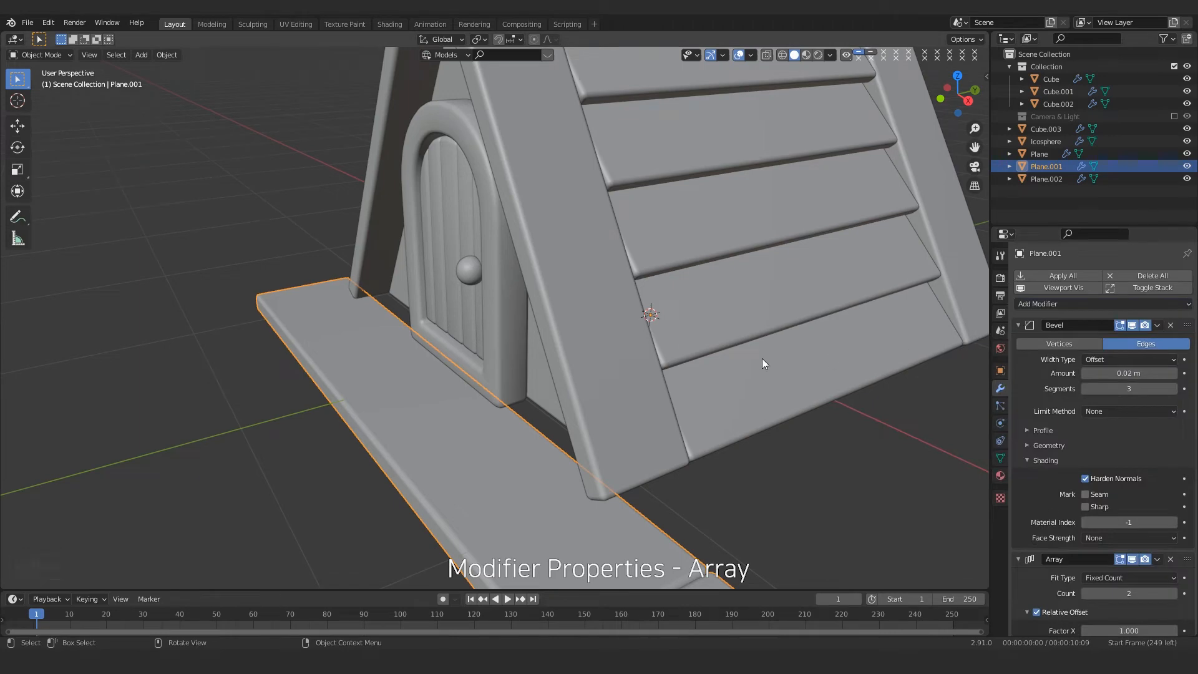
Step: Set the base board array's relative offset factors to X 0 and Y 1.01
scroll(531, 400, down, 4)
middle_drag(546, 443, 625, 455)
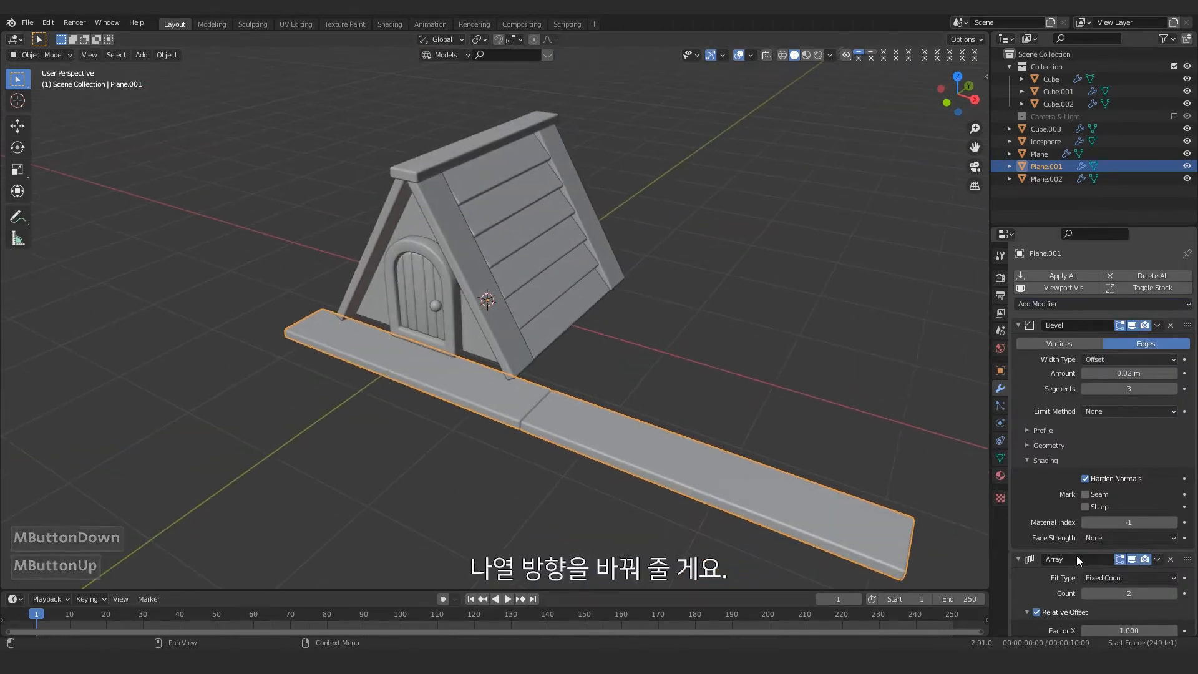
scroll(1085, 533, down, 3)
click(1113, 559)
text(0)
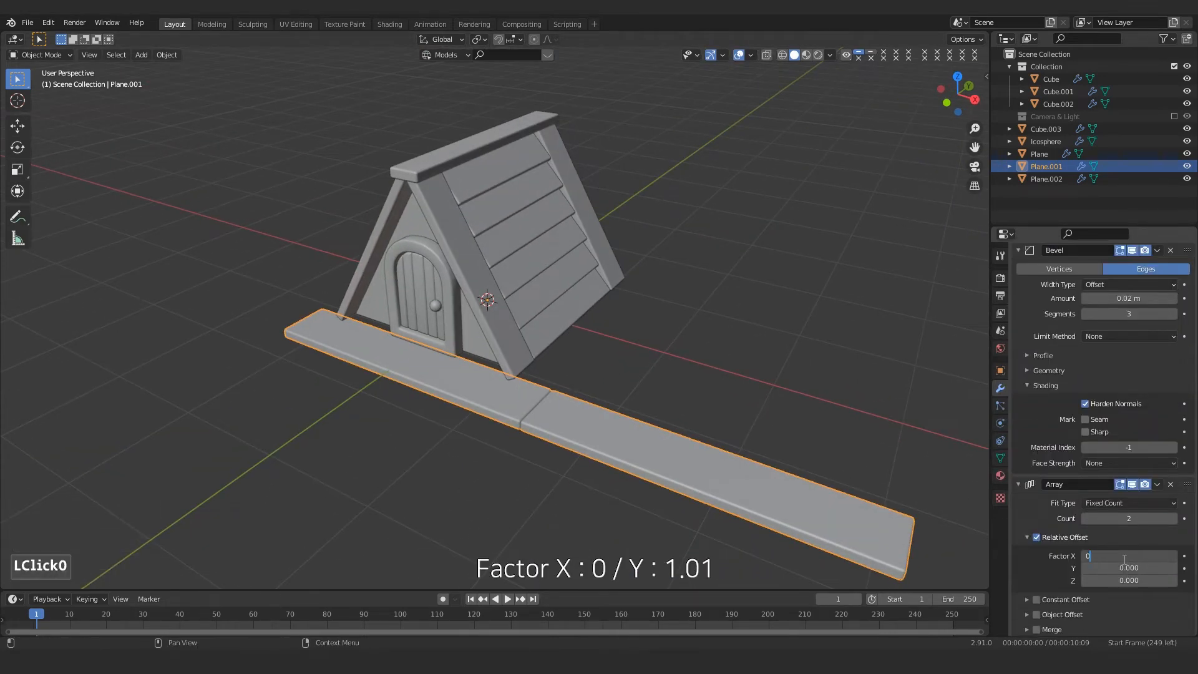
key(Return)
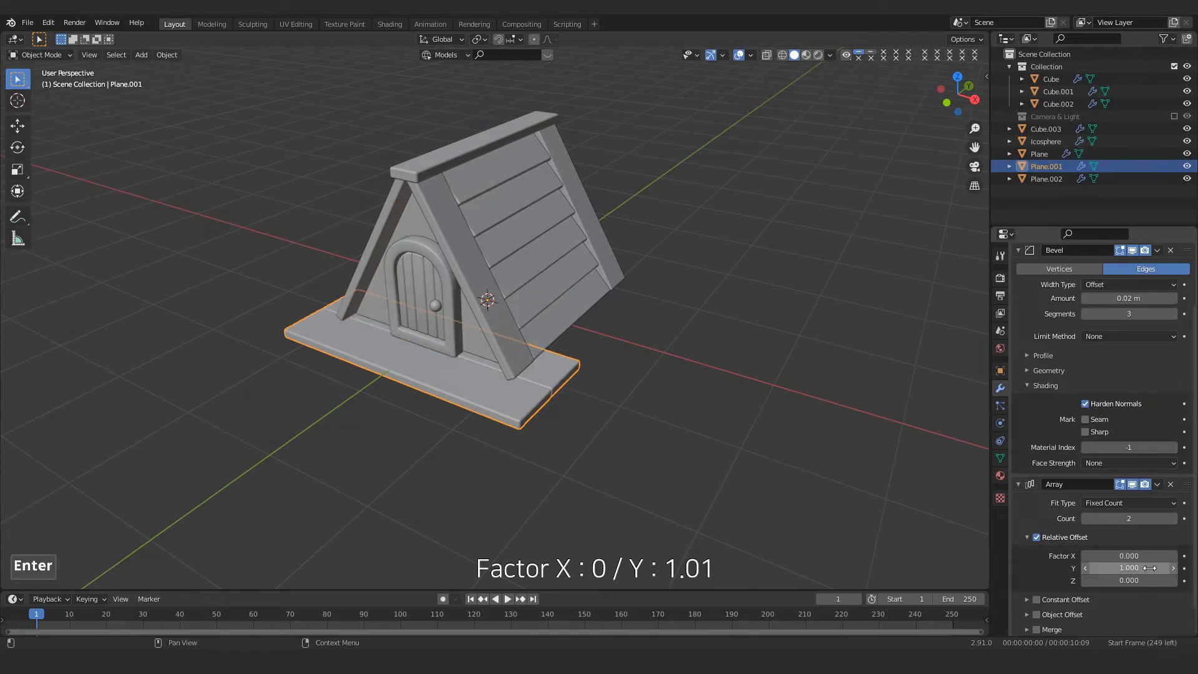
scroll(455, 407, up, 5)
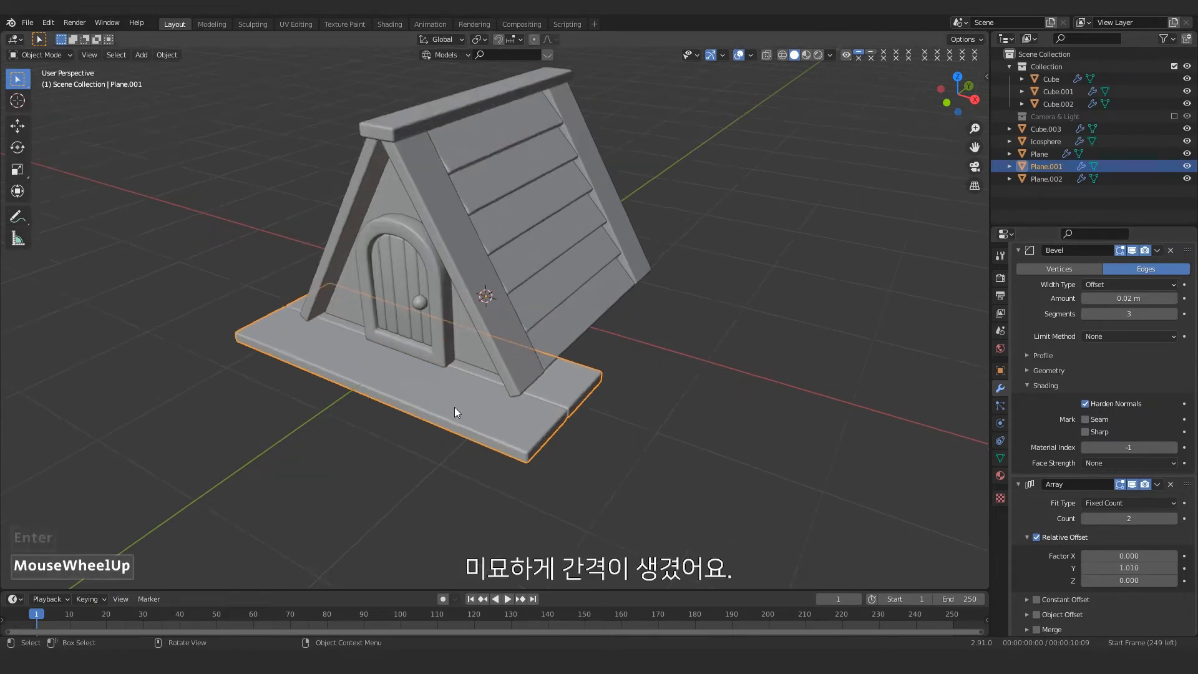
Step: Set the base board's Array count to 6 and deselect the finished base
middle_drag(594, 463, 654, 472)
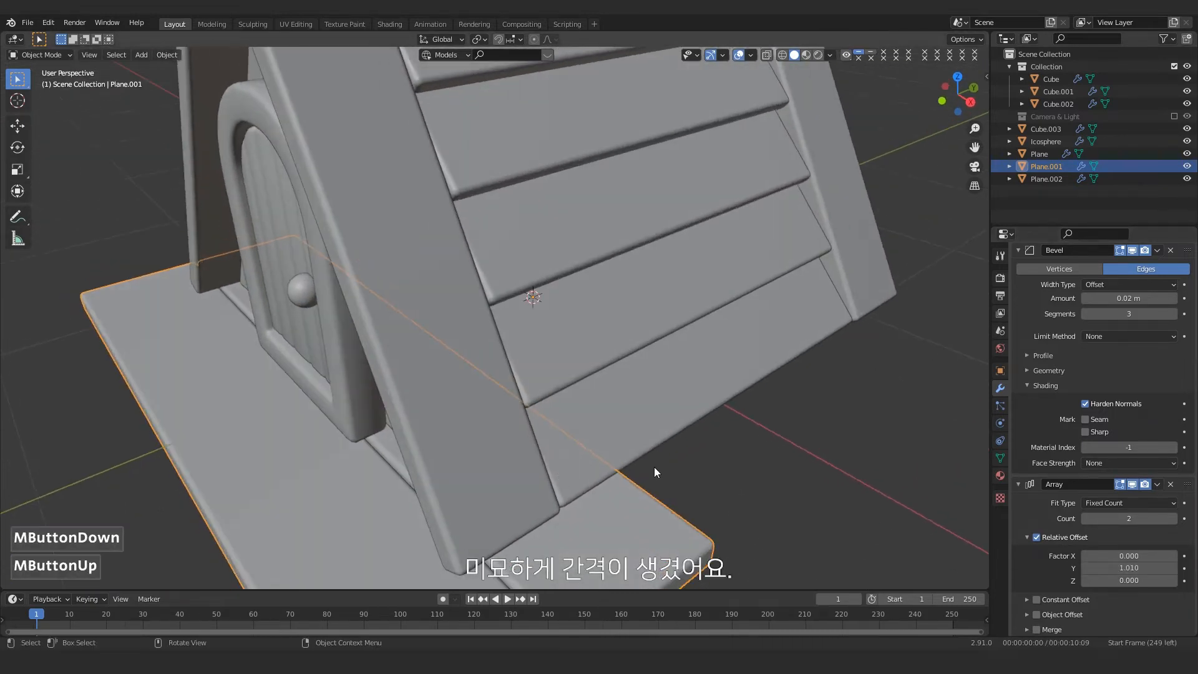
click(1174, 518)
click(1174, 519)
click(1174, 518)
click(1175, 519)
scroll(970, 514, down, 4)
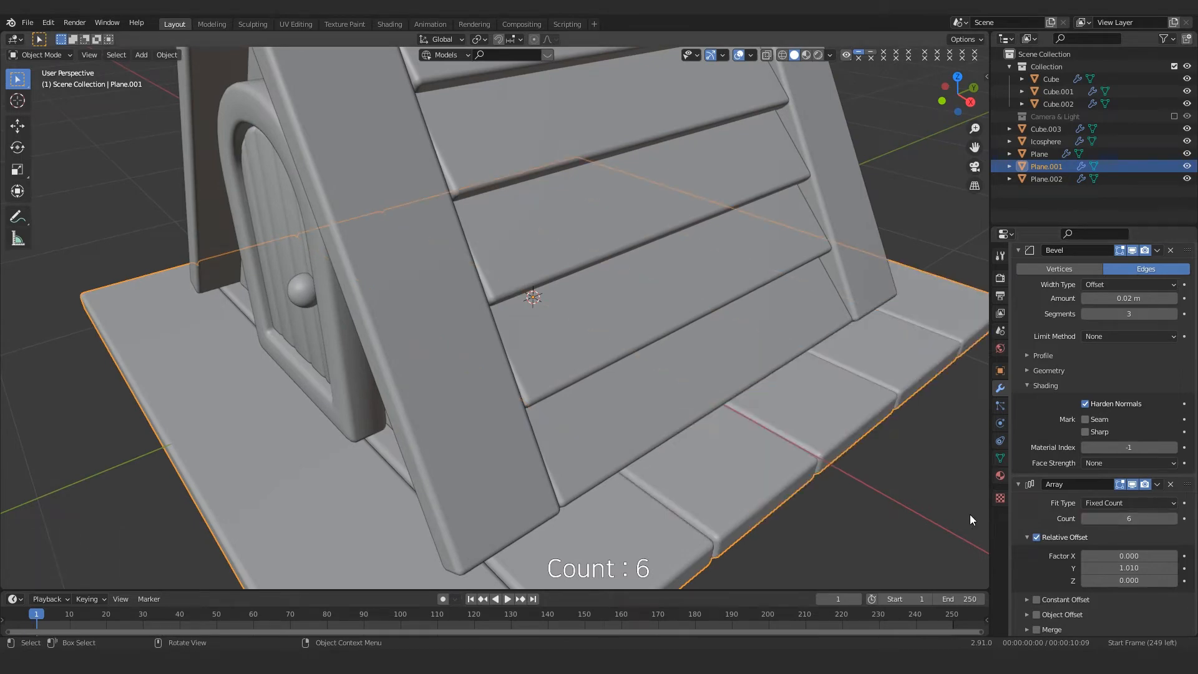
middle_drag(807, 323, 867, 339)
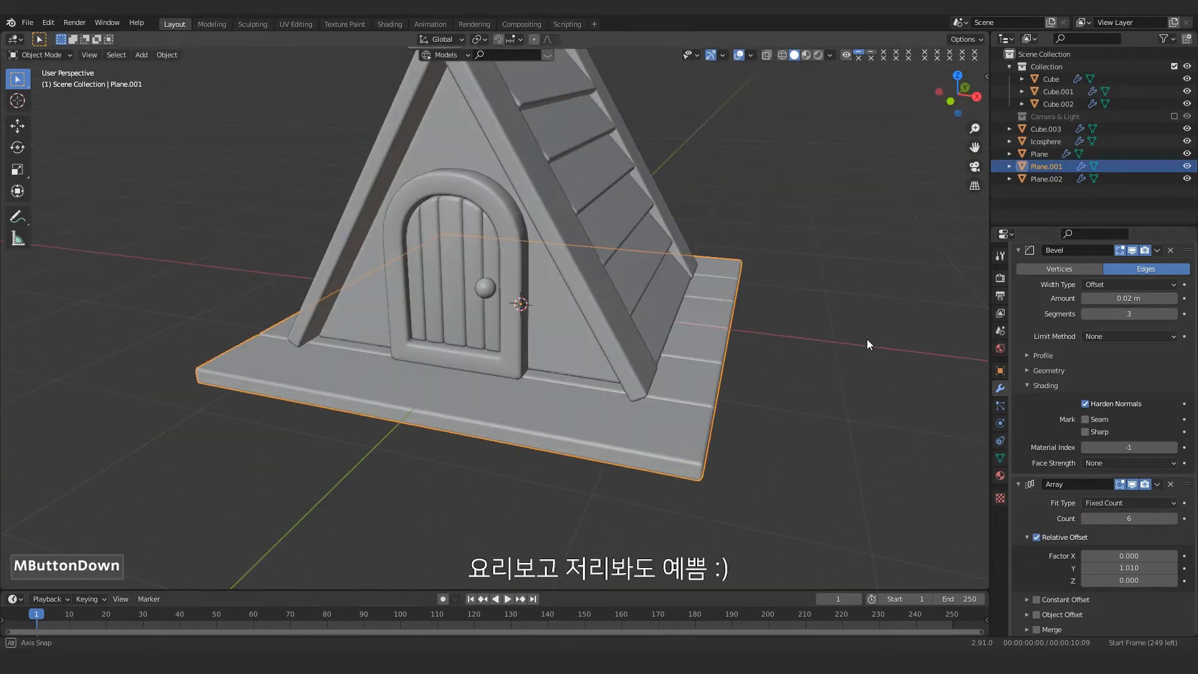
scroll(646, 376, down, 2)
mouse_move(645, 376)
middle_down()
mouse_move(680, 364)
mouse_move(637, 357)
middle_up()
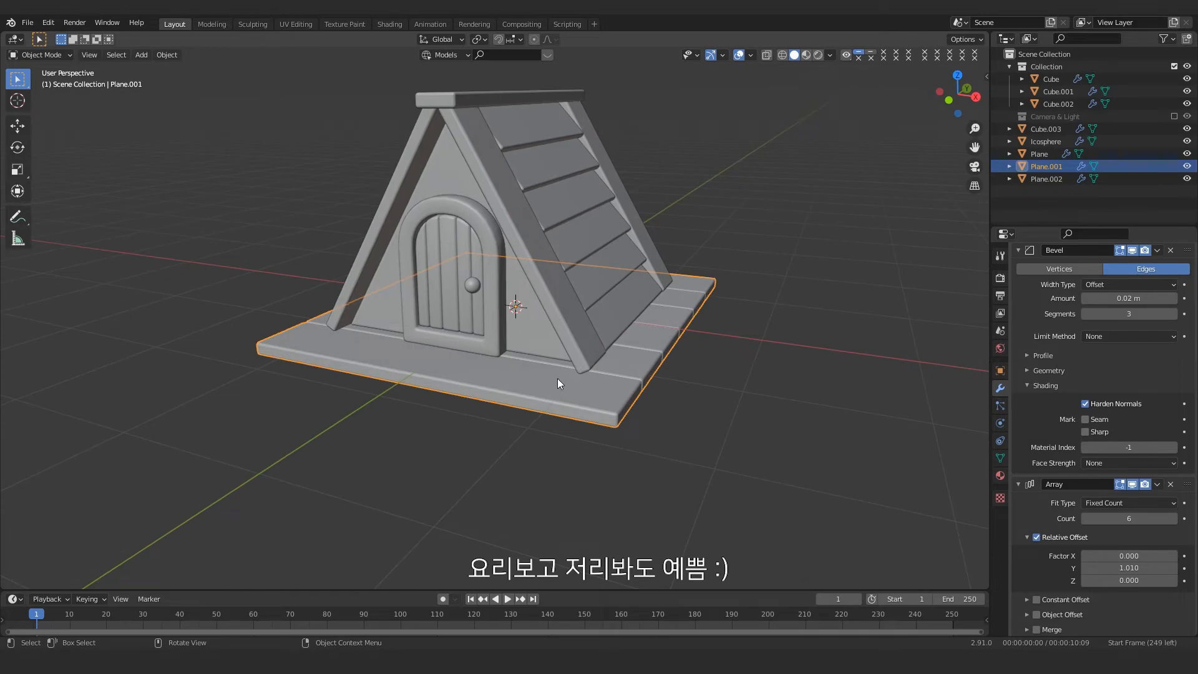
click(788, 402)
click(505, 388)
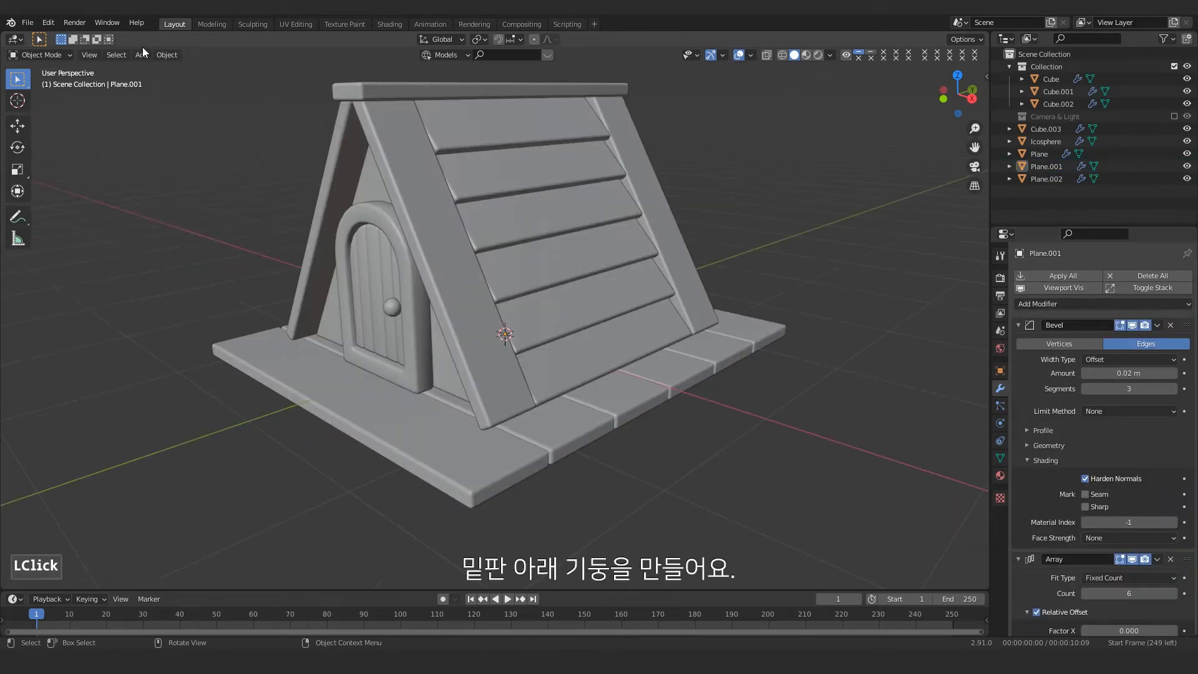
Step: Add a plane mesh to the scene and enter Edit Mode on it
click(142, 54)
mouse_move(144, 69)
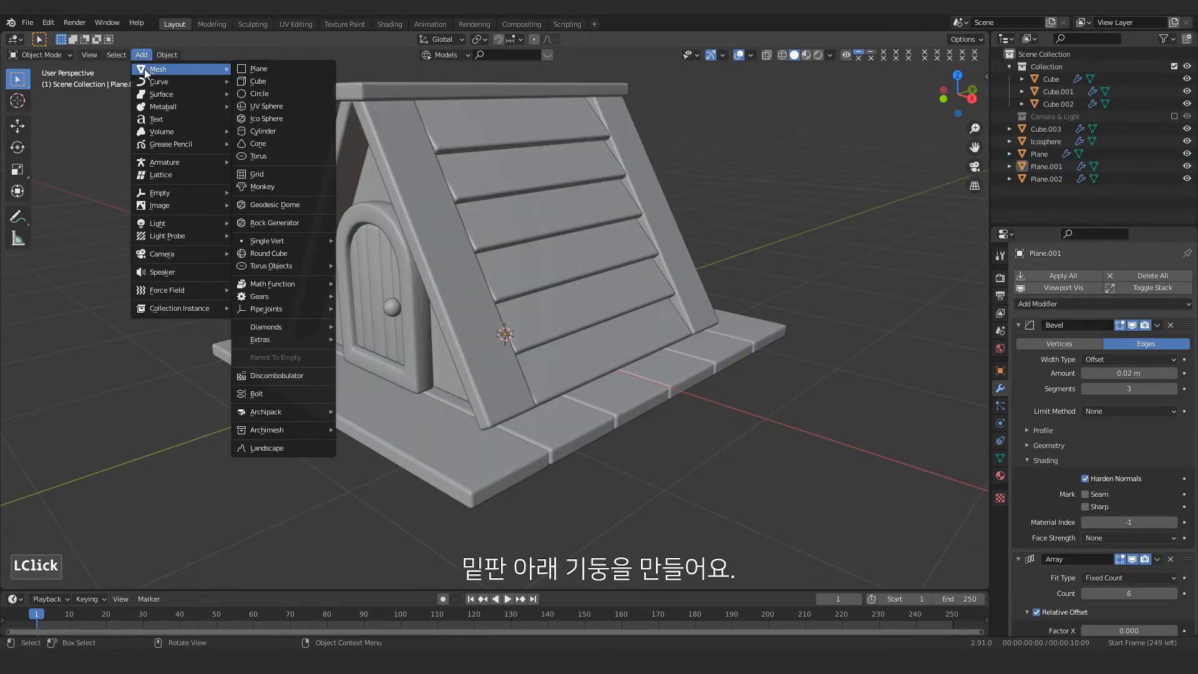
click(264, 73)
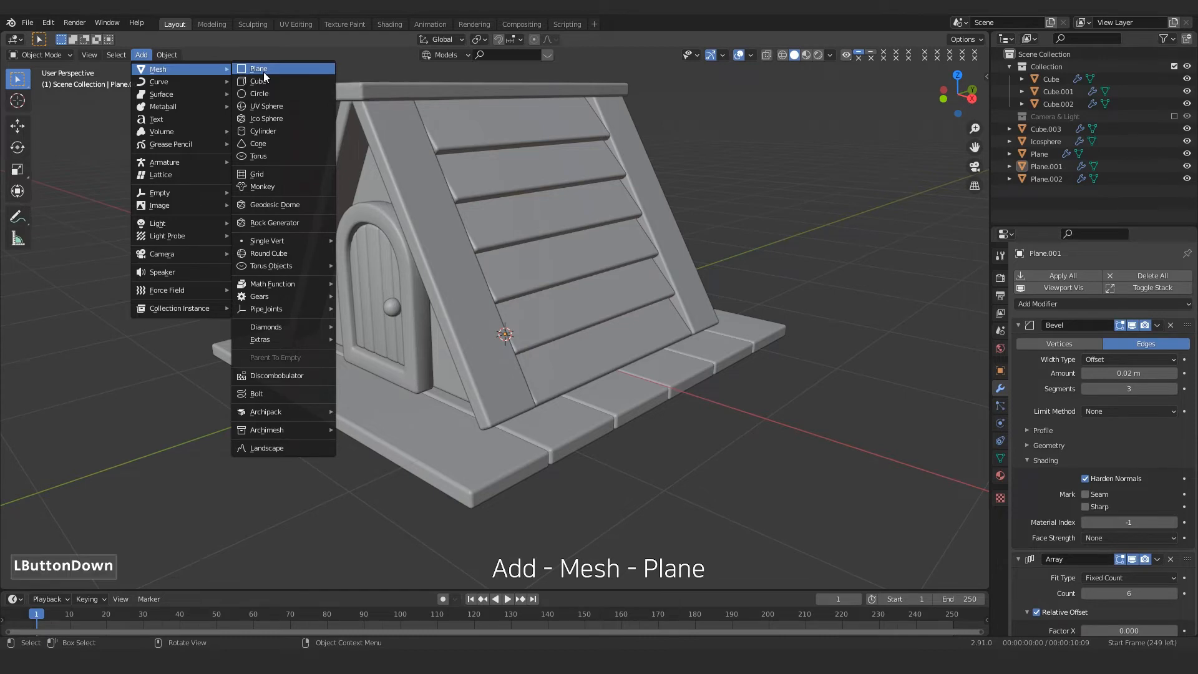
scroll(575, 342, down, 2)
middle_drag(521, 343, 533, 373)
key(Tab)
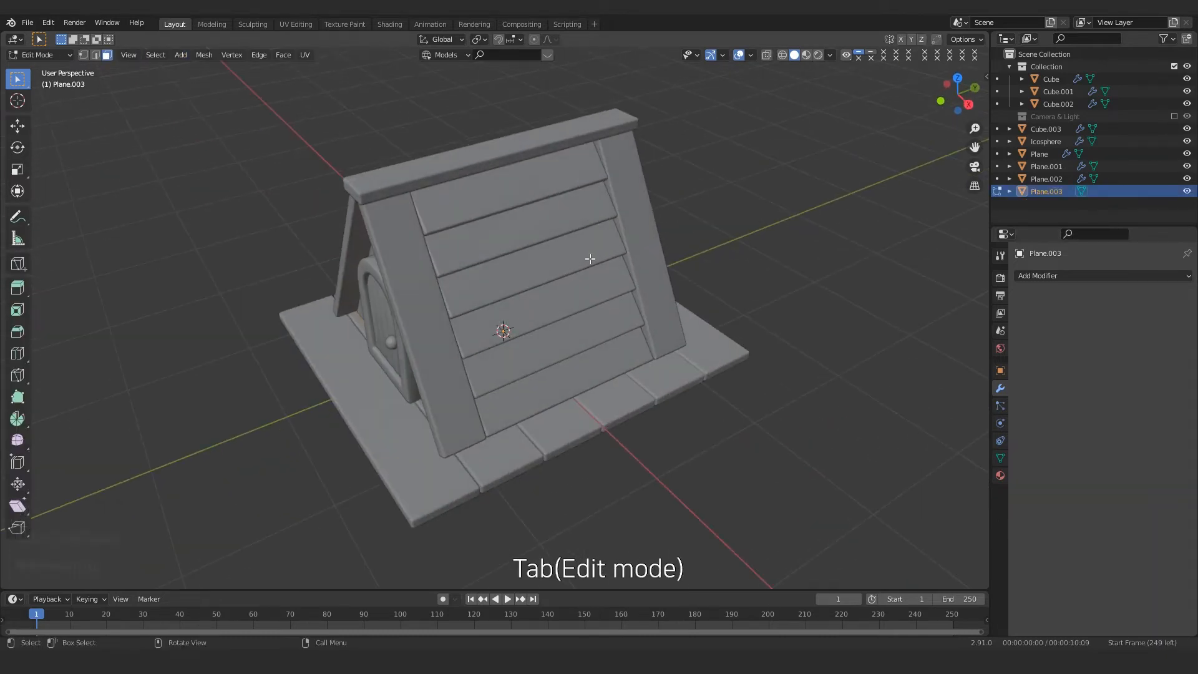
Step: Move the plane's face out toward the base's front corner and scale it down to a small square
middle_drag(591, 258, 570, 312)
scroll(570, 313, down, 2)
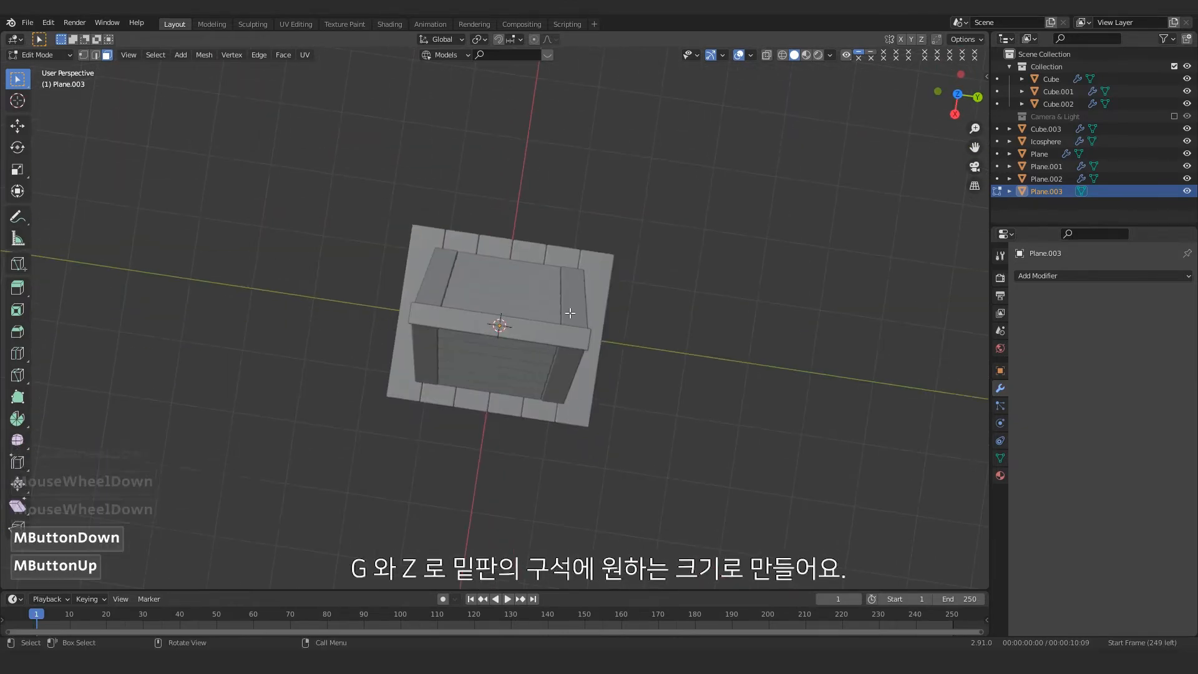
key(g)
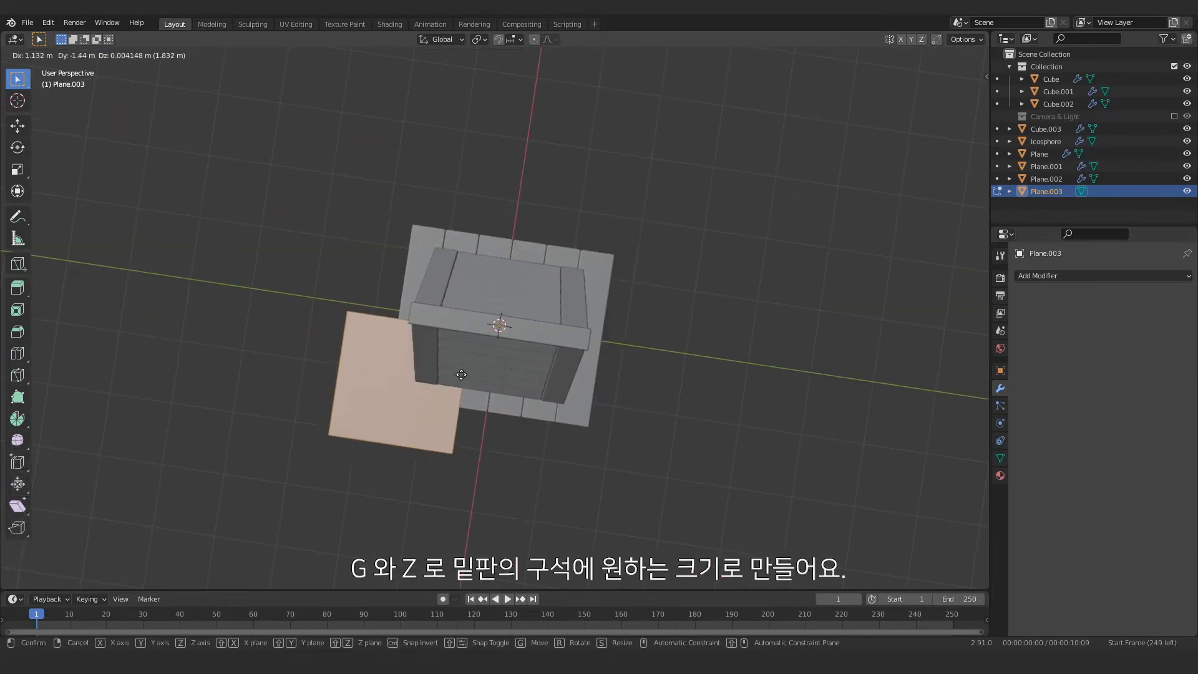
click(461, 374)
key(s)
click(394, 384)
Step: Place the small square at the base's front corner beside the door and fine-tune its size
middle_drag(397, 400, 516, 369)
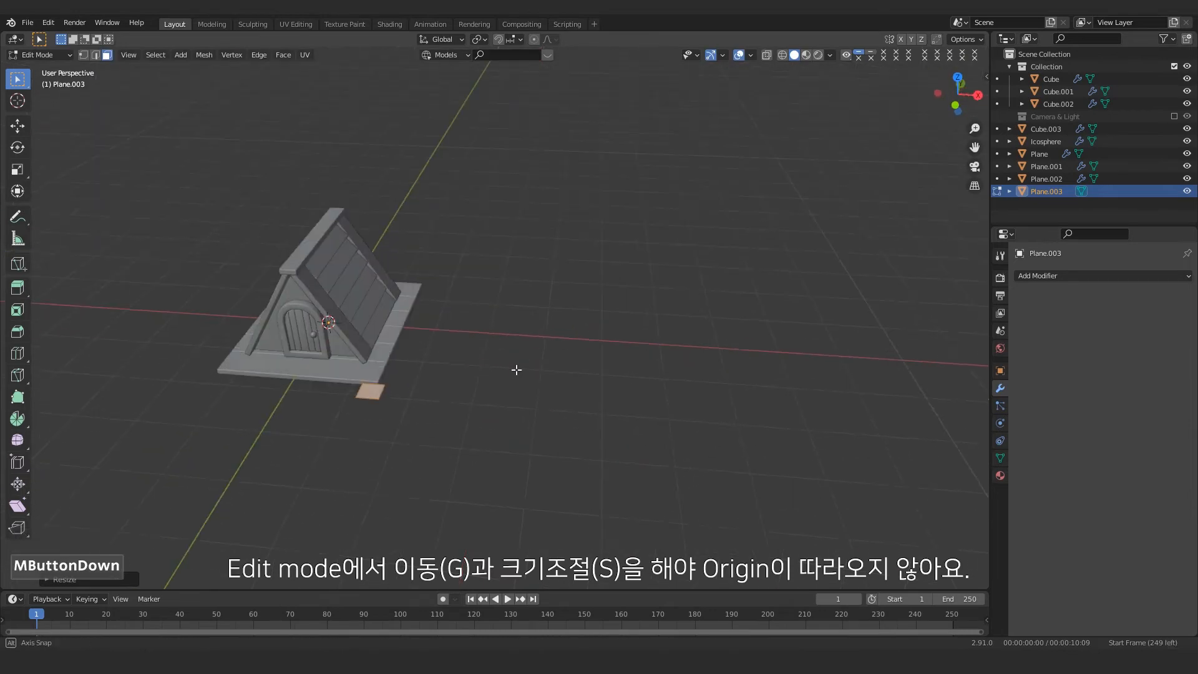
scroll(443, 368, up, 4)
shift+middle_drag(444, 368, 561, 511)
key(g)
click(534, 439)
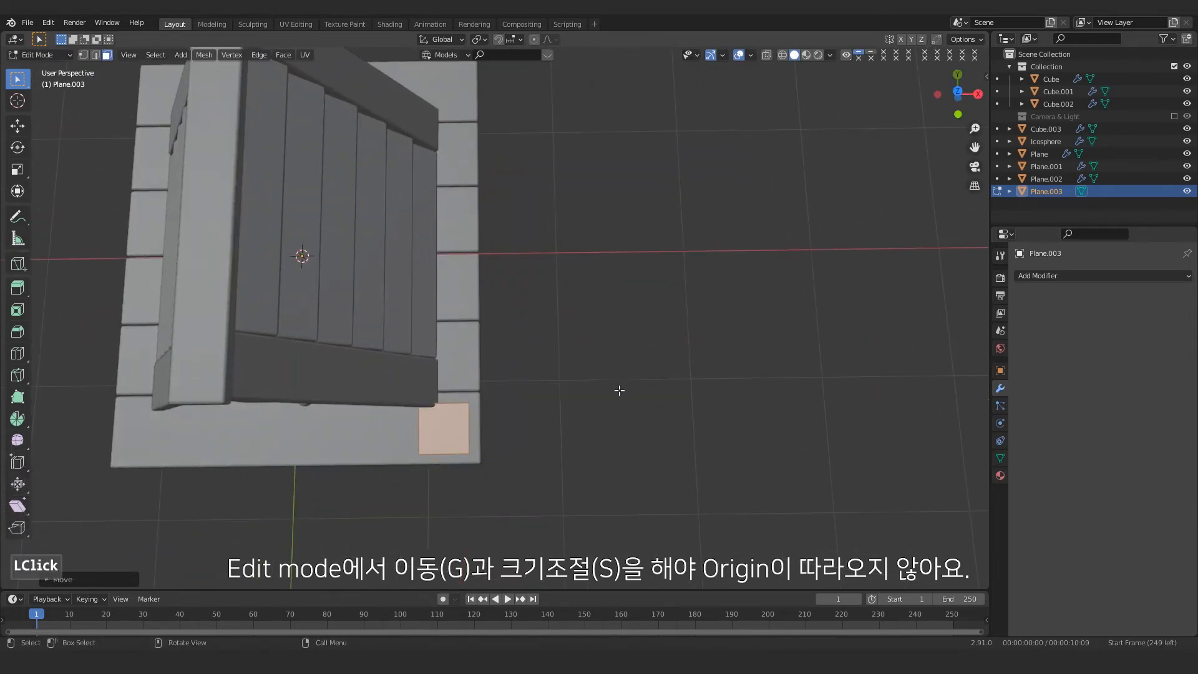
key(s)
click(536, 401)
Step: Lower the square along Z under the base, extrude it into a short block-shaped leg, and return to Object Mode
middle_drag(536, 401, 618, 451)
key(g)
key(z)
click(509, 451)
key(e)
click(510, 460)
key(Tab)
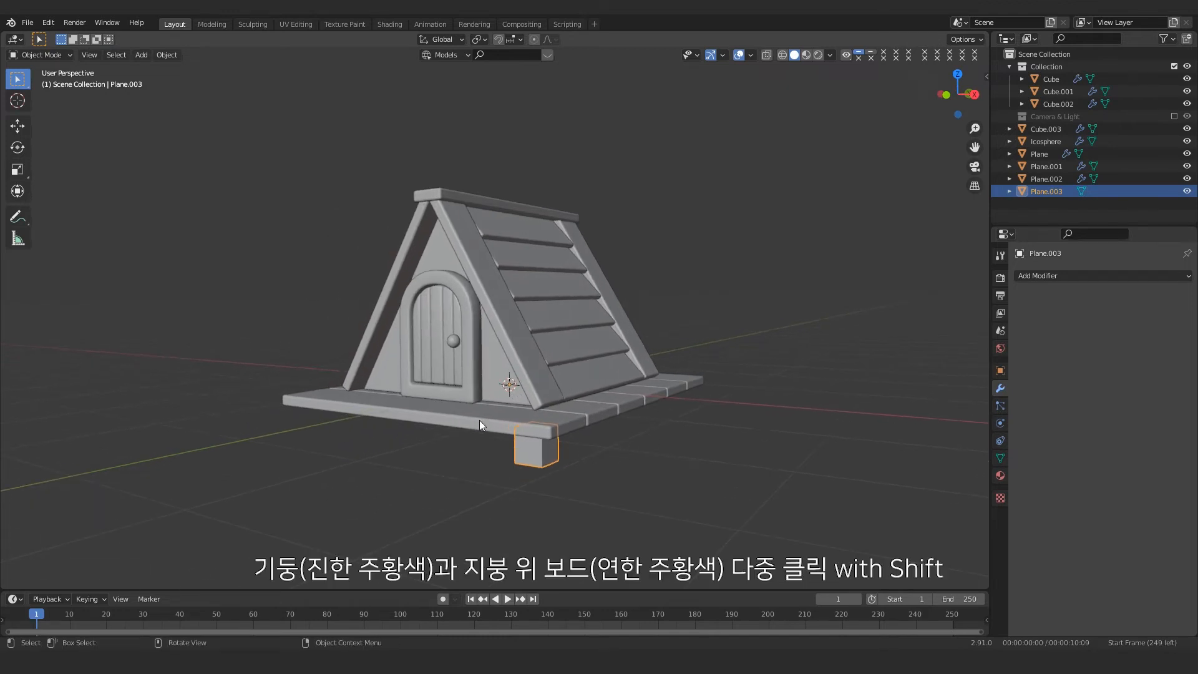
Step: Link the roof ridge board's modifiers to the new leg
shift+click(437, 194)
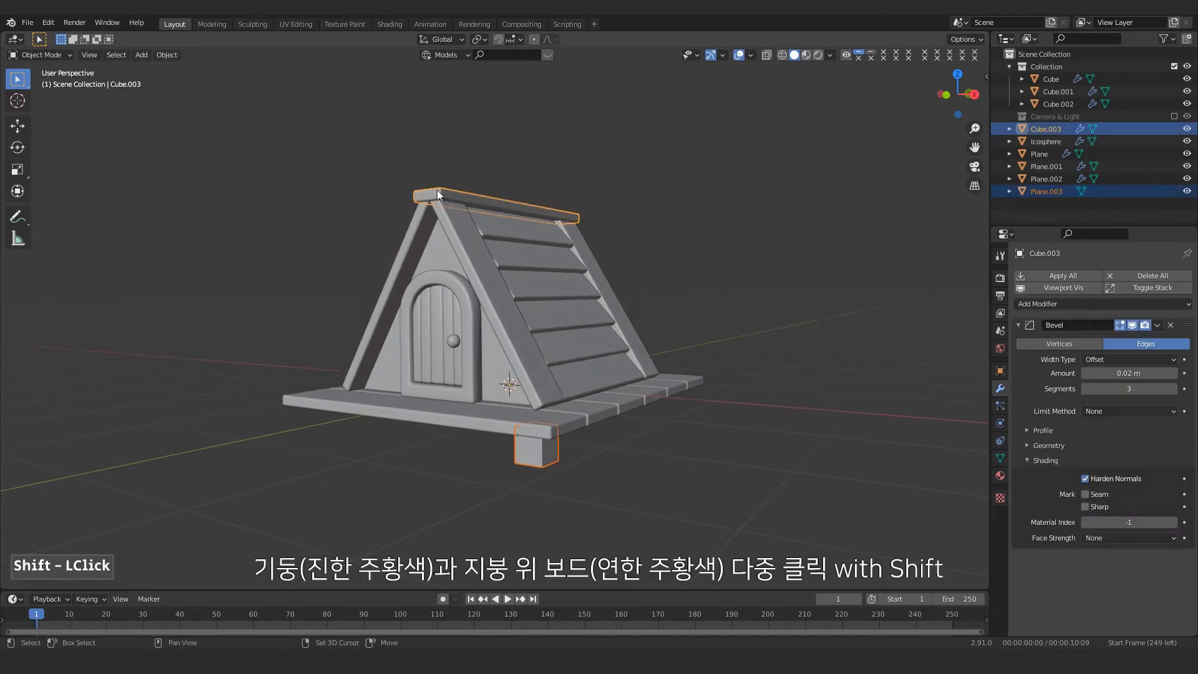
key(ctrl+l)
click(506, 440)
scroll(562, 461, up, 2)
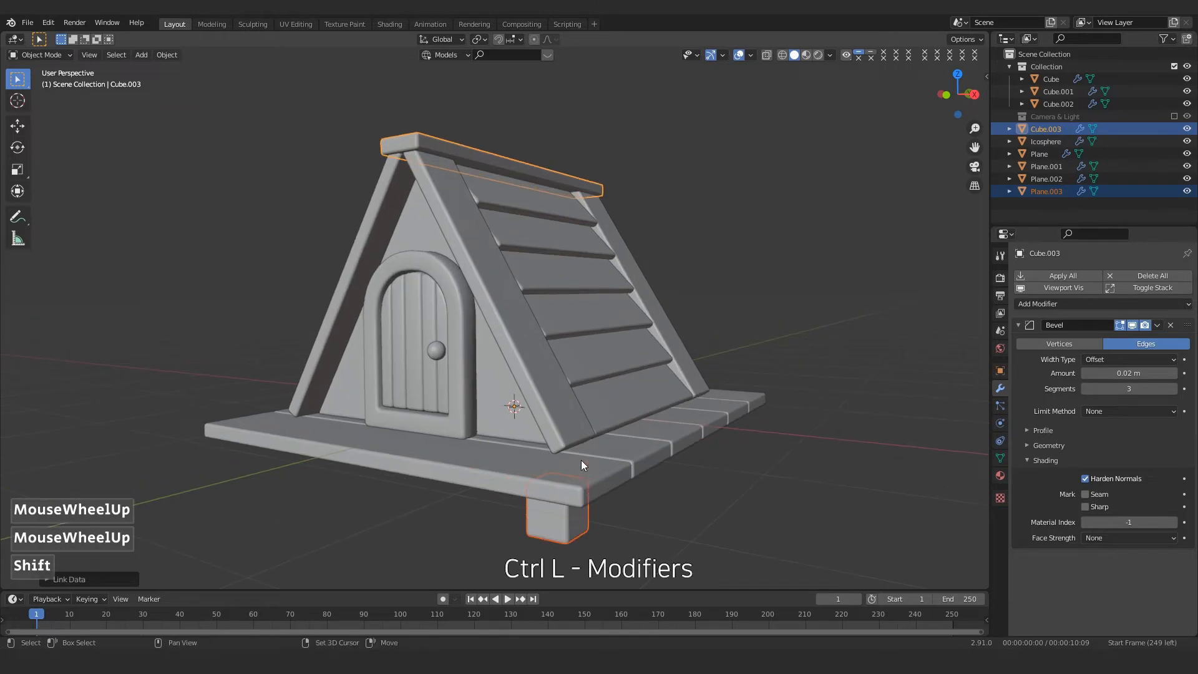
shift+middle_drag(582, 459, 567, 467)
scroll(567, 466, up, 2)
Step: Select only the leg, apply Shade Smooth, and enable Auto Smooth in its normals settings
double_click(571, 520)
right_click(572, 519)
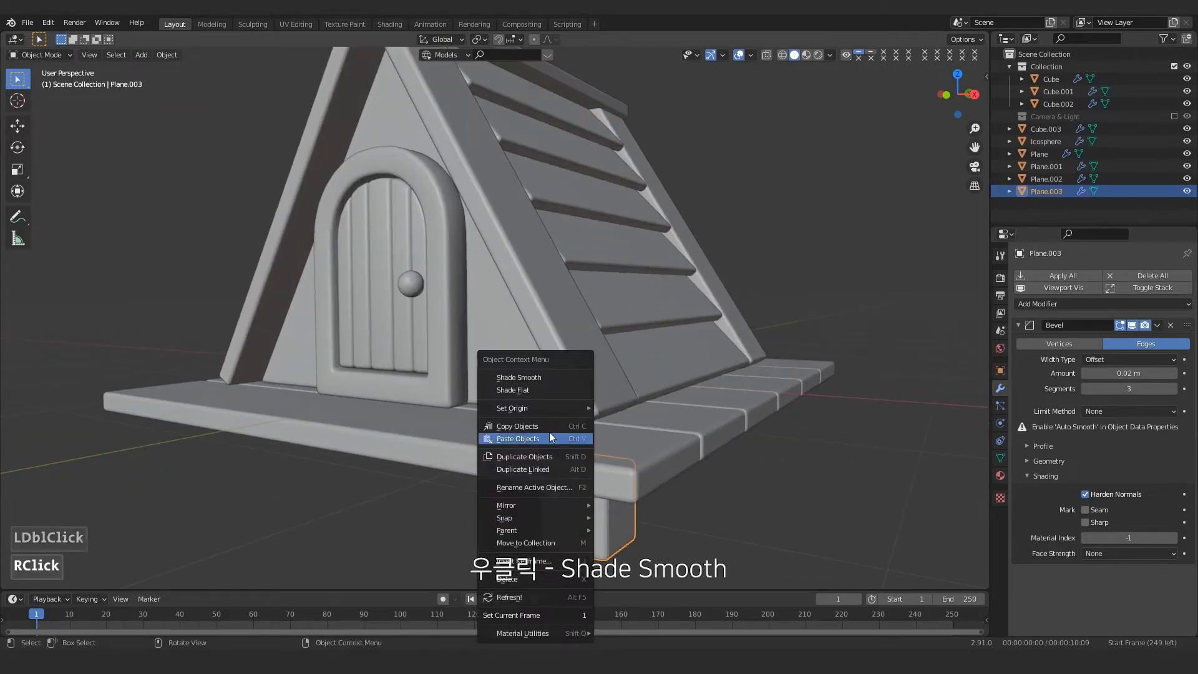
click(524, 379)
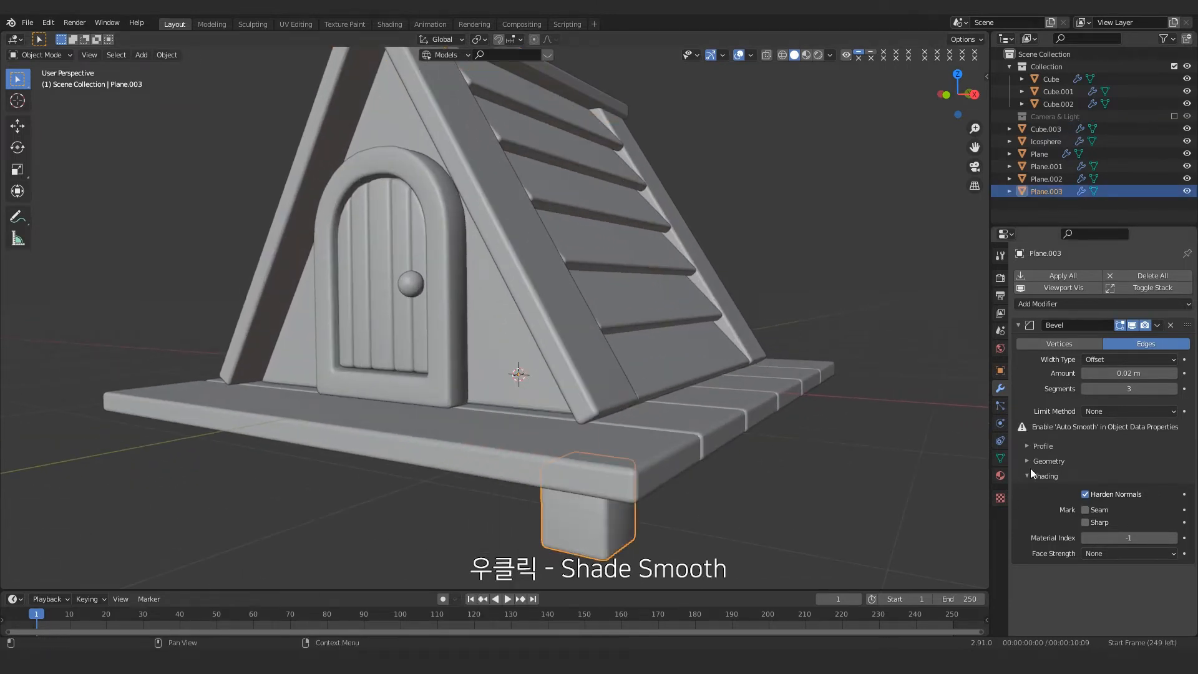
click(1001, 459)
click(1085, 508)
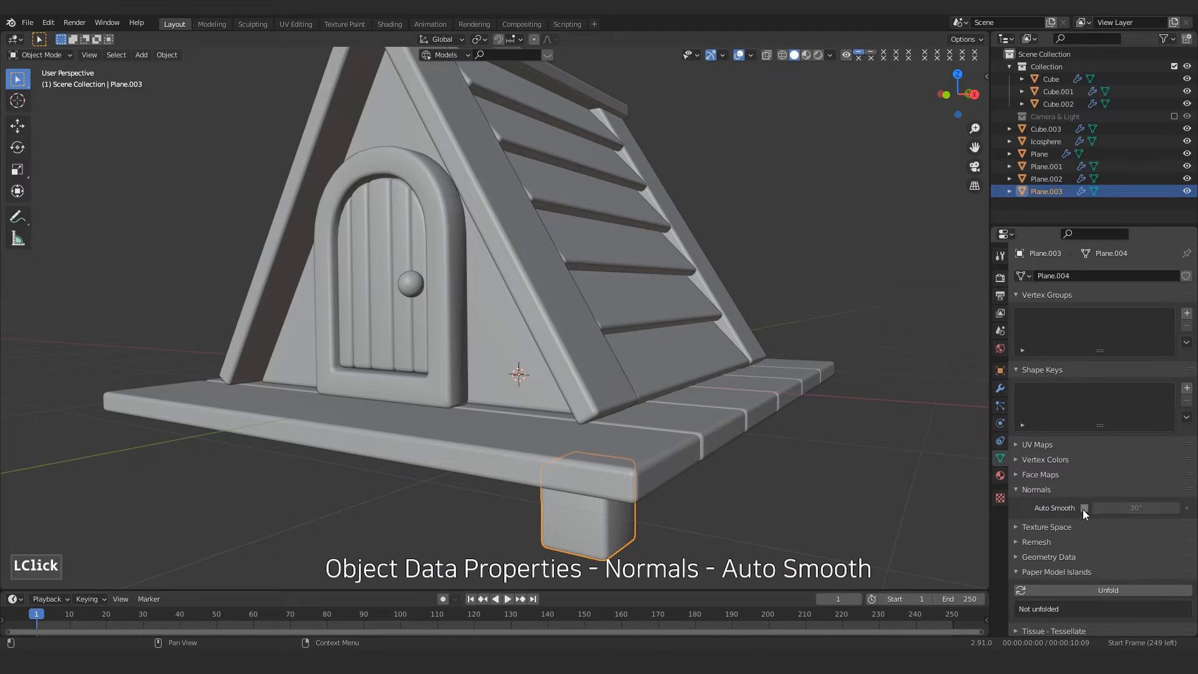
Step: Add a Mirror modifier on the X and Y axes so the leg repeats at all four base corners
click(1001, 389)
click(1071, 305)
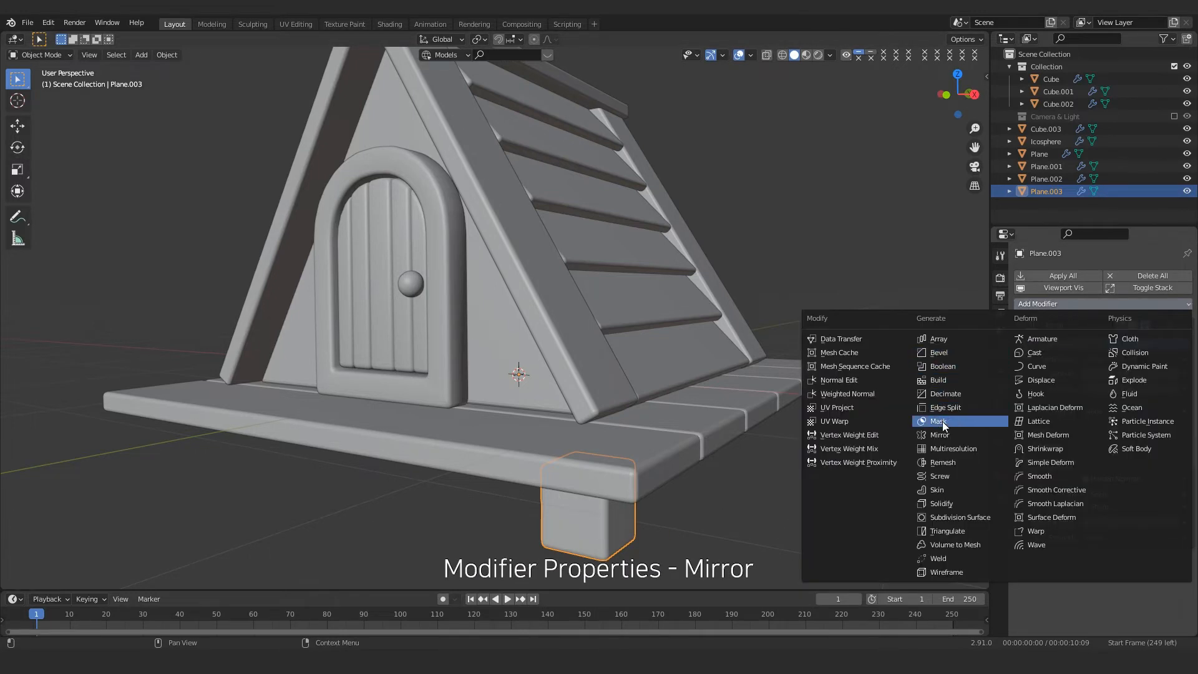
click(949, 352)
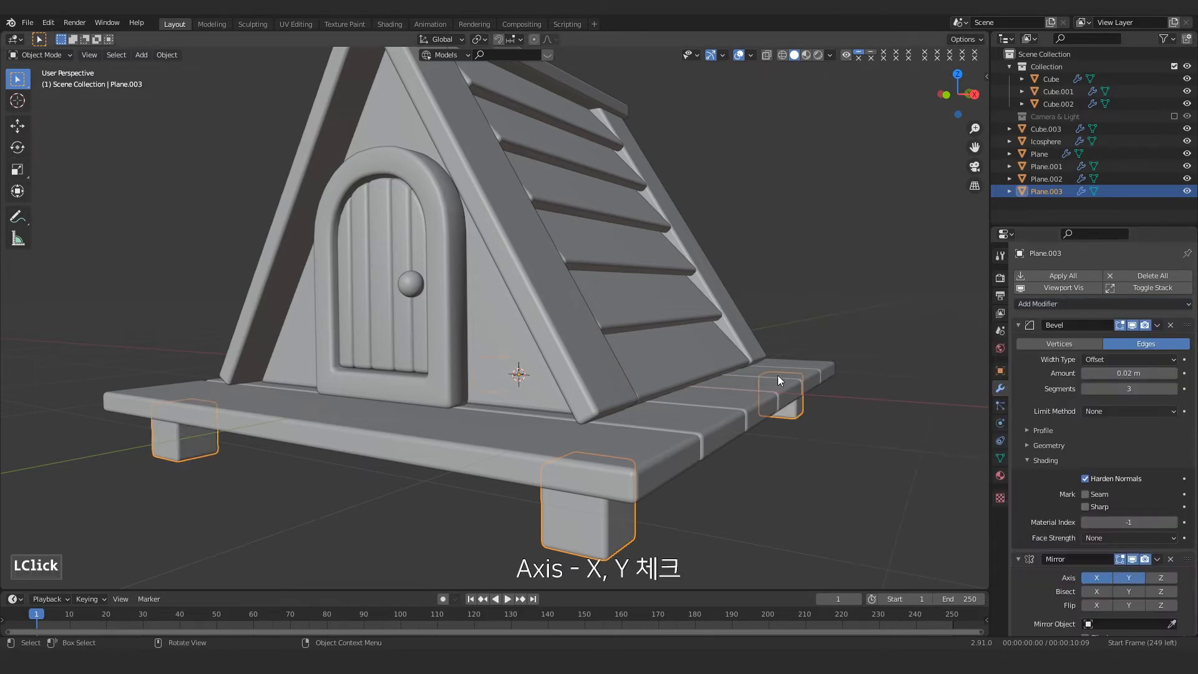
scroll(778, 380, down, 1)
click(772, 440)
scroll(771, 441, down, 2)
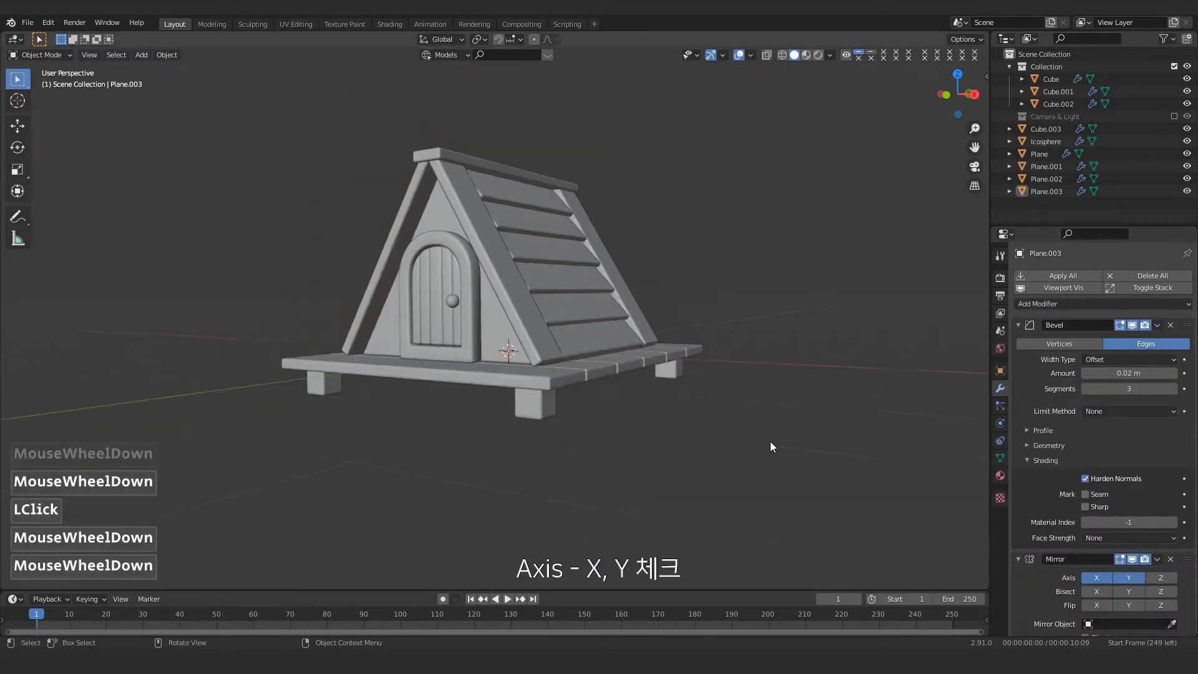
Step: Duplicate the planked base and move the copy along Y out in front of the door
middle_drag(772, 440, 709, 448)
scroll(709, 448, up, 1)
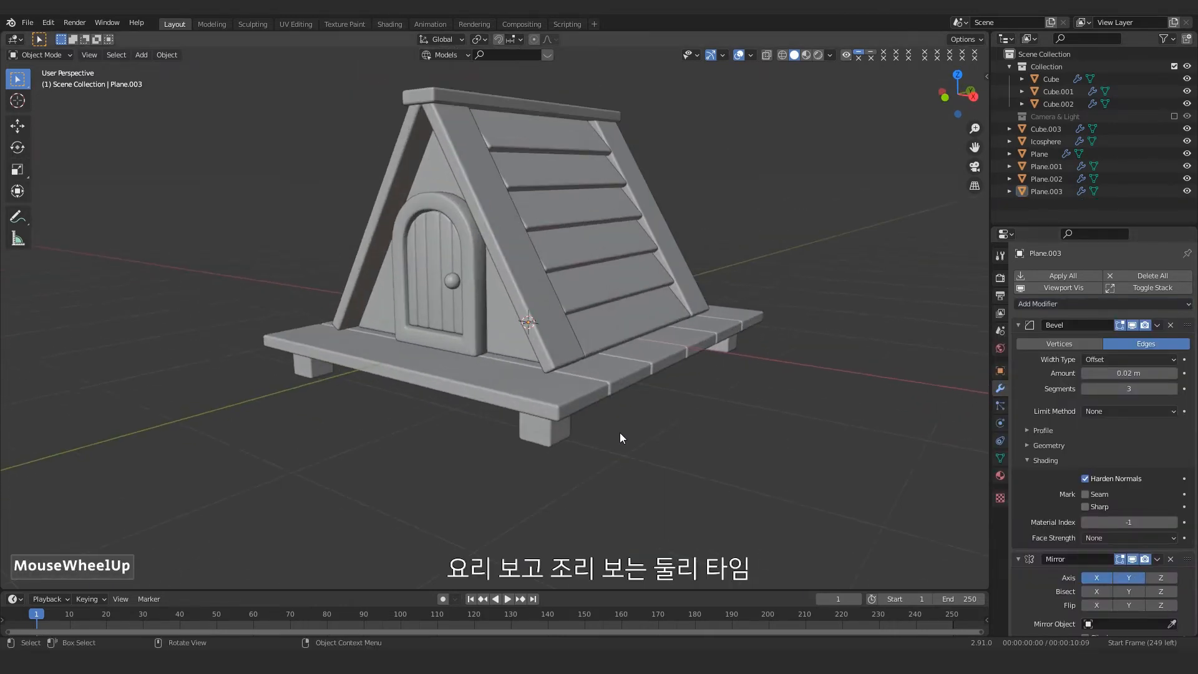
middle_drag(620, 432, 556, 354)
click(521, 365)
scroll(518, 399, down, 2)
key(shift+d)
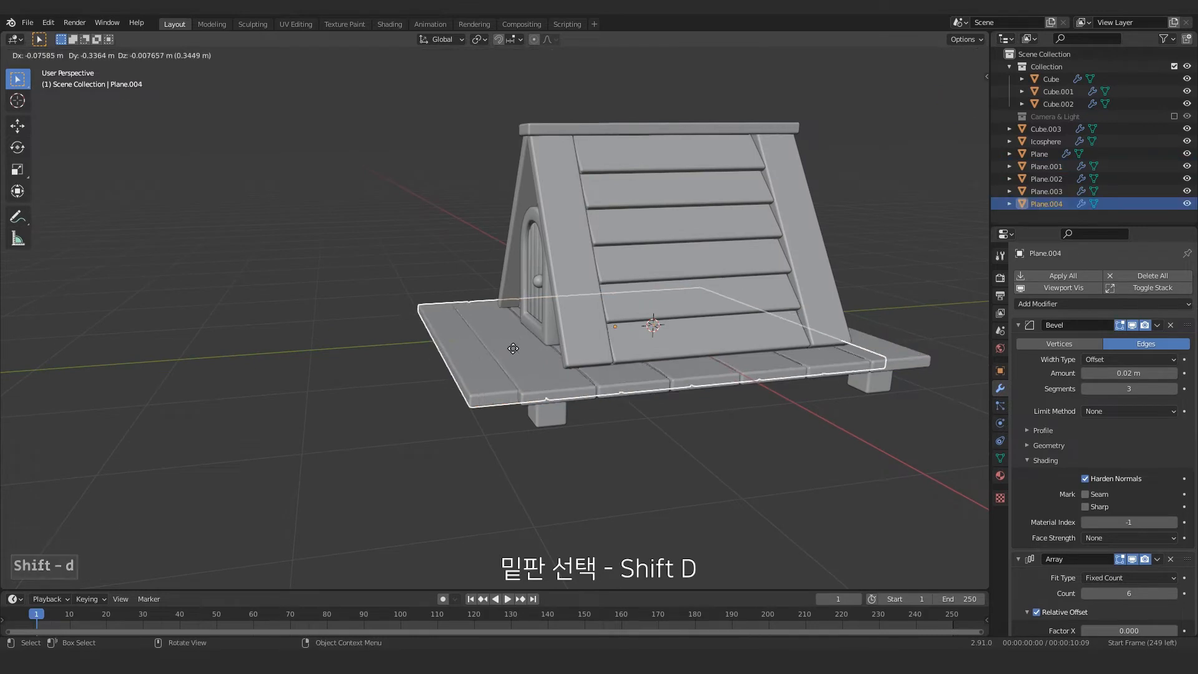
key(y)
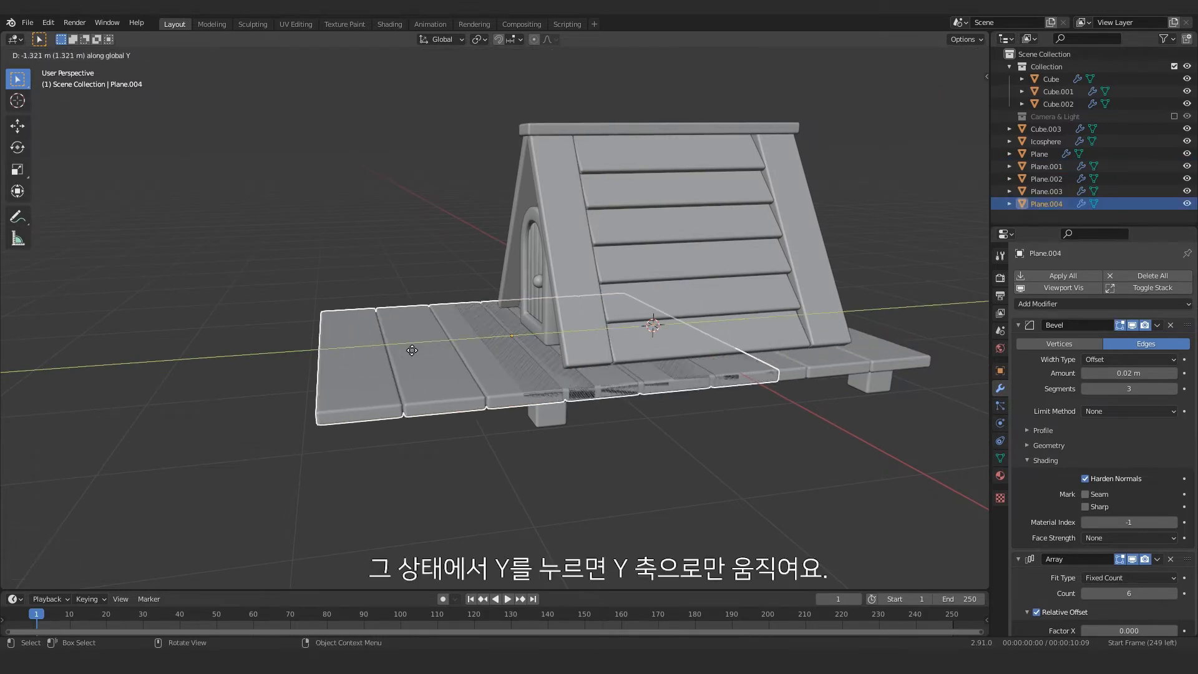
click(392, 352)
Step: Lower the duplicated planks along Z beneath the level of the house base
middle_drag(393, 352, 776, 362)
key(g)
key(z)
click(398, 360)
key(g)
key(z)
click(389, 353)
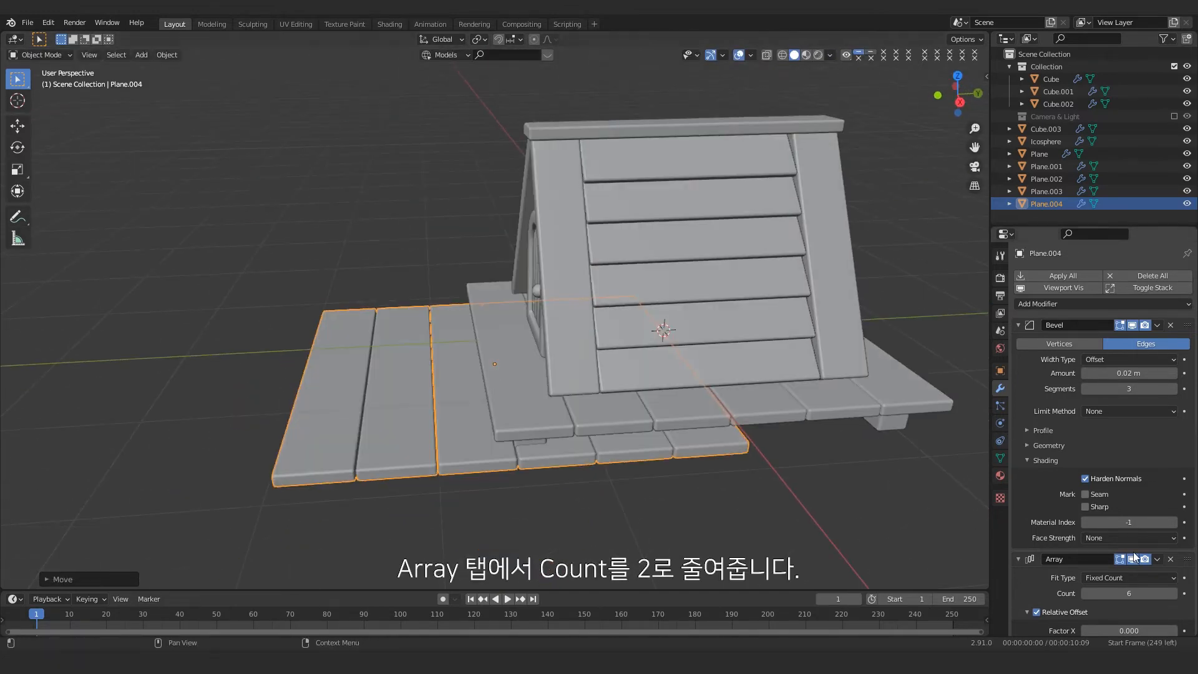
Step: Reduce the duplicated planks' Array count to 2
scroll(1116, 528, down, 3)
click(1087, 519)
click(1087, 519)
click(1087, 520)
click(1087, 519)
Step: Select all of the duplicated plank's geometry in Edit Mode and scale it down, narrowing it along X
middle_drag(811, 499, 591, 422)
scroll(387, 393, up, 1)
key(Tab)
key(a)
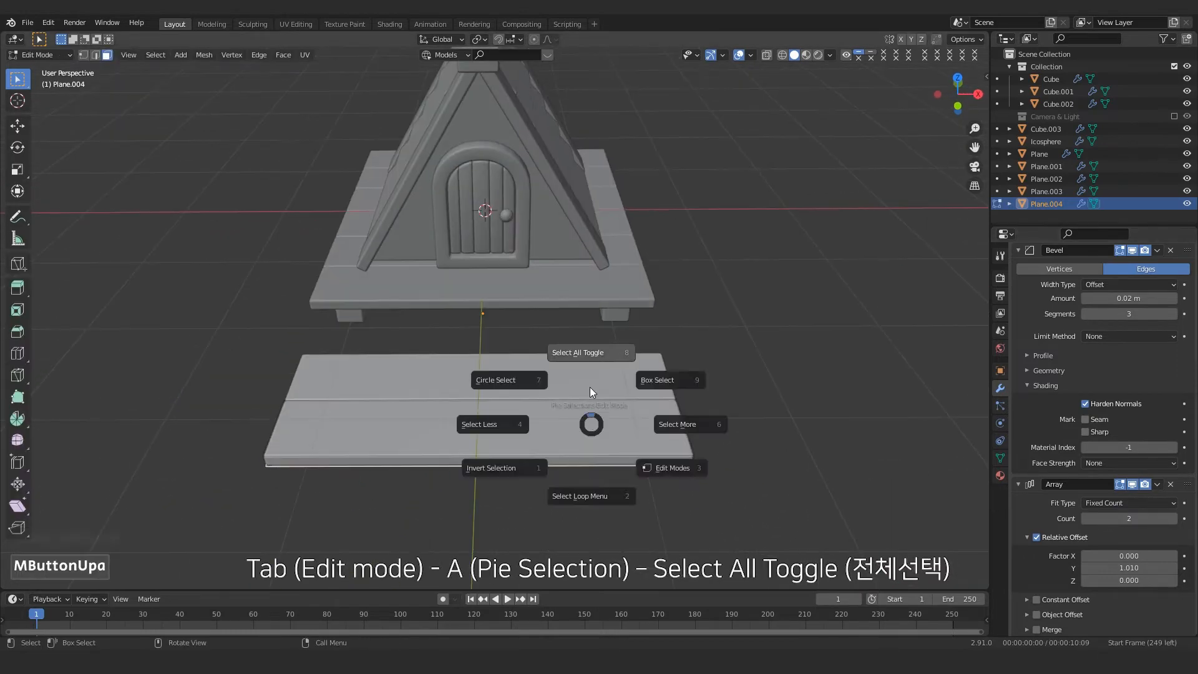
key(a)
click(581, 320)
key(s)
key(x)
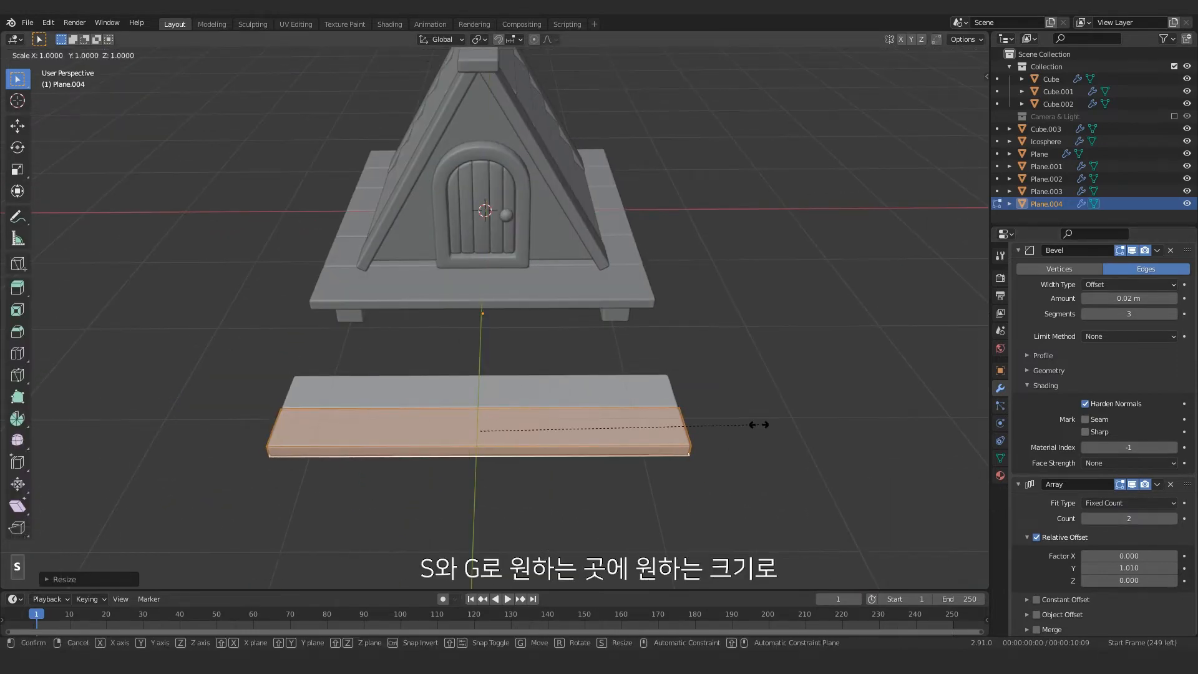
Step: Adjust the stair plank's thickness along Z and its depth along Y, and return to Object Mode
middle_drag(556, 432, 662, 406)
key(s)
key(z)
click(506, 430)
key(s)
key(y)
click(717, 434)
shift+middle_drag(649, 431, 594, 485)
middle_drag(594, 485, 589, 447)
key(Tab)
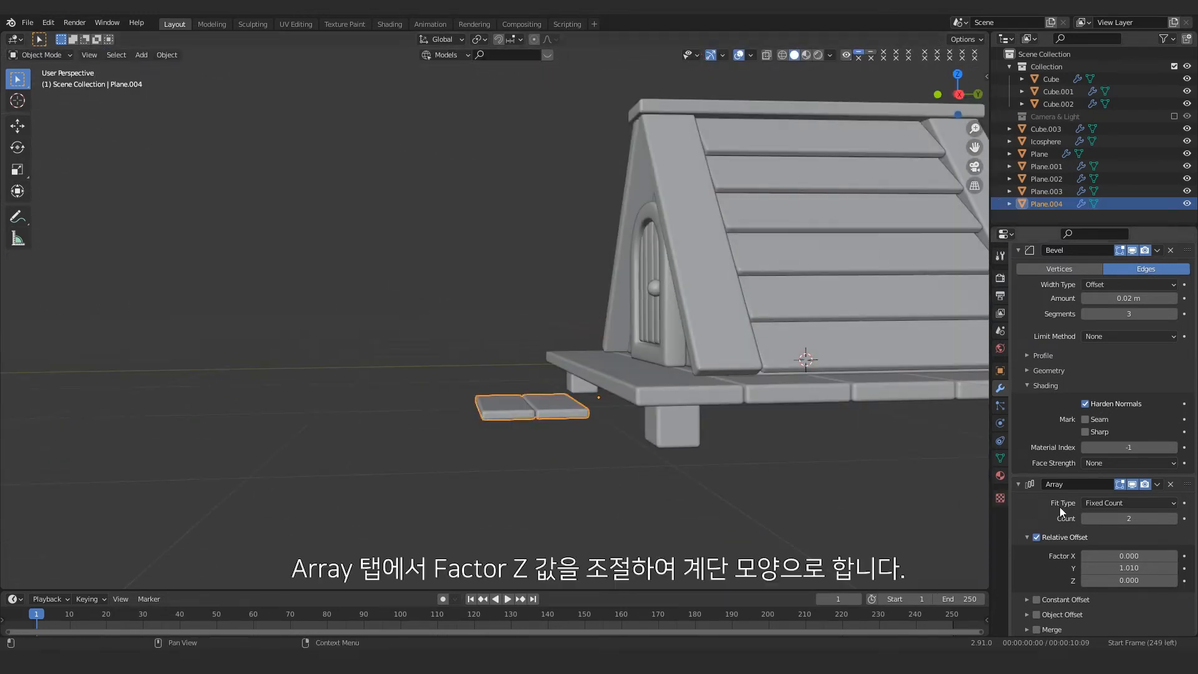
Step: Set the stair planks' Array relative offset Z factor to 1.6 to form rising steps
double_click(1173, 583)
double_click(1173, 583)
double_click(1173, 584)
double_click(1174, 584)
double_click(1173, 584)
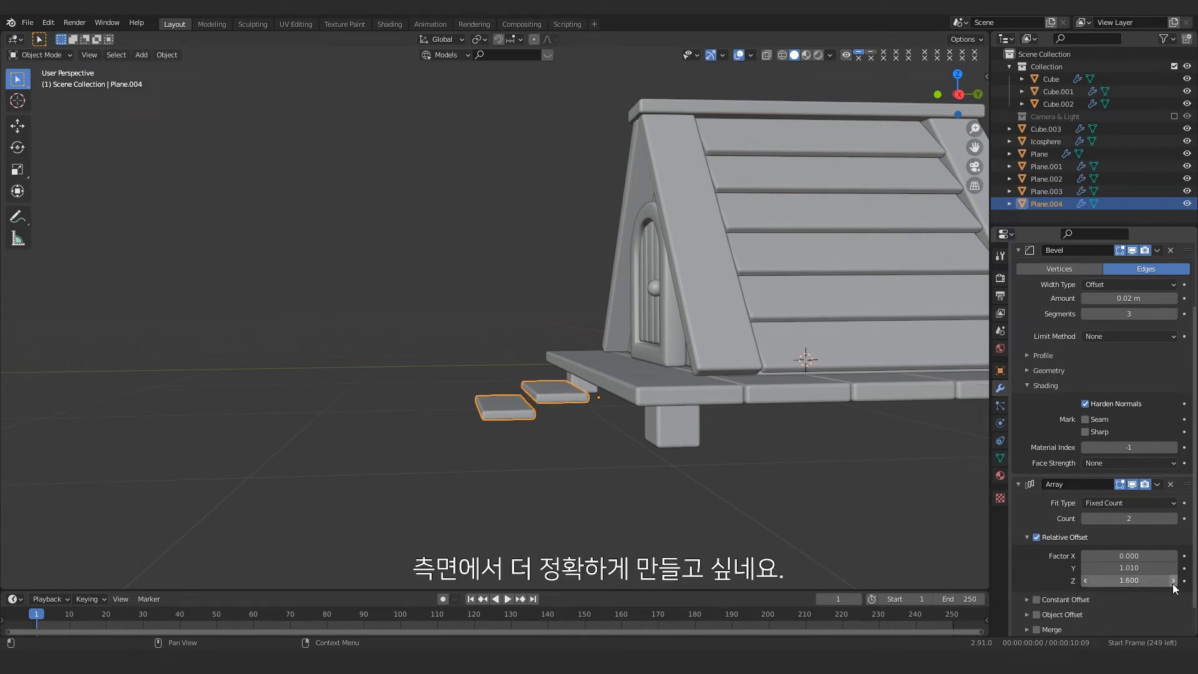
Step: Deselect the stairs and toggle the viewport between perspective and orthographic, leaving it in orthographic projection
middle_drag(708, 493, 703, 489)
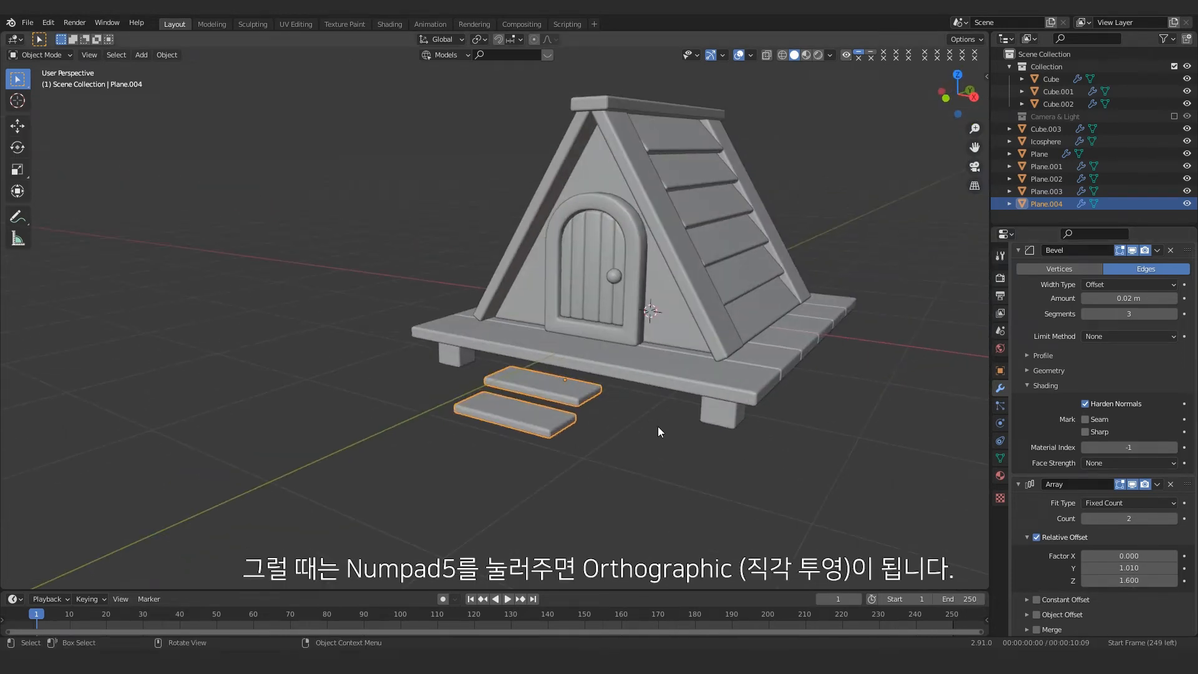
key(KP_5)
scroll(618, 427, down, 2)
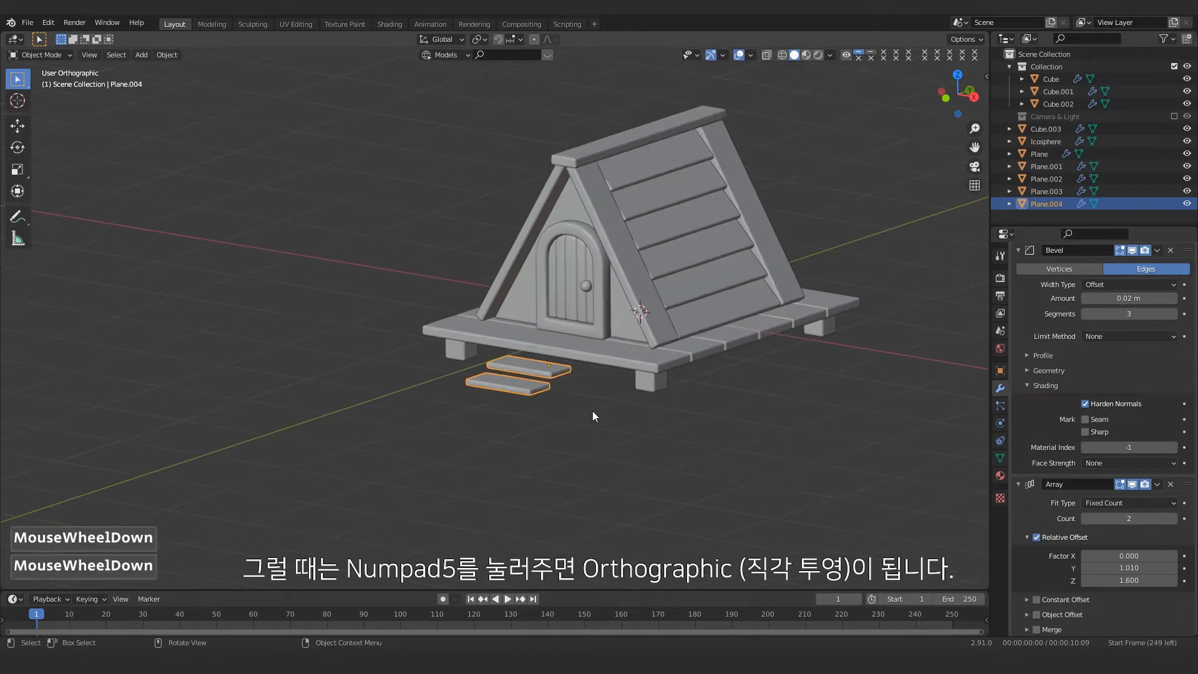
click(87, 62)
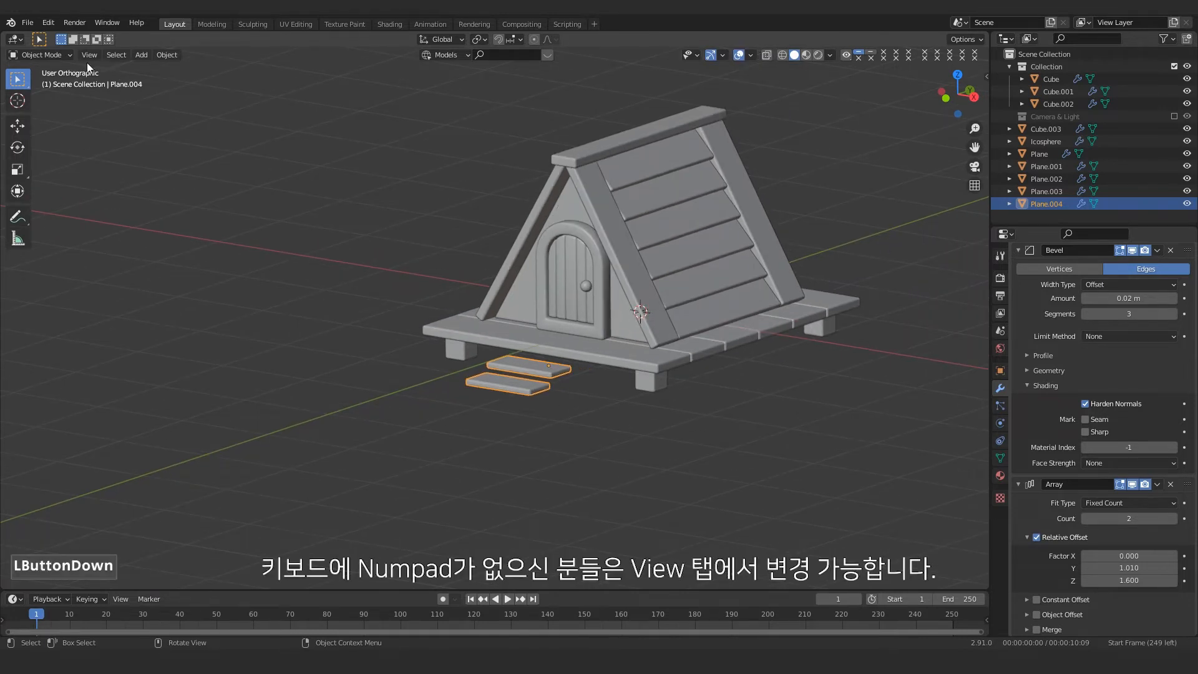
click(90, 54)
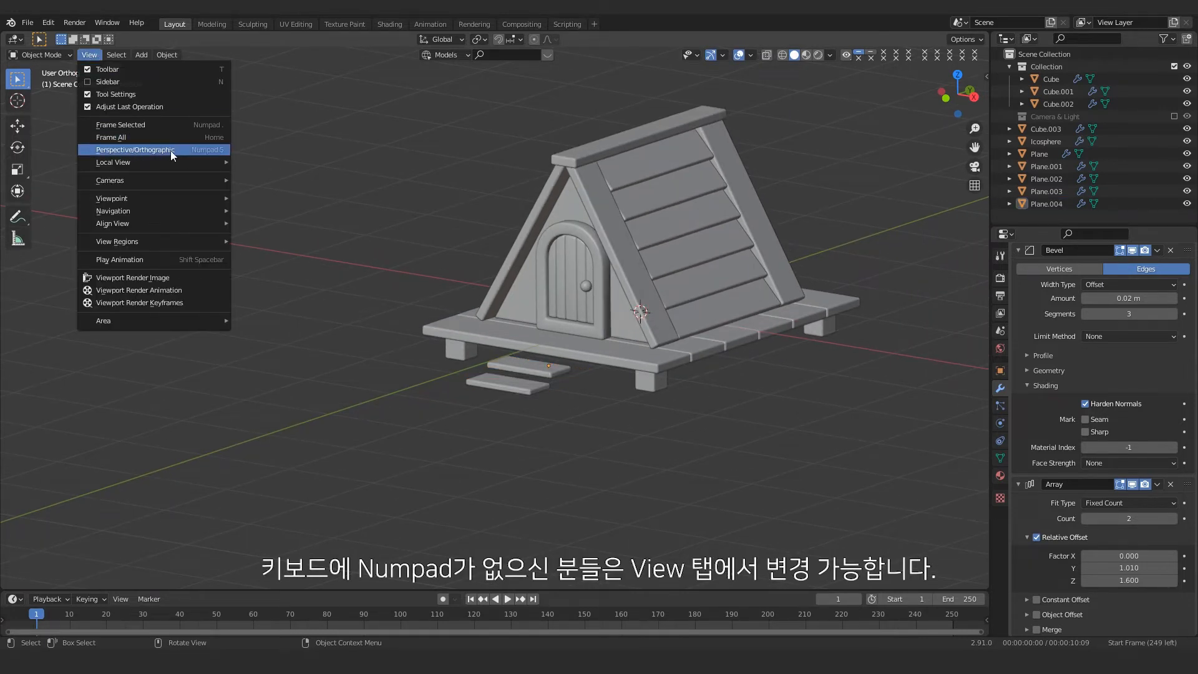
click(133, 150)
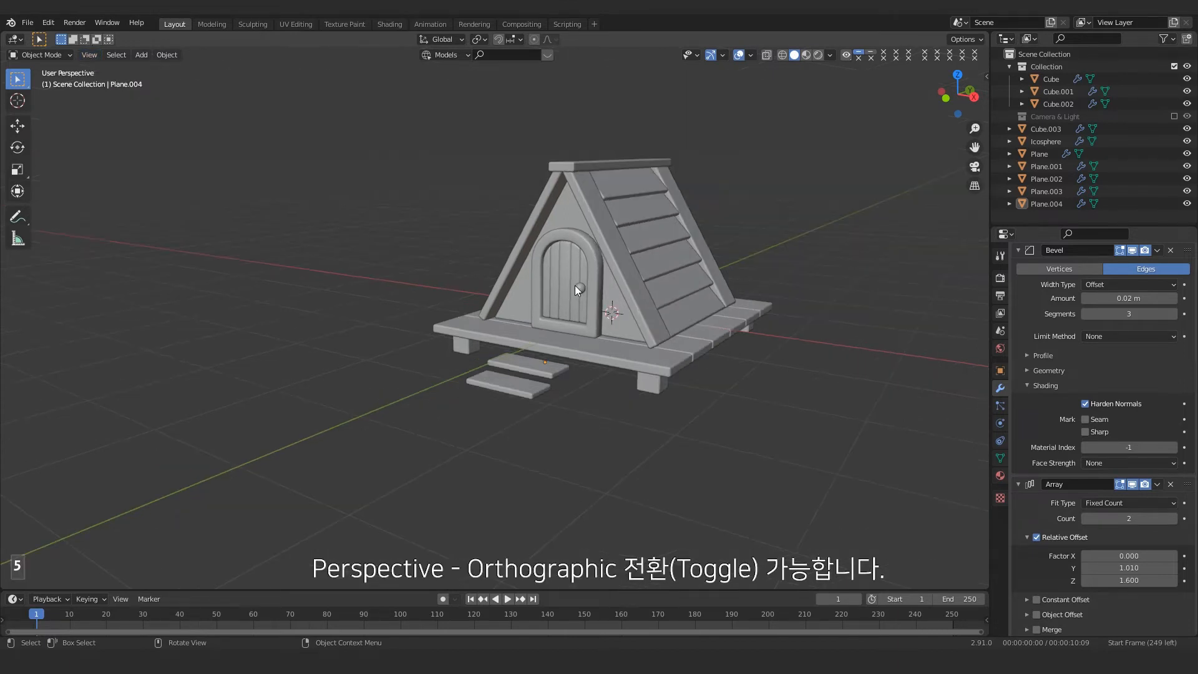
key(KP_5)
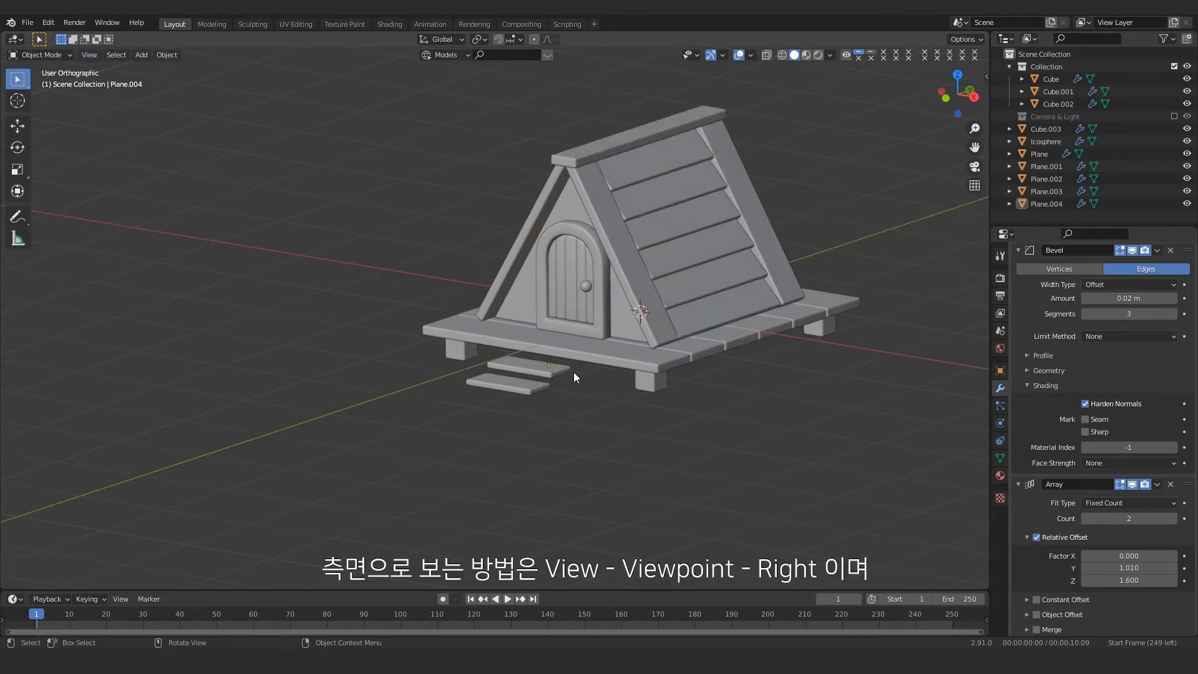
Step: Switch to the right side view and move the stair planks along Y towards the house and up along Z
click(81, 57)
mouse_move(139, 197)
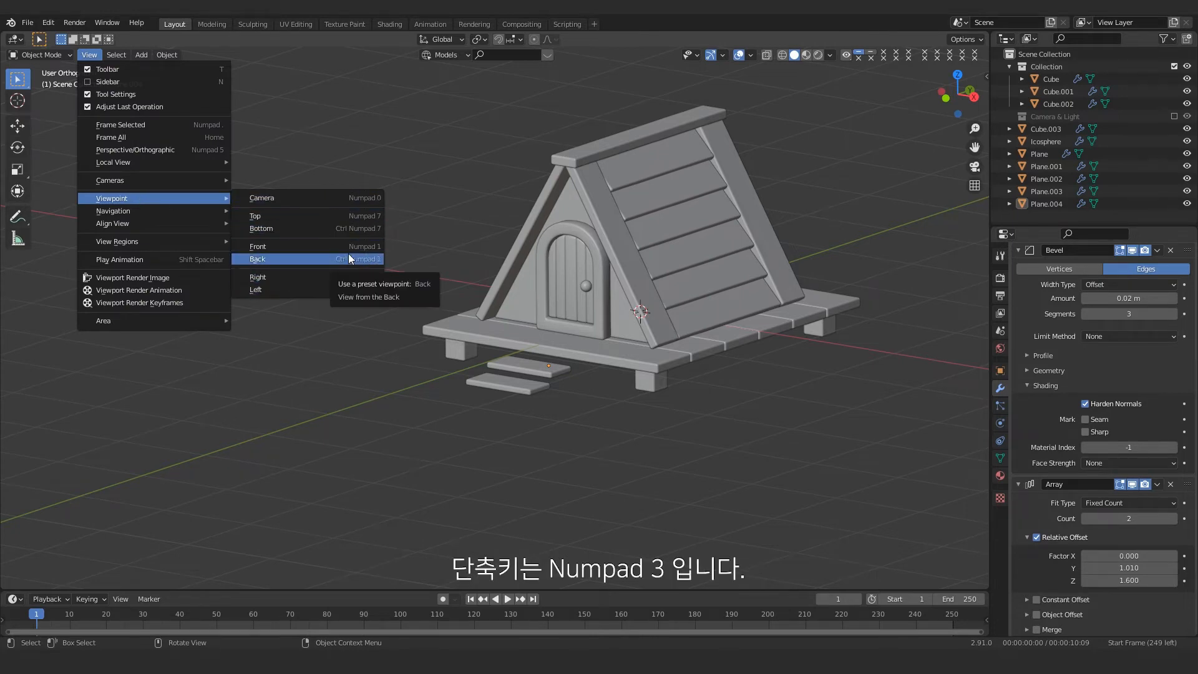
click(328, 279)
scroll(564, 354, up, 4)
shift+middle_drag(564, 354, 500, 396)
click(449, 392)
key(g)
key(y)
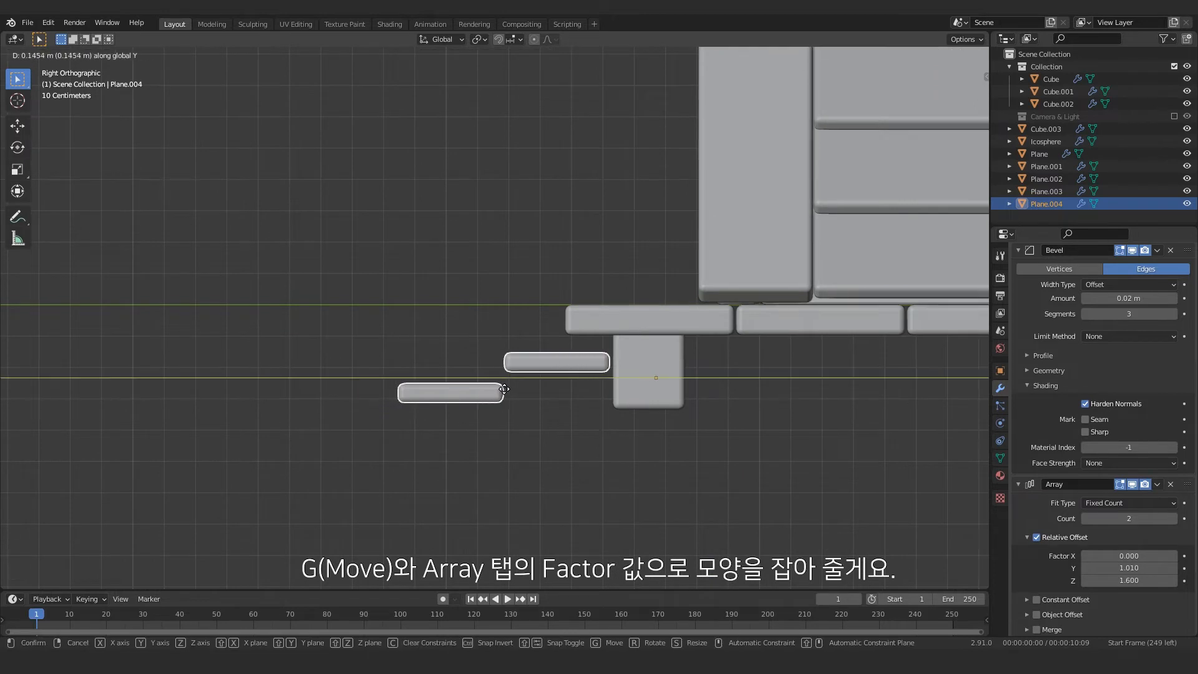
click(521, 374)
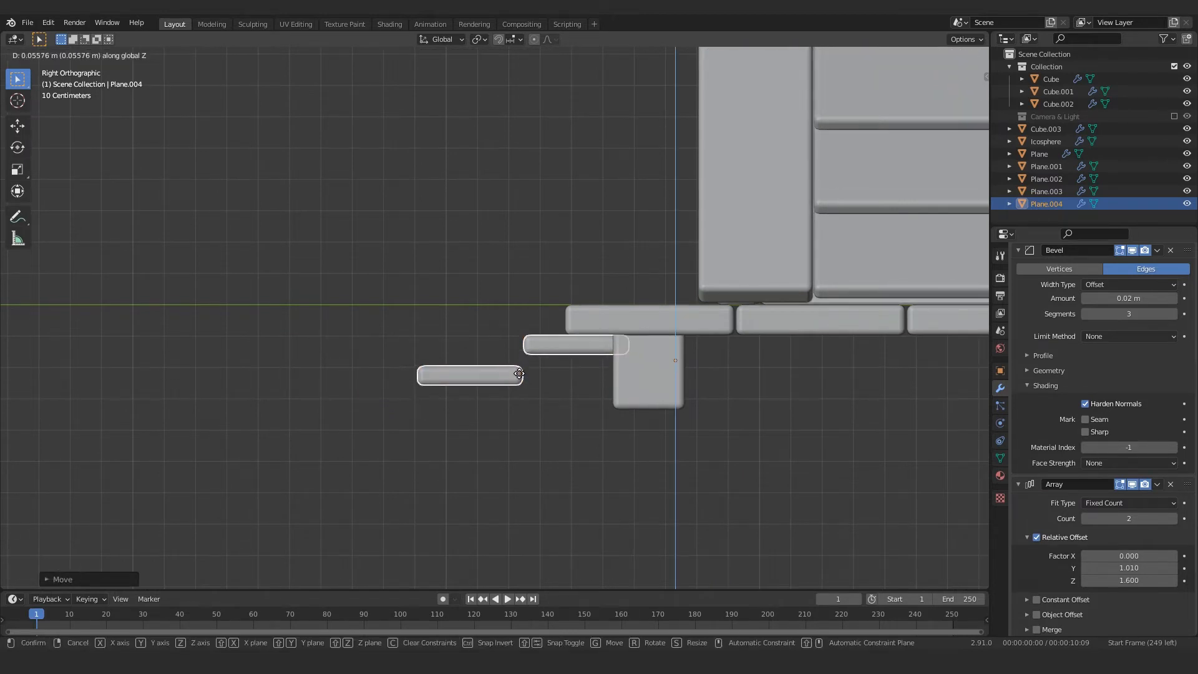
Step: Set the stair planks' Array relative offset to Y 0.71 and Z 1.6, and lower the planks slightly along Z
click(1088, 581)
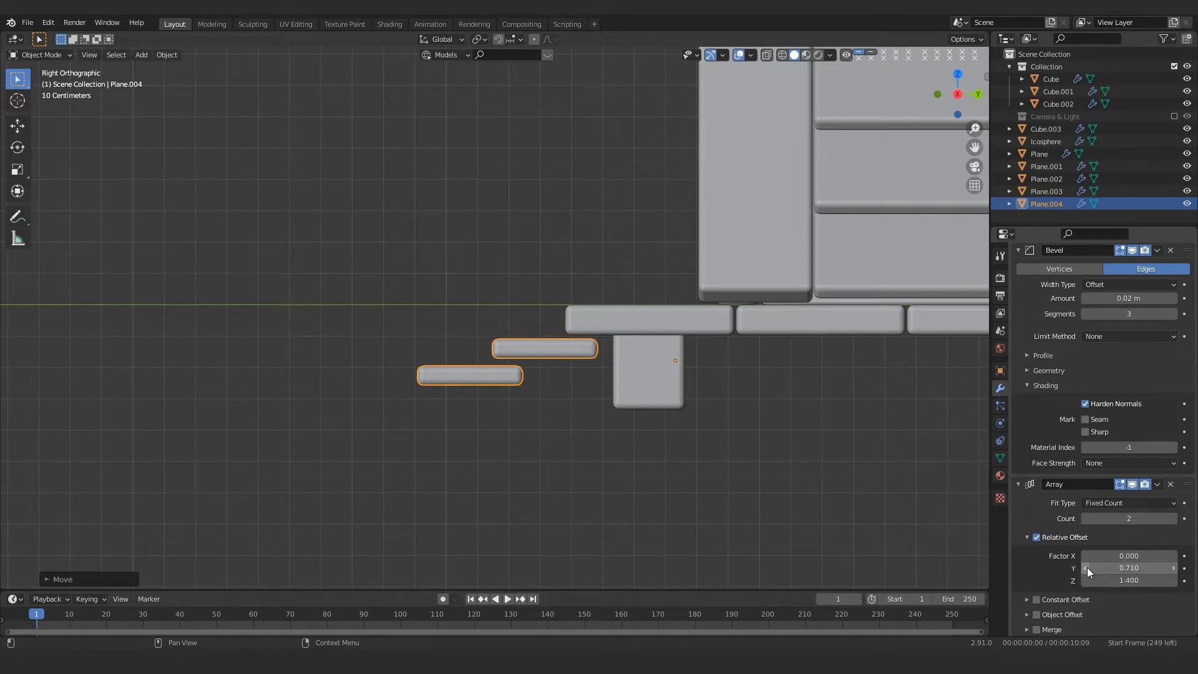
key(g)
key(z)
click(583, 389)
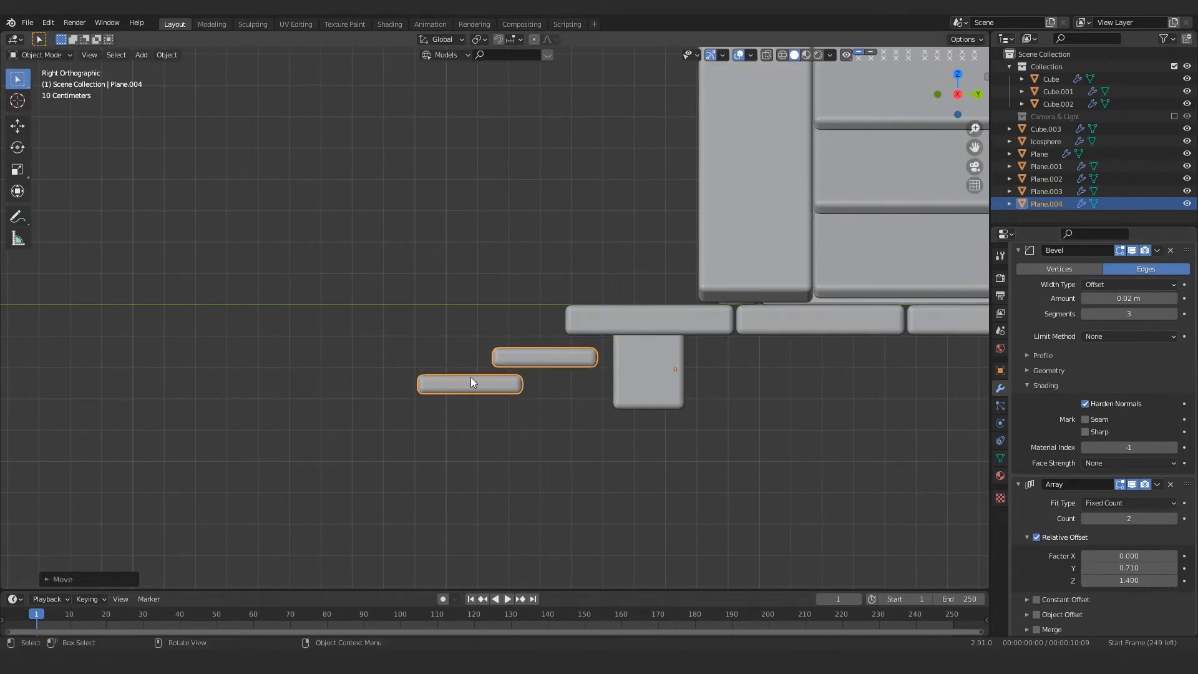
click(1173, 581)
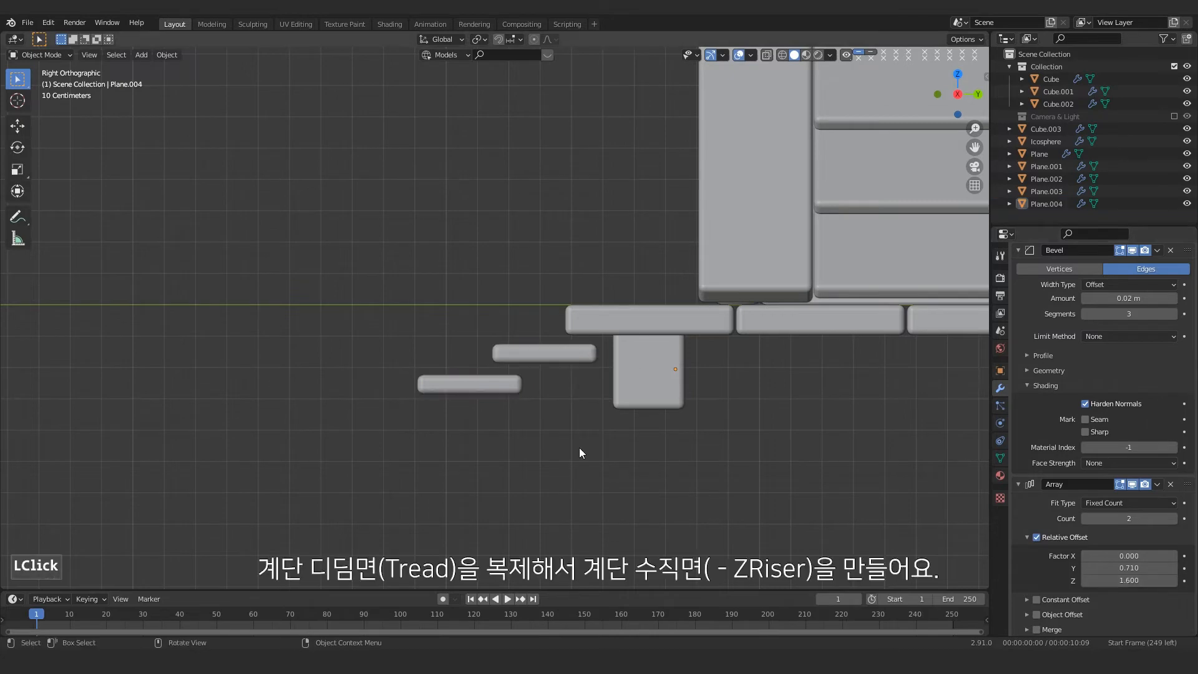
Step: Duplicate the stair treads and raise the copy about 0.07 m along Z as the basis for the risers
middle_drag(581, 448, 520, 335)
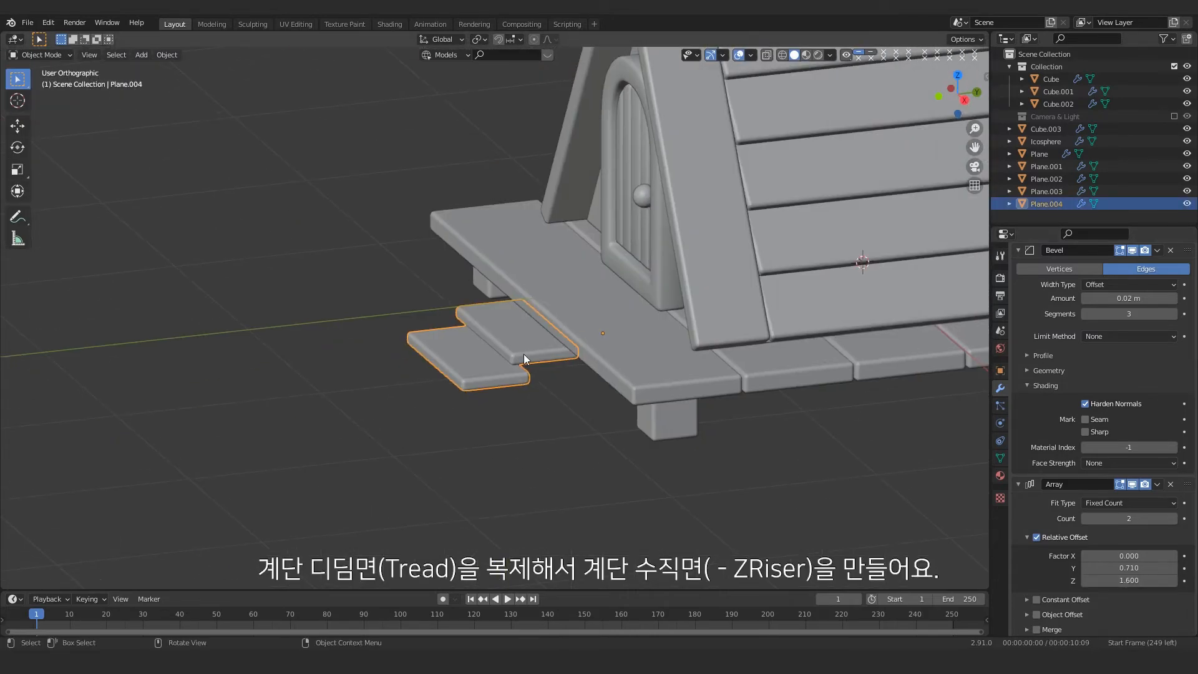
key(shift+d)
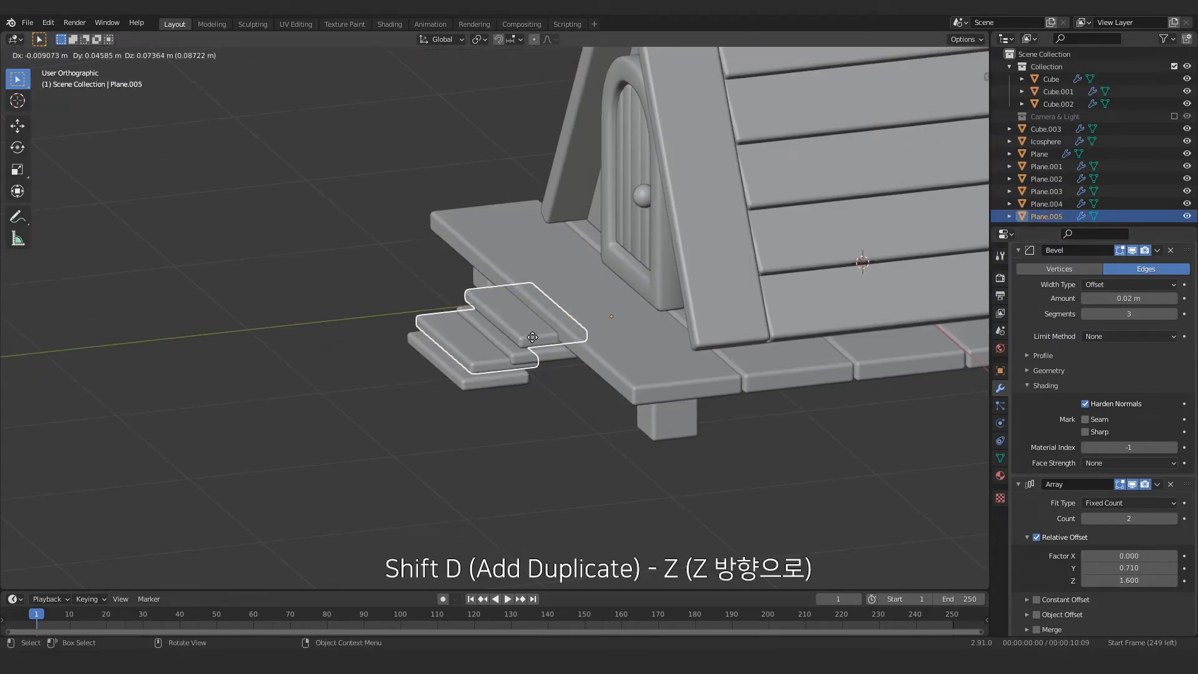
key(z)
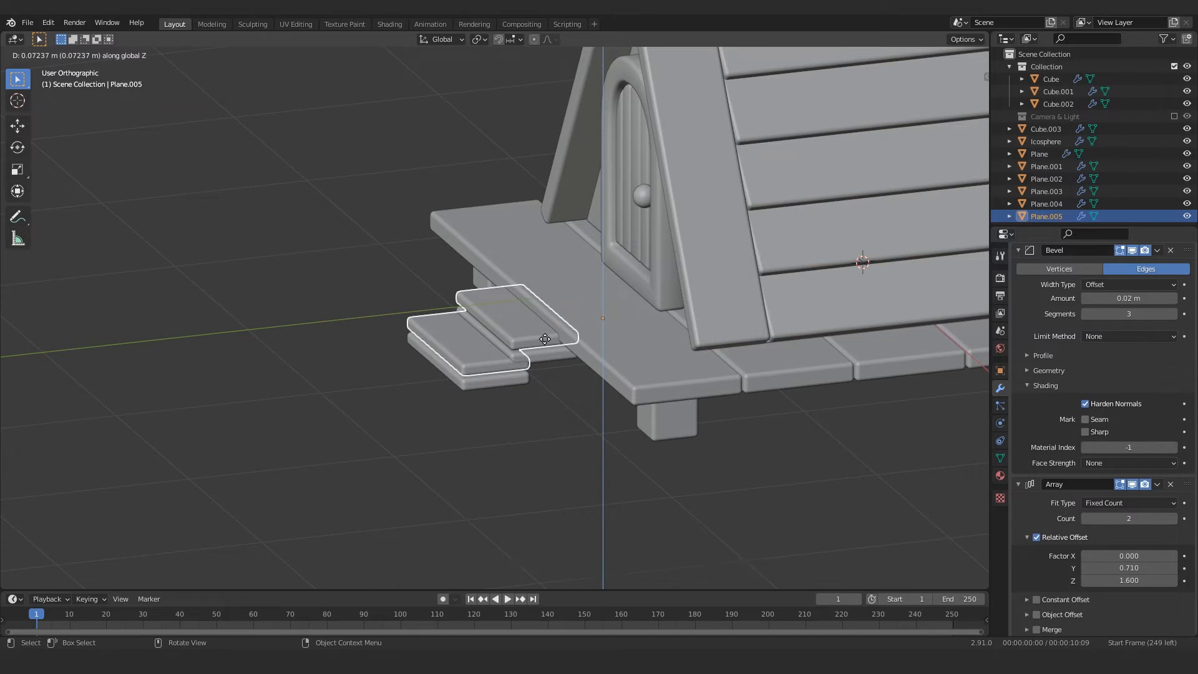
click(545, 339)
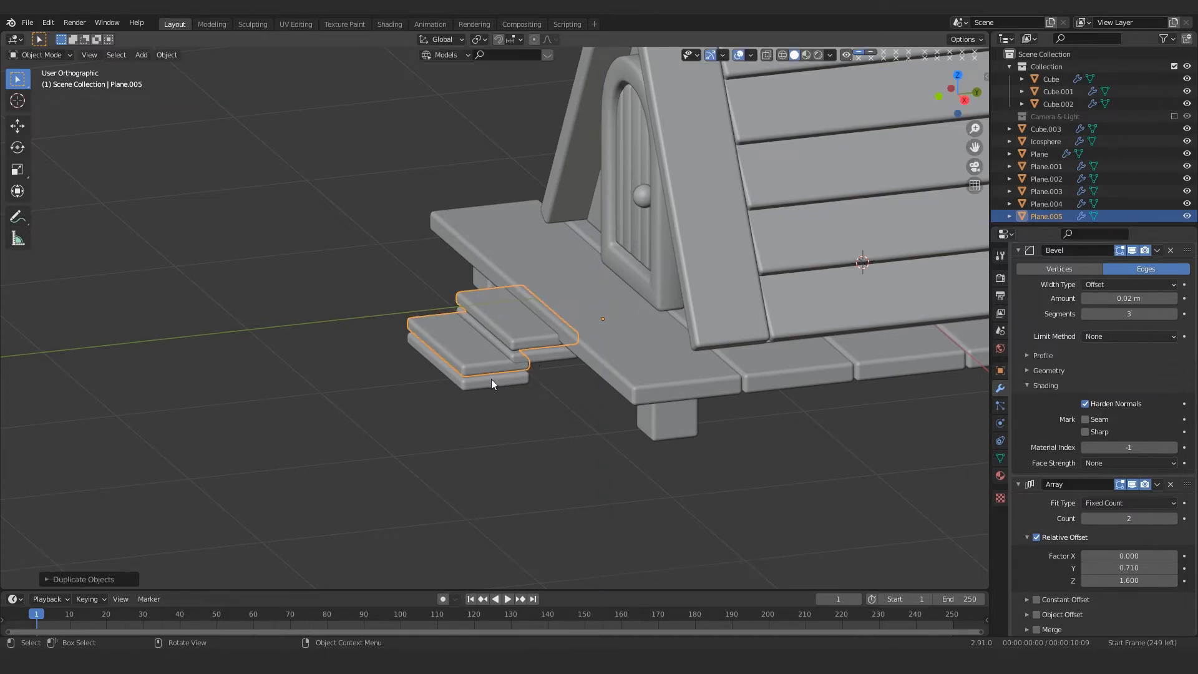
Step: Rotate the duplicated treads' geometry 90 degrees about X in Edit Mode so the planks stand upright
middle_drag(492, 384, 515, 369)
scroll(457, 362, up, 1)
key(Tab)
key(r)
key(x)
key(9)
key(0)
key(Return)
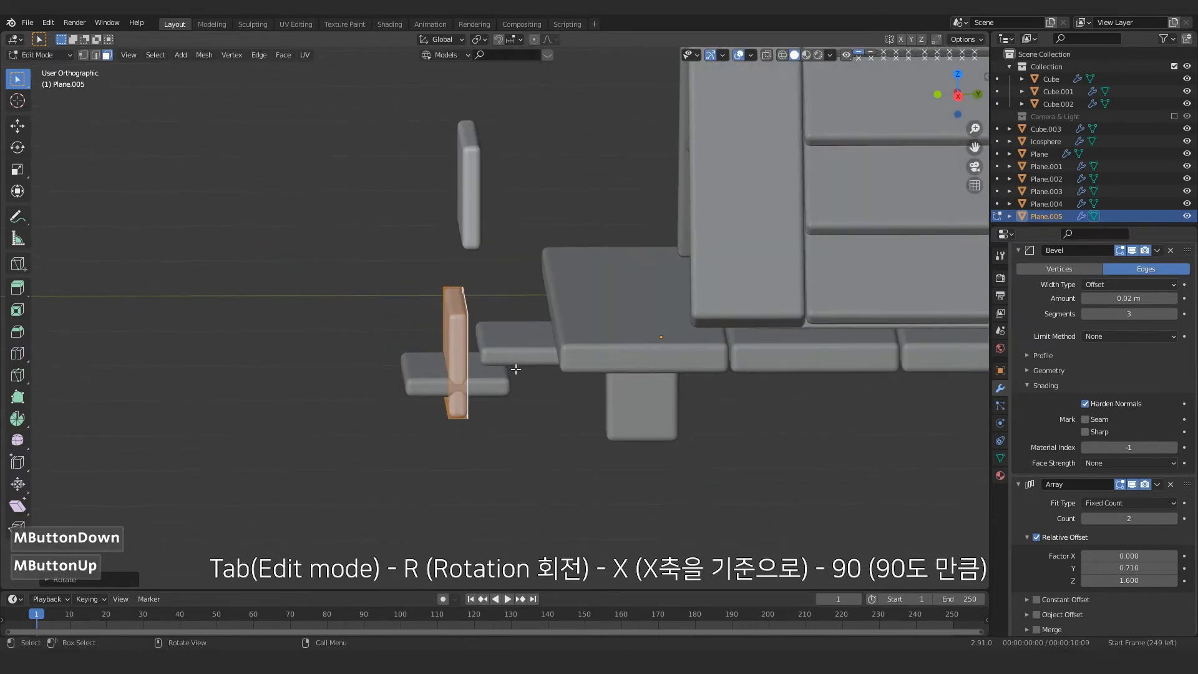
Step: Move the upright riser geometry towards the house and scale it down along Z to shorten its height
key(g)
click(544, 268)
key(g)
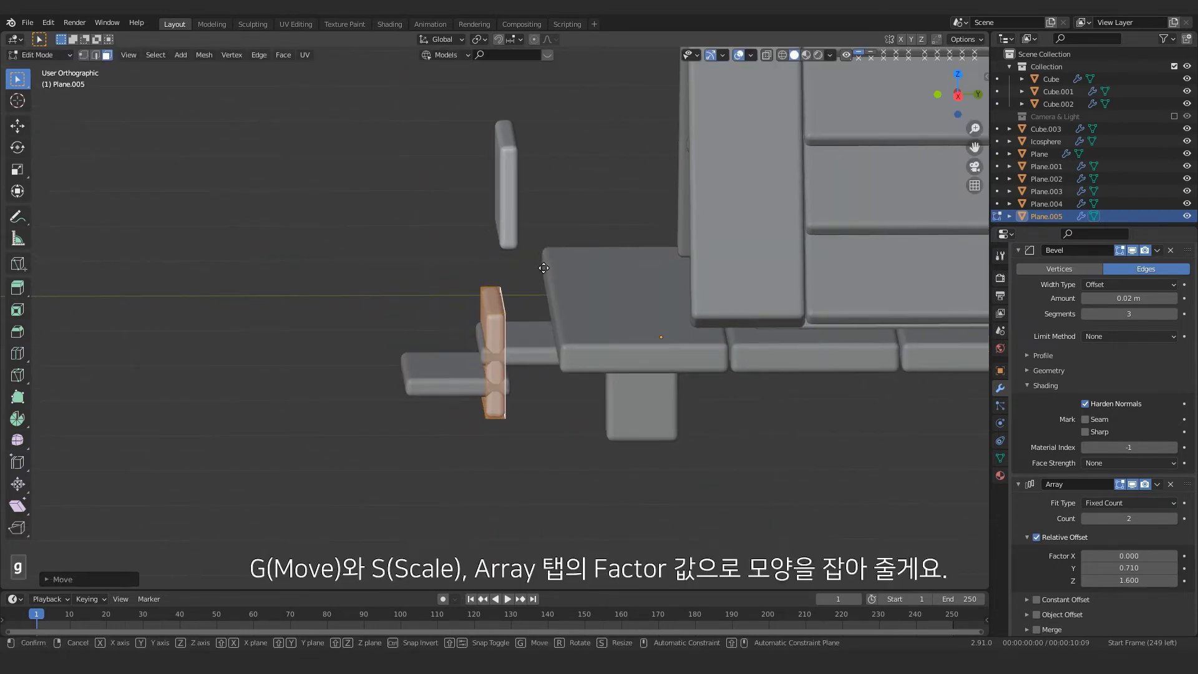
key(s)
key(z)
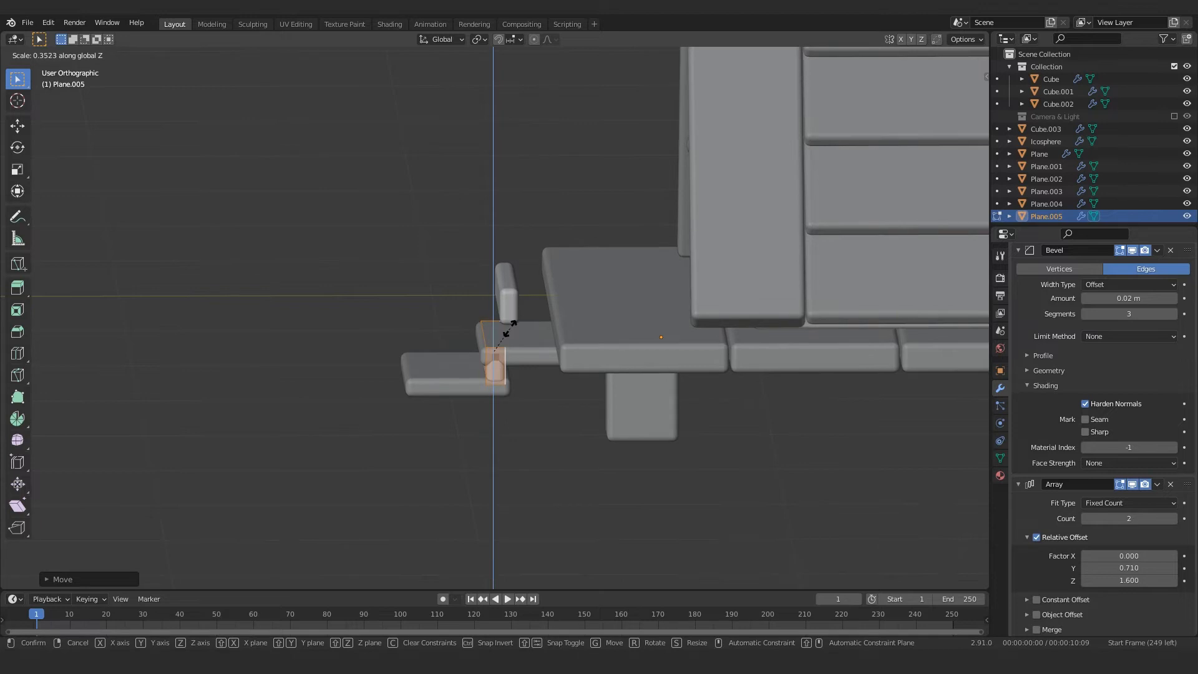
click(512, 323)
Step: Move the riser along Y to the lower tread's front edge and down along Z beneath that tread
middle_drag(512, 324, 499, 387)
key(g)
key(y)
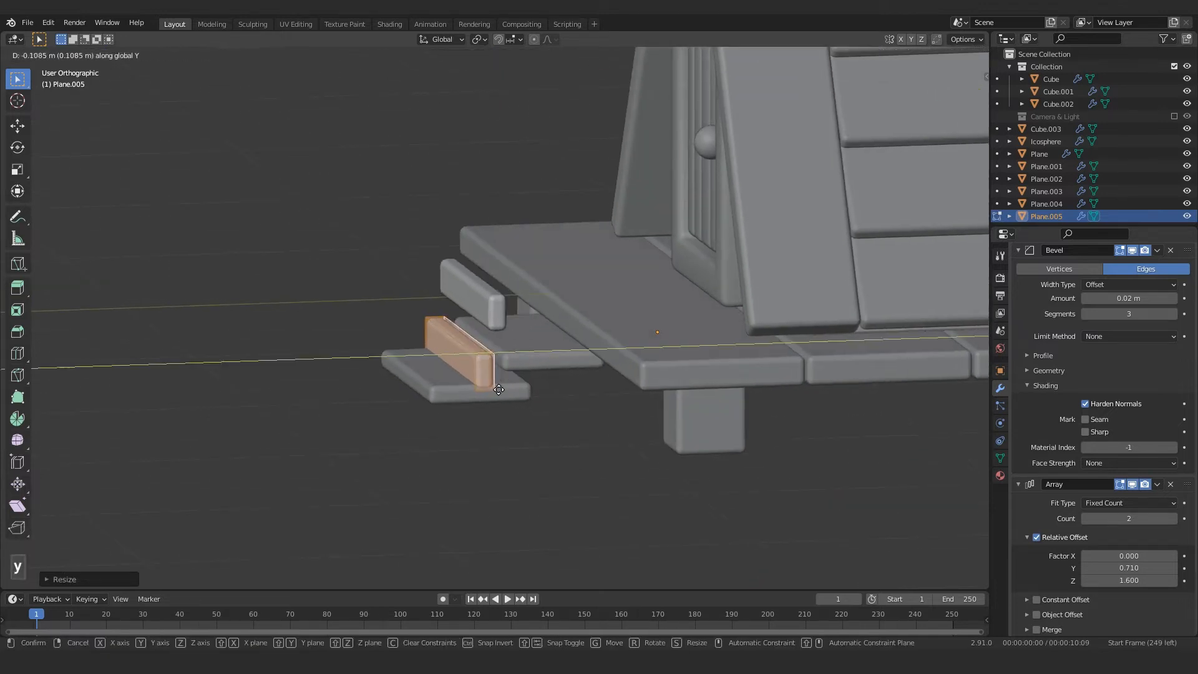
click(496, 390)
key(g)
key(z)
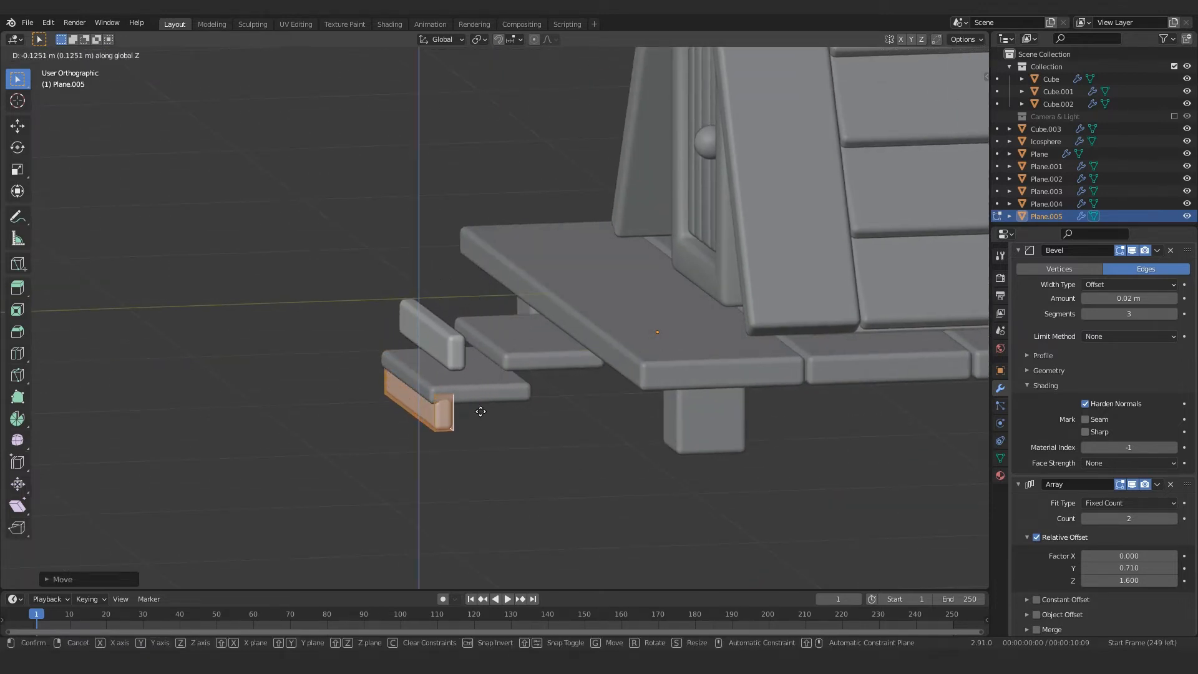
Step: Lower the riser block about 0.125 m along Z and shift it along Y beneath the lowest stair tread
click(480, 411)
key(g)
key(x)
key(y)
click(512, 407)
Step: Set the riser's Array to a count of 3 with relative offset factors Y 3.710 and Z 0.900
middle_drag(516, 406, 497, 393)
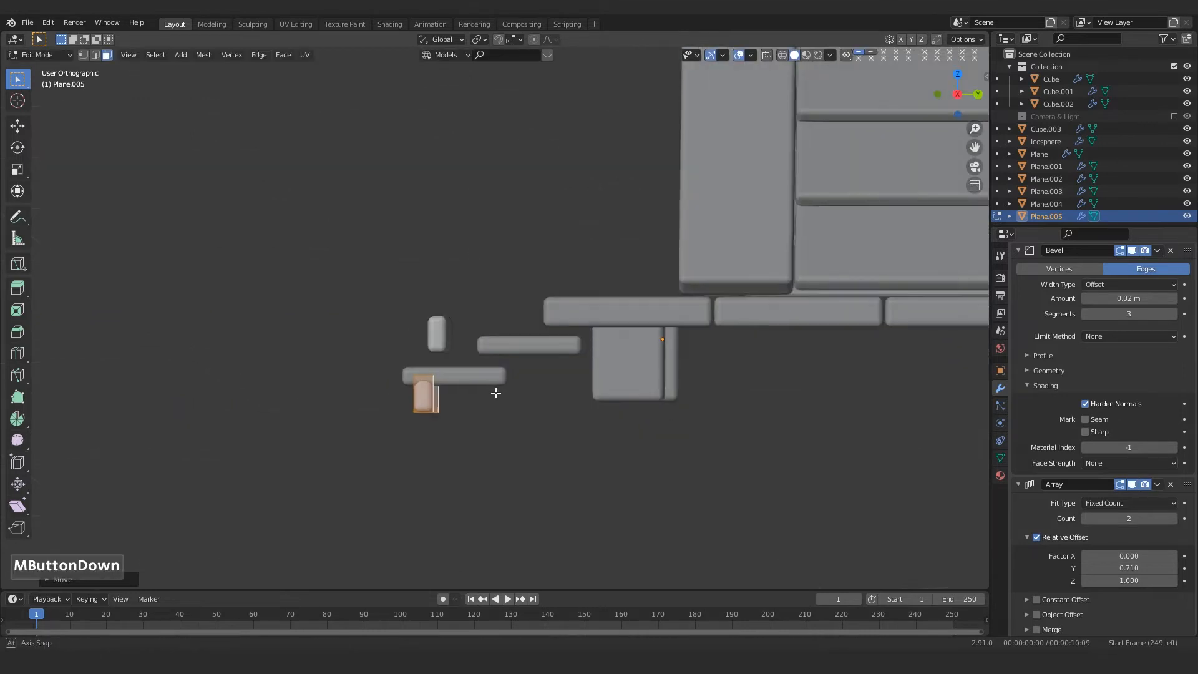
key(KP_3)
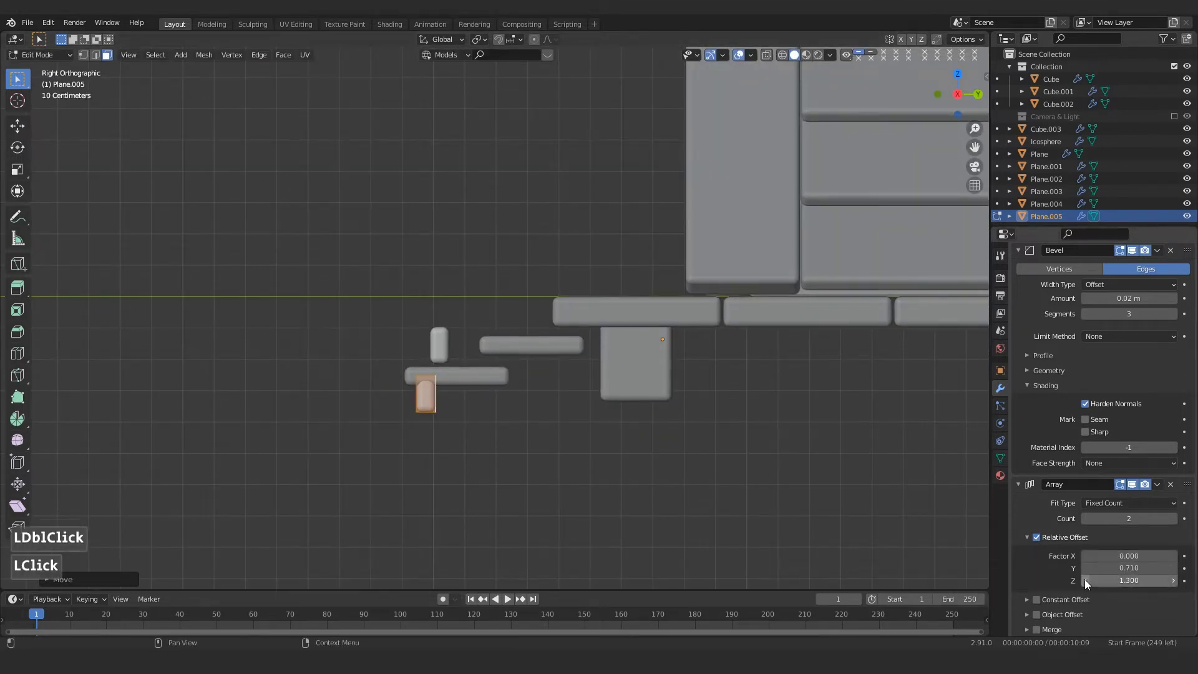
drag(1129, 568, 1161, 568)
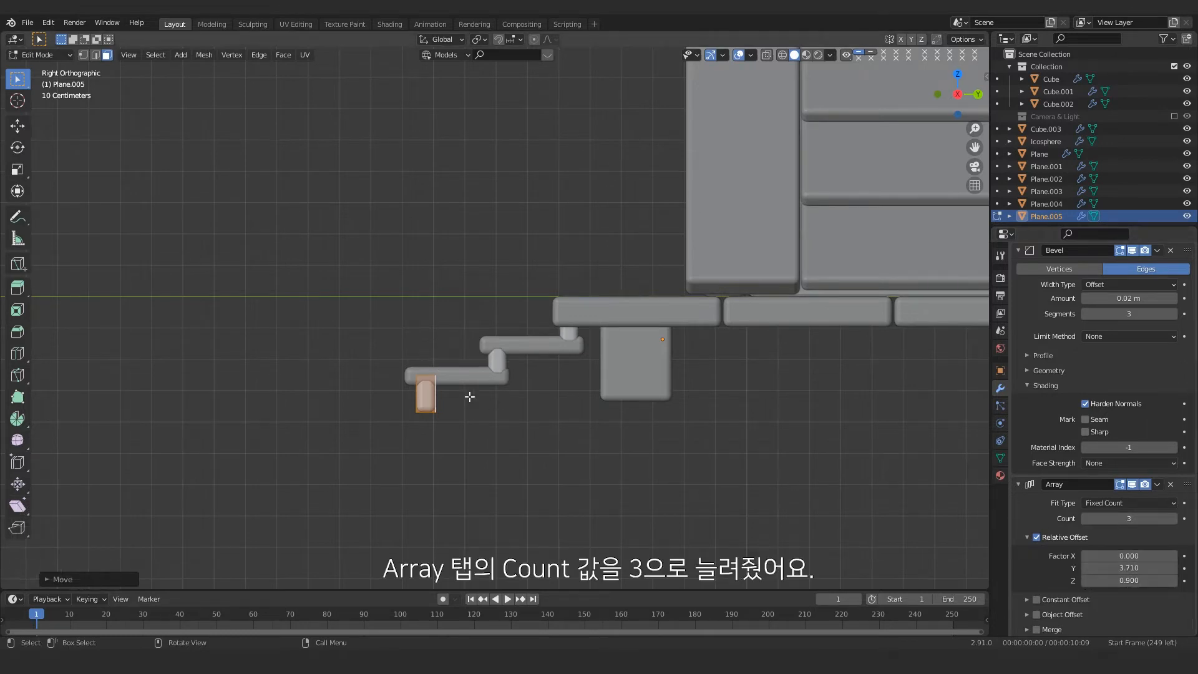
Step: Scale the riser along X so it is slightly narrower than the stair treads
middle_drag(468, 396, 625, 497)
key(s)
key(x)
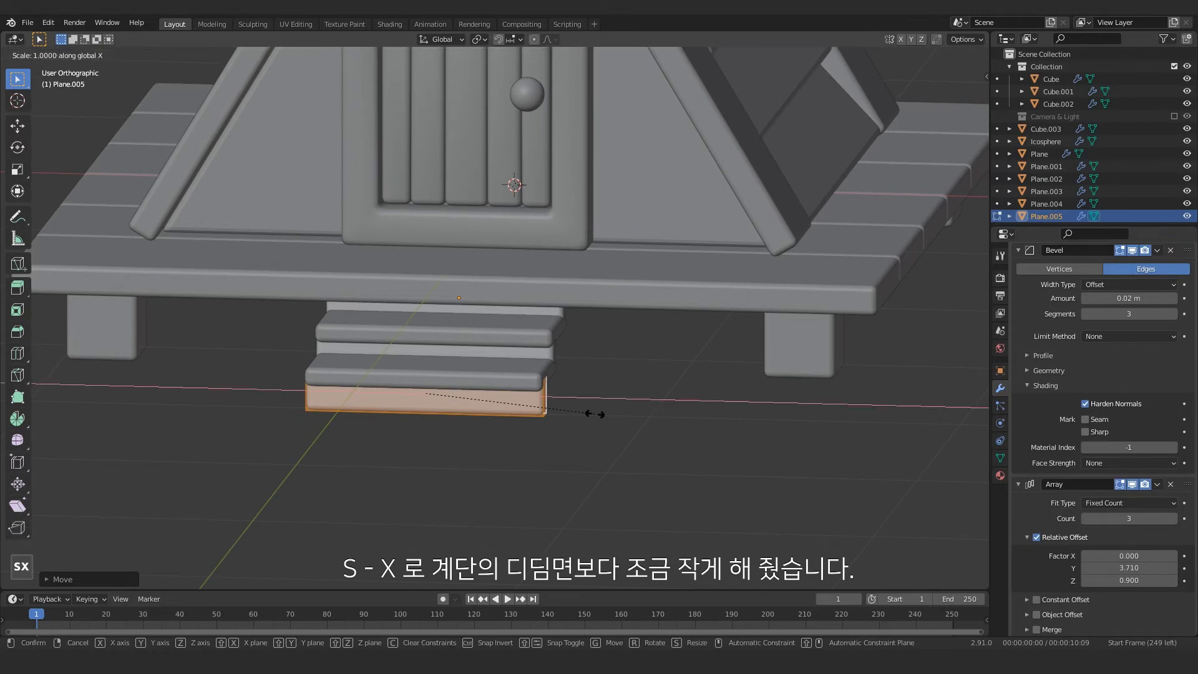
click(634, 406)
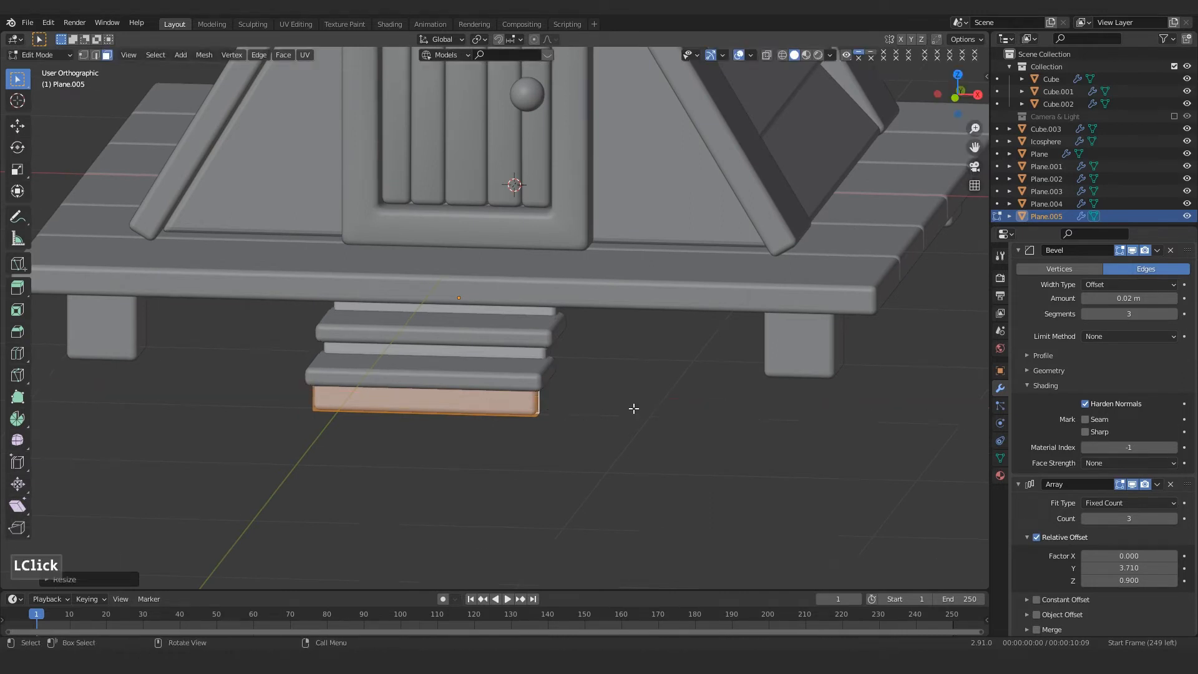
Step: Extend the deck pillar's bottom about 0.03 m down along Z to the lower end of the stair risers
middle_drag(634, 406, 514, 395)
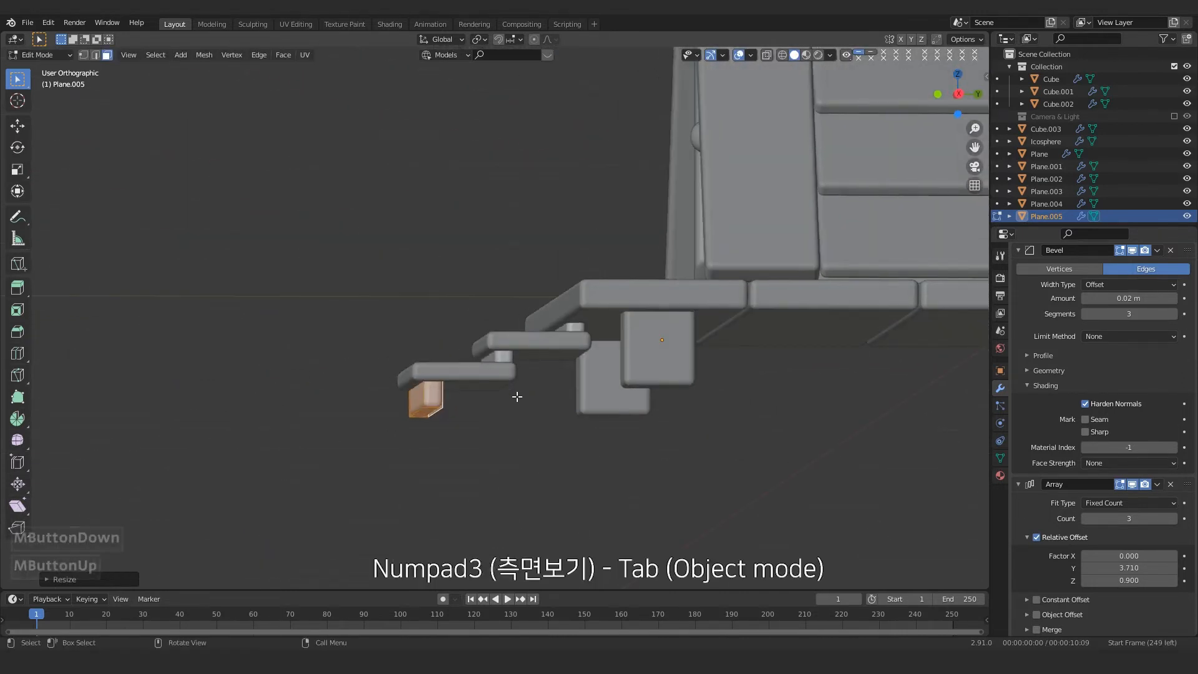
key(KP_3)
key(Tab)
click(608, 361)
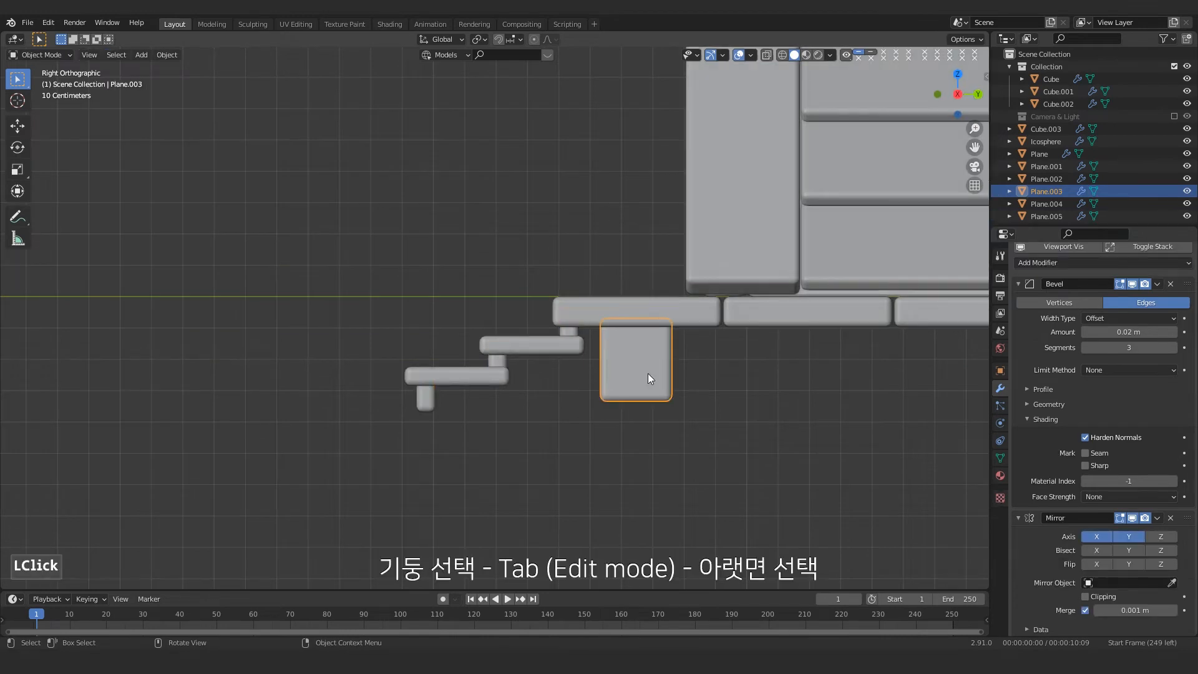
key(Tab)
drag(578, 383, 749, 423)
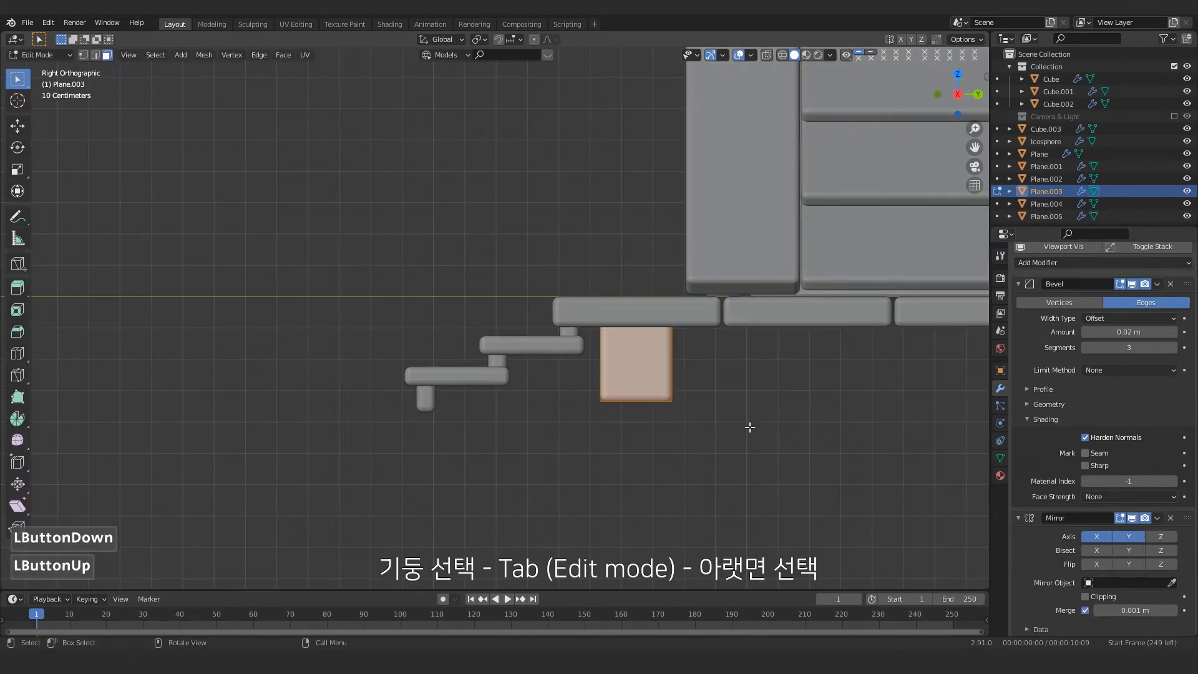
drag(558, 380, 714, 420)
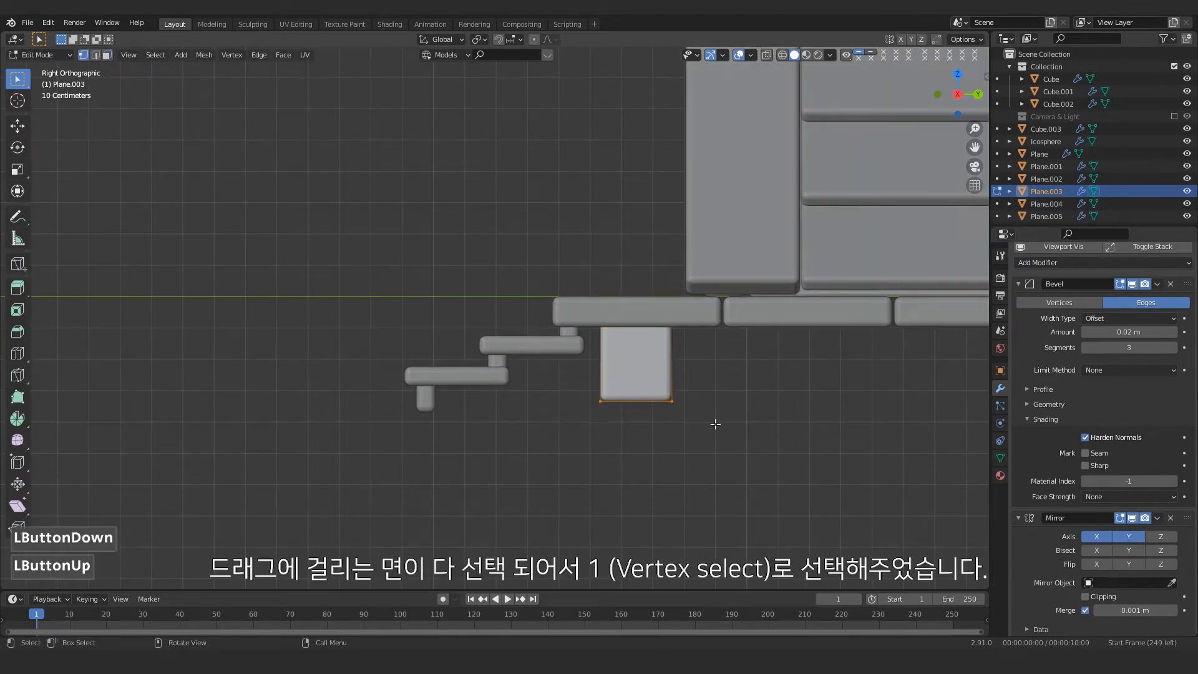
middle_drag(714, 420, 634, 412)
shift+drag(597, 368, 706, 429)
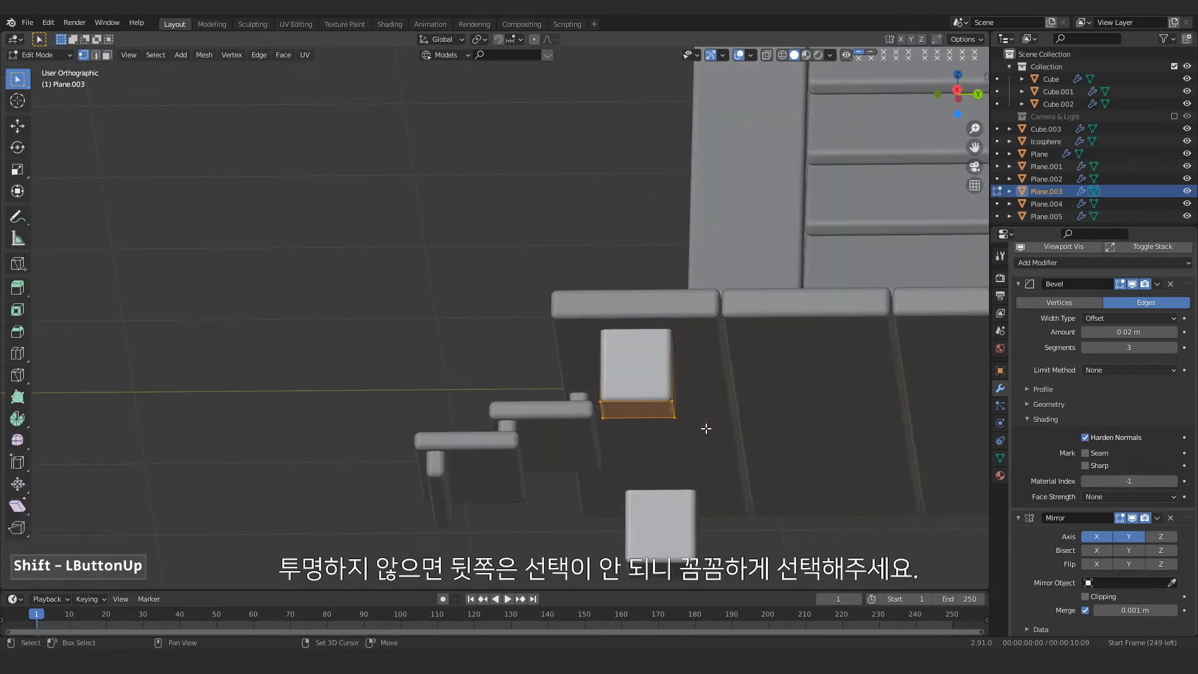
key(3)
key(g)
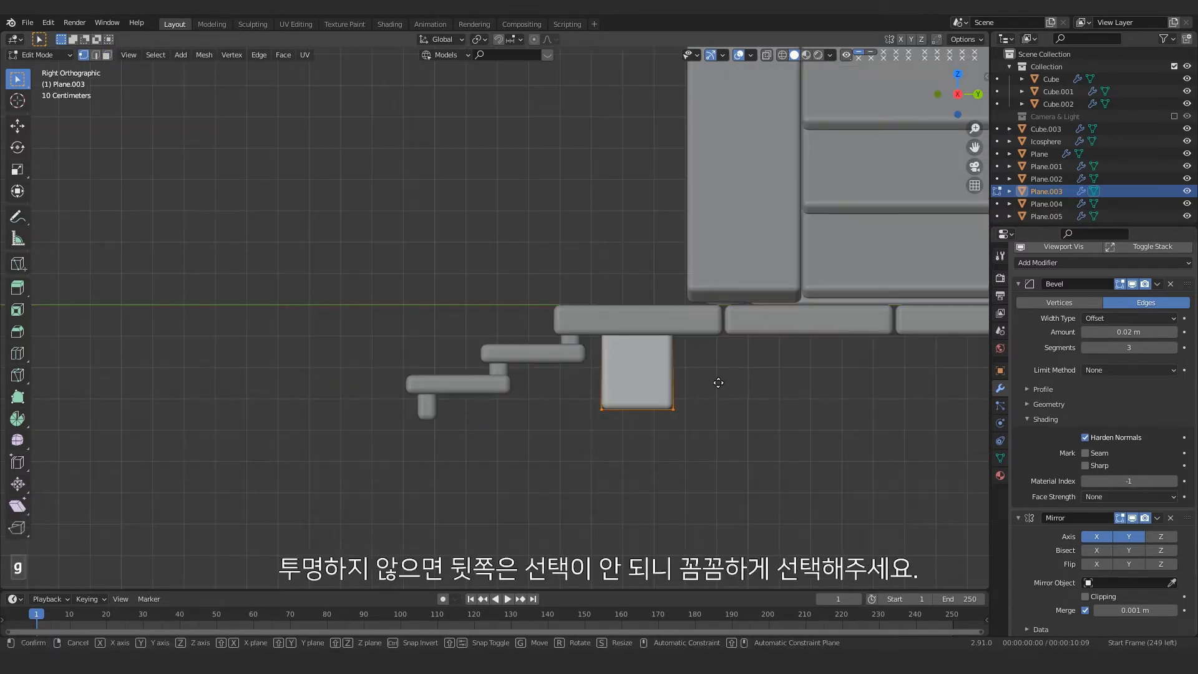
key(z)
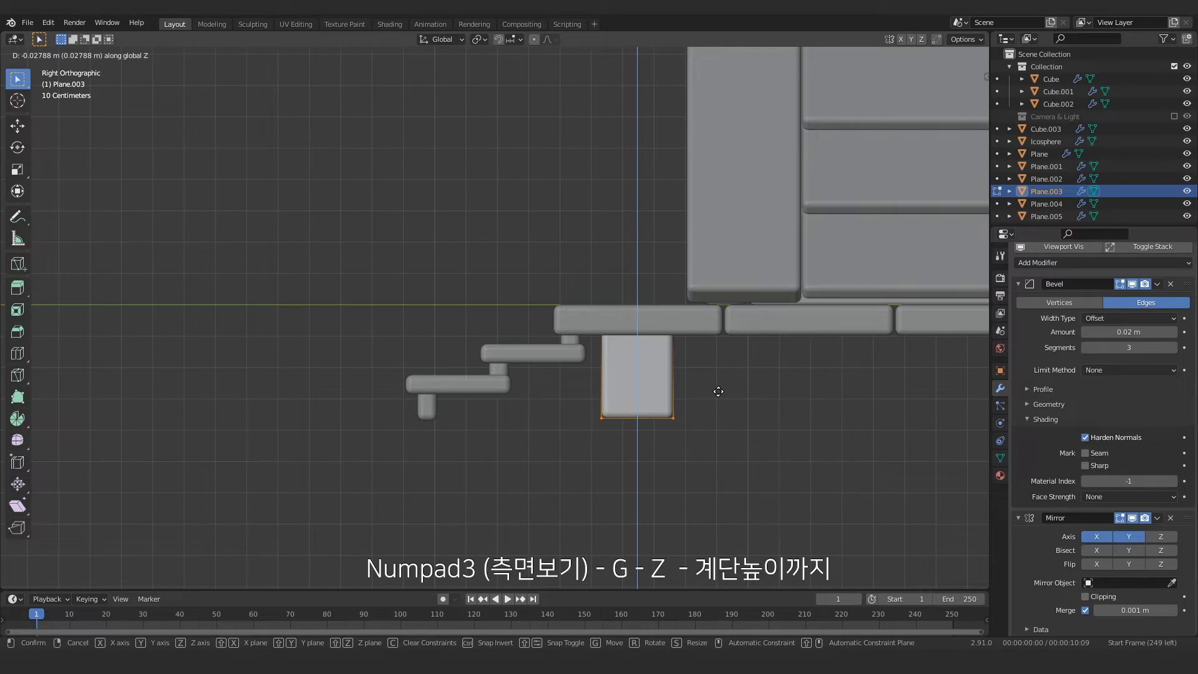
click(718, 392)
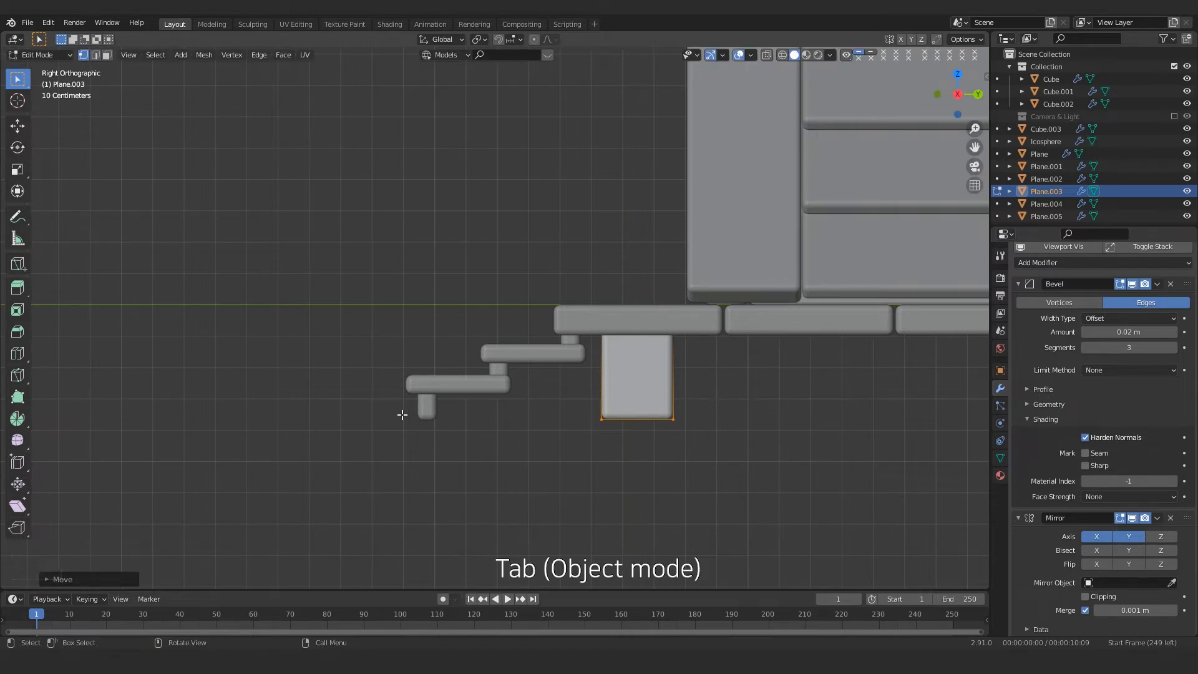
Step: Leave mesh editing, deselect the pillars and inspect the stairs and deck in perspective view
middle_drag(651, 420, 527, 458)
scroll(616, 455, down, 3)
key(Tab)
click(661, 440)
key(KP_5)
shift+middle_drag(528, 459, 562, 387)
scroll(587, 406, up, 2)
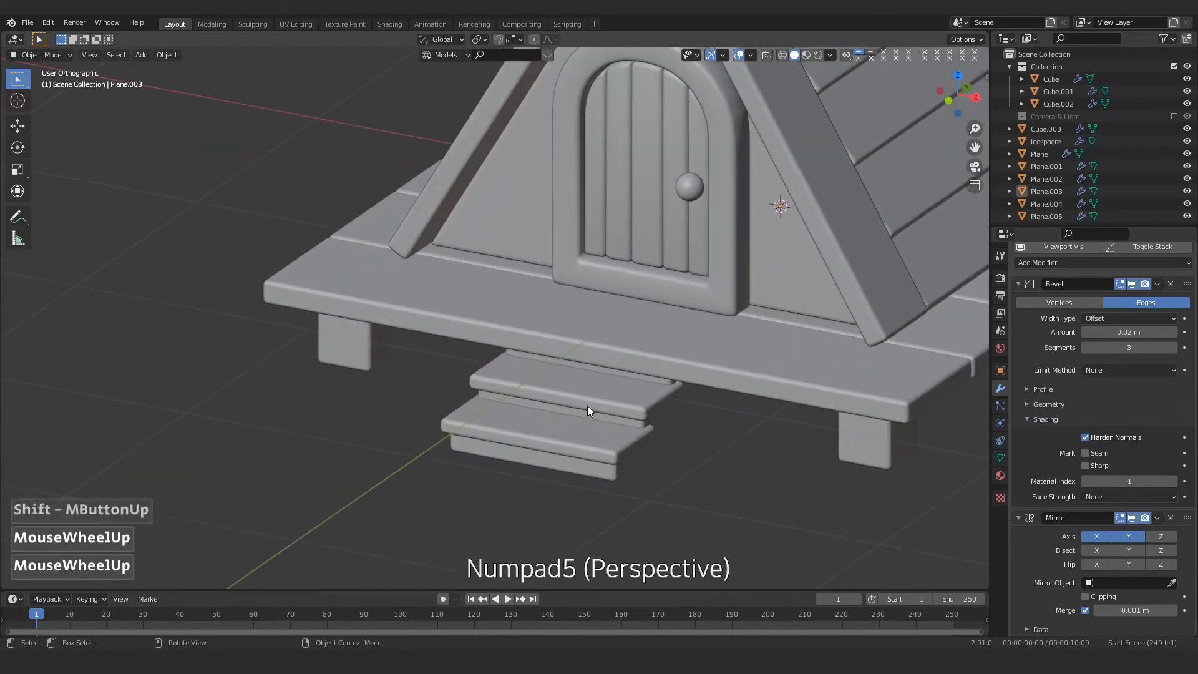
middle_drag(549, 409, 581, 410)
scroll(582, 410, up, 1)
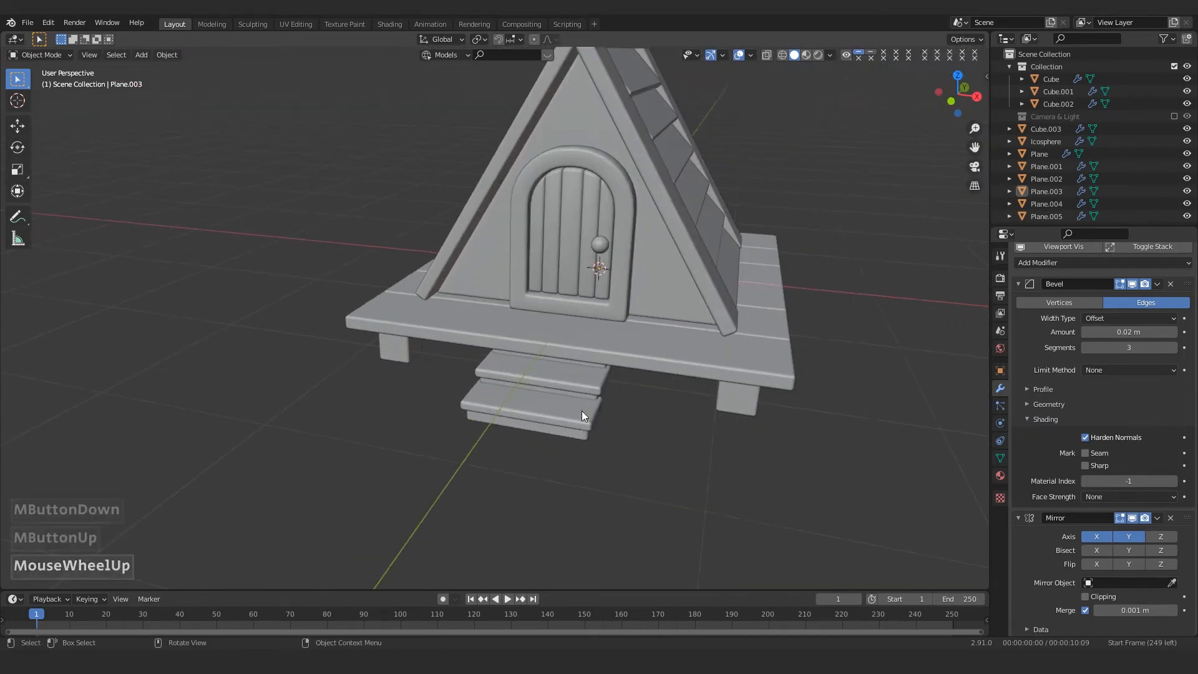
Step: Duplicate the deck pillars, place the copies in front of the deck and open their mesh for editing
click(736, 396)
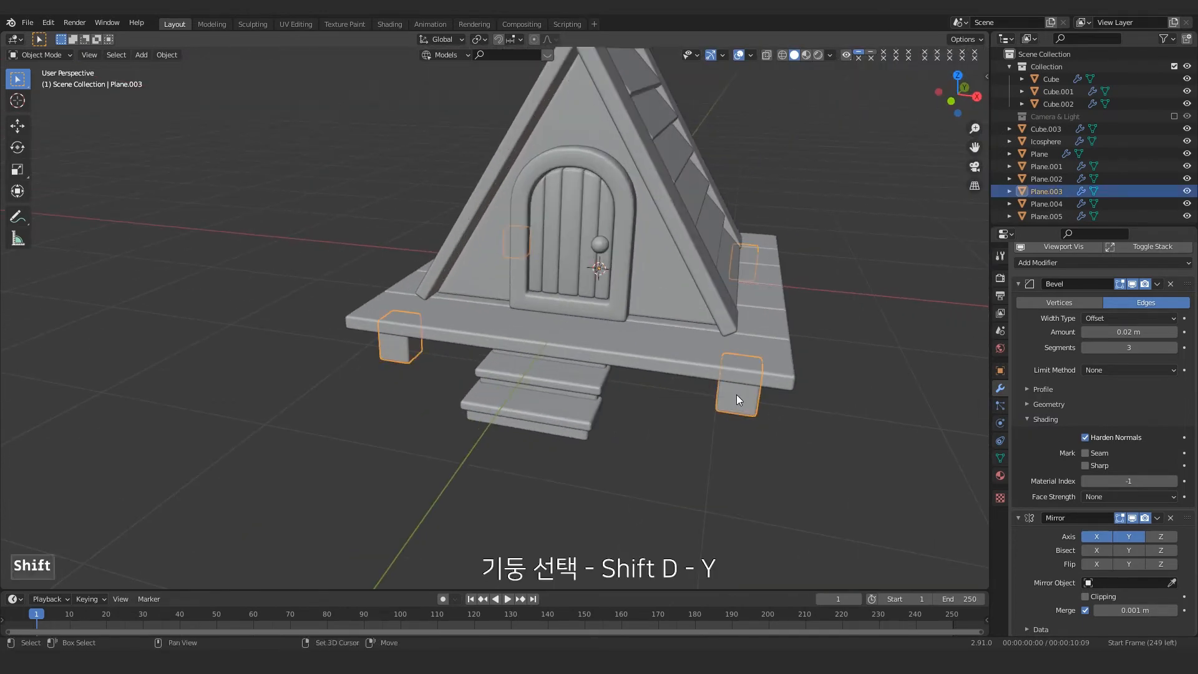
key(shift+d)
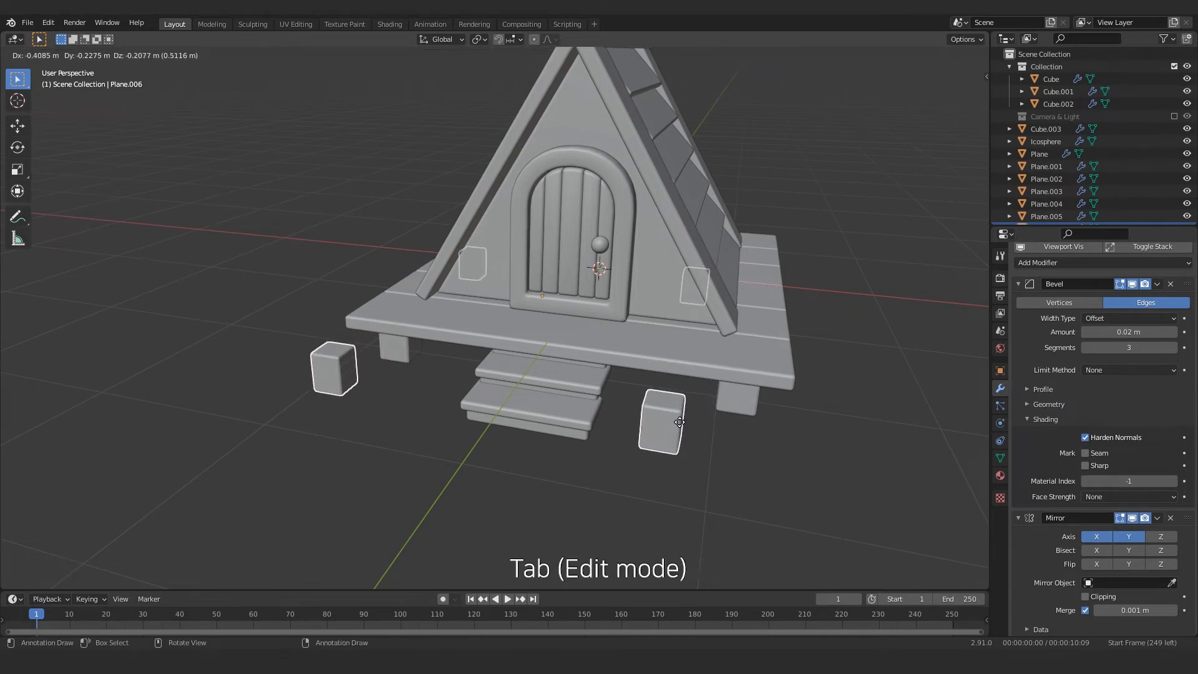
click(717, 432)
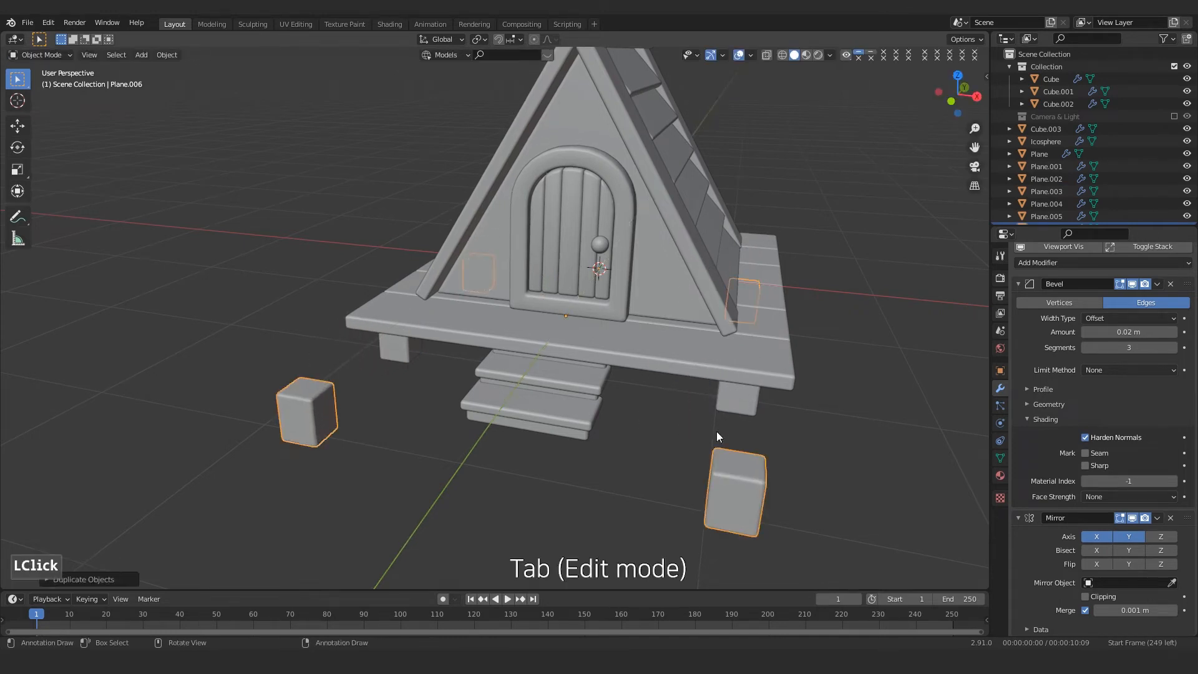
key(Tab)
click(736, 493)
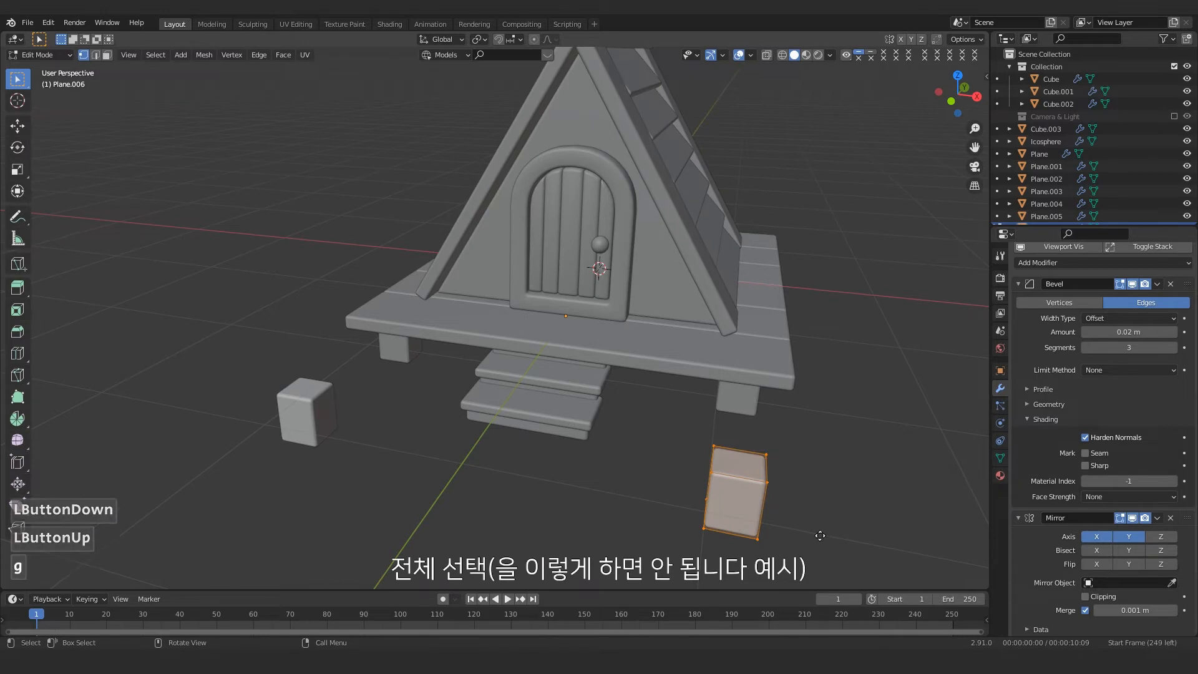
key(g)
key(x)
key(Escape)
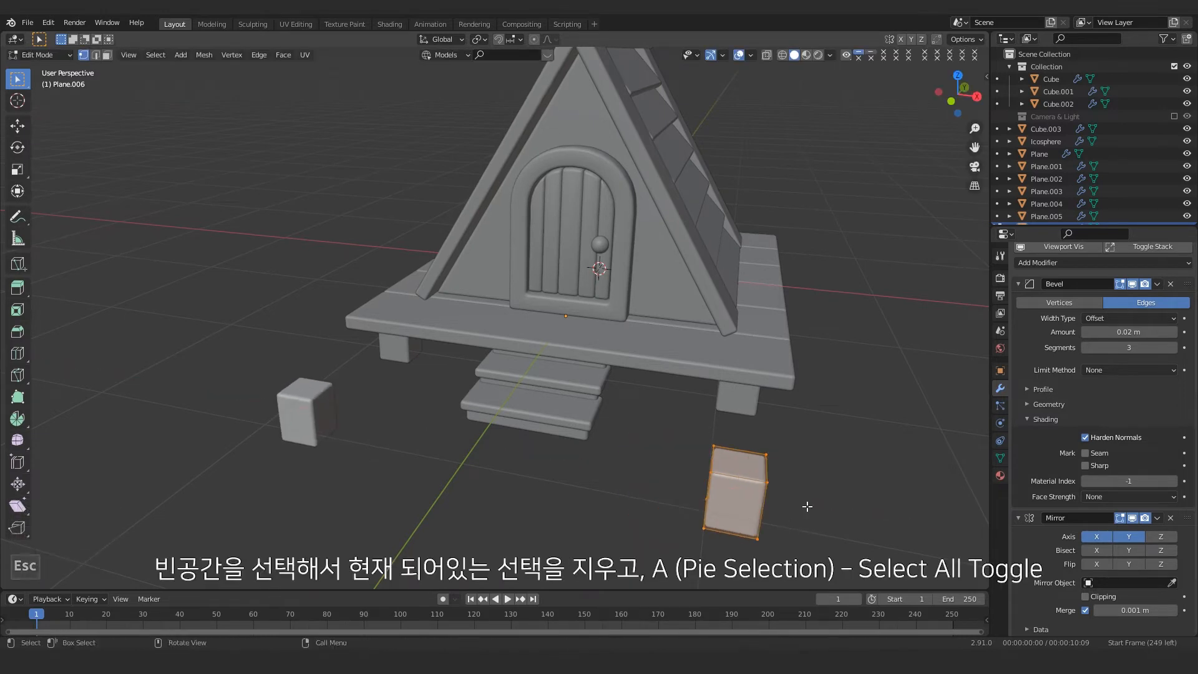
Step: Select the duplicated pillar's whole mesh and move it about 0.83 m along X toward the stairs
key(a)
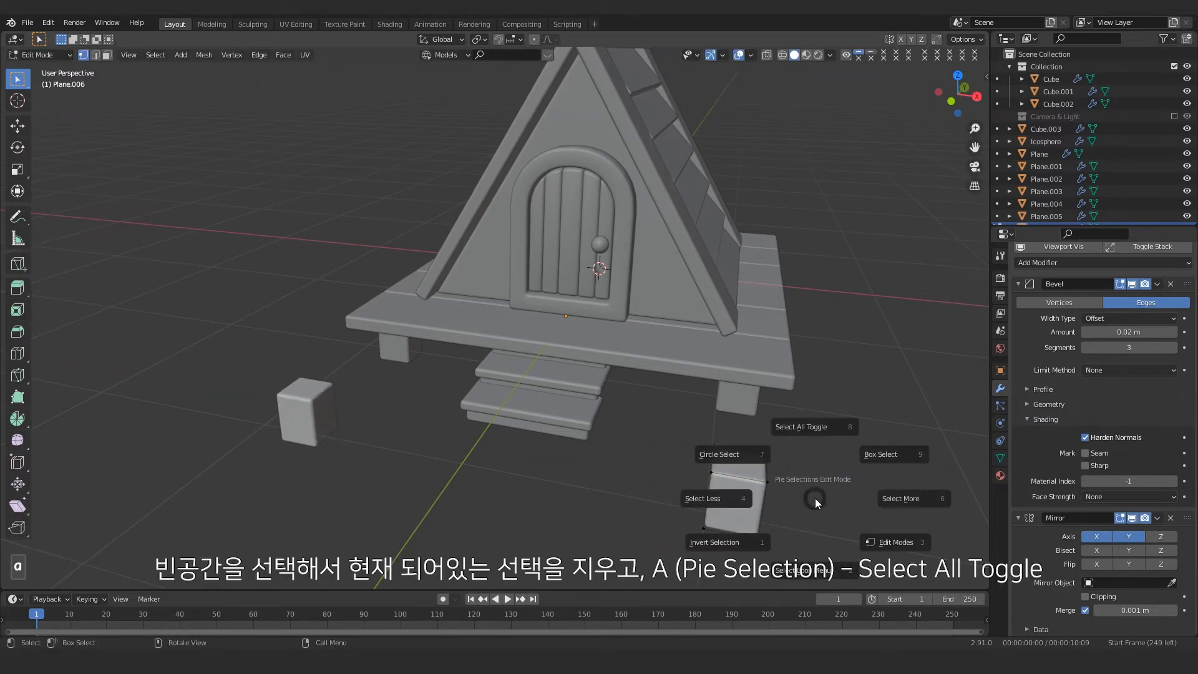
click(805, 434)
key(g)
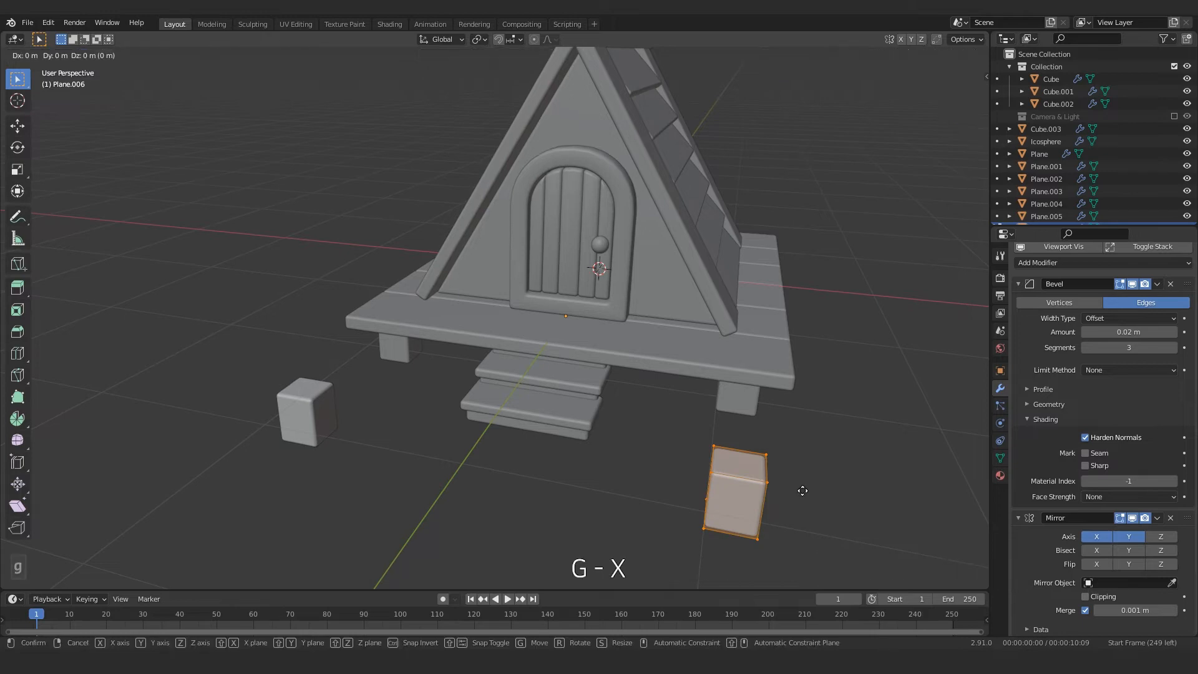
key(x)
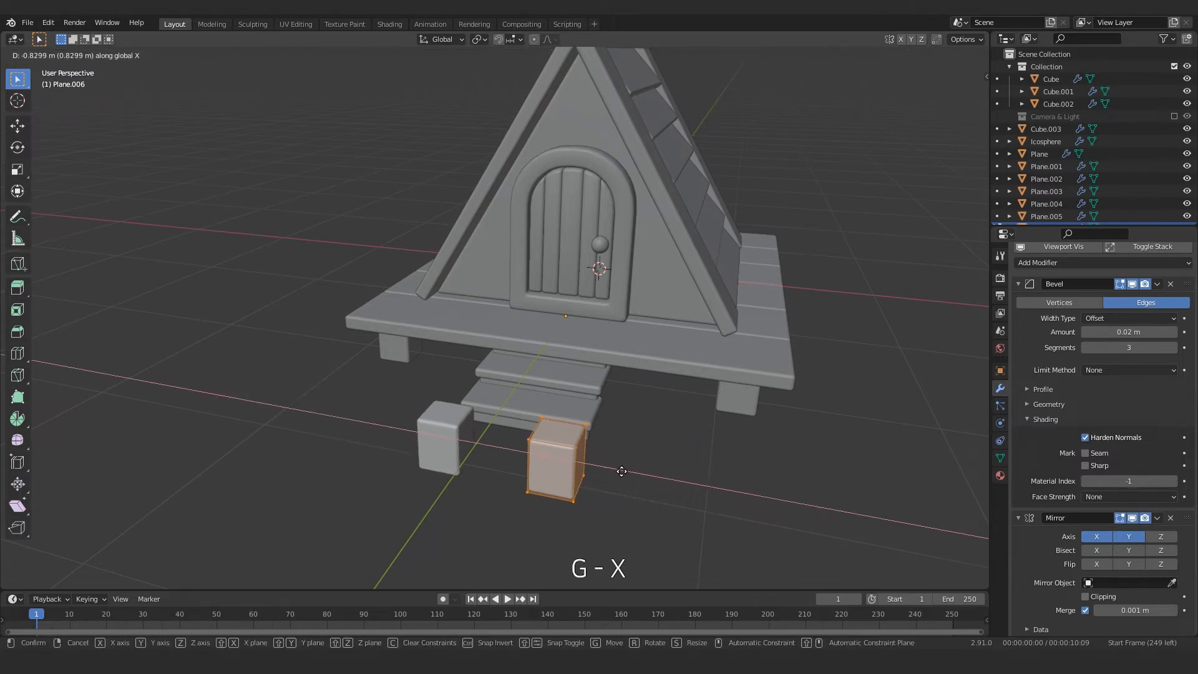
click(618, 472)
Step: Scale the duplicated pillar to about 0.4 in X and Y only, making a slim stair post
mouse_move(617, 471)
middle_down()
mouse_move(511, 366)
mouse_move(552, 360)
mouse_move(602, 403)
mouse_move(521, 416)
mouse_move(624, 456)
middle_up()
scroll(624, 456, up, 1)
shift+middle_drag(624, 456, 664, 331)
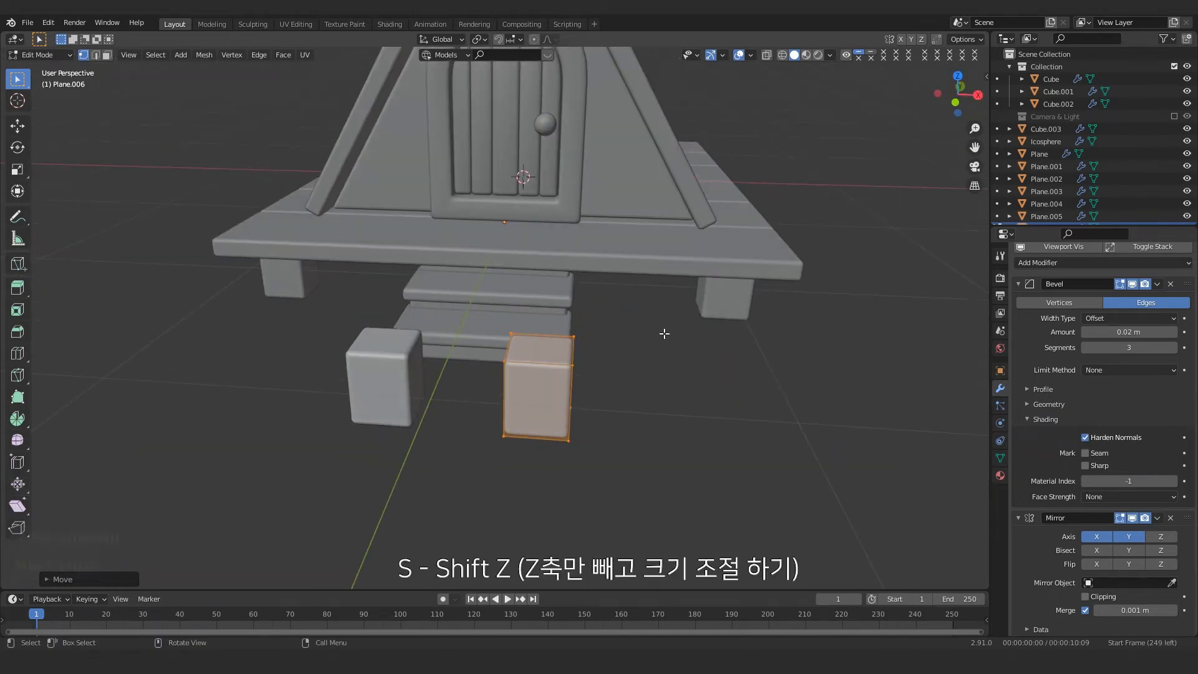
key(s)
key(shift+z)
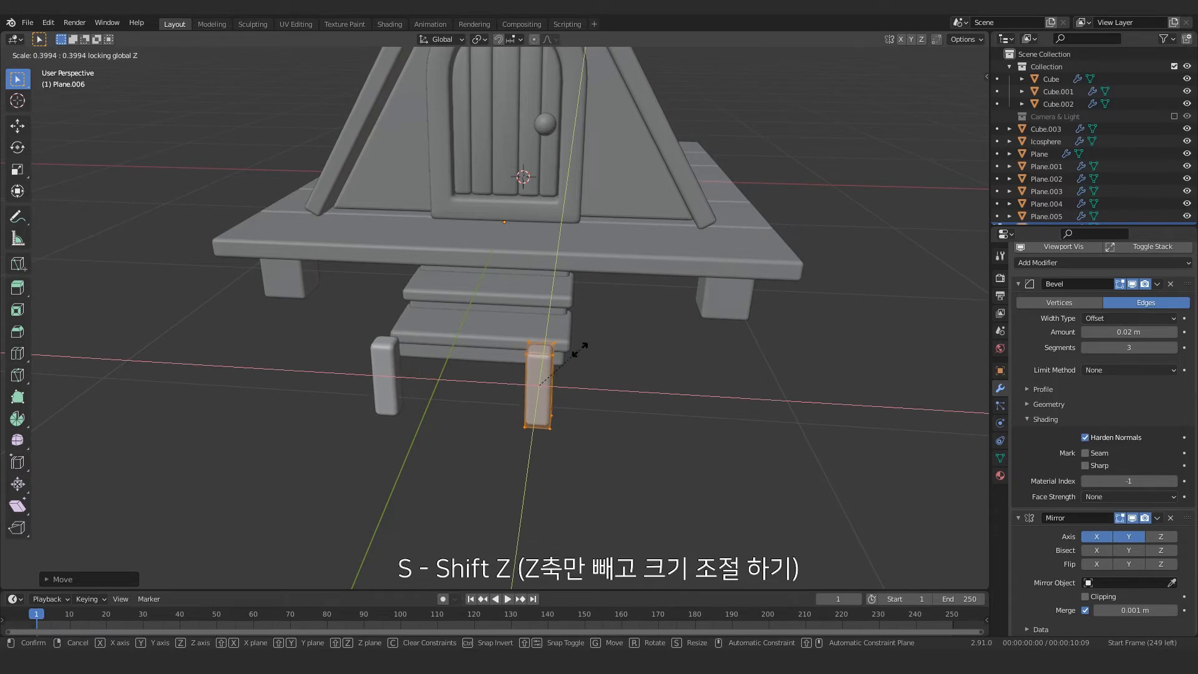
click(580, 349)
Step: Move the slim post along Y to the front edge of the lowest stair tread
middle_drag(580, 349, 649, 346)
key(g)
key(y)
click(730, 413)
Step: Raise the stair post's top face about 0.13 m along Z
click(648, 346)
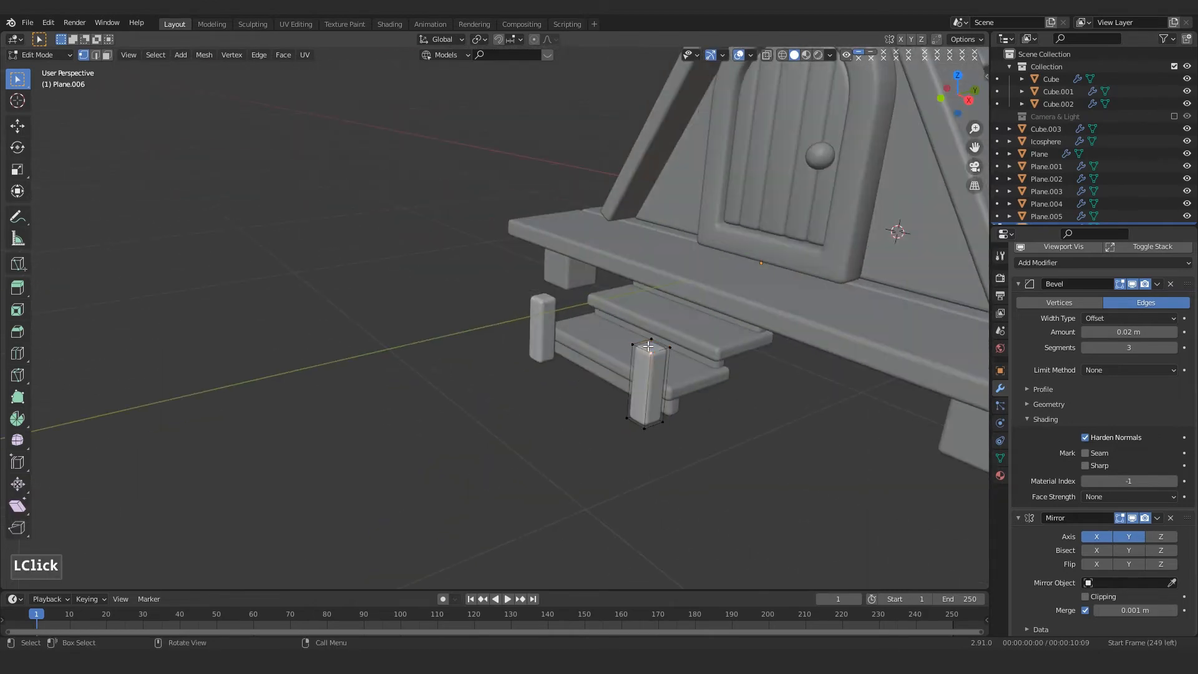
click(652, 346)
key(g)
key(z)
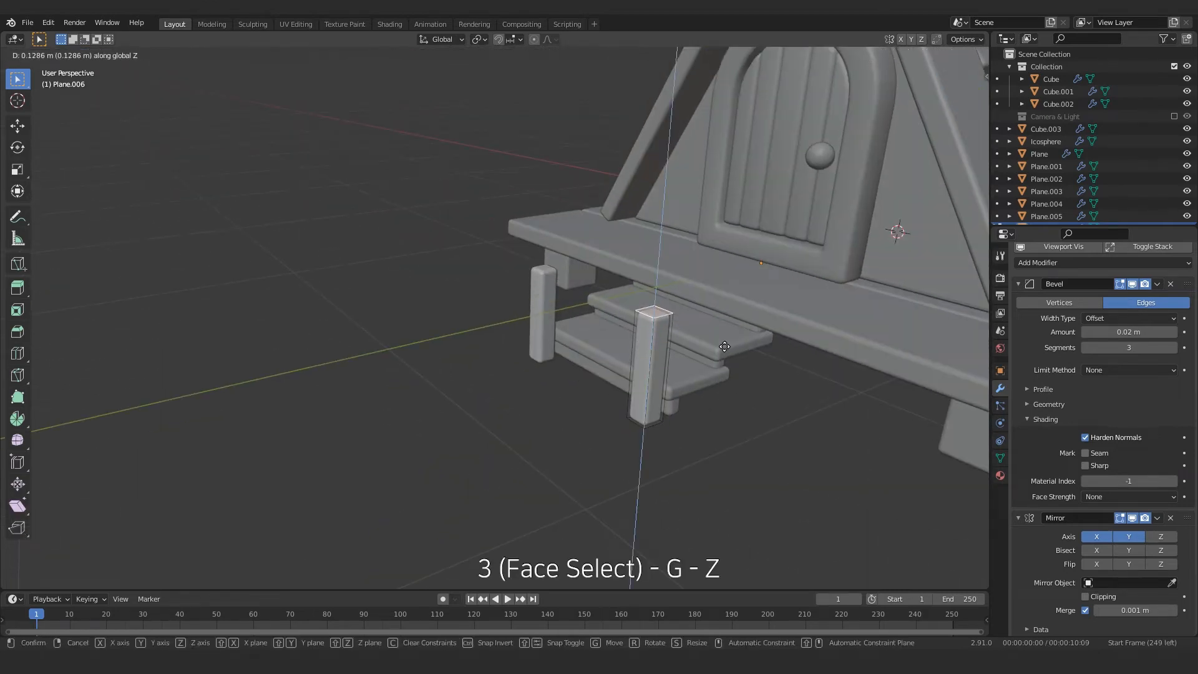
click(725, 346)
Step: Duplicate the pair of stair posts in object mode and move the copies along Y toward the deck
middle_drag(725, 347, 665, 444)
key(Tab)
key(shift+d)
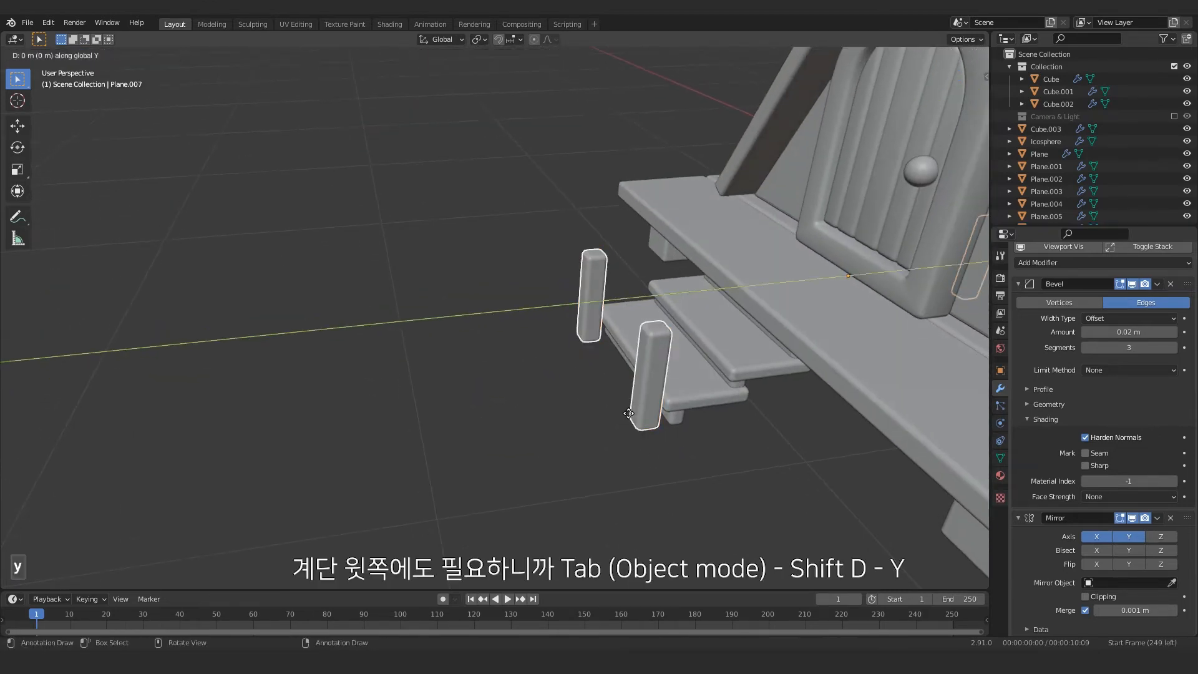
click(762, 400)
Step: Raise the duplicated posts along Z onto the deck and adjust them along Y near its front edge
middle_drag(763, 400, 780, 375)
key(g)
key(z)
click(774, 306)
middle_drag(774, 306, 658, 343)
key(g)
key(y)
click(771, 366)
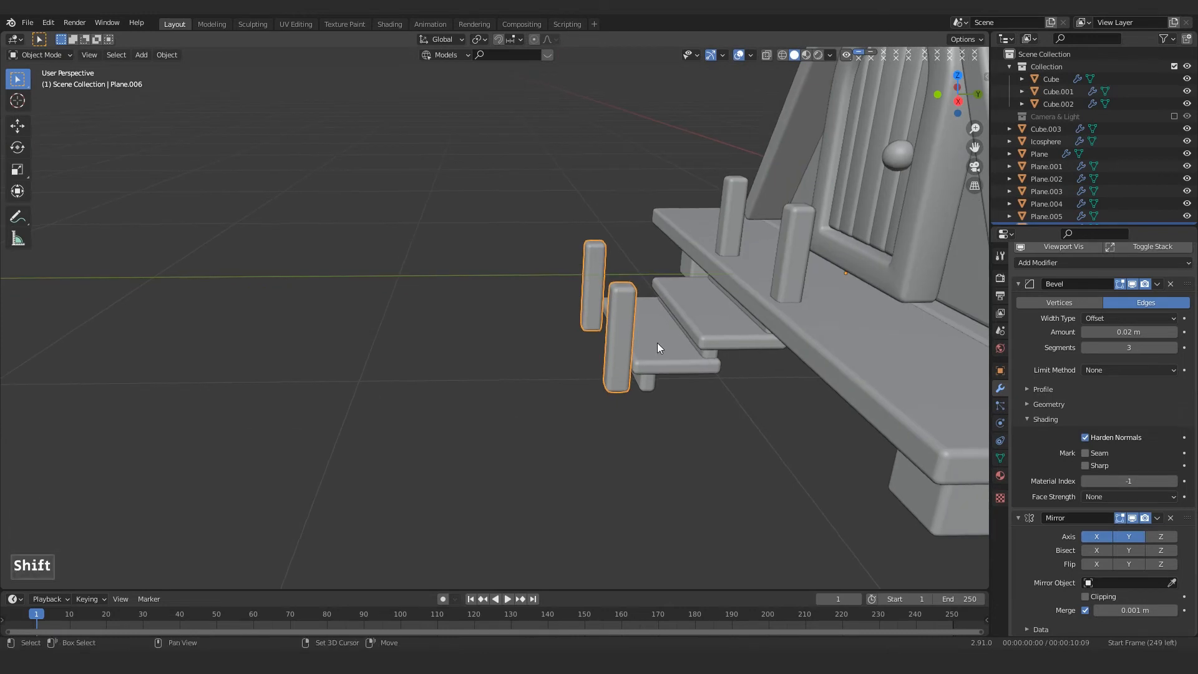
Step: Duplicate the lower stair posts along Y, placing the copies between the lower and upper posts for the railing
key(shift+d)
key(y)
click(725, 353)
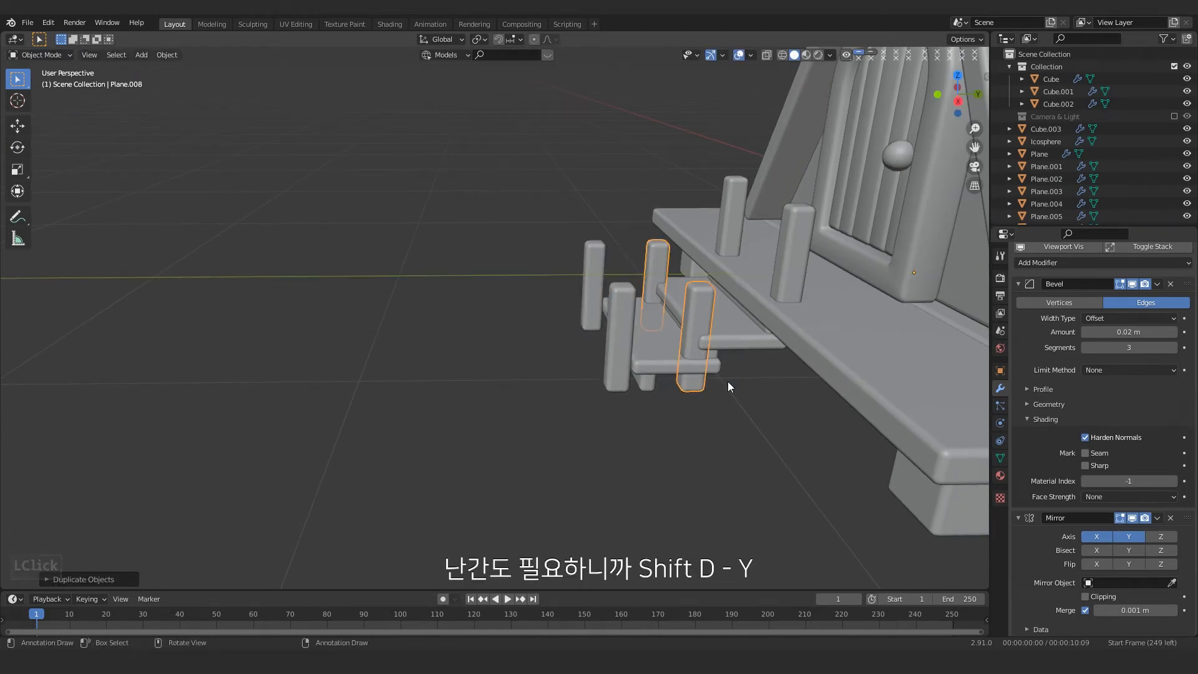
Step: Select the railing copy's whole mesh and scale it to about 6 along Y to span between the posts
key(Tab)
key(a)
click(745, 291)
key(s)
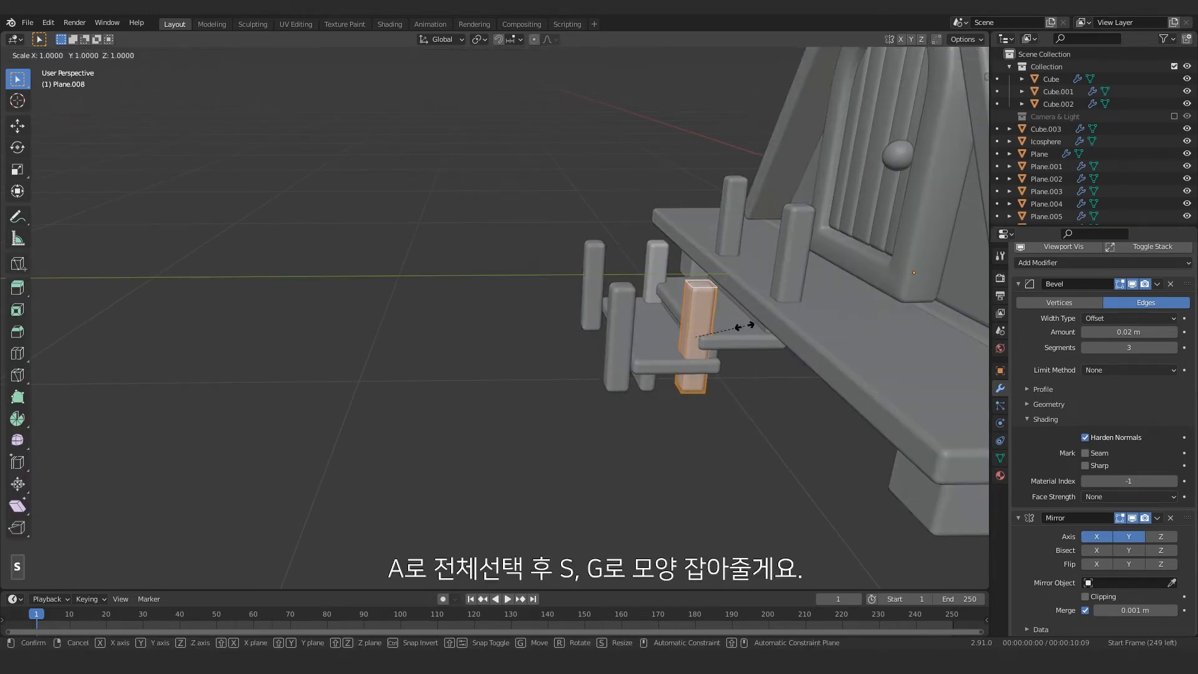
key(y)
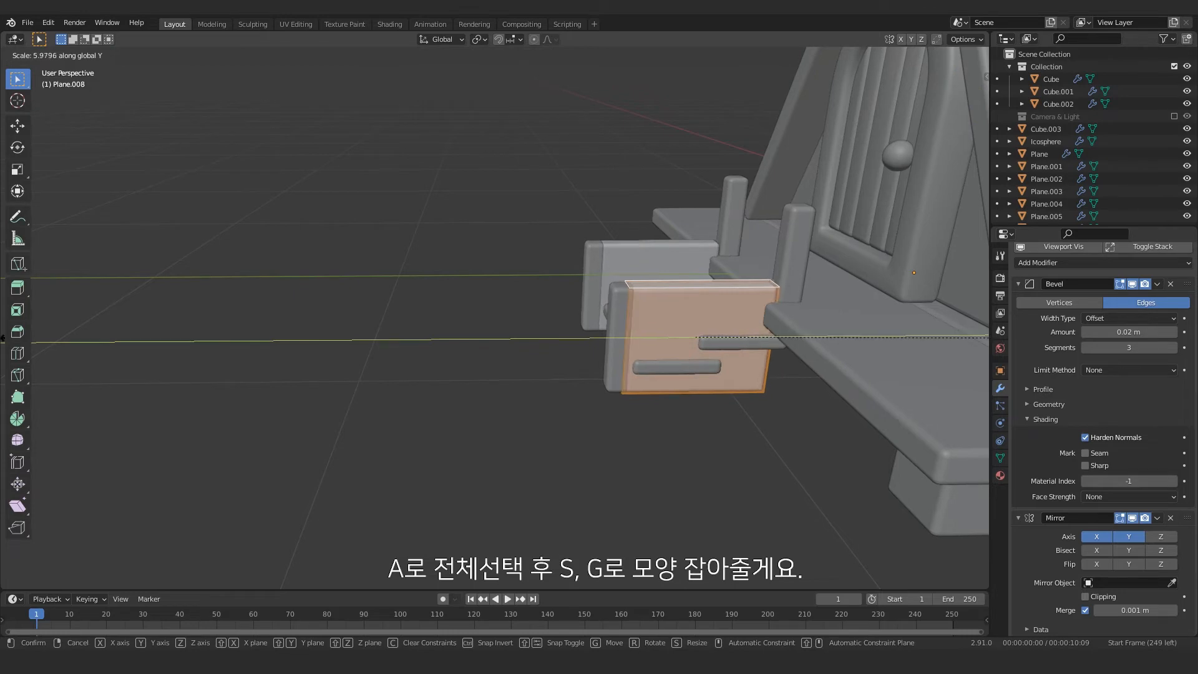
click(2, 338)
Step: Thin the railing piece to about 0.61 along X and reduce its height along Z
middle_drag(318, 336, 455, 409)
key(s)
key(x)
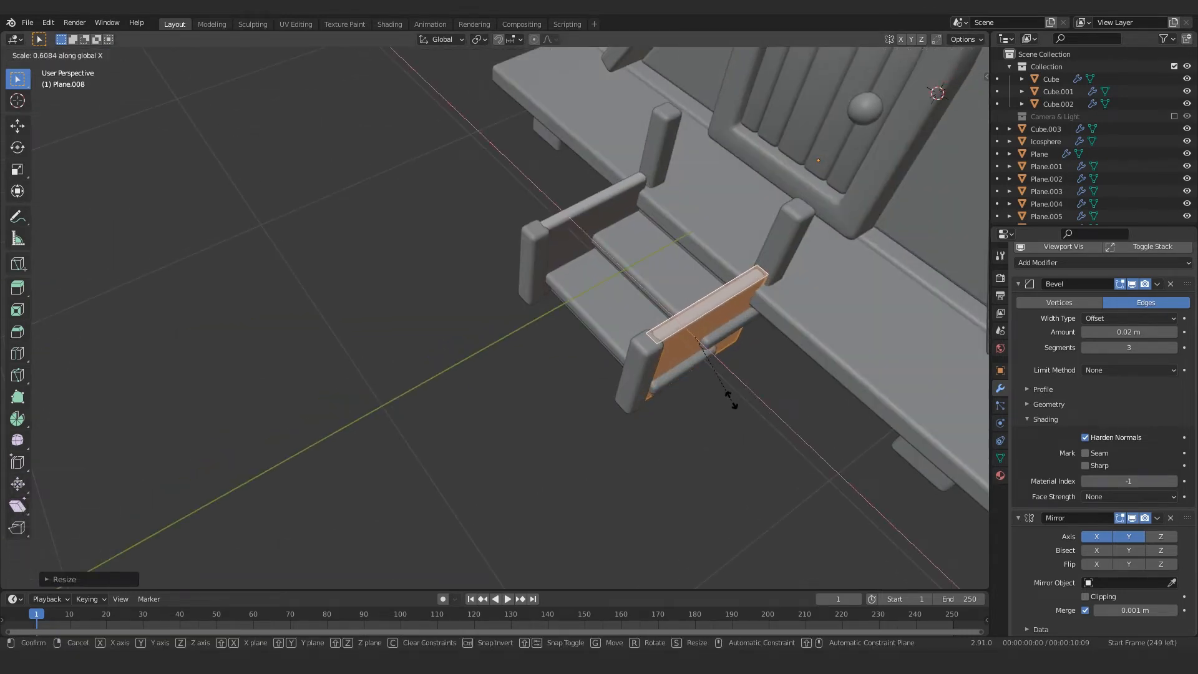
click(731, 401)
middle_drag(732, 400, 705, 342)
key(s)
key(z)
click(751, 376)
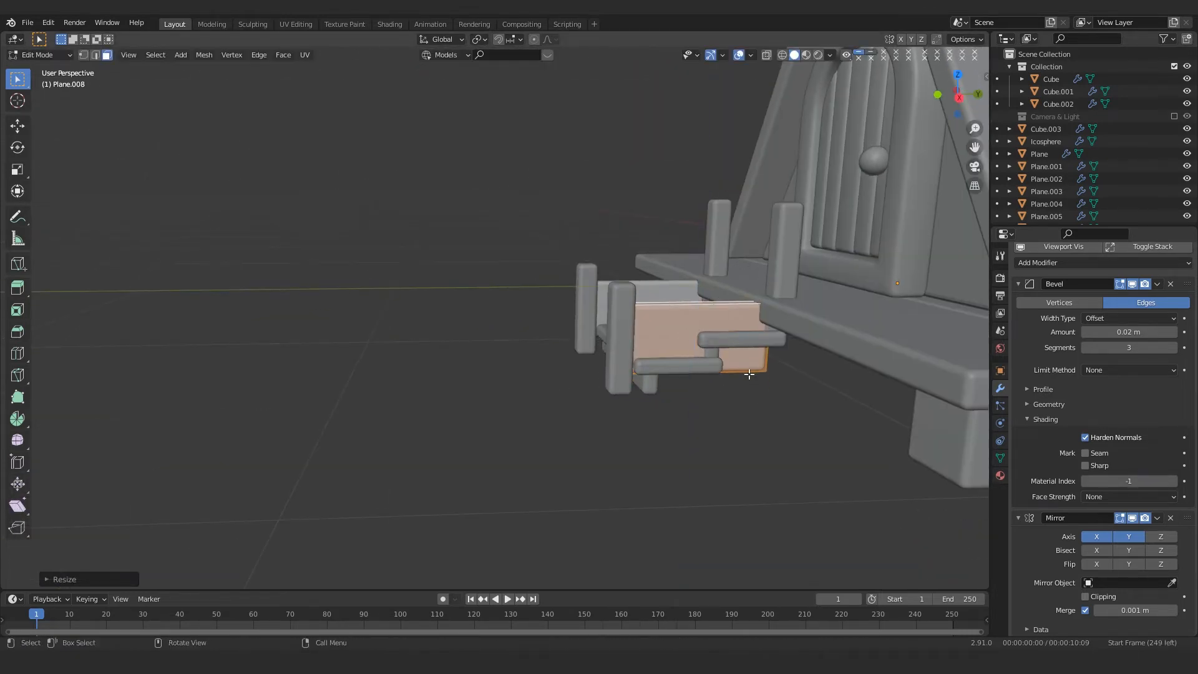
Step: Raise the railing mesh along Z so its inner end sits level with the upper deck posts
key(g)
key(z)
middle_drag(749, 374, 955, 327)
click(737, 362)
key(g)
key(z)
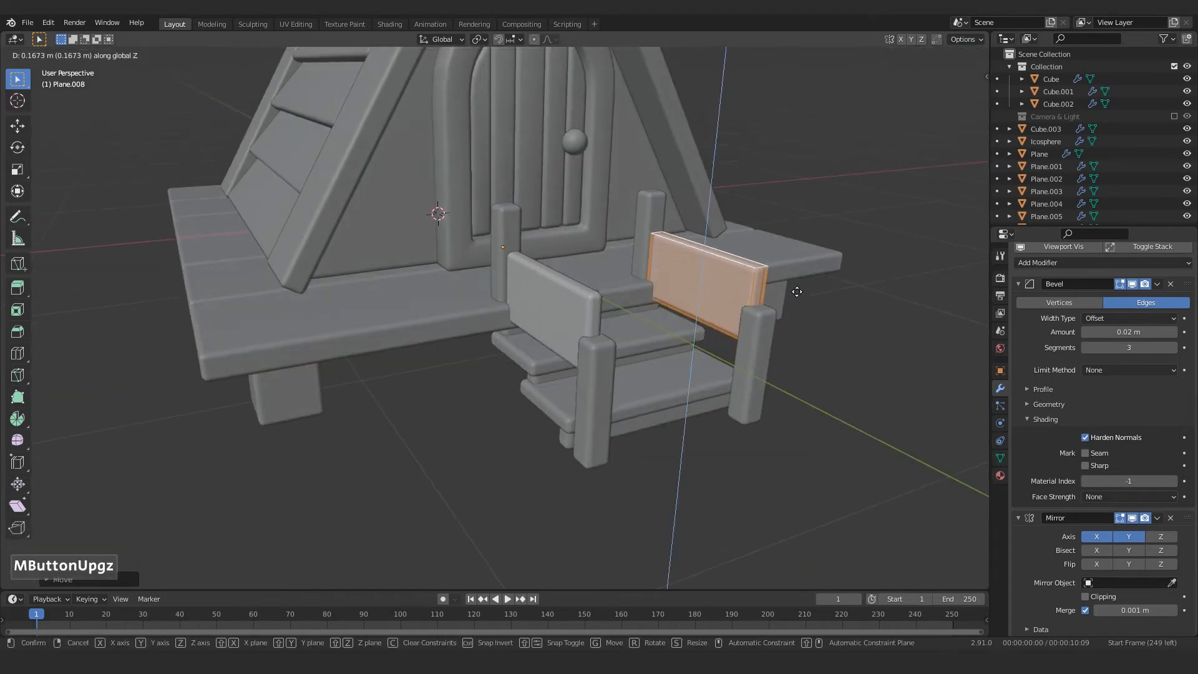
click(799, 257)
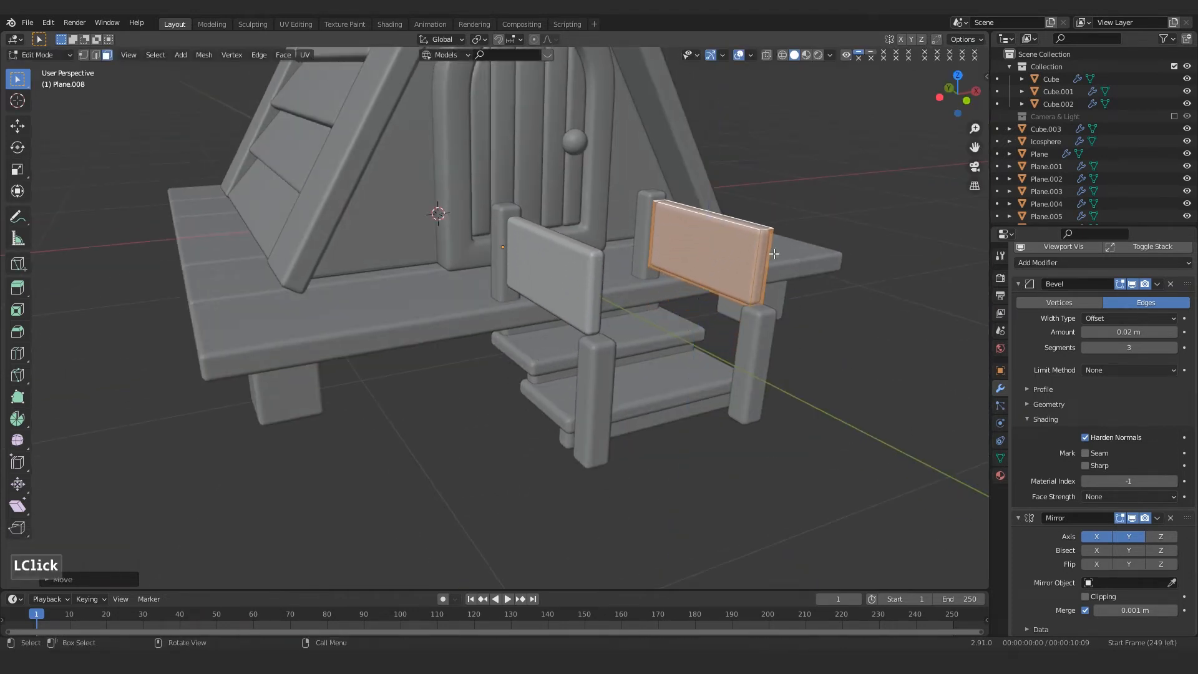
Step: Lower the railing's outer end face along Z so the railing slopes down to the lower stair posts
click(766, 268)
key(g)
key(z)
click(806, 352)
Step: Lower the railing's top face about 0.07 m along Z to make the board slimmer
middle_drag(807, 352, 686, 324)
key(g)
key(z)
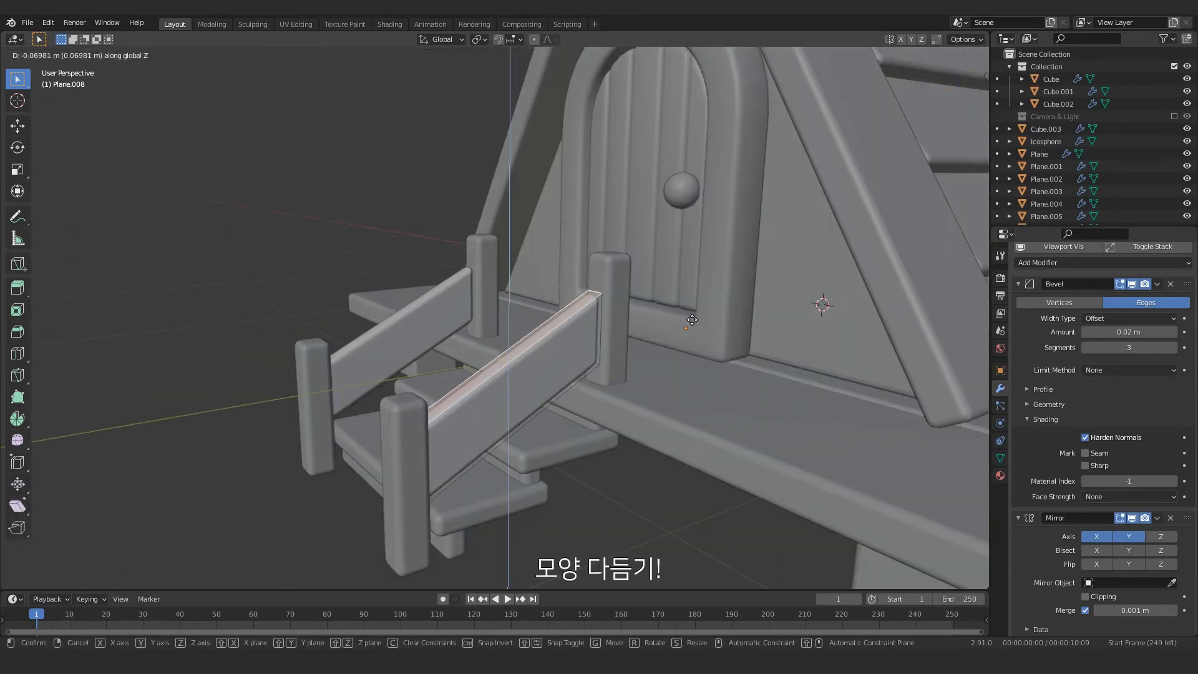
click(690, 318)
Step: Return to Object Mode and adjust the whole railing's height along Z between the lower and upper posts
key(Tab)
key(g)
key(z)
click(626, 342)
key(g)
key(z)
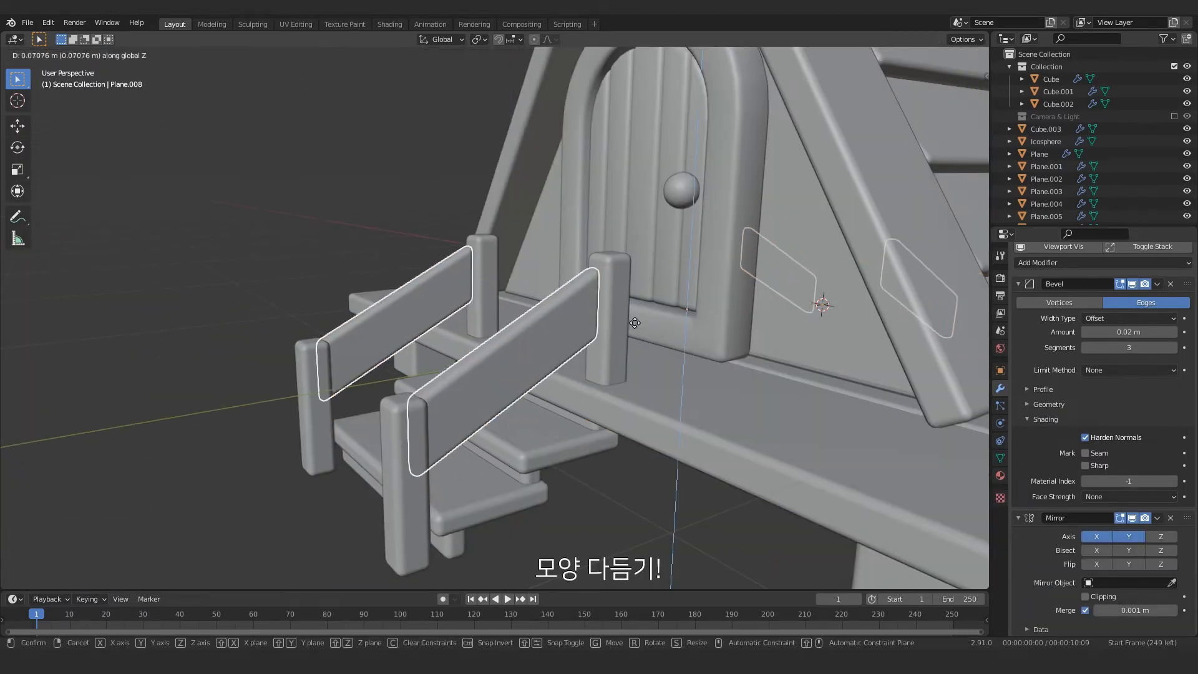
click(635, 323)
Step: Turn on X-ray in Edit Mode and select the railing's end face hidden inside the lower post
middle_drag(635, 323, 431, 374)
key(Tab)
click(767, 55)
click(376, 414)
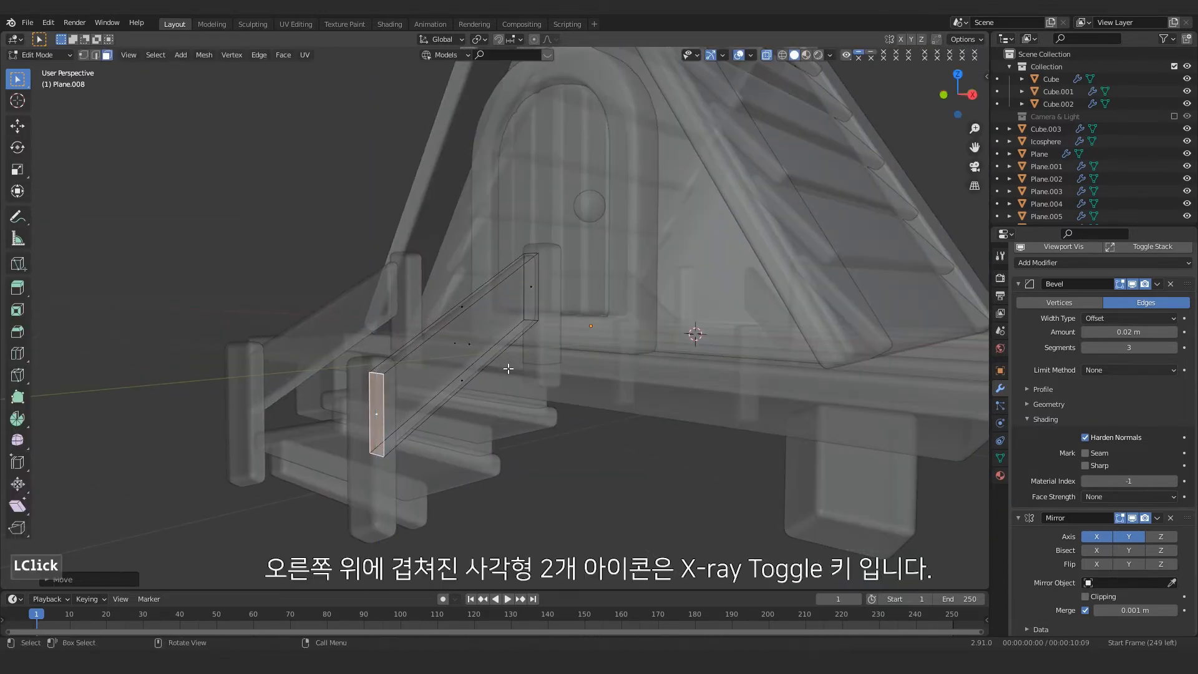
middle_drag(509, 369, 550, 316)
Step: Shift the whole railing about 0.02 m along Y in Object Mode and turn X-ray off
key(Tab)
key(g)
key(y)
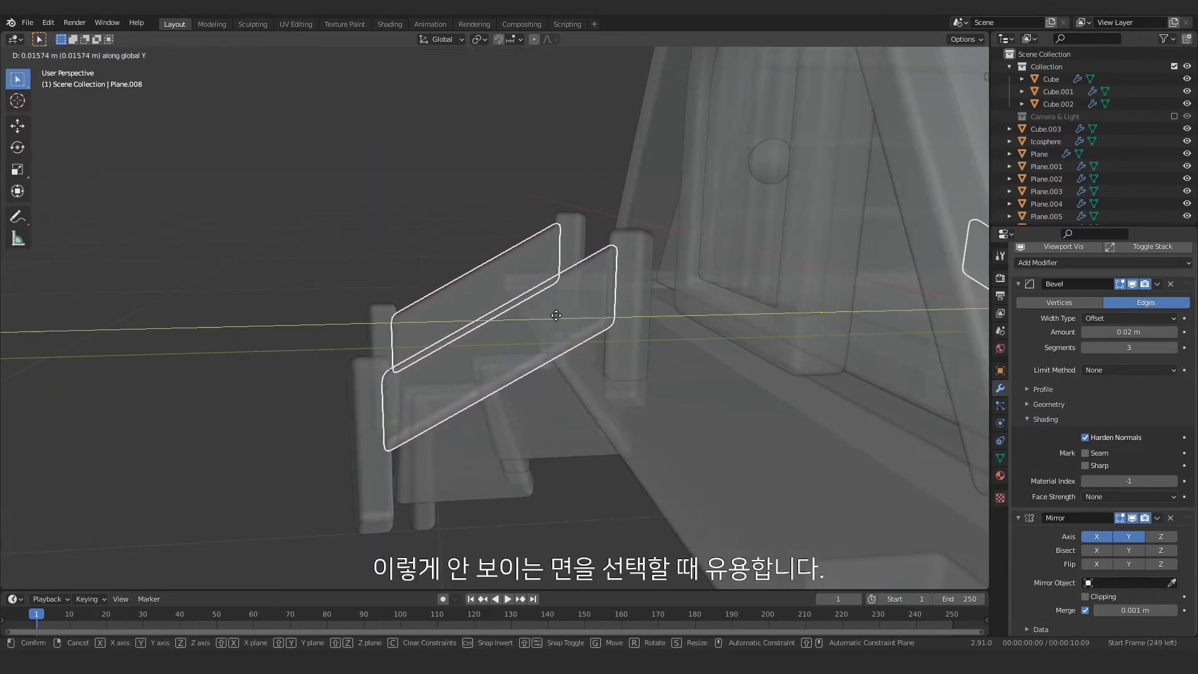
click(556, 316)
click(767, 55)
Step: Select the deck planks and apply their Array modifier so each plank is editable
middle_drag(379, 219, 348, 359)
scroll(484, 383, down, 3)
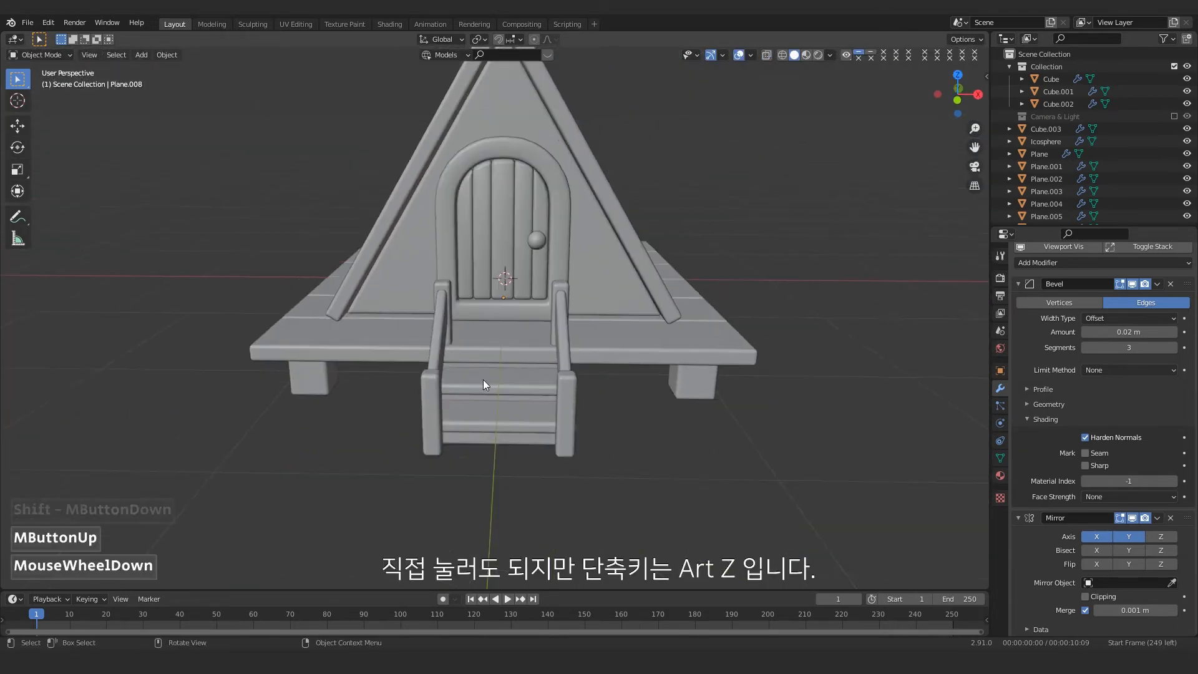
middle_drag(485, 383, 549, 373)
shift+middle_drag(758, 410, 726, 421)
click(731, 421)
scroll(780, 431, down, 3)
shift+middle_drag(820, 439, 786, 445)
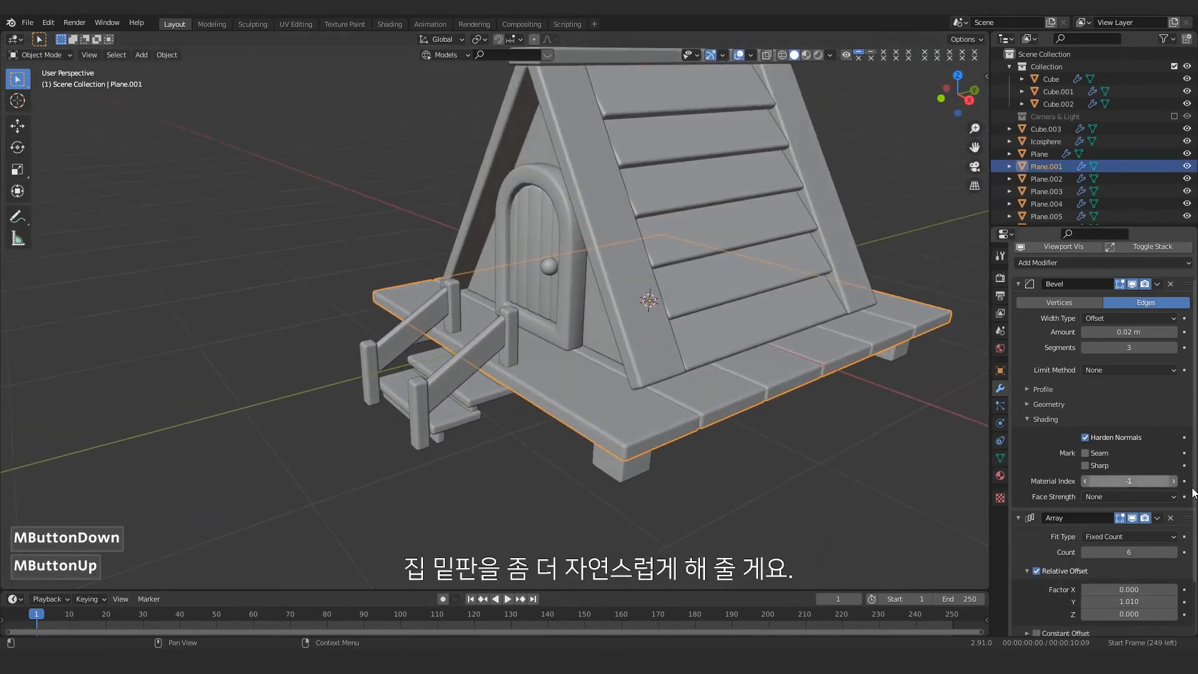
click(1157, 518)
click(1100, 532)
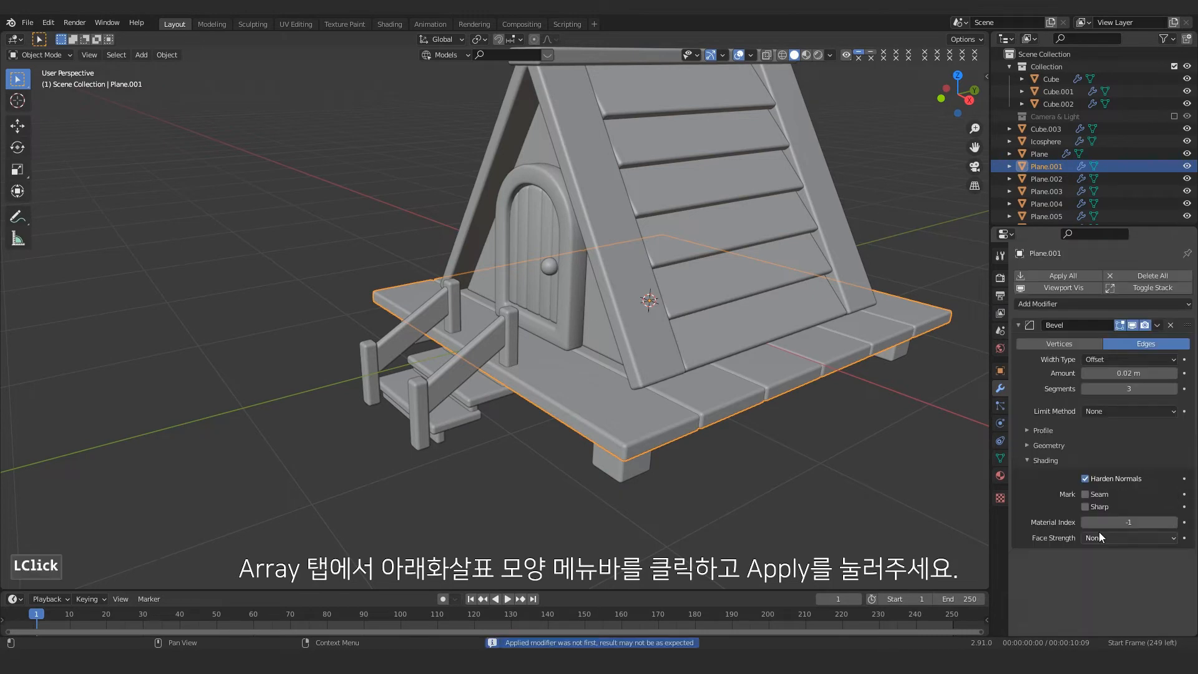
Step: In Edit Mode, move the planks' end faces in and out along X for an uneven deck edge
key(Tab)
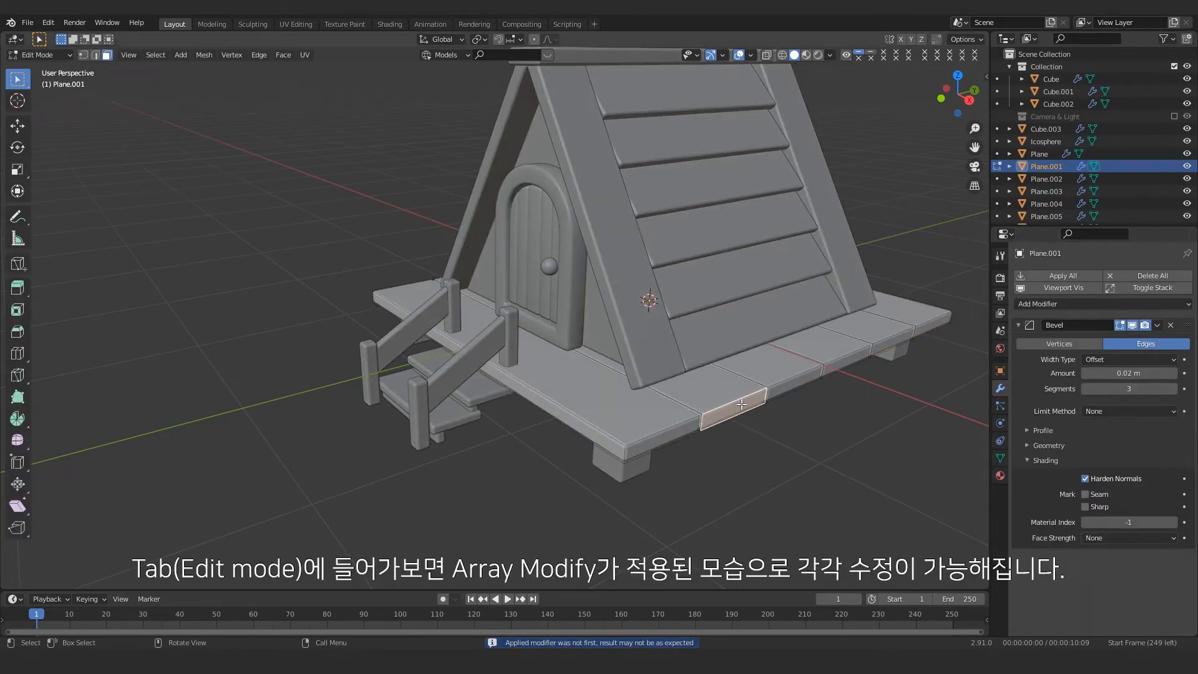
middle_drag(741, 405, 757, 420)
drag(755, 409, 860, 341)
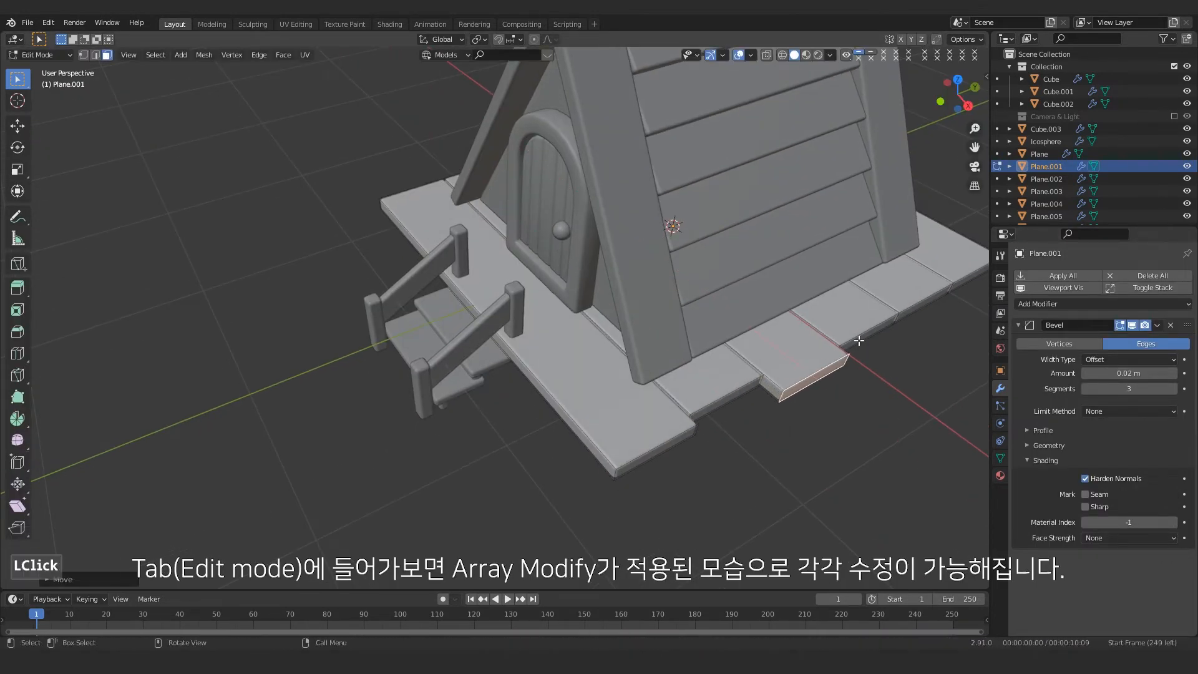
click(906, 307)
key(g)
key(x)
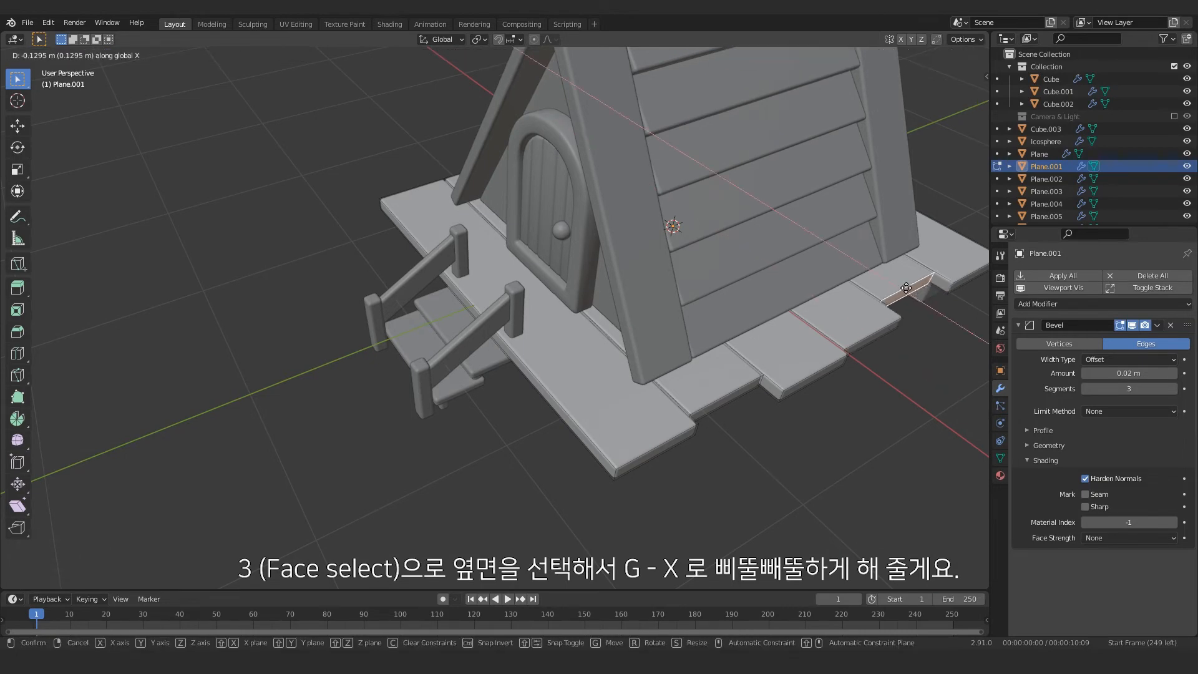
click(907, 288)
Step: Stagger the plank end faces along X on the opposite side of the deck to make that edge uneven too
scroll(400, 369, down, 3)
middle_drag(400, 368, 566, 528)
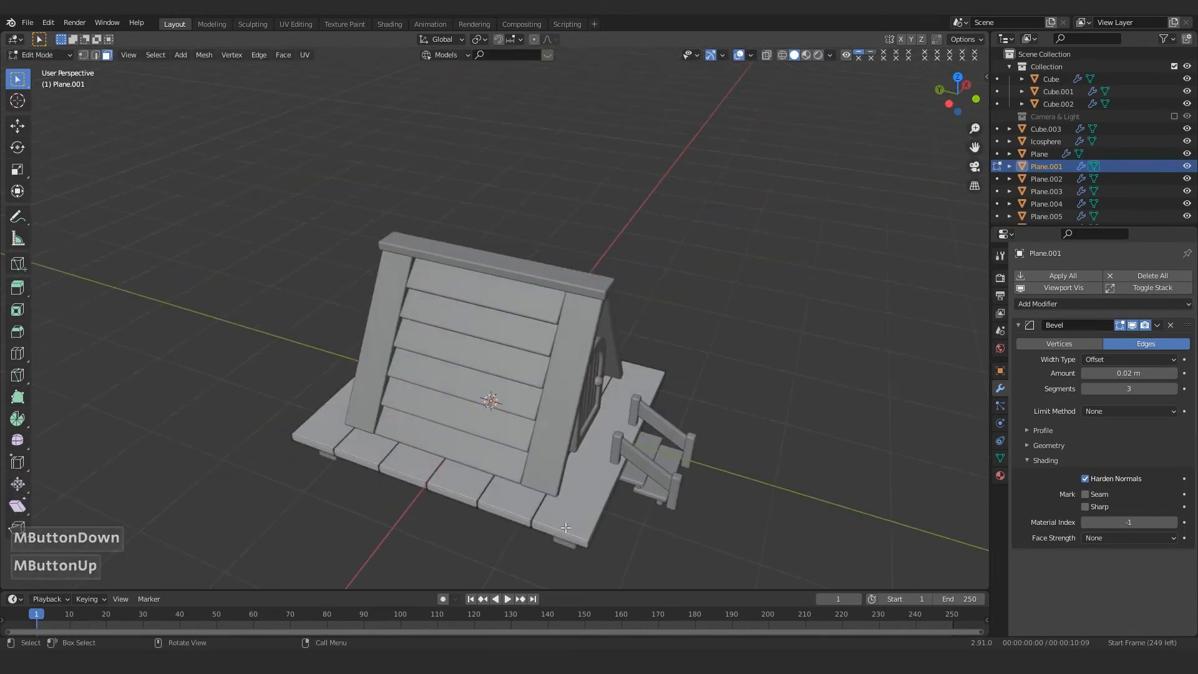
click(510, 517)
key(g)
key(x)
click(513, 506)
click(456, 499)
click(408, 477)
key(g)
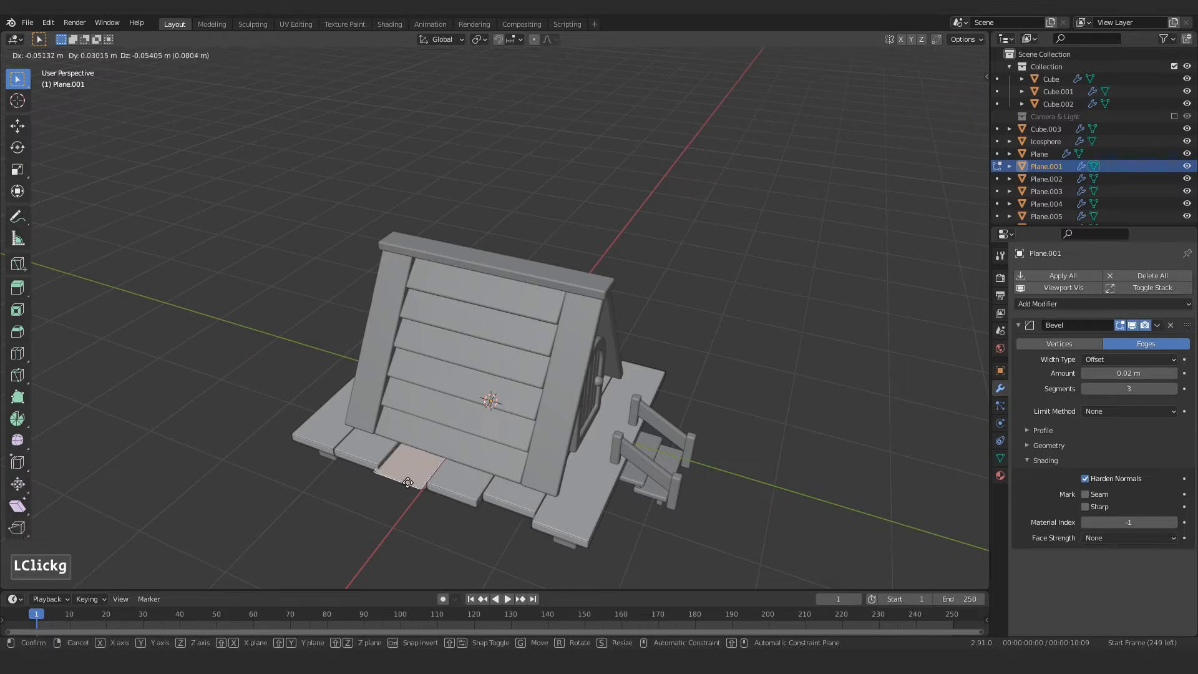
click(408, 481)
key(g)
key(x)
click(359, 472)
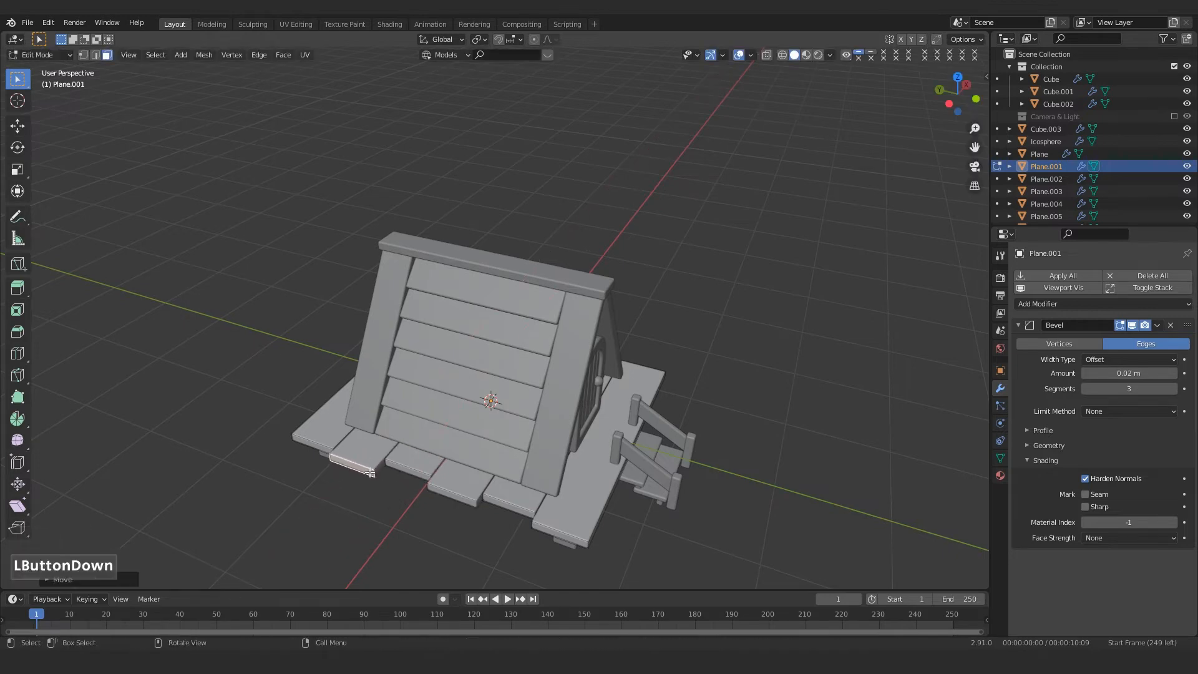
Step: Select the whole deck mesh and scale it up slightly along X
scroll(602, 417, down, 2)
middle_drag(358, 471, 759, 391)
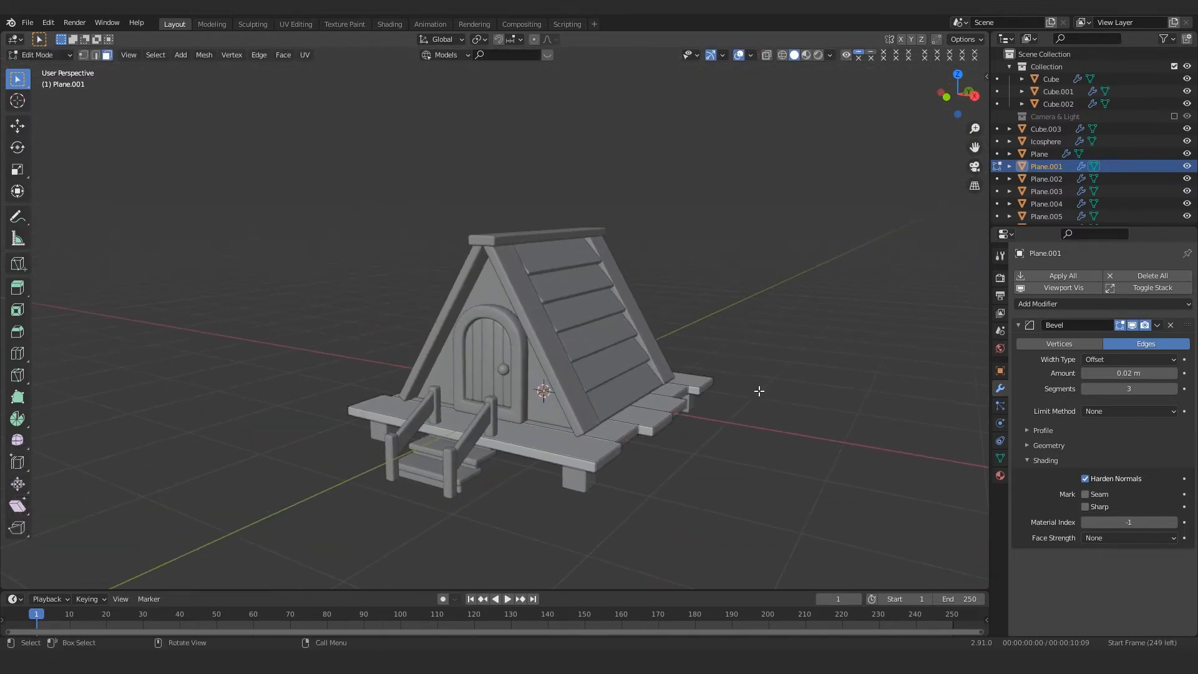
key(a)
click(687, 361)
key(s)
key(x)
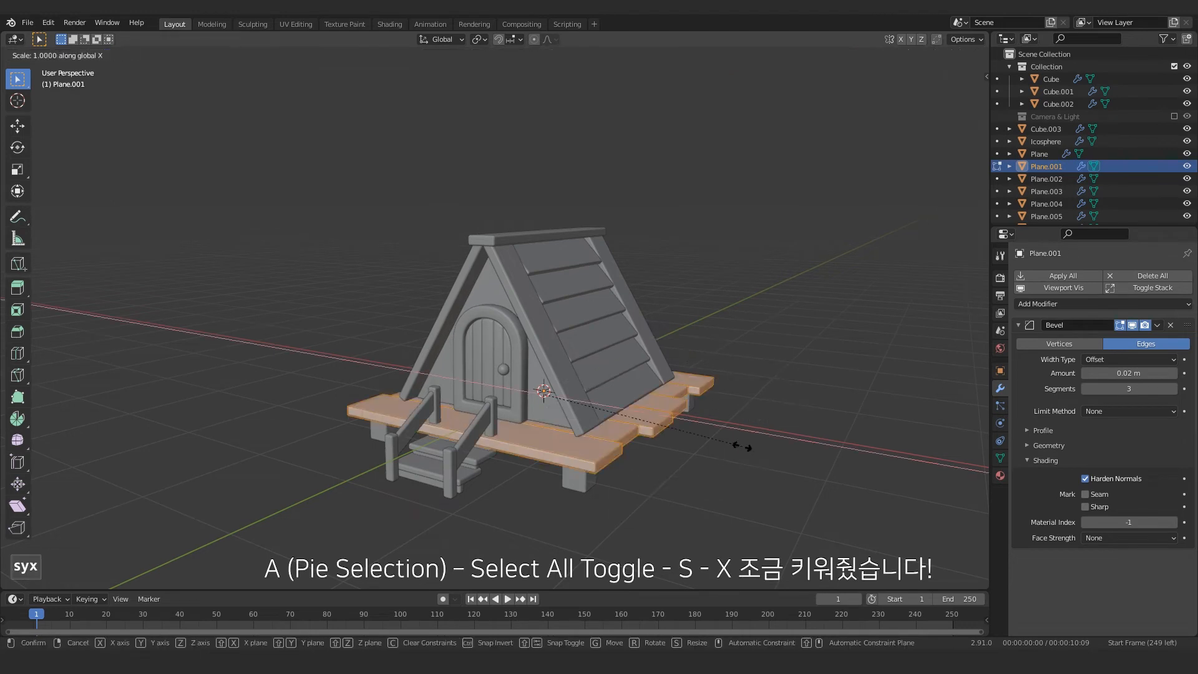
click(747, 447)
click(749, 488)
Step: In Object Mode and right orthographic view, select the whole cabin and raise it along Z until its pillars stand on the ground line
shift+middle_drag(525, 333, 544, 282)
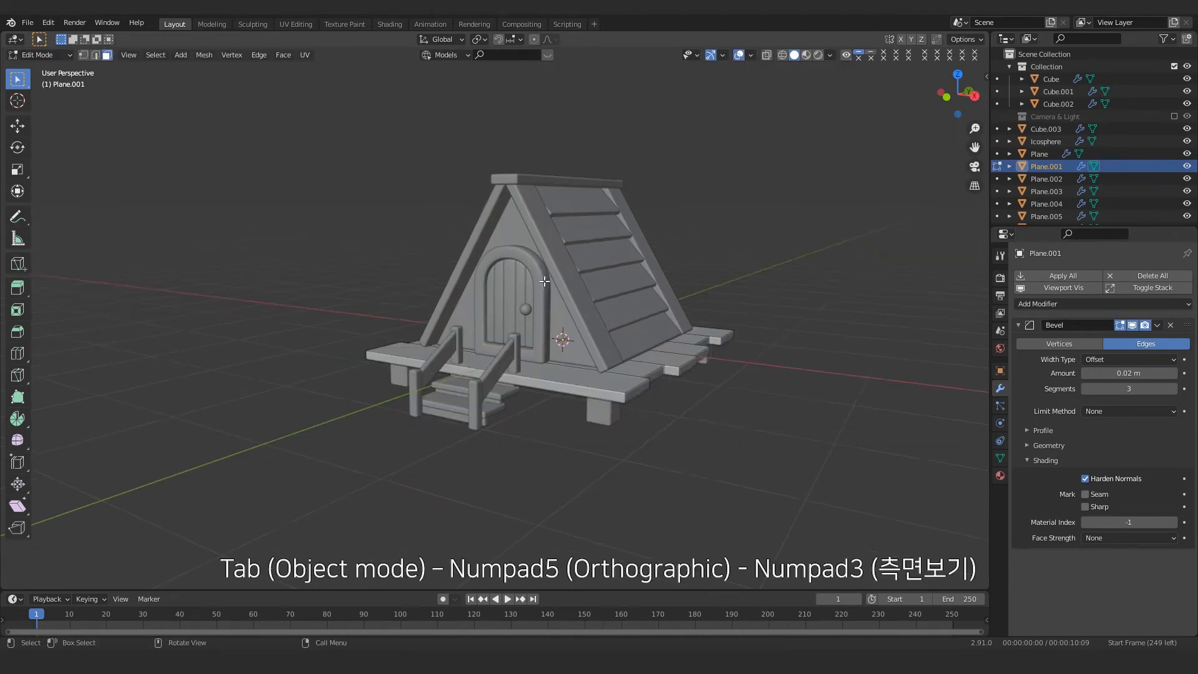
key(Tab)
key(KP_5)
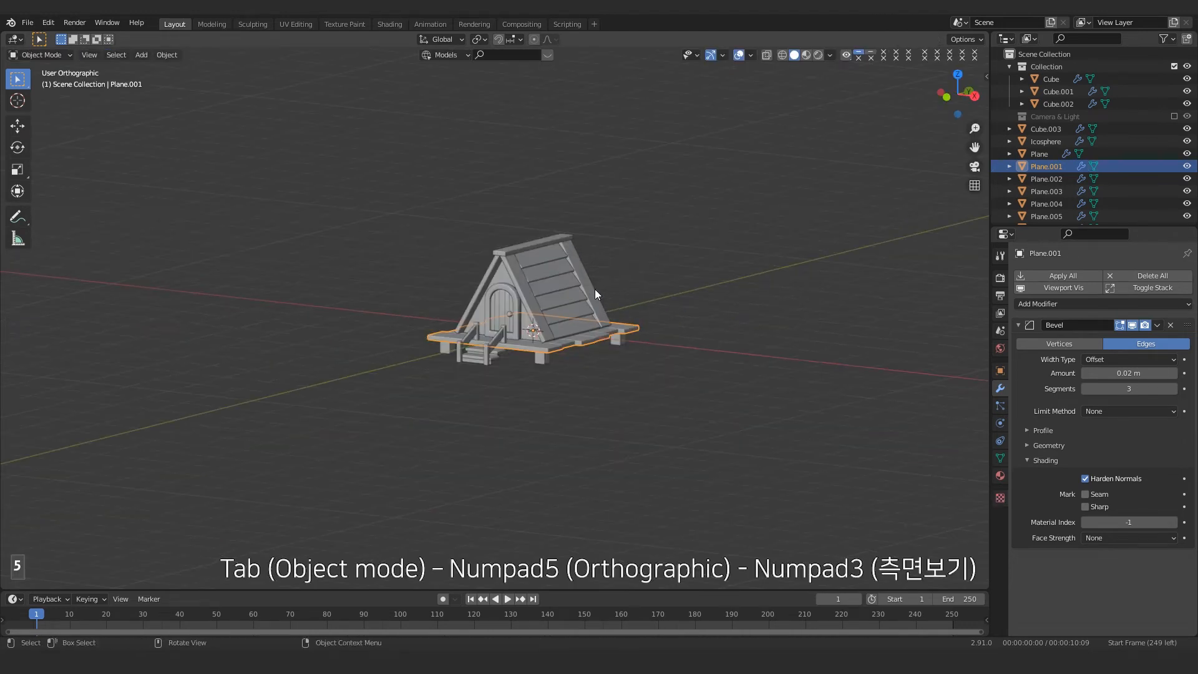
key(KP_3)
drag(321, 143, 685, 406)
scroll(628, 247, up, 3)
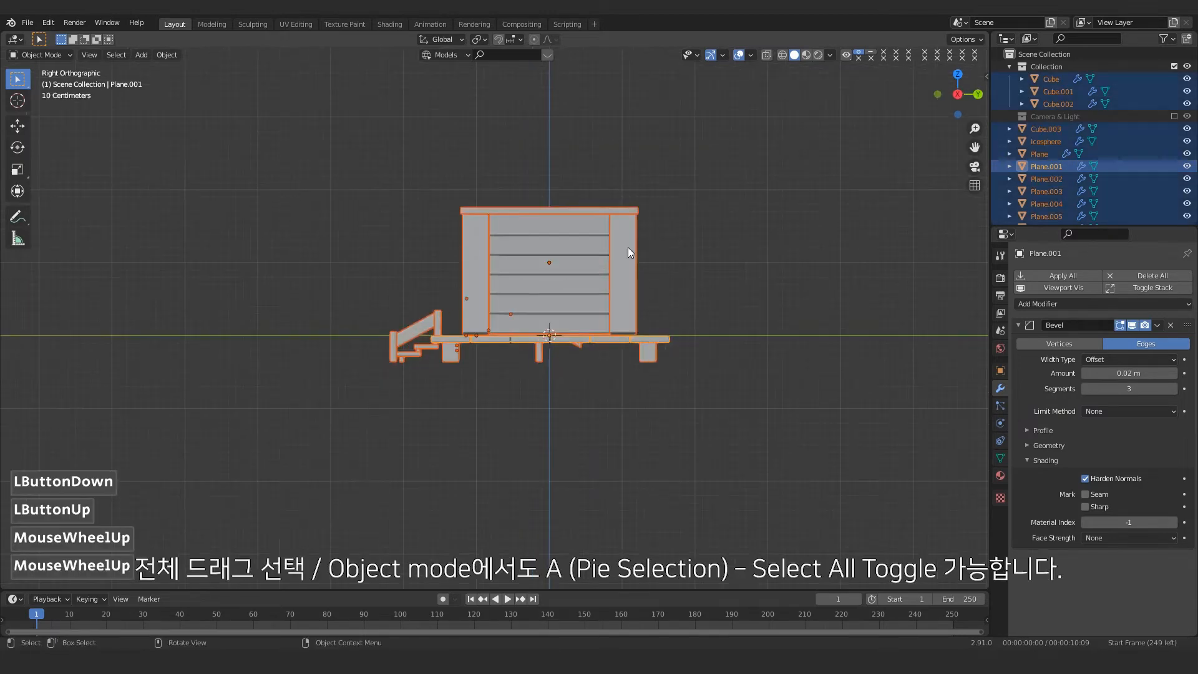
key(g)
key(z)
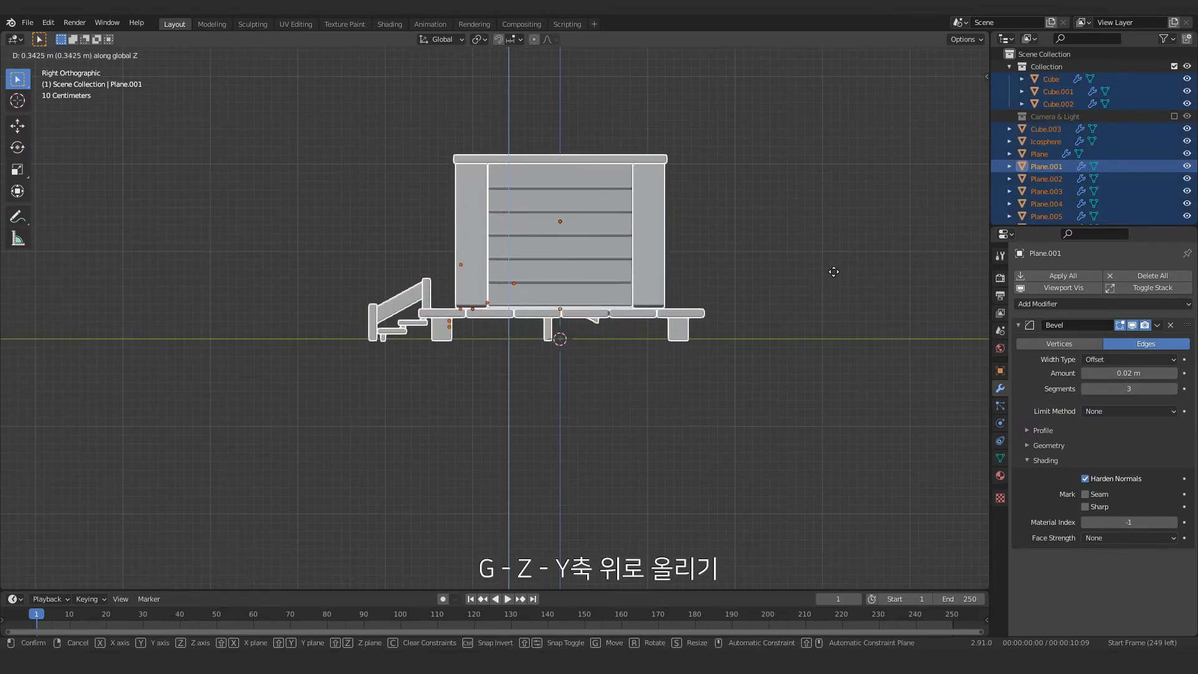
click(834, 270)
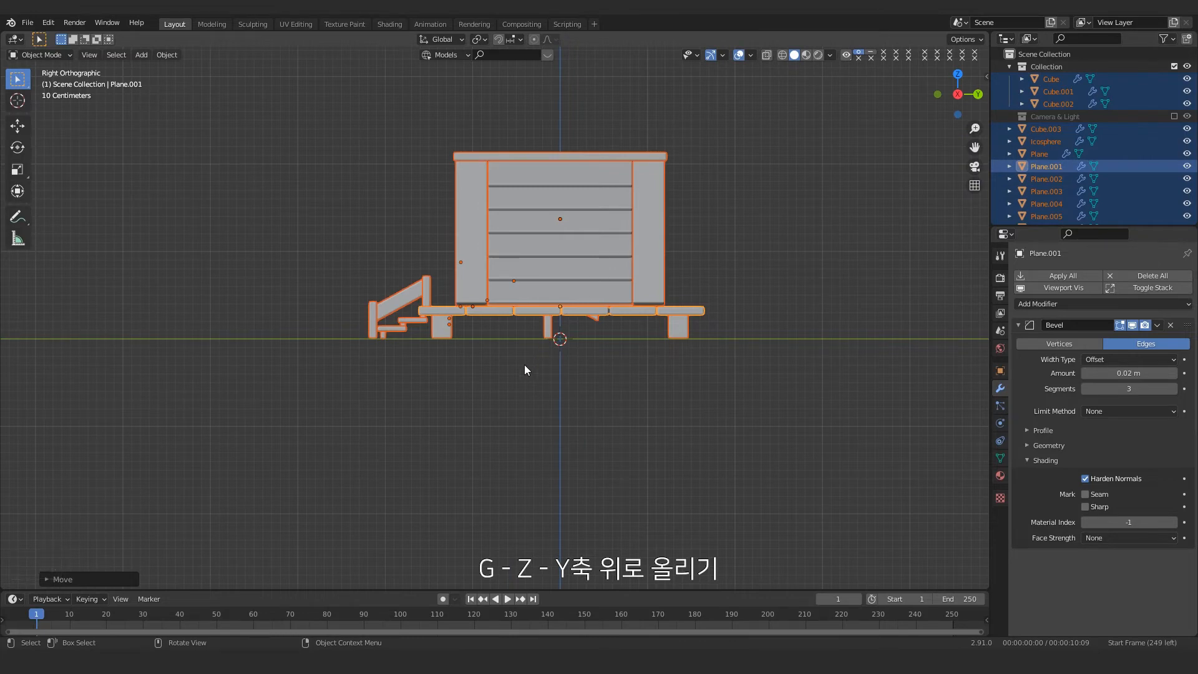
Step: Add a plane mesh beneath the cabin and scale it up as a ground surface
middle_drag(525, 371, 638, 411)
click(266, 128)
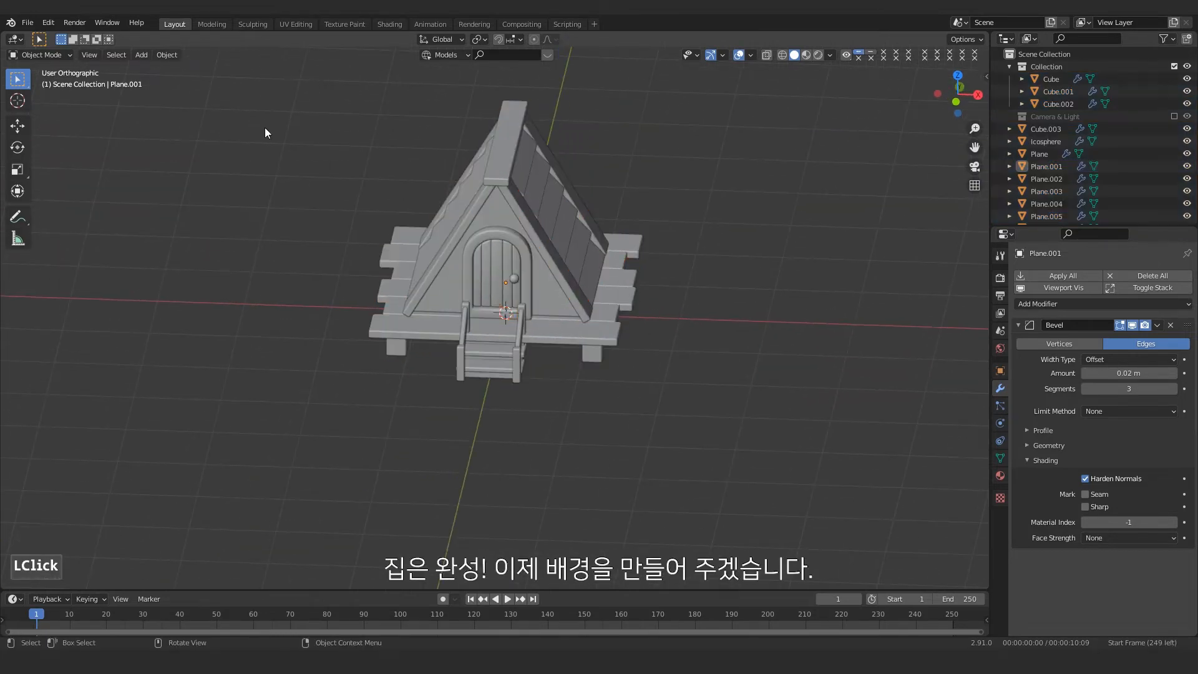
click(141, 54)
click(147, 69)
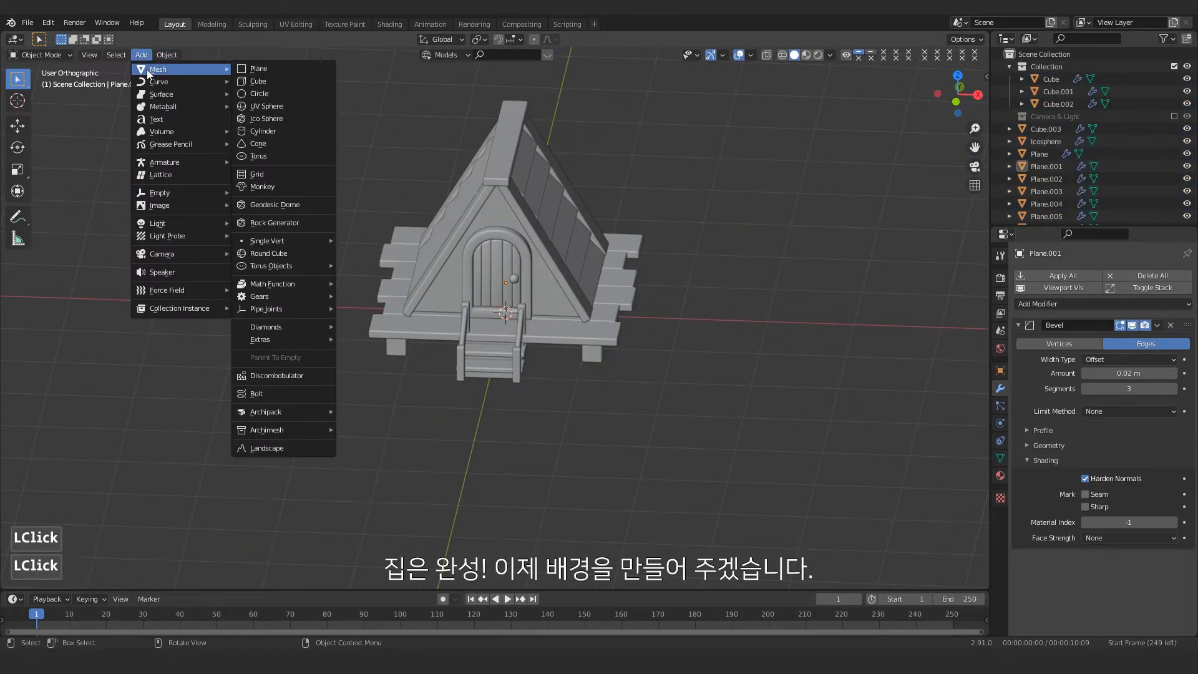
click(314, 73)
scroll(574, 347, down, 2)
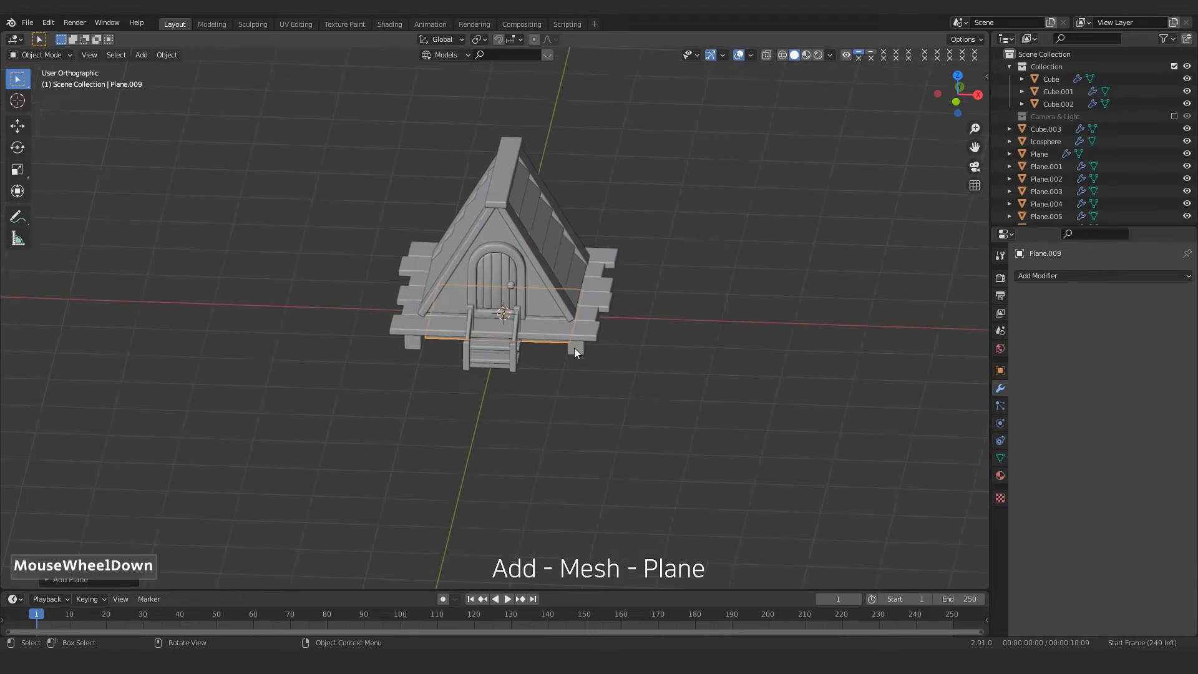
middle_drag(596, 359, 577, 322)
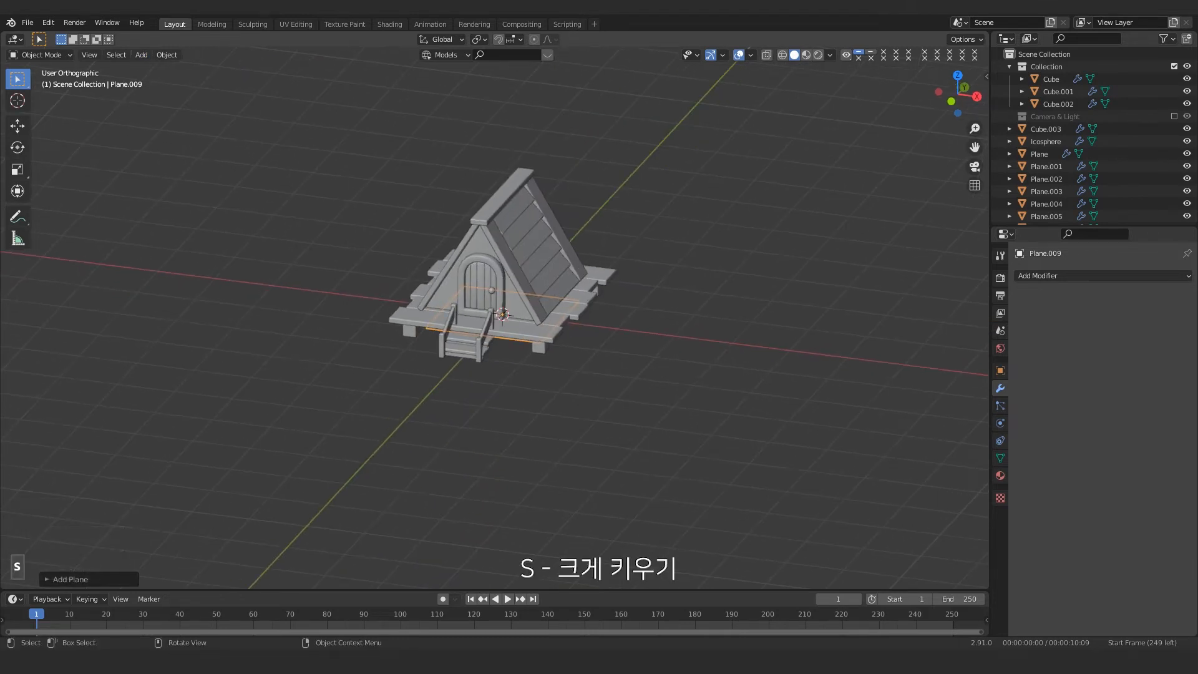
click(779, 177)
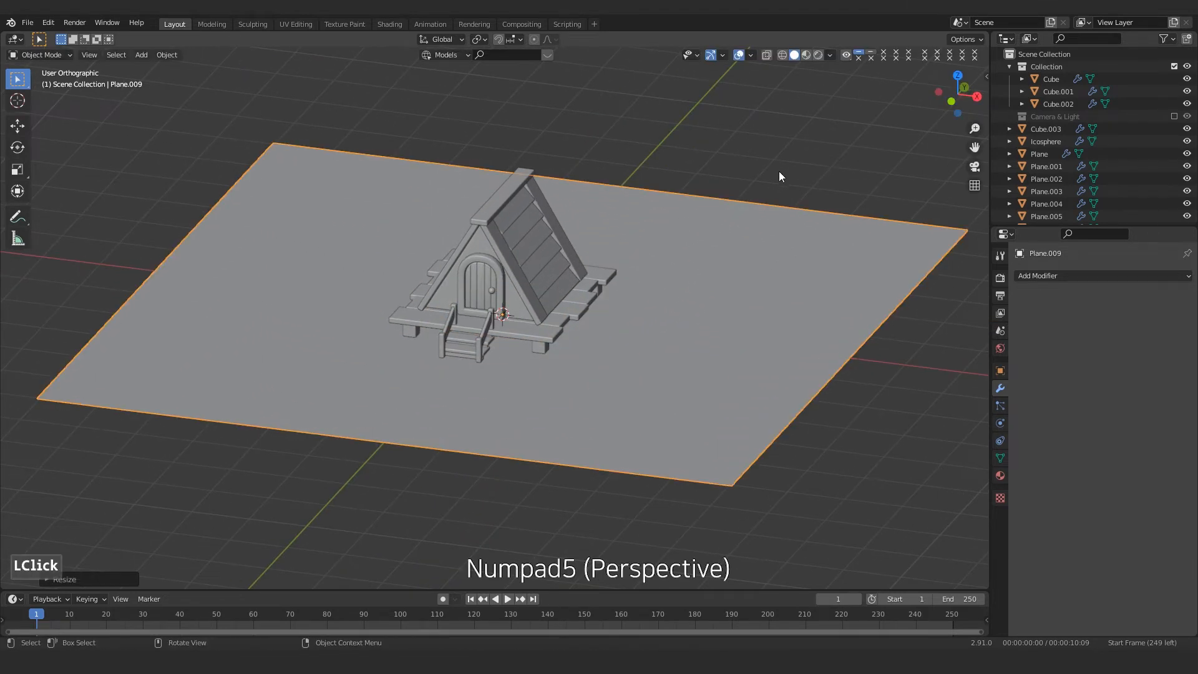
Step: Switch to perspective view and scale the ground plane up further around the cabin
key(KP_5)
scroll(625, 256, down, 5)
middle_drag(605, 275, 612, 286)
scroll(613, 286, down, 4)
key(s)
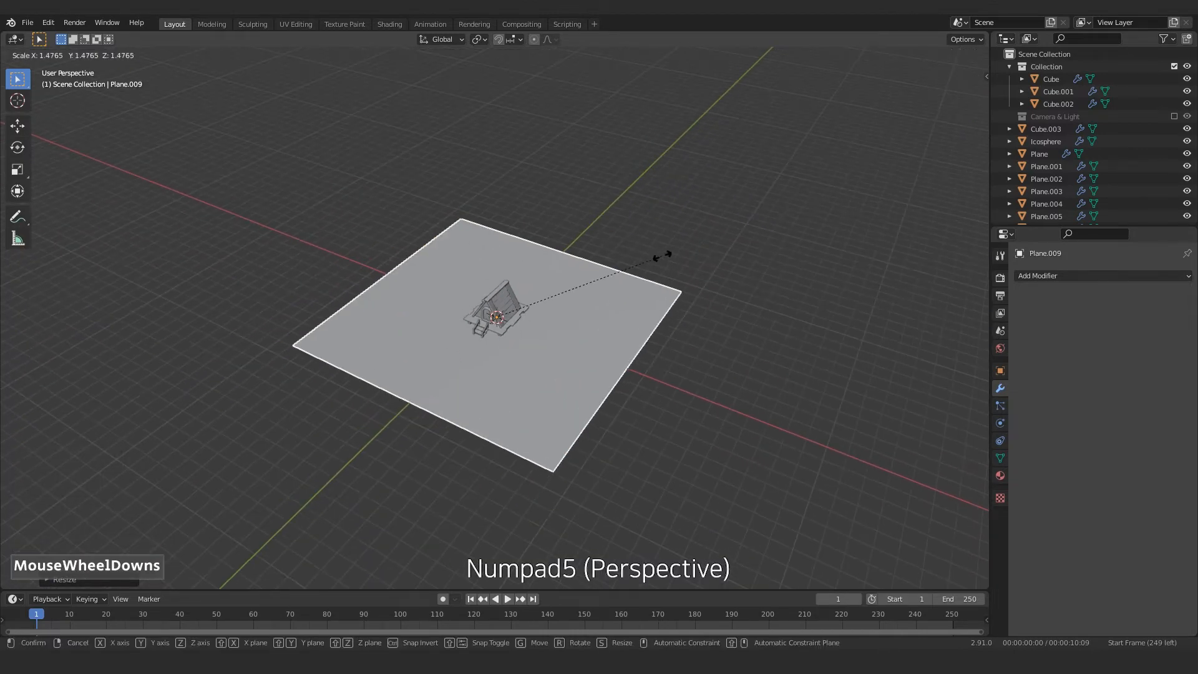
click(850, 188)
Step: Extrude the ground plane's edge behind the cabin upward along Z to form a backdrop wall
middle_drag(823, 219, 752, 265)
key(Tab)
key(2)
click(741, 306)
click(752, 261)
key(e)
key(z)
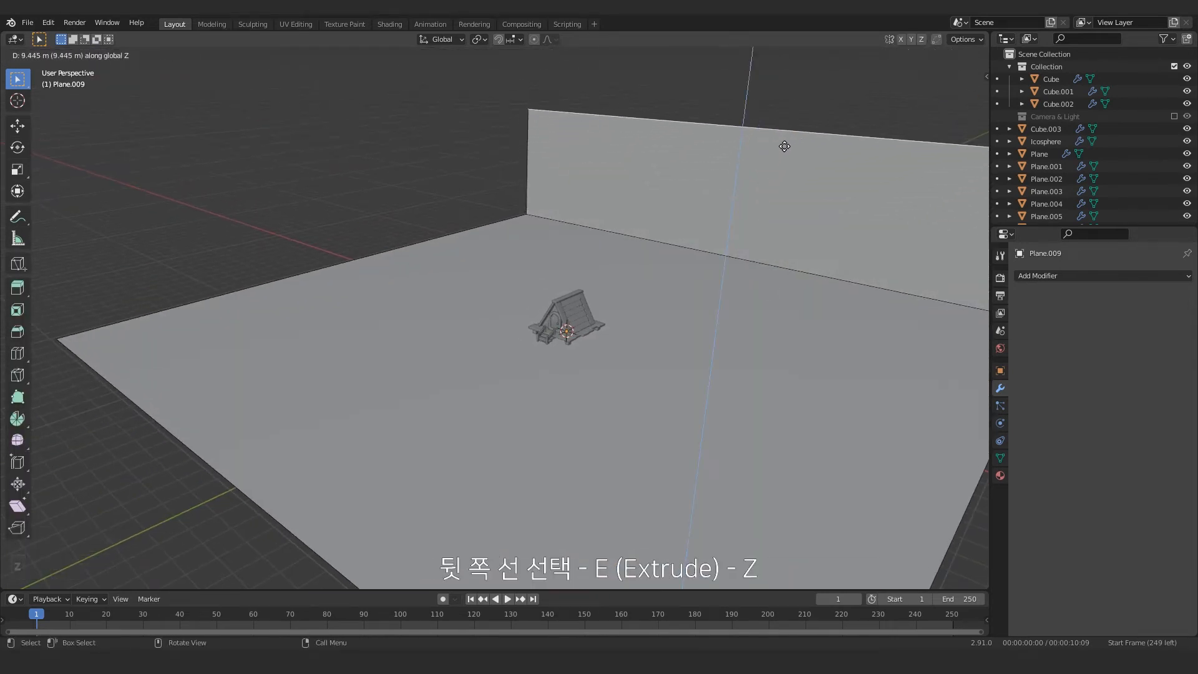
click(784, 118)
Step: Bevel the edge between floor and backdrop wall with 7 segments to round the transition
shift+middle_drag(823, 173, 665, 221)
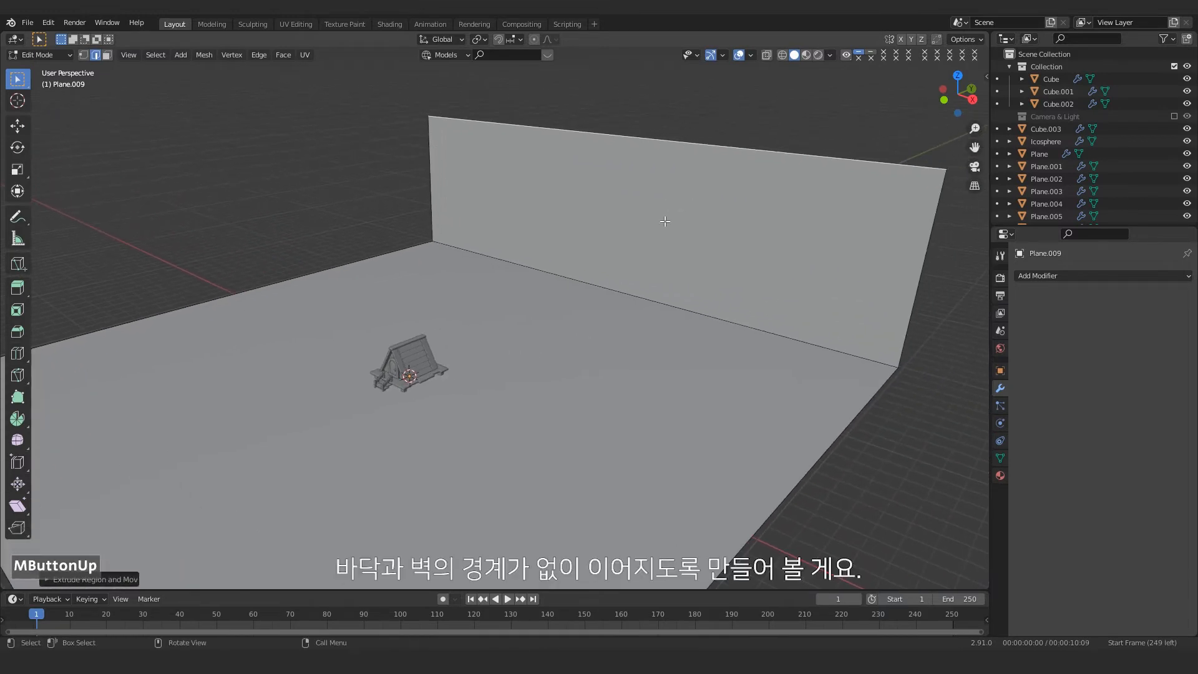
double_click(647, 308)
key(ctrl+b)
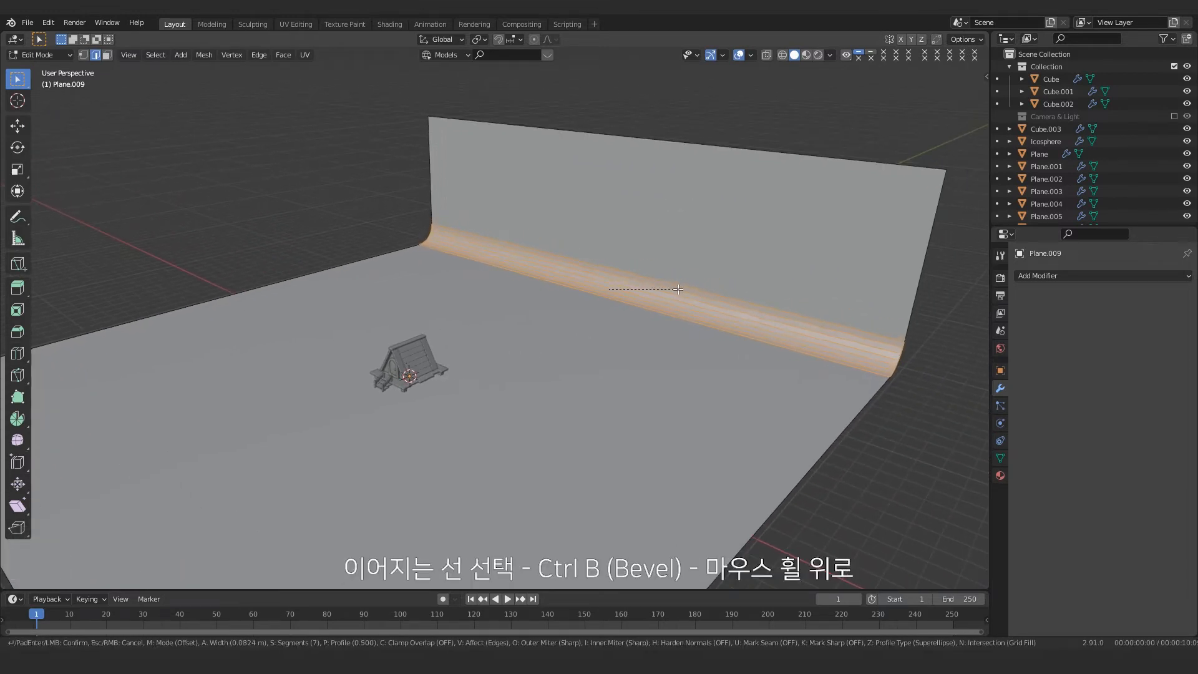
click(680, 289)
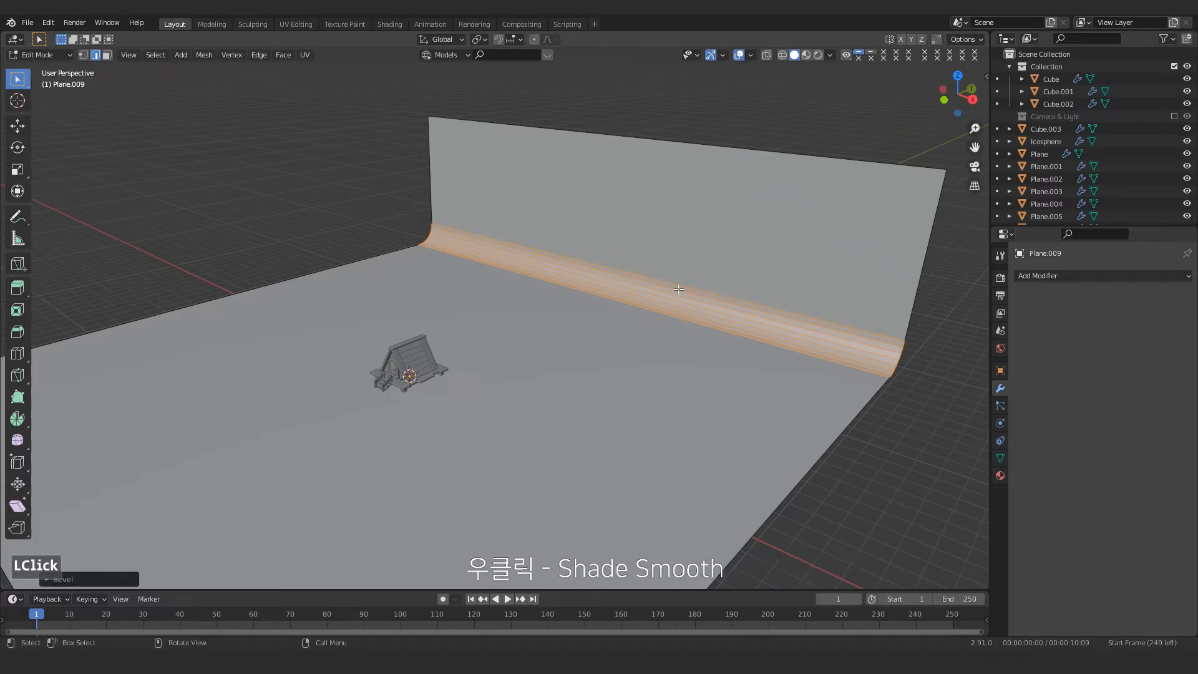
Step: Return to Object Mode and apply Shade Smooth to the curved backdrop
key(Tab)
right_click(609, 208)
click(609, 208)
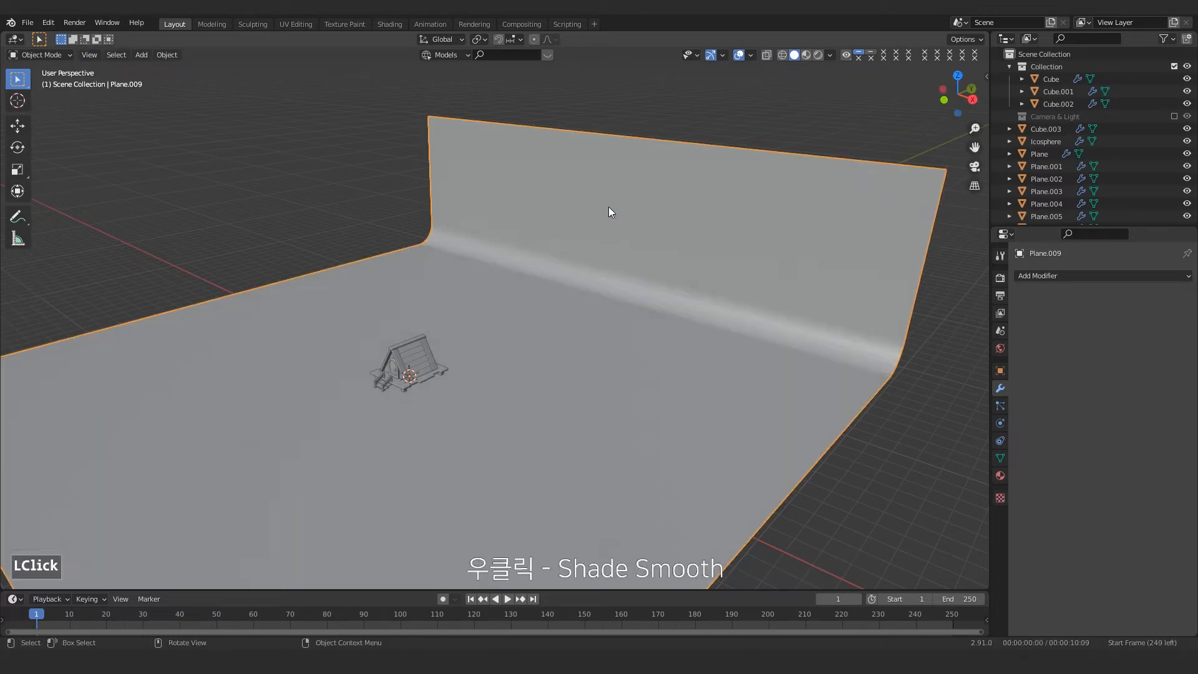
middle_drag(374, 261, 431, 252)
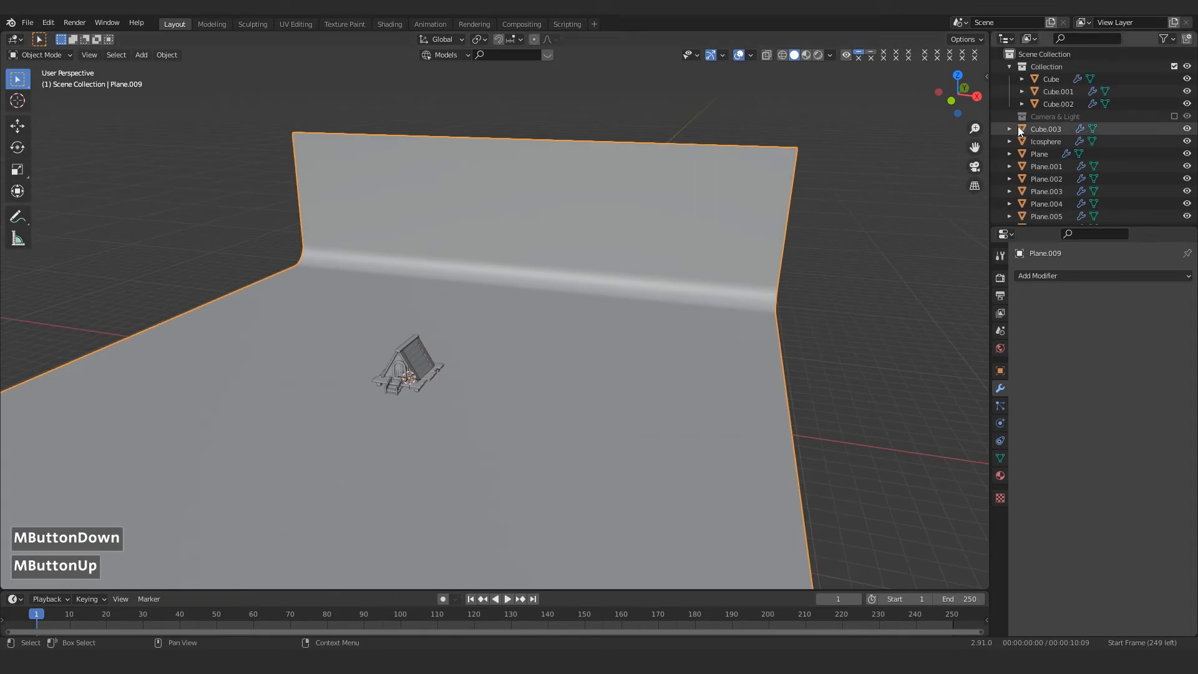
scroll(437, 349, up, 3)
shift+middle_drag(509, 309, 649, 343)
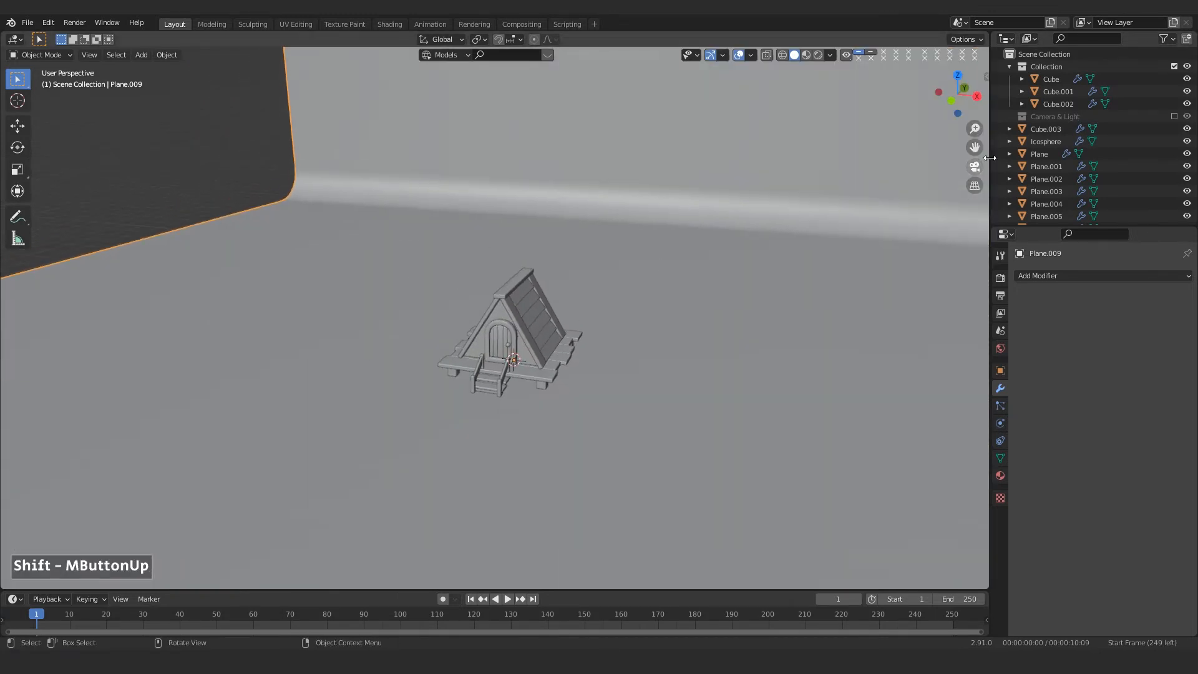
Step: Move the loose cabin objects from Cube.003 through Plane.008 into the existing Collection in the Outliner
scroll(1034, 142, down, 2)
scroll(1034, 142, up, 1)
click(740, 221)
scroll(1071, 208, down, 2)
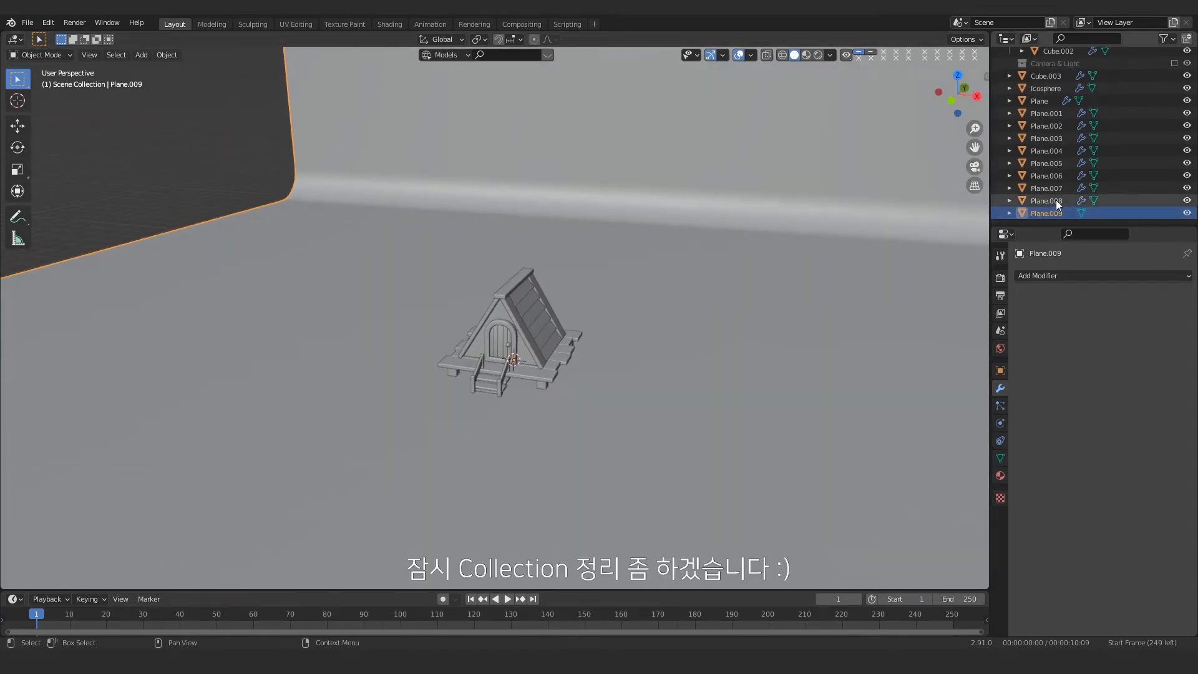
click(1056, 203)
shift+click(1052, 77)
mouse_move(1048, 100)
mouse_down()
mouse_move(1013, 63)
mouse_move(1039, 100)
mouse_move(1036, 88)
mouse_up()
Step: Create a new collection named BG to hold the backdrop Plane.009
right_click(1043, 114)
click(1044, 114)
double_click(1053, 91)
text(BG)
key(Return)
click(1010, 79)
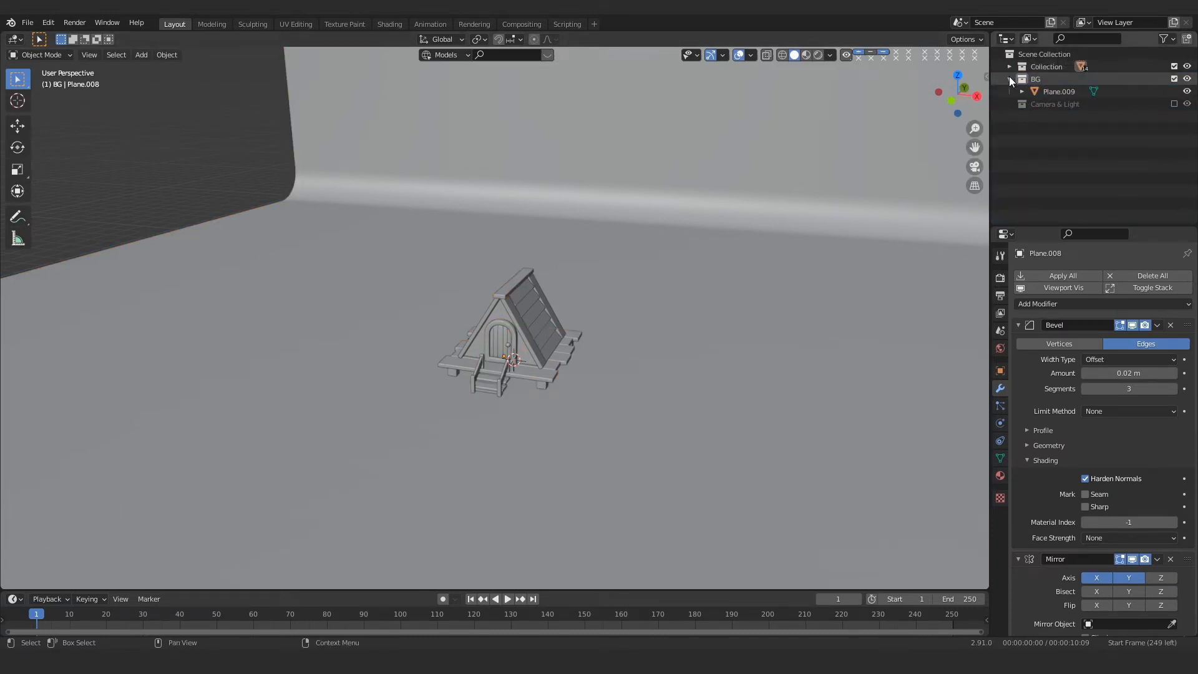
Step: Place the 3D cursor on the ground in front of the cabin's right corner and add a circle mesh there
scroll(522, 440, up, 4)
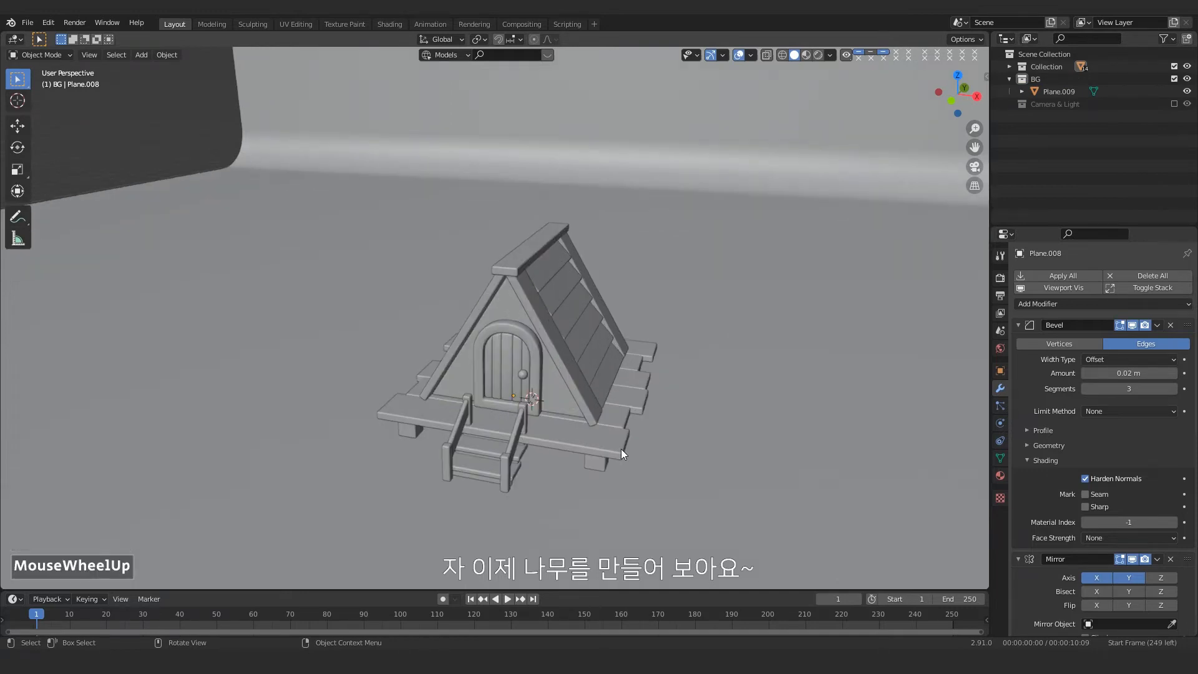
shift+middle_drag(620, 448, 614, 405)
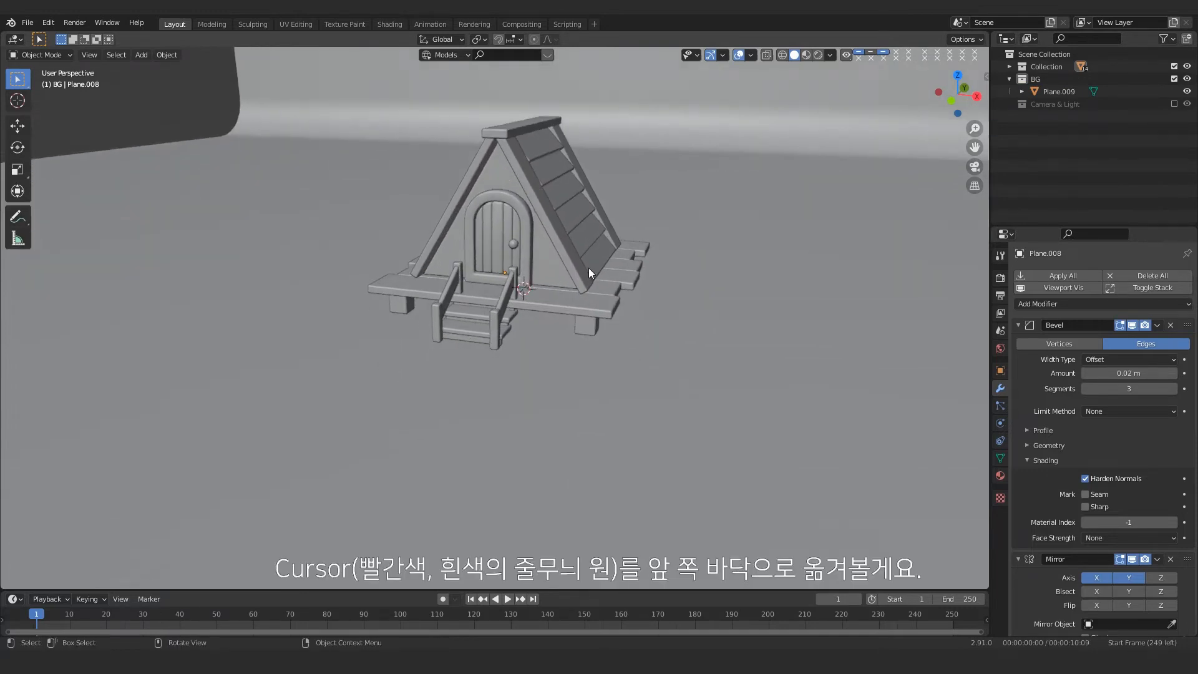
shift+right_click(613, 377)
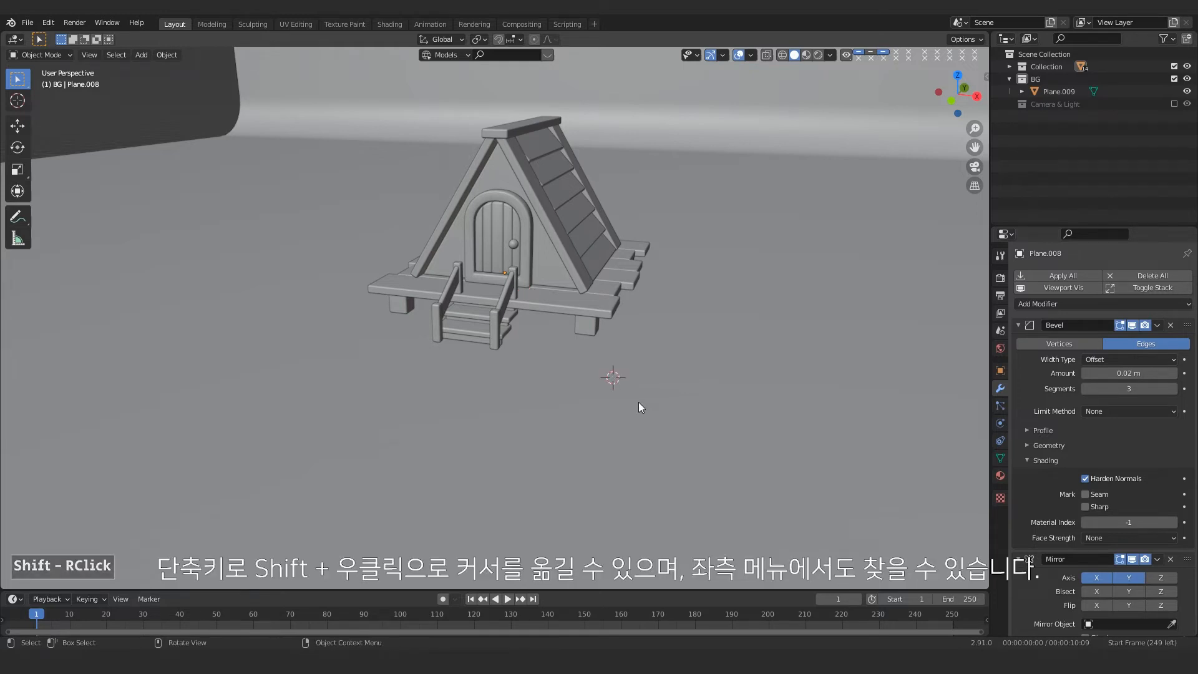
click(149, 55)
click(152, 66)
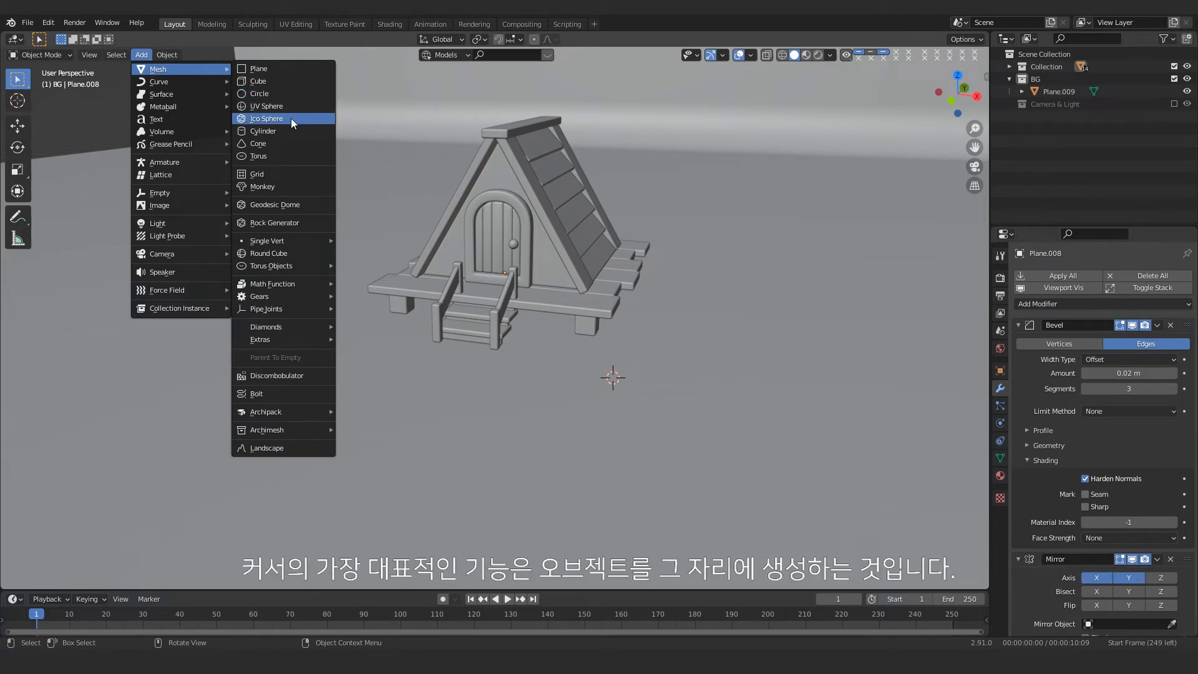
click(270, 93)
Step: Scale the circle down in Edit Mode to trunk size and fill it with a face
key(Tab)
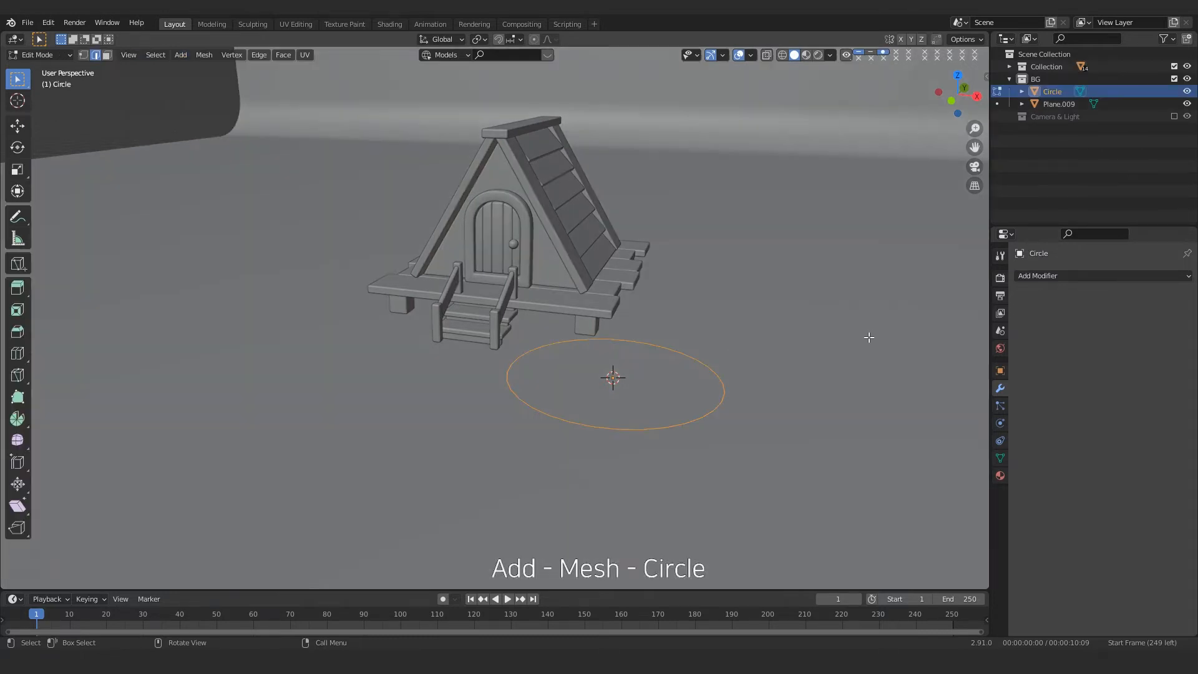
key(s)
click(649, 368)
scroll(749, 403, up, 2)
scroll(778, 412, down, 2)
middle_drag(706, 375, 699, 531)
shift+middle_drag(699, 530, 705, 218)
shift+middle_drag(705, 219, 632, 459)
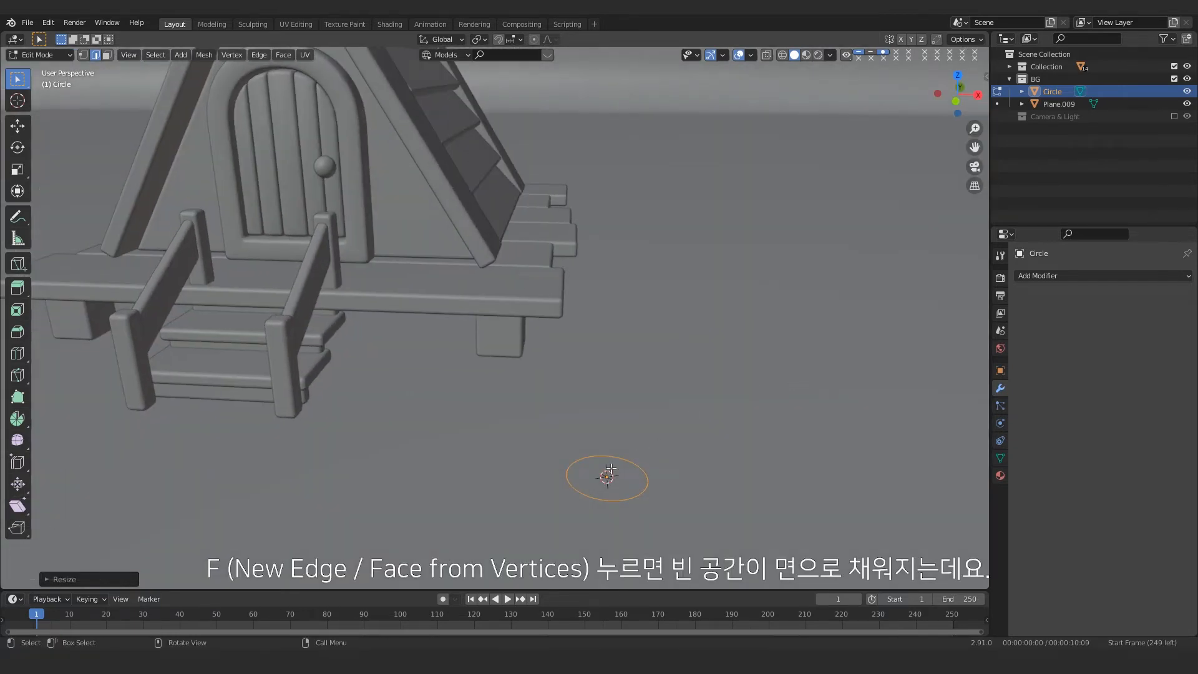
key(f)
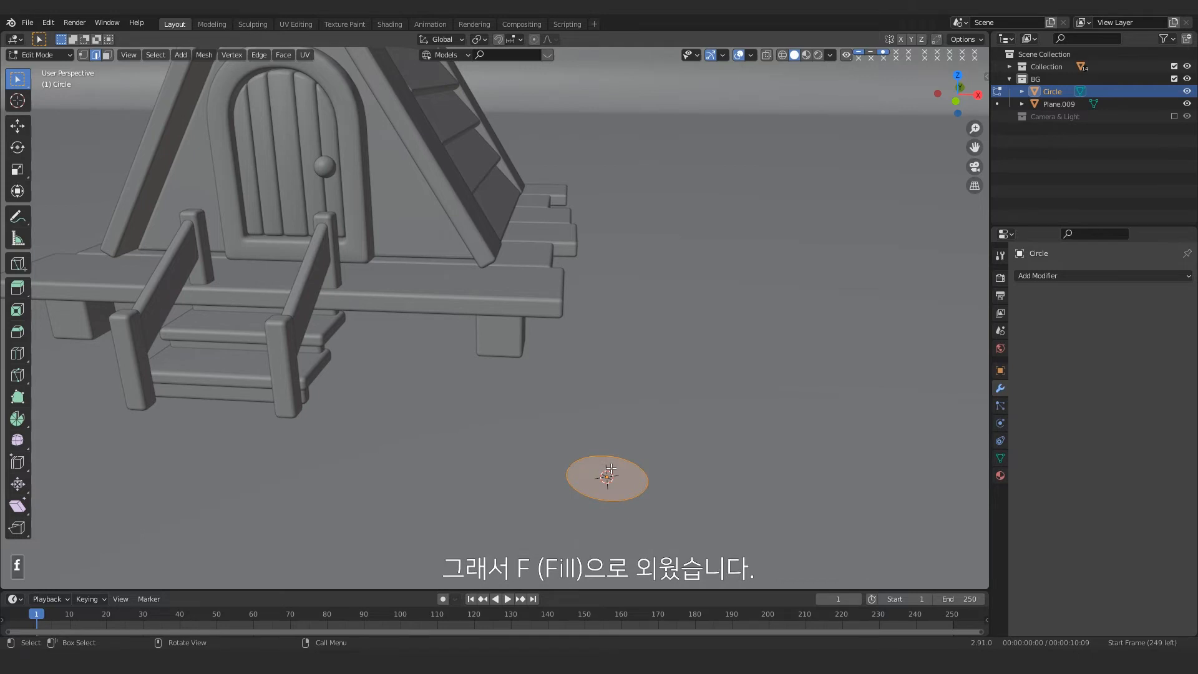
Step: Extrude the filled circle upward into a short trunk and separate its top face into its own object
key(e)
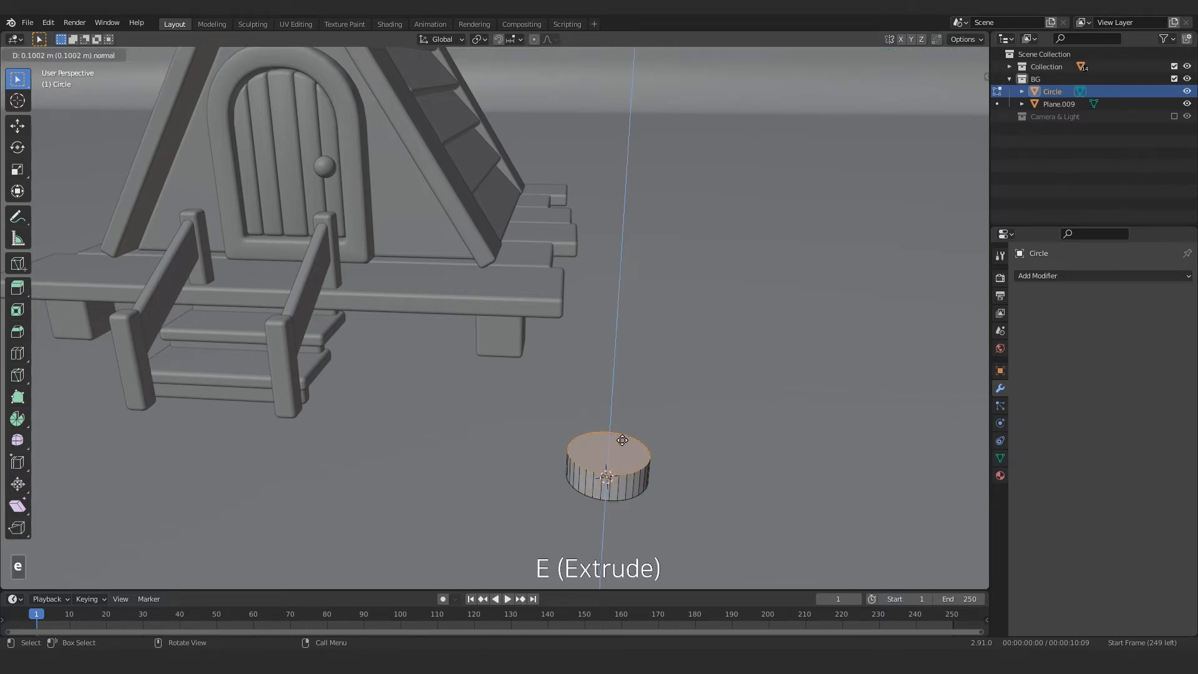
click(651, 363)
middle_drag(651, 363, 618, 374)
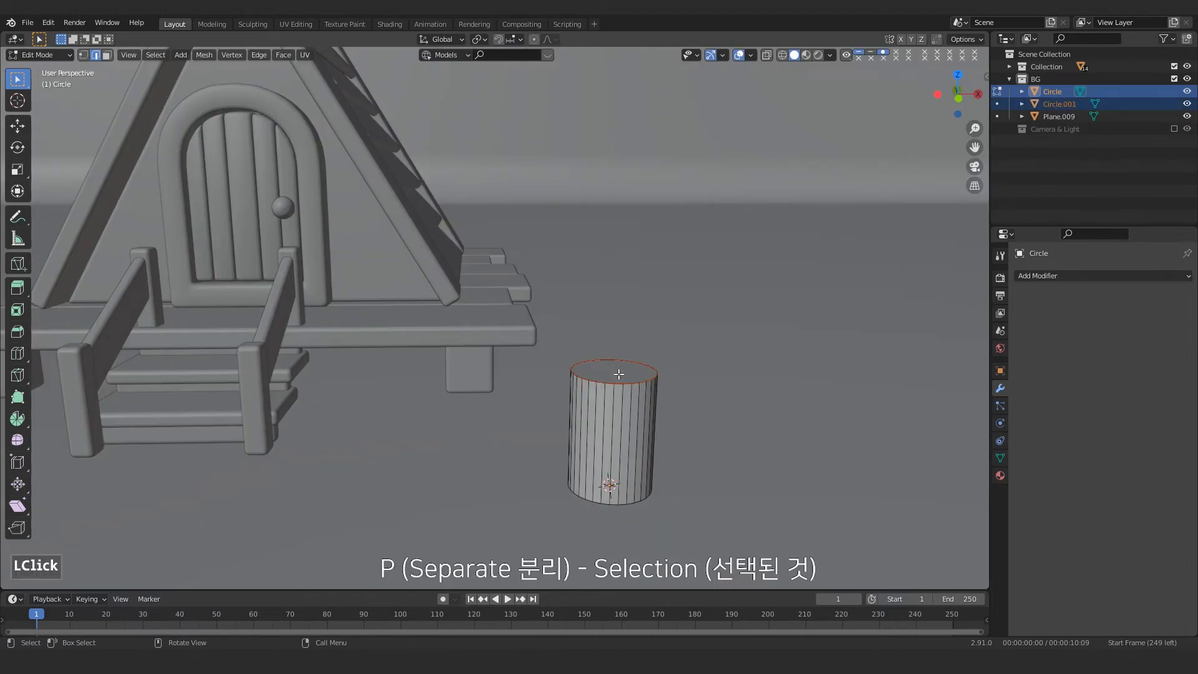
click(619, 373)
Step: Select the separated disc and scale its face up in Edit Mode as the base of the foliage
key(Tab)
click(605, 374)
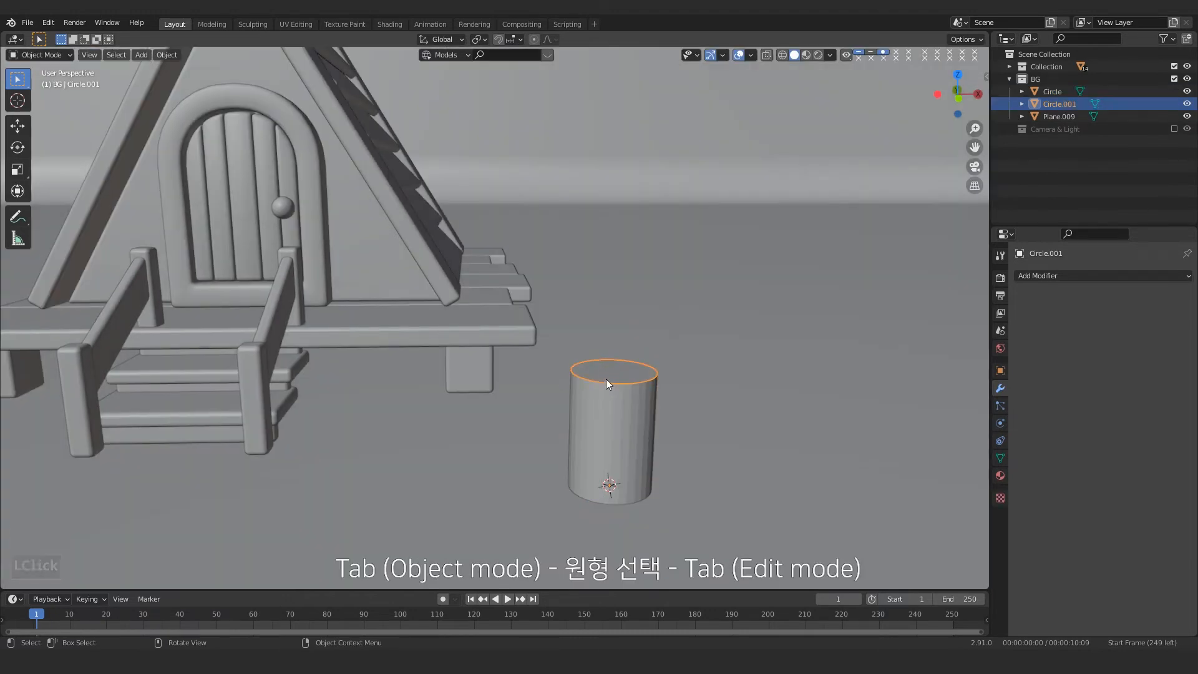
key(Tab)
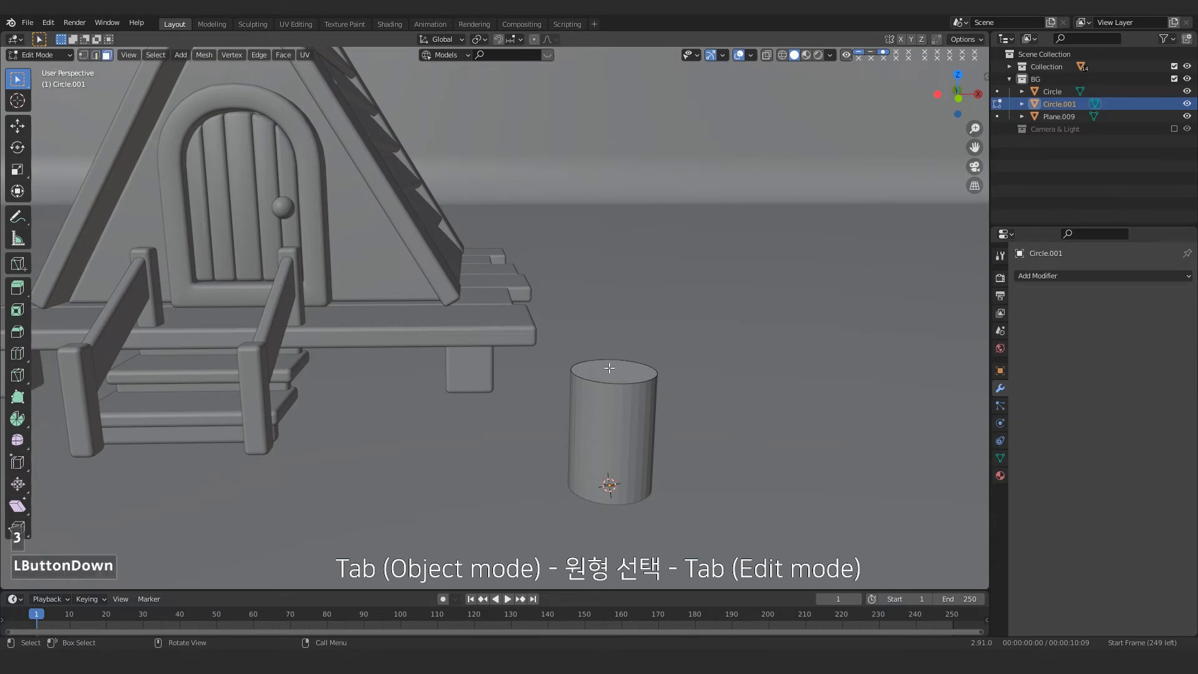
click(609, 368)
middle_drag(609, 368, 693, 334)
key(s)
click(806, 347)
Step: Extrude the enlarged disc upward about 1.77 m and shrink its top face to taper the foliage into a cone
scroll(749, 359, down, 9)
scroll(655, 331, up, 5)
key(e)
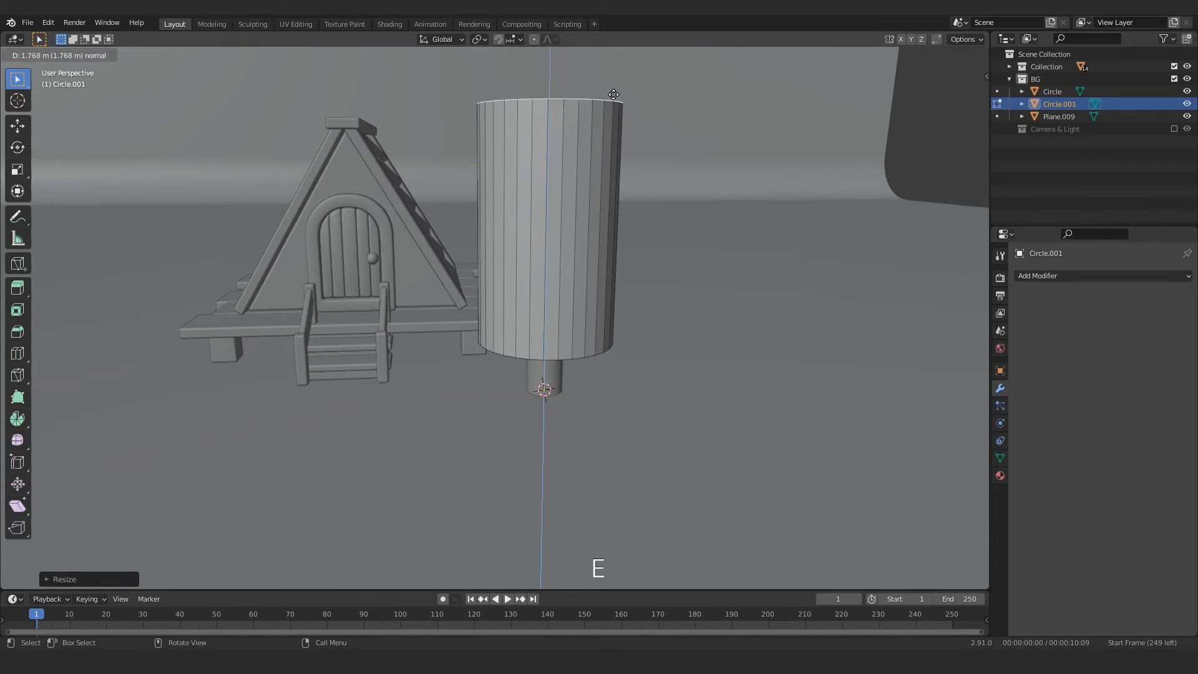
click(613, 95)
shift+middle_drag(613, 94, 706, 254)
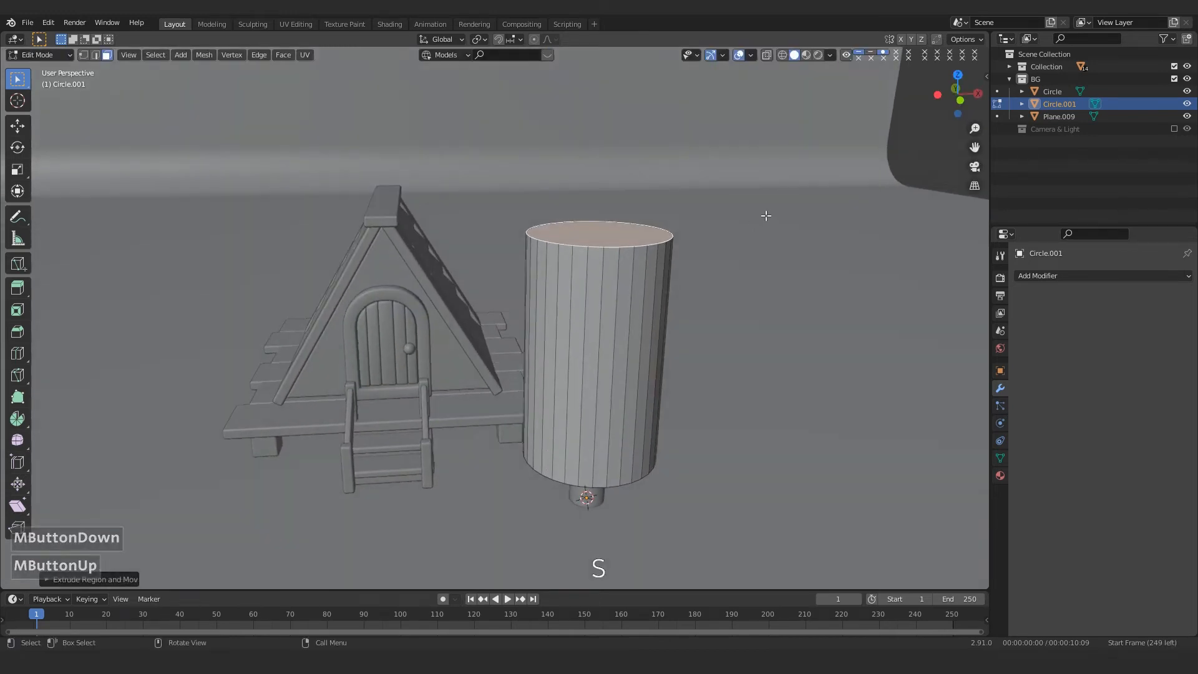
key(s)
click(631, 225)
middle_drag(631, 225, 628, 284)
Step: Bevel the cone's top face about 0.08 m with 6 segments to round the tip
scroll(631, 231, up, 4)
key(ctrl+b)
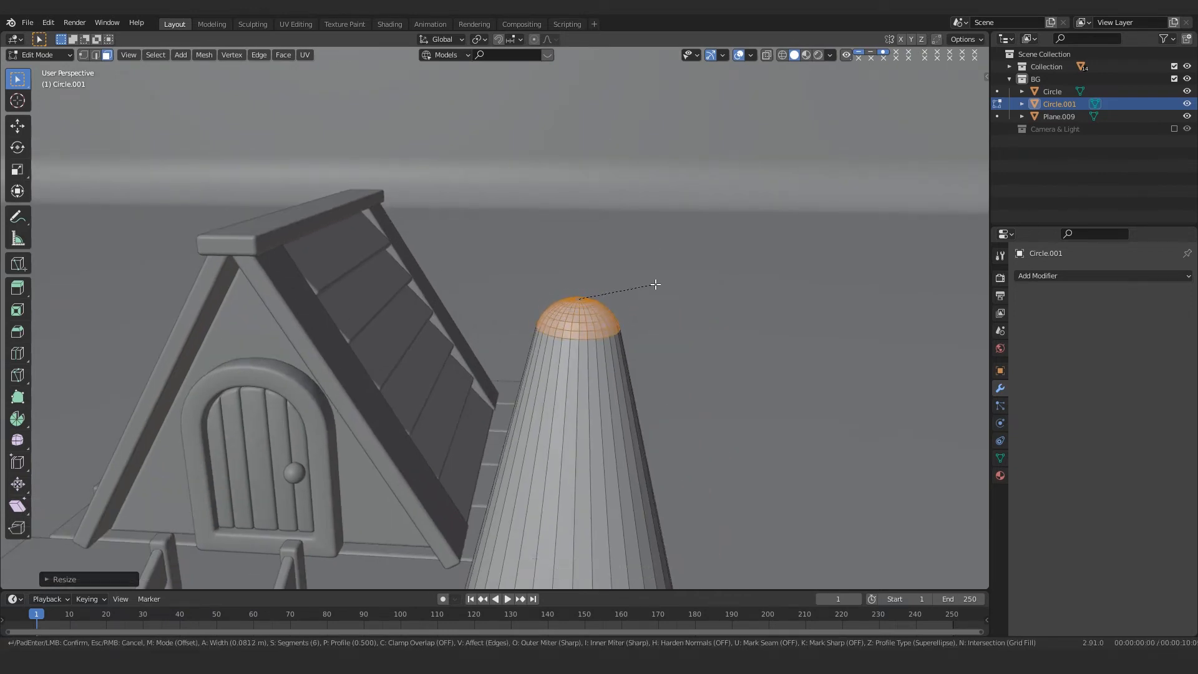
middle_drag(657, 283, 609, 296)
Step: Bevel the foliage's bottom face about 0.23 m with 4 segments
scroll(593, 387, down, 7)
scroll(595, 329, up, 9)
shift+middle_drag(591, 431, 573, 235)
click(572, 229)
key(ctrl+b)
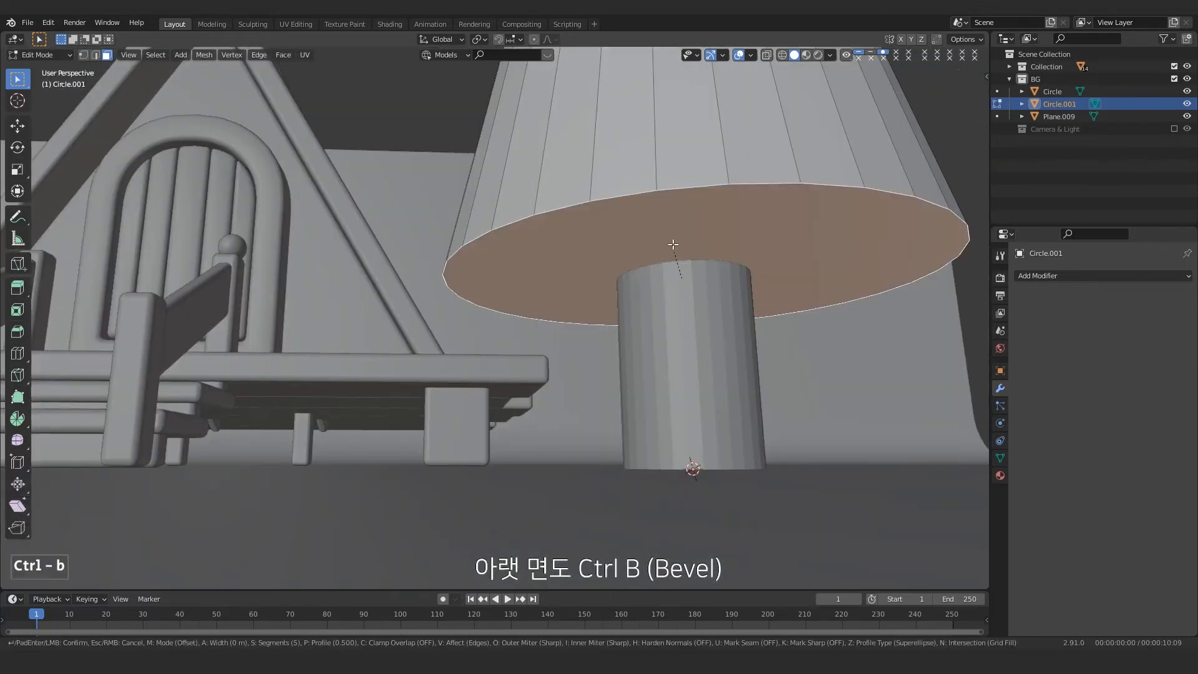
scroll(794, 211, down, 3)
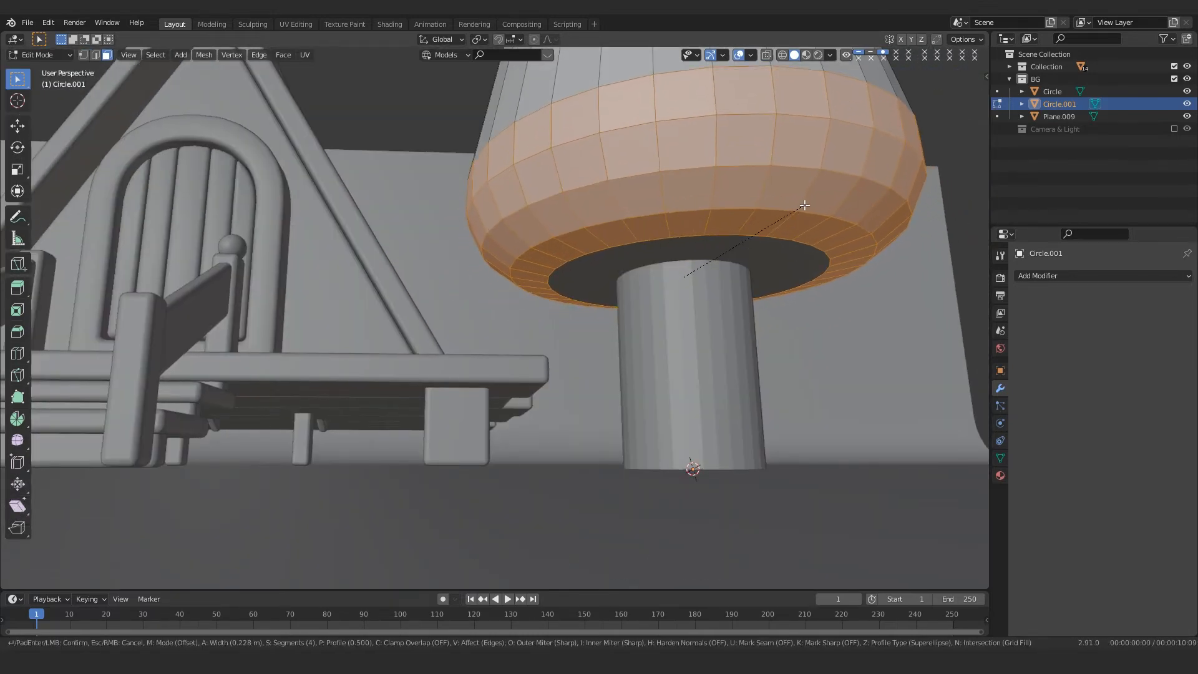
click(802, 207)
Step: Apply Shade Smooth to the foliage in Object Mode and give it a Subdivision Surface modifier at level 2
scroll(776, 227, down, 7)
middle_drag(776, 227, 647, 350)
mouse_move(647, 349)
shift+middle_down()
mouse_move(643, 287)
mouse_move(691, 331)
shift+middle_up()
key(Tab)
right_click(594, 340)
click(596, 345)
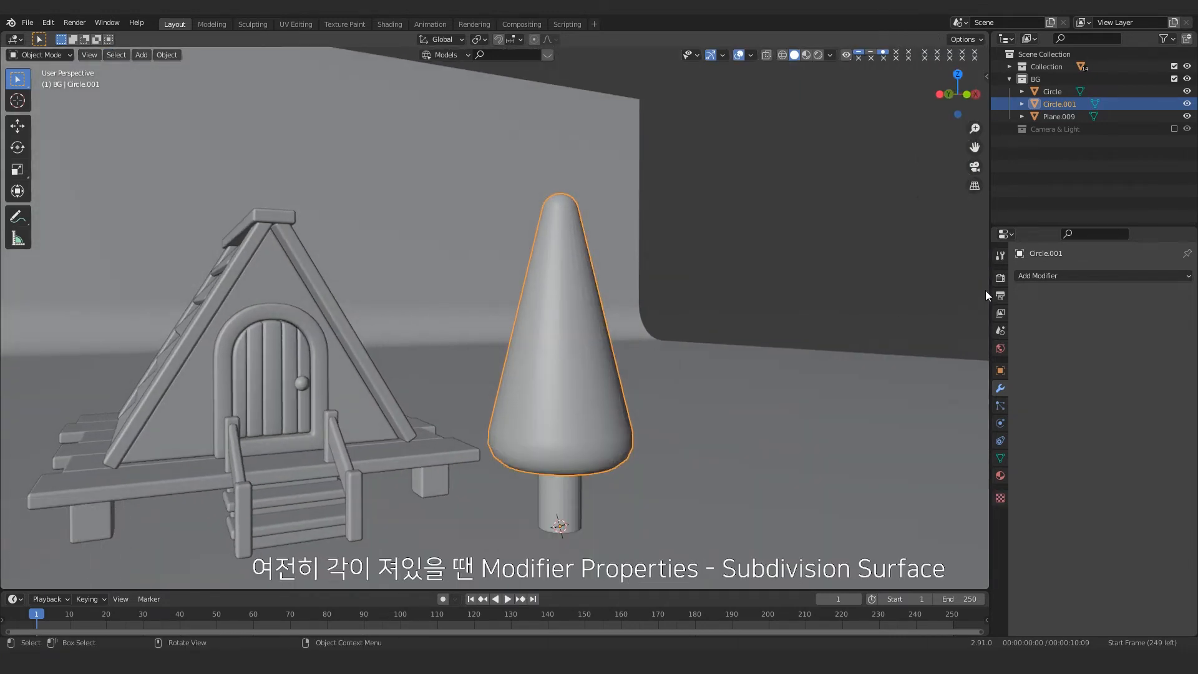
click(1039, 276)
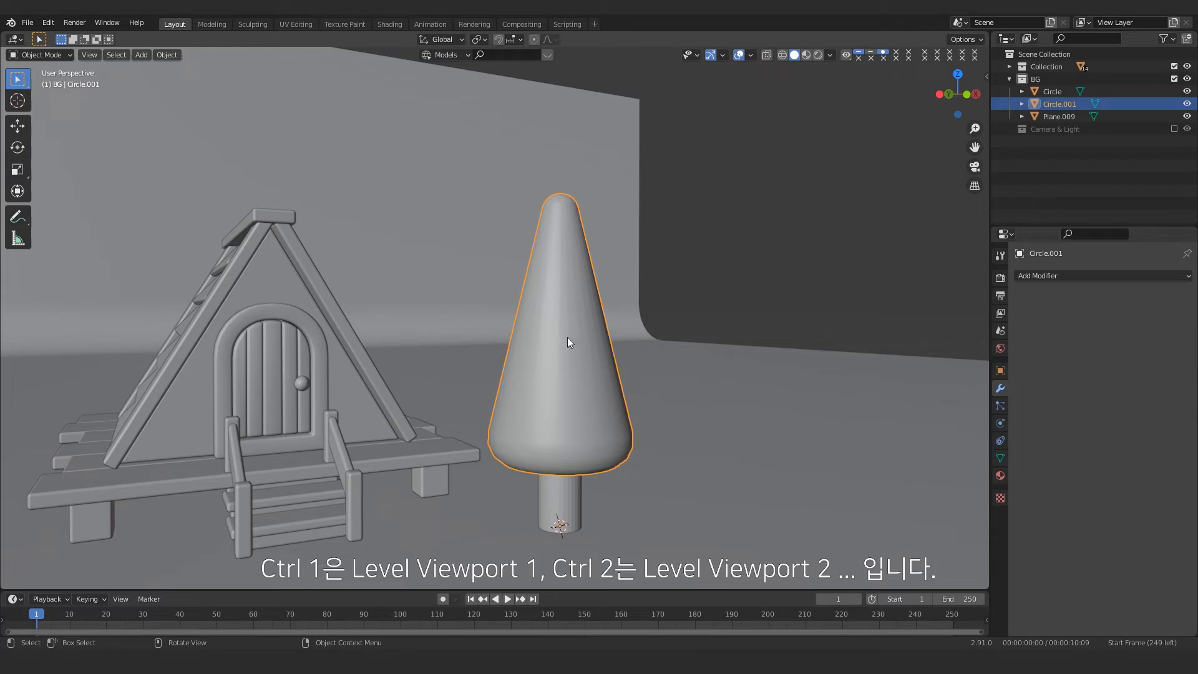
key(ctrl+2)
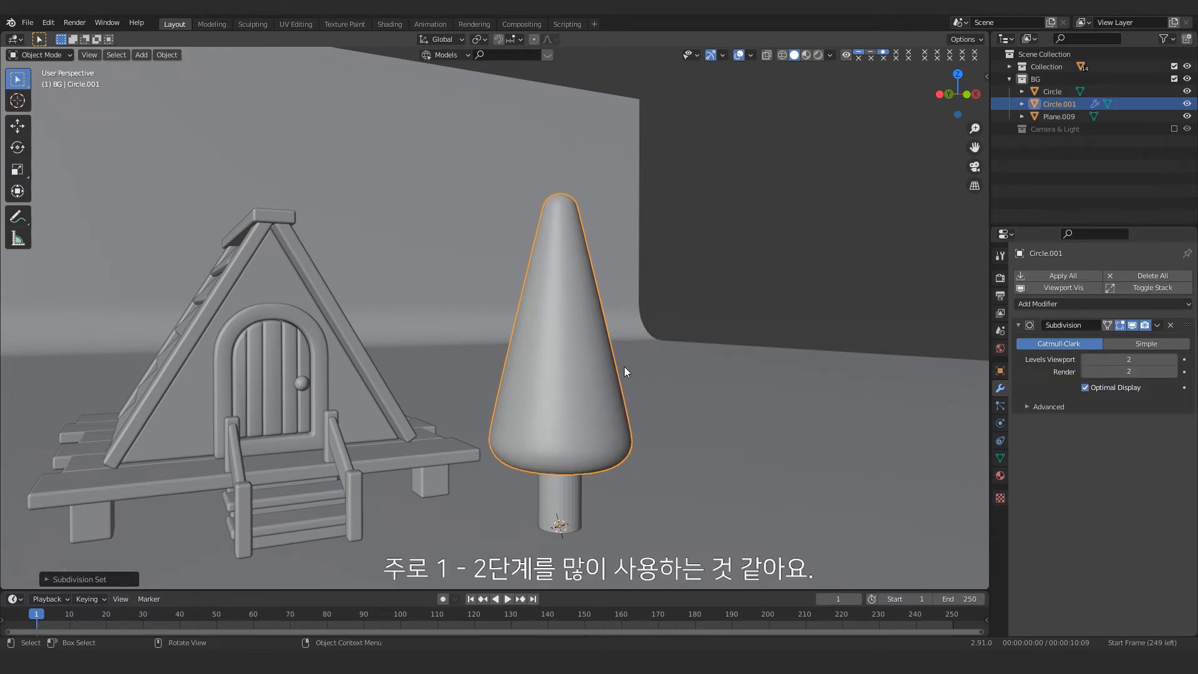
Step: Give the trunk a level 2 Subdivision Surface modifier and apply Shade Smooth to it
click(562, 503)
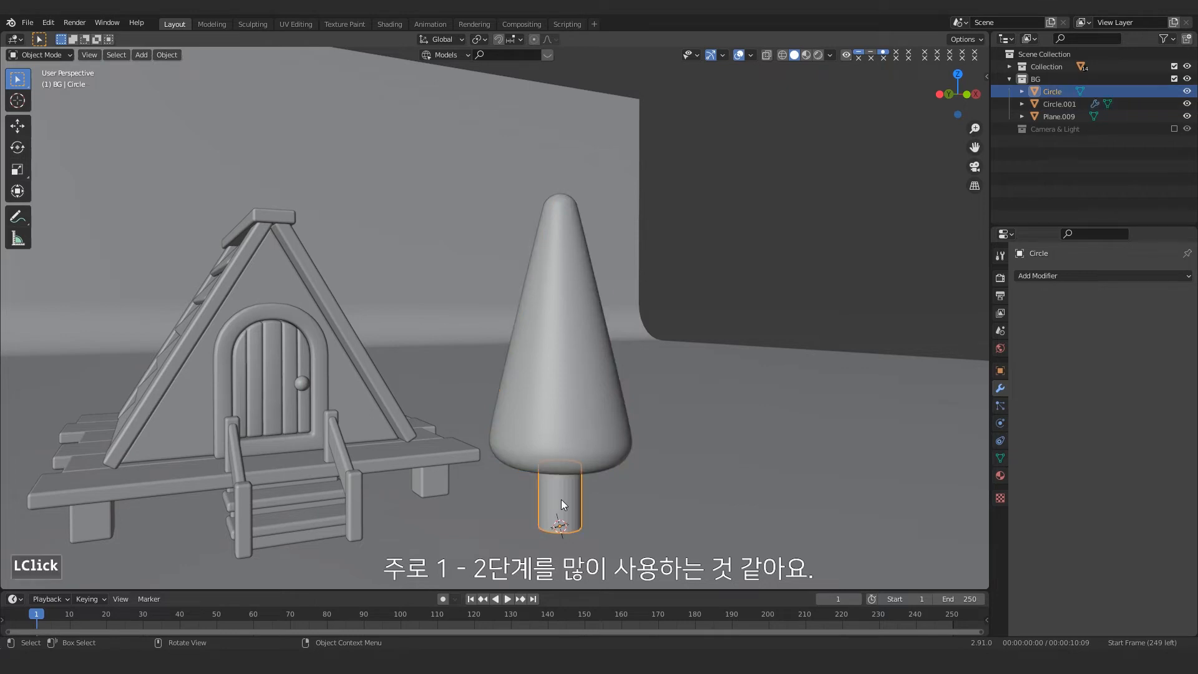
key(ctrl+2)
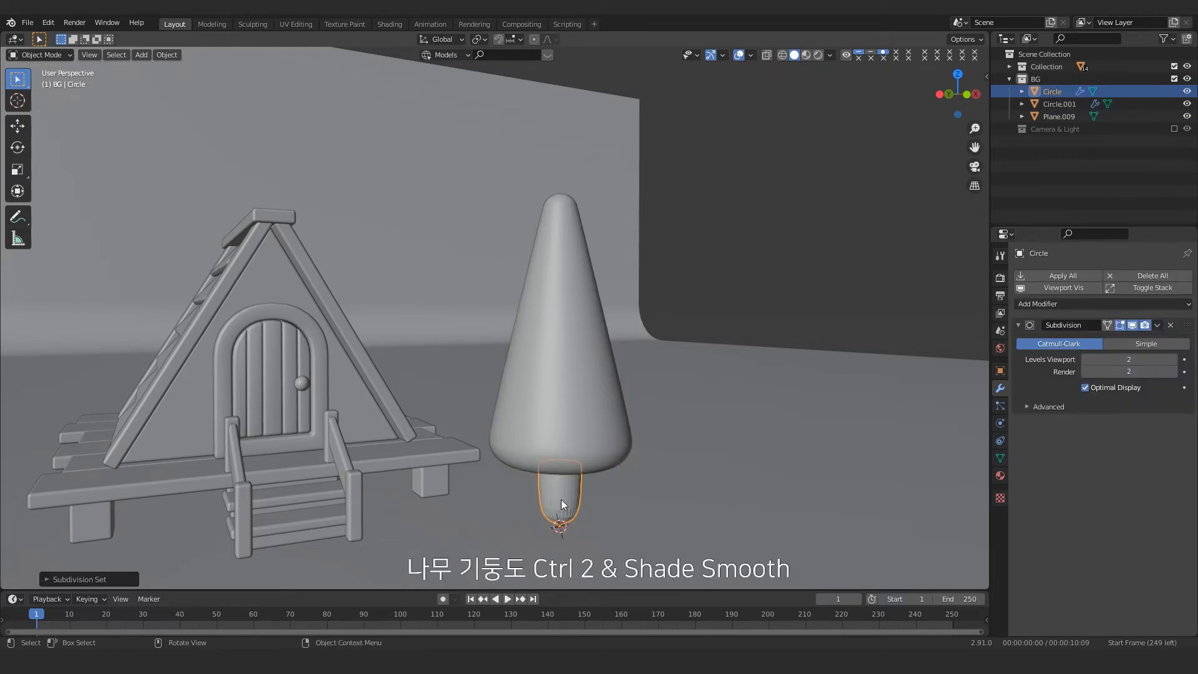
right_click(561, 499)
click(559, 420)
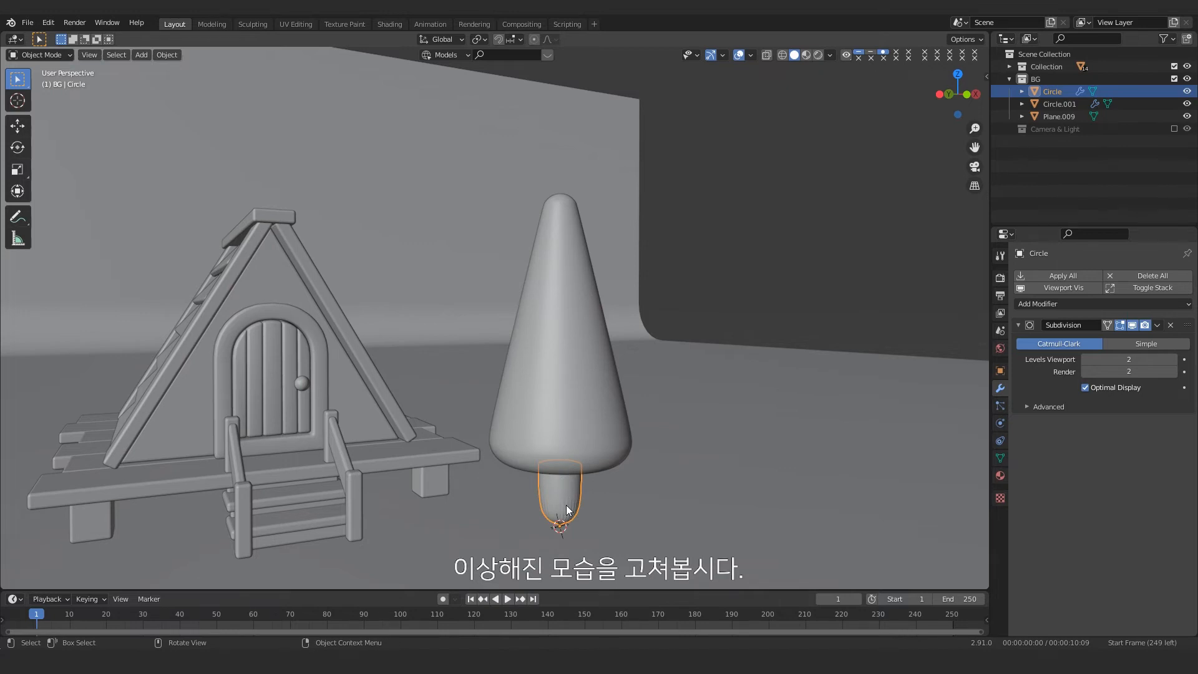
Step: Isolate the trunk in Local View, delete its bottom face and return to the full scene
shift+middle_drag(568, 511, 561, 392)
scroll(560, 392, up, 4)
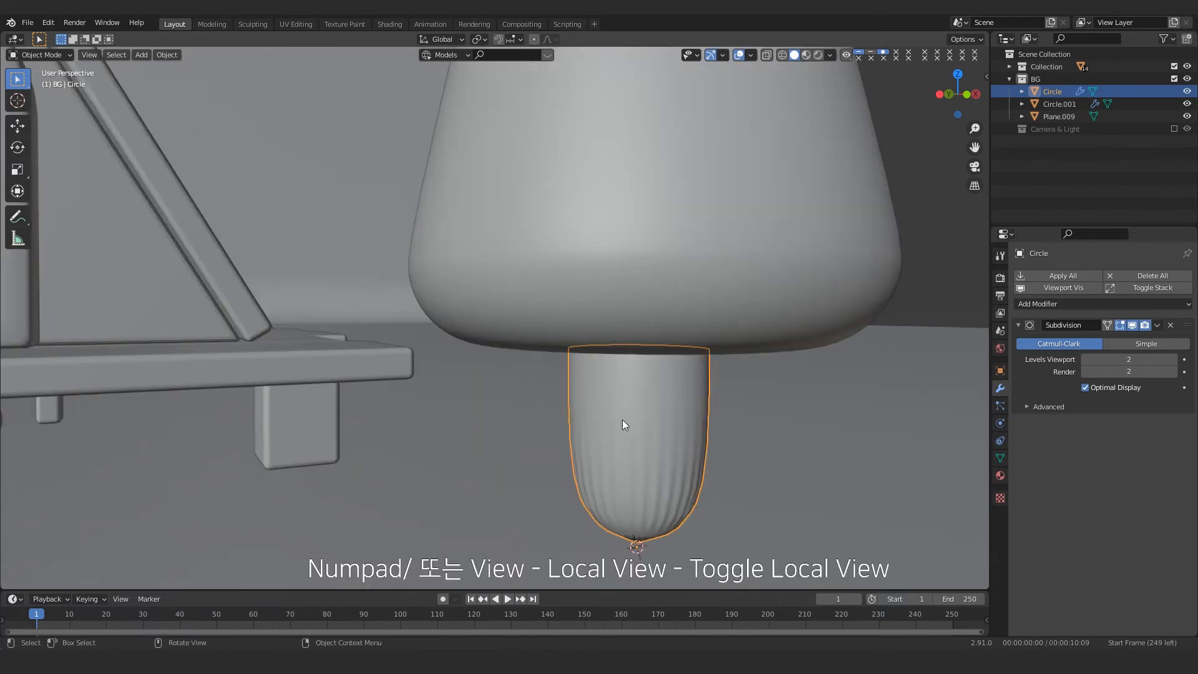
key(KP_Divide)
scroll(623, 442, down, 2)
middle_drag(570, 377, 496, 258)
key(Tab)
scroll(523, 279, down, 2)
click(486, 287)
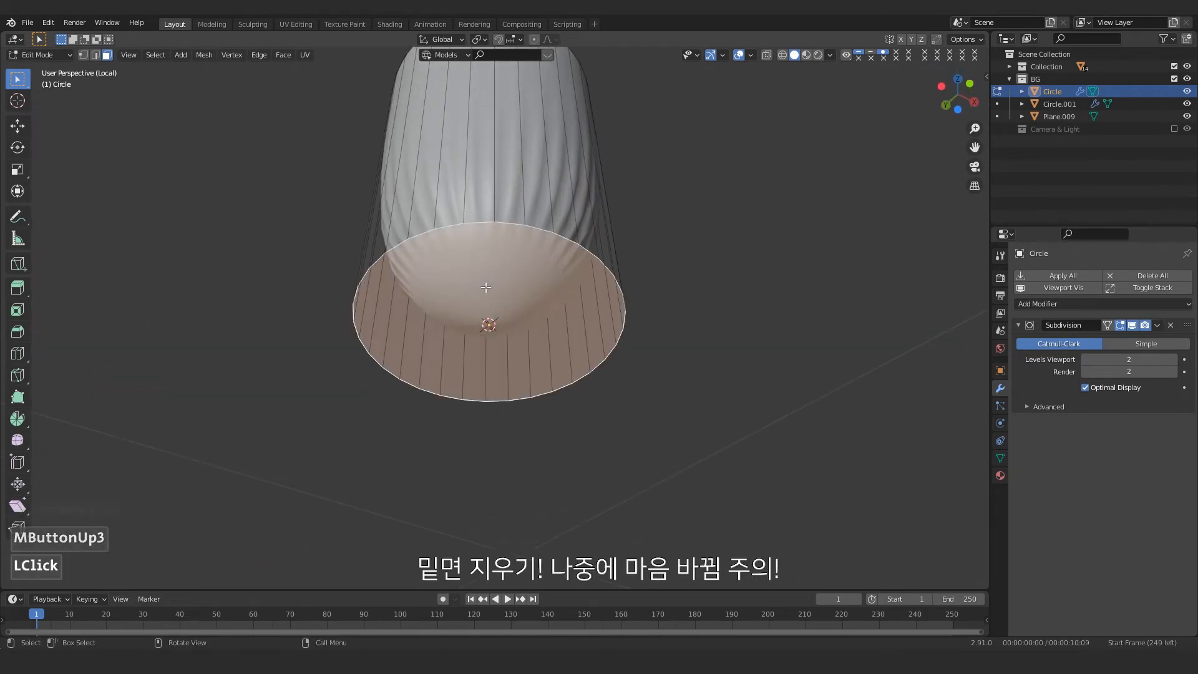
key(x)
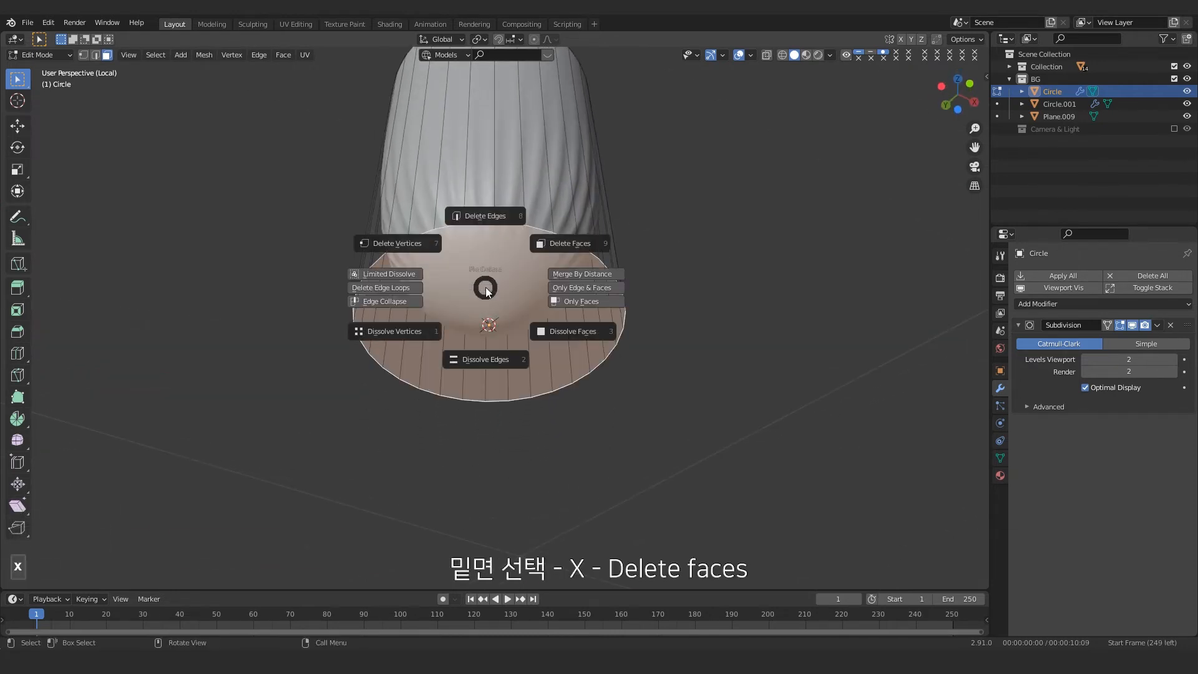
click(559, 244)
middle_drag(559, 244, 607, 366)
key(Tab)
key(KP_Divide)
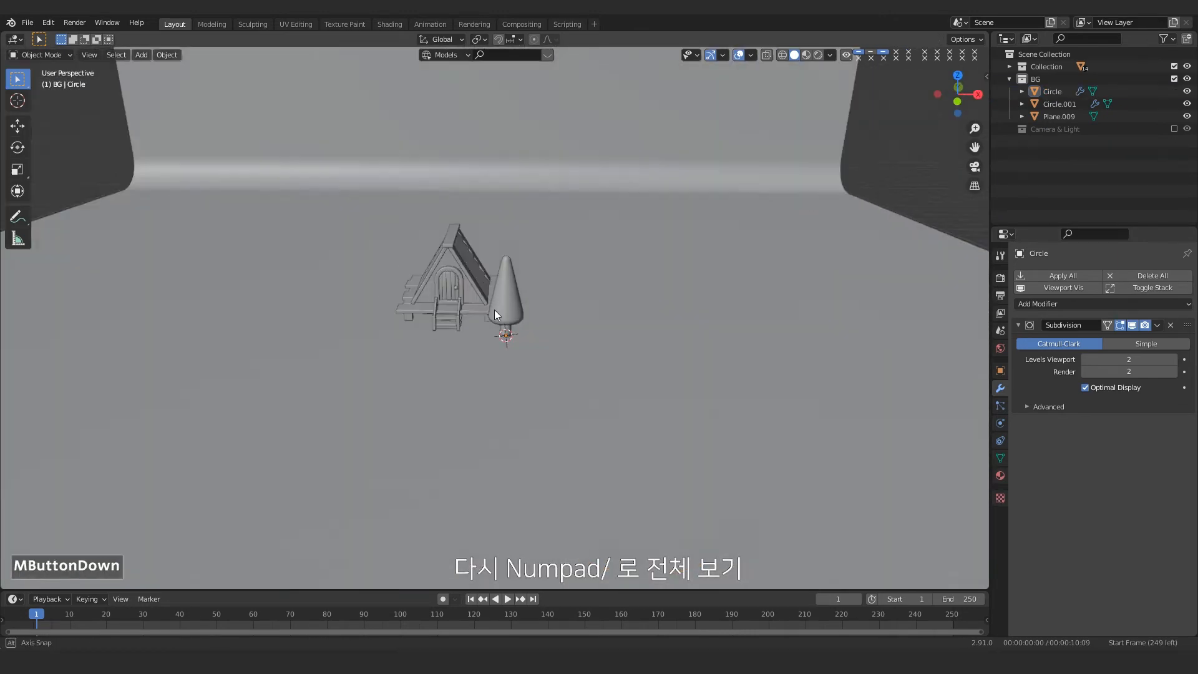
Step: Thin the trunk by scaling it to about 0.56 on X and Y while keeping its height
scroll(494, 314, up, 2)
middle_drag(495, 314, 643, 351)
click(637, 393)
key(s)
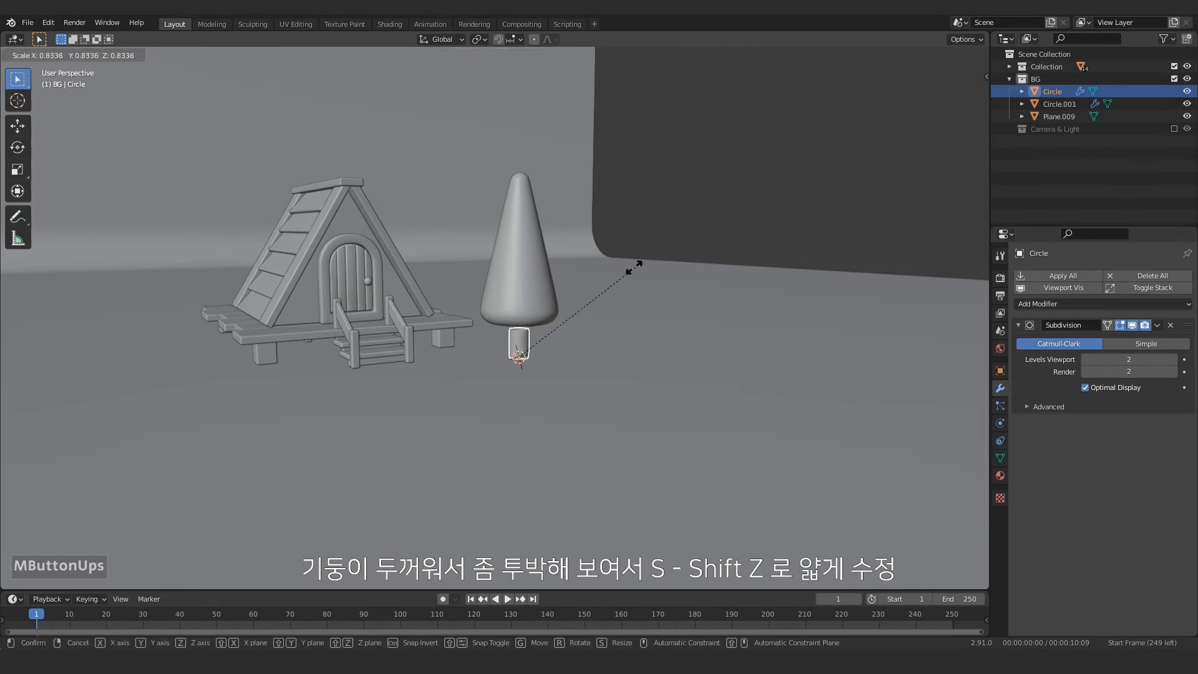
key(shift+z)
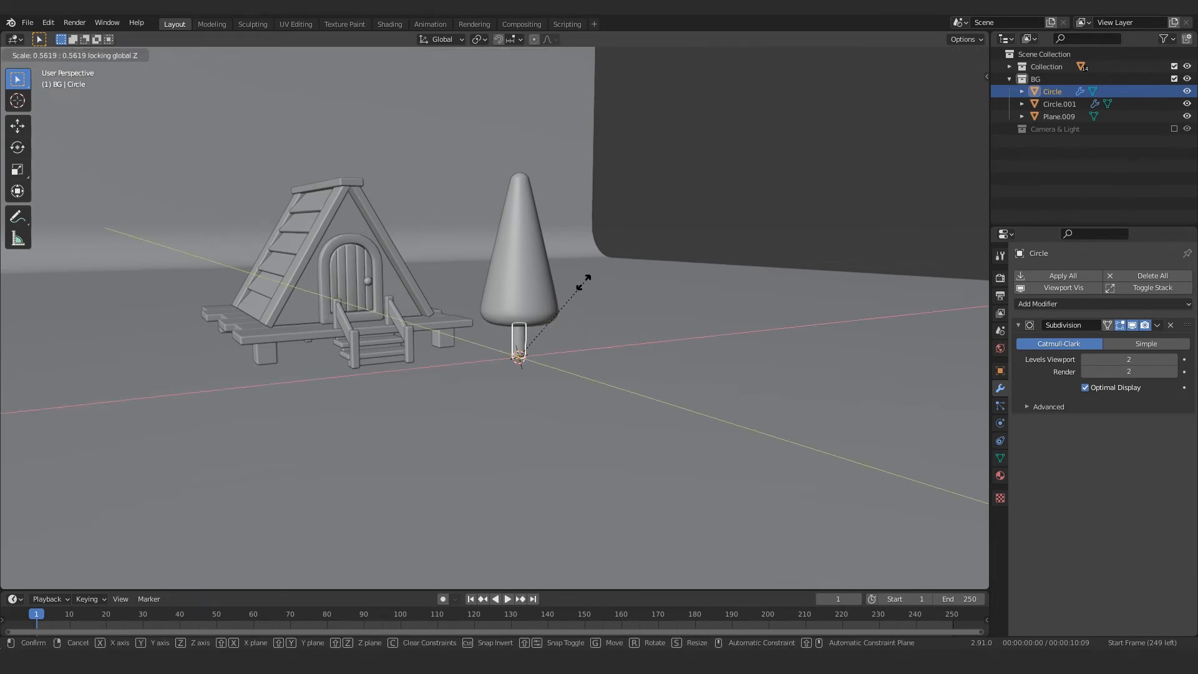
click(583, 282)
Step: Isolate the trunk in Local View and fill its open bottom edge loop with a face
key(KP_Divide)
scroll(518, 338, up, 5)
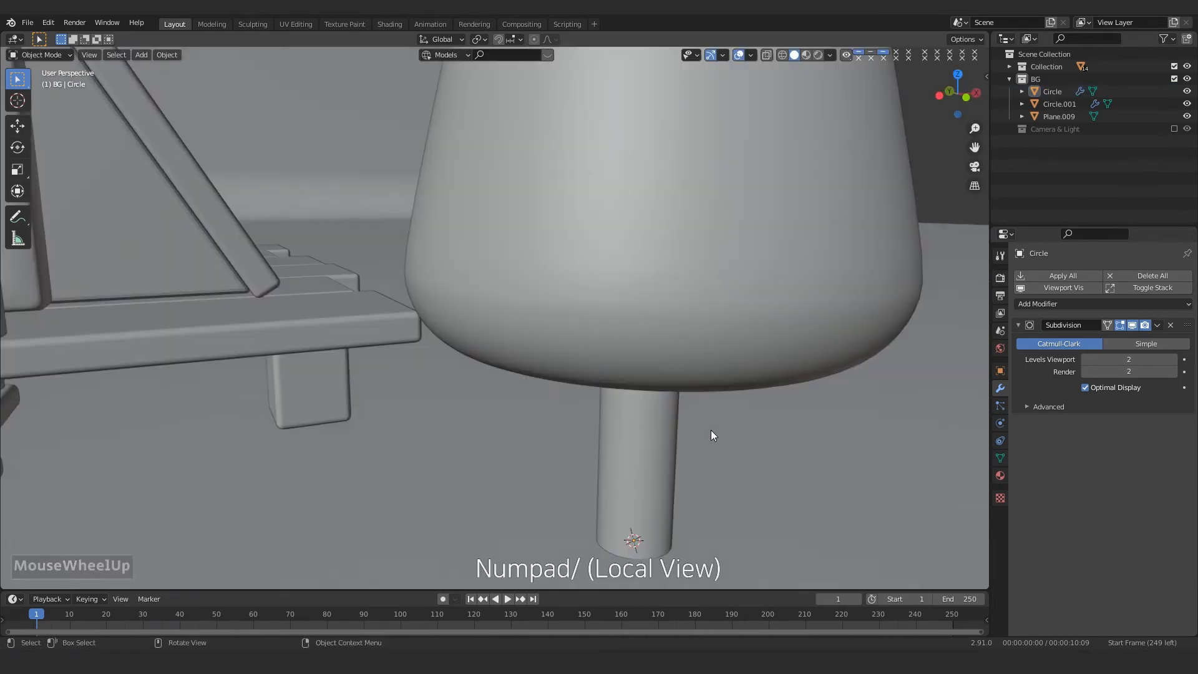
scroll(710, 429, down, 1)
click(635, 422)
key(KP_Divide)
middle_drag(562, 460, 561, 396)
key(Tab)
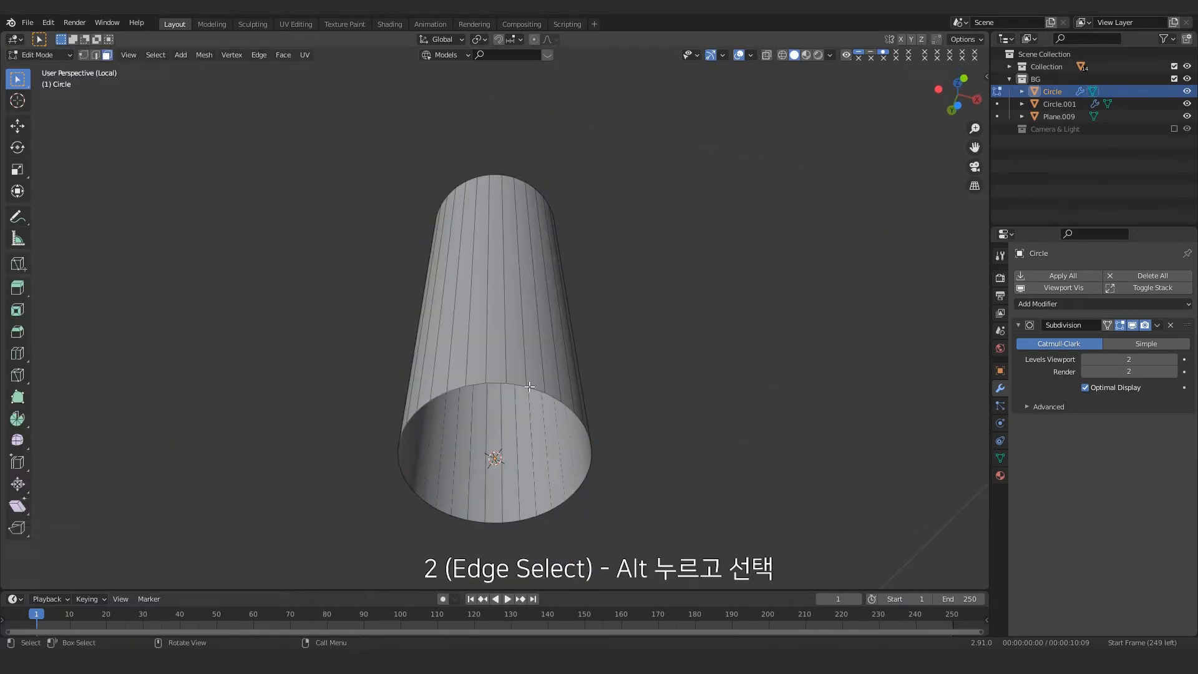
alt+click(528, 388)
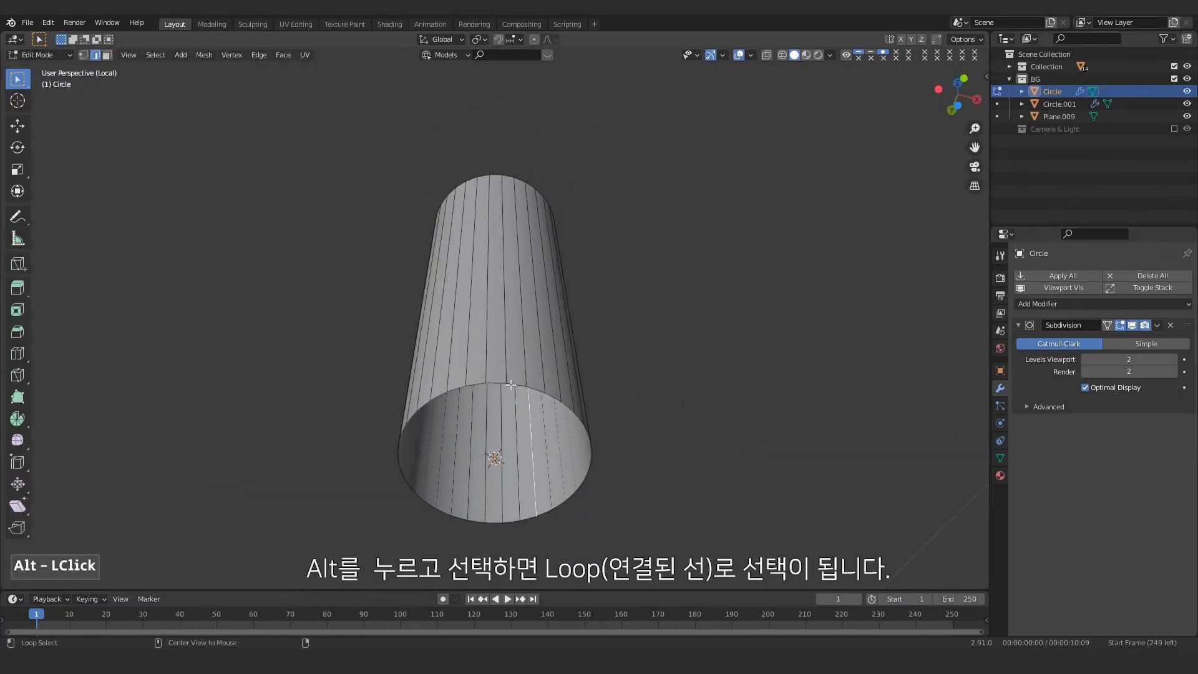
scroll(658, 402, up, 1)
middle_drag(510, 384, 658, 394)
key(f)
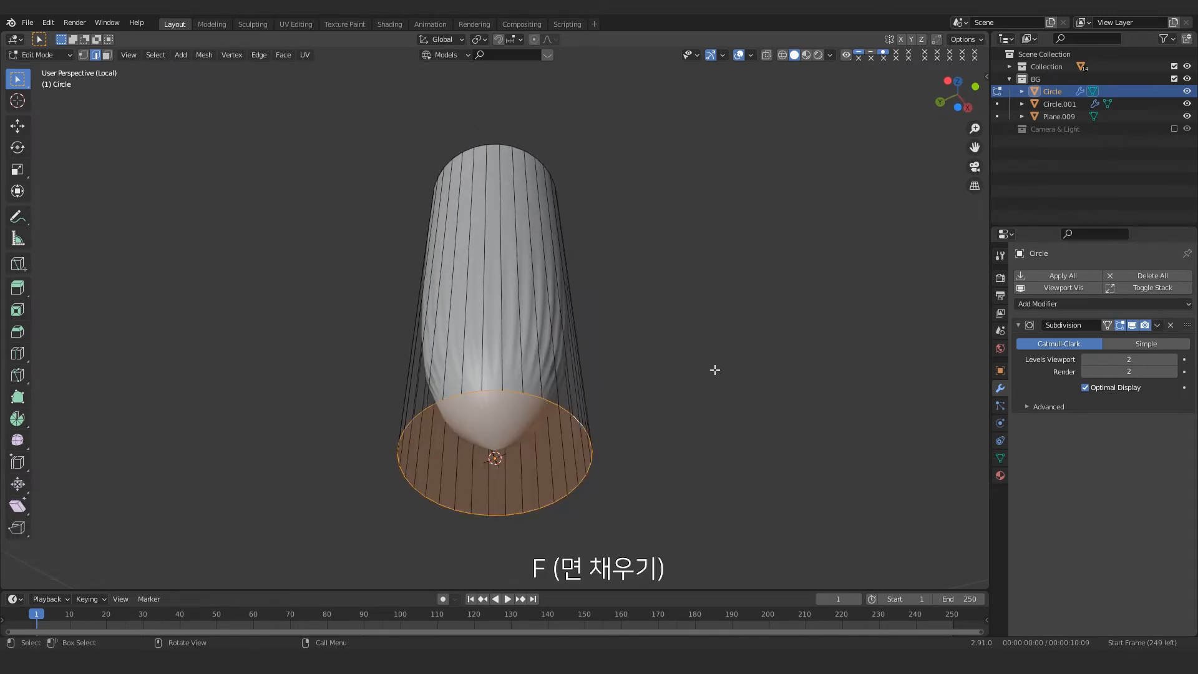
Step: Bevel the trunk's bottom rim with 3 segments and a width of about 0.017 m
key(ctrl+b)
scroll(642, 426, down, 2)
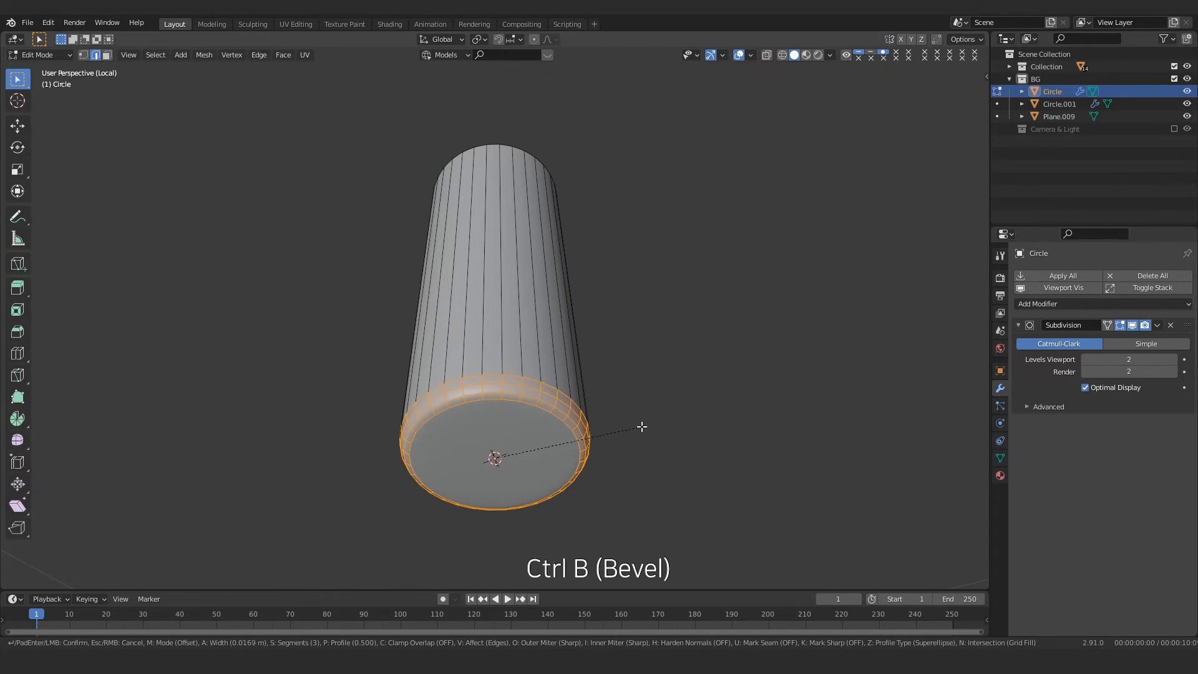
key(Return)
Step: Fill the trunk's open top edge loop with a face and bevel that rim with 3 segments
middle_drag(647, 420, 568, 113)
key(3)
alt+click(569, 115)
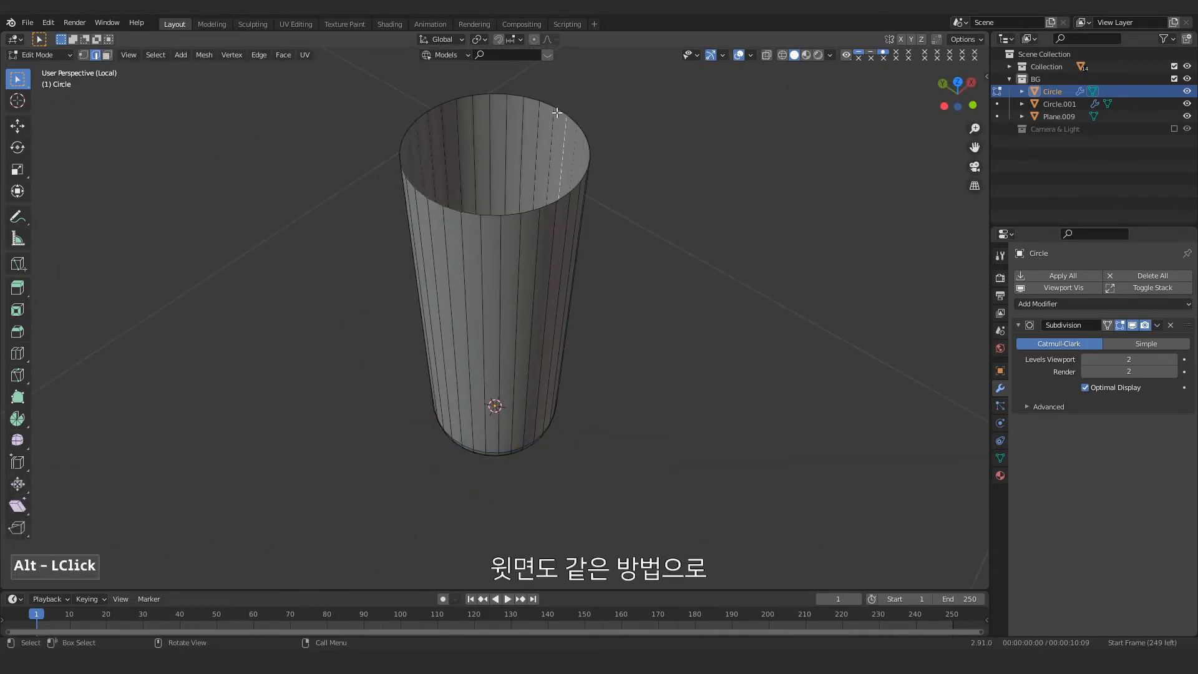
key(d)
key(f)
key(ctrl+b)
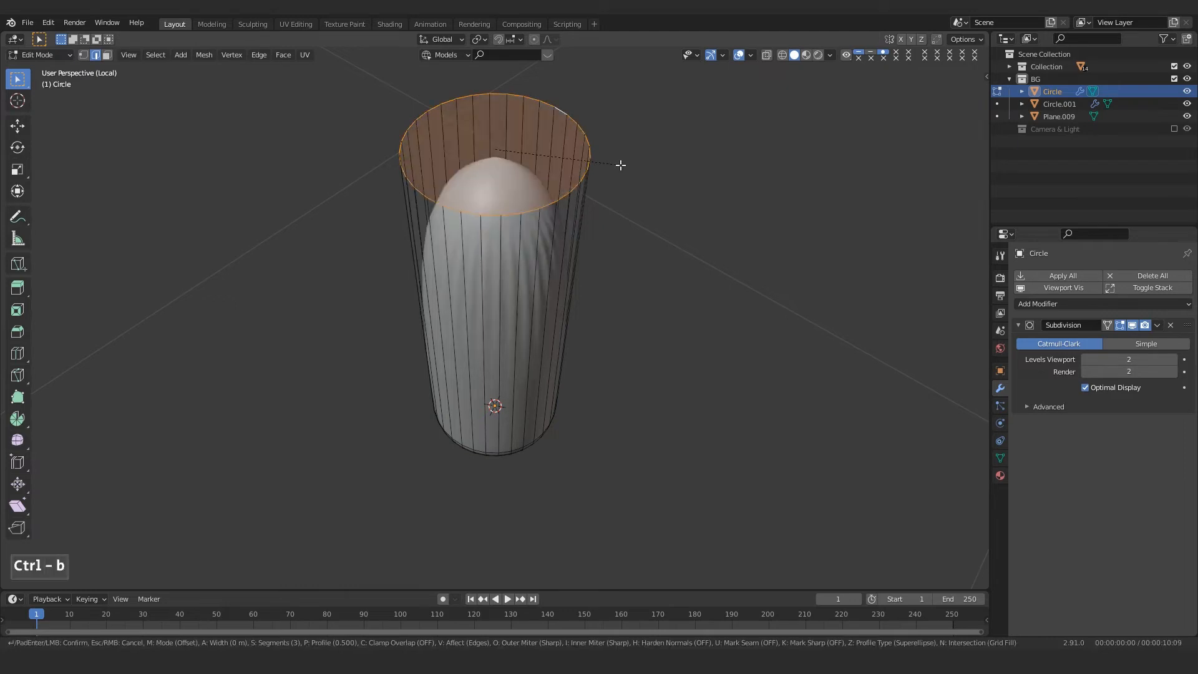
click(645, 152)
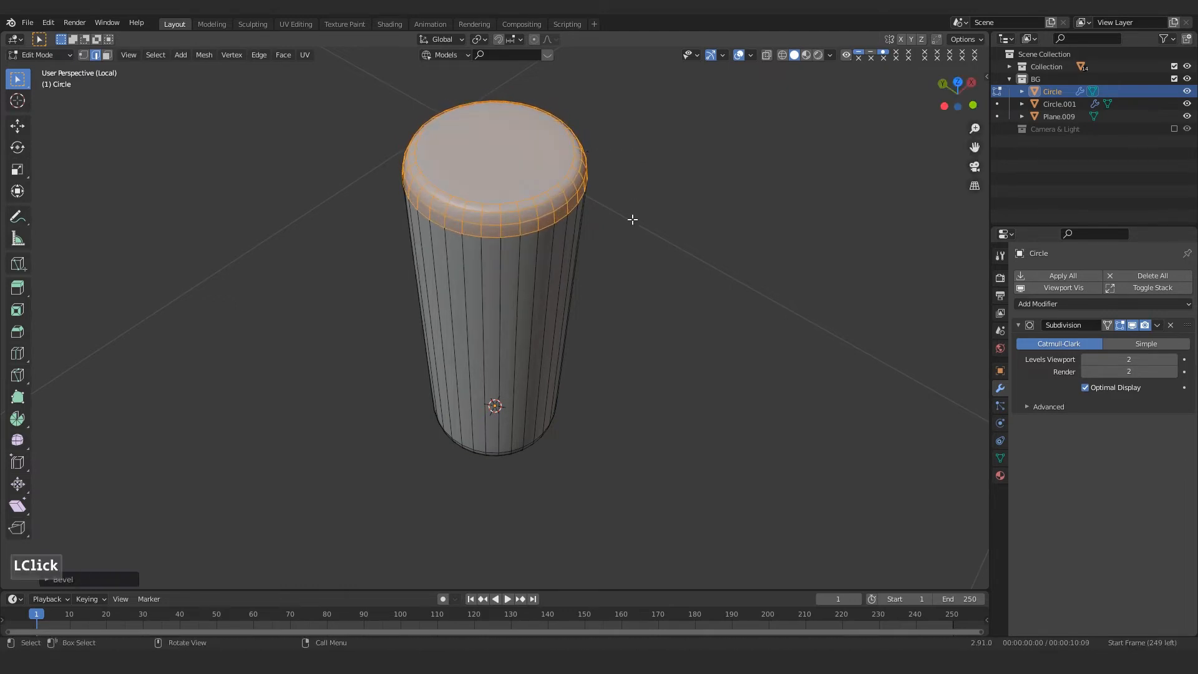
Step: Return the trunk to Object Mode and exit Local View to show the full scene
key(Tab)
scroll(619, 246, down, 3)
middle_drag(620, 246, 558, 263)
key(KP_Divide)
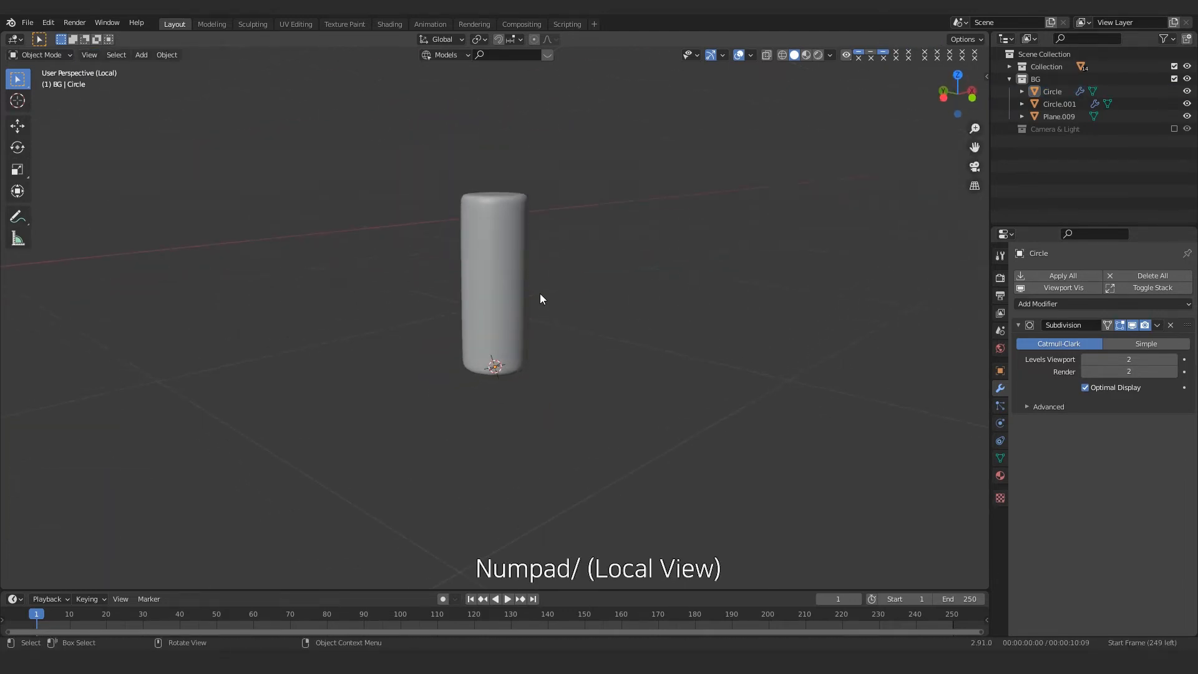
scroll(522, 312, down, 2)
middle_drag(523, 337, 525, 376)
scroll(620, 426, up, 4)
double_click(631, 458)
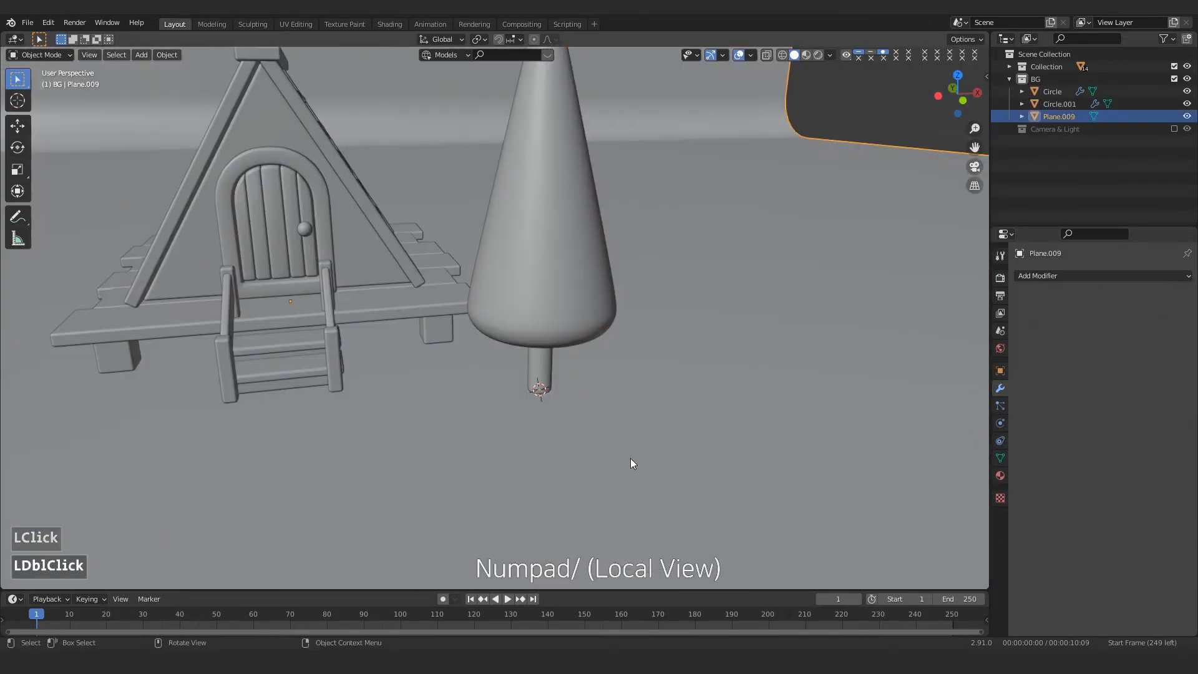
Step: Lengthen the cone tree's trunk by scaling it up slightly along Z only
middle_drag(631, 458, 594, 306)
key(s)
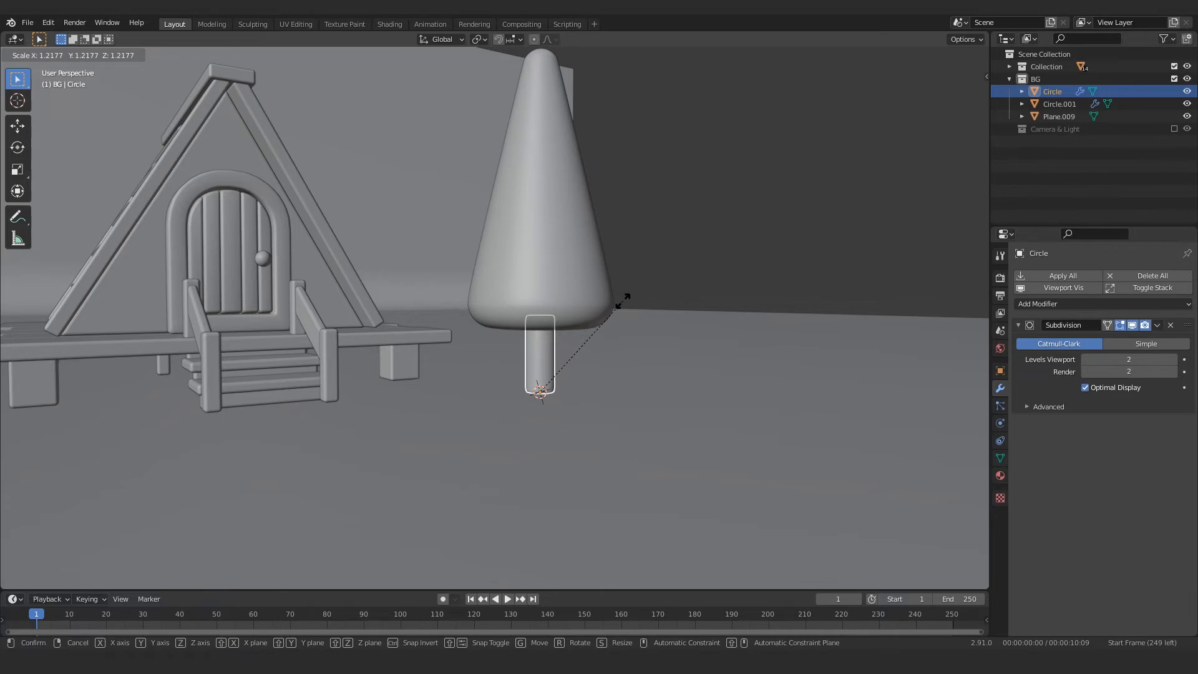
key(z)
click(628, 293)
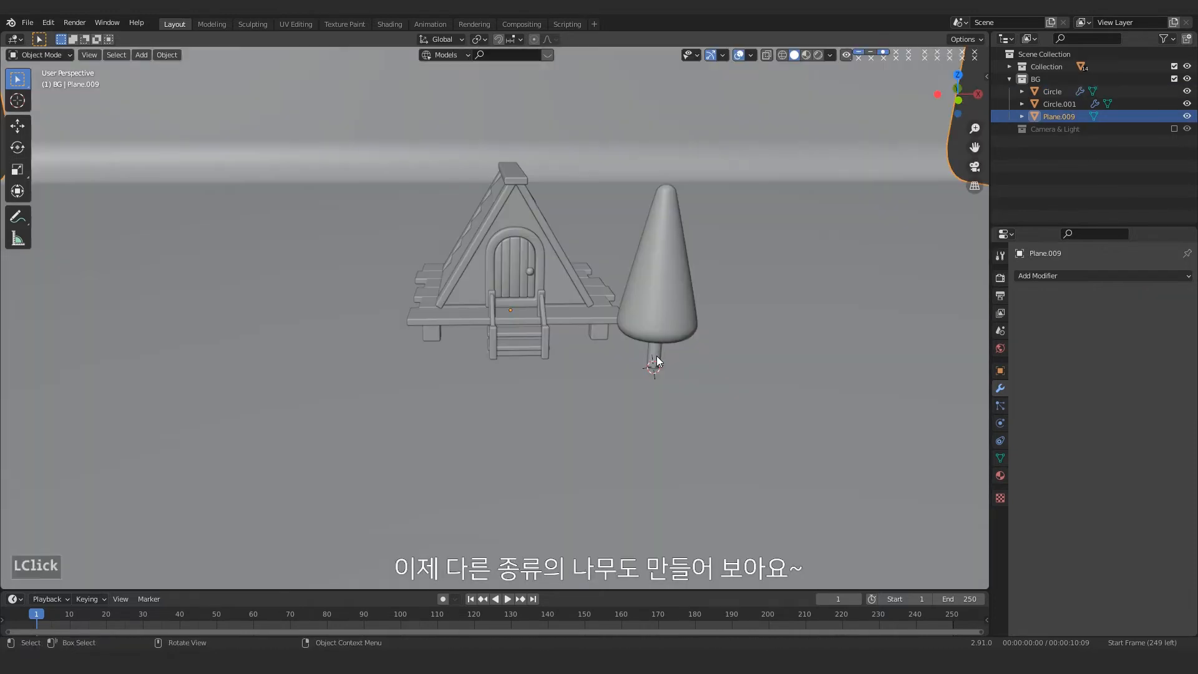
Step: Make a linked duplicate of the trunk and place it on the cabin's other side, keeping the same height
click(657, 355)
middle_drag(688, 361, 679, 368)
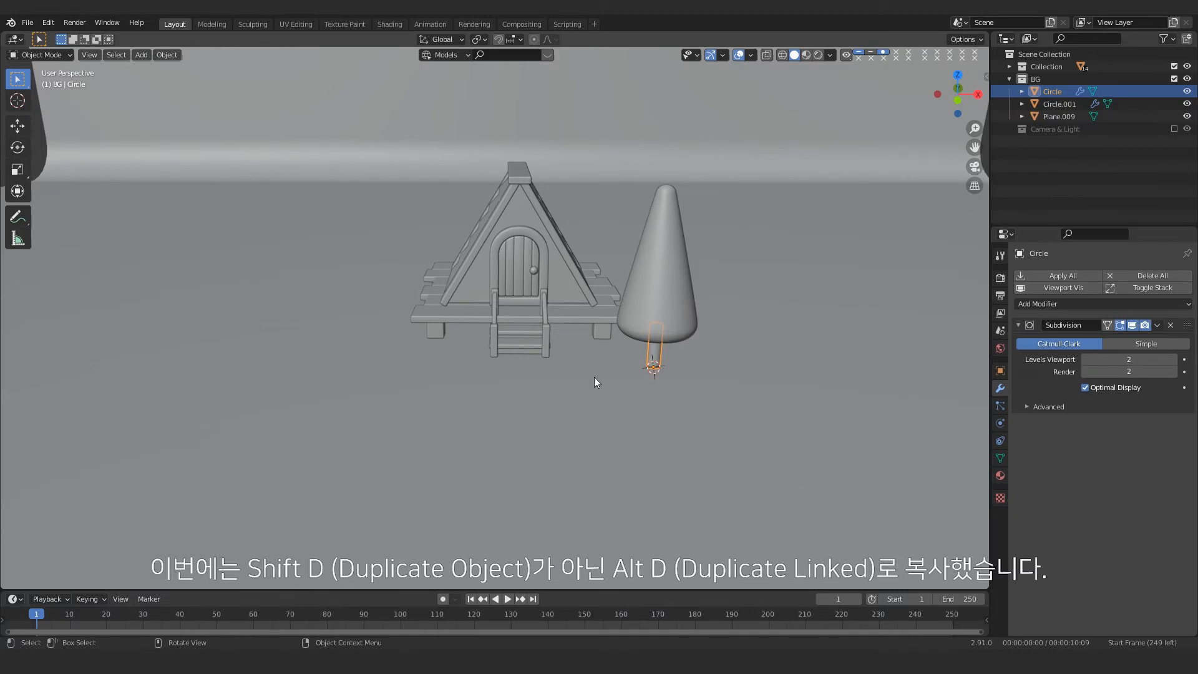
key(alt+d)
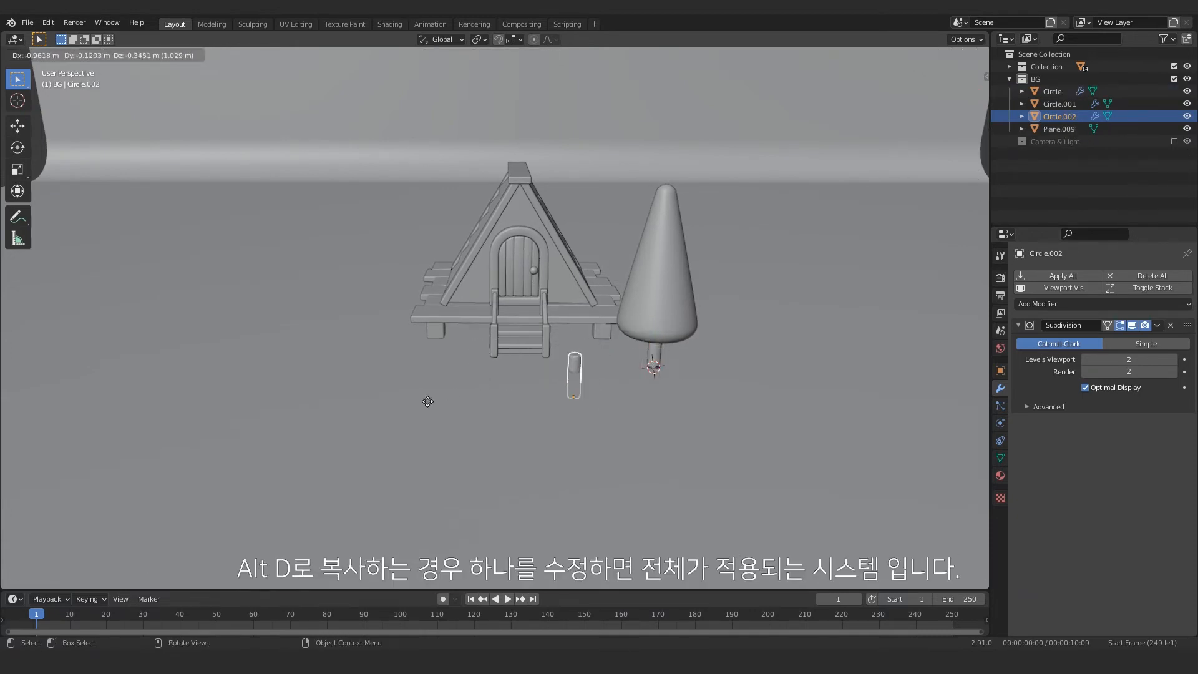
key(shift+z)
click(321, 395)
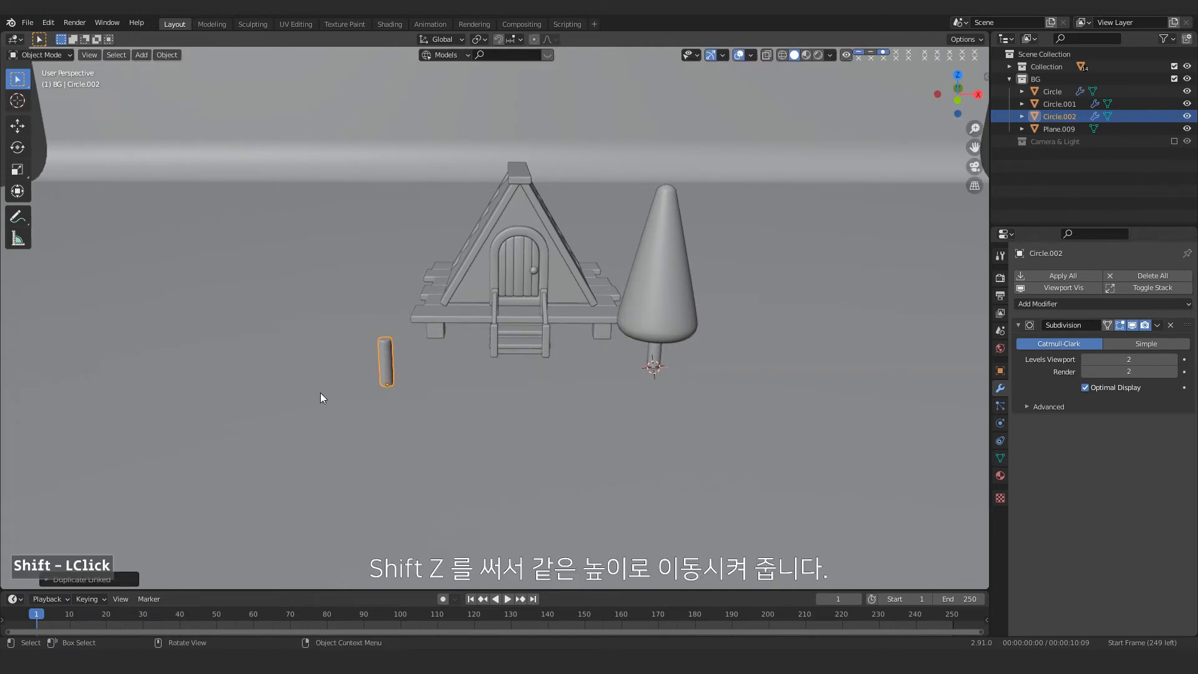
Step: Add an ico sphere mesh to the scene for the second tree's foliage
scroll(321, 395, up, 3)
shift+middle_drag(321, 395, 500, 372)
middle_drag(499, 372, 527, 365)
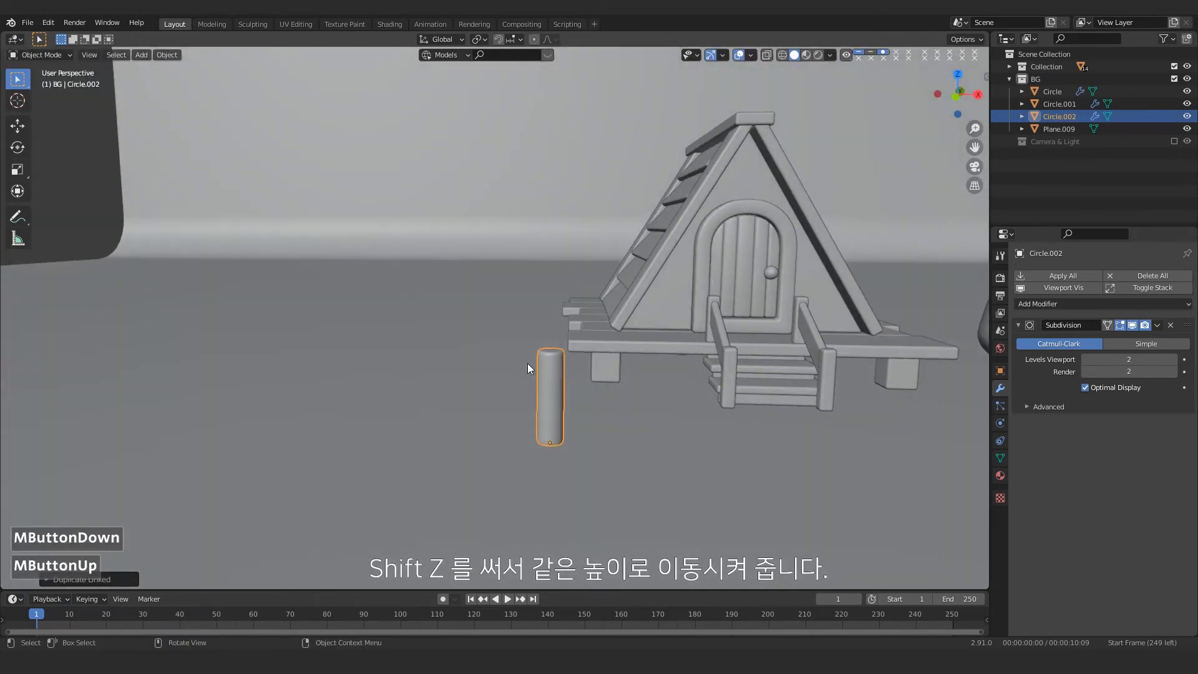
click(143, 56)
mouse_move(159, 70)
click(253, 118)
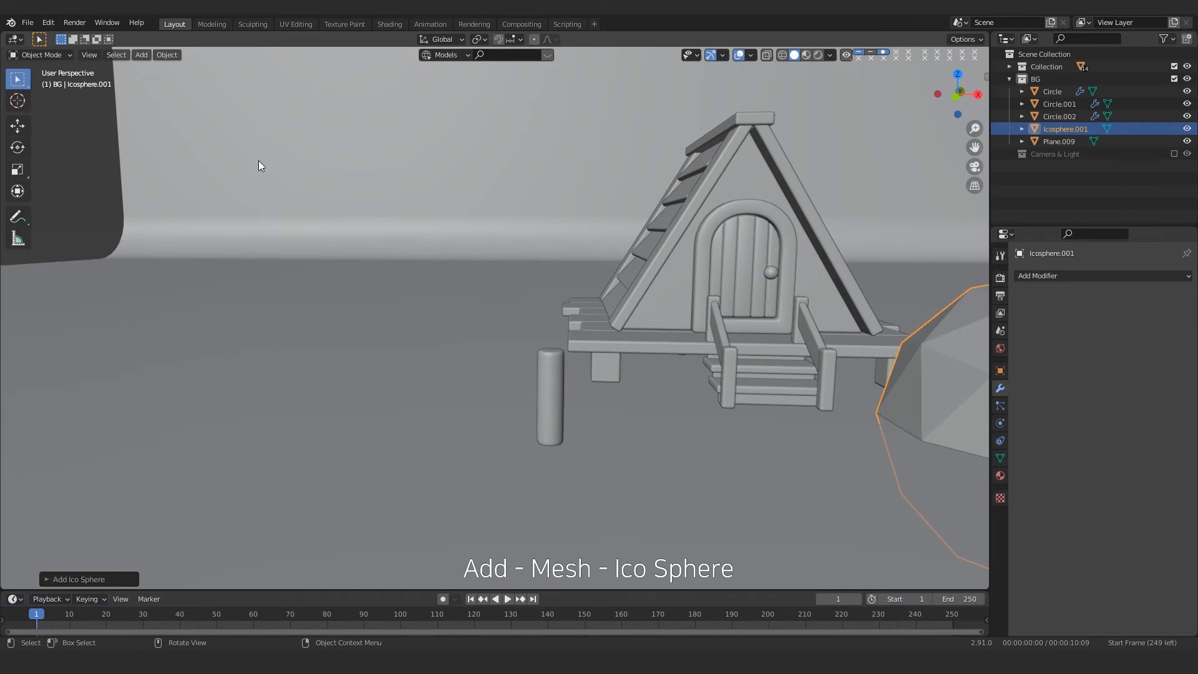
Step: Snap the 3D cursor to the origin of the duplicated trunk using Cursor to Selected
scroll(275, 182, down, 2)
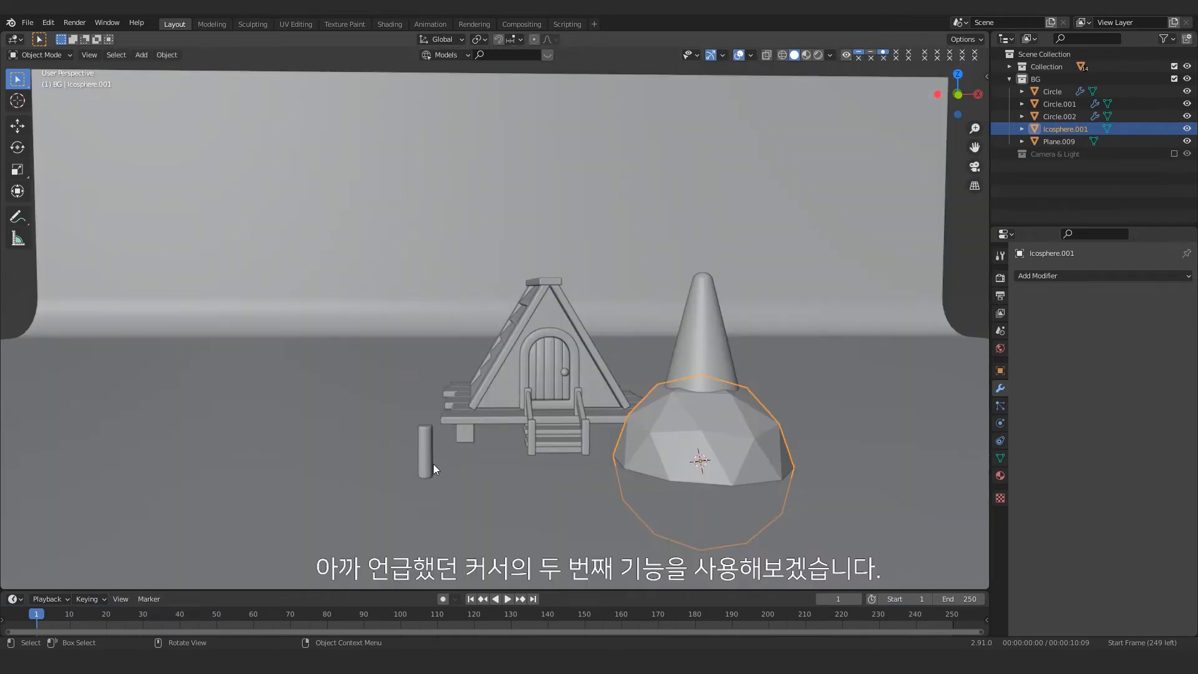
click(429, 465)
scroll(428, 468, up, 3)
shift+middle_drag(434, 443, 443, 435)
key(shift+s)
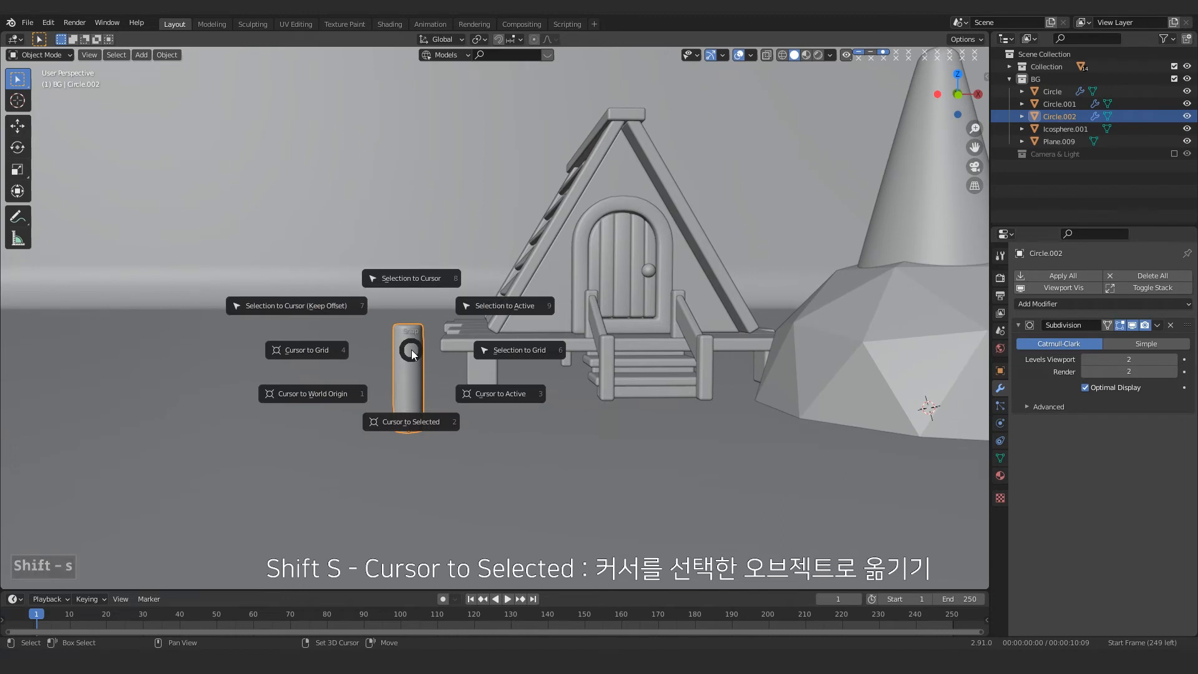
click(417, 426)
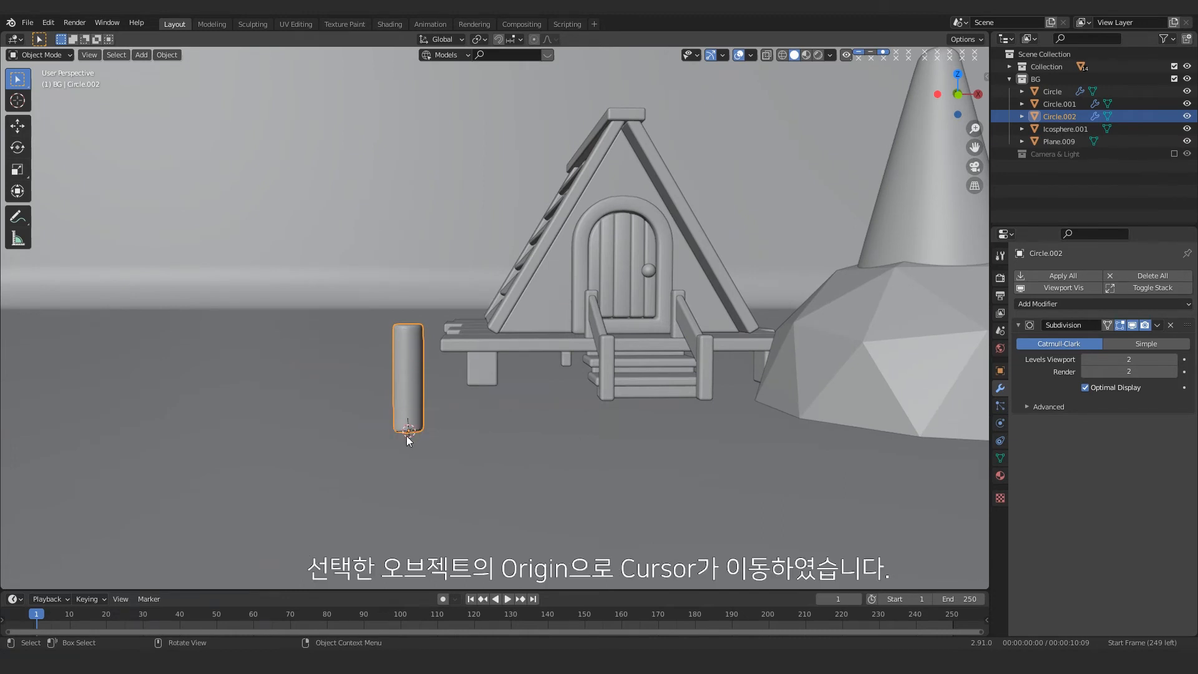
Step: Move the ico sphere onto the duplicated trunk using Selection to Cursor
click(850, 329)
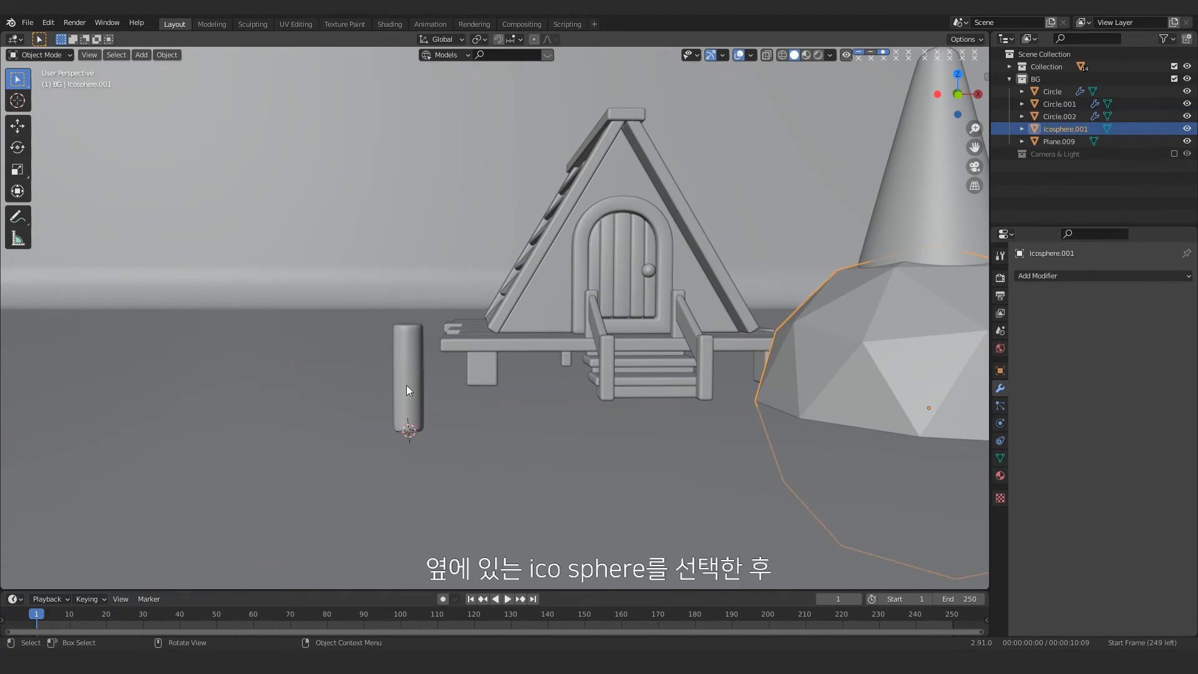
key(shift+s)
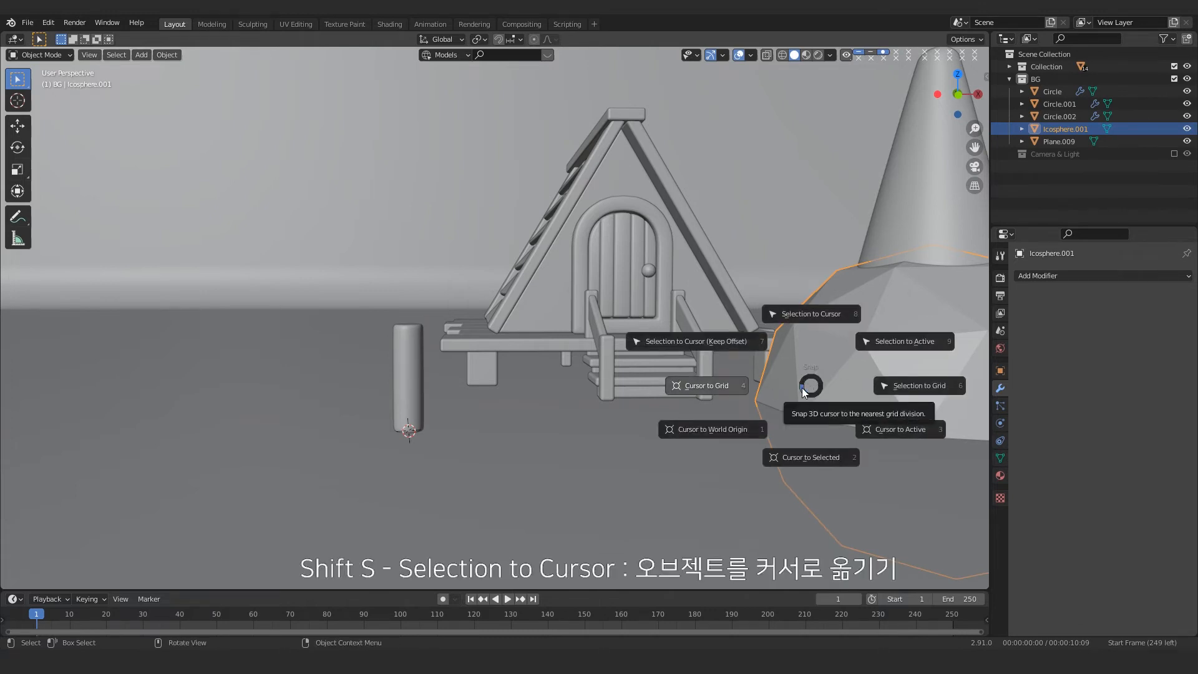
click(834, 324)
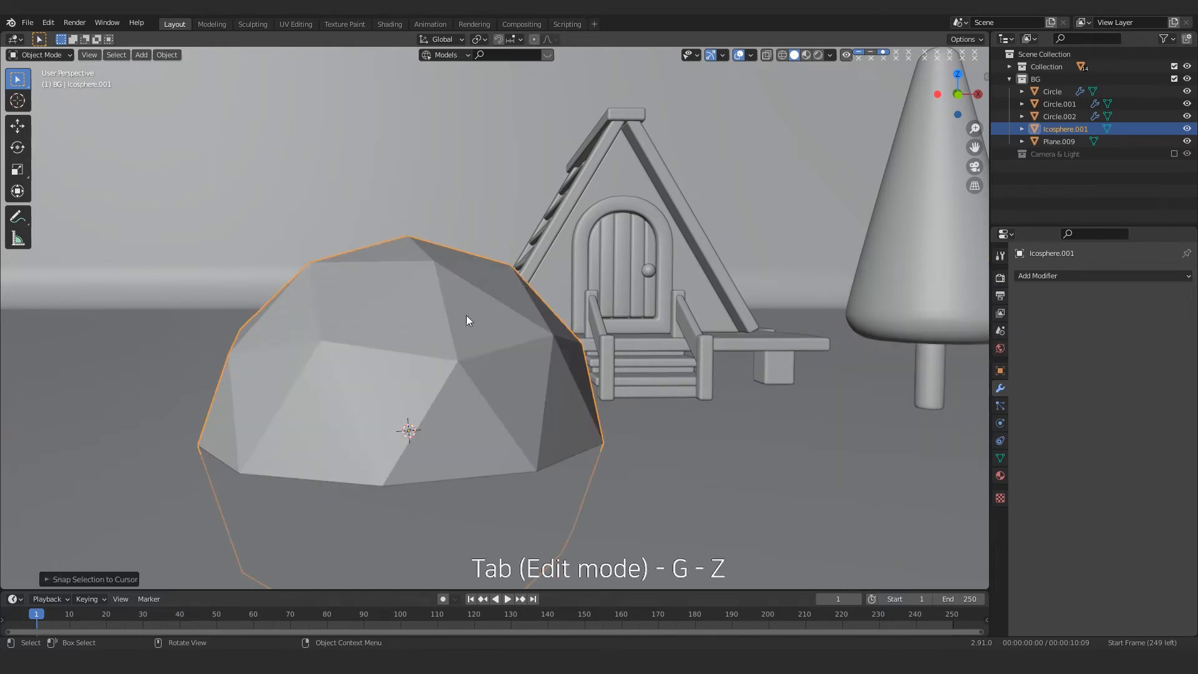
Step: Raise the ico sphere's mesh about 1.27 m along Z in Edit Mode, leaving its origin at the trunk's base
key(Tab)
key(g)
key(z)
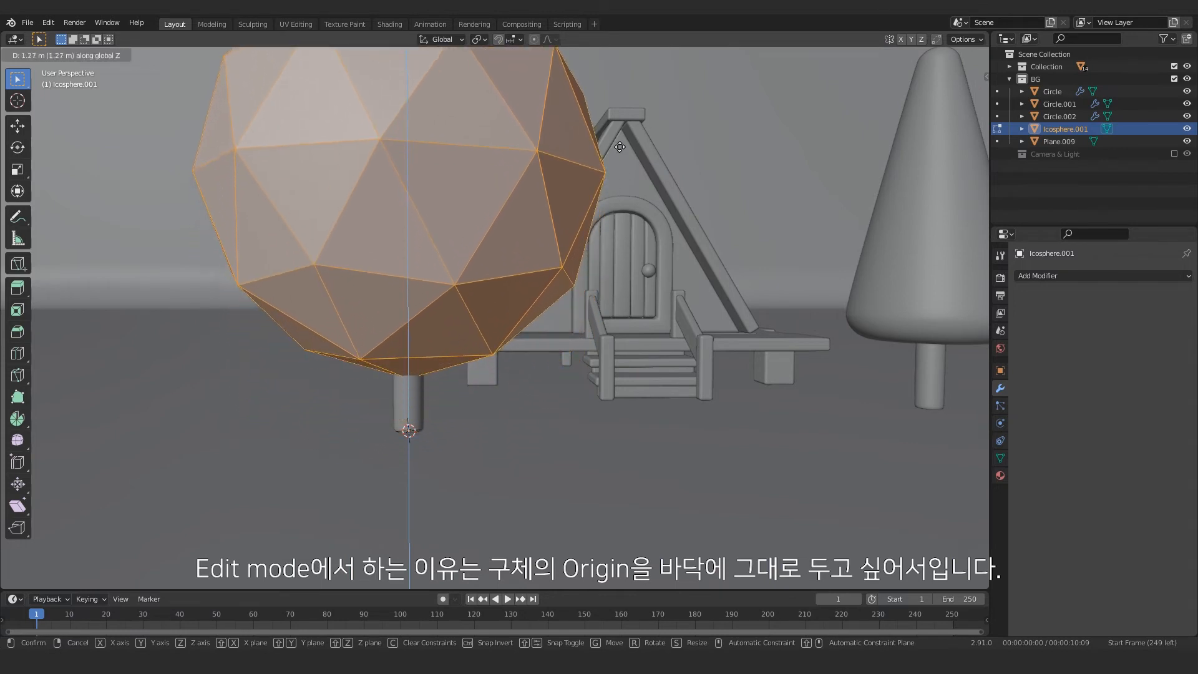
click(610, 145)
scroll(611, 145, down, 4)
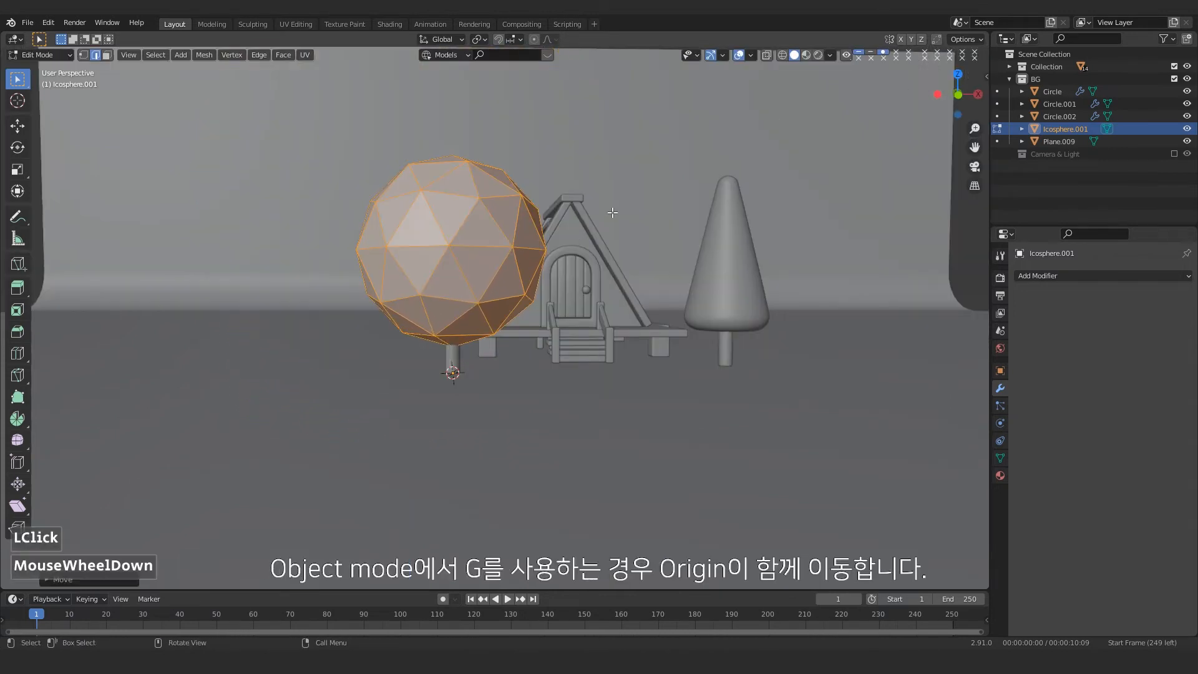
middle_drag(611, 146, 482, 228)
key(Tab)
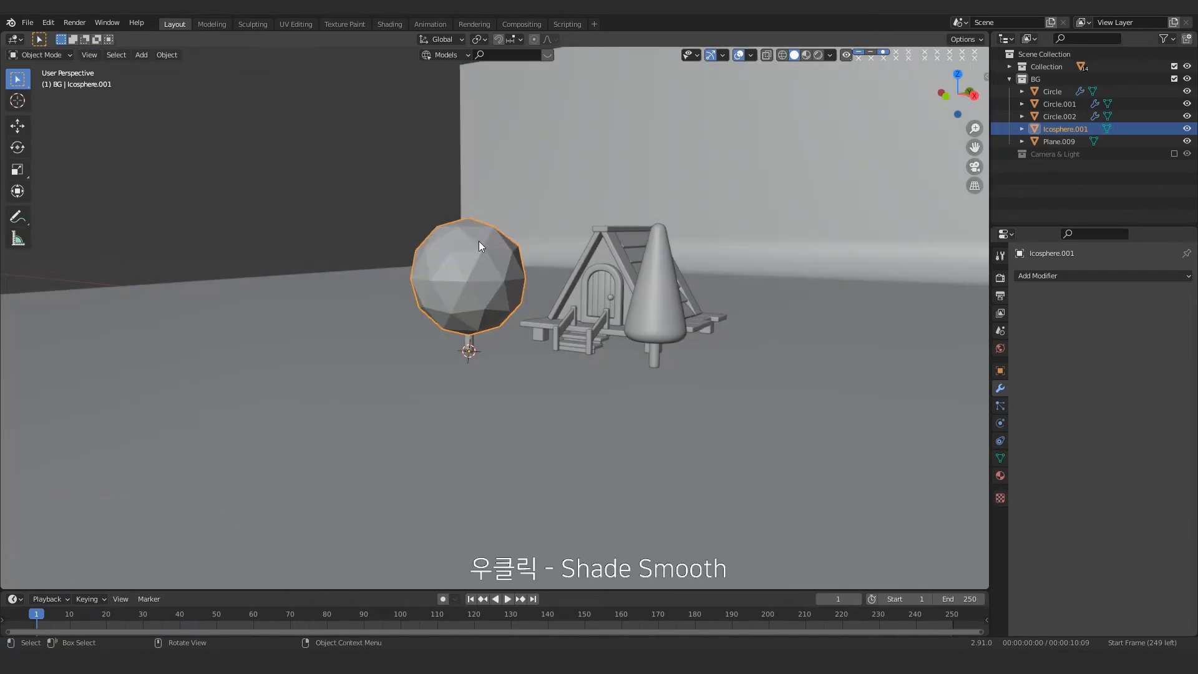
Step: Apply Shade Smooth to the ico sphere and give it a level 2 Subdivision Surface modifier
right_click(478, 241)
click(450, 238)
middle_drag(500, 233, 468, 260)
key(ctrl+2)
middle_drag(537, 281, 588, 366)
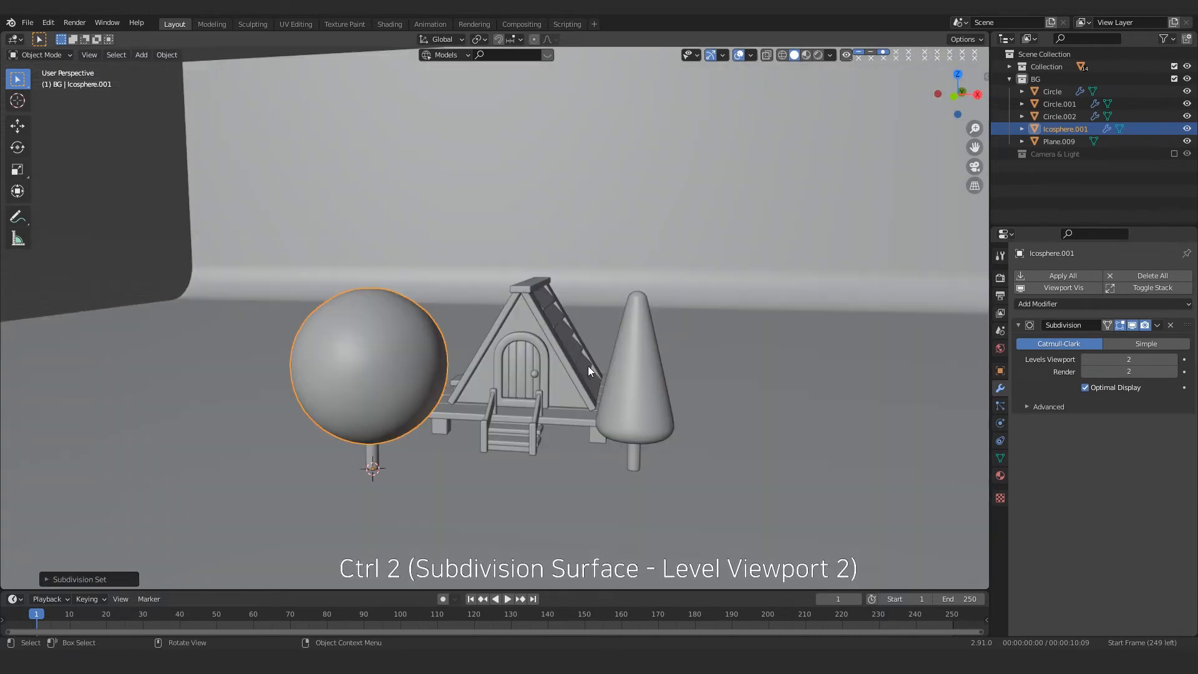
Step: Parent the duplicated trunk to the ico sphere foliage using the Object option
click(371, 451)
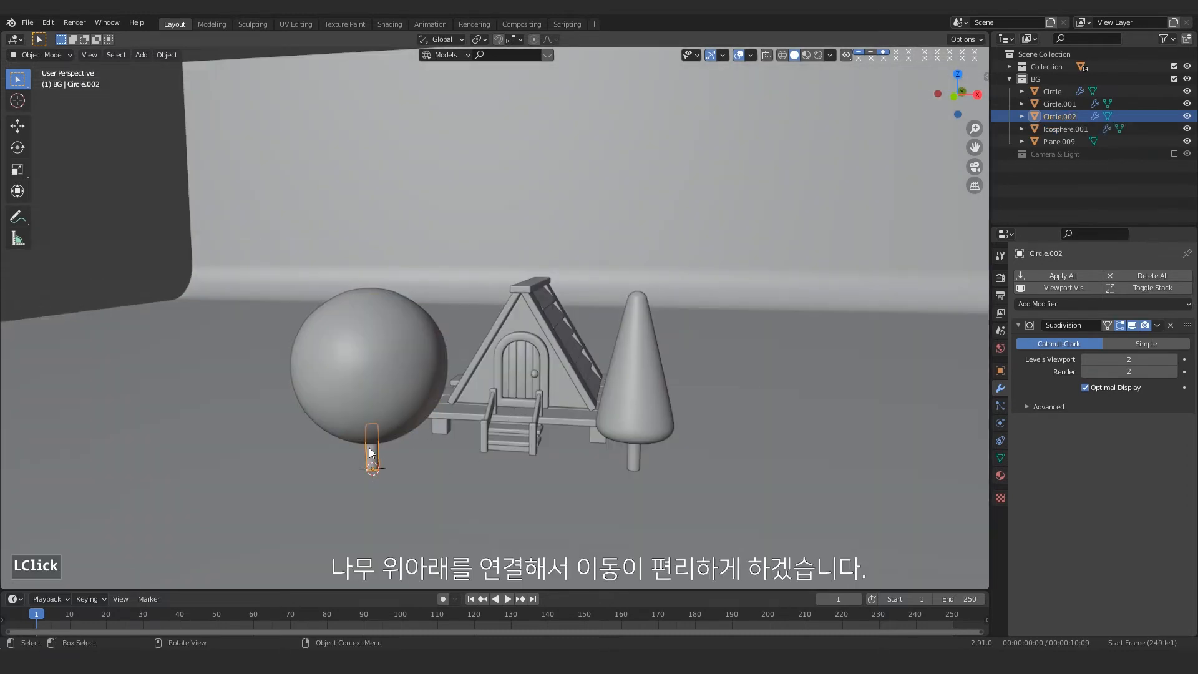
shift+click(361, 364)
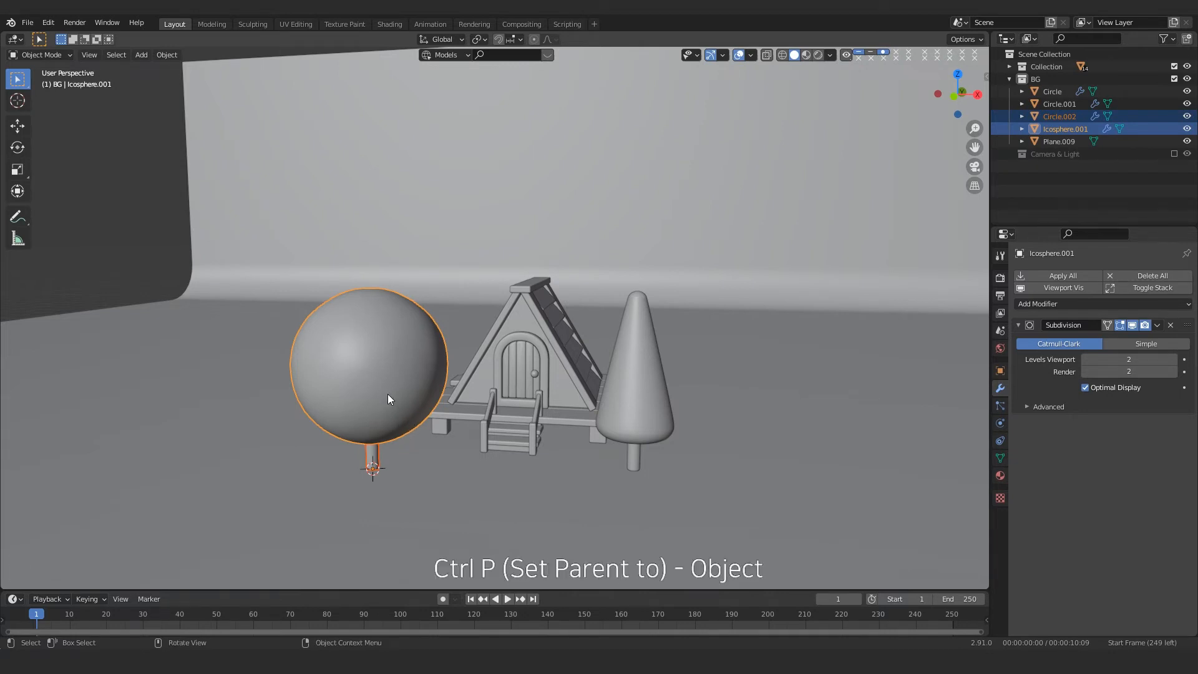
key(ctrl+p)
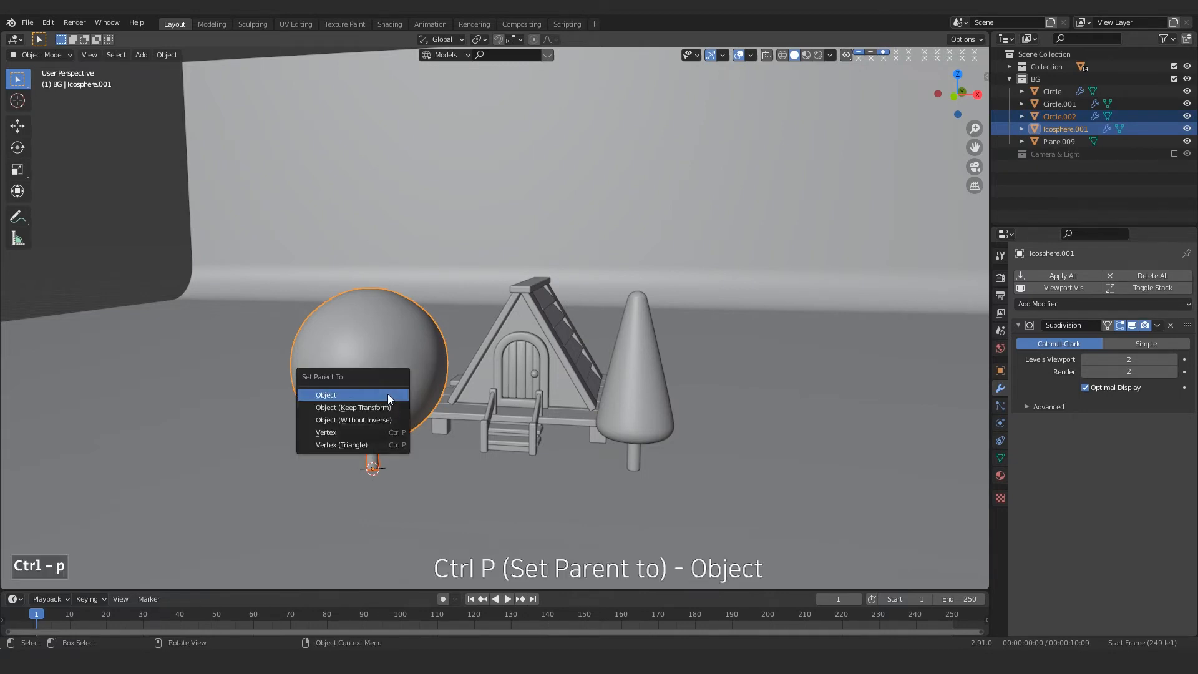
click(323, 396)
Step: Parent the cone tree's trunk to its cone foliage using the Object option
click(633, 459)
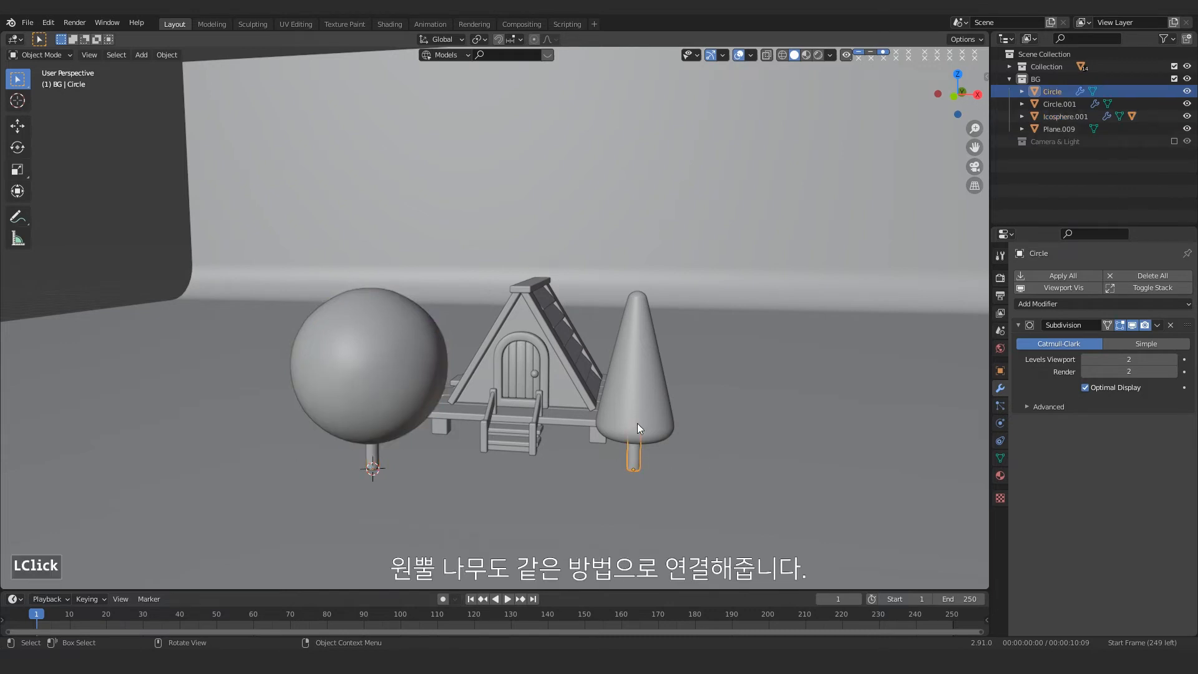
shift+click(639, 421)
key(ctrl+p)
click(639, 421)
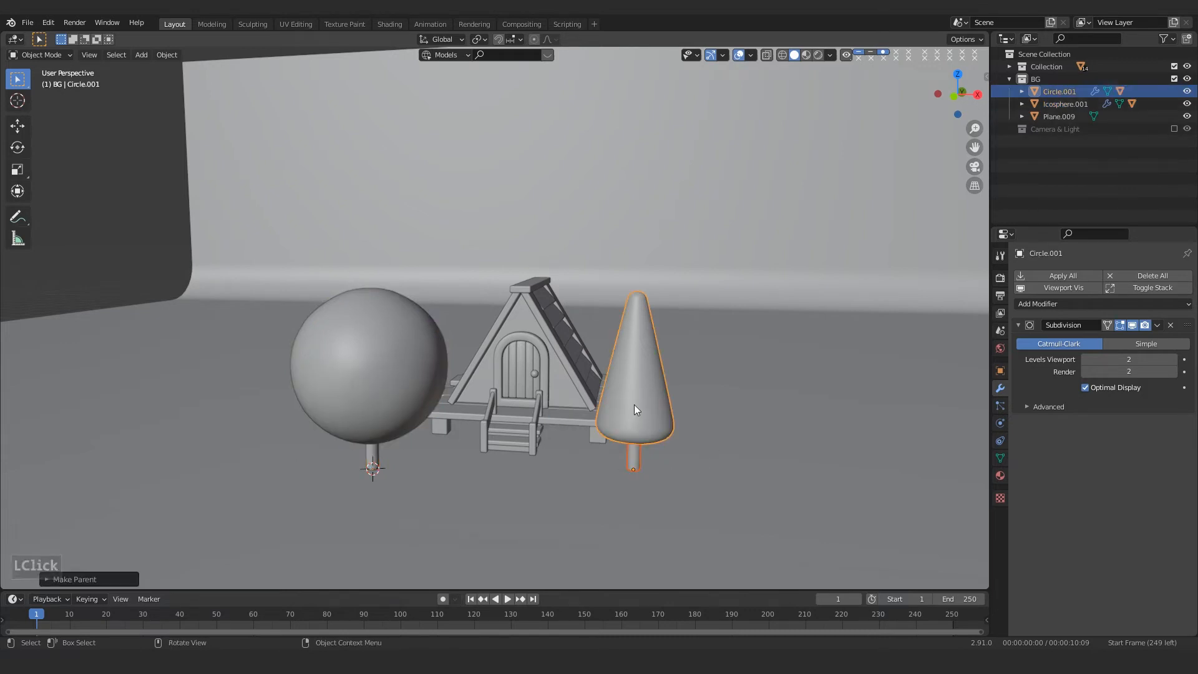
Step: Try moving the cone foliage to test its parenting, cancel the move and select the round foliage
double_click(667, 402)
click(661, 410)
key(g)
key(Escape)
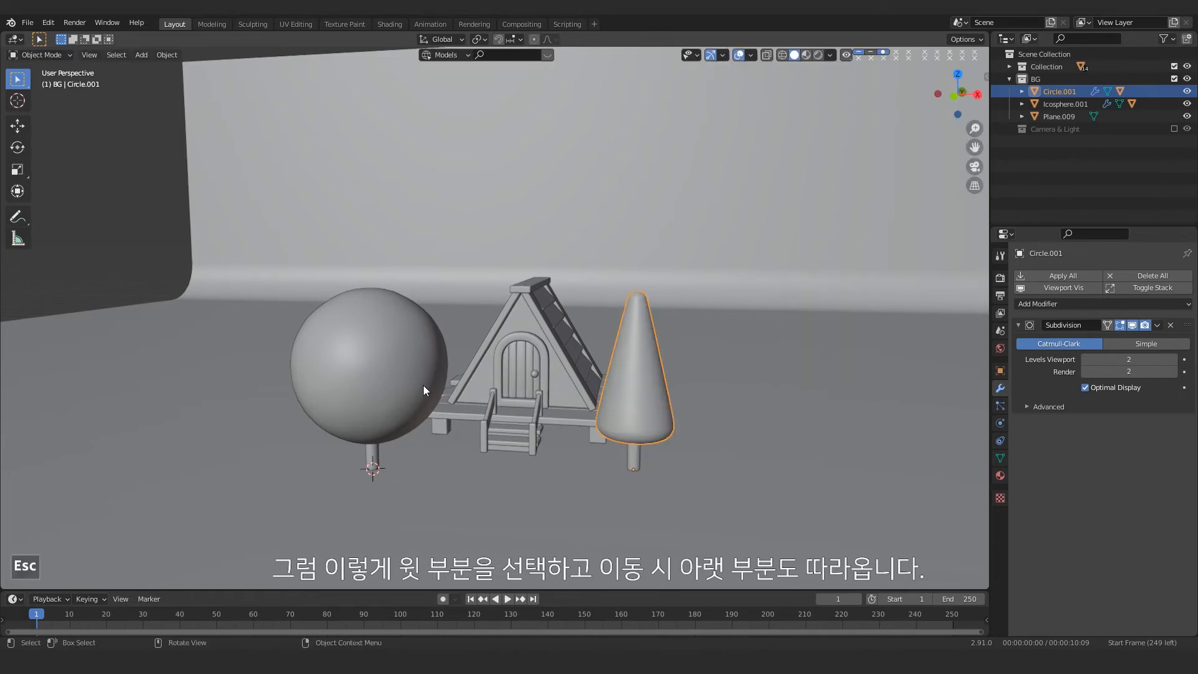
click(424, 385)
key(Escape)
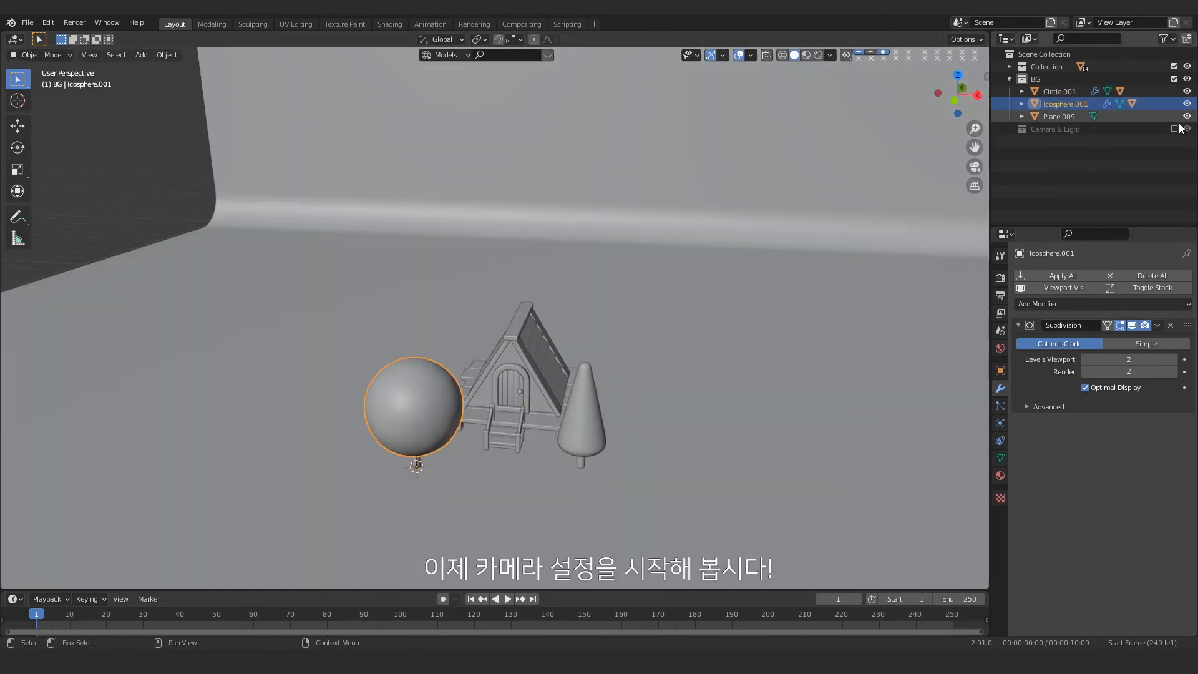
Step: Enable the Camera & Light collection in the view layer and look through the active camera
click(1176, 129)
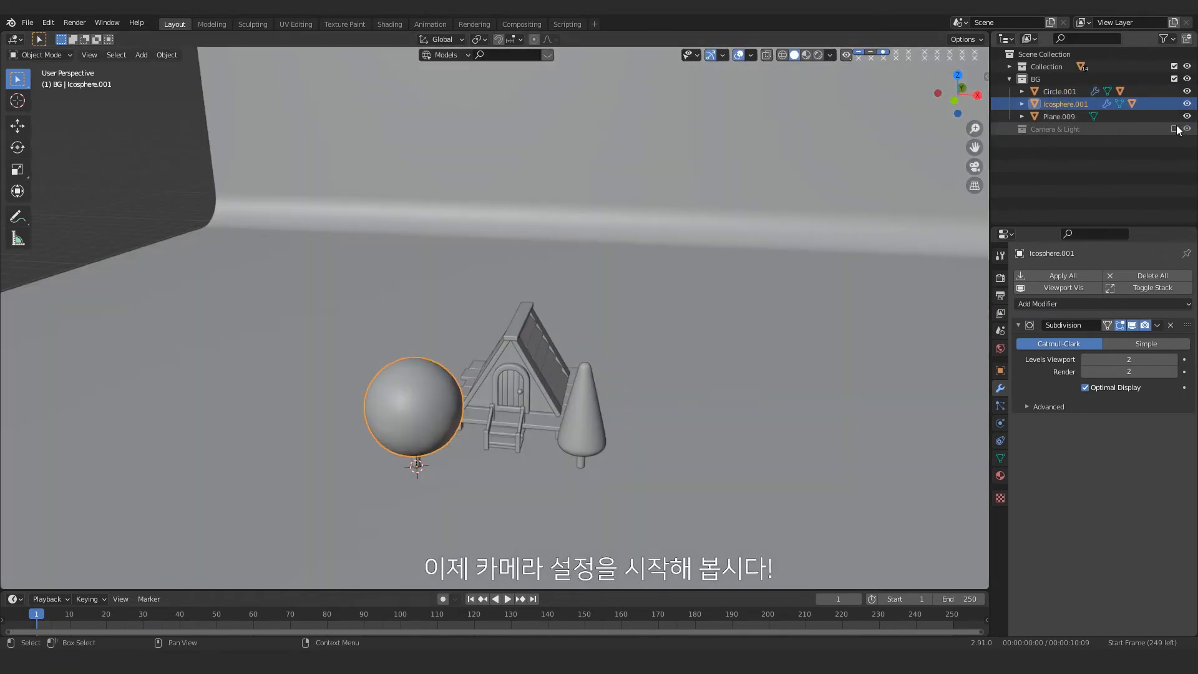
scroll(649, 329, down, 2)
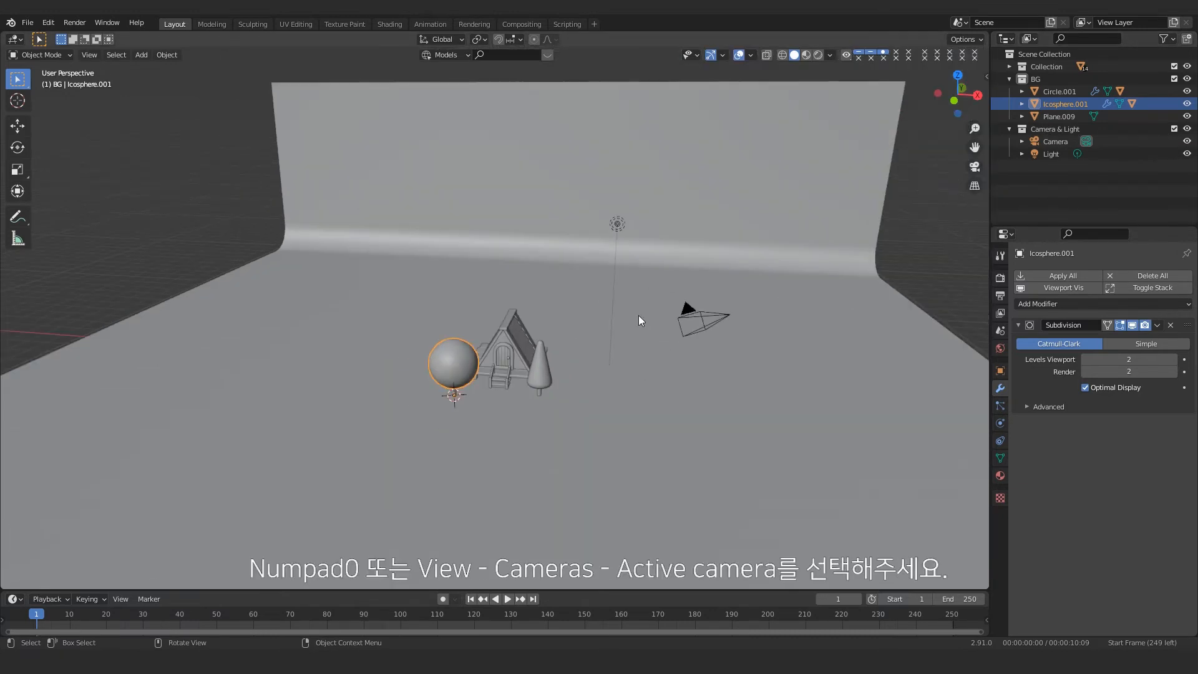
key(KP_0)
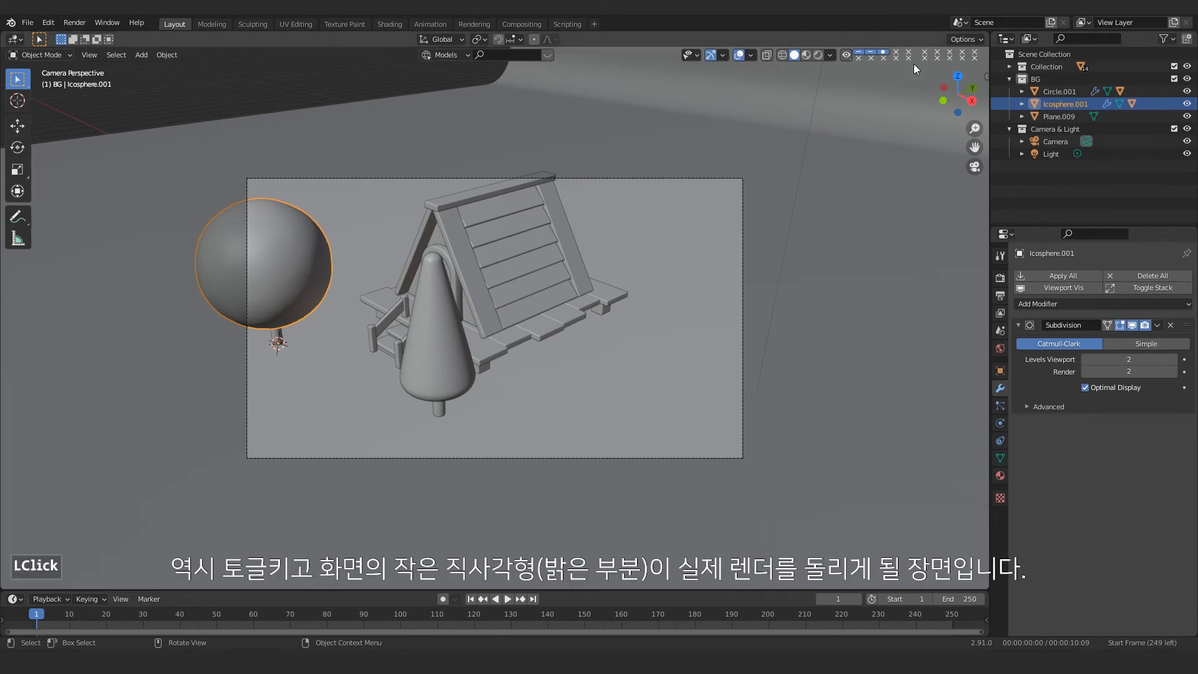
Step: Select the camera and enable Camera to View in the view lock settings
click(1057, 141)
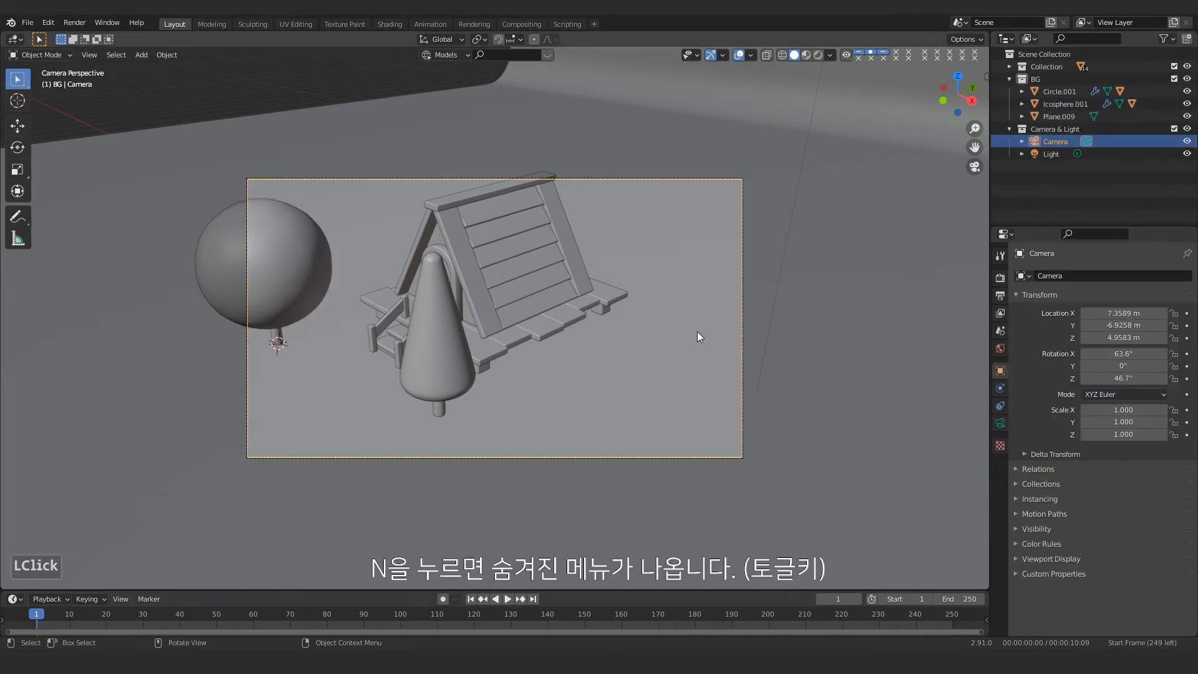
key(n)
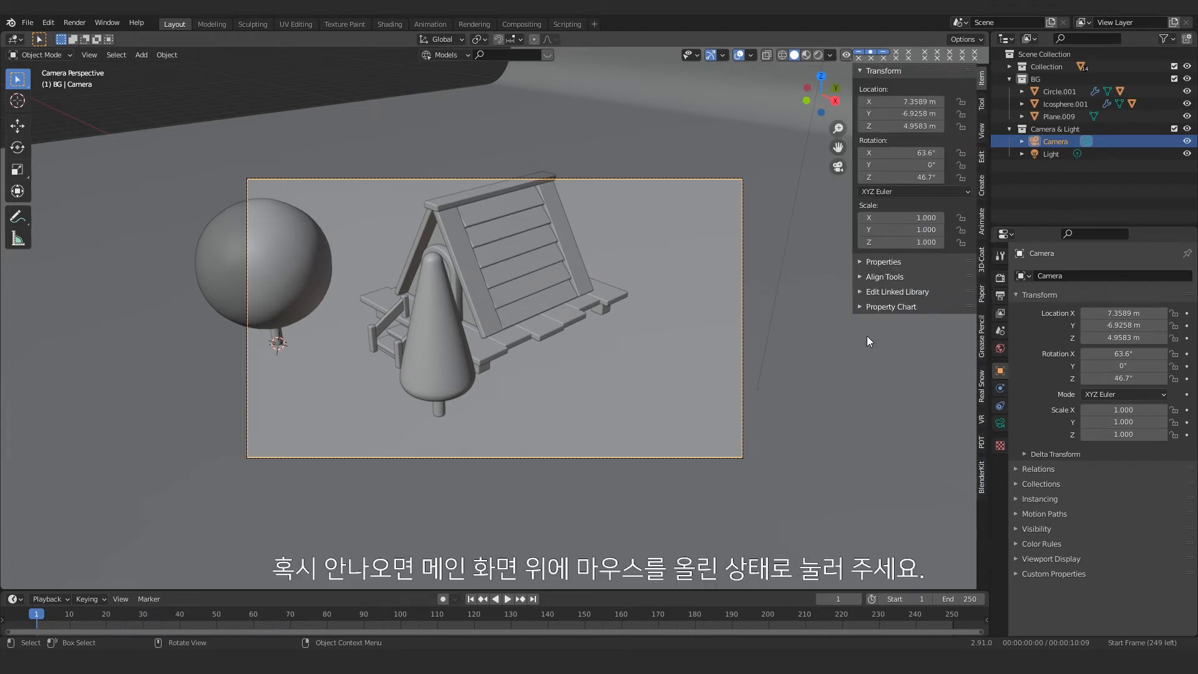
click(982, 137)
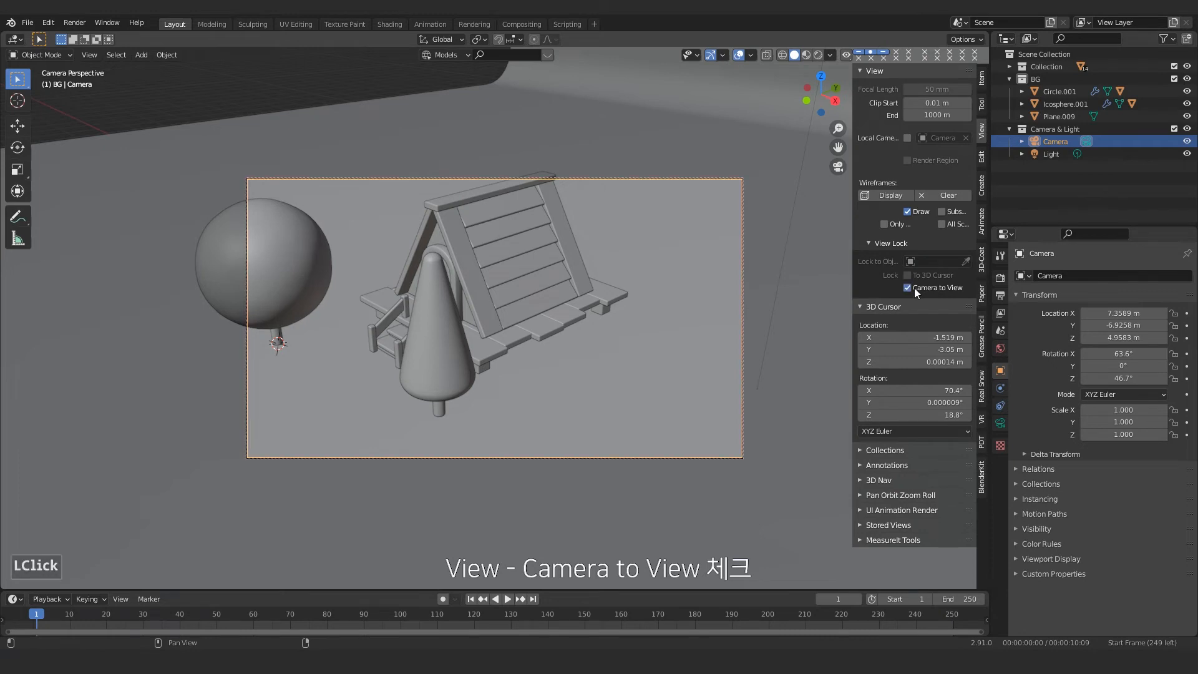
Step: Reframe the camera to a lower view facing the cabin's front, with both trees' foliage hidden
middle_drag(530, 335, 539, 330)
shift+middle_drag(539, 329, 600, 354)
middle_drag(687, 250, 642, 369)
scroll(623, 366, down, 2)
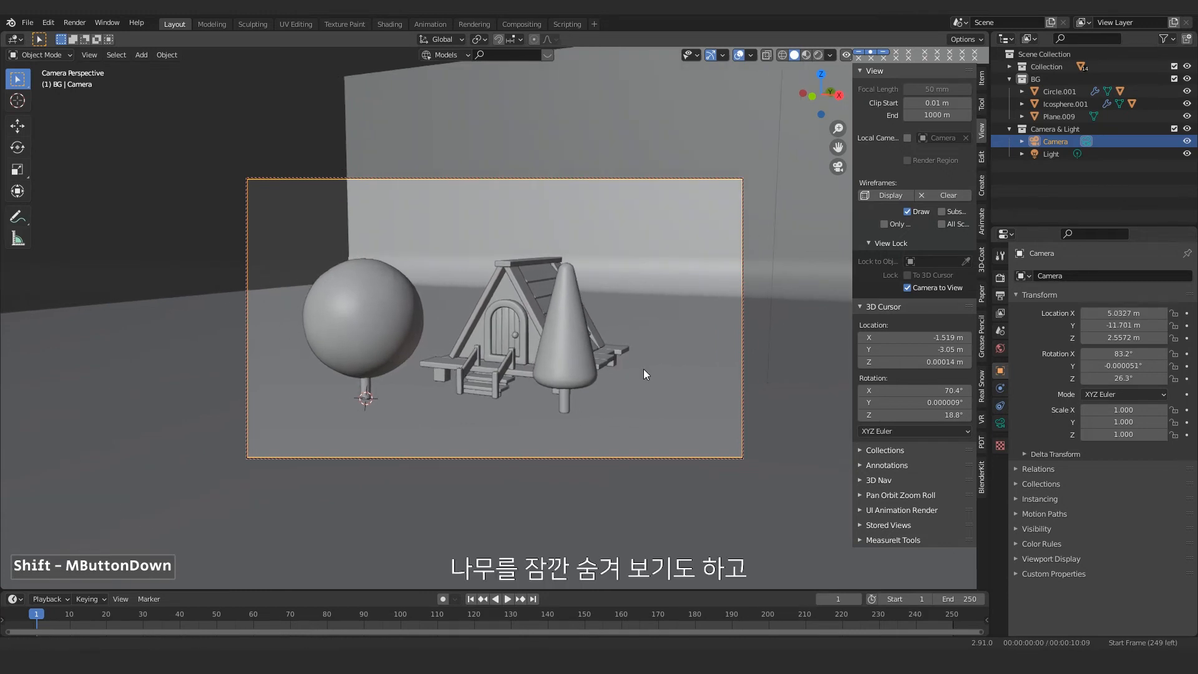
click(1187, 104)
click(1185, 92)
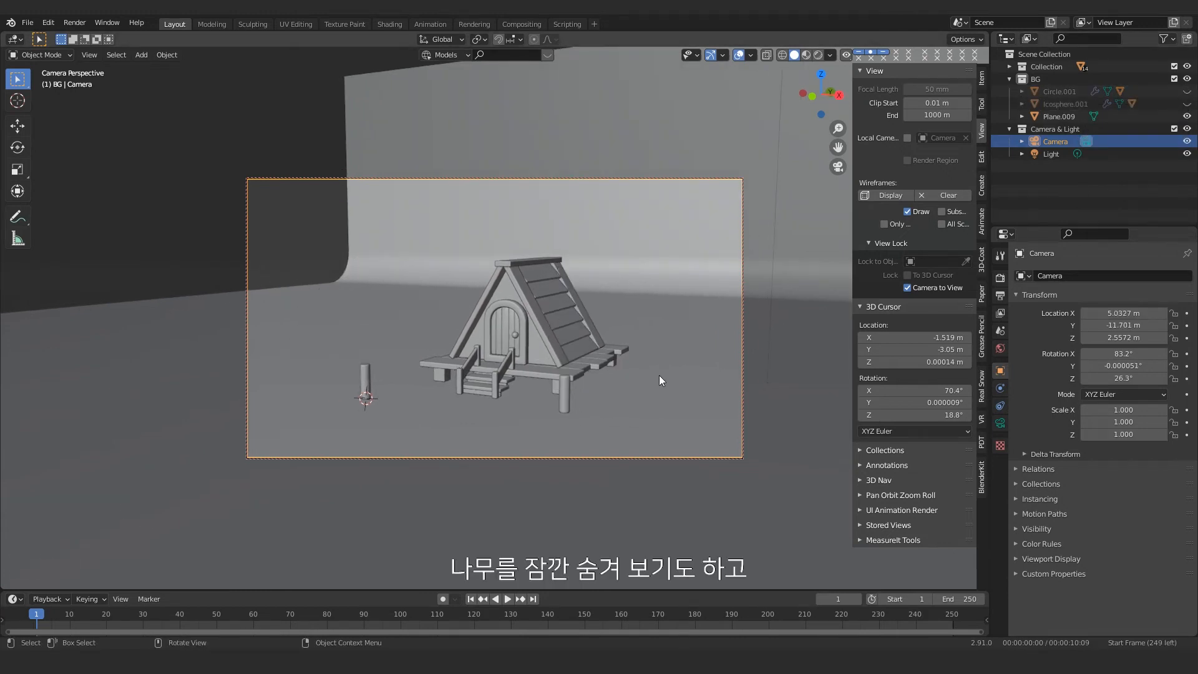
shift+middle_drag(681, 367, 656, 300)
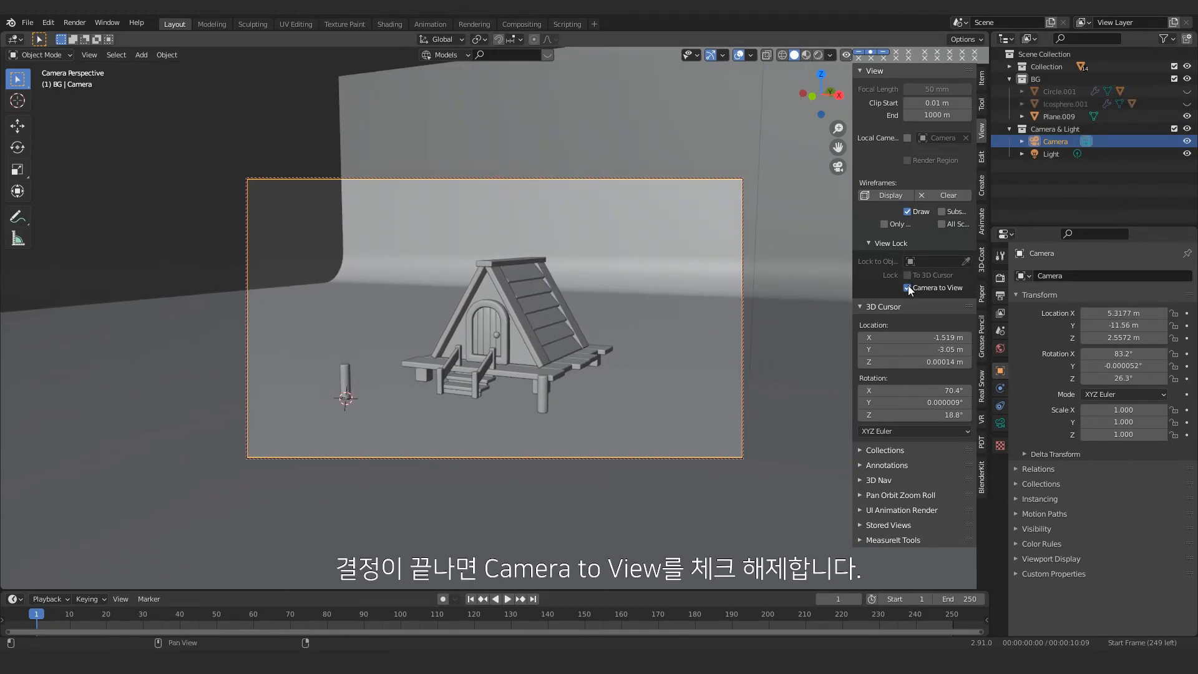
Step: Disable Camera to View and rotate the backdrop about the Z axis until it fills the camera frame
click(672, 294)
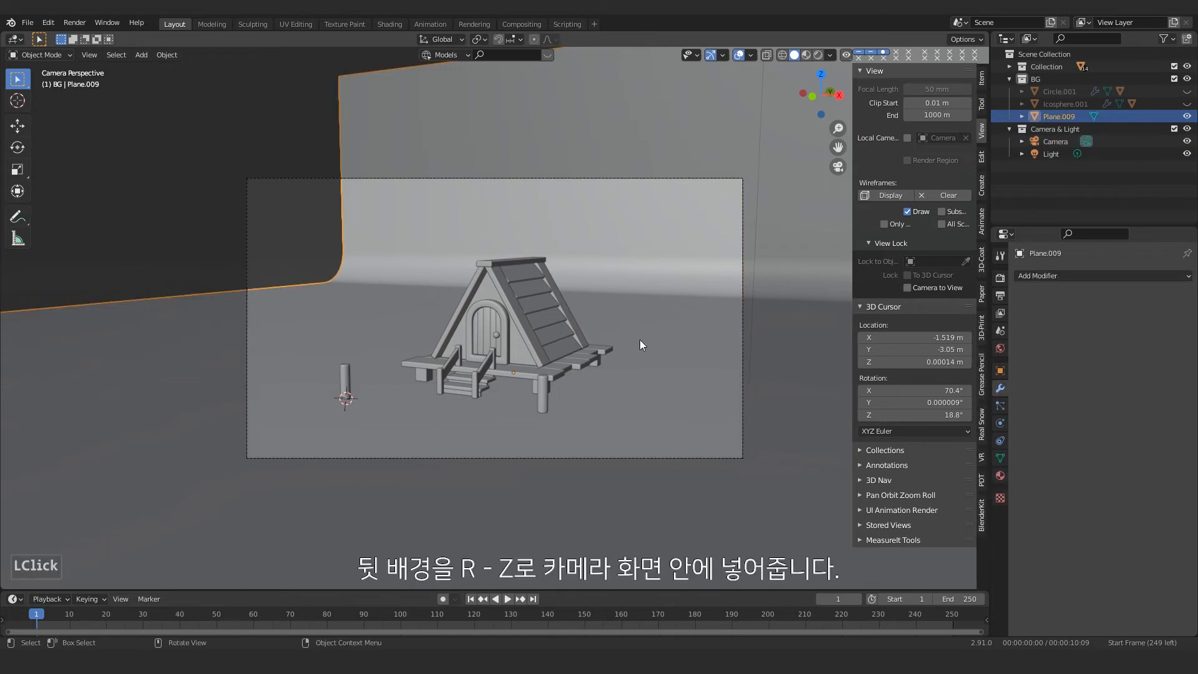
key(r)
key(z)
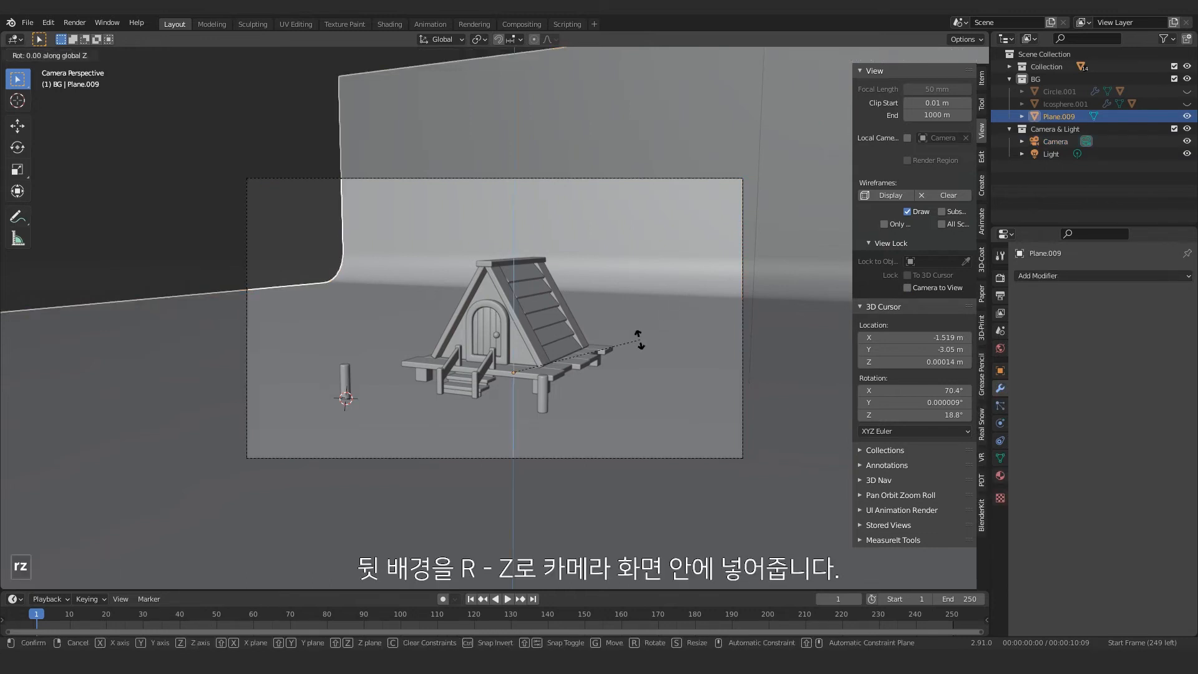
click(582, 337)
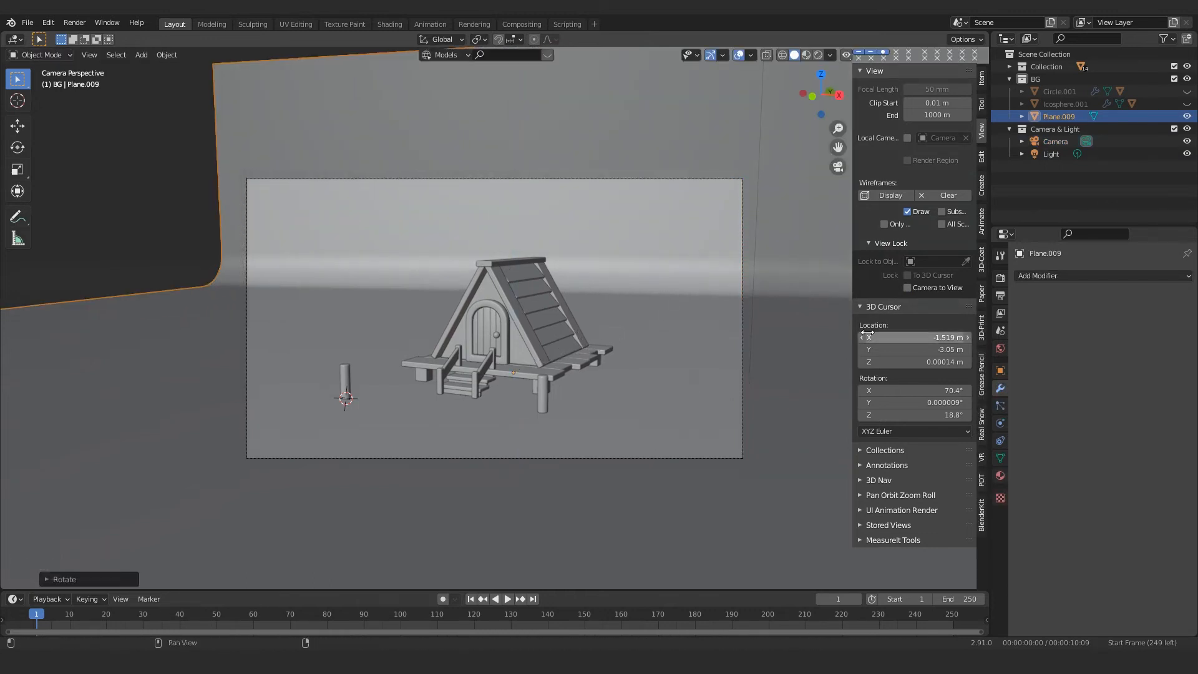
Step: Unhide both trees' foliage and move the cone tree along the ground to the right foreground of the cabin
key(n)
drag(1188, 91, 1186, 106)
click(552, 372)
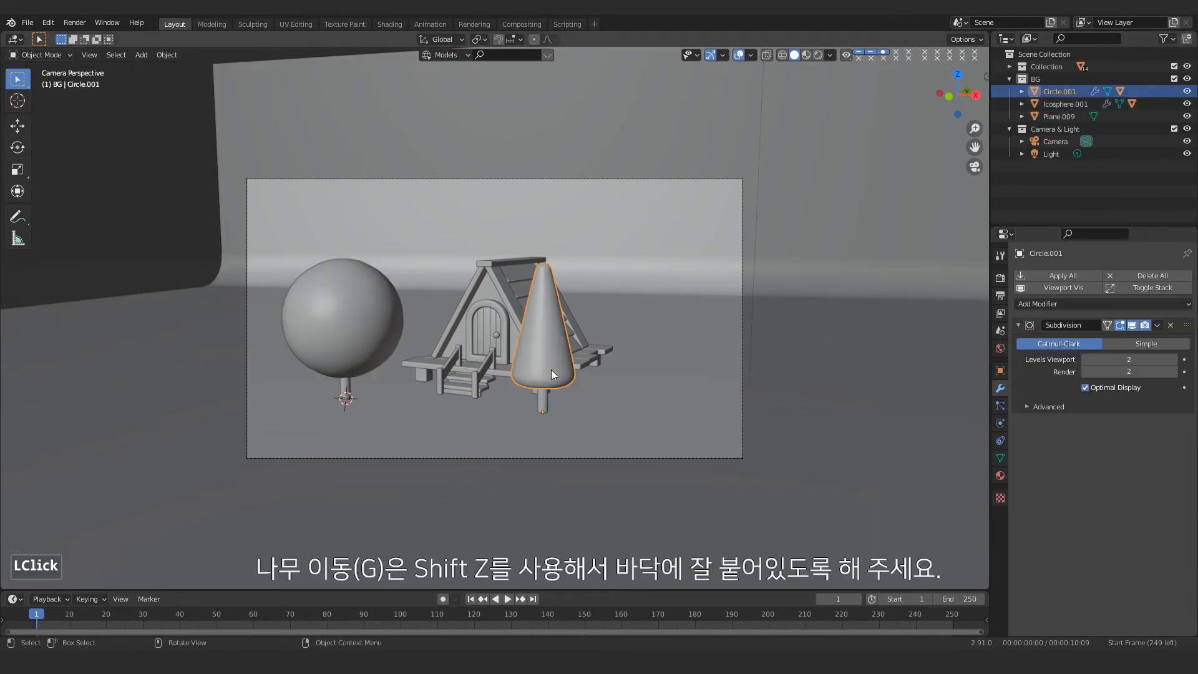
key(g)
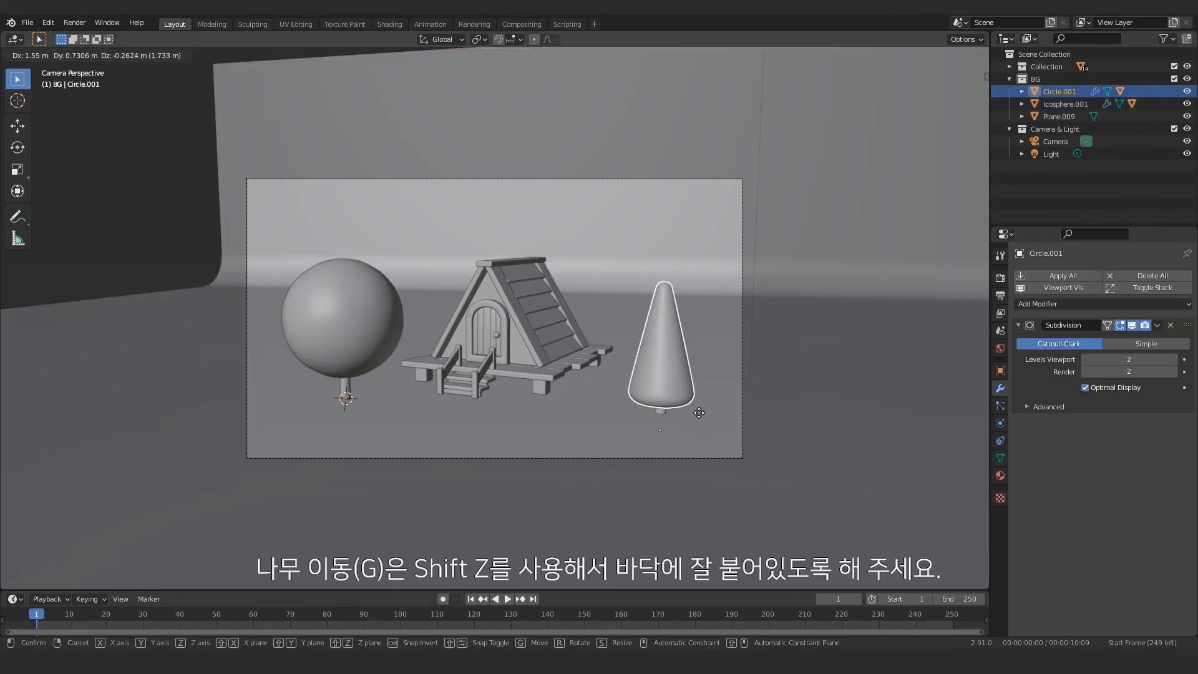
key(shift+z)
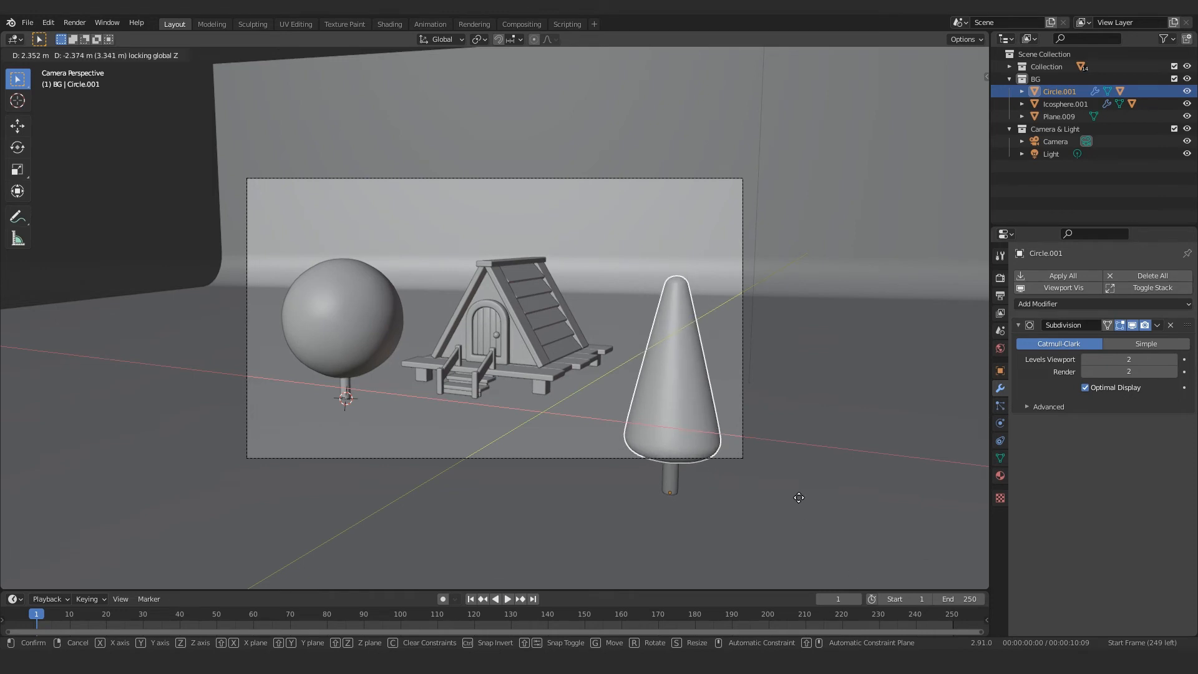
click(793, 372)
Step: Scale the cone tree down and shift it along the ground into the lower right corner of the camera frame
key(s)
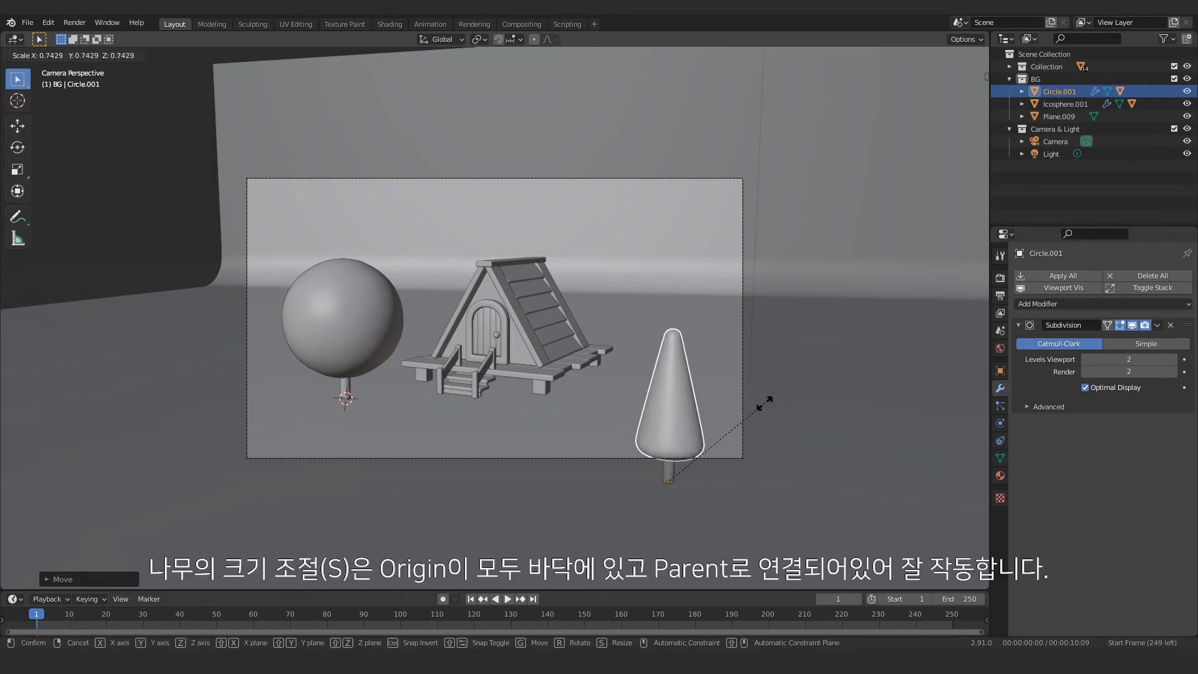
click(763, 418)
key(g)
key(shift+z)
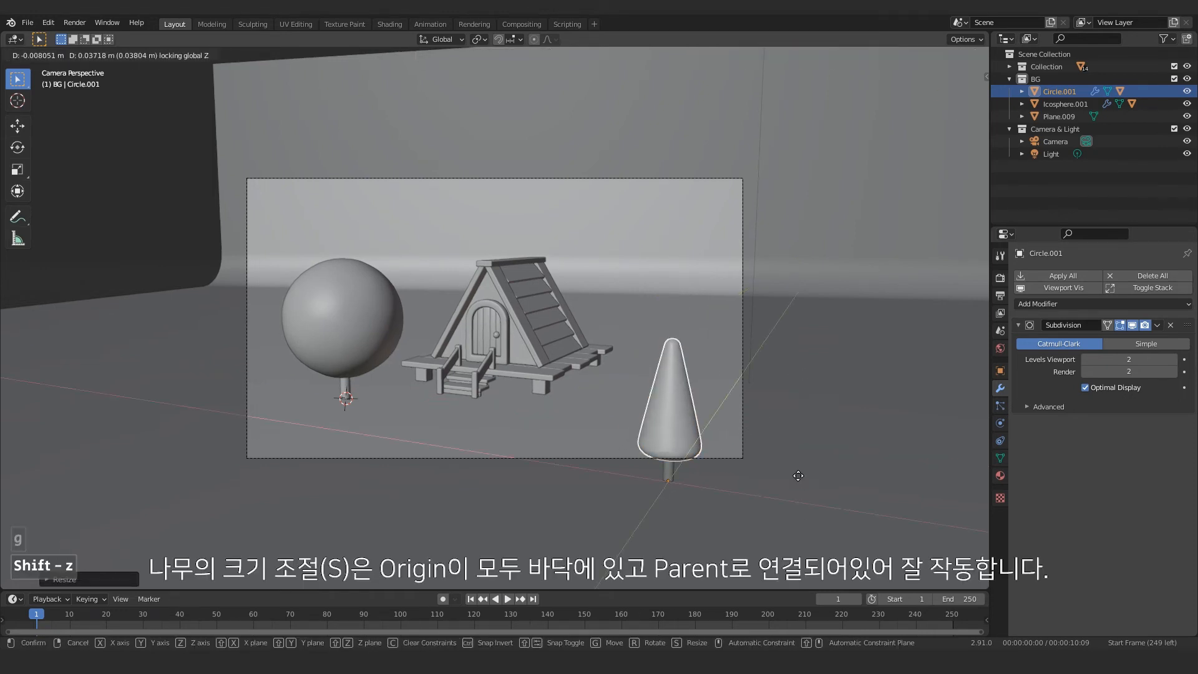
click(773, 404)
Step: Move the round tree along the ground to the left foreground of the camera frame and scale it down
click(355, 382)
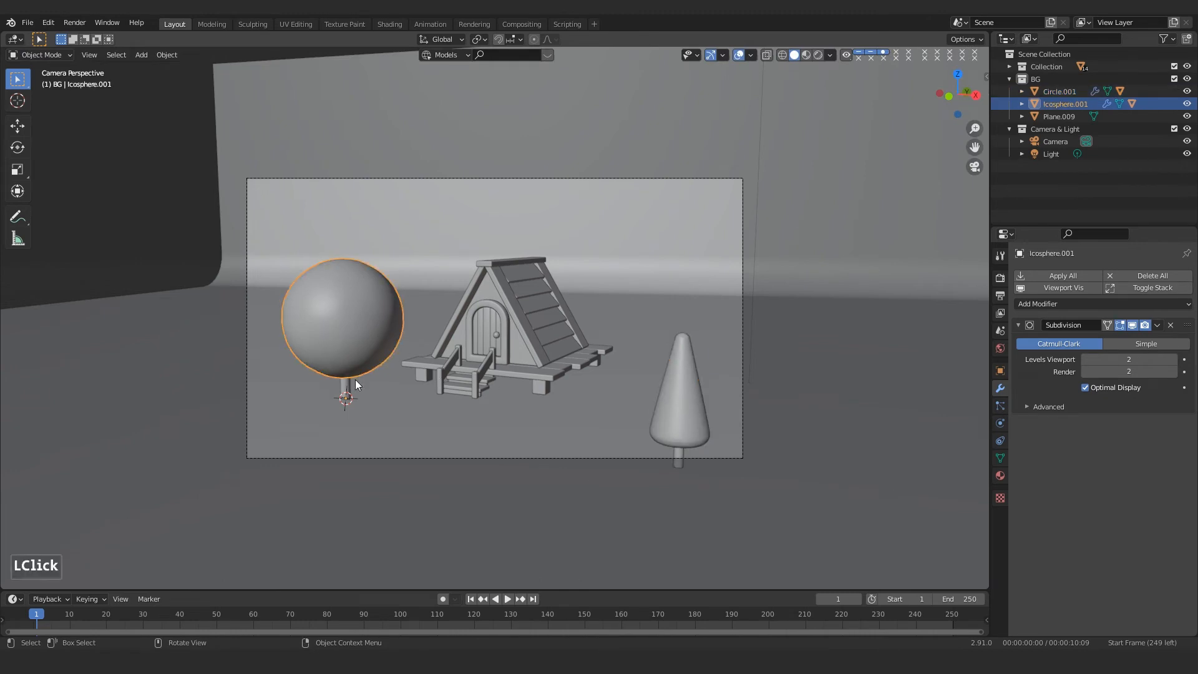
key(g)
key(shift+z)
click(435, 355)
key(s)
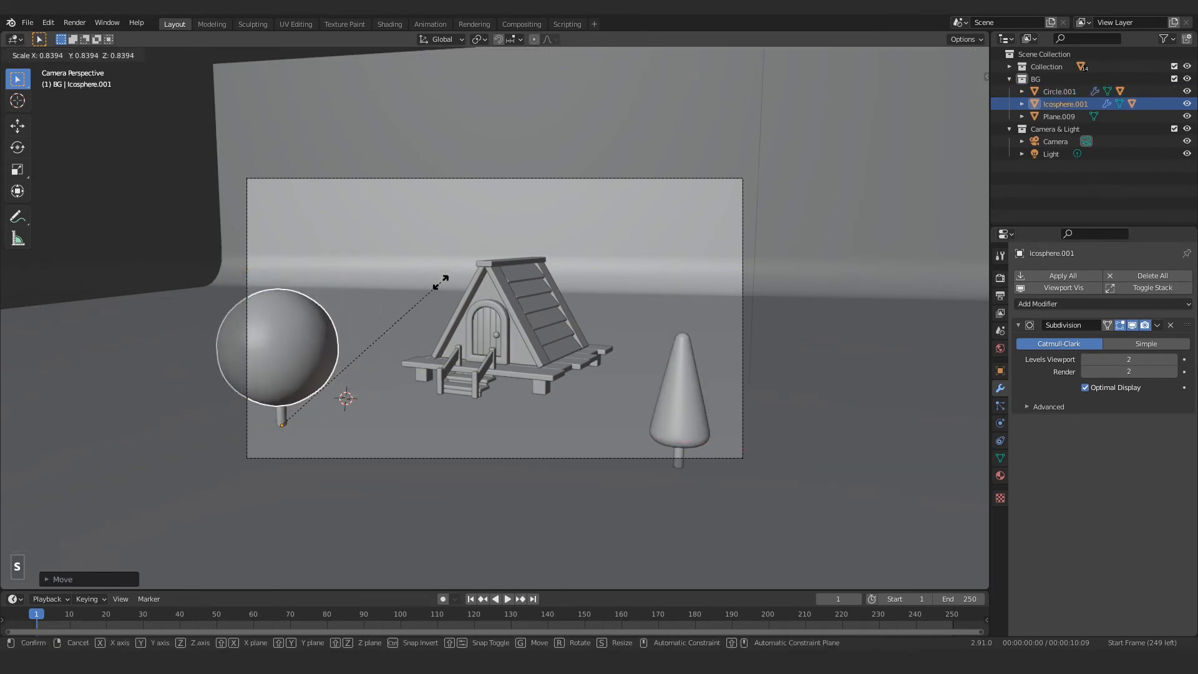
click(402, 351)
key(g)
key(shift+z)
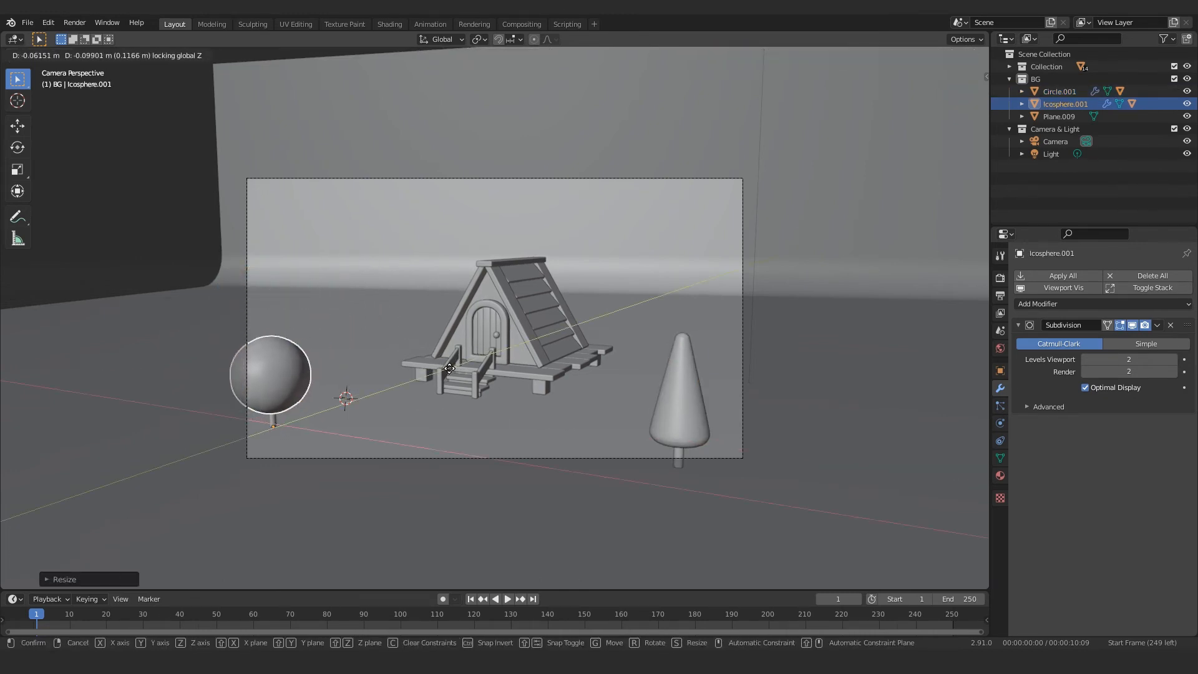
click(394, 352)
Step: Make a linked duplicate of the cone tree with its trunk, scale it down and place it in front of the deck
click(680, 445)
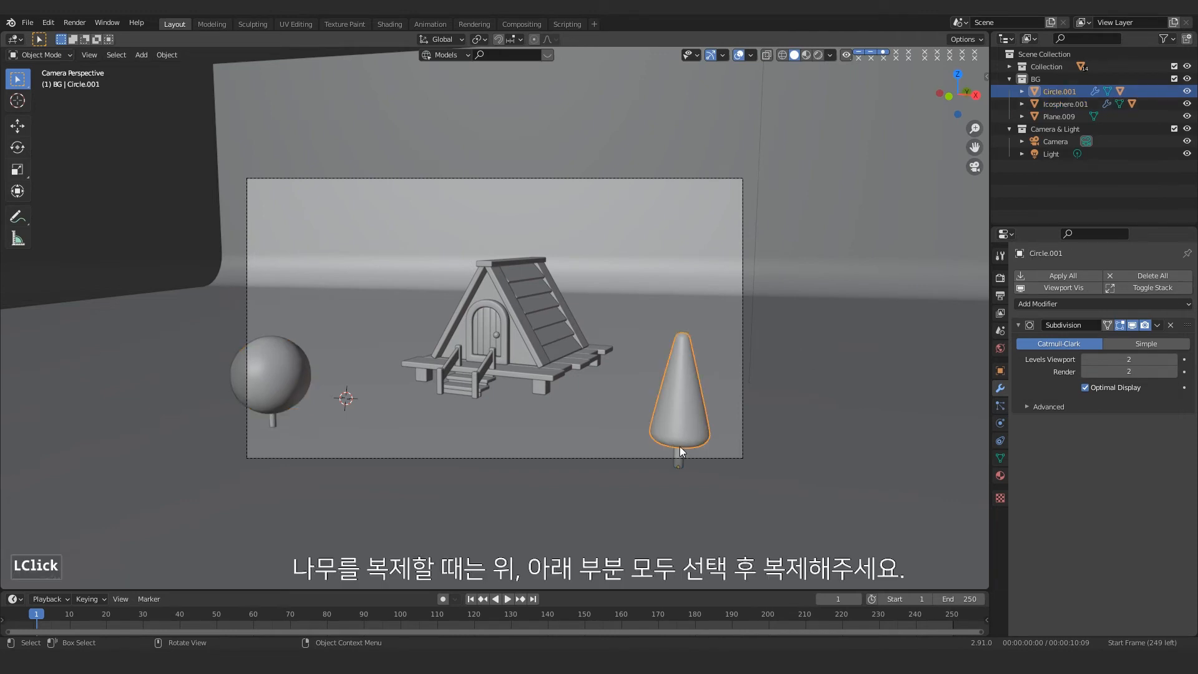
key(alt+d)
click(577, 303)
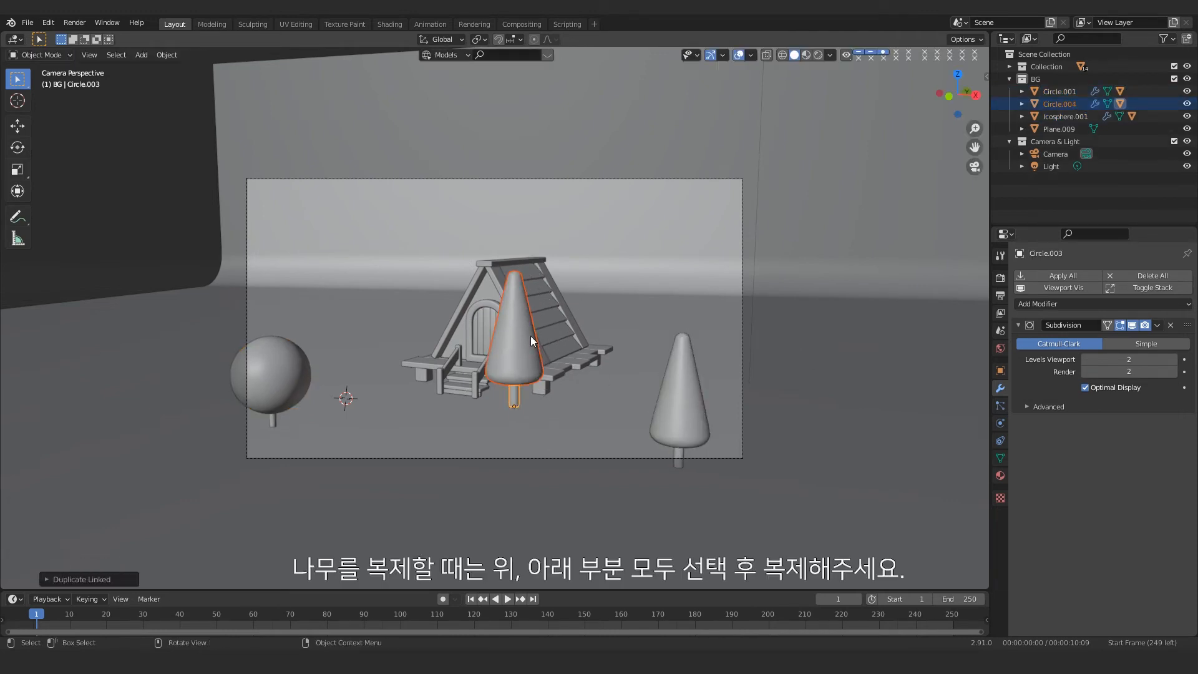
key(s)
click(551, 364)
key(g)
key(shift+z)
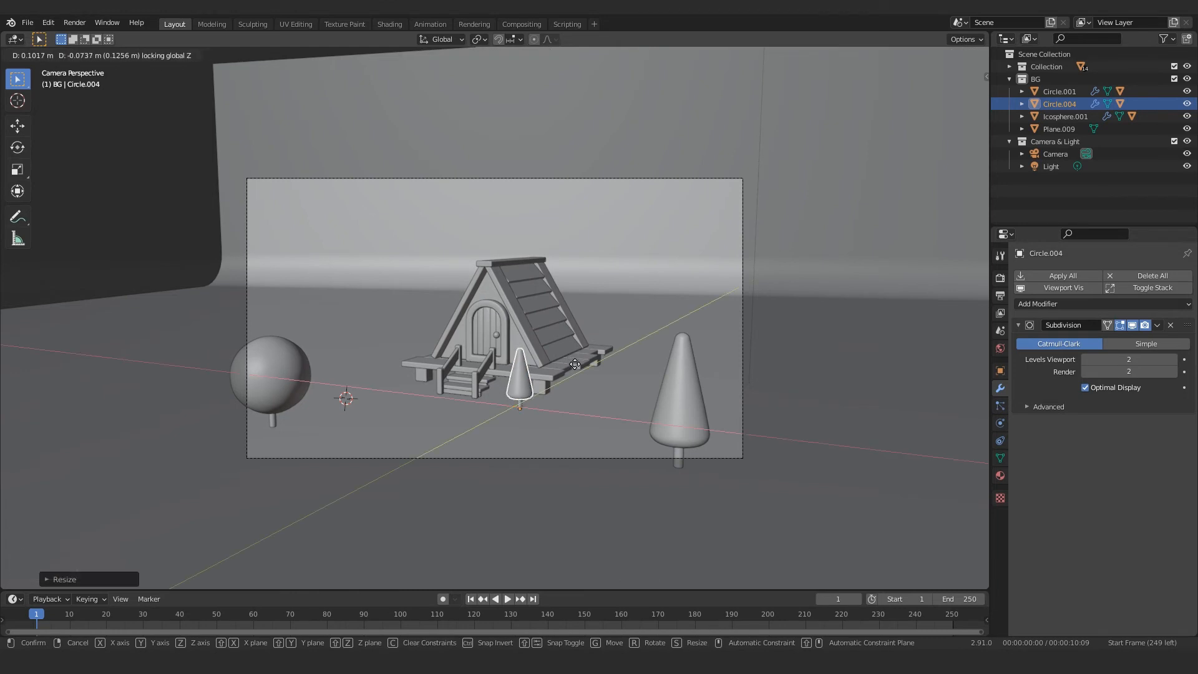
click(573, 364)
Step: Place two linked duplicates of the cone tree on the ground, one beside the deck's right side and one behind the cabin's left side
click(703, 441)
key(alt+d)
key(shift+z)
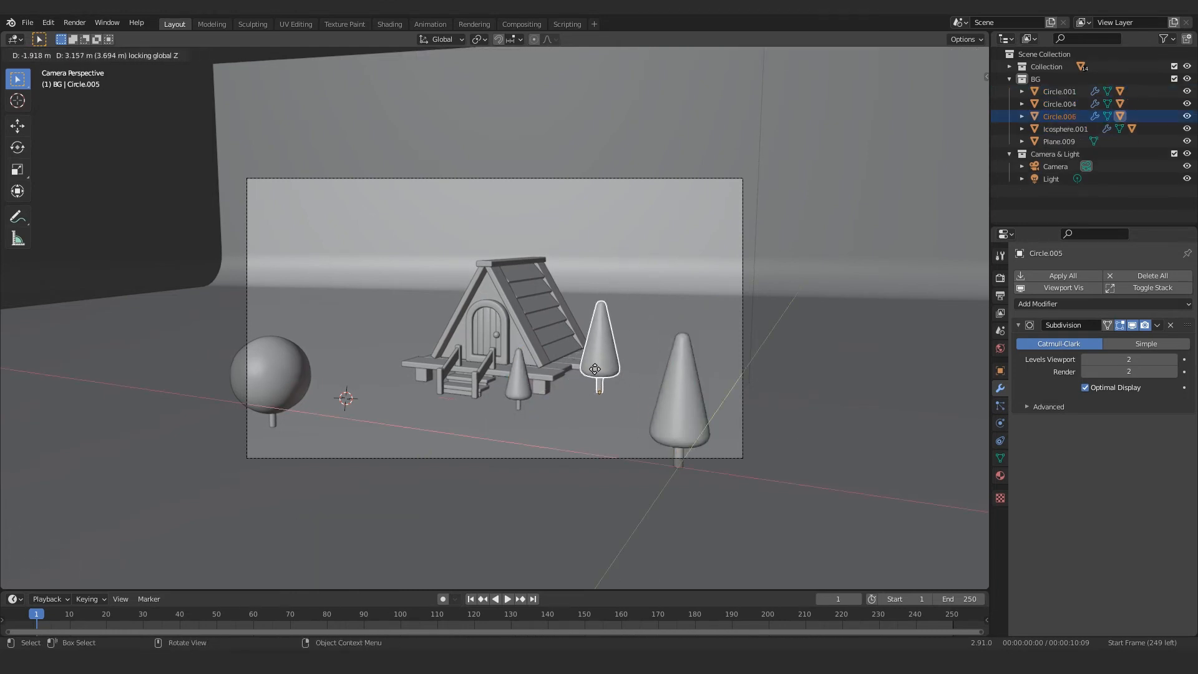
click(595, 369)
key(alt+d)
key(shift+z)
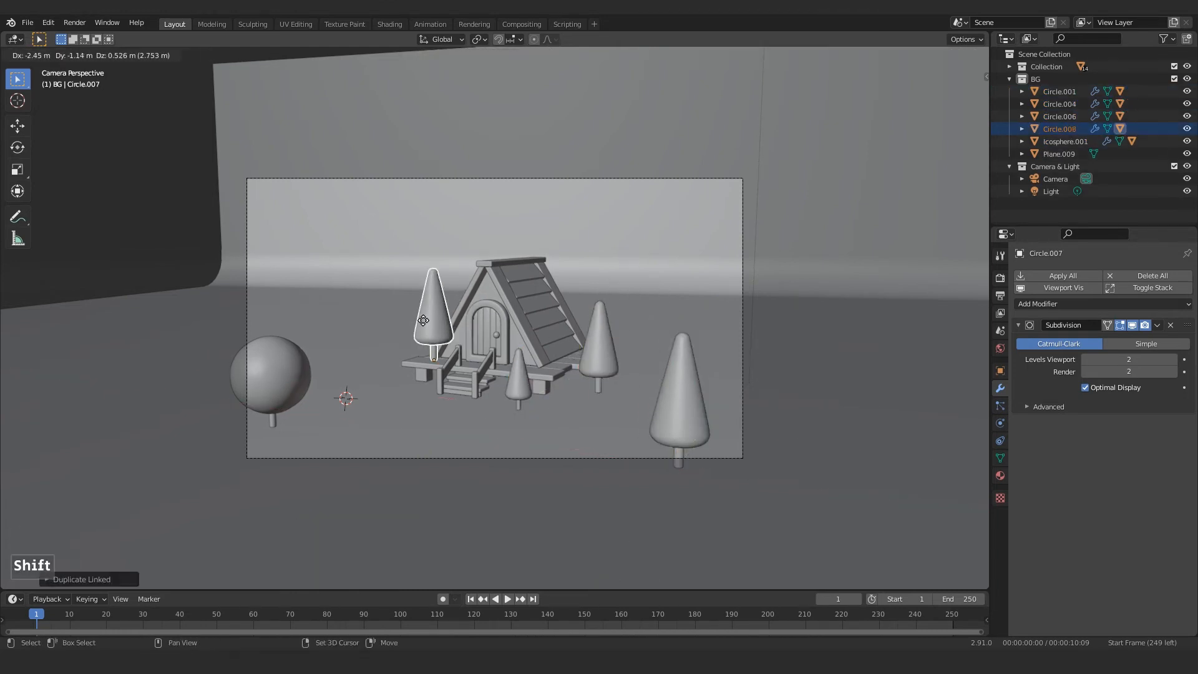
click(427, 304)
Step: Place two more linked cone tree duplicates, one behind the cabin's right side and an enlarged one at the far left
key(alt+d)
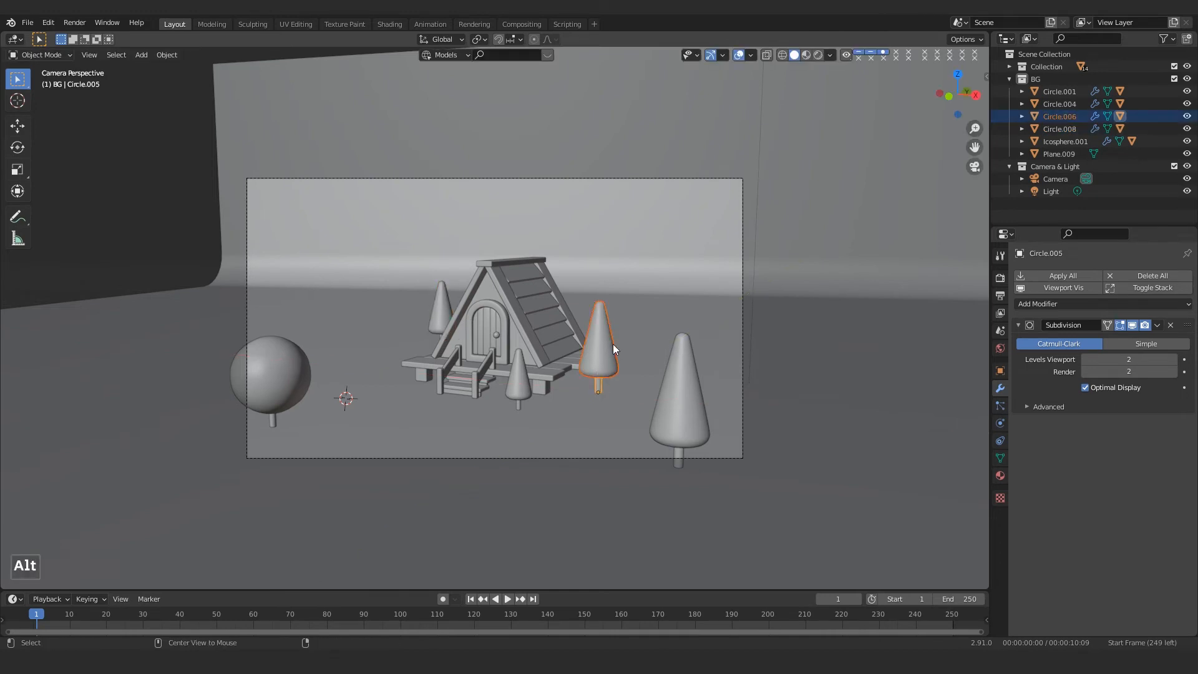
key(shift+z)
click(627, 286)
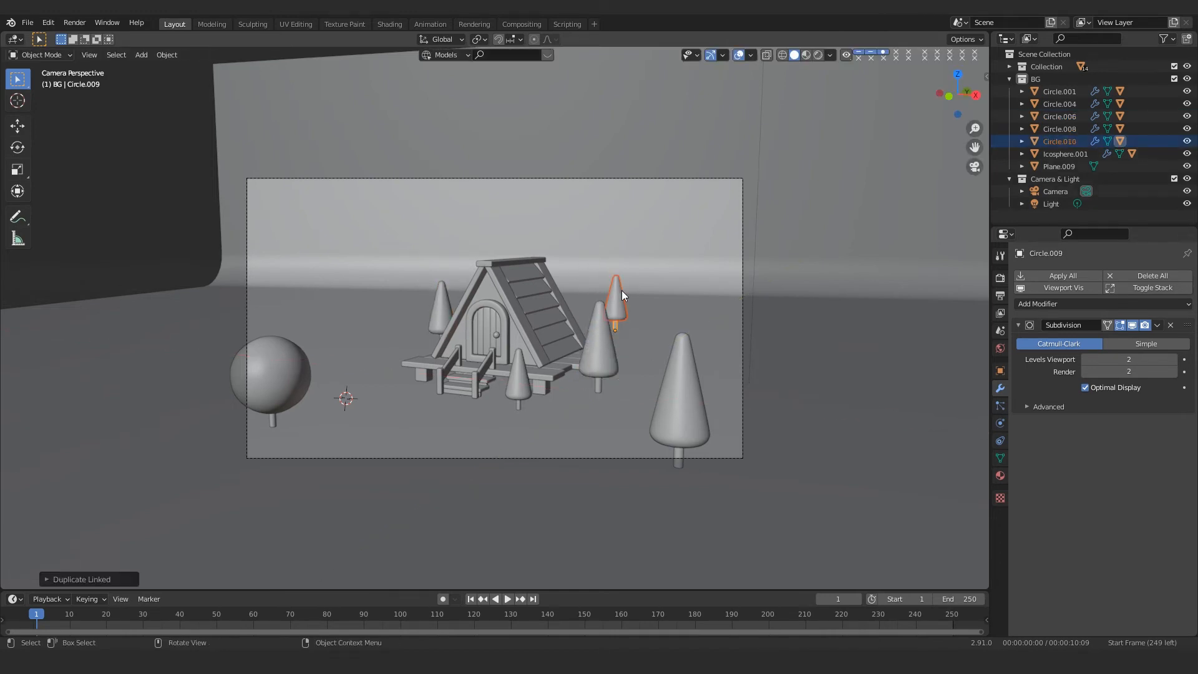
key(alt+d)
key(shift+z)
click(331, 275)
key(s)
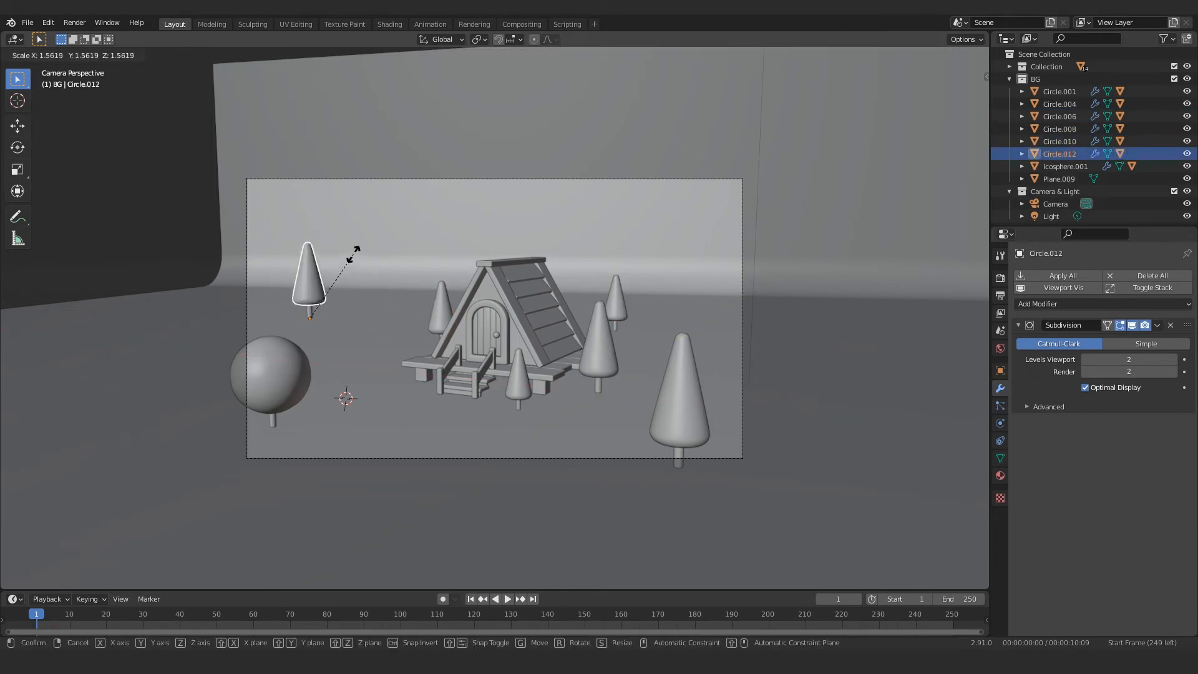
click(353, 254)
Step: Make a linked duplicate of the round tree with its trunk and shrink it to a small bush left of the steps
shift+click(289, 380)
key(alt+d)
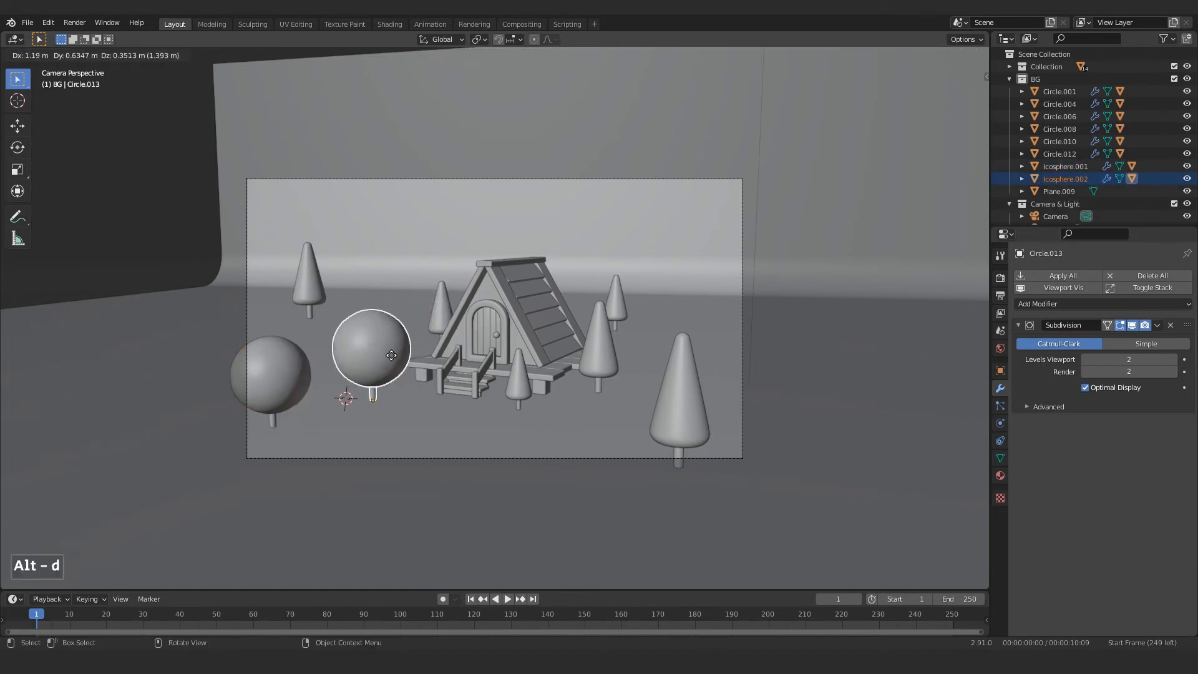
click(436, 351)
key(s)
click(429, 374)
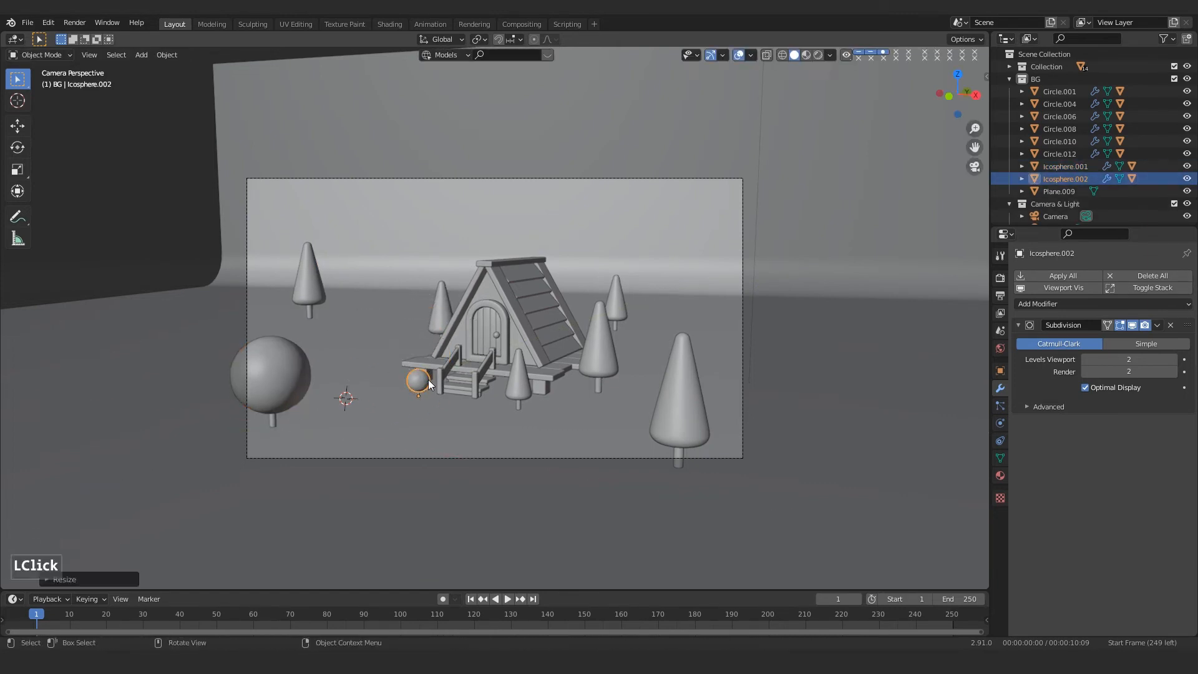
Step: Place another linked duplicate of the round tree on the ground just right of the steps, scaled down to a small bush
shift+click(294, 380)
key(alt+d)
key(shift+z)
click(507, 368)
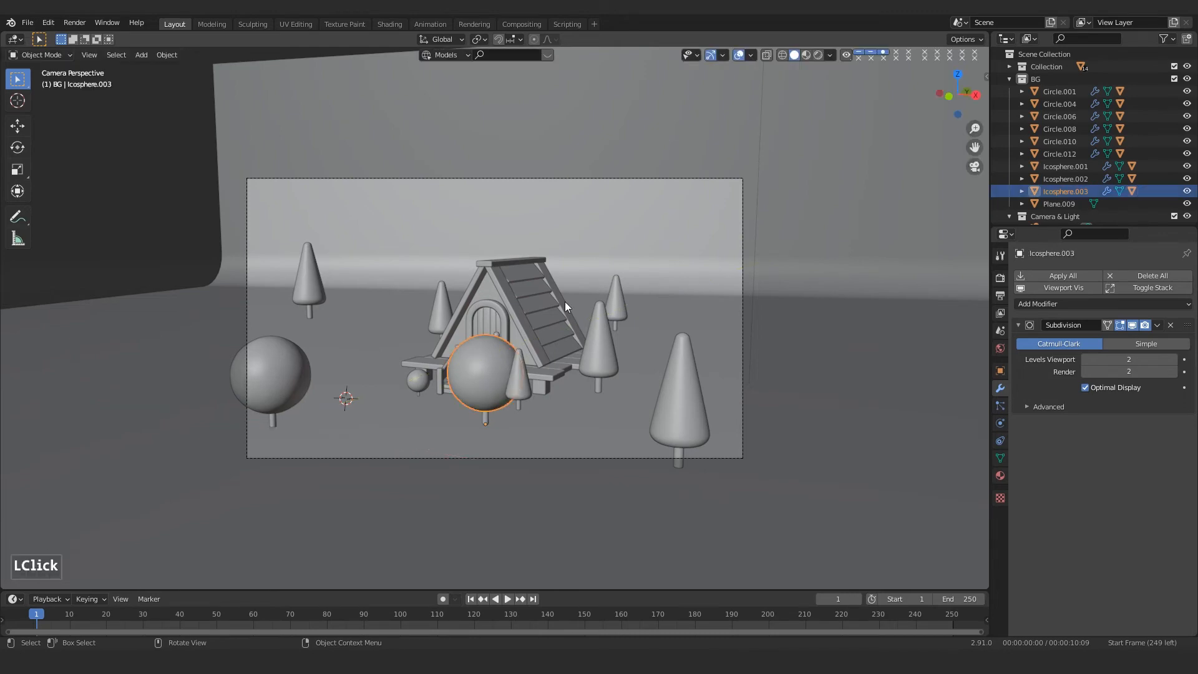
key(s)
key(shift+z)
click(527, 403)
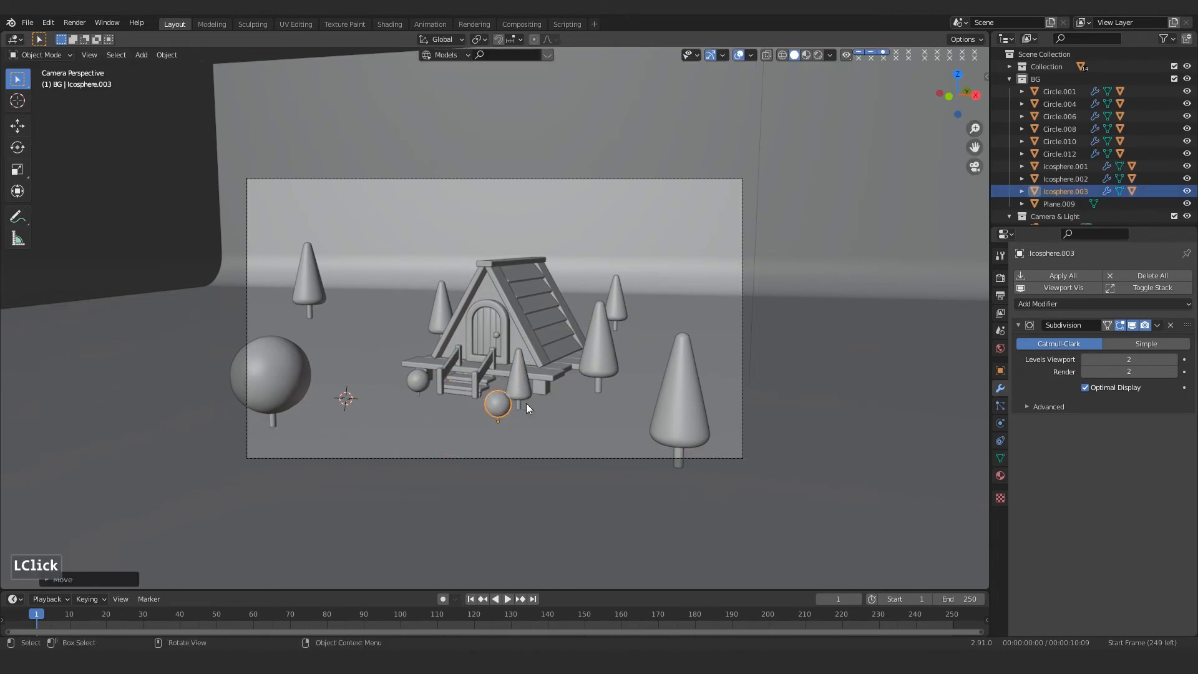
Step: Delete the small cone tree in front of the deck
middle_drag(762, 369, 678, 357)
click(579, 356)
key(Delete)
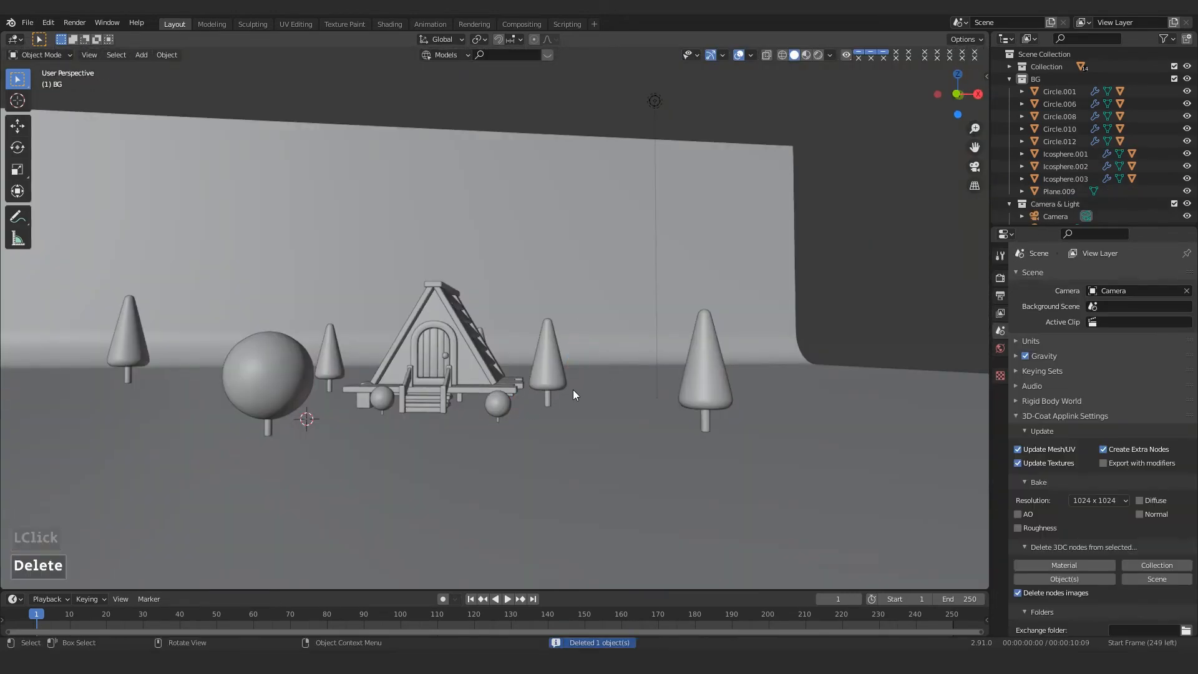
Step: Place a smaller linked duplicate of the cone tree beside the deck in front of the cabin, checking its position through the camera
click(550, 377)
shift+click(547, 399)
middle_drag(552, 393, 575, 443)
key(alt+d)
key(shift+z)
click(520, 400)
key(KP_0)
key(g)
key(shift+z)
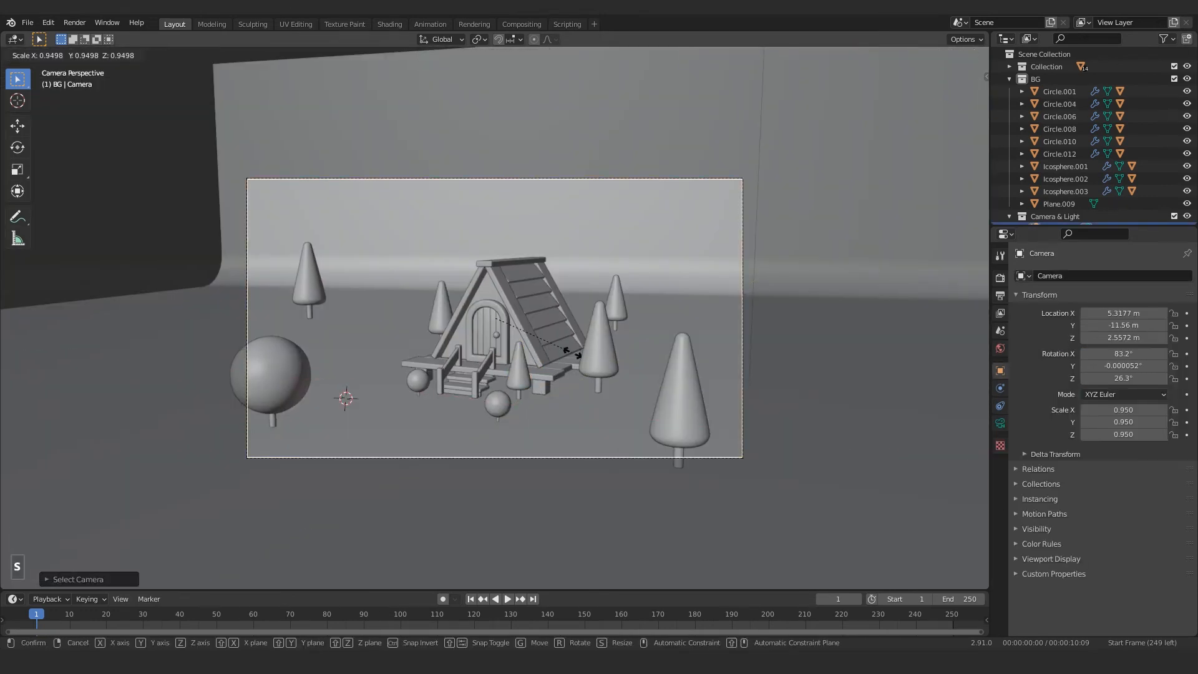
click(598, 336)
Step: Duplicate the round tree with its trunk to the deck's front right corner and scale it down to a small bush
click(503, 413)
shift+click(289, 372)
key(shift+d)
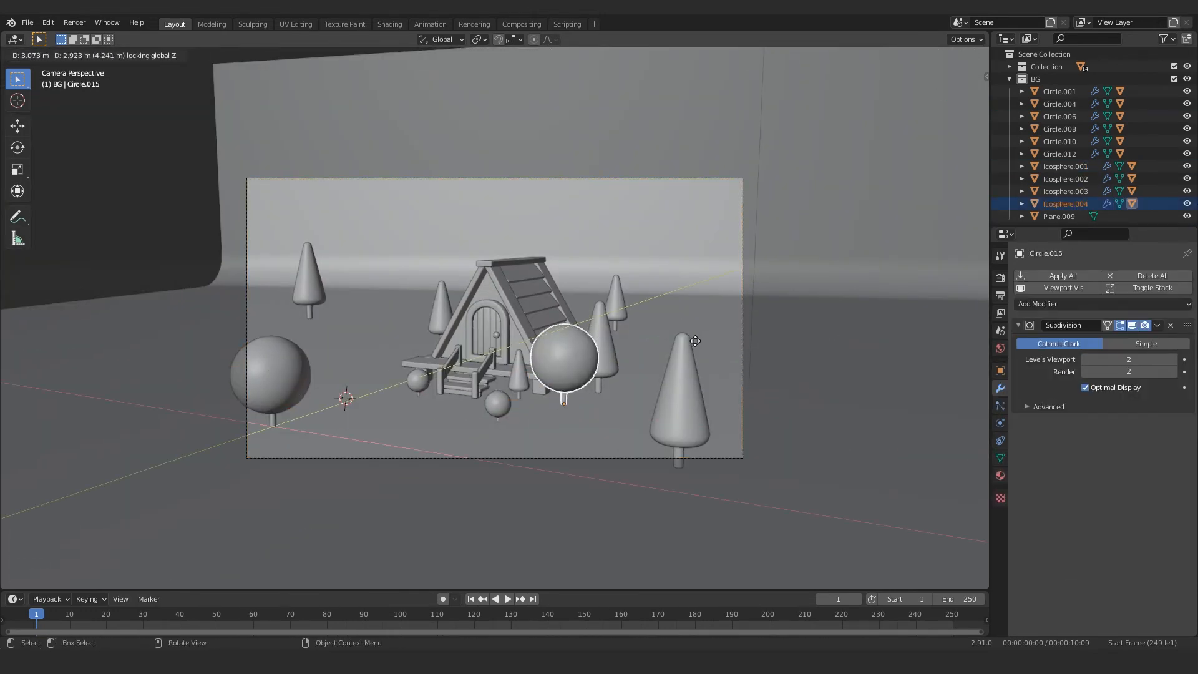
key(s)
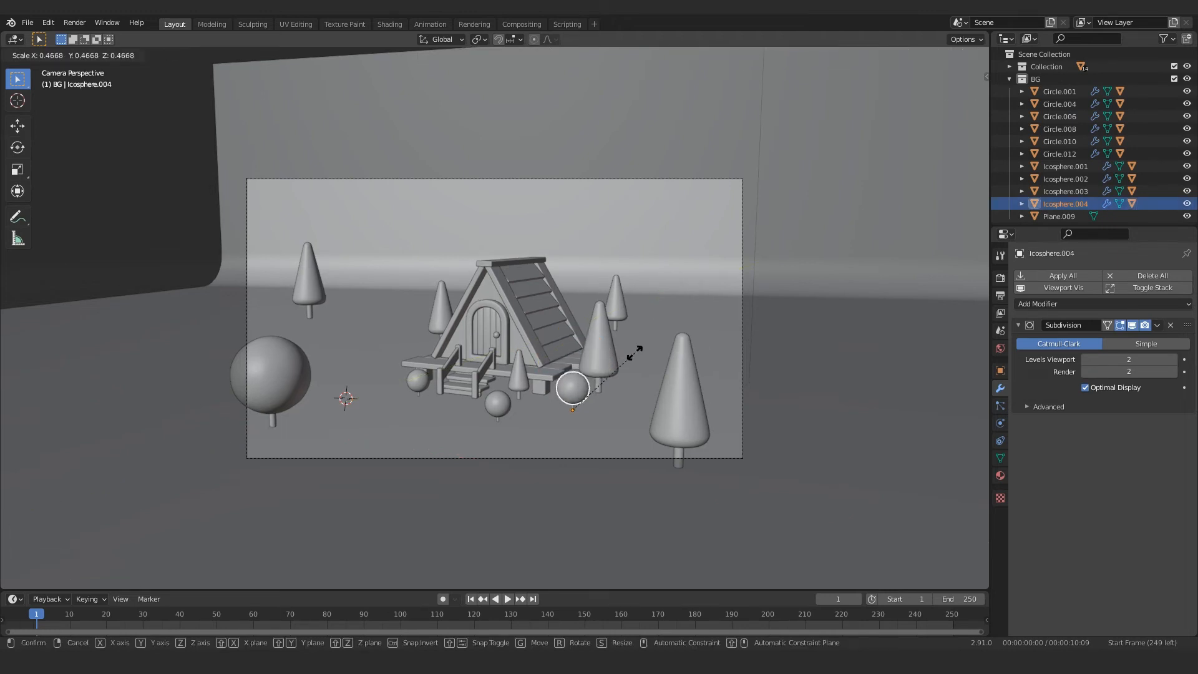
click(635, 354)
Step: Place a linked duplicate of the large round tree with its trunk behind the cabin's left side, scaled down
shift+click(268, 419)
key(alt+d)
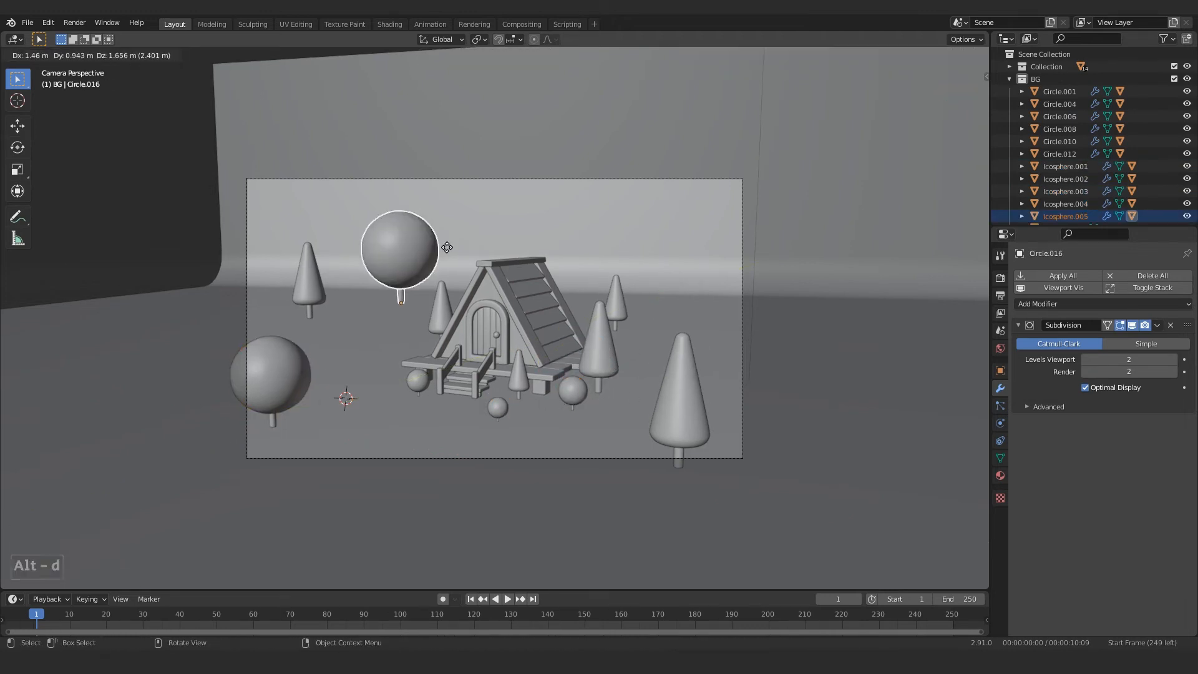
key(s)
click(402, 294)
key(g)
key(shift+z)
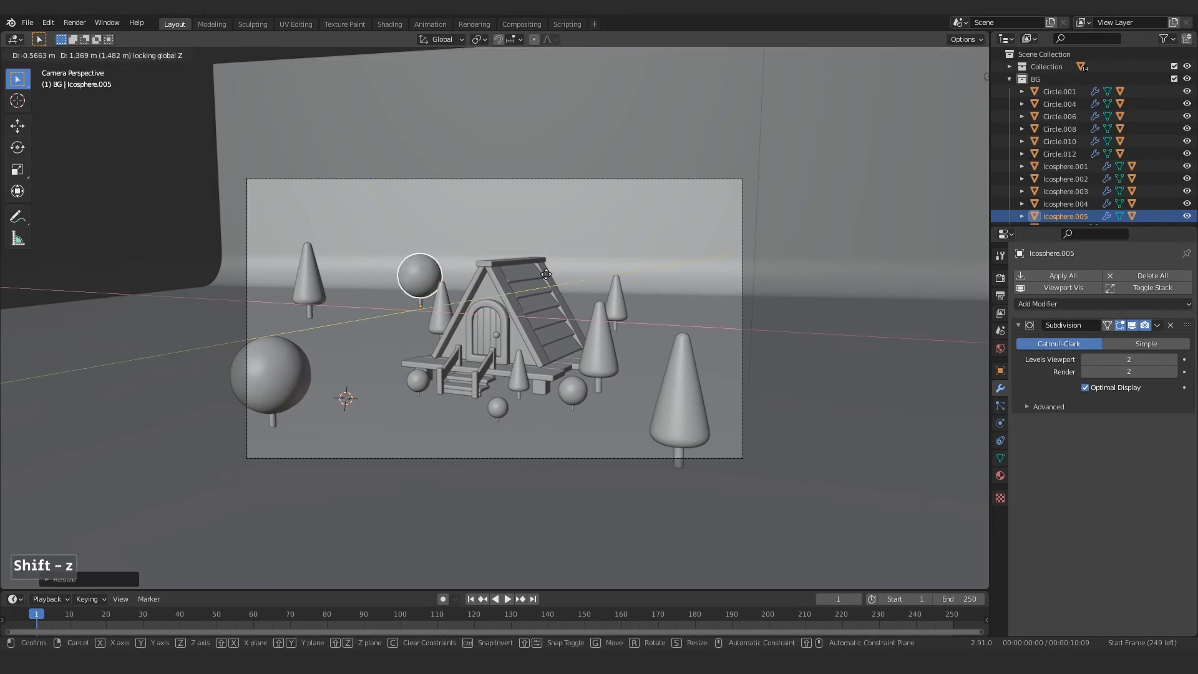
click(545, 281)
key(alt+d)
key(shift+z)
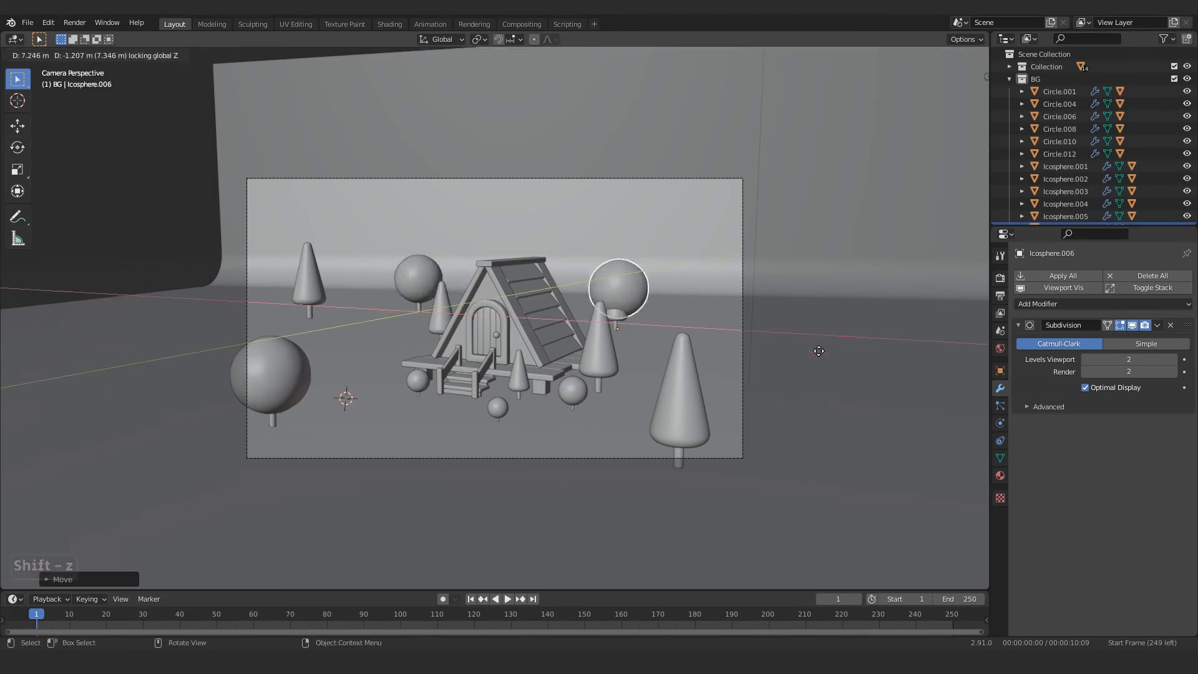
right_click(692, 318)
key(ctrl+z)
Step: Place a linked duplicate of the large round tree on the far ground to the cabin's right and scale it up slightly
click(279, 375)
shift+click(273, 421)
key(alt+d)
key(shift+z)
click(696, 248)
click(667, 276)
key(s)
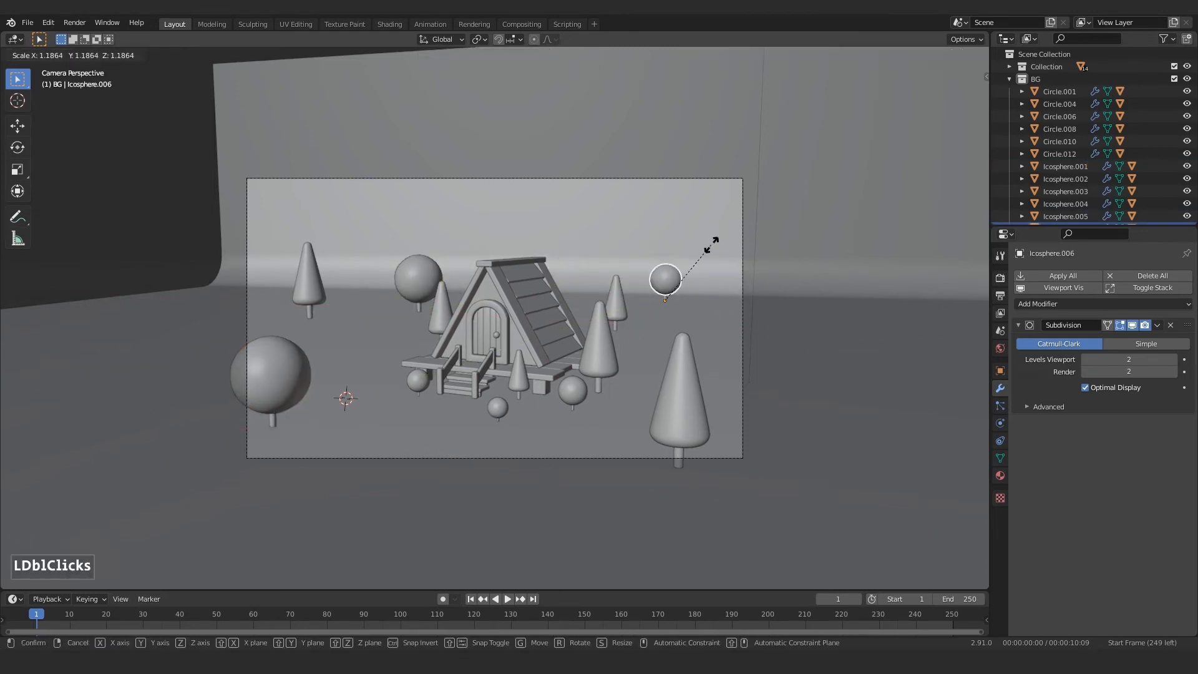
click(718, 238)
Step: Place another linked duplicate of the large round tree just behind the cabin's right roof slope and adjust its scale
click(276, 381)
shift+click(272, 422)
key(alt+d)
key(shift+z)
click(653, 270)
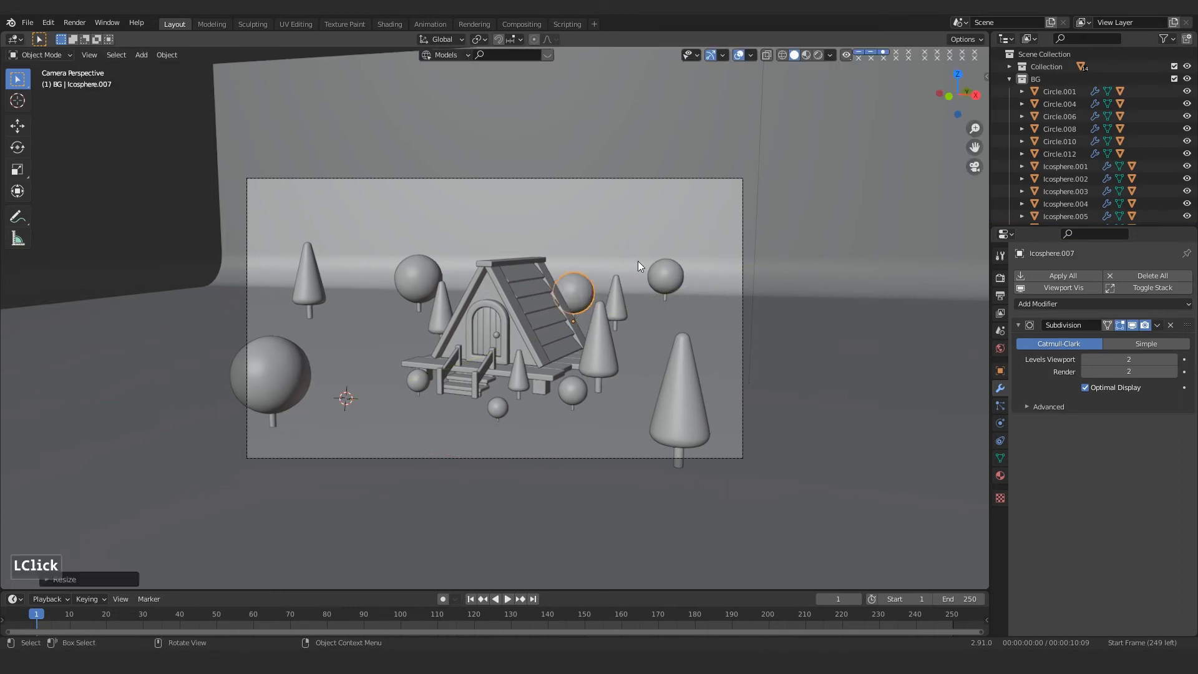
click(638, 260)
Step: Scale up the foliage of the cone tree at the back left of the scene
click(308, 268)
key(s)
click(362, 228)
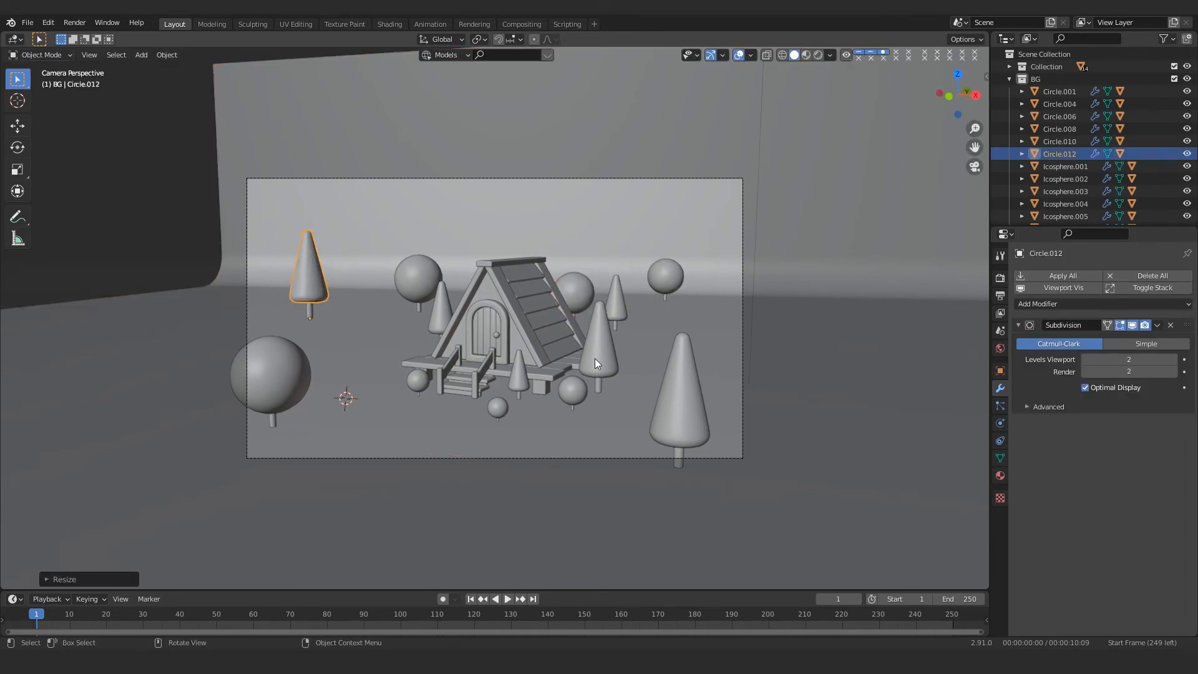
Step: Place a linked duplicate of the large front-right cone tree beside the big round tree at the front left, scaled down
click(682, 408)
shift+click(679, 458)
key(alt+d)
key(shift+z)
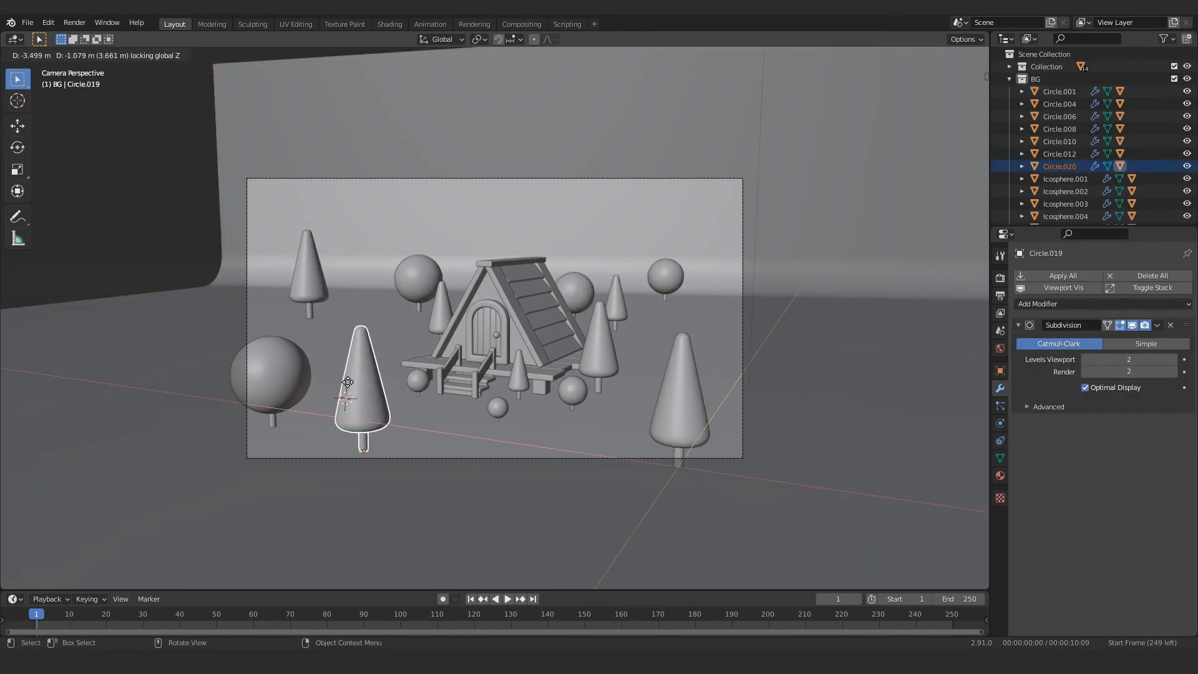
click(350, 382)
key(s)
click(409, 403)
key(g)
key(shift+z)
click(428, 407)
Step: Place another linked duplicate of the large cone tree behind the front-left one and scale it to about 0.6
click(680, 416)
shift+click(679, 456)
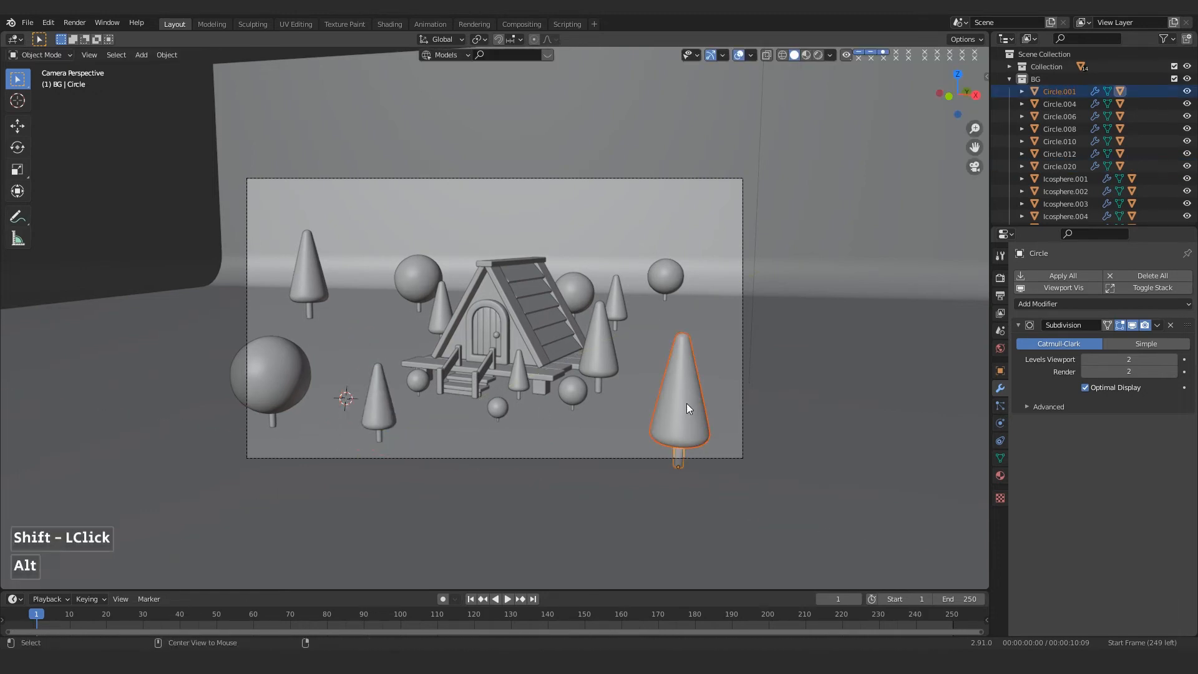
key(alt+d)
key(shift+z)
click(374, 321)
key(s)
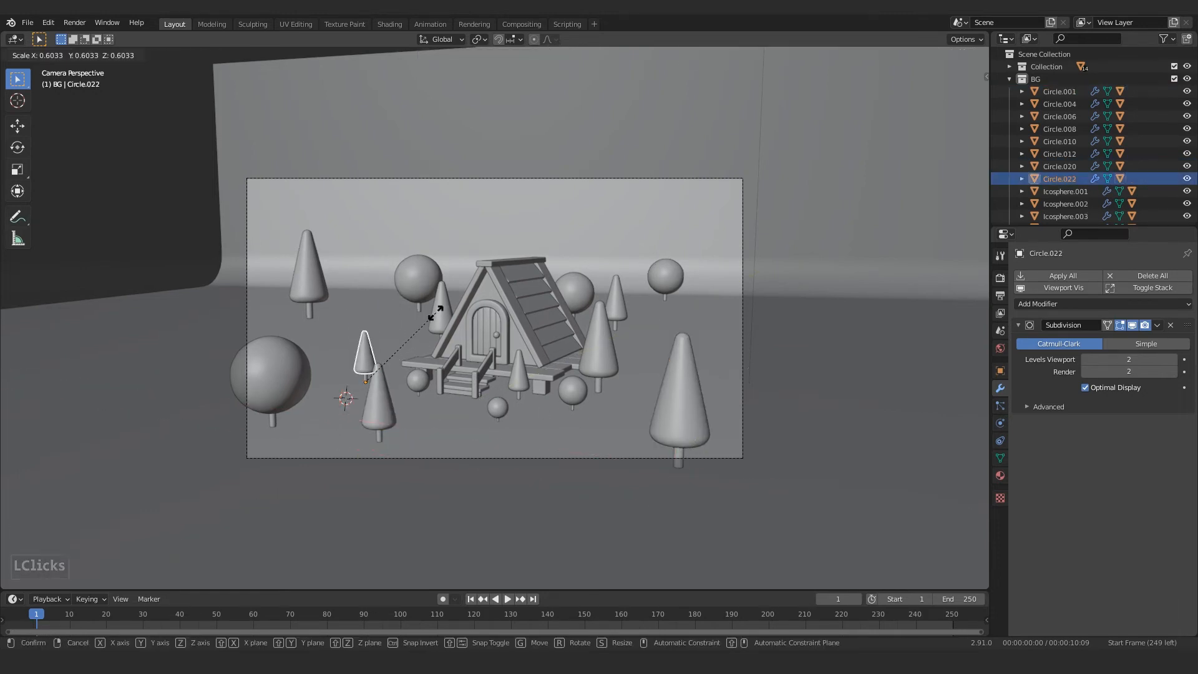
click(435, 312)
click(60, 231)
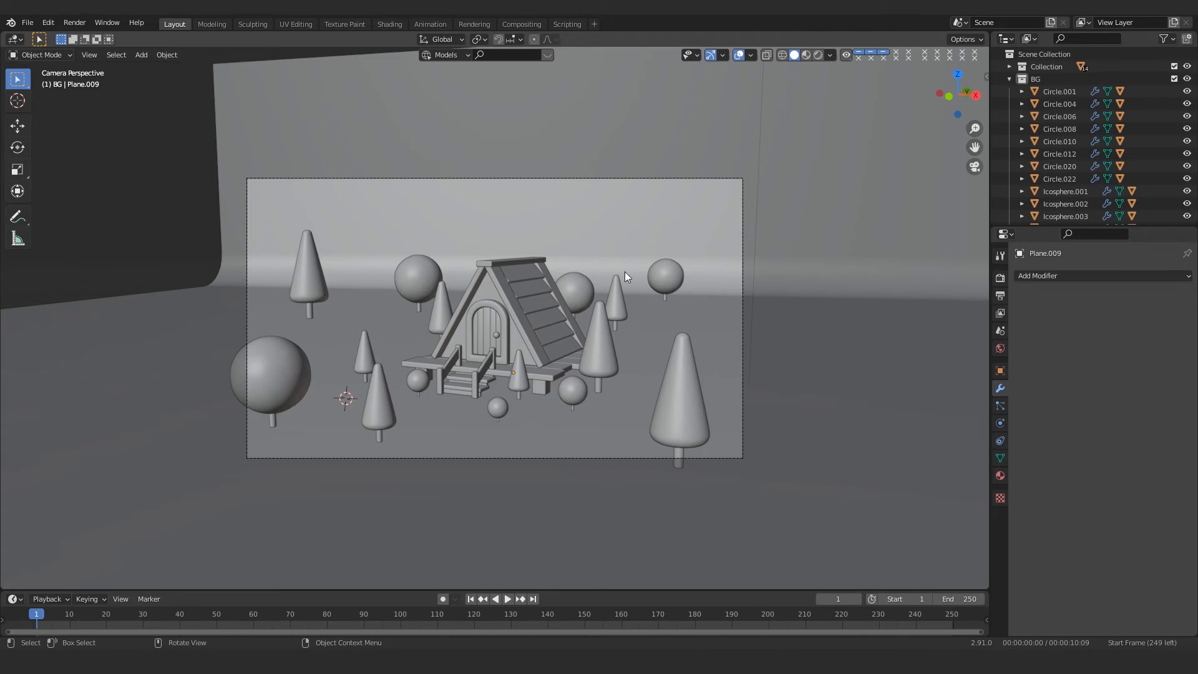
Step: Change the scene's point light to an Area light and collapse the BG collection in the outliner
click(761, 138)
middle_drag(610, 256, 613, 288)
scroll(571, 289, down, 6)
scroll(571, 289, up, 2)
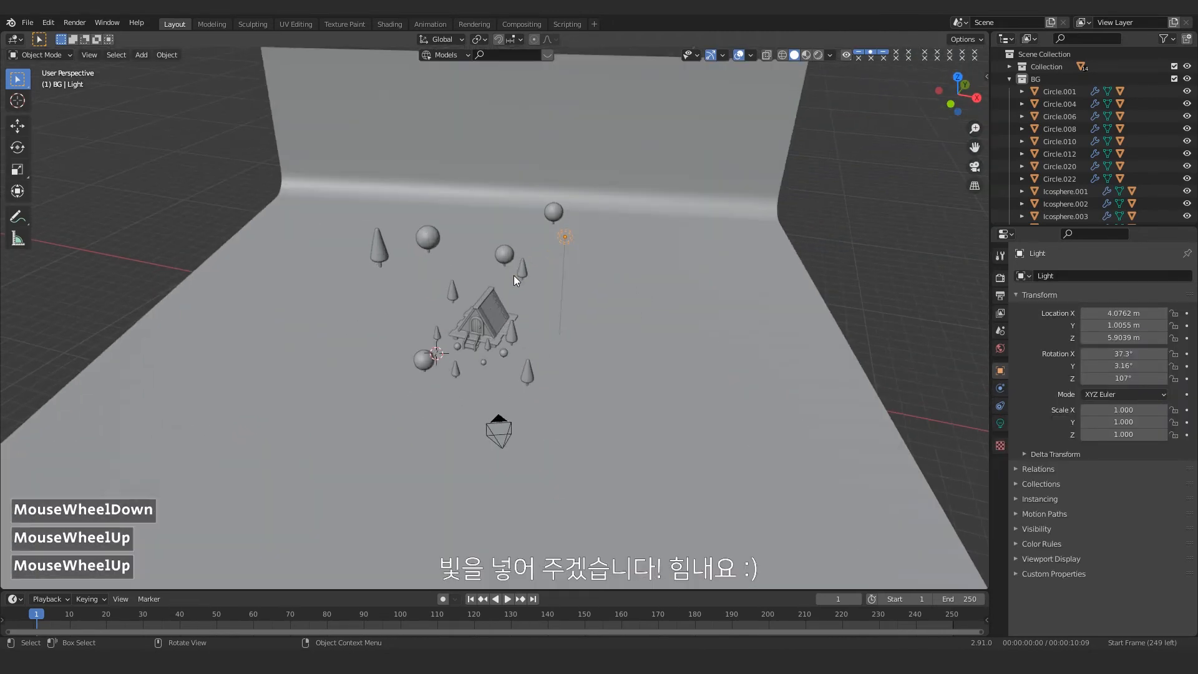
click(1000, 424)
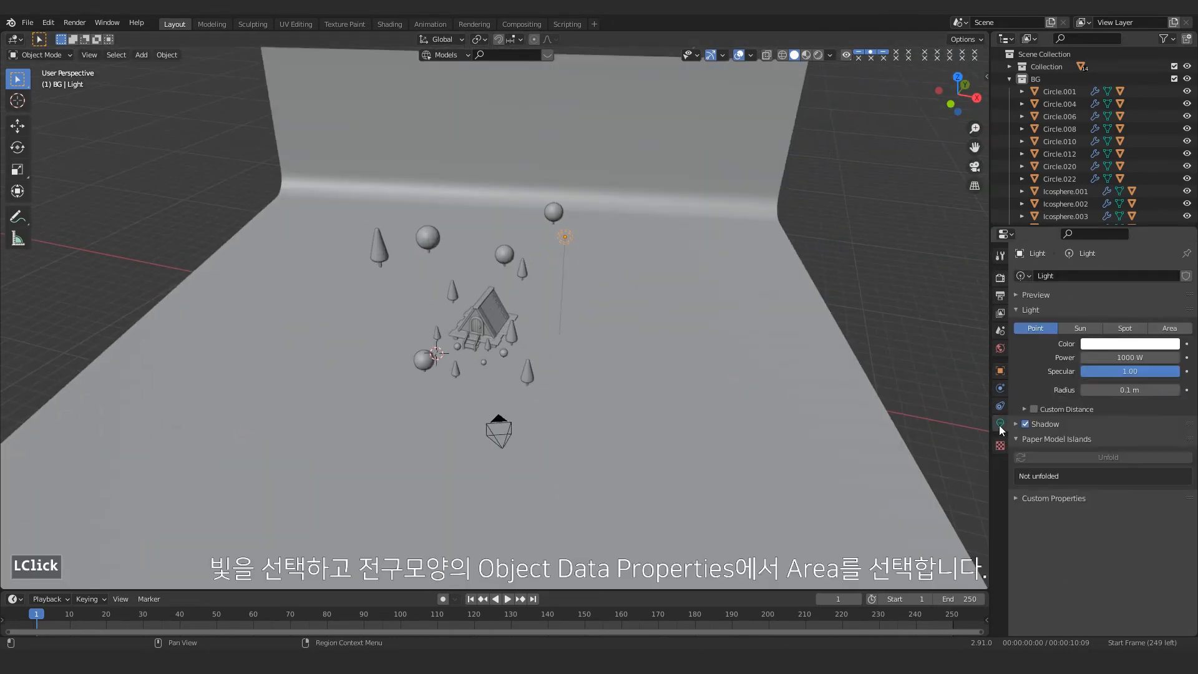
click(1170, 328)
click(1009, 79)
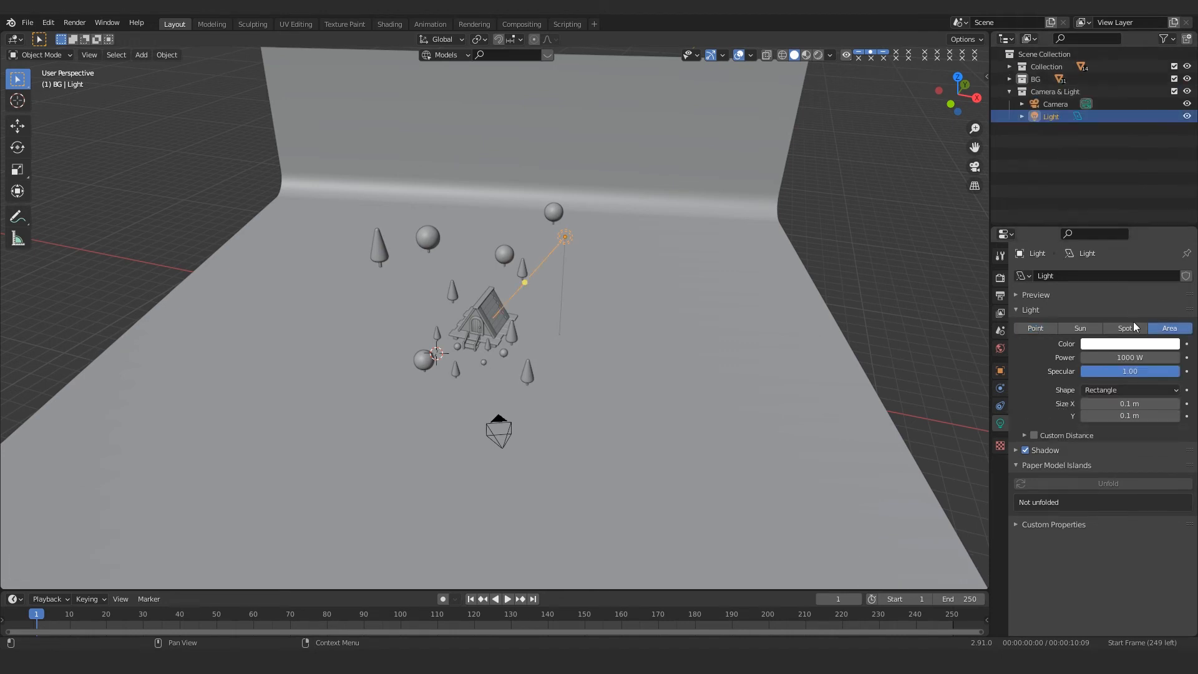
click(1130, 404)
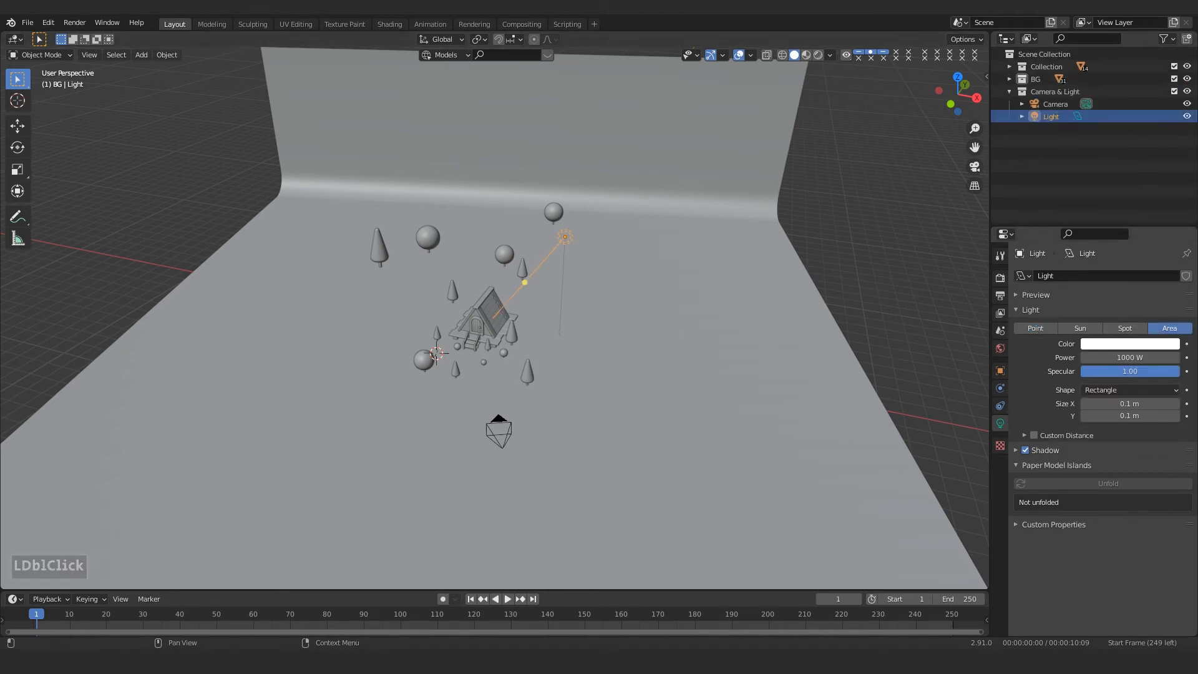
Step: Move the area light to the cabin's front left and rotate it to aim toward the cabin
middle_drag(575, 256, 543, 268)
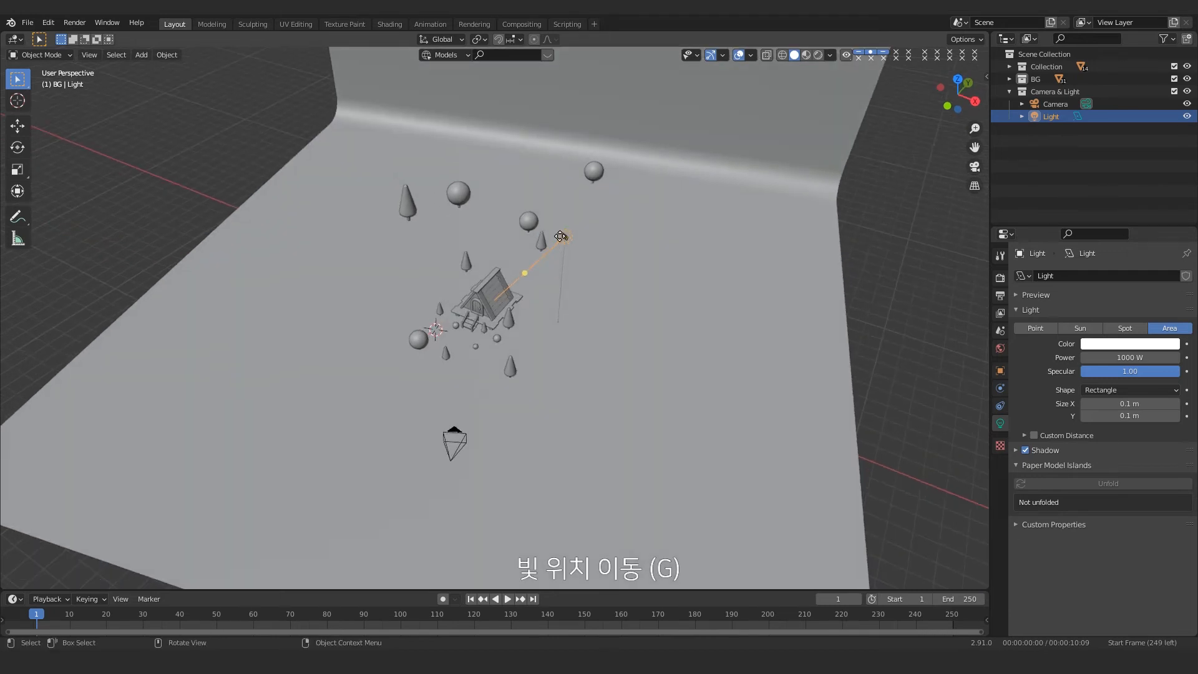
key(g)
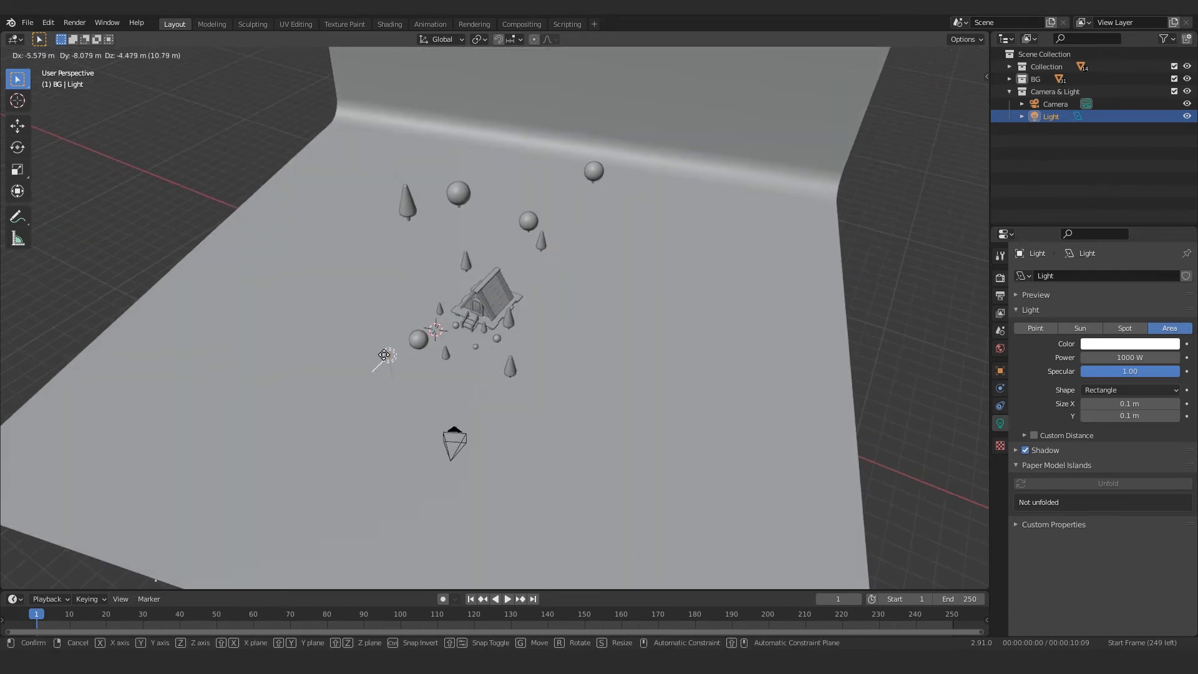
click(374, 356)
middle_drag(356, 362, 375, 338)
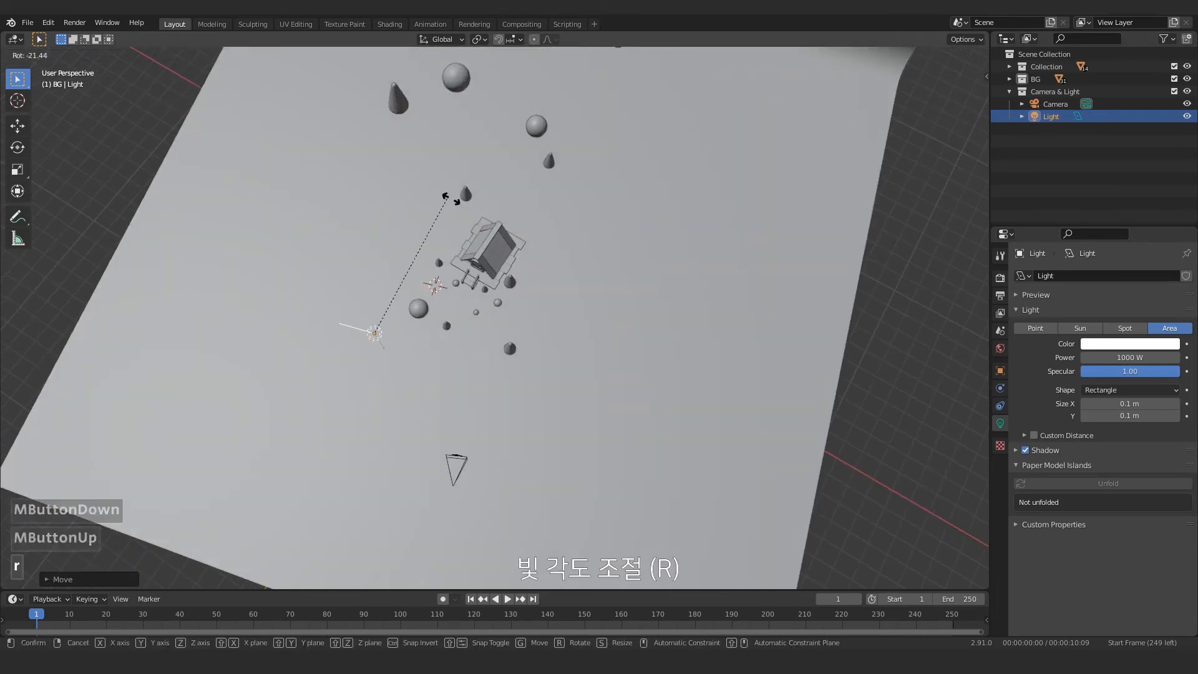
key(r)
click(406, 399)
middle_drag(415, 384, 435, 271)
scroll(468, 406, up, 2)
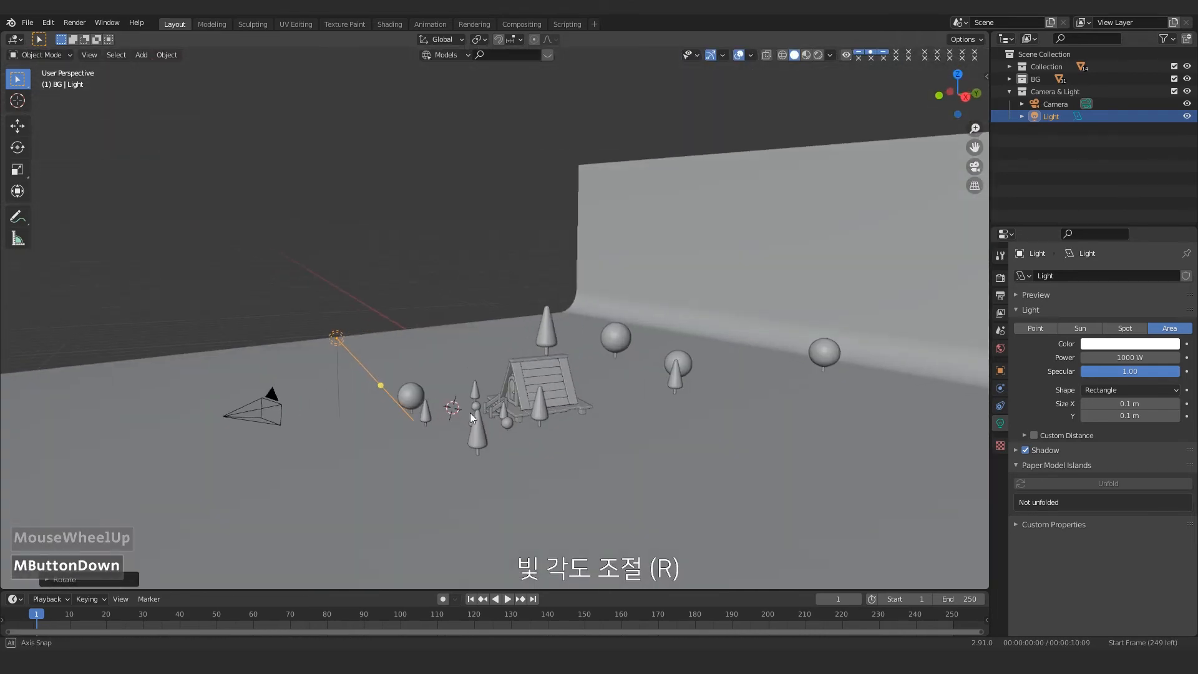
middle_drag(470, 414, 487, 448)
key(g)
click(693, 397)
middle_drag(694, 398, 706, 386)
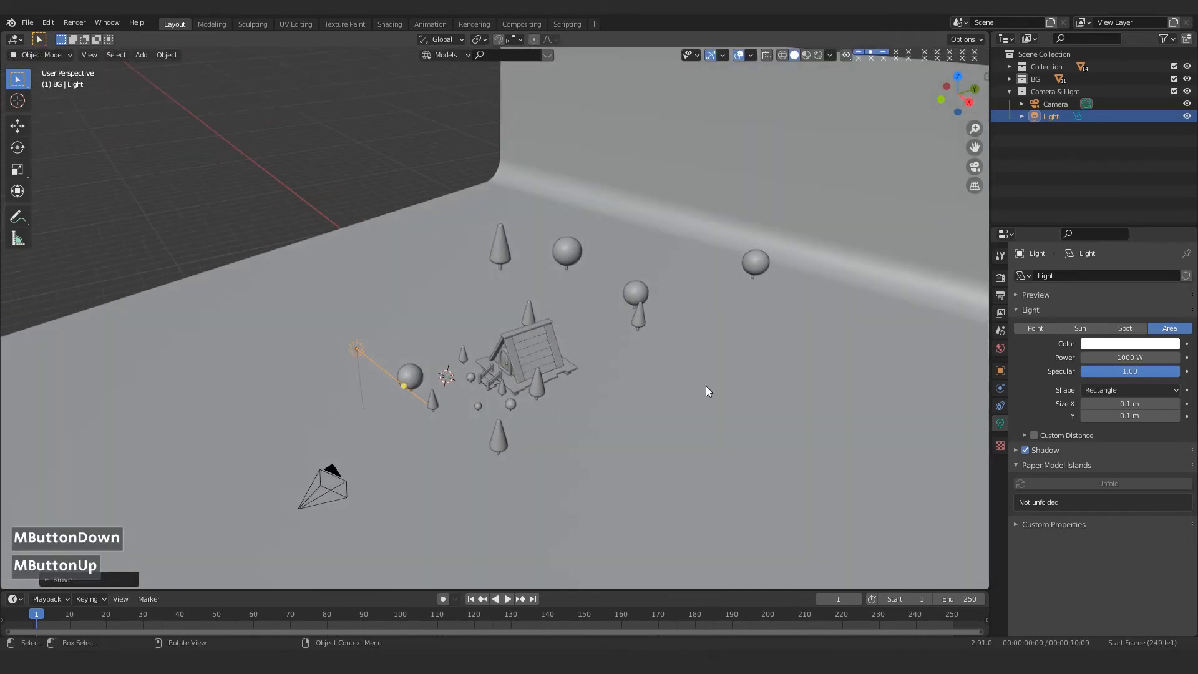
Step: Enlarge the area light to about 0.408 by 0.88 m and fine-tune its rotation toward the cabin
scroll(459, 376, up, 3)
middle_drag(266, 376, 318, 388)
shift+middle_drag(318, 388, 386, 376)
scroll(386, 375, up, 4)
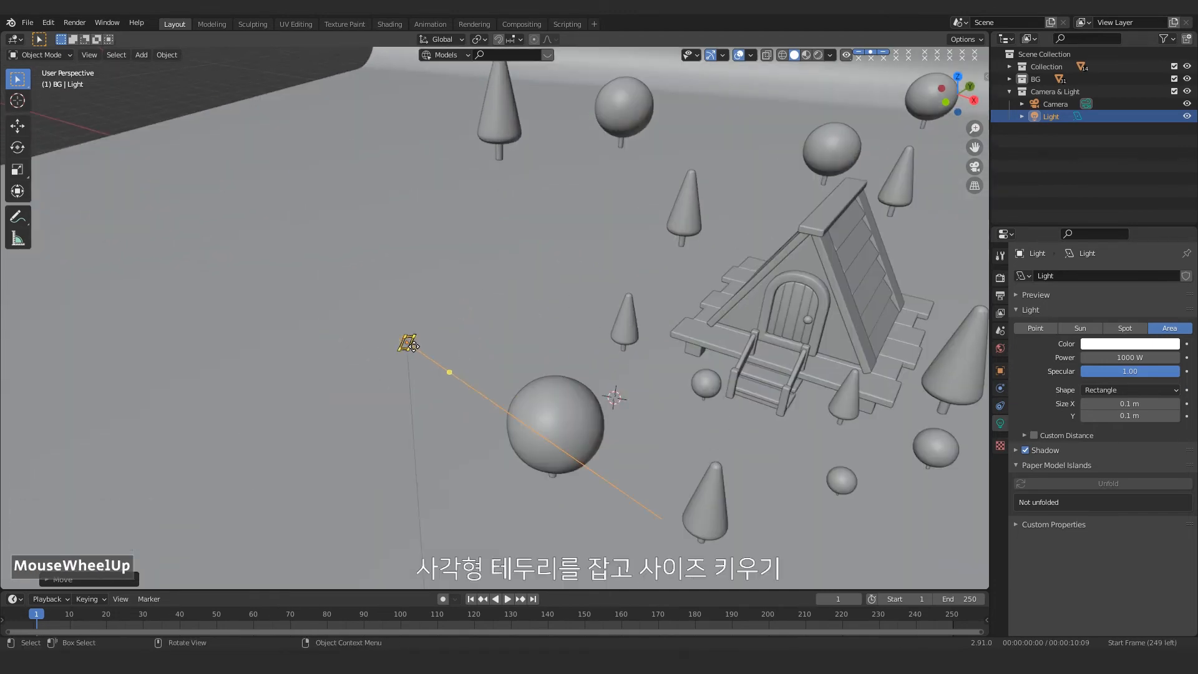
drag(413, 350, 470, 394)
scroll(398, 384, down, 2)
middle_drag(471, 394, 550, 307)
key(r)
click(545, 297)
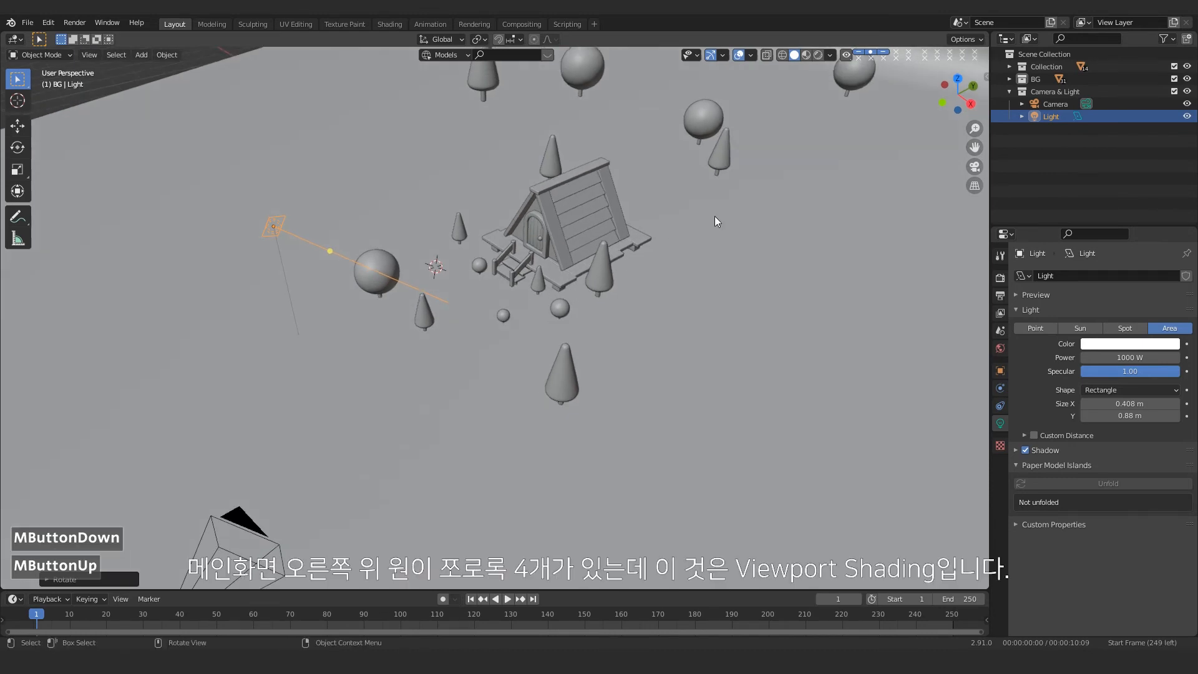
Step: Switch the viewport to rendered shading to preview the lighting on the scene
click(816, 56)
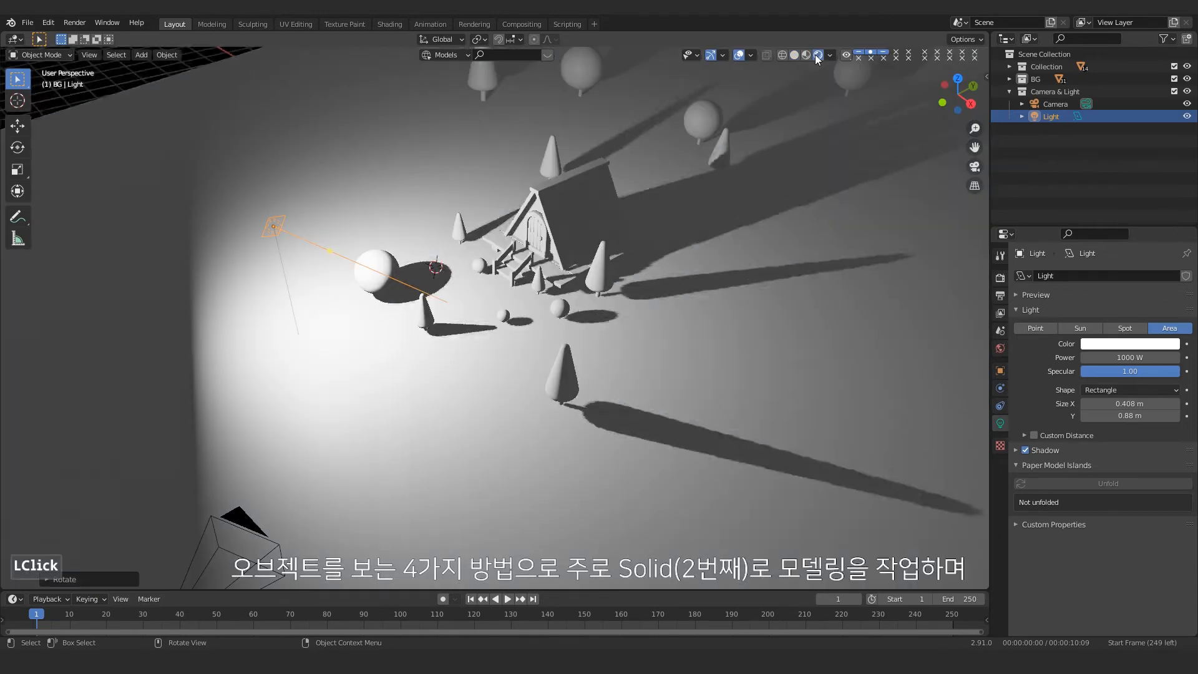
middle_drag(525, 284, 465, 265)
scroll(465, 264, down, 4)
Step: Stretch the area light to about 3.84 by 0 m and reposition it at the cabin's front left
drag(408, 313, 531, 306)
key(g)
click(519, 275)
middle_drag(519, 275, 545, 366)
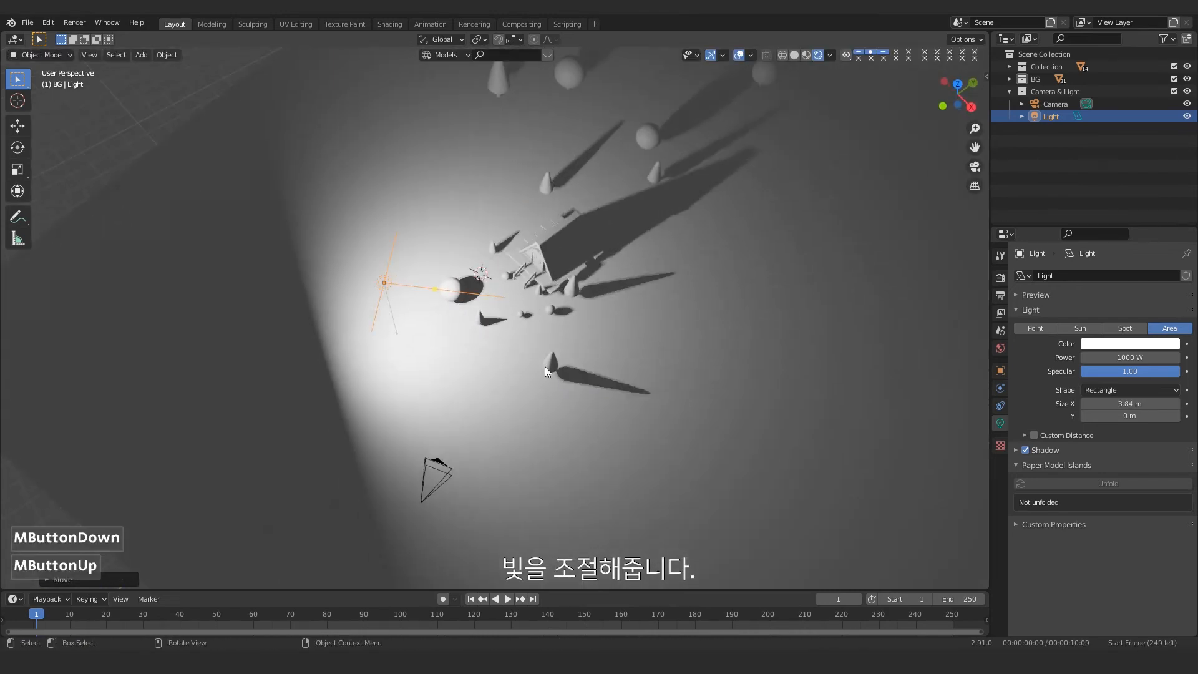
click(1123, 345)
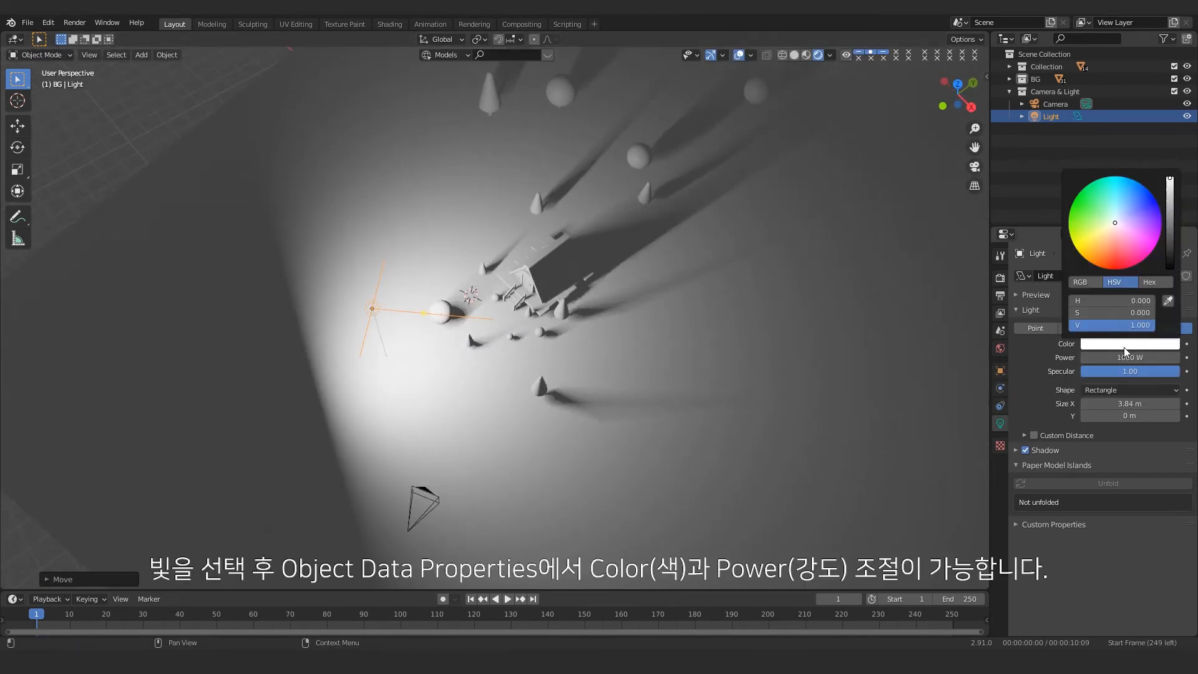
key(Return)
Step: Undo the last light change and resize the area light to about 1.04 by 1.07 m
middle_drag(359, 314, 268, 288)
scroll(272, 313, up, 4)
key(ctrl+z)
drag(258, 326, 246, 315)
middle_drag(275, 321, 181, 297)
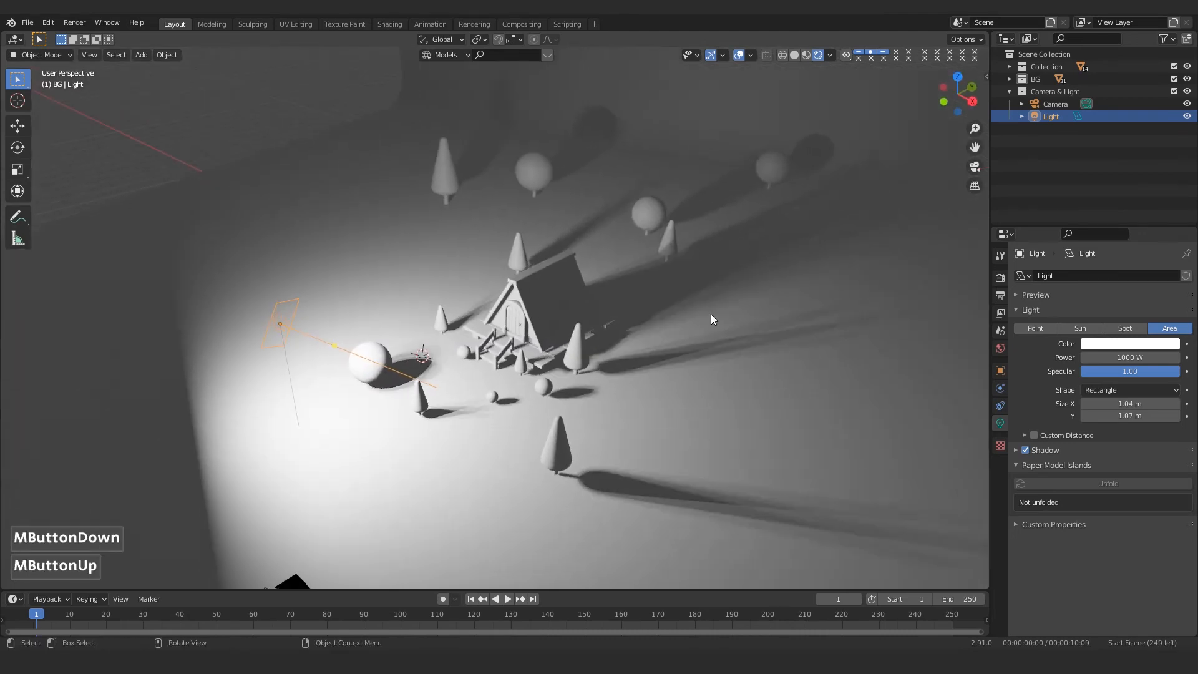
Step: Try a power of 900 W on the area light and undo the latest changes
click(1124, 358)
text(900)
key(Return)
key(ctrl+z)
key(ctrl+z)
Step: Resize the area light to about 0.767 by 0.98 m
middle_drag(296, 320, 317, 342)
drag(296, 331, 303, 337)
Step: Duplicate the area light to the cabin's right side and rotate the copy to shine back toward the cabin
key(shift+d)
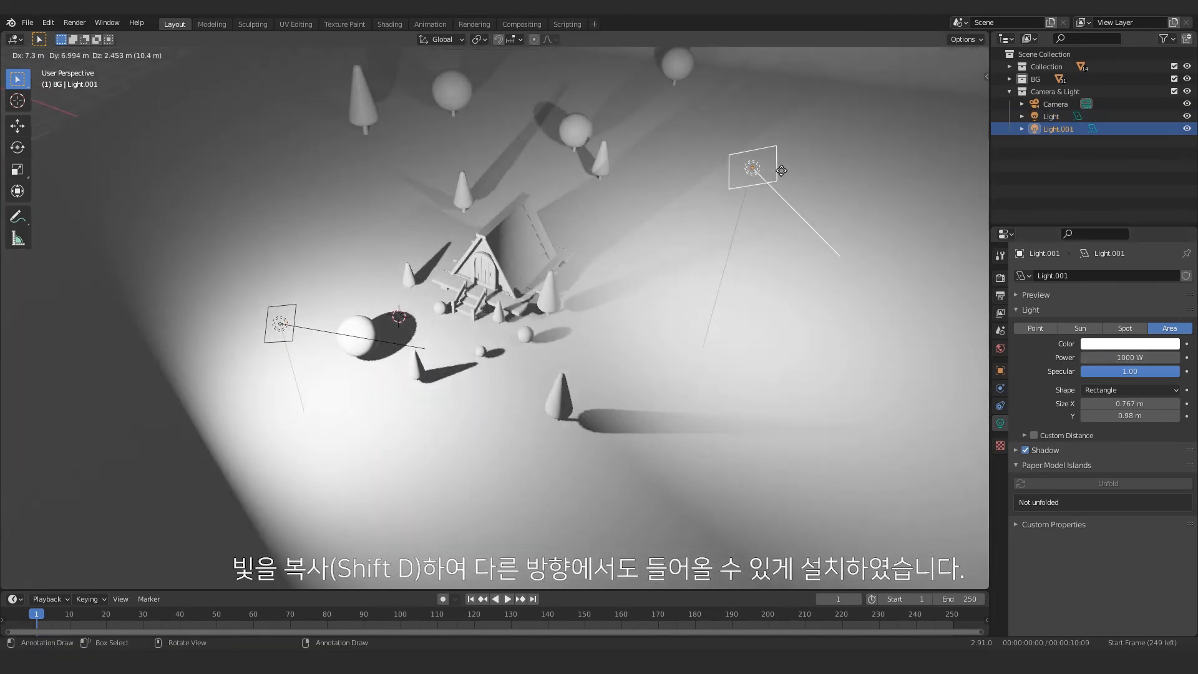
click(787, 170)
scroll(786, 167, down, 3)
middle_drag(785, 163, 755, 200)
key(r)
click(527, 180)
middle_drag(527, 179, 754, 301)
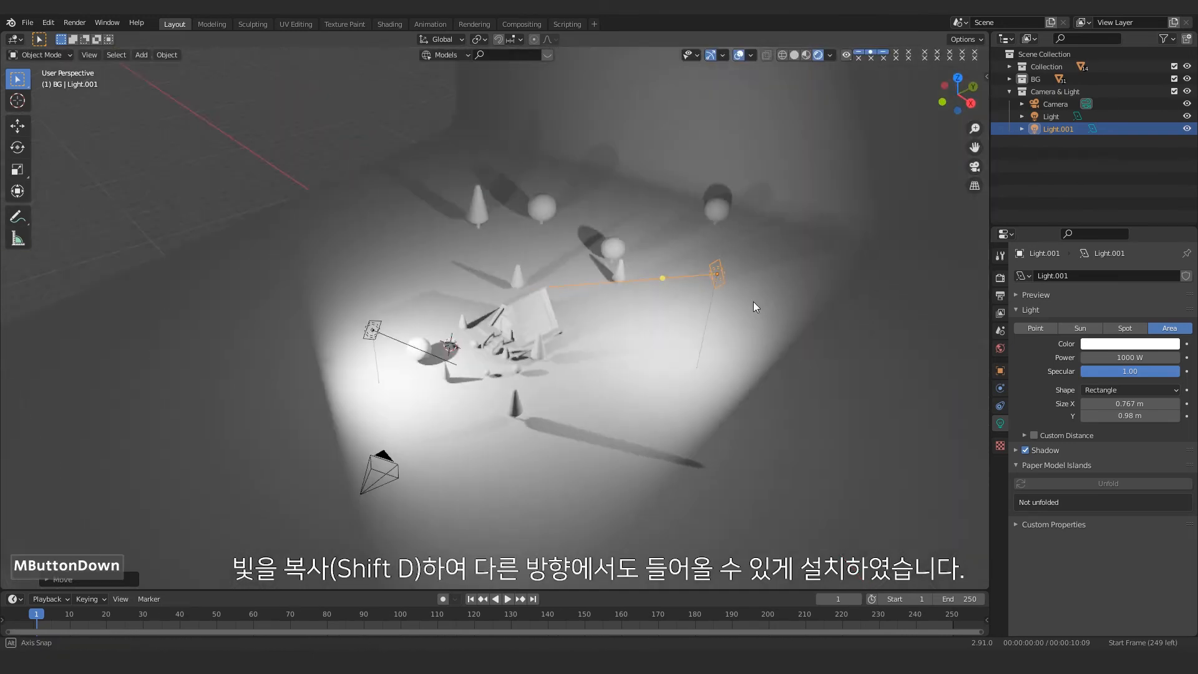
Step: Check the lighting through the camera and set the right-hand light's power to 300 W
key(KP_0)
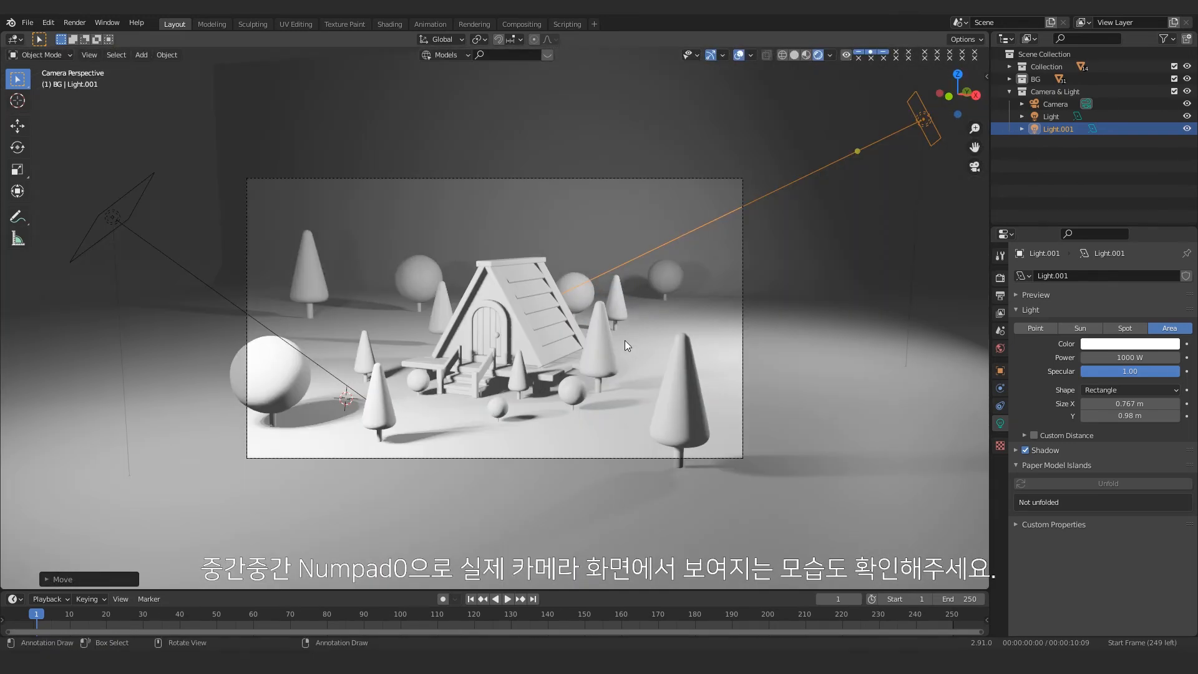
click(1129, 357)
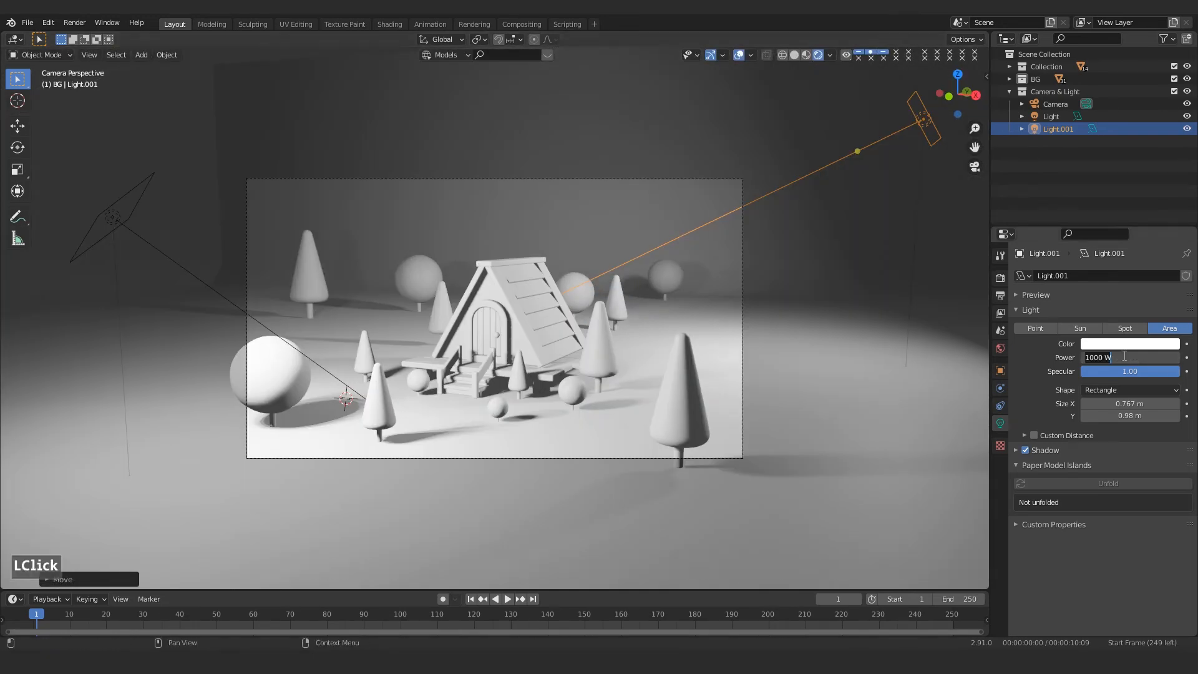
text(300)
key(Return)
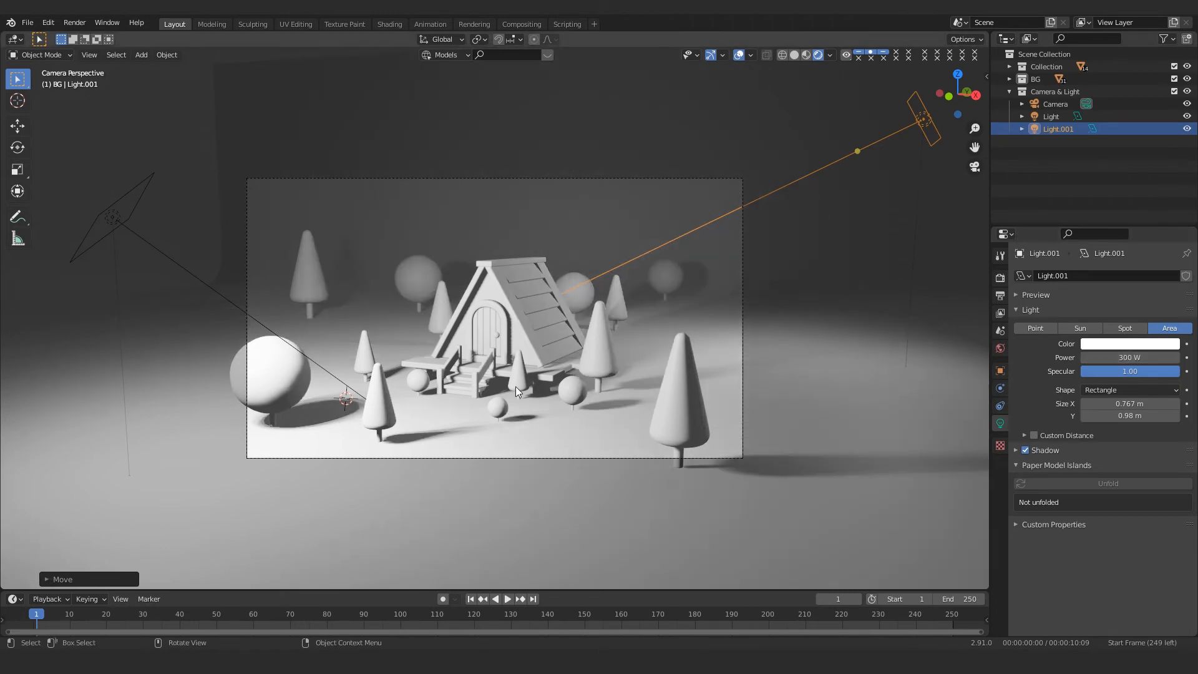
Step: Duplicate the 300 W light to the back left above the trees and rotate the copy to face across the scene
middle_drag(516, 391, 407, 442)
key(shift+d)
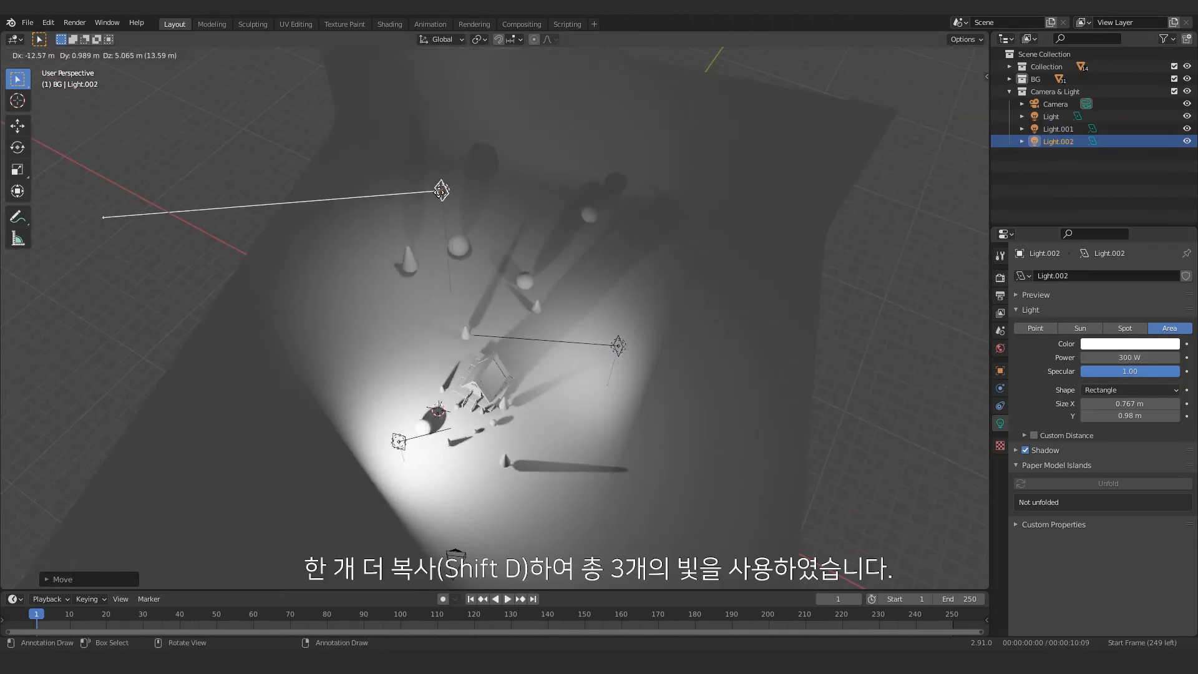
click(440, 192)
key(r)
click(264, 214)
Step: Refine the back-left light's position and angle, checking its effect through the camera
key(g)
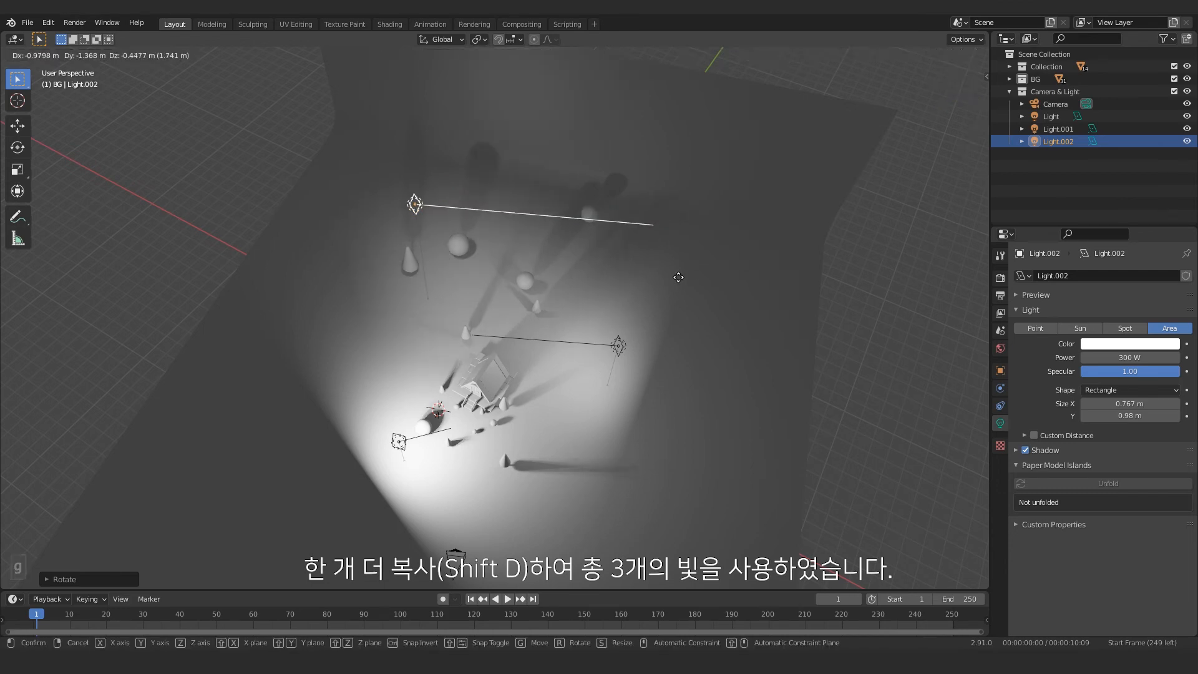
click(647, 271)
key(r)
click(680, 280)
middle_drag(679, 280, 681, 196)
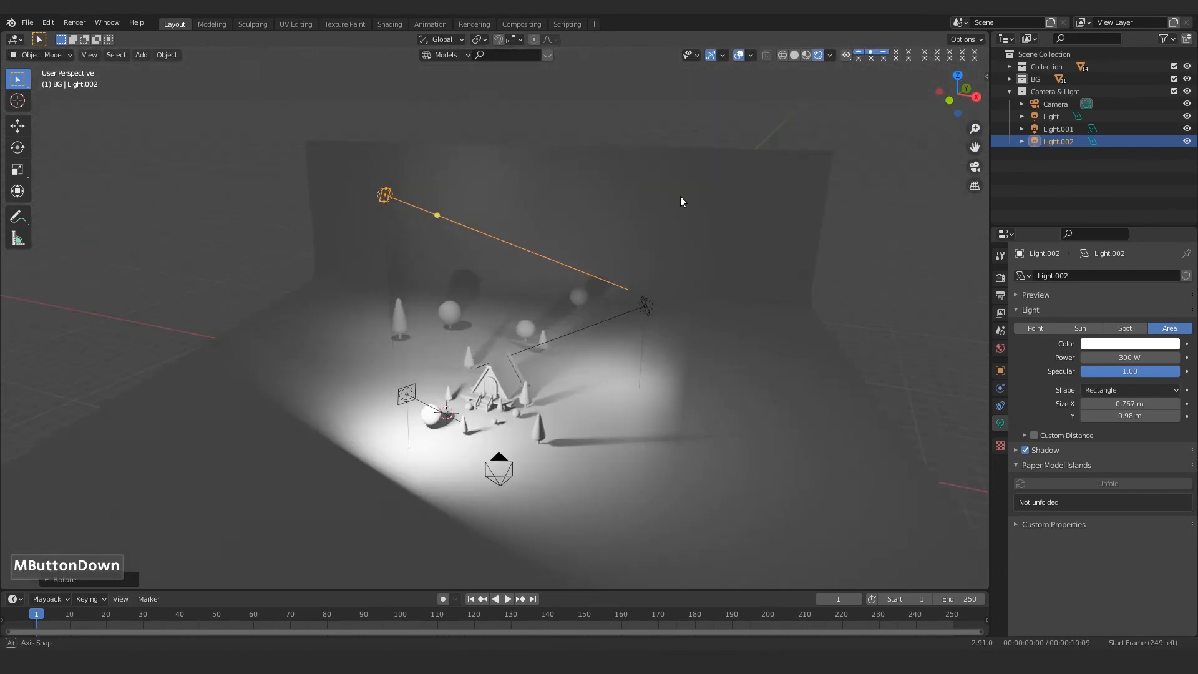
key(KP_0)
key(g)
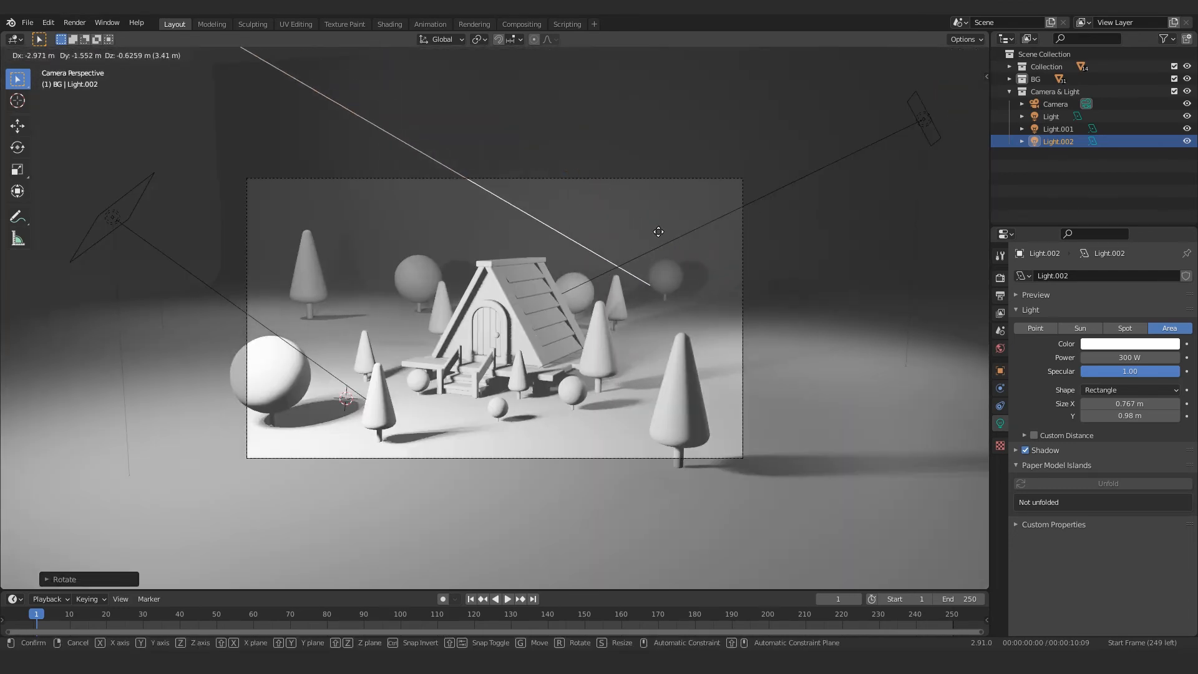
click(656, 231)
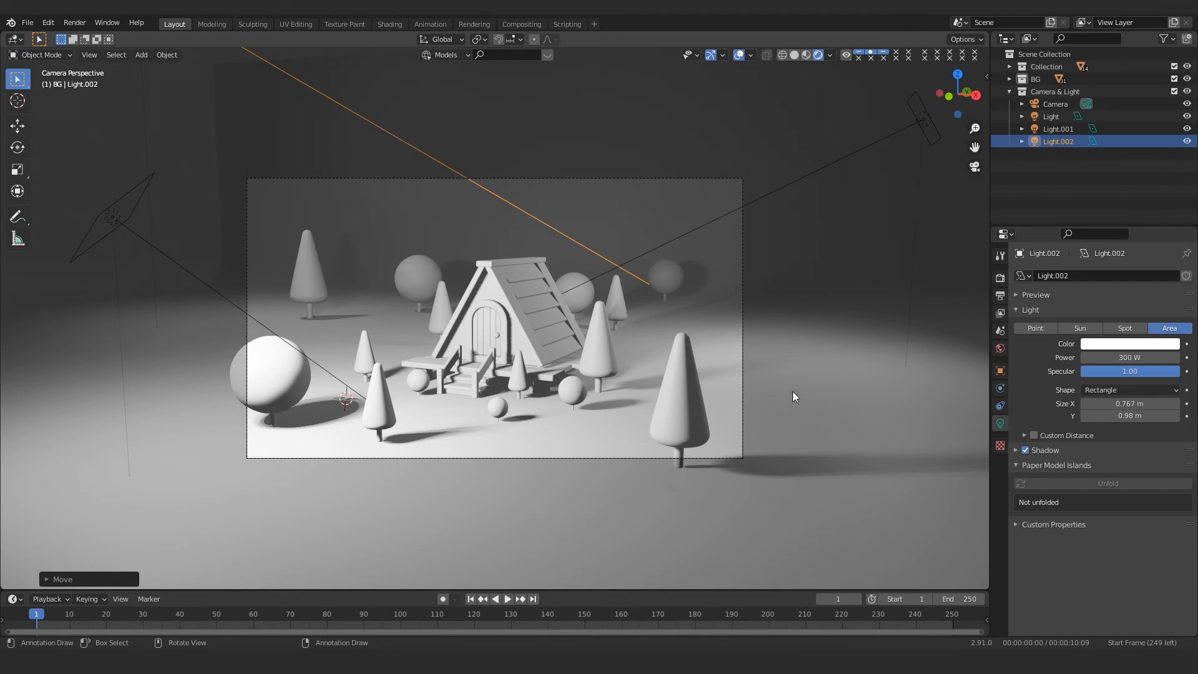
Step: Rotate the 300 W area light on the cabin's right side to adjust its aim across the scene
click(923, 118)
middle_drag(819, 237, 815, 96)
key(r)
click(722, 148)
middle_drag(722, 148, 880, 106)
key(r)
click(902, 136)
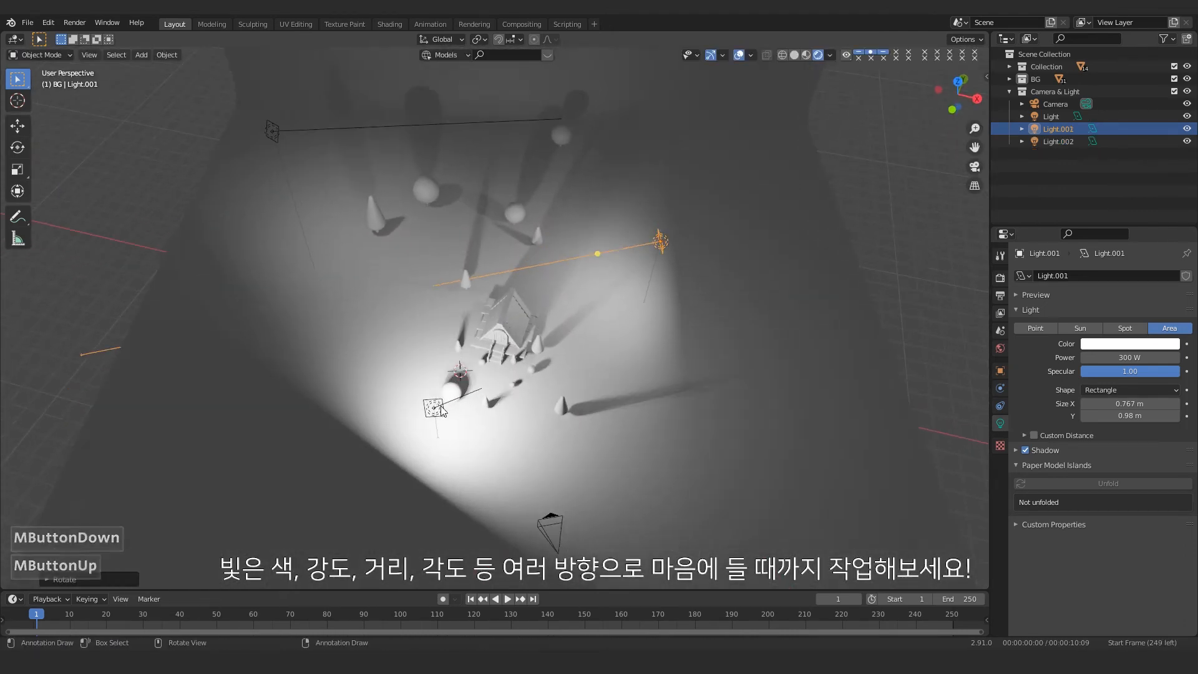
Step: Reposition the 1000 W front-left area light and check its effect through the camera
click(437, 385)
middle_drag(662, 424, 692, 375)
key(g)
click(712, 353)
key(KP_0)
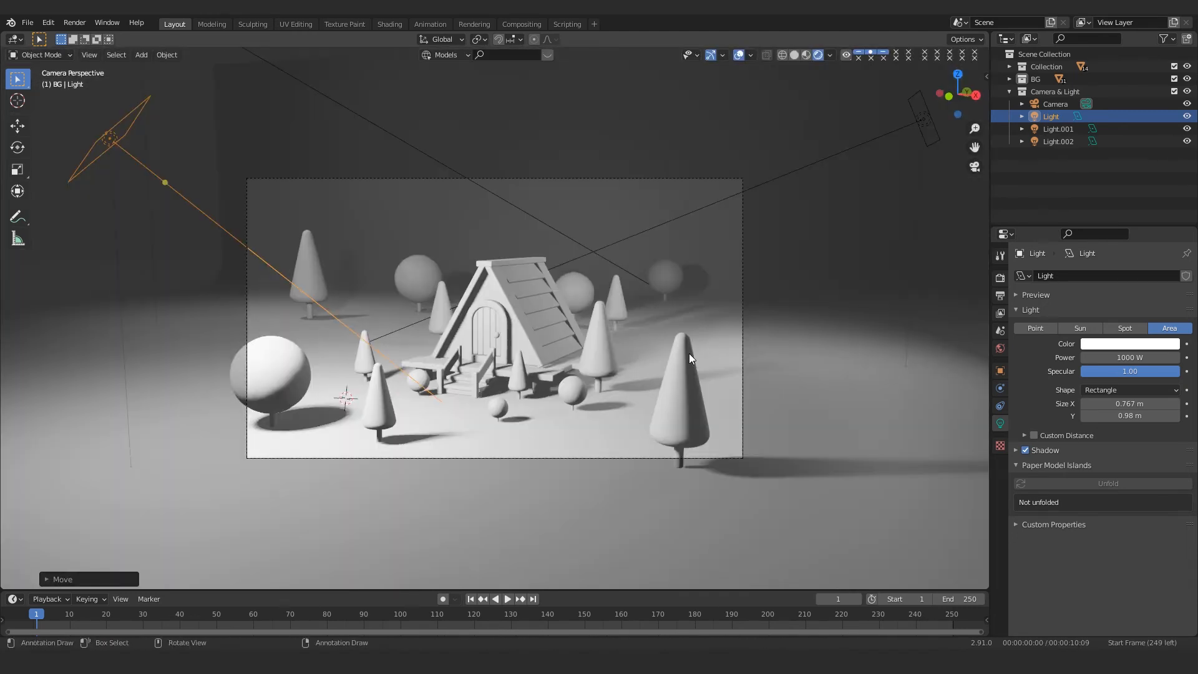
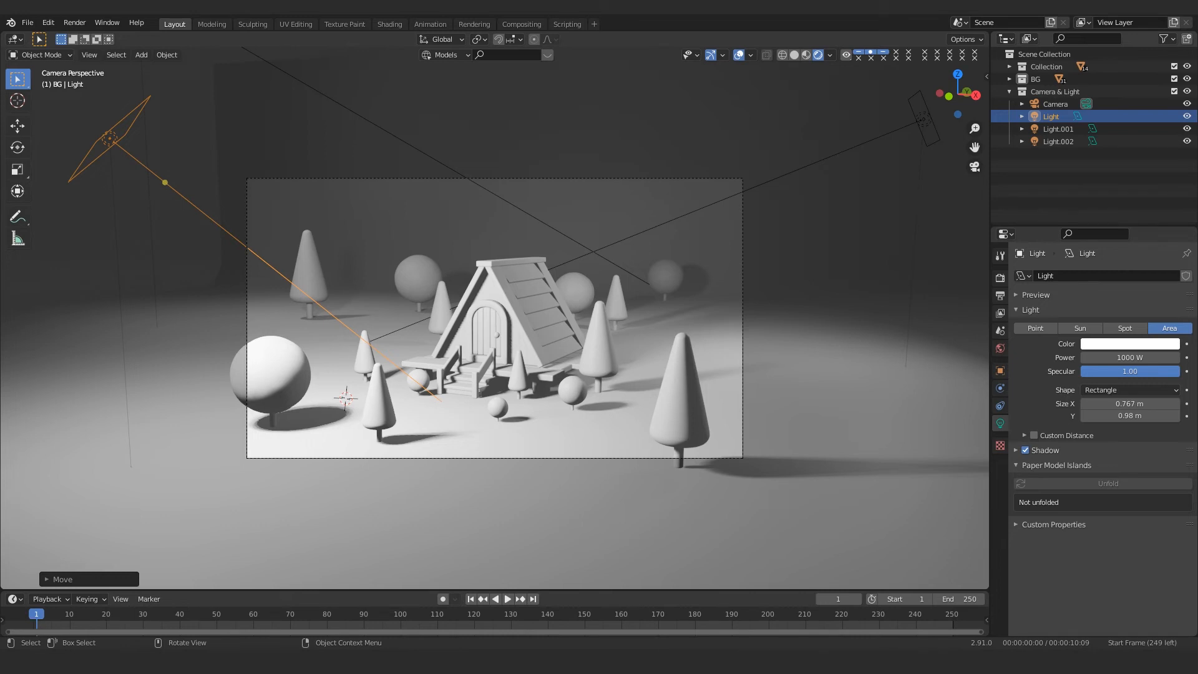
Step: Rename the cabin roof's material as Dark Wood
click(499, 291)
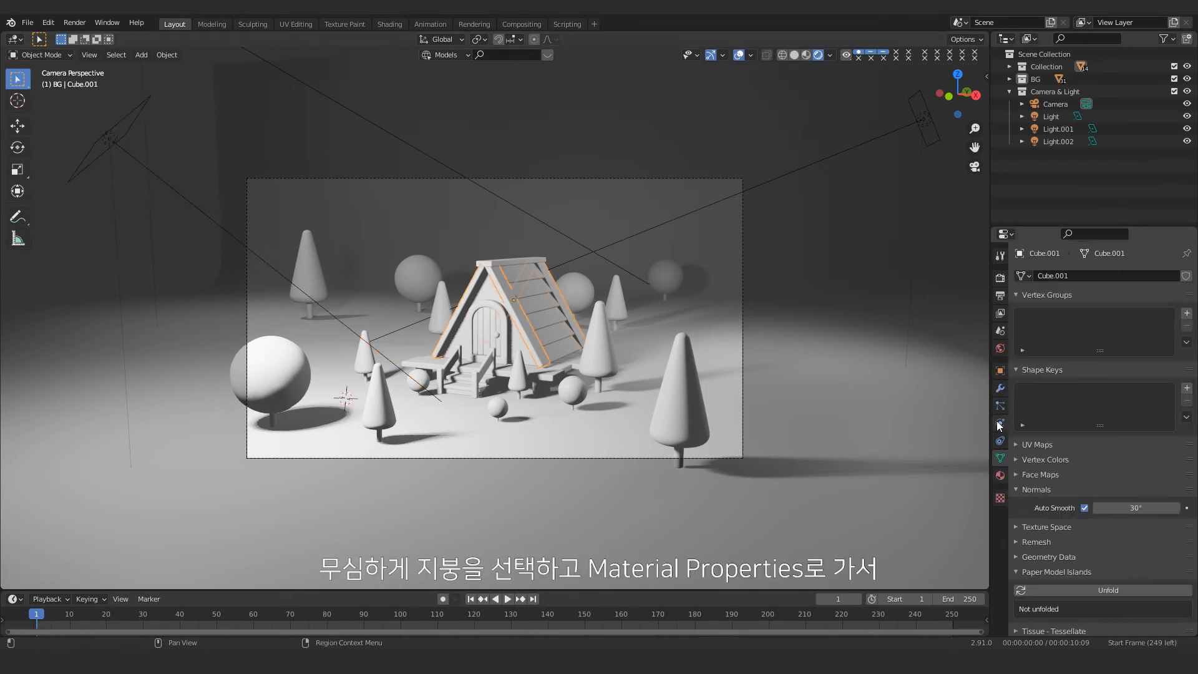
click(1001, 476)
click(1086, 328)
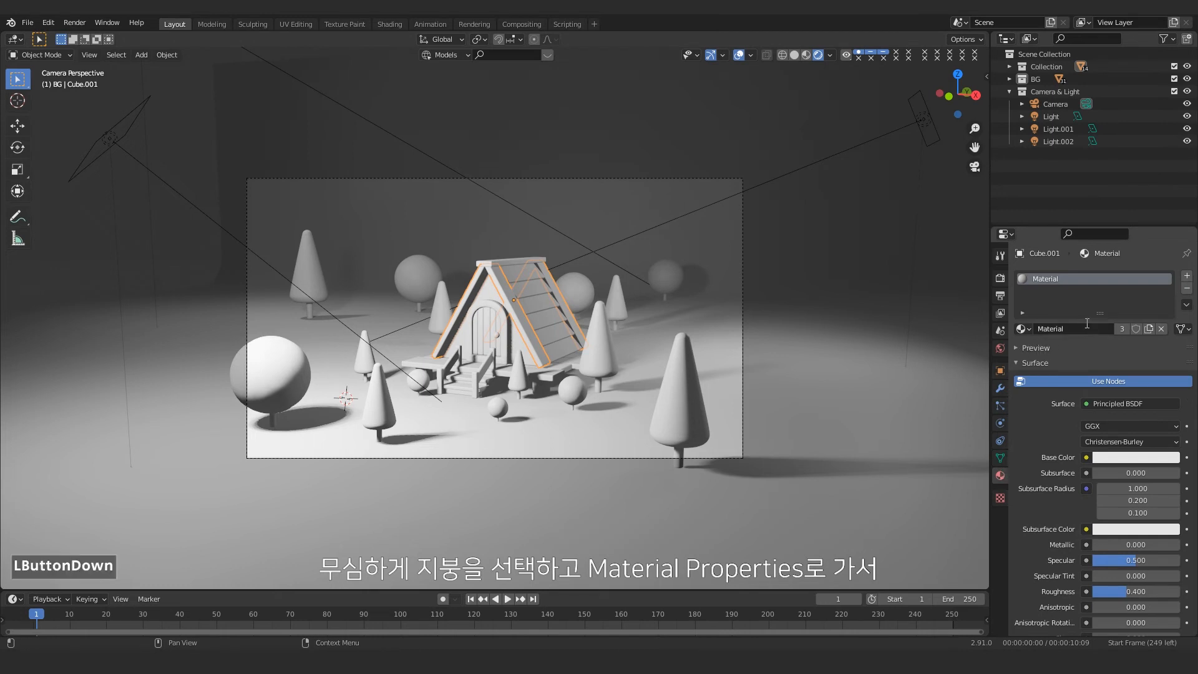
text(Da)
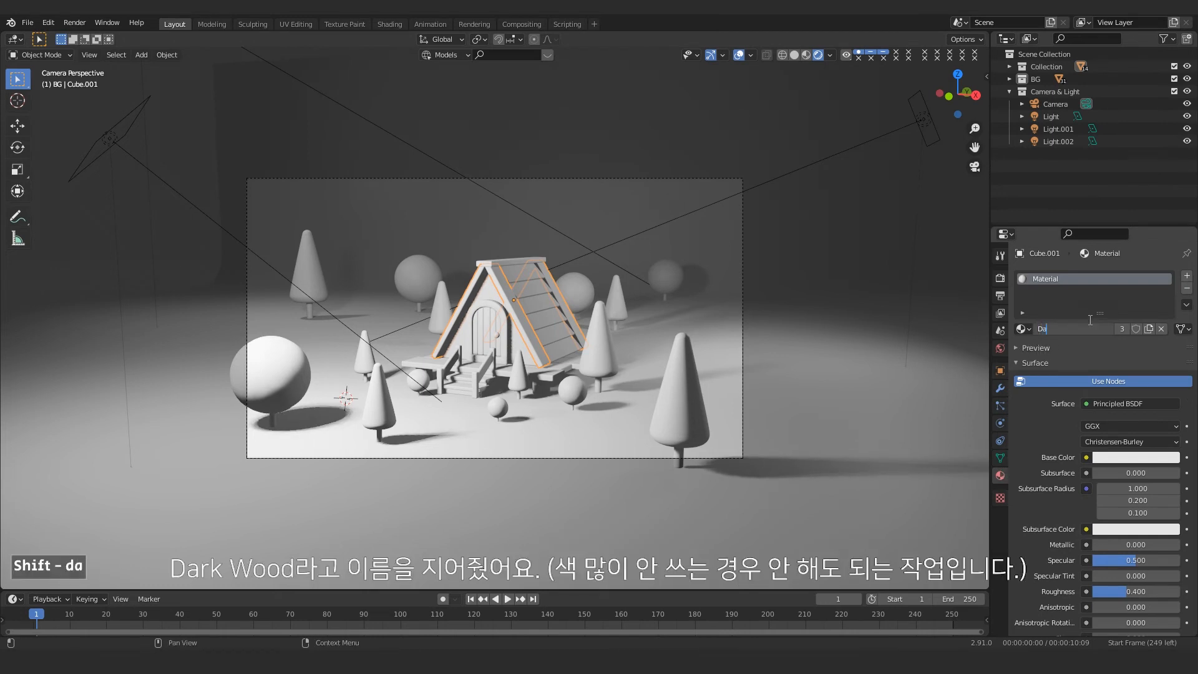
text(rk Wood)
key(Return)
Step: Set the Dark Wood material's base colour to a darkened medium brown
click(1132, 457)
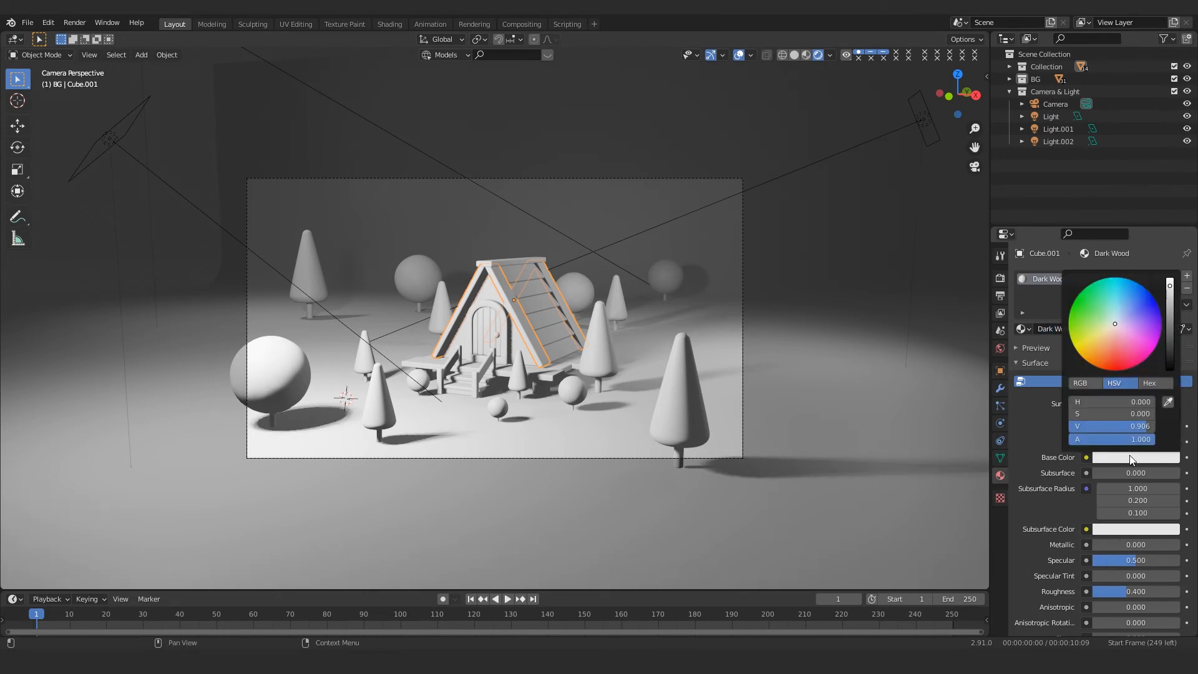
click(1114, 332)
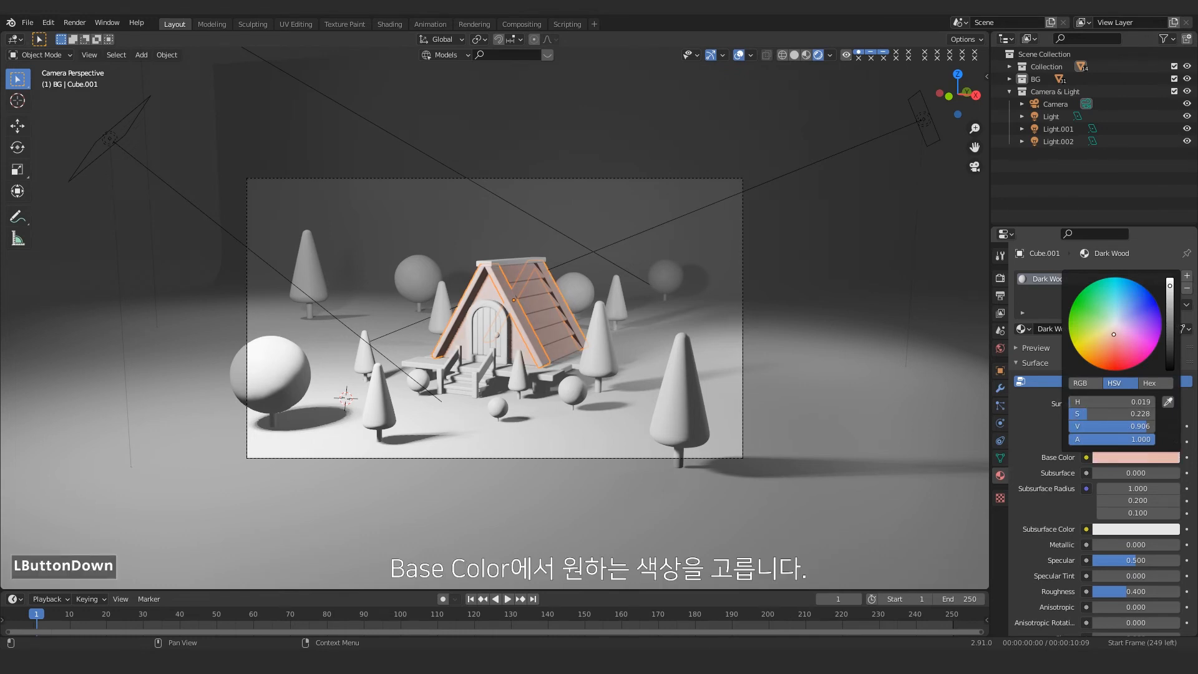
drag(1114, 335, 1107, 342)
drag(1126, 428, 1090, 428)
Step: Assign the Dark Wood material to the cabin's door panel and turn on Auto Smooth for its mesh
scroll(481, 222, up, 3)
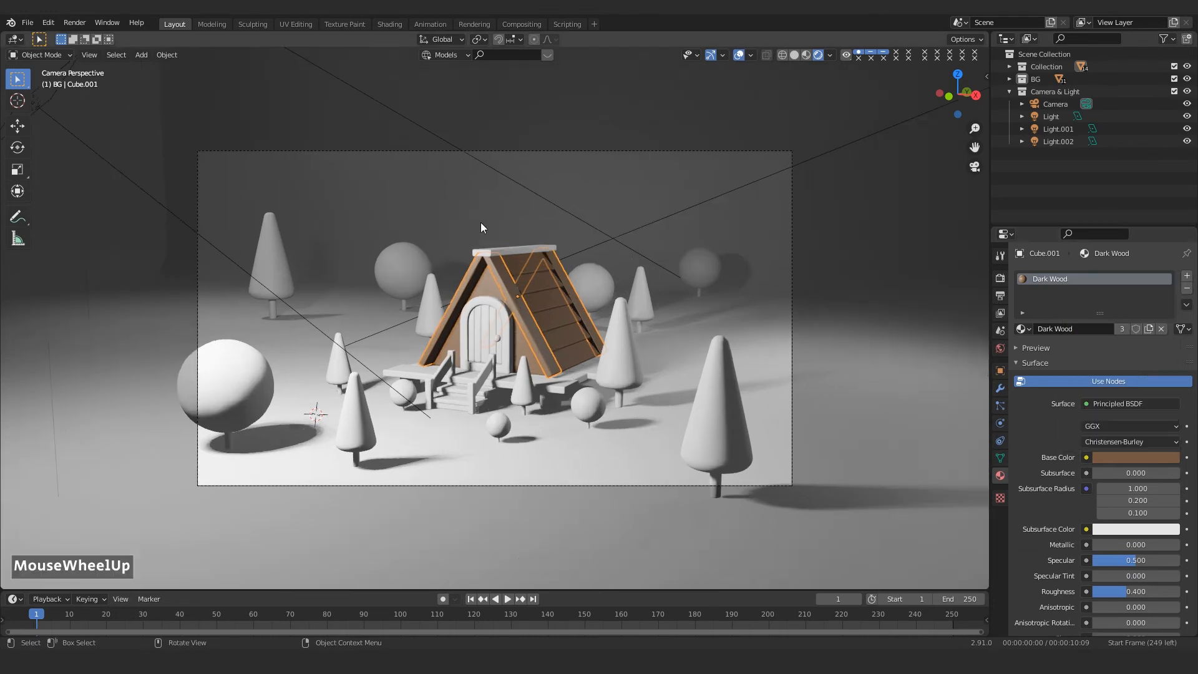
click(499, 238)
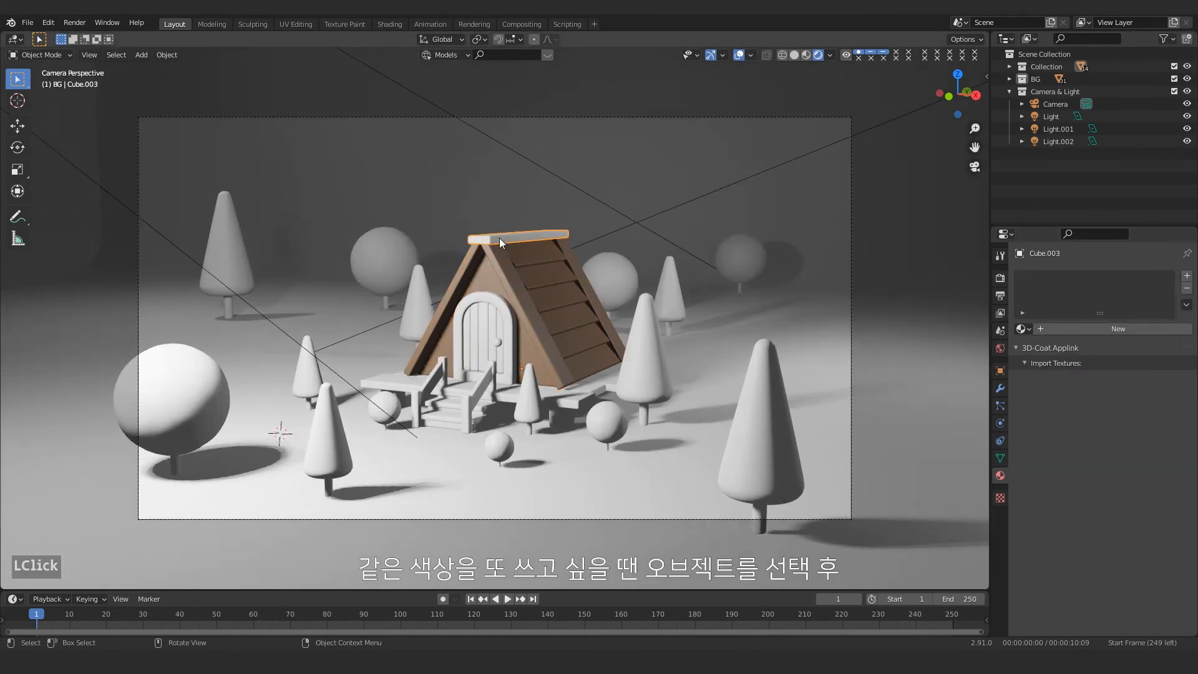
click(485, 307)
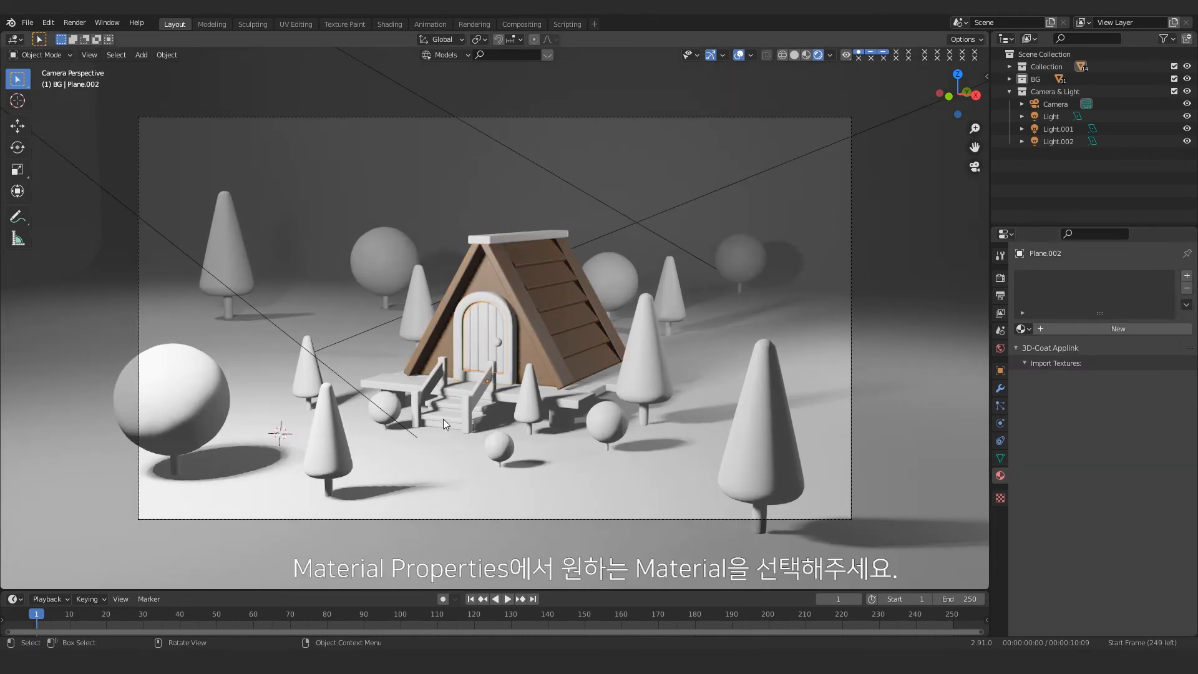
click(1023, 329)
click(1030, 347)
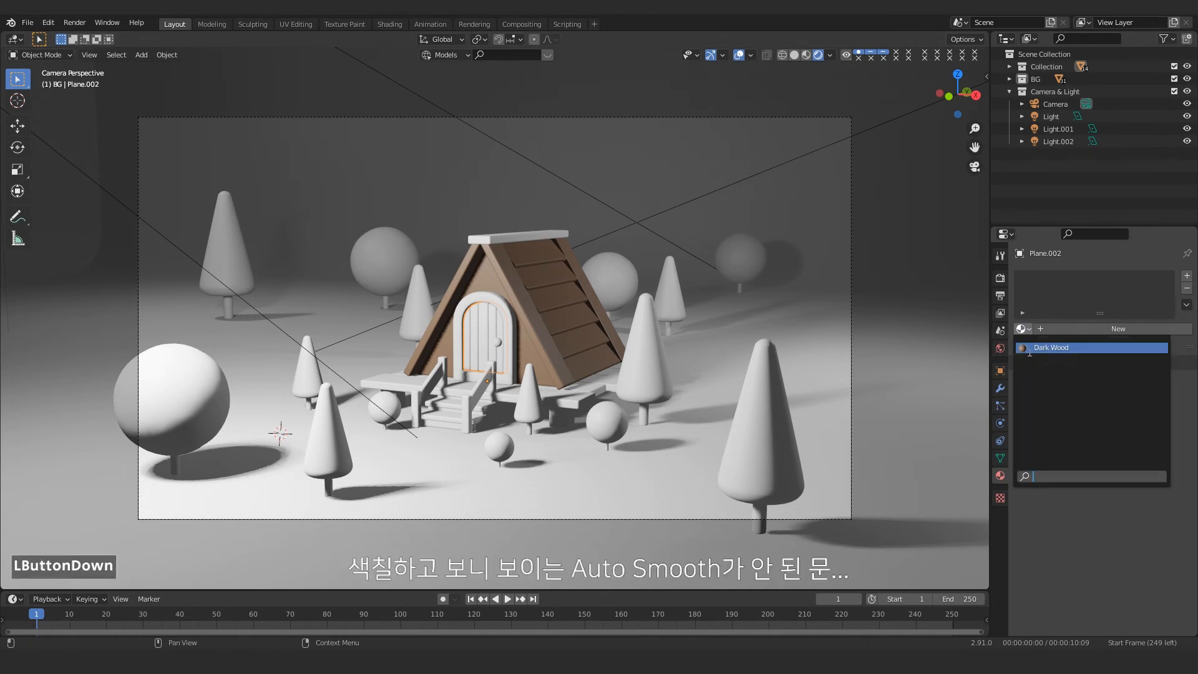
click(1001, 458)
click(1086, 507)
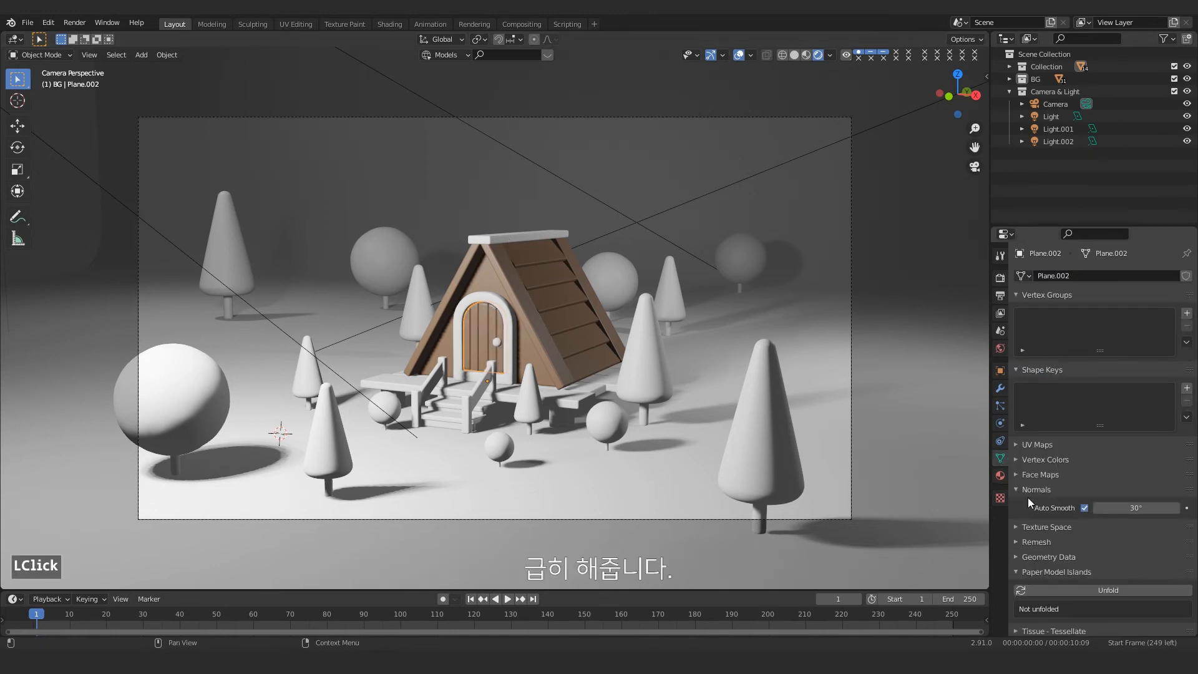
Step: Link the roof's Dark Wood material to the ridge cap, the deck and the stairs with their railings
click(506, 242)
click(501, 242)
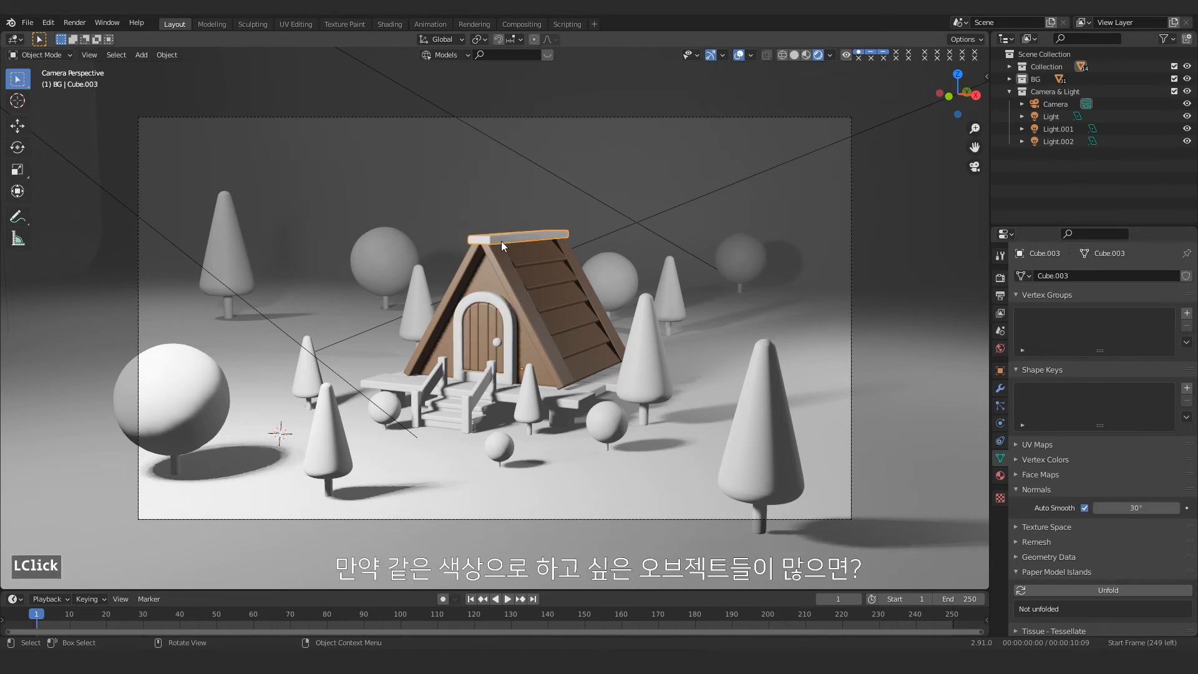
shift+click(472, 387)
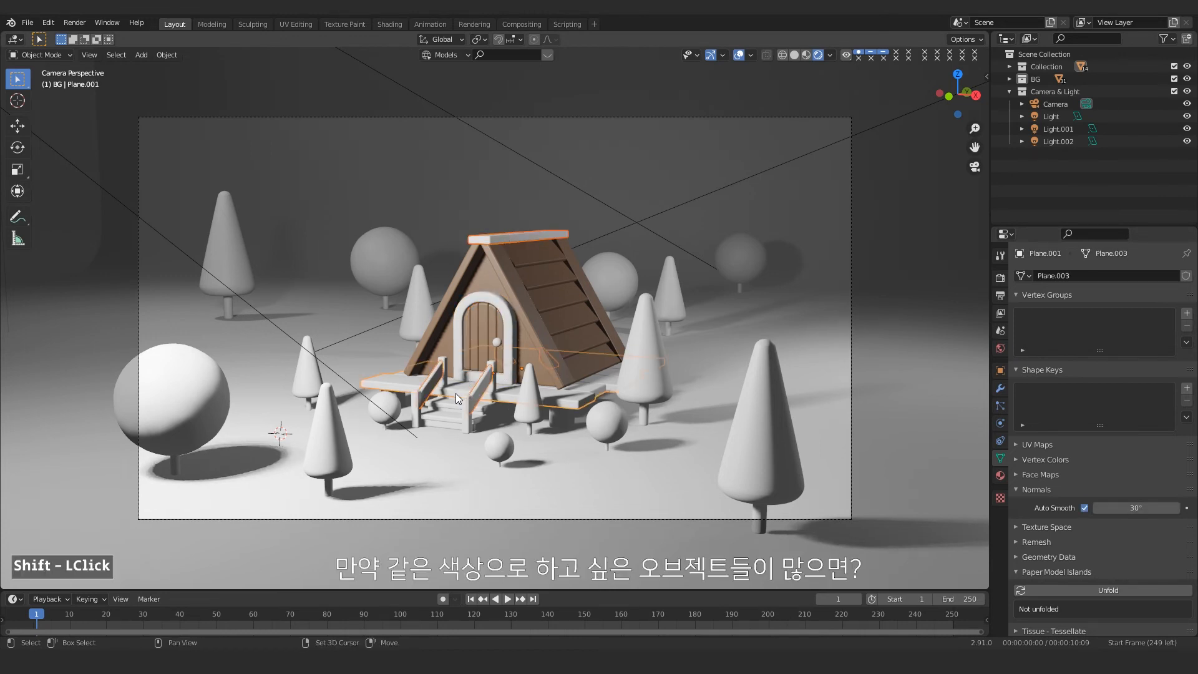
shift+click(422, 421)
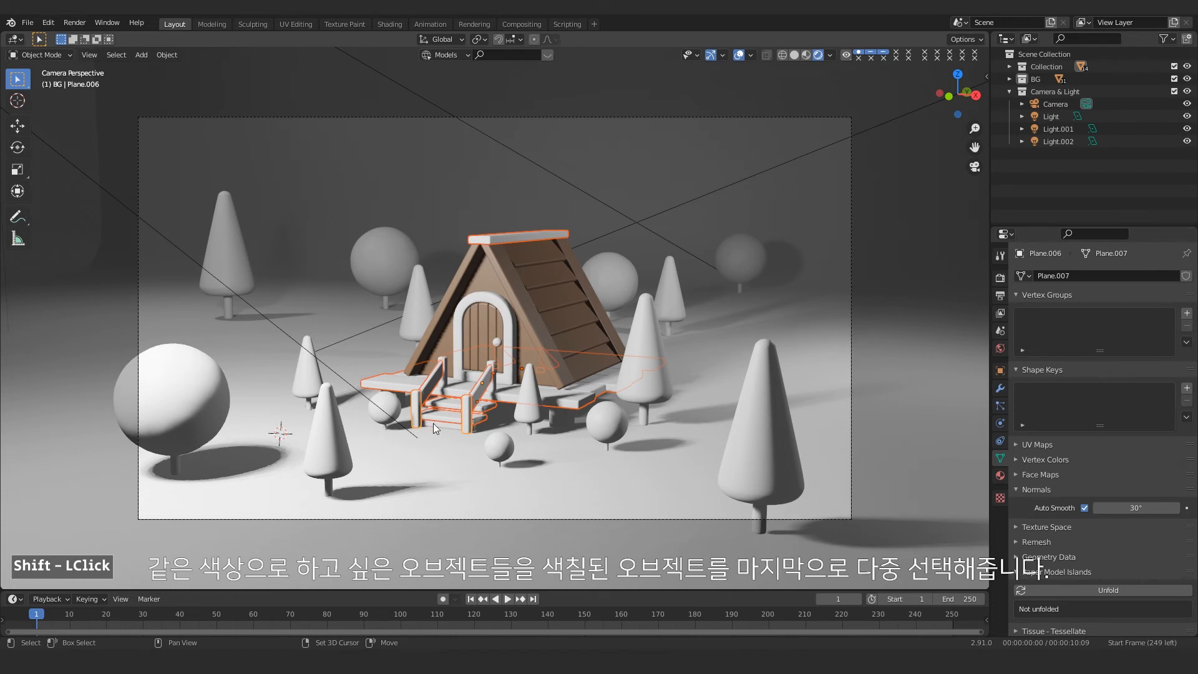
shift+click(511, 272)
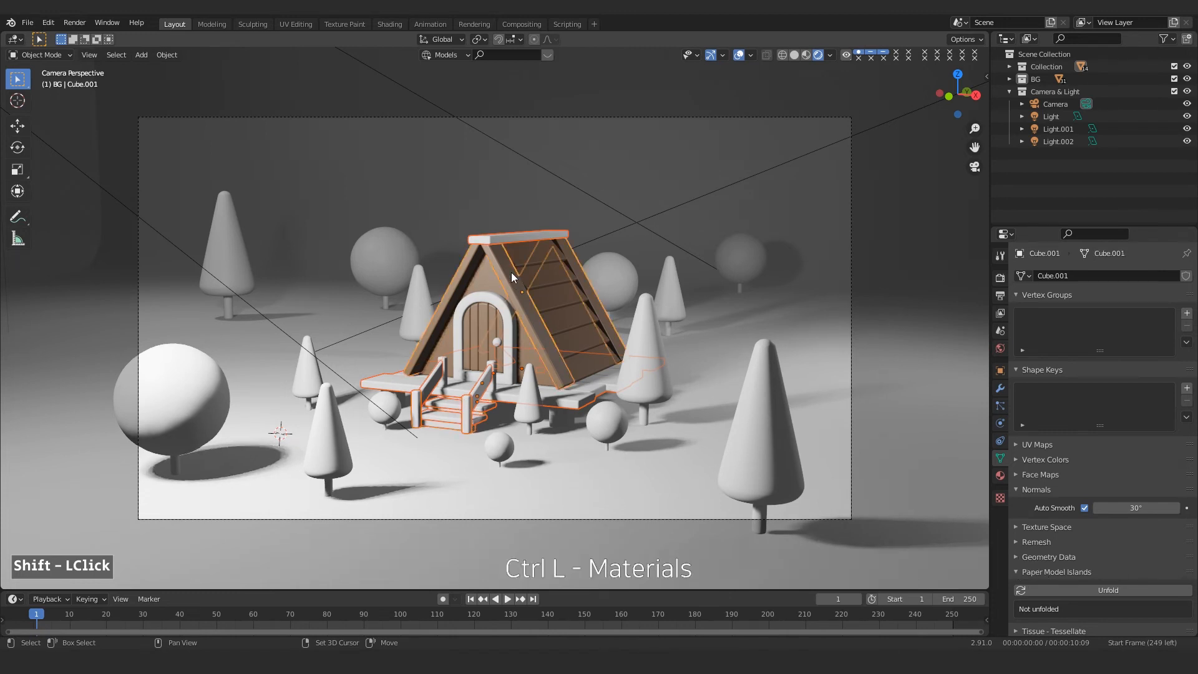
key(ctrl+l)
click(492, 217)
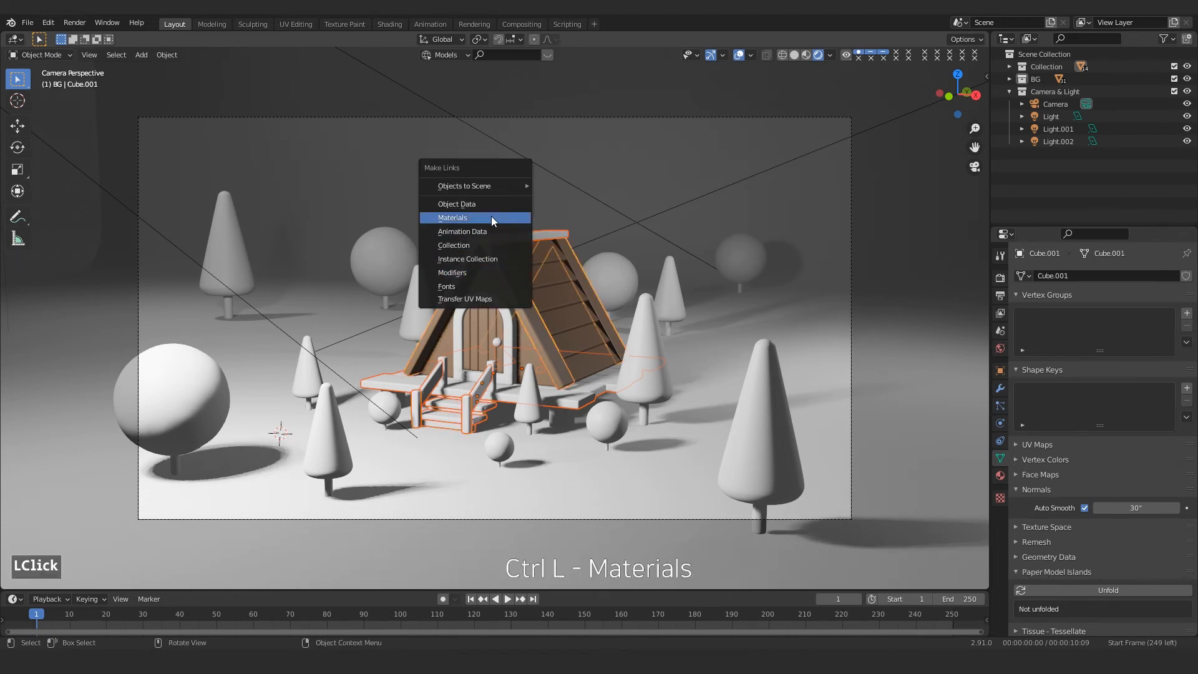
Step: Assign the existing Dark Wood material to the remaining unpainted parts of the stair railings
click(493, 385)
click(492, 387)
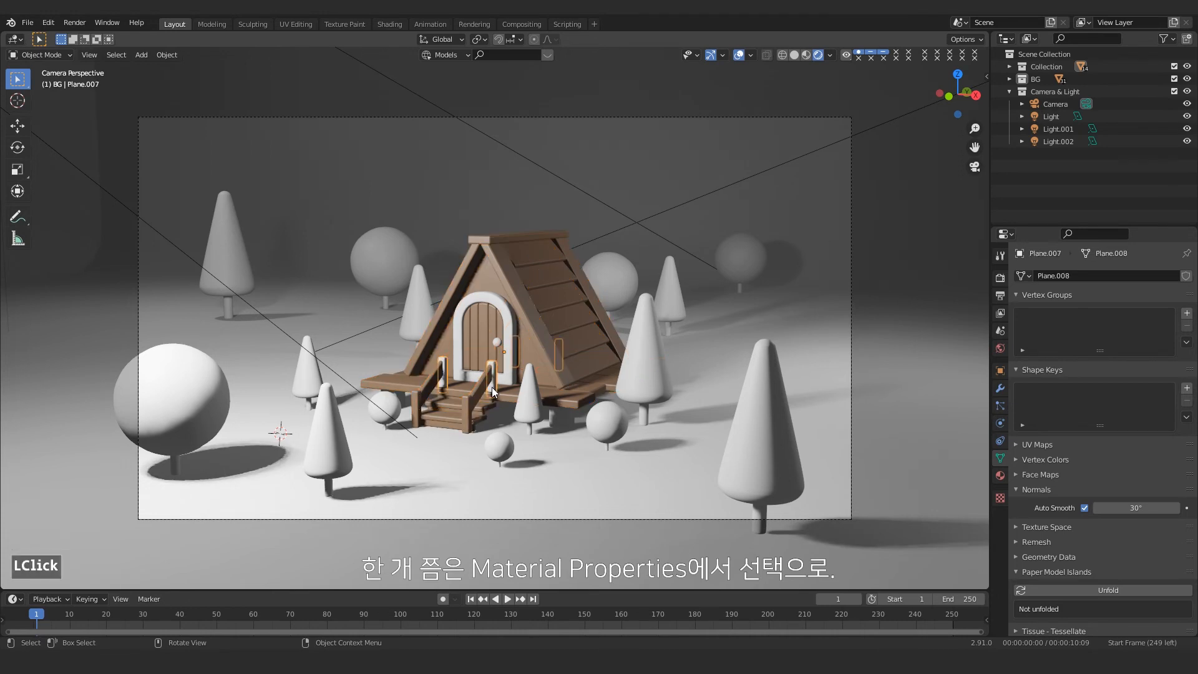
click(1000, 476)
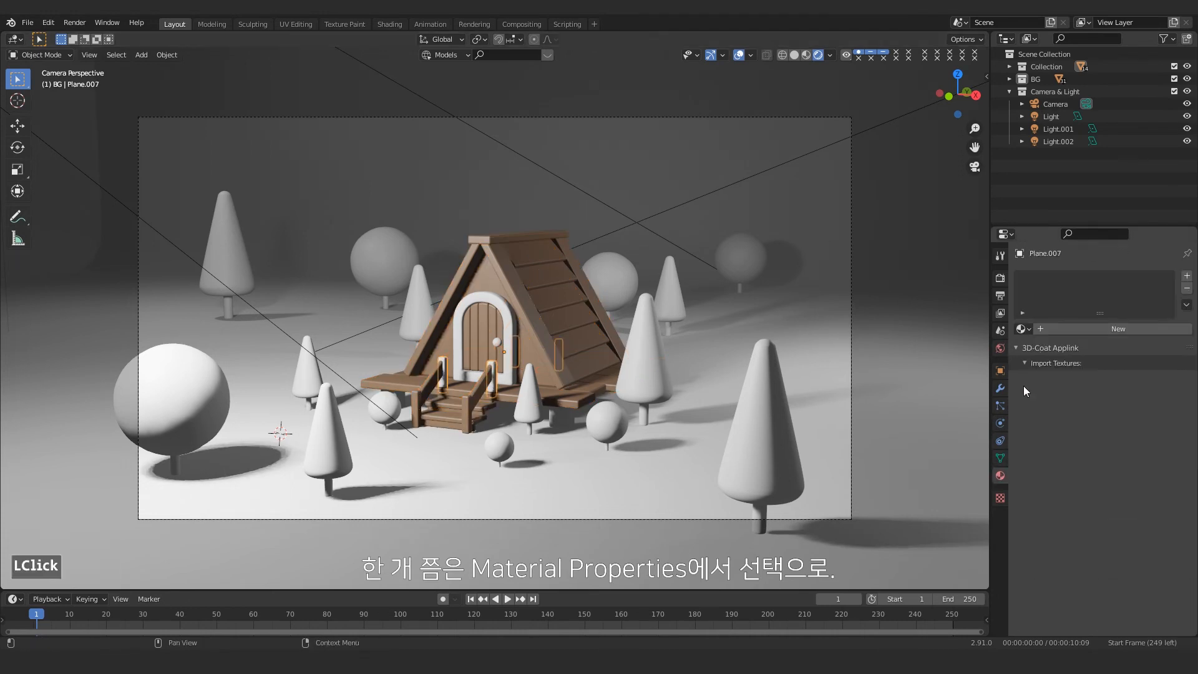
click(1025, 340)
click(1030, 347)
Step: Give the arched door frame a new material named Light Wood
click(506, 309)
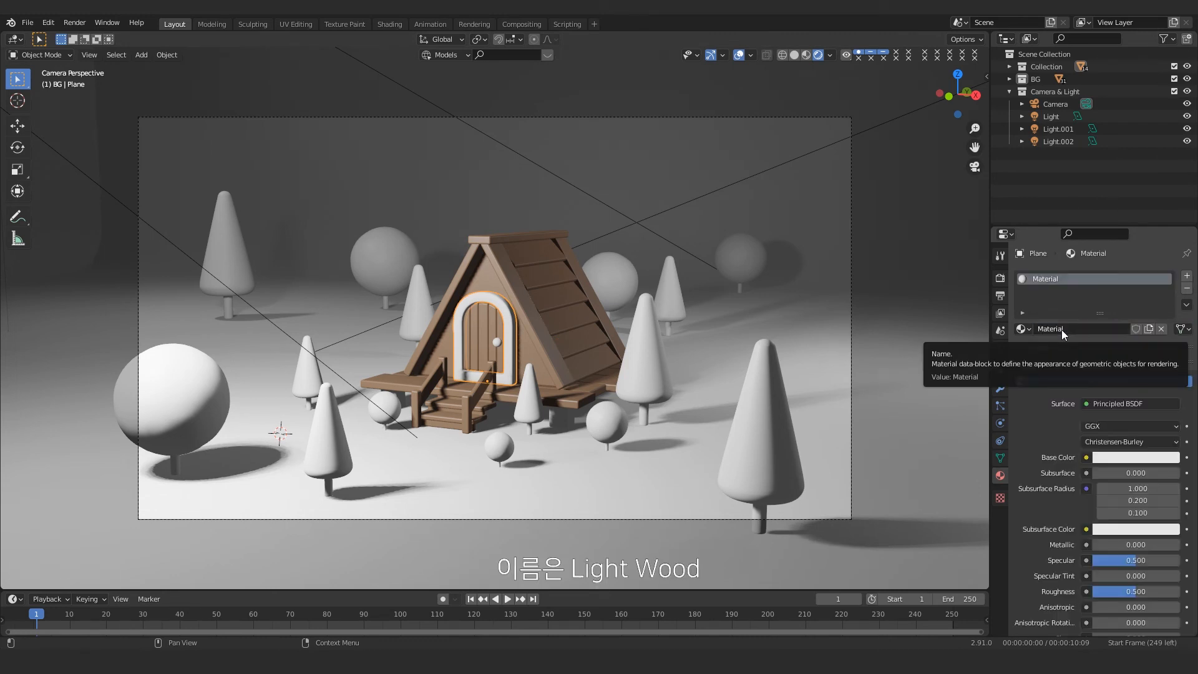
click(1062, 330)
text(Light Wood)
key(Return)
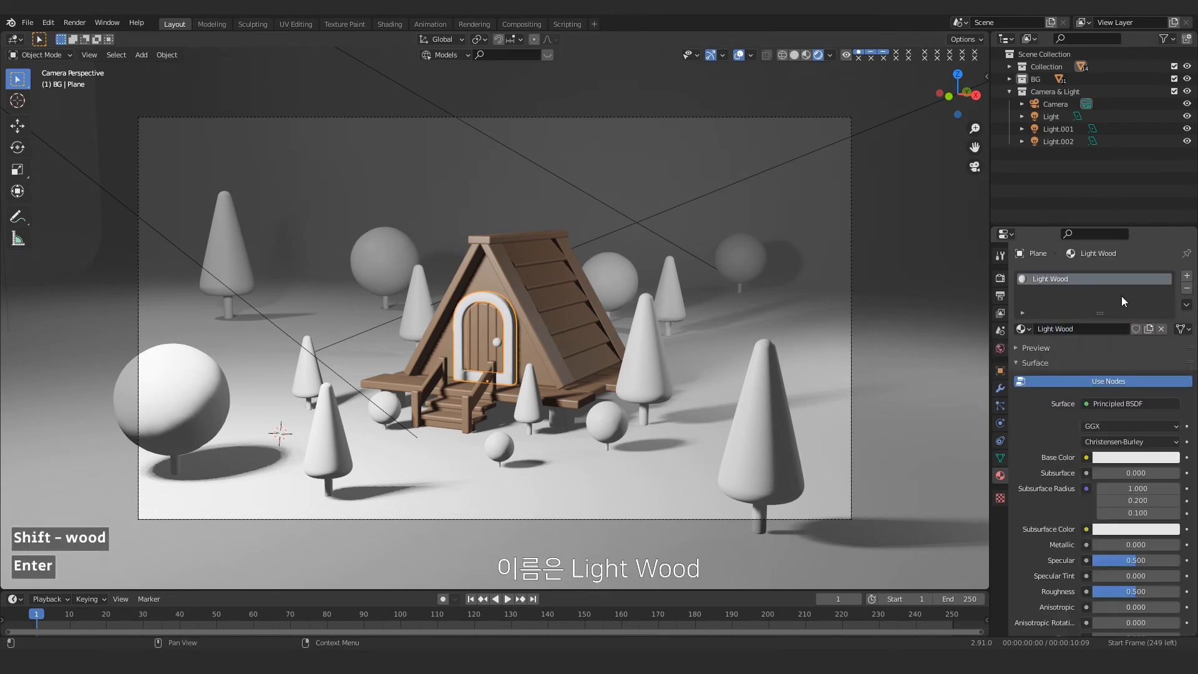
Step: Set the Light Wood base colour to a light orange-brown and check the door frame's mesh smoothing settings
click(1149, 458)
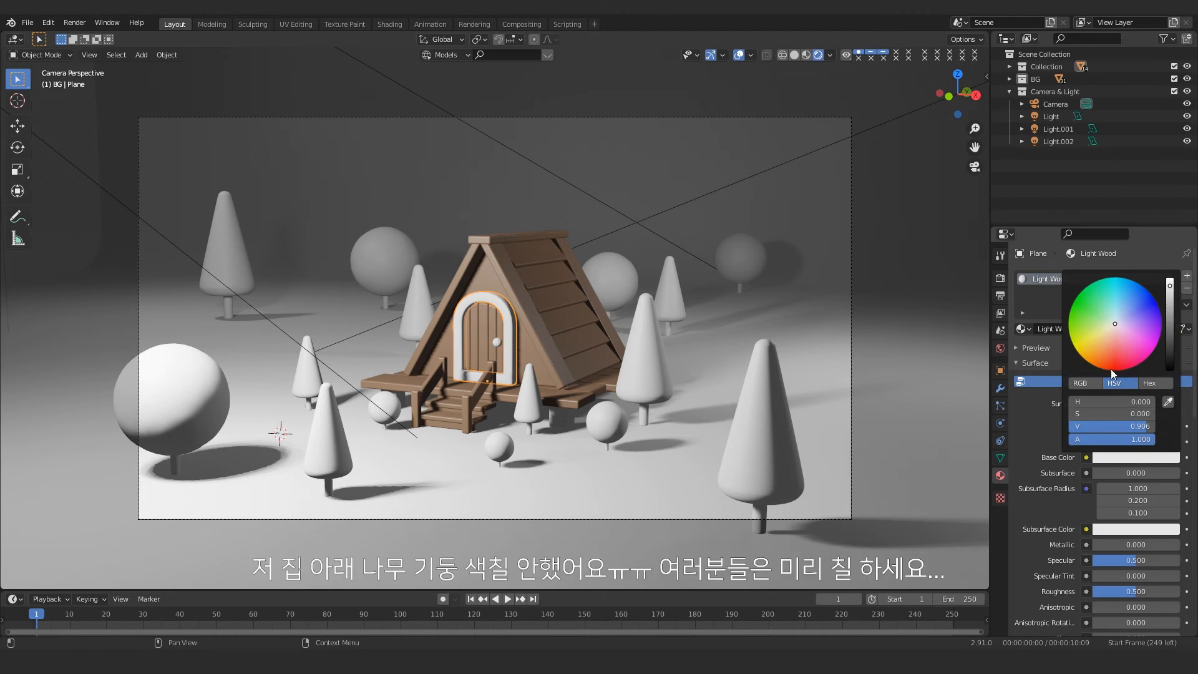
drag(1109, 346, 1112, 333)
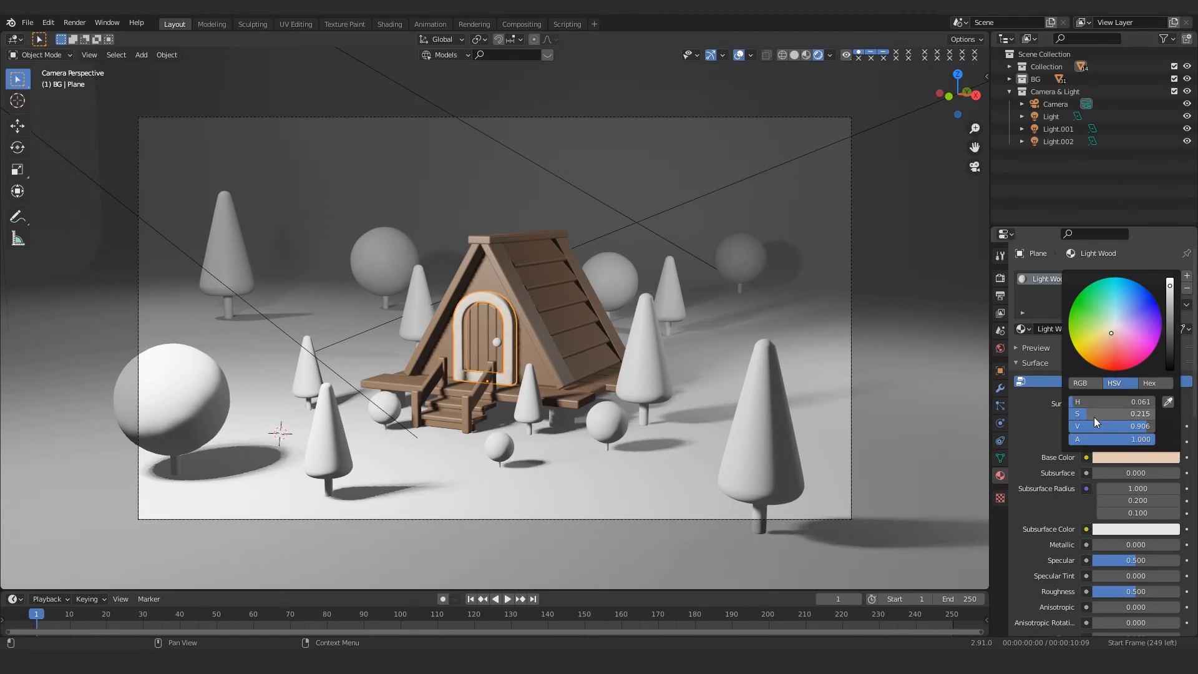
drag(1095, 418, 1138, 426)
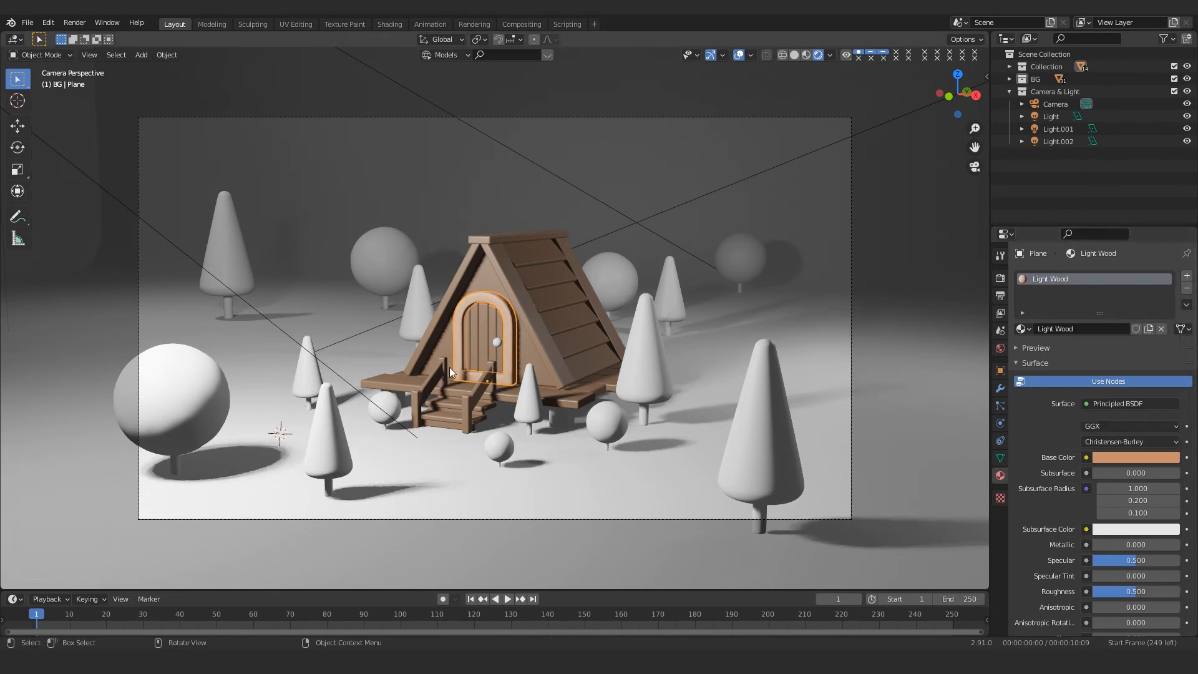
click(1000, 458)
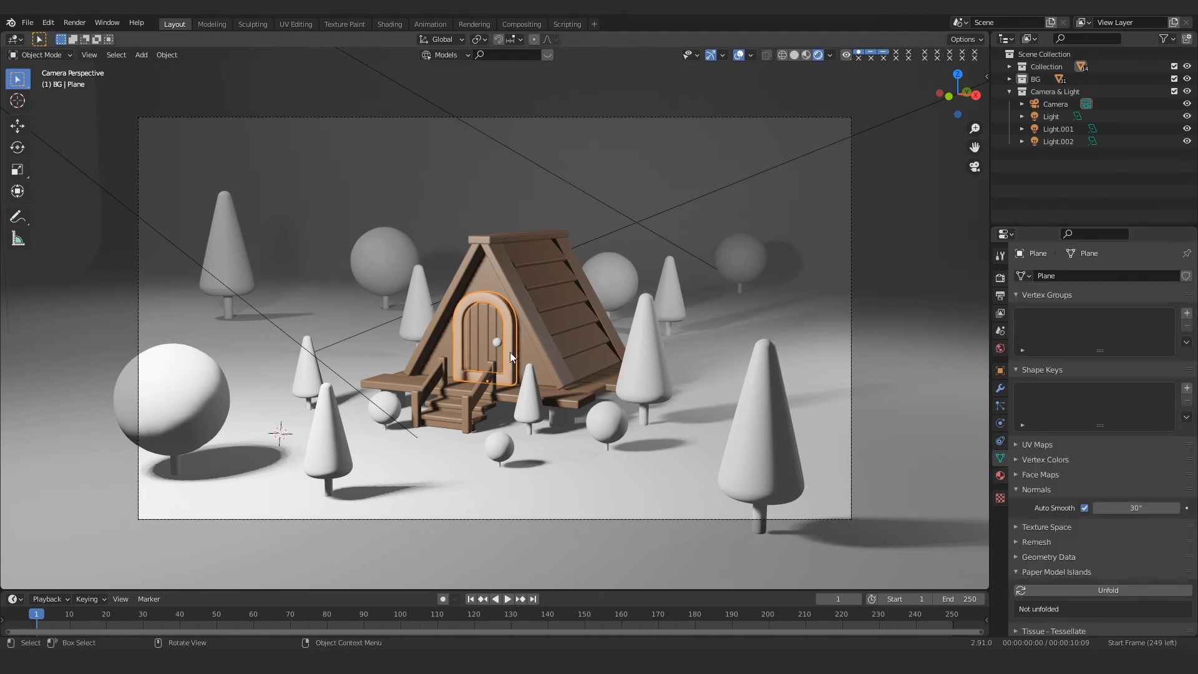
Step: Assign the Light Wood material to the door knob and the tree trunks
click(496, 343)
click(1000, 476)
click(1024, 329)
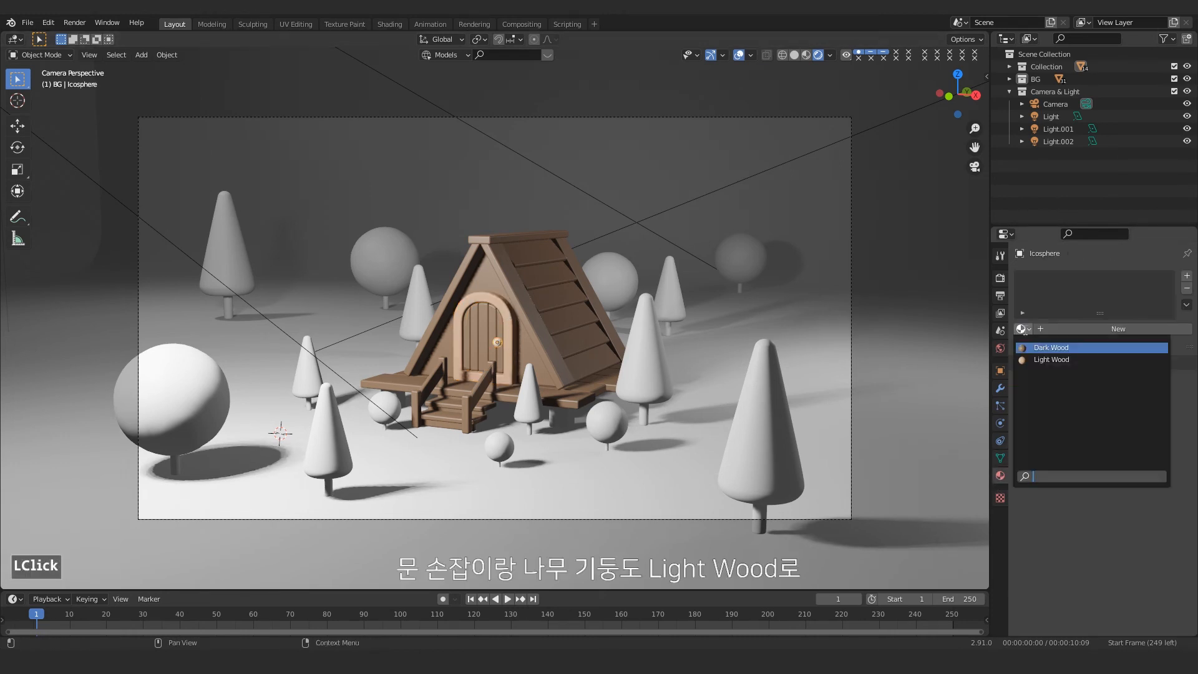
click(1039, 360)
click(1024, 329)
click(1028, 357)
click(503, 440)
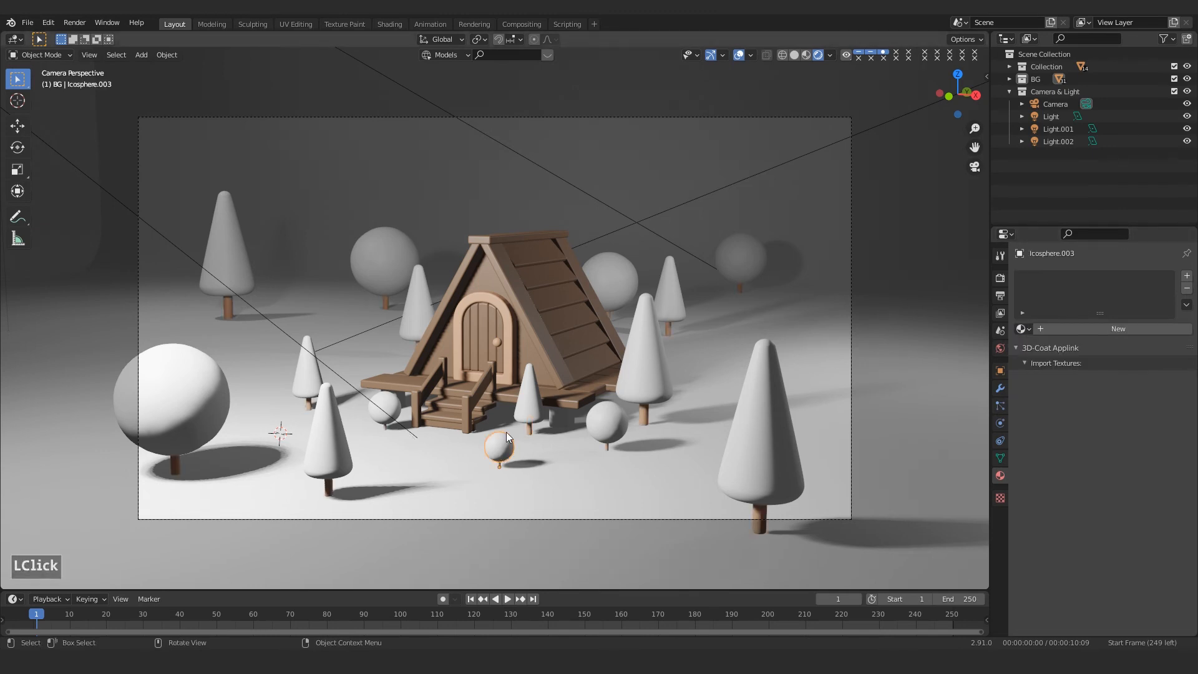
Step: Set the roughness of both the Dark Wood and Light Wood materials to 0.7
click(486, 309)
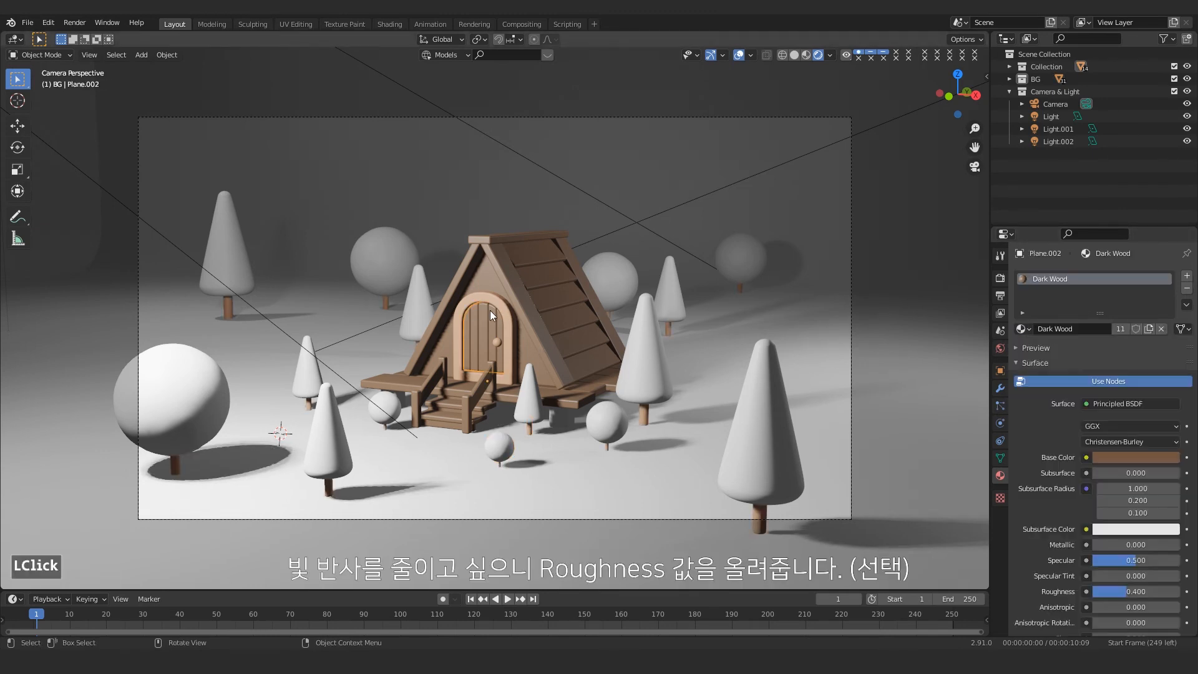
click(1126, 591)
text(0.7)
key(Return)
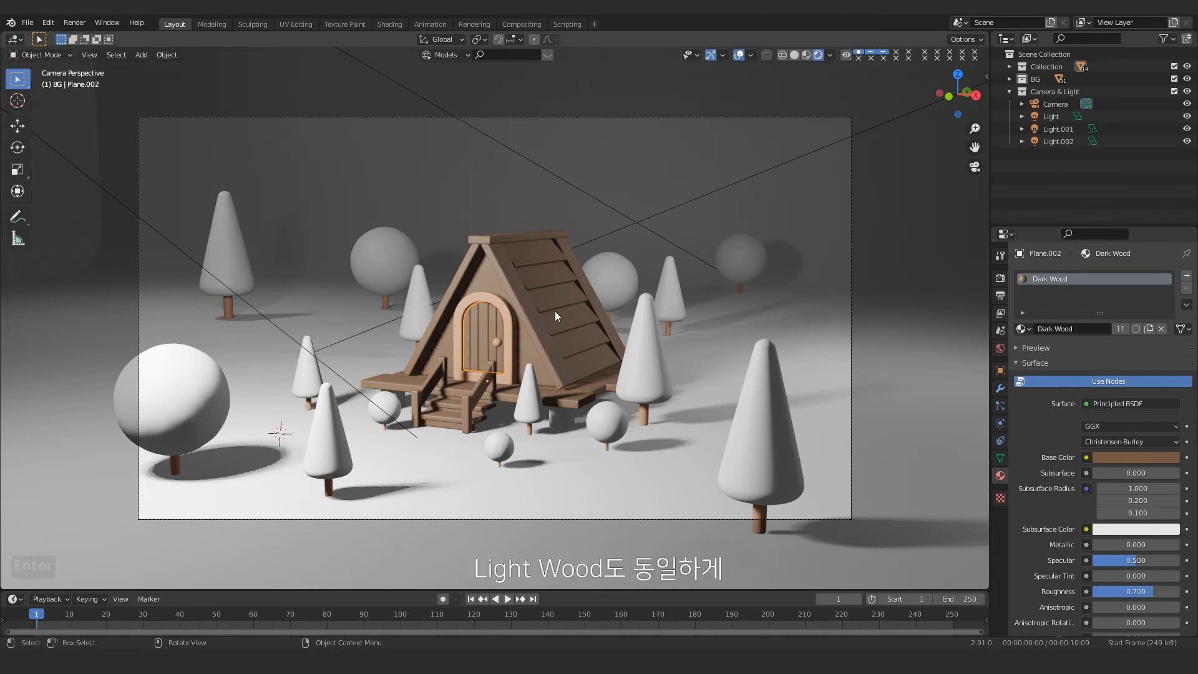
click(492, 295)
text(0)
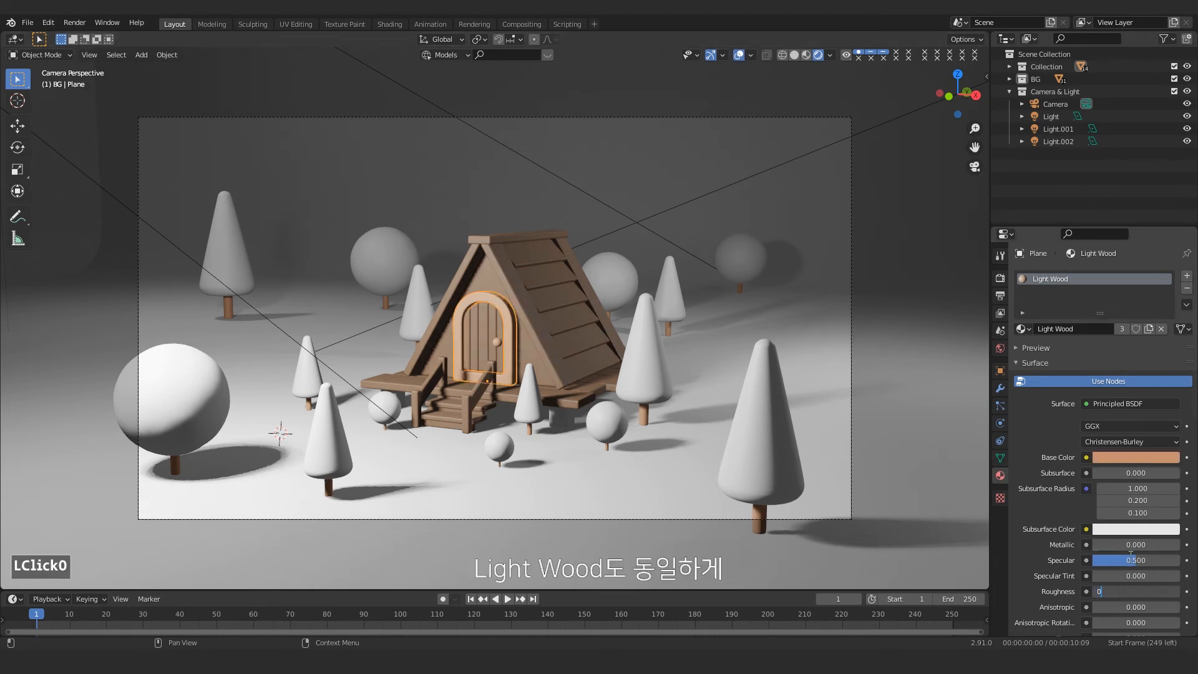
text(.7)
key(Return)
Step: Assign Light Wood to the cone-shaped tree foliage, then duplicate it as a separate material named Green
click(531, 397)
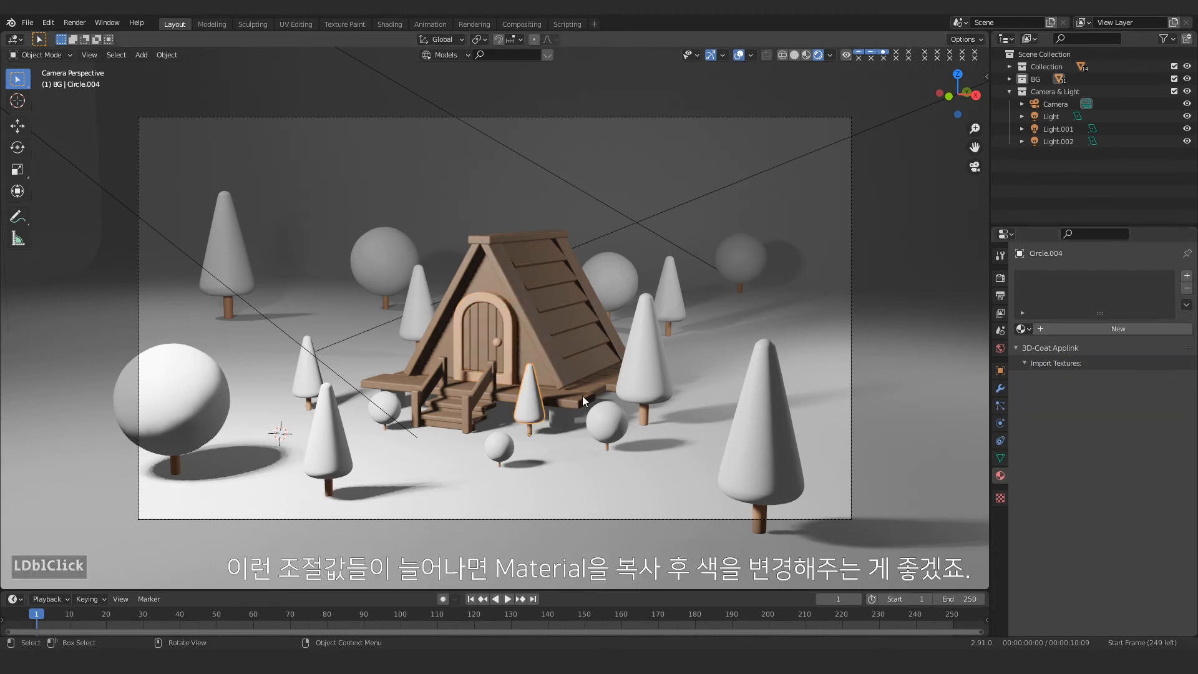
click(1030, 329)
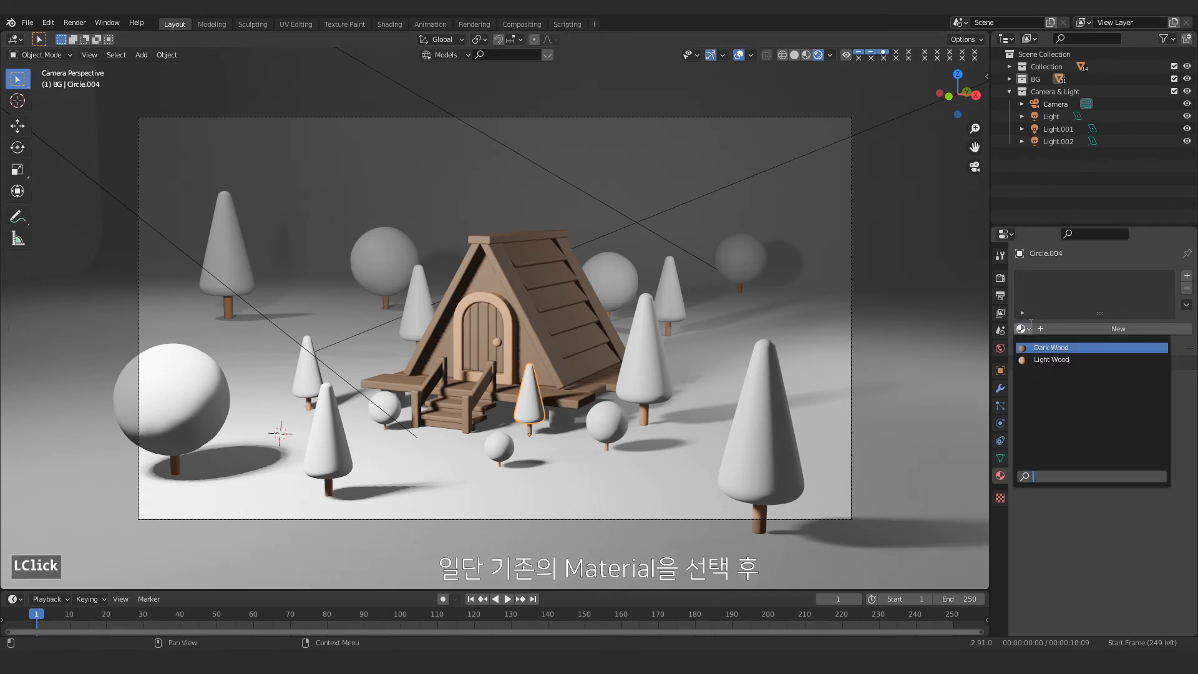
click(1039, 361)
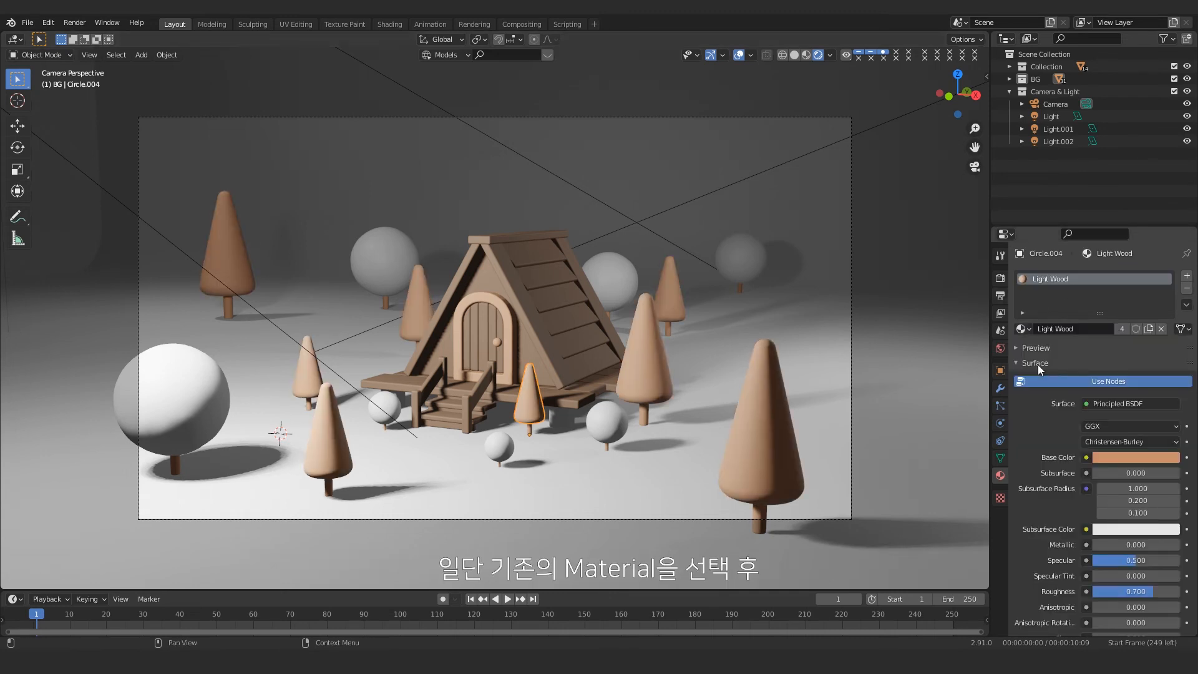
click(1153, 329)
click(1122, 329)
text(Green)
key(Return)
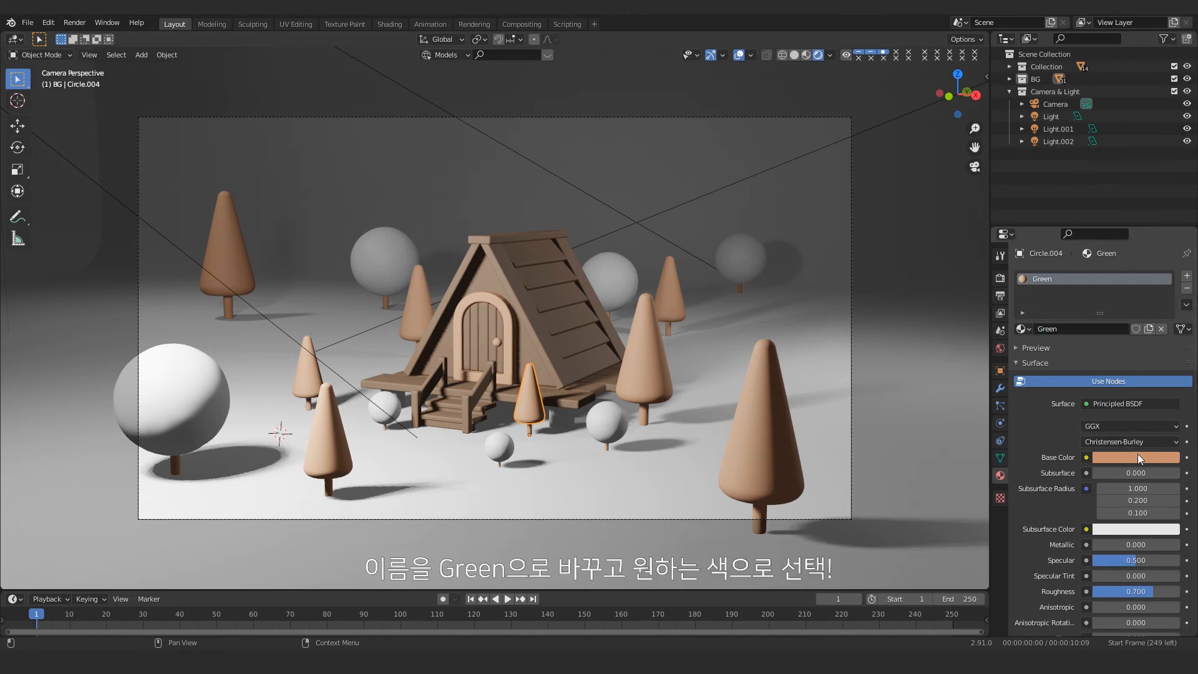
Step: Set the Green material's base color to a muted yellow-green for the cone-shaped trees
click(1140, 460)
click(1101, 328)
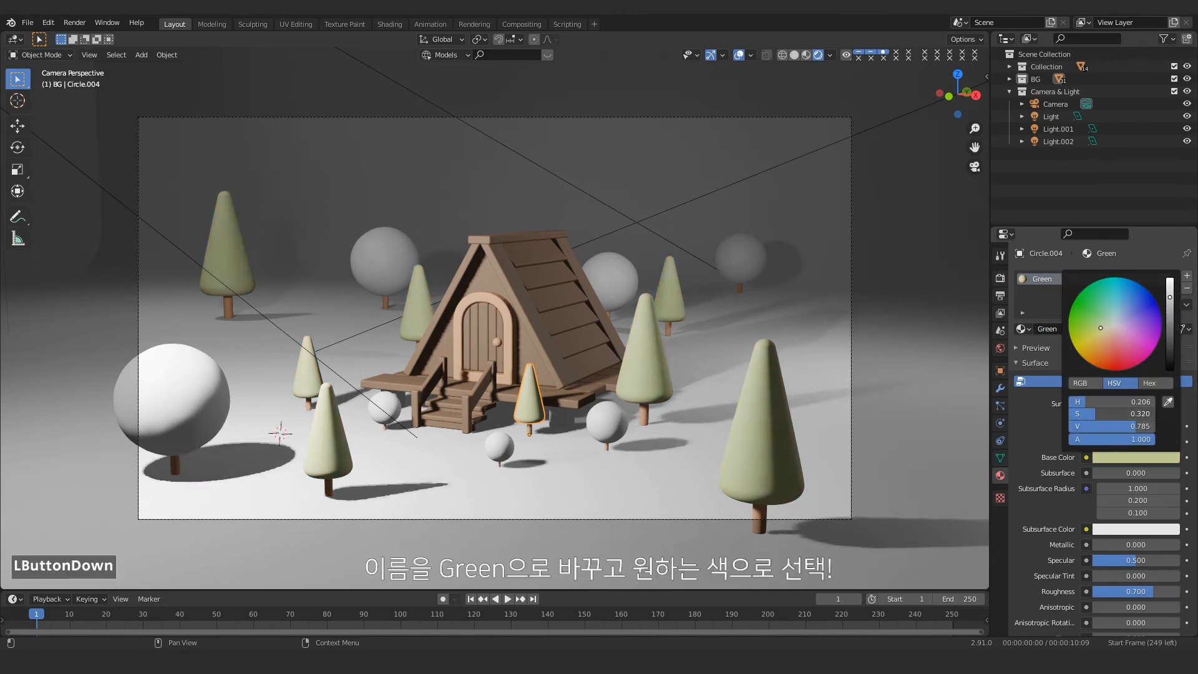
mouse_move(1136, 414)
mouse_down()
mouse_move(1130, 426)
mouse_move(1128, 403)
mouse_up()
Step: Assign the Green material to the round tree foliage, then duplicate it as a separate material named Pink
click(607, 423)
click(1025, 330)
click(1050, 361)
click(1150, 330)
click(1104, 329)
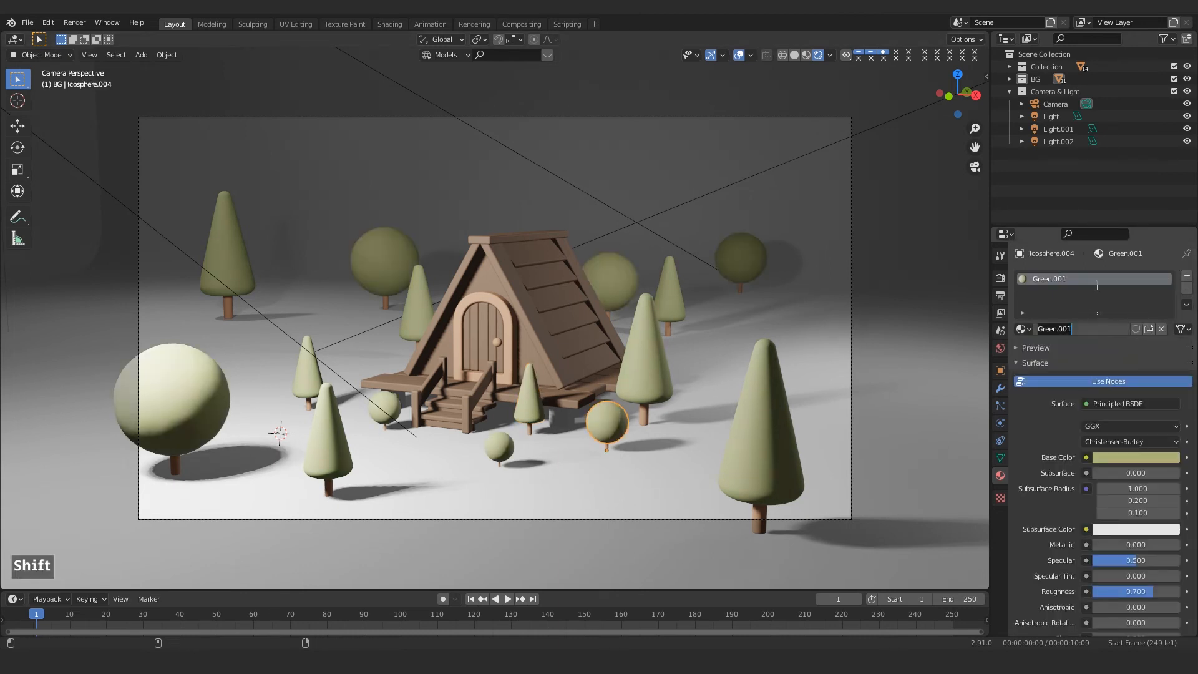
text(Pink)
key(Return)
Step: Set the Pink material's base color to salmon pink, about hue 0.009, saturation 0.469 and value 0.835
click(1170, 459)
click(1114, 337)
drag(1119, 414, 1133, 414)
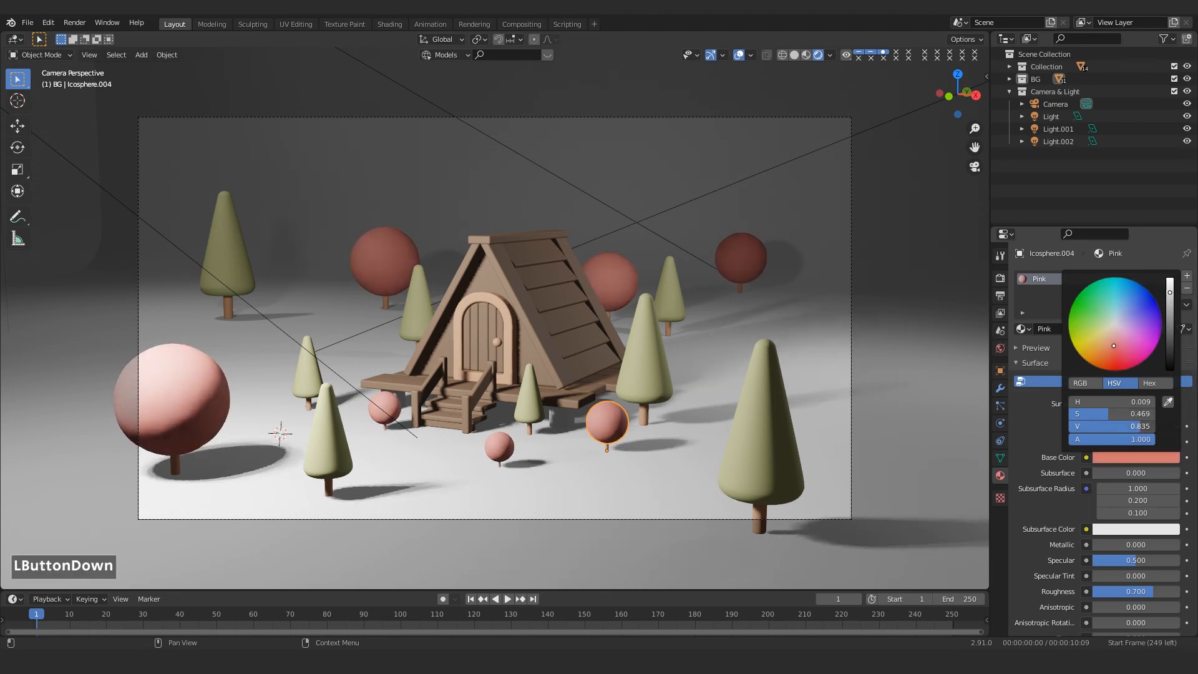
Step: Give the backdrop a separate copy of the Pink material named Purple and set its base color to light purple
click(687, 469)
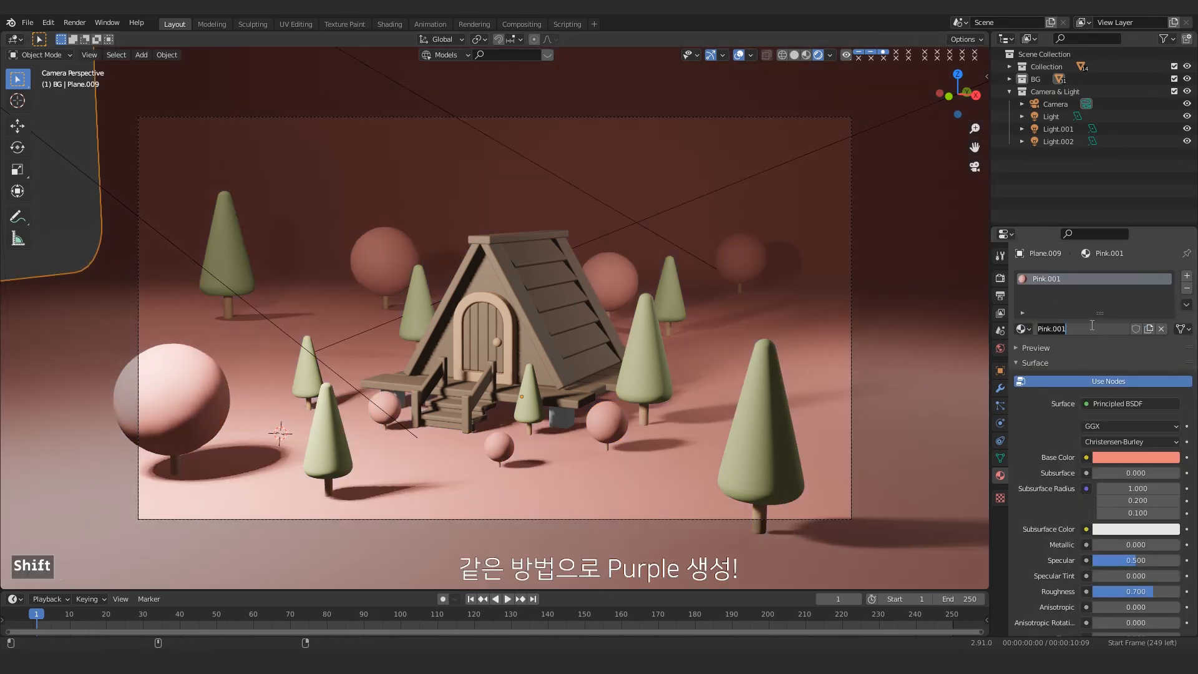
click(1124, 458)
drag(1115, 348, 1137, 331)
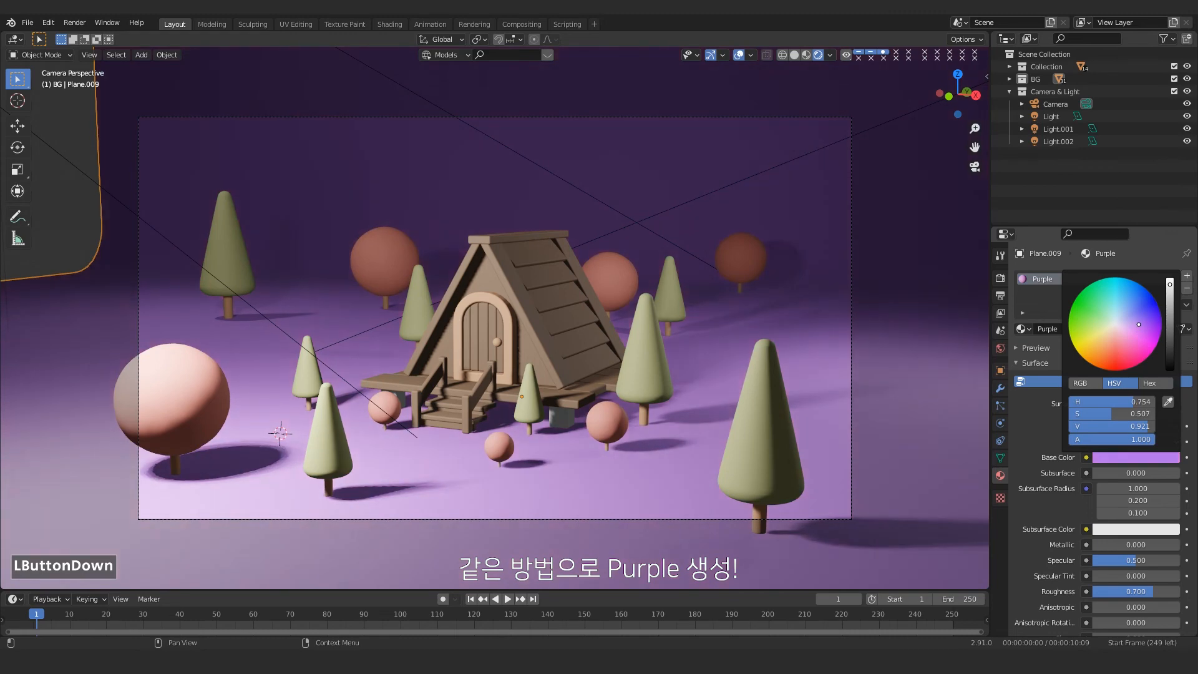
drag(1110, 416, 1143, 426)
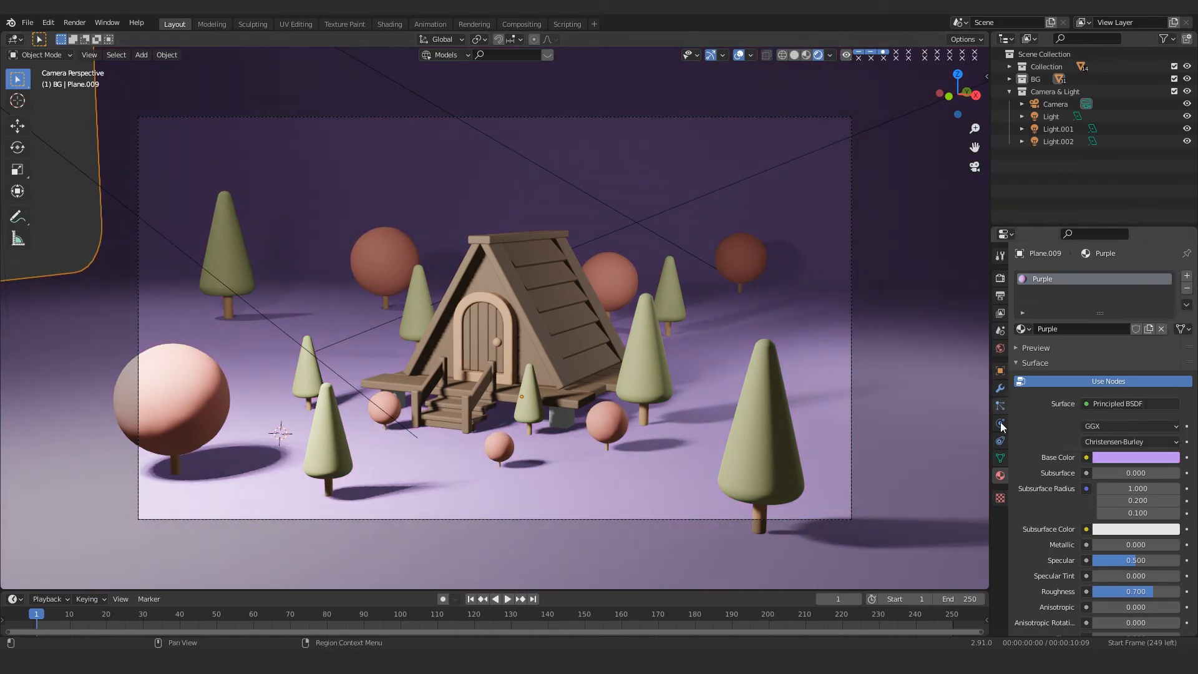
Step: Set the power of area light Light.002 to 500 W, reposition it and check the result through the camera
click(1039, 106)
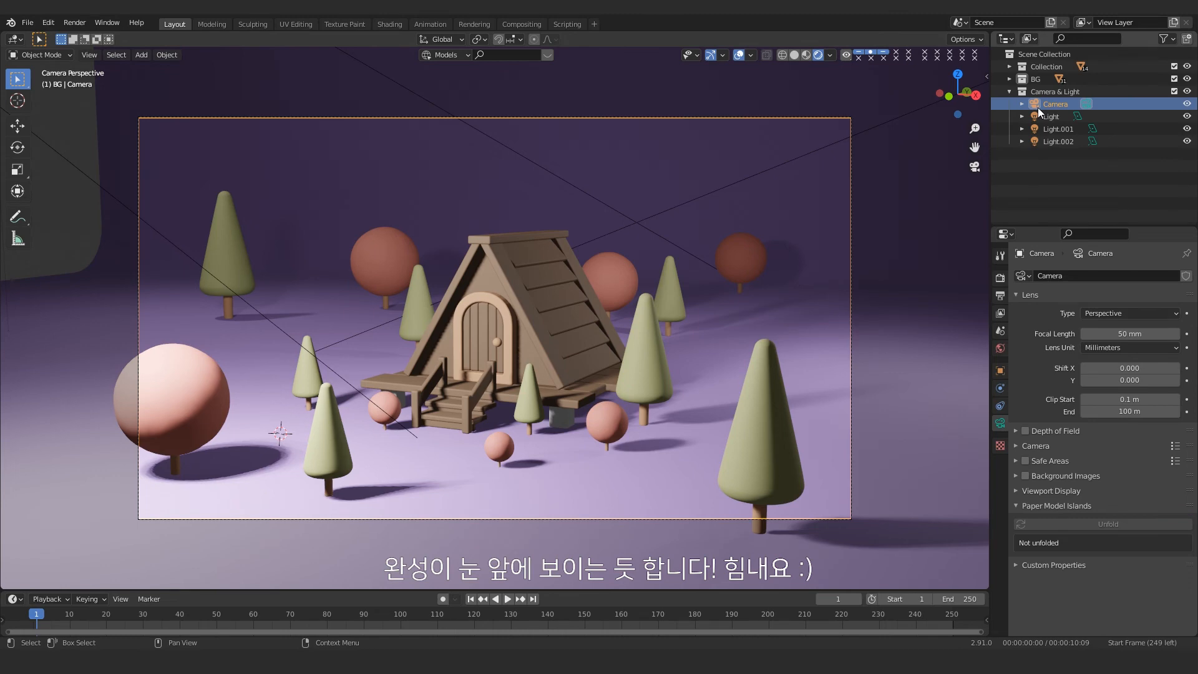
middle_drag(663, 291, 530, 324)
scroll(519, 317, up, 2)
click(518, 317)
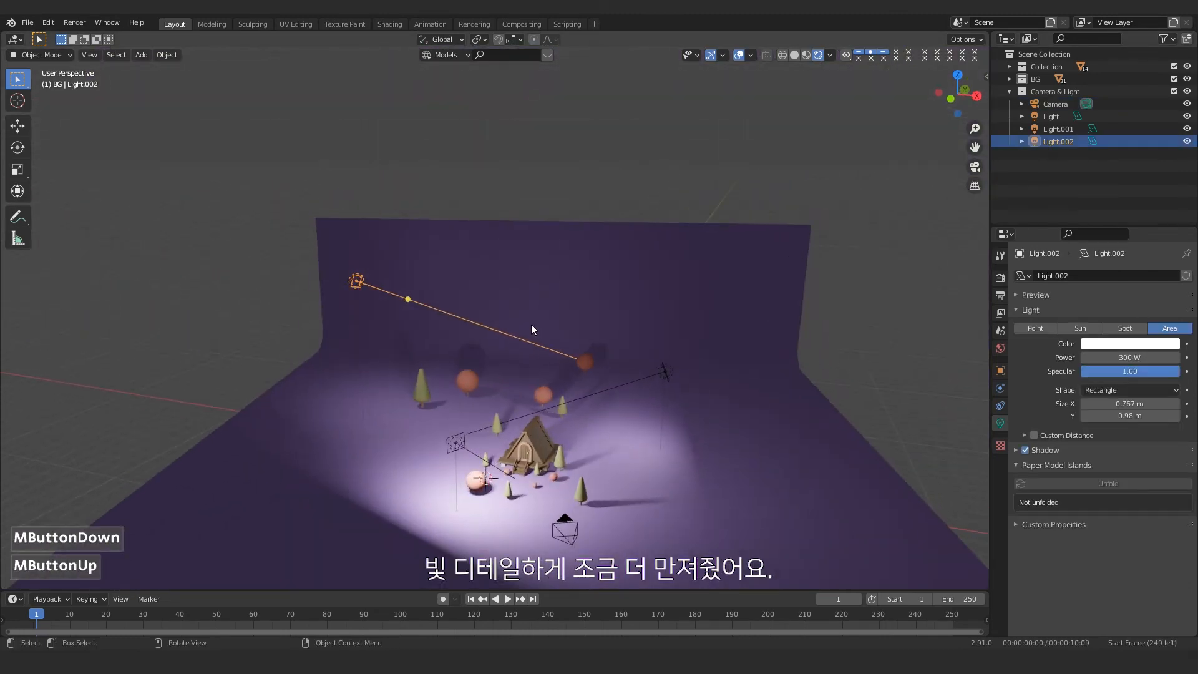
click(1130, 358)
text(500)
key(Return)
middle_drag(768, 147, 783, 212)
key(g)
click(658, 264)
key(KP_0)
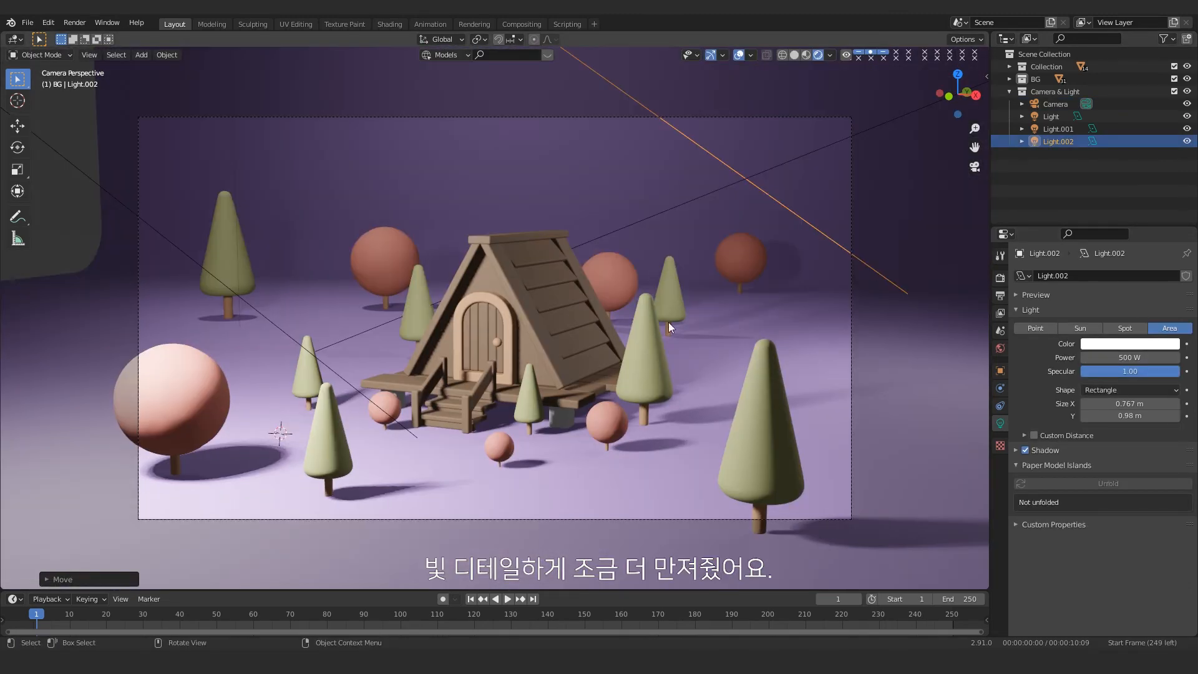
Step: Move the backdrop horizontally with Z locked to adjust its distance behind the cabin, checking it through the camera
click(875, 276)
scroll(794, 402, down, 8)
middle_drag(875, 276, 788, 411)
key(g)
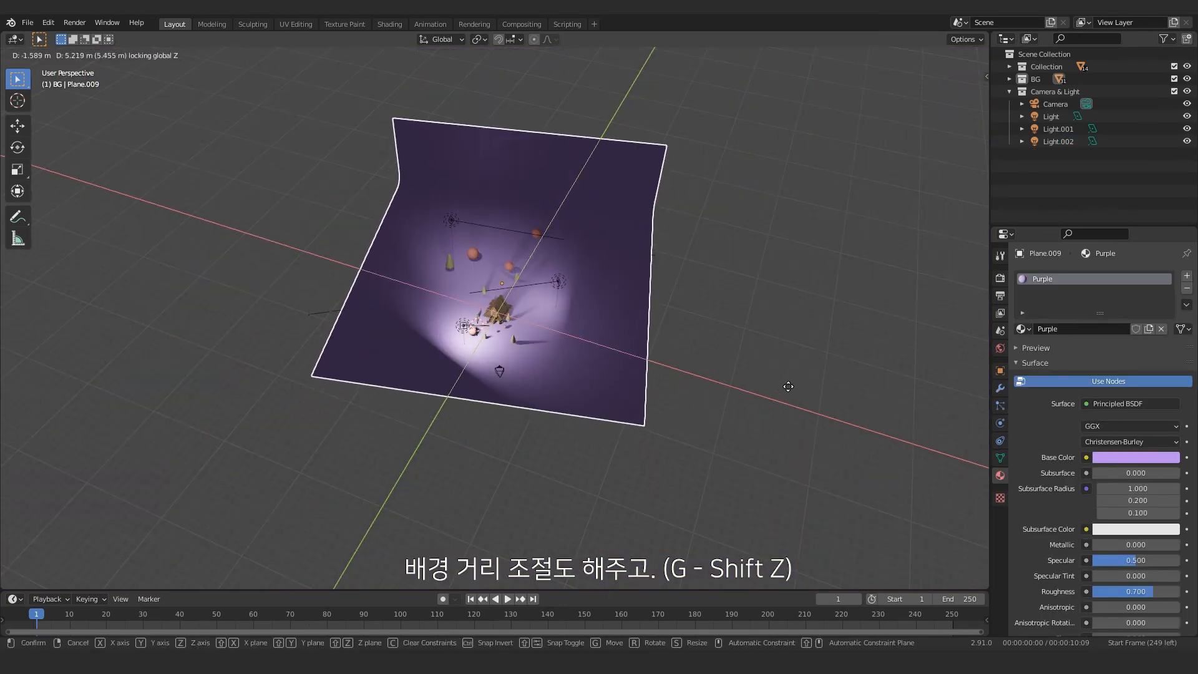
click(789, 315)
key(KP_0)
click(943, 234)
scroll(725, 315, up, 3)
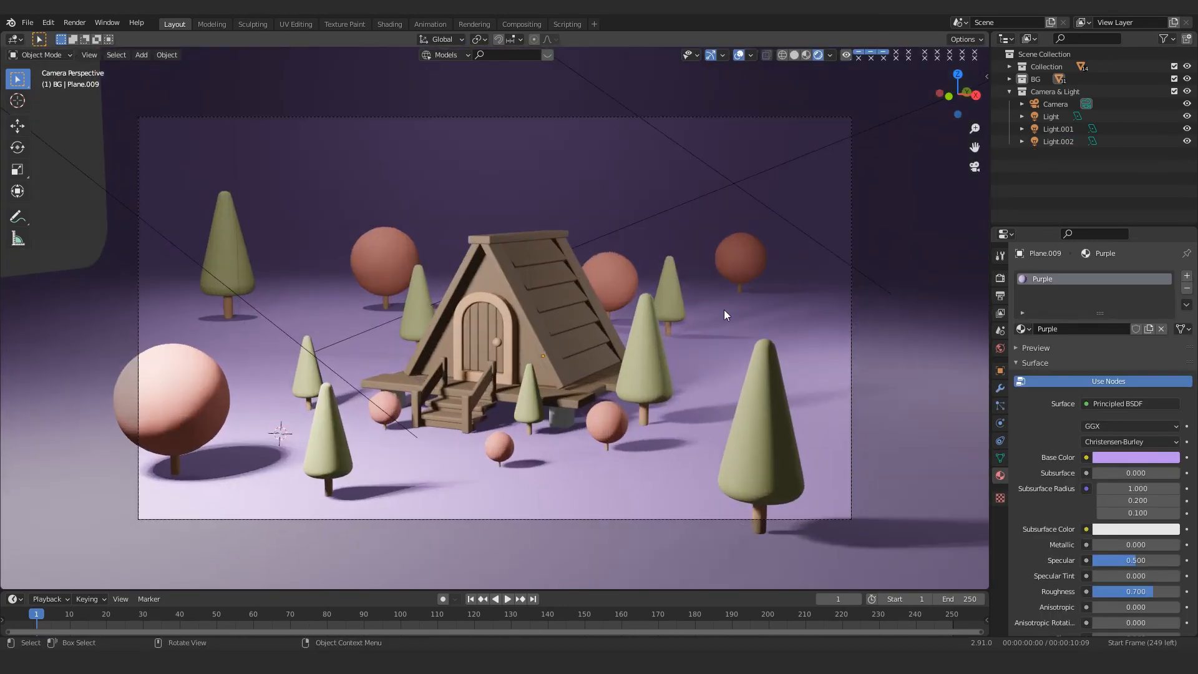
scroll(724, 315, down, 7)
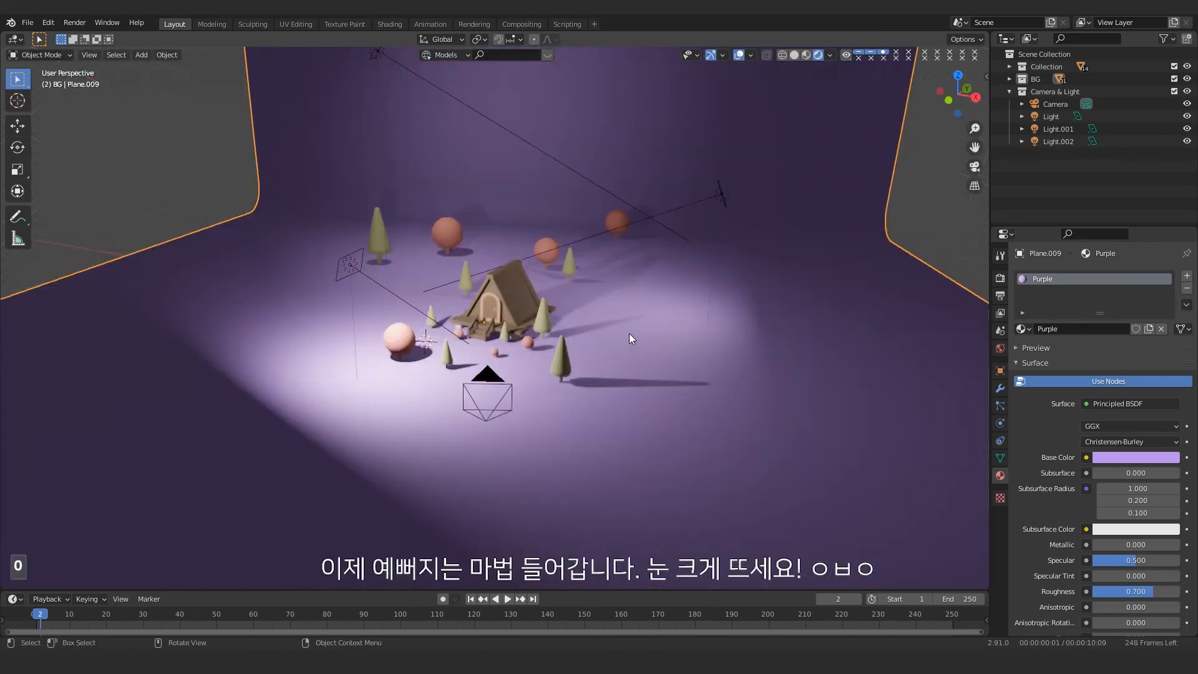
key(KP_0)
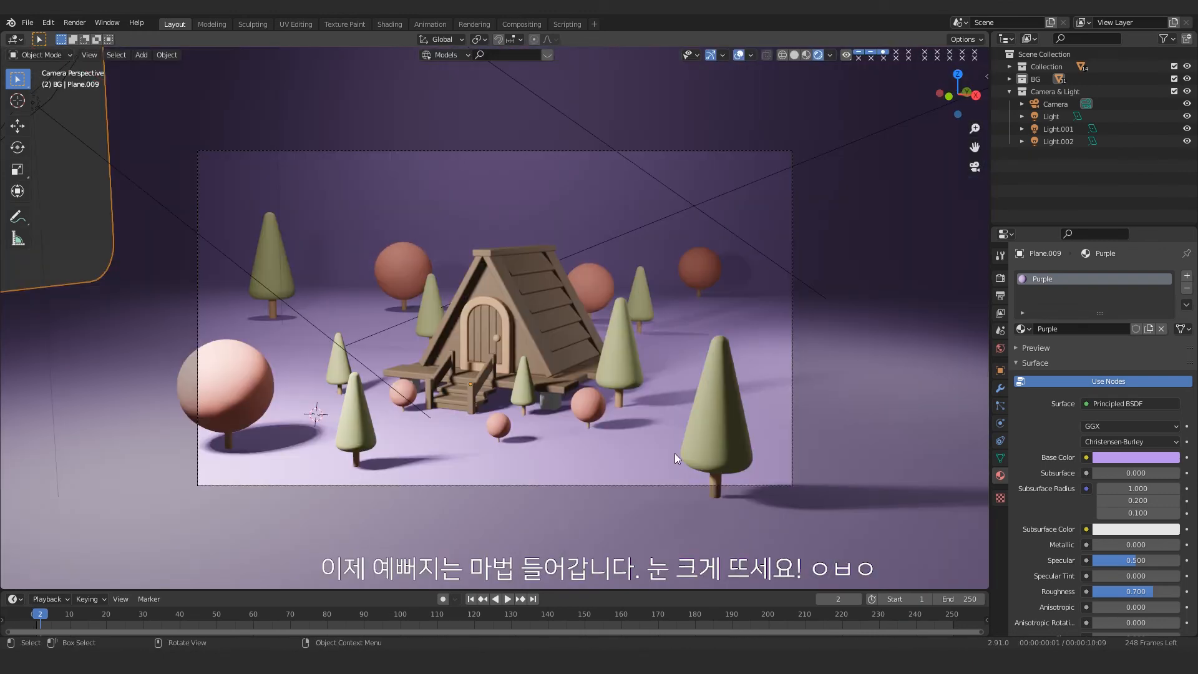
Step: Enable the camera's depth of field with an F-Stop of 0.2 and a focus distance of 12 m
click(1060, 105)
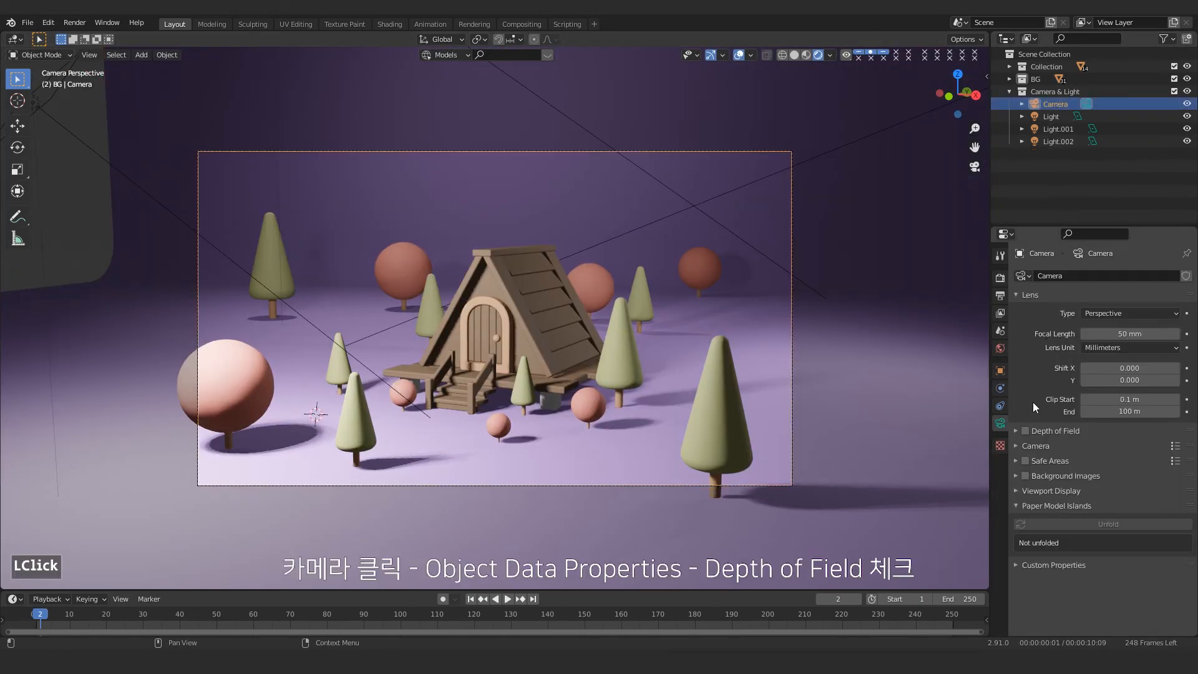
click(1026, 433)
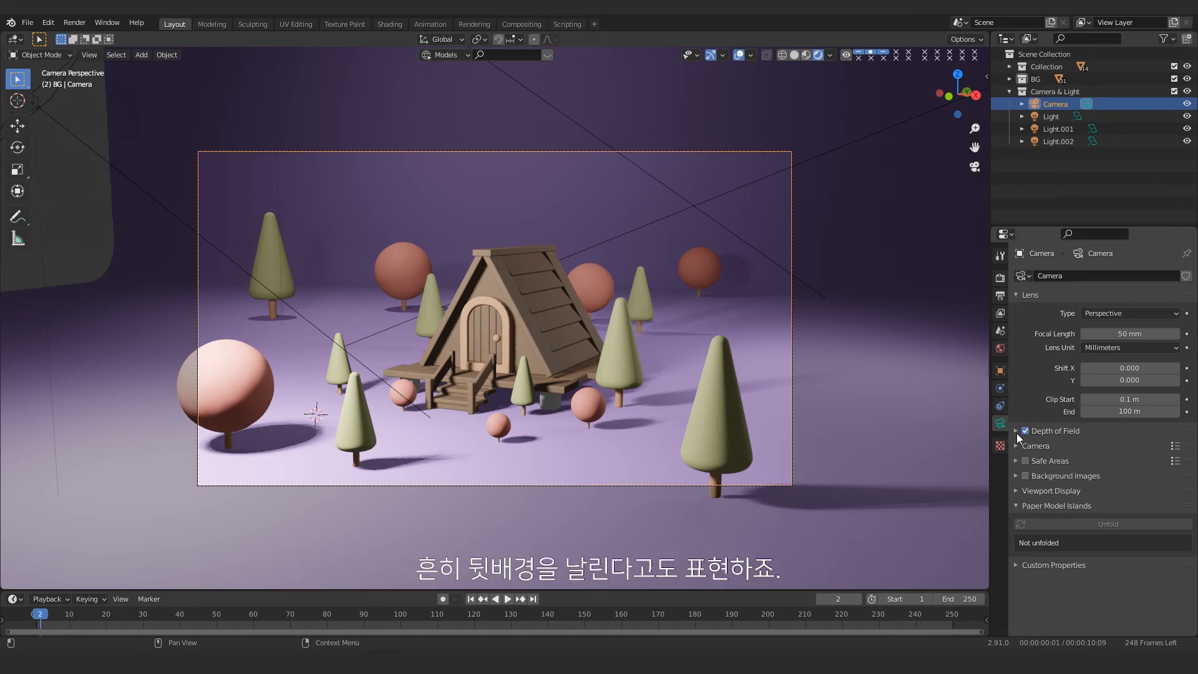
click(1017, 433)
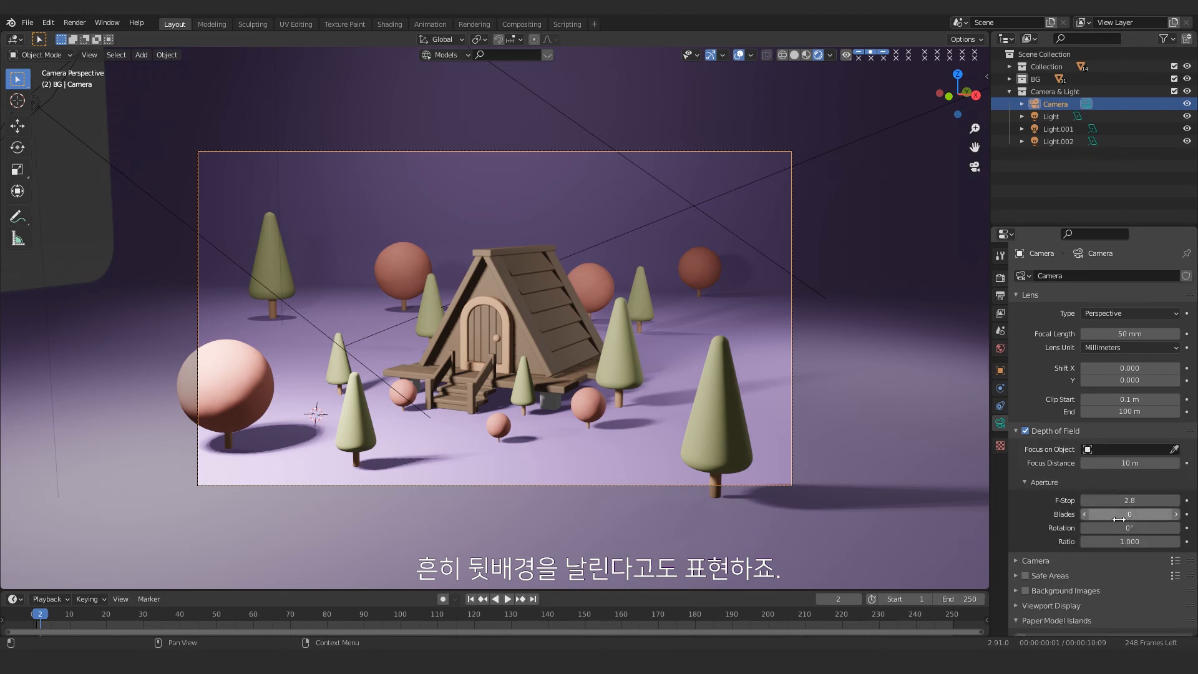
click(1123, 500)
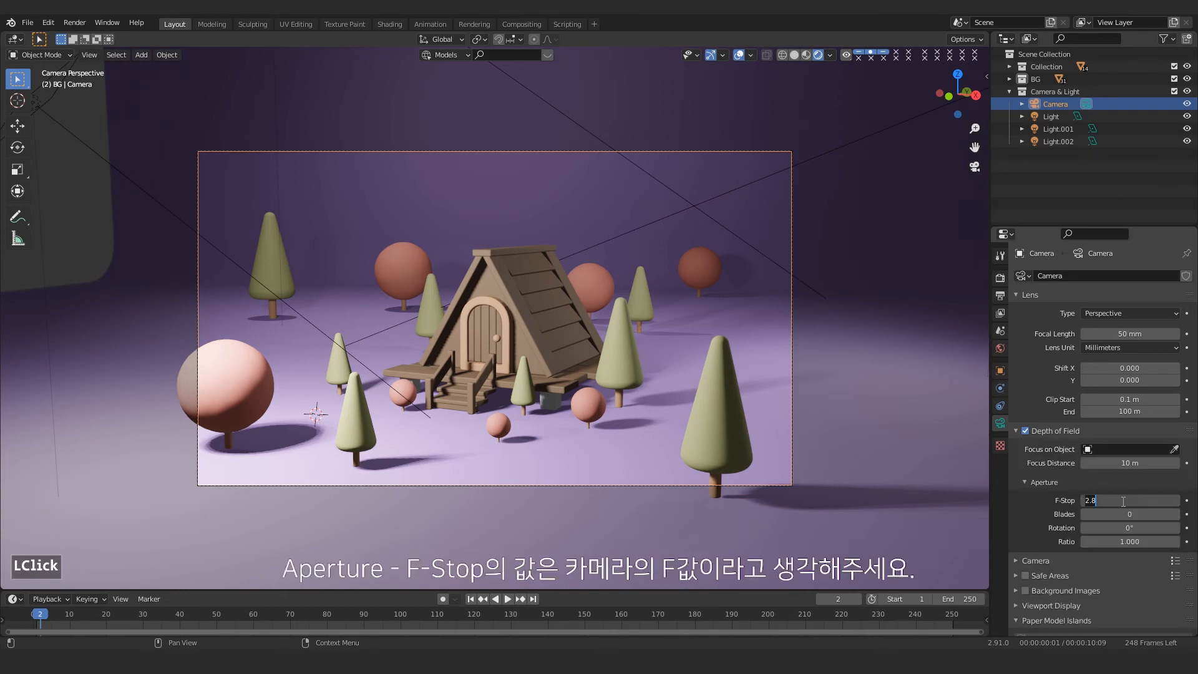
drag(1130, 499, 1120, 463)
drag(1121, 464, 1116, 464)
scroll(724, 334, up, 2)
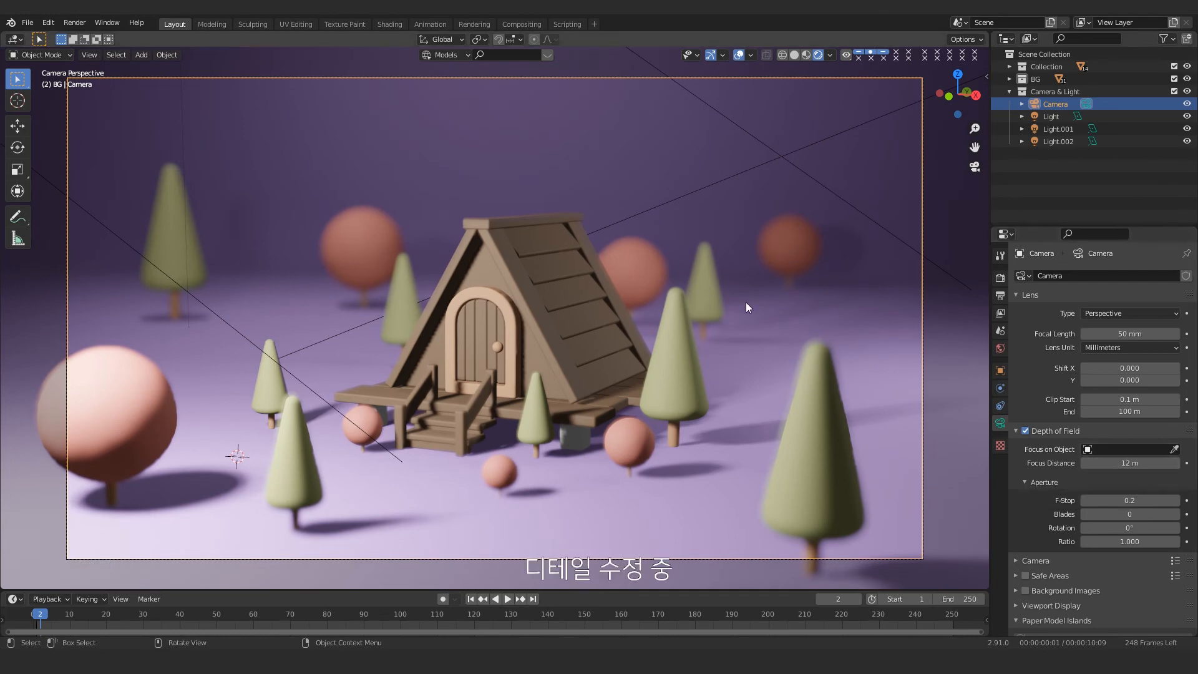
Step: Reposition and rotate the 1000 W area light in front of the cabin, then check it in camera view
middle_drag(746, 302, 693, 430)
shift+middle_drag(611, 400, 552, 459)
scroll(553, 459, up, 2)
click(355, 450)
key(r)
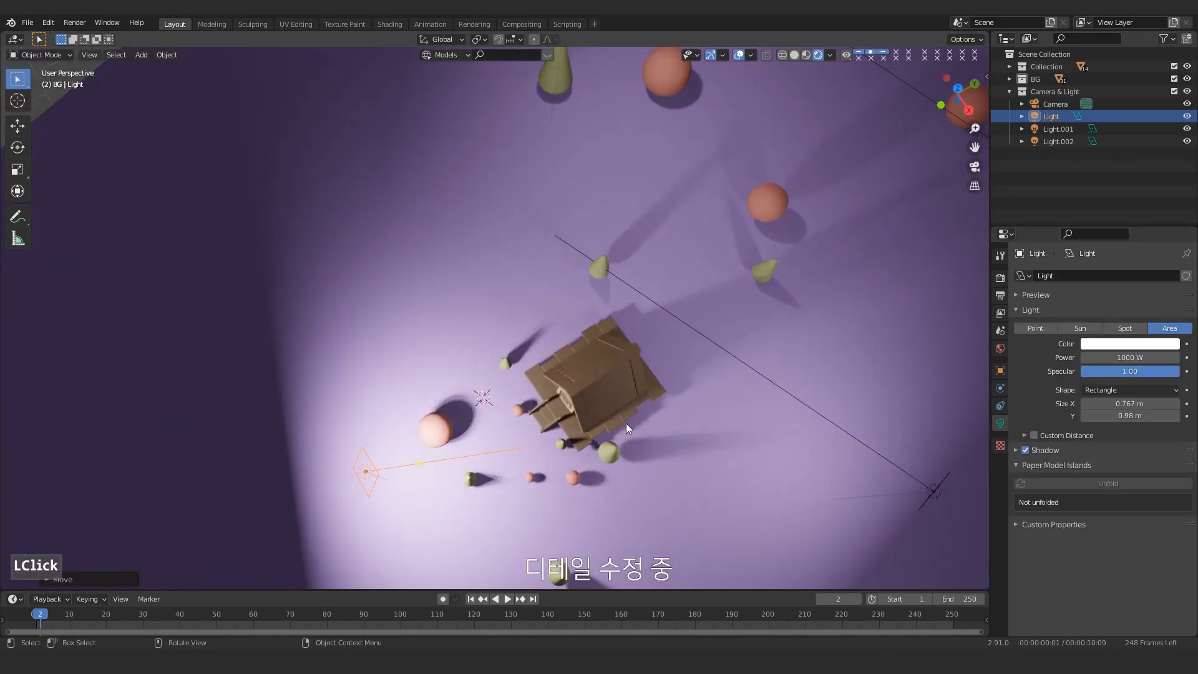
click(626, 411)
key(KP_0)
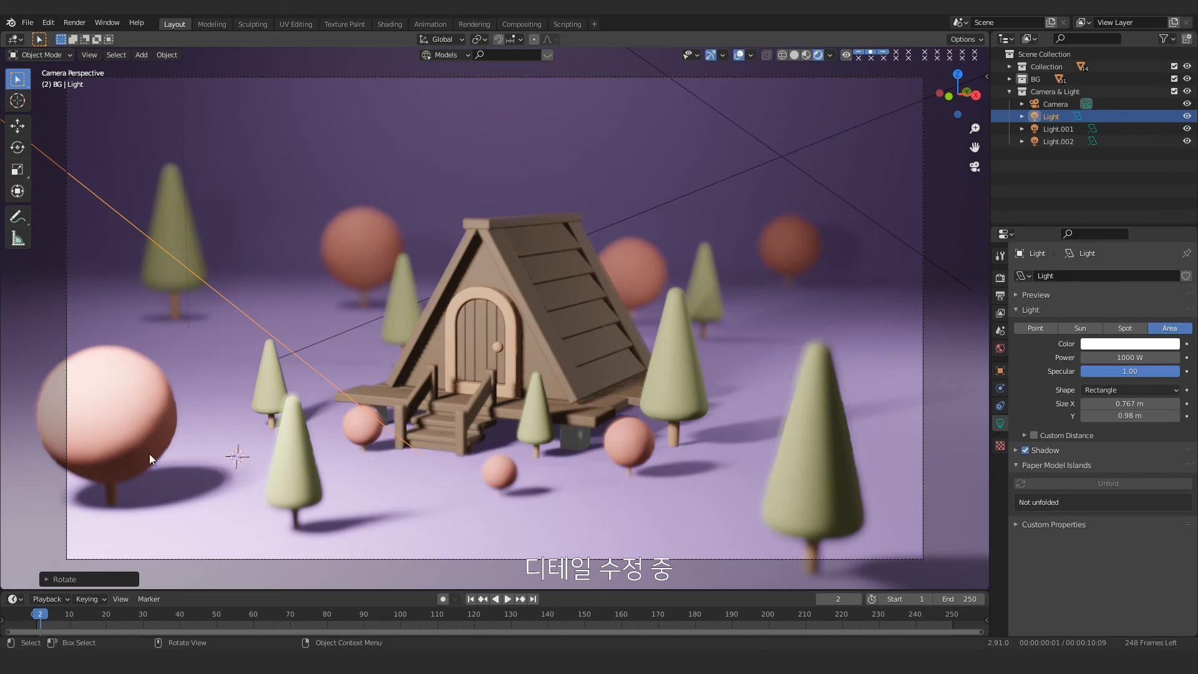
Step: Move the large round tree at the frame's left edge farther back from the camera
click(150, 460)
key(g)
click(589, 362)
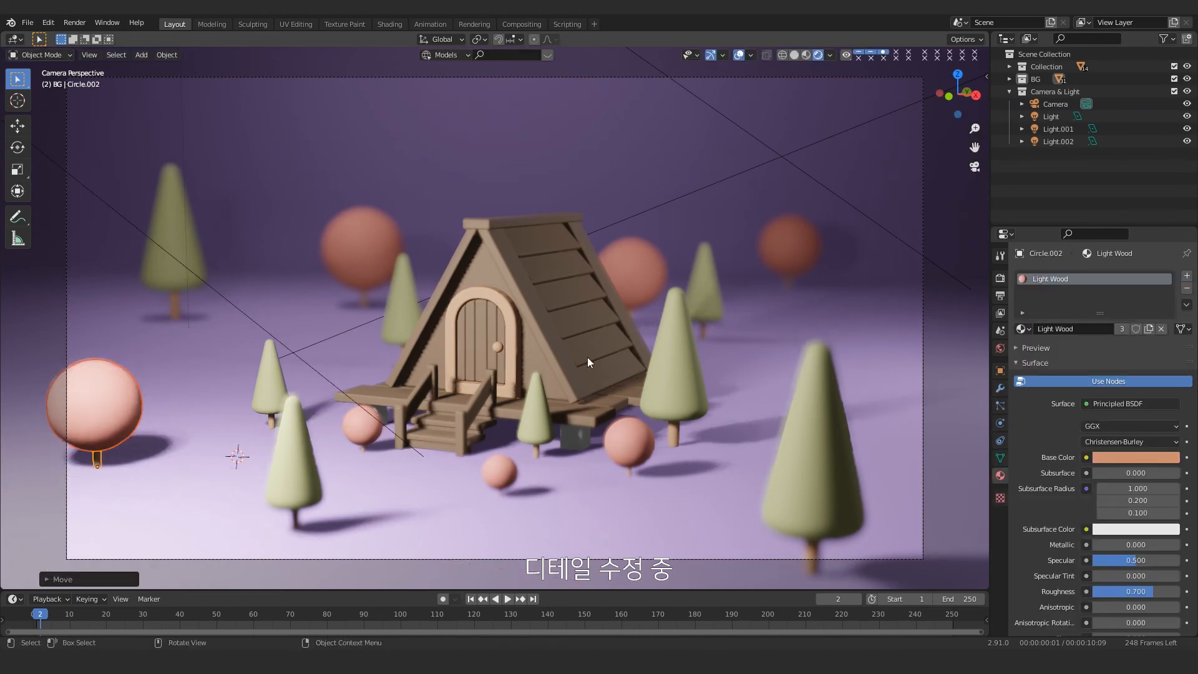
Step: Rotate the 1000 W area light again, shift its position and return to the camera view
middle_drag(587, 359, 562, 430)
scroll(437, 412, up, 1)
scroll(437, 412, down, 2)
click(214, 384)
middle_drag(630, 262, 639, 297)
key(r)
click(462, 400)
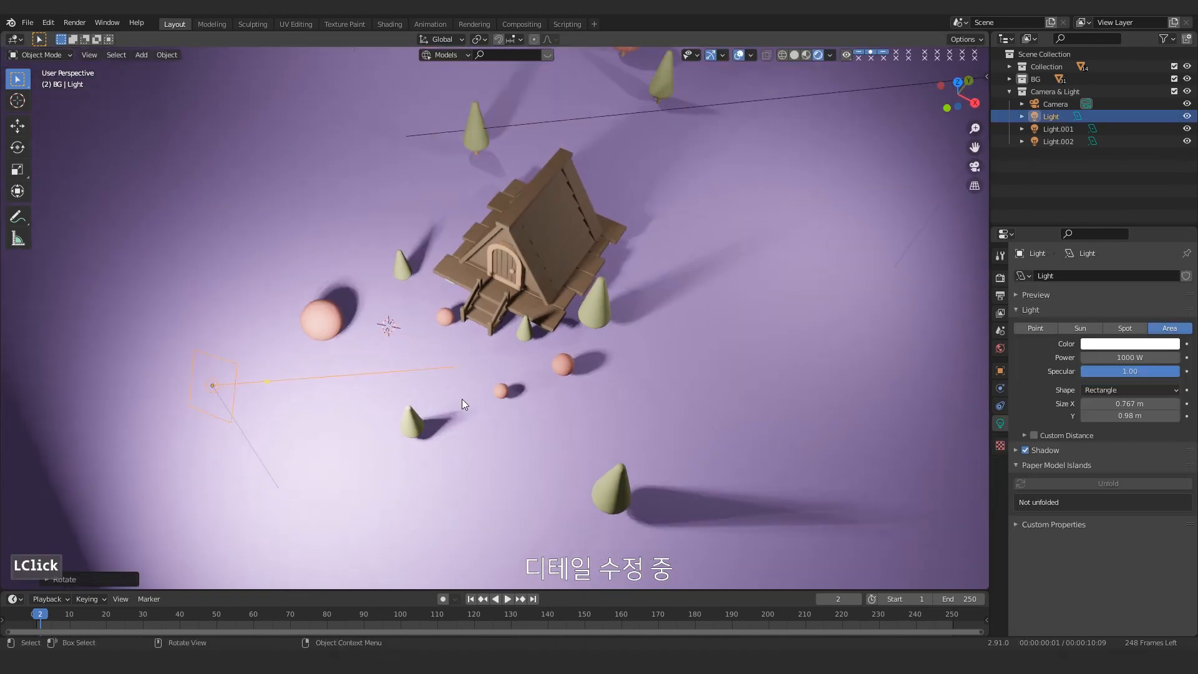
middle_drag(462, 399, 523, 330)
key(KP_0)
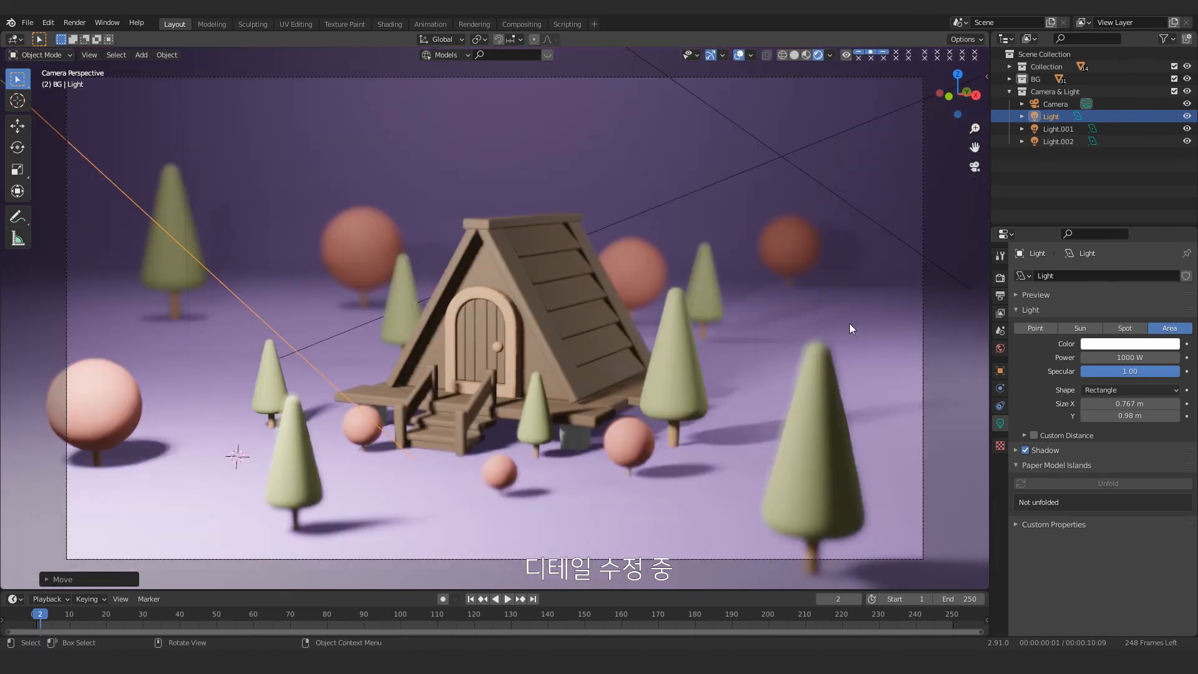
Step: Tint Light and Light.001 a warm cream color, with Light.001 at about hue 0.085 and saturation 0.192
click(1131, 344)
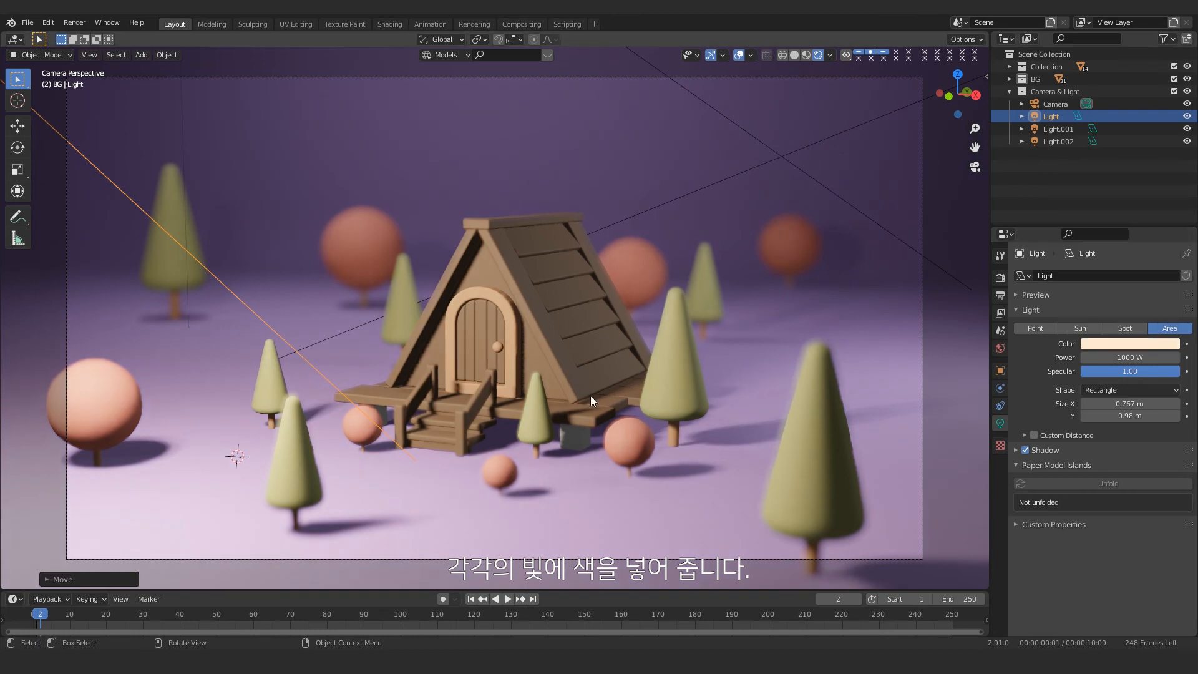
click(692, 195)
click(1131, 344)
mouse_move(1083, 312)
mouse_down()
mouse_move(1099, 312)
mouse_move(1079, 304)
mouse_up()
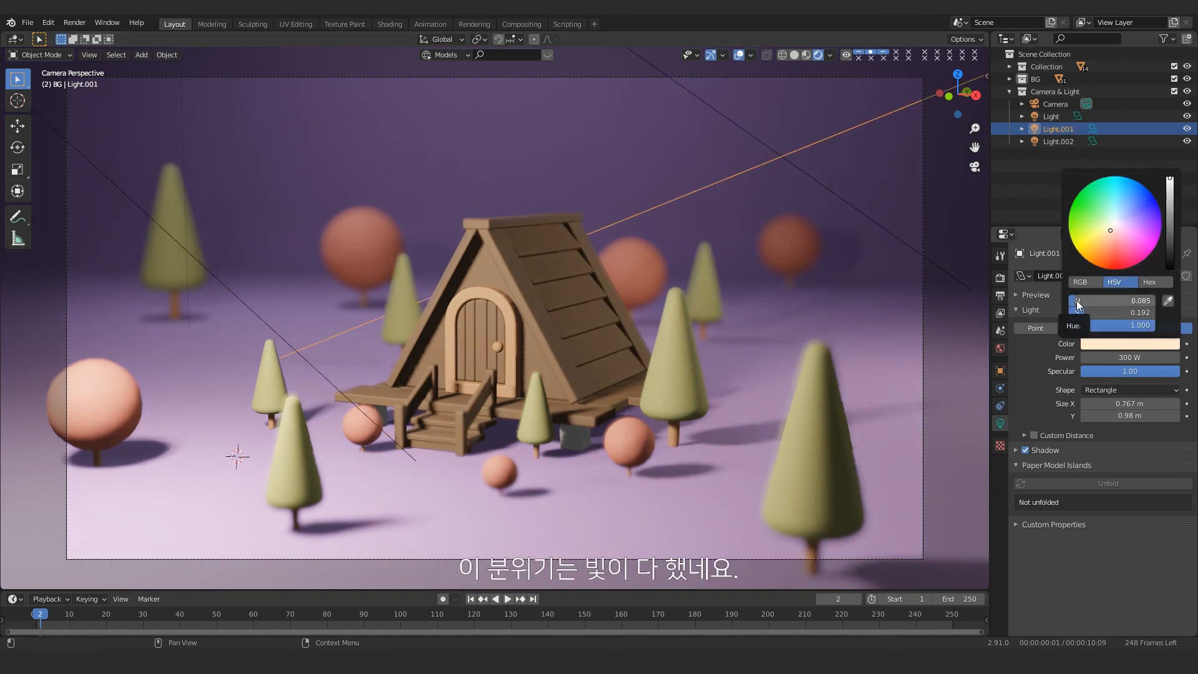
Step: Give Light.002 a faint warm tint, then recheck the settings of Light and Light.001
click(924, 256)
click(1124, 344)
drag(1116, 223, 1114, 225)
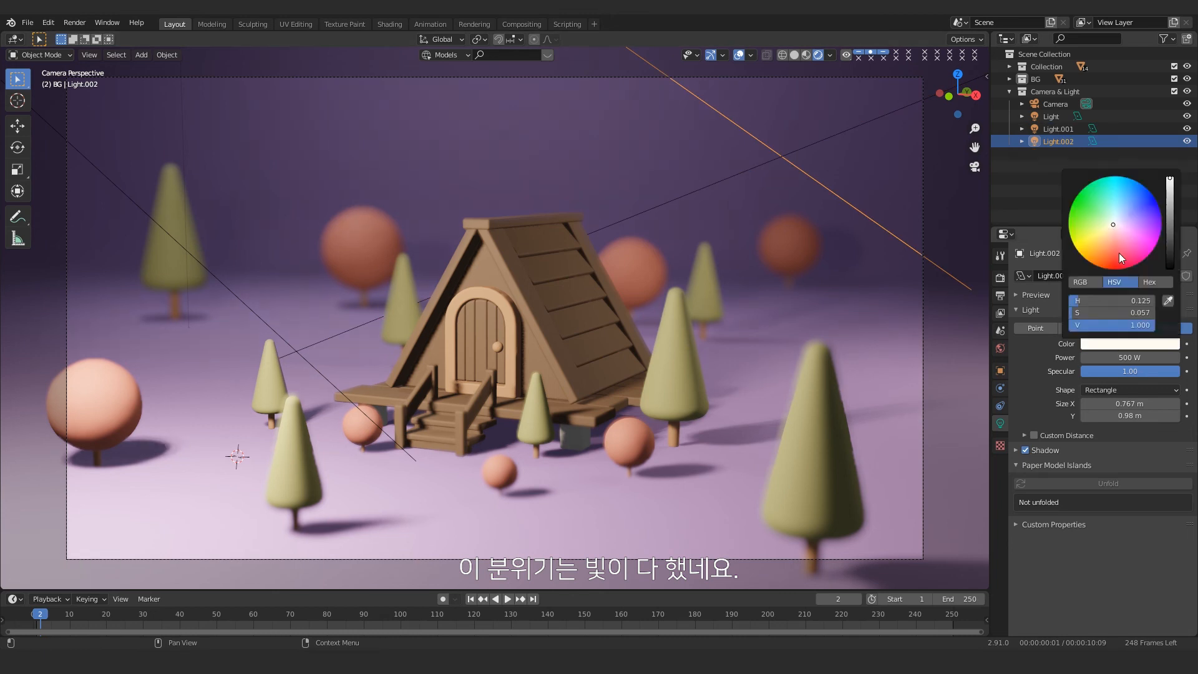
click(1119, 271)
click(405, 451)
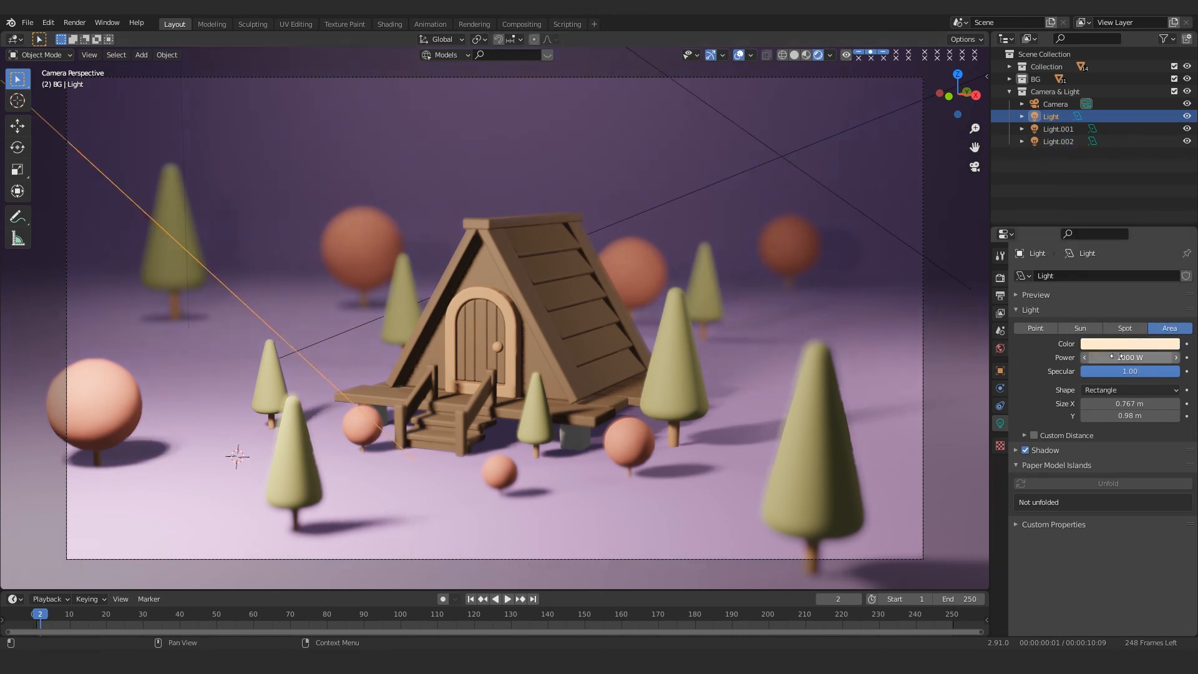
click(785, 161)
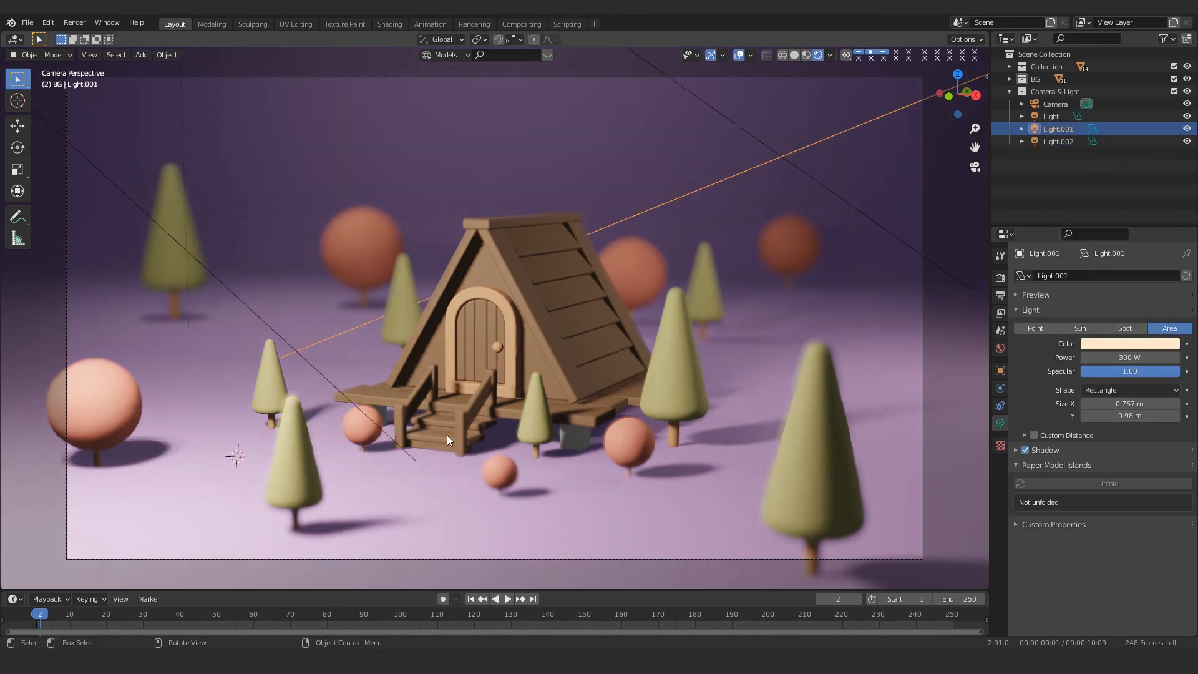
Step: Collapse the Camera & Light collection and create a new collection named Light Ball
click(1009, 92)
right_click(1057, 125)
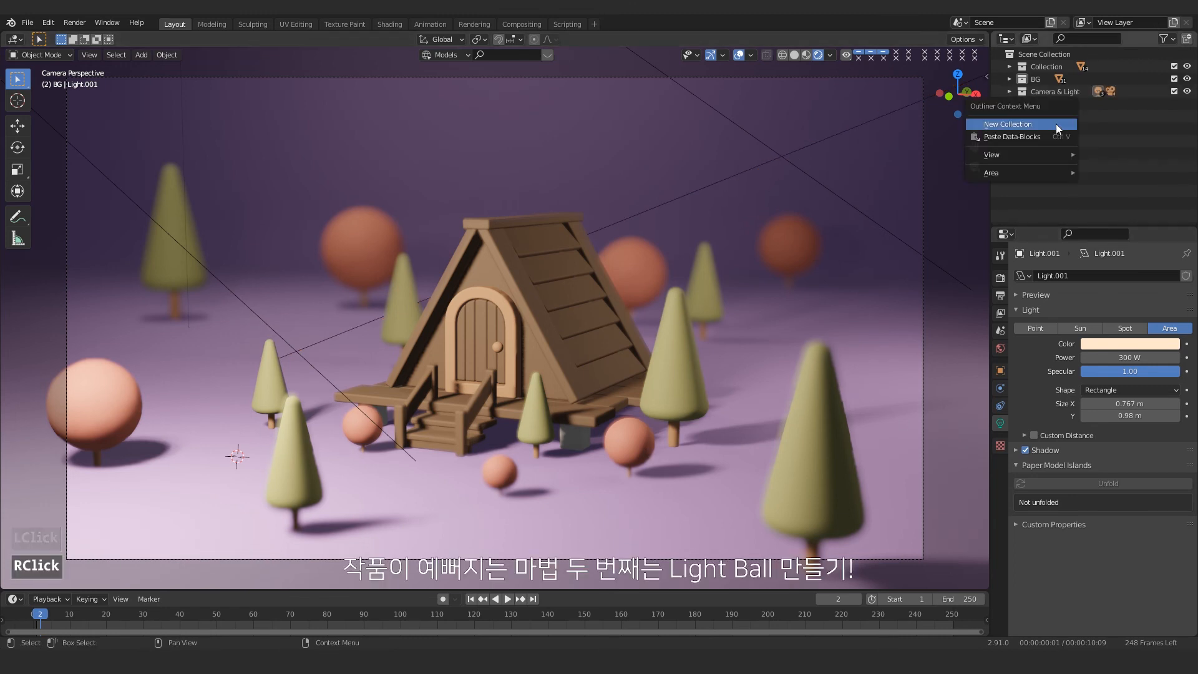
double_click(1057, 125)
double_click(1038, 104)
text(Lig)
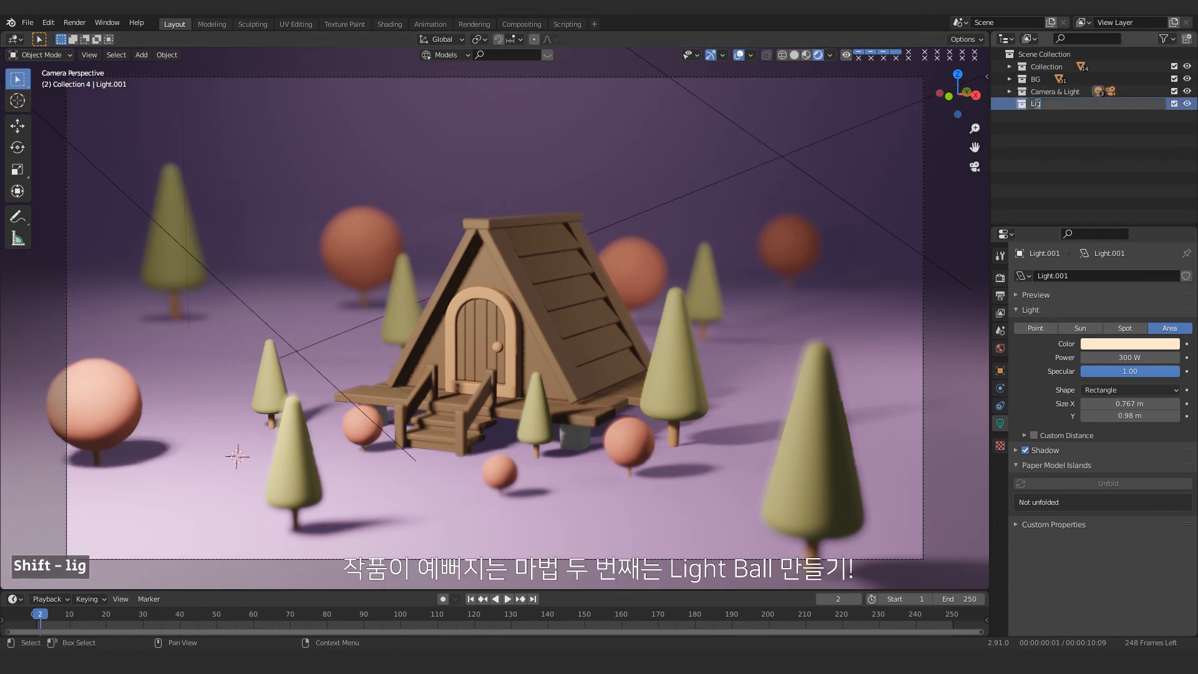
text(ht Ball)
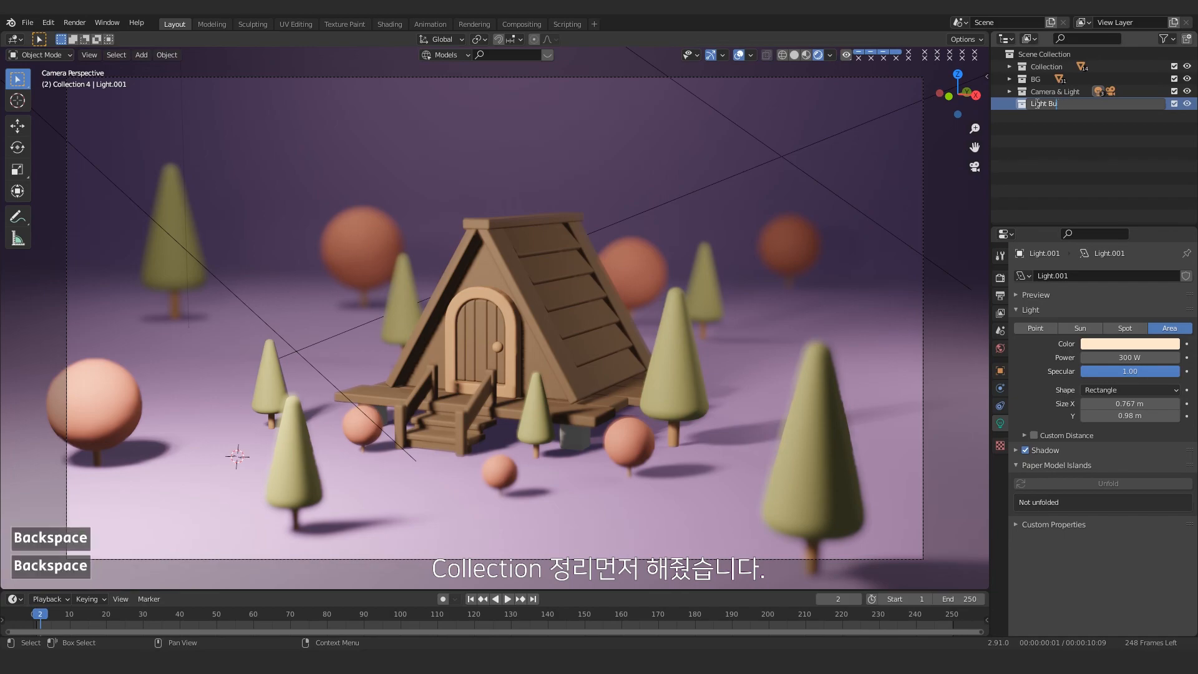
Step: Add an ico sphere, move it beside the back-left cone tree and scale it down to about 0.077
click(136, 53)
mouse_move(147, 83)
click(252, 102)
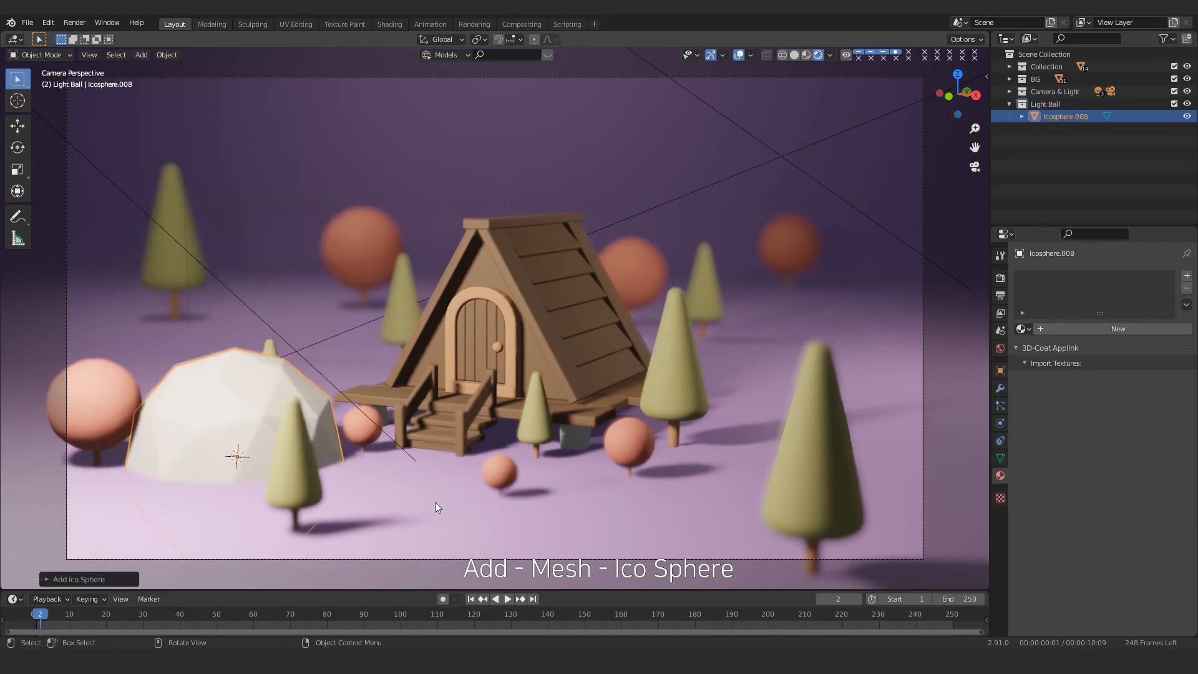
key(g)
click(430, 276)
key(s)
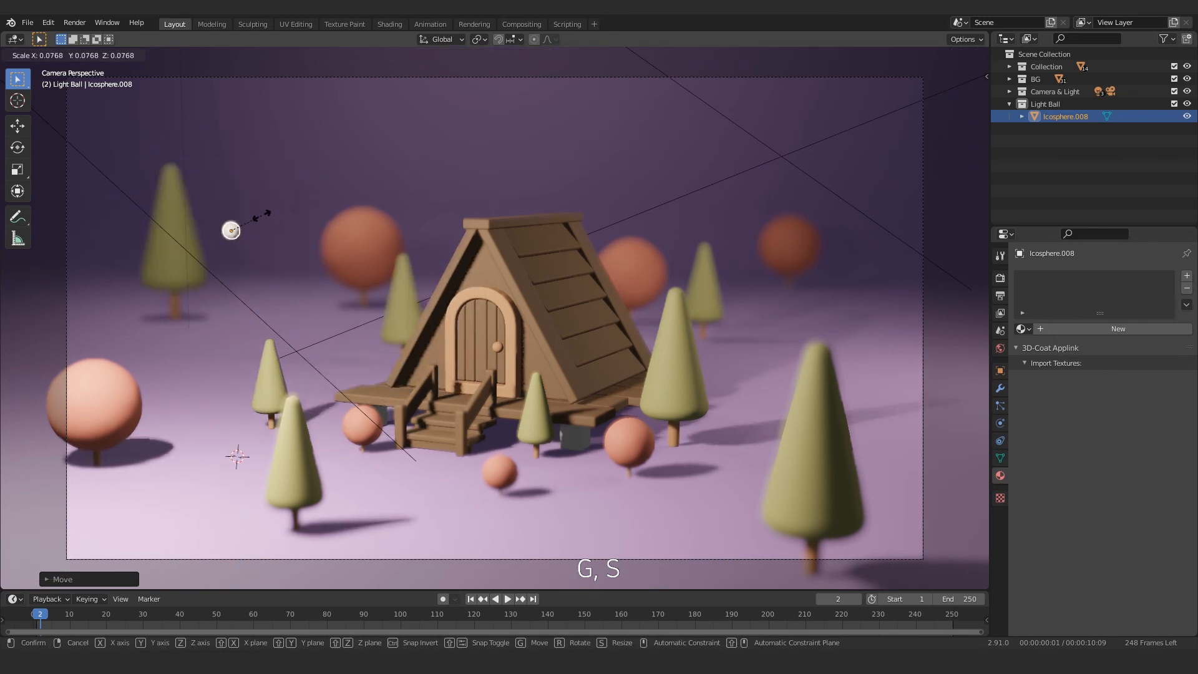
click(266, 214)
Step: Create a new material on the small ico sphere and name it Light Ball
click(1118, 329)
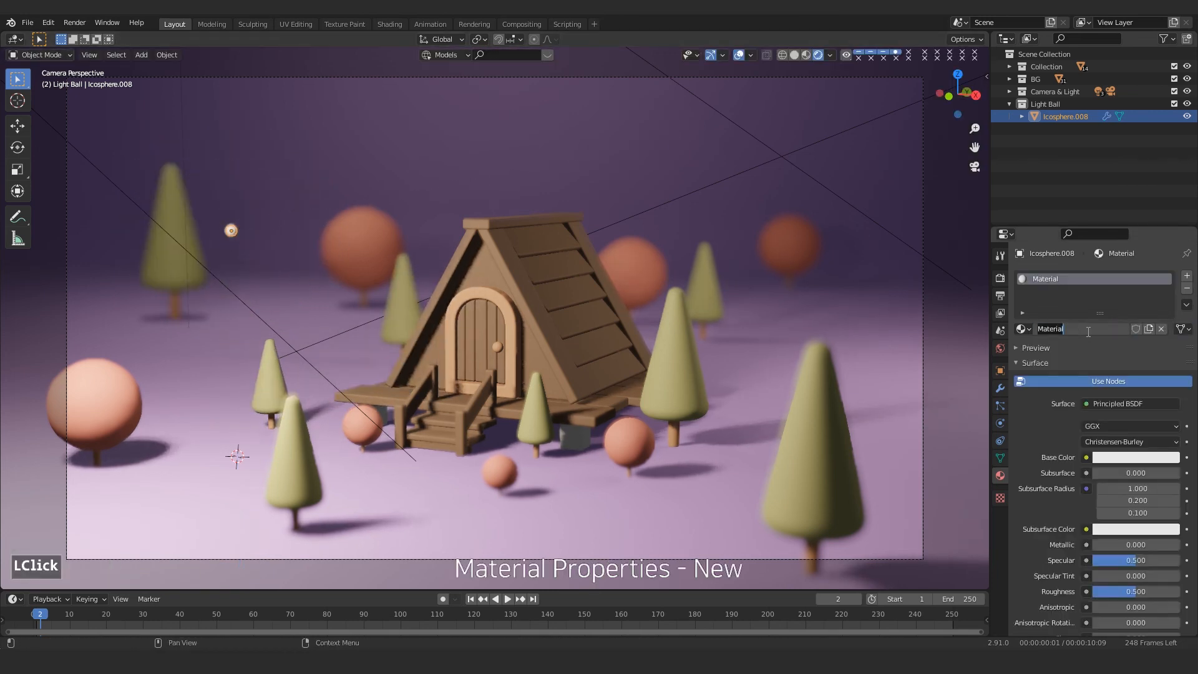
click(1089, 329)
text(Light Ball)
key(Return)
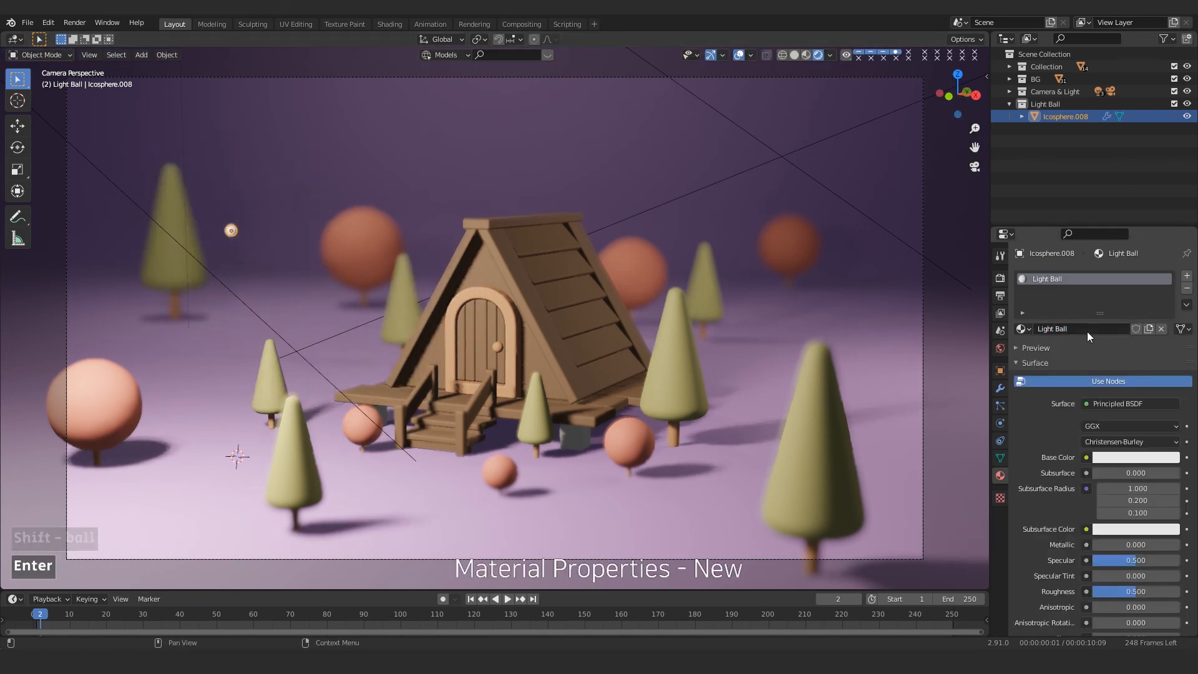
Step: Set the Light Ball material's surface to Emission with a pale orange colour and a strength of 5
click(1131, 404)
click(1034, 156)
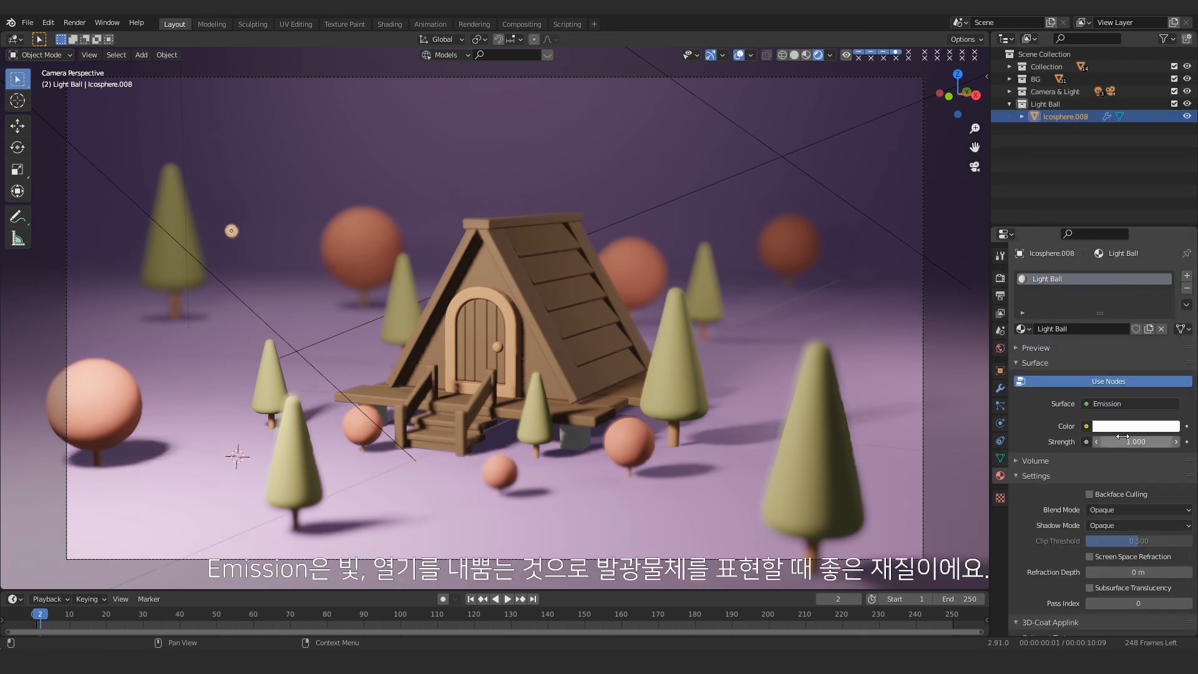
click(1128, 427)
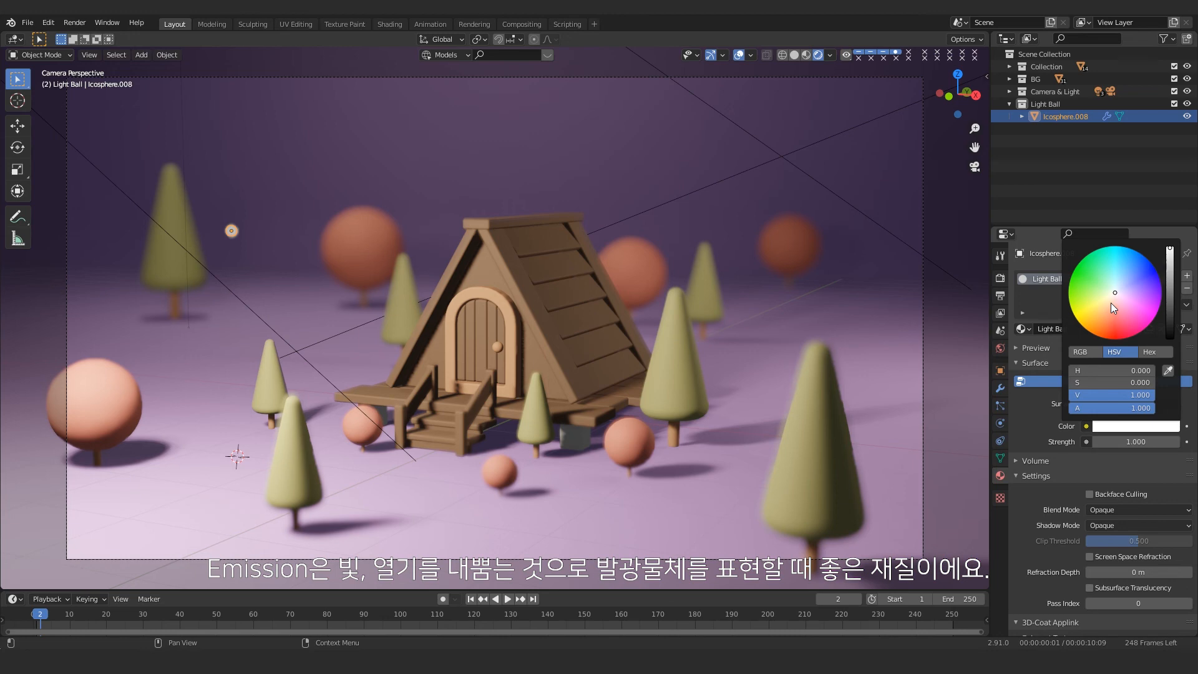
click(1111, 305)
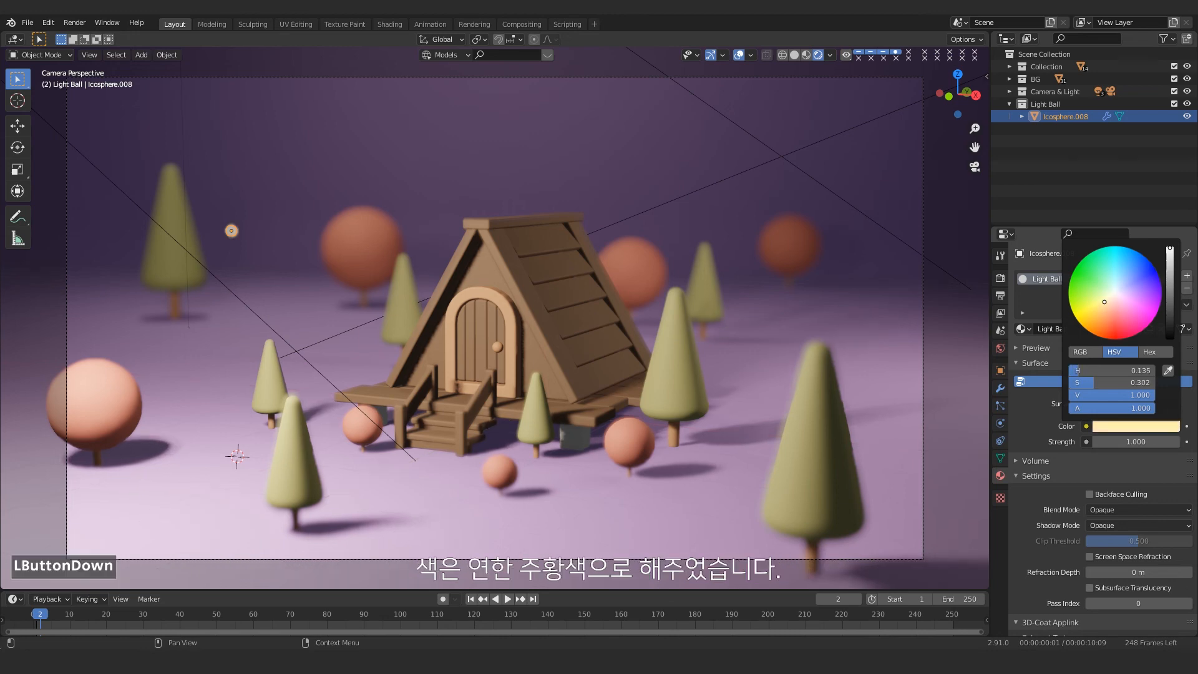
drag(1105, 302, 1106, 307)
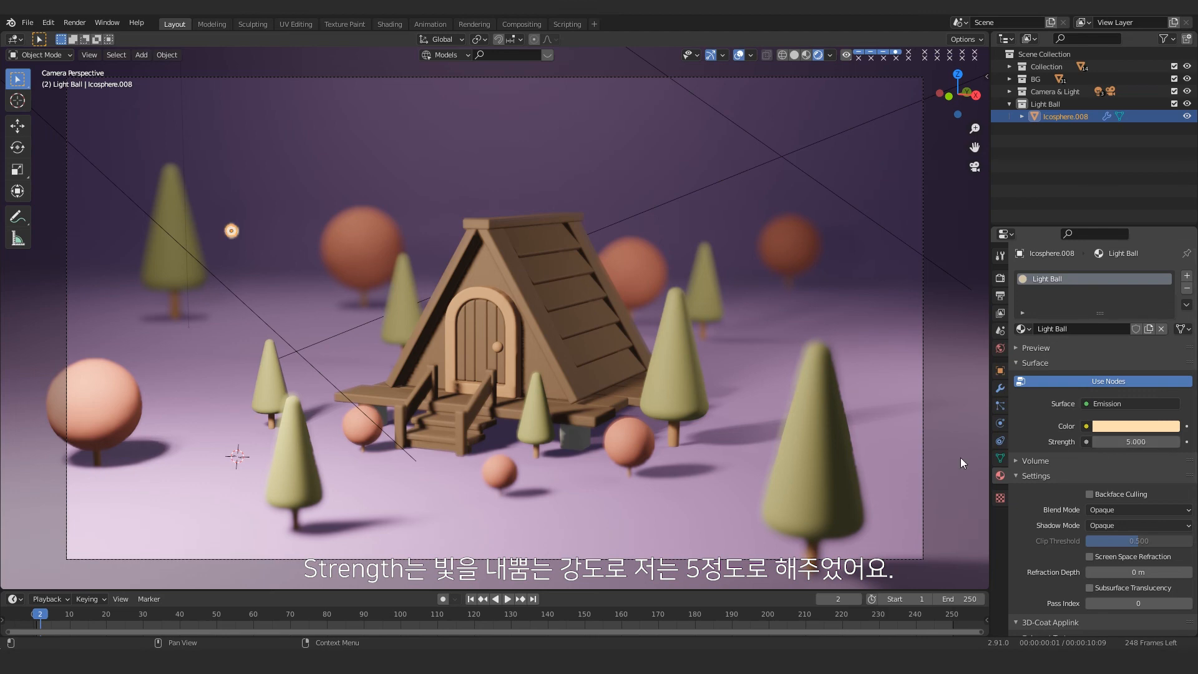
Step: Move the light ball from beside the back-left cone tree into the sky just right of the cabin's roof ridge, adjusting its height along Z
key(g)
click(300, 224)
key(g)
click(796, 291)
scroll(663, 295, down, 4)
middle_drag(668, 221, 625, 212)
key(g)
key(z)
click(733, 430)
key(KP_0)
key(g)
click(679, 270)
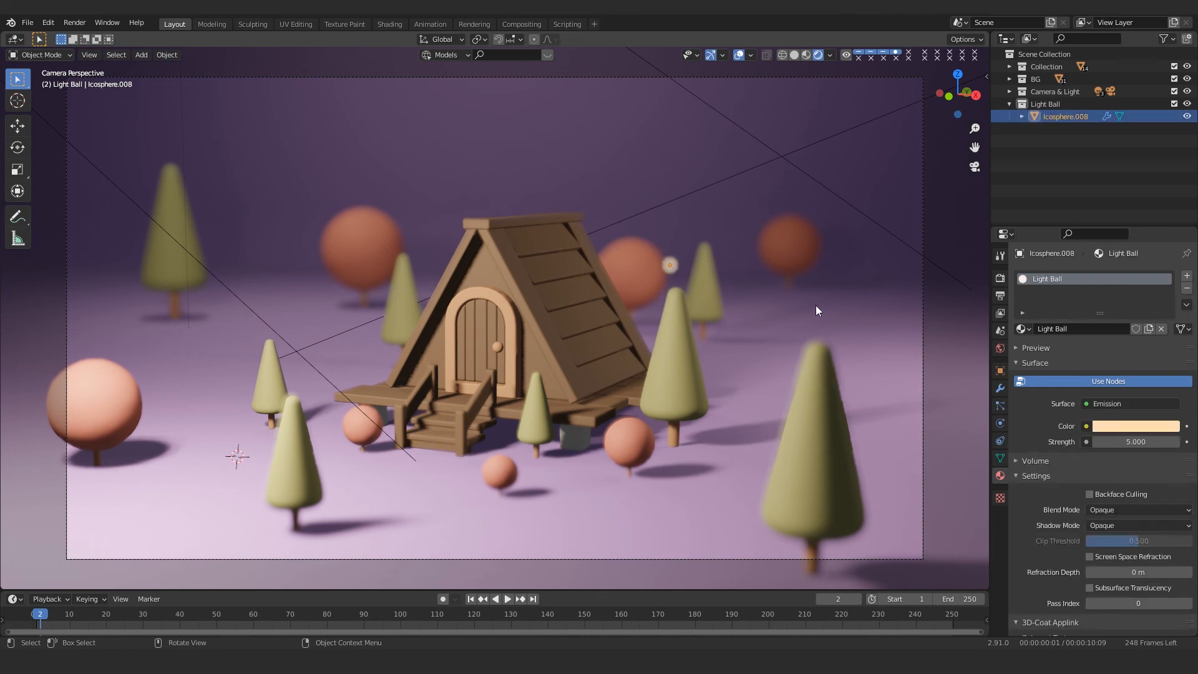
key(g)
click(817, 283)
Step: Duplicate the light ball, place the copy high above the cabin's roof ridge and scale it down slightly
key(shift+d)
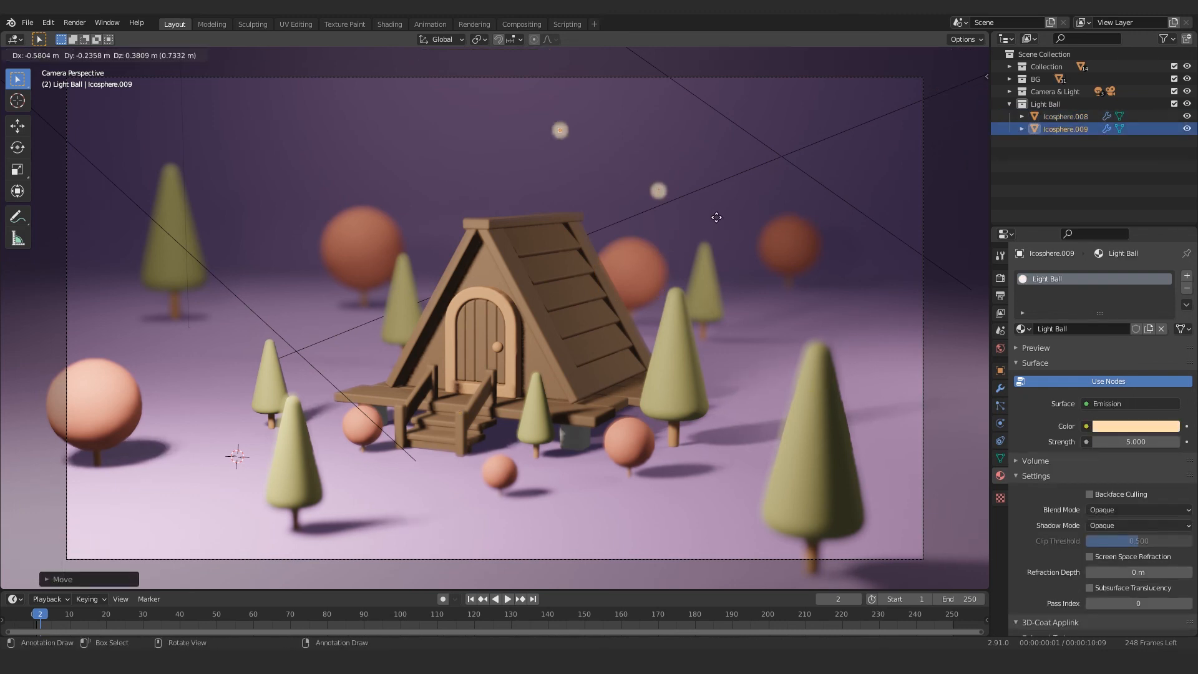
click(716, 216)
key(s)
click(618, 112)
Step: Make a linked duplicate of the ball right of the roof ridge and place it along Y, X and Z in the upper-right corner of the camera frame
click(659, 191)
key(shift+d)
click(976, 169)
key(g)
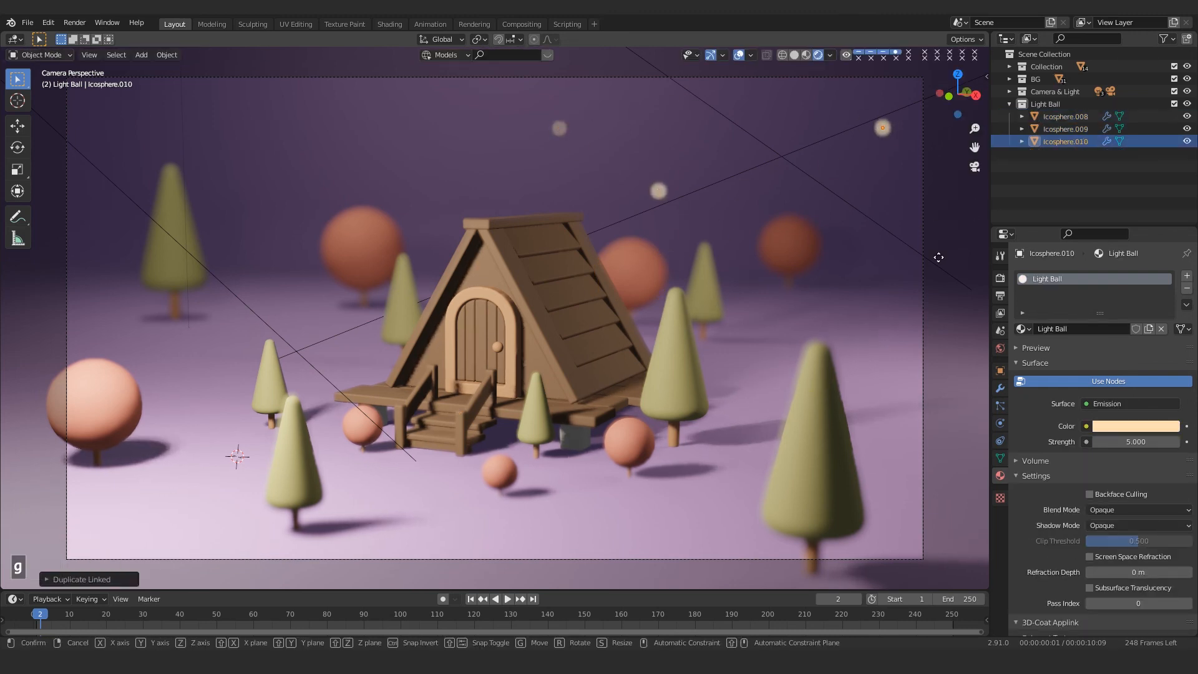
key(y)
click(796, 258)
key(g)
key(x)
click(922, 200)
key(g)
key(z)
click(907, 191)
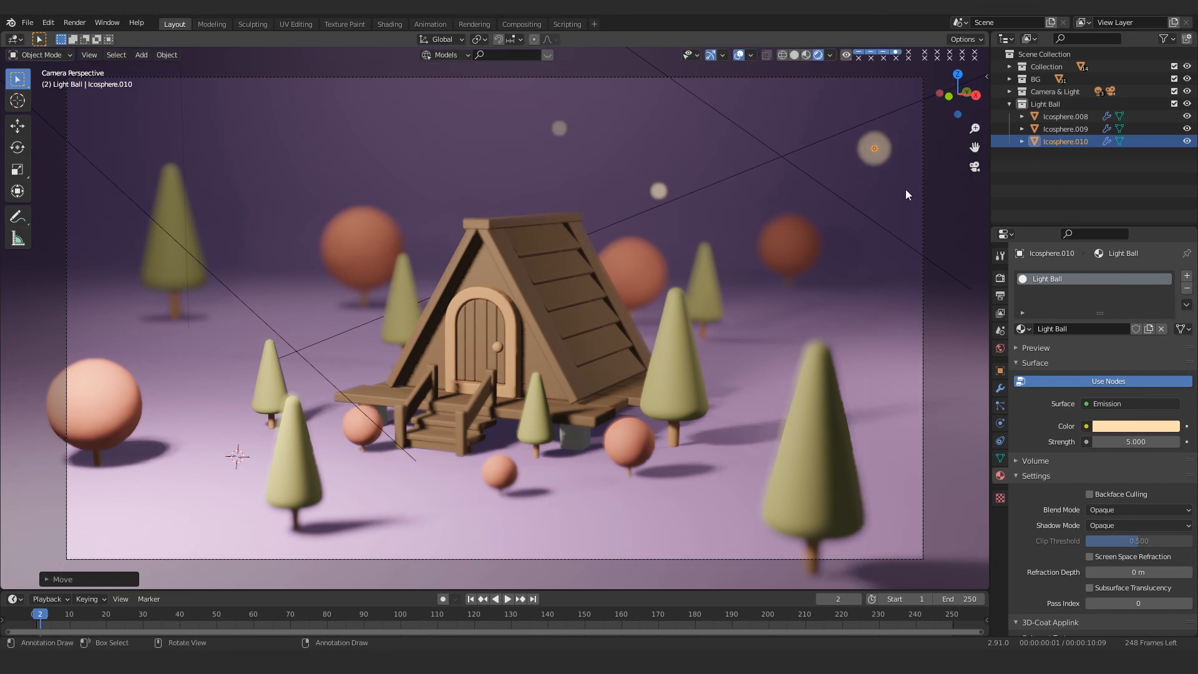
Step: Make a linked duplicate of the upper-right ball, lower it to the right of the back-right round tree and scale it down
key(alt+d)
click(893, 359)
key(Escape)
key(g)
click(923, 250)
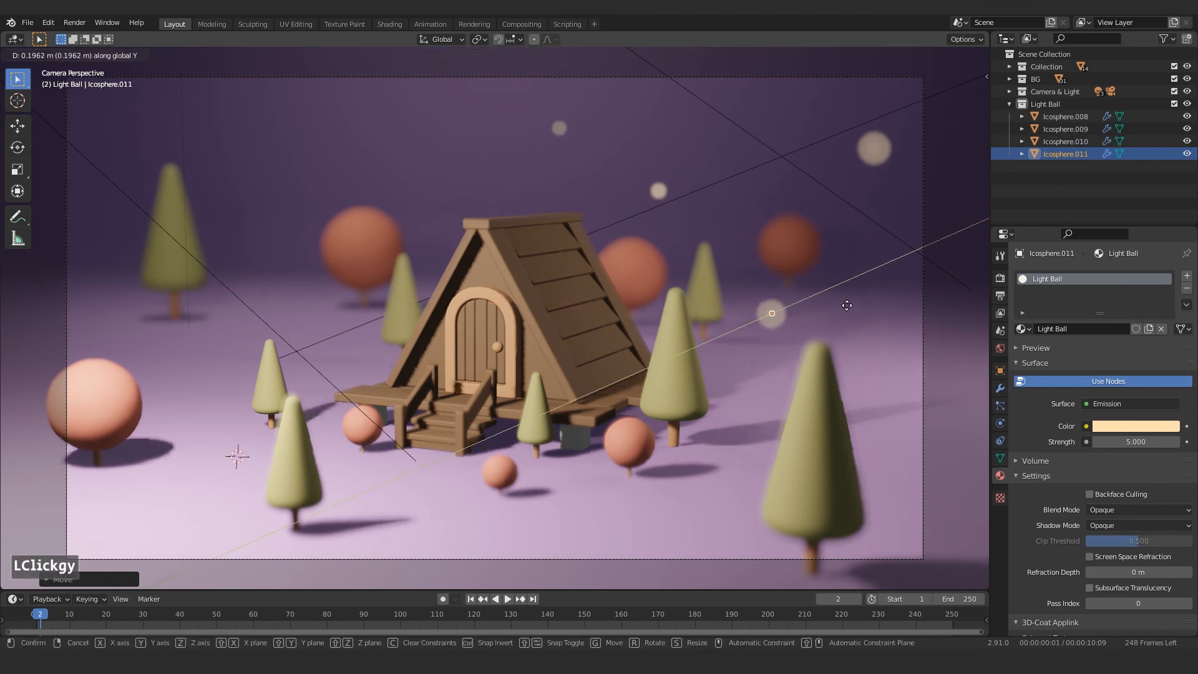
key(g)
key(z)
click(923, 290)
key(s)
click(921, 187)
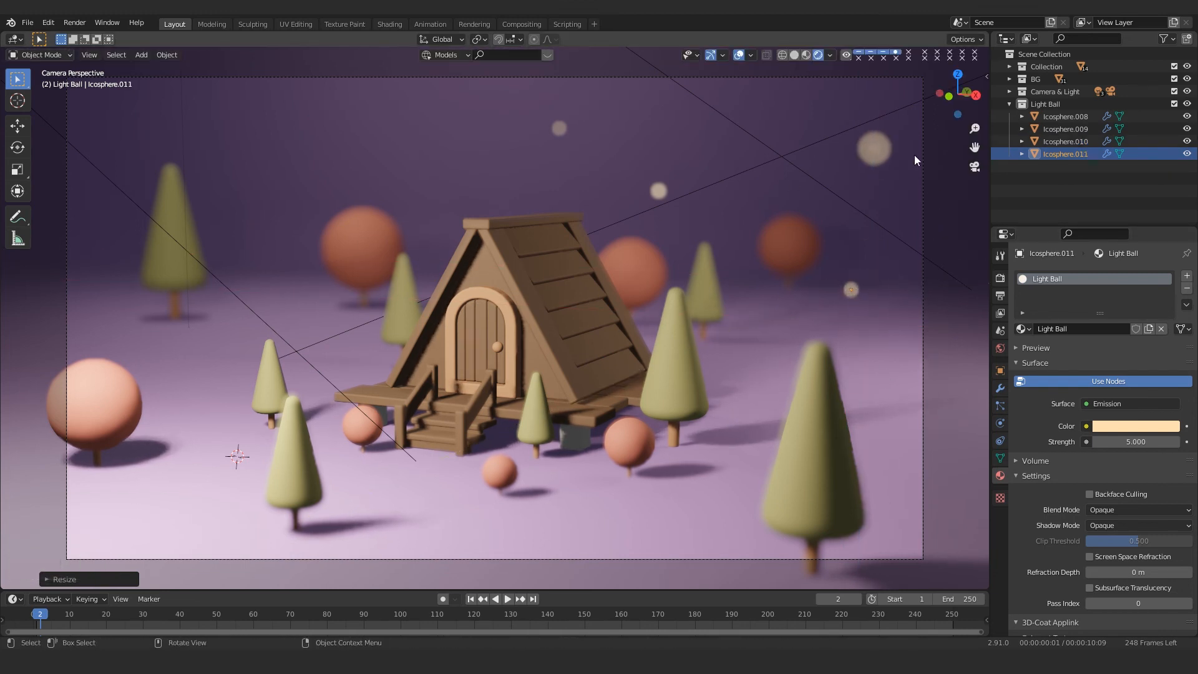
Step: Make a linked duplicate of the large upper-right ball and shift it along X in the upper-left sky
click(879, 153)
key(alt+d)
click(162, 207)
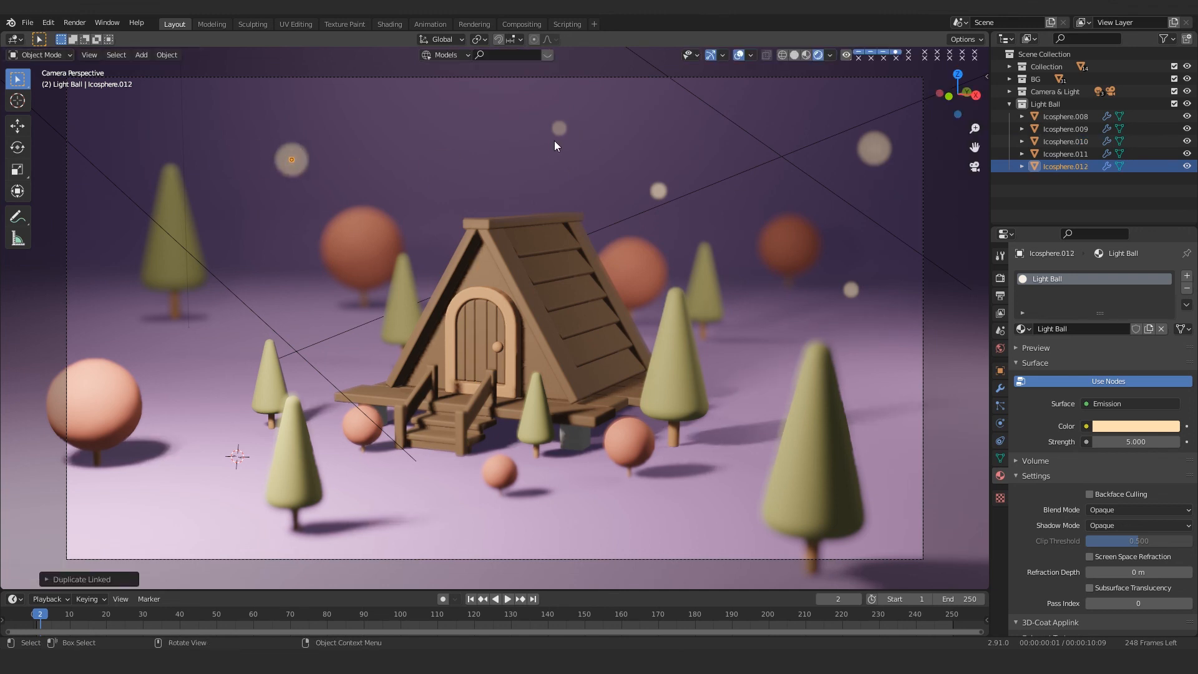
key(g)
key(x)
click(703, 158)
Step: Move the upper-left ball farther back along Y and reposition it along X between the back-left cone tree and round tree
key(g)
key(y)
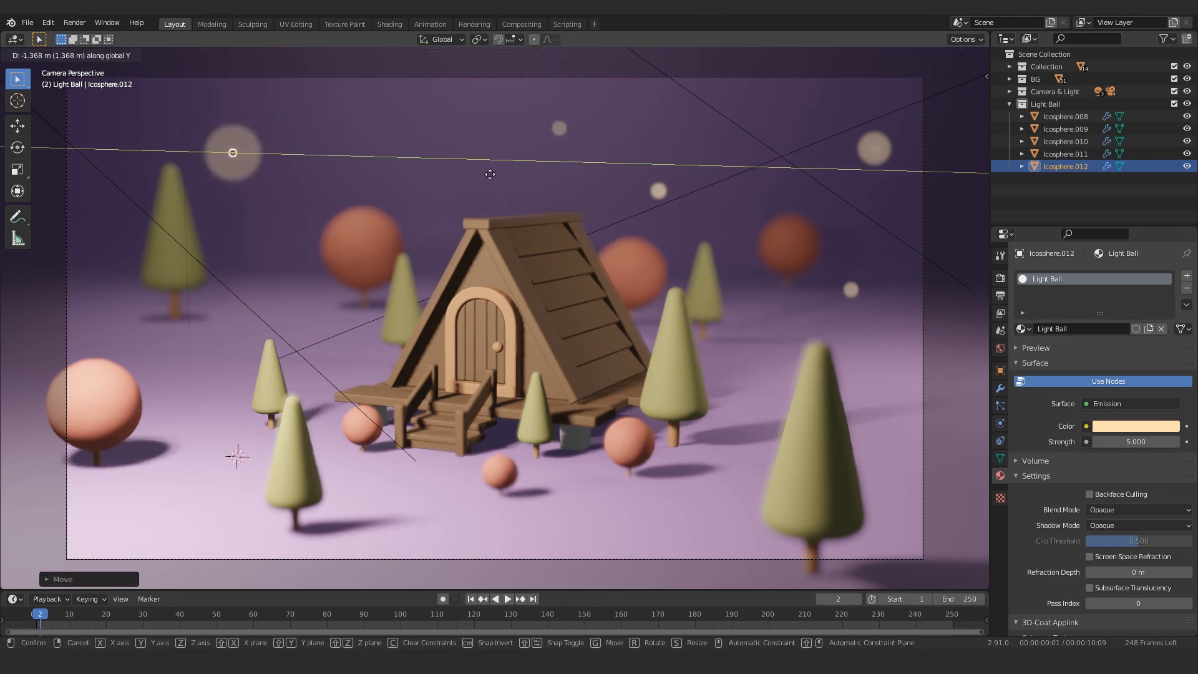
key(Escape)
key(g)
key(y)
click(654, 166)
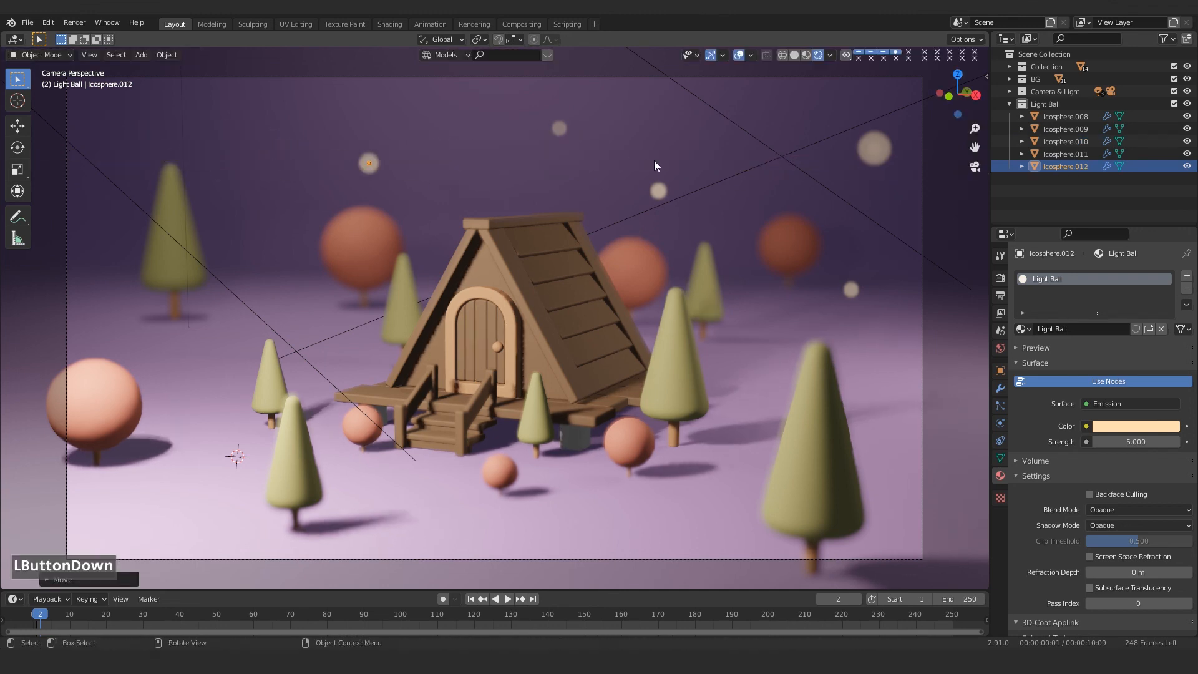
key(g)
key(x)
click(563, 167)
Step: Make another linked duplicate of the large upper-right ball and place it beside the upper-left ball
click(868, 152)
click(876, 149)
click(283, 167)
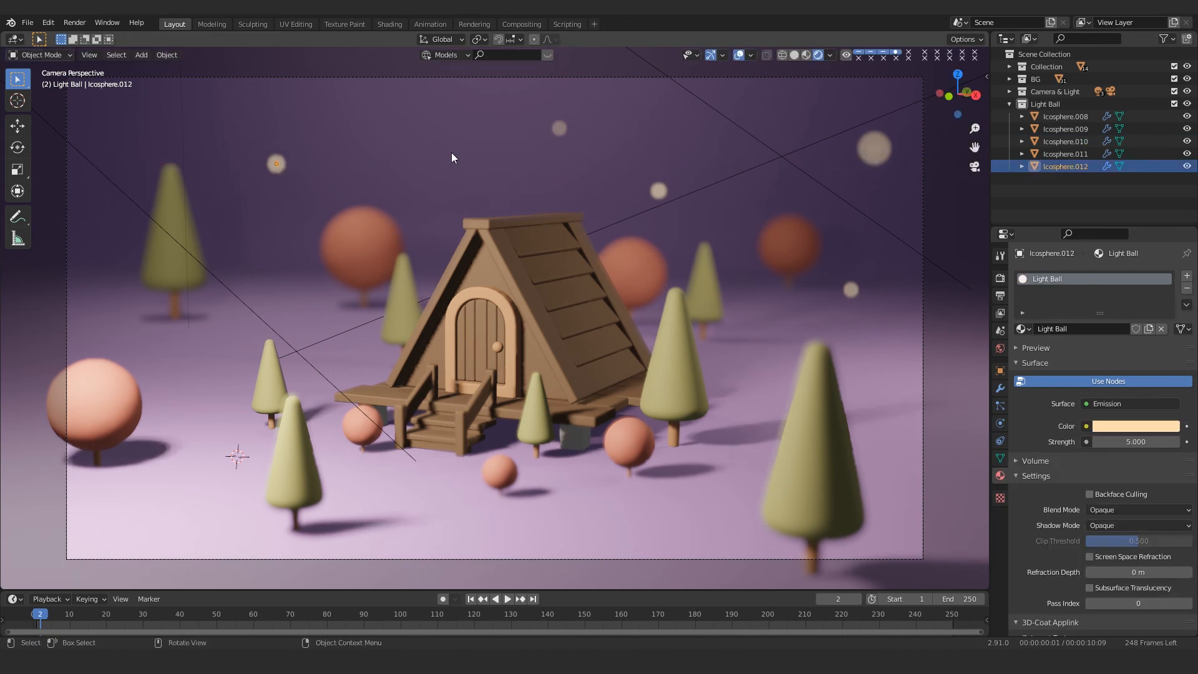
key(alt+d)
key(x)
click(290, 220)
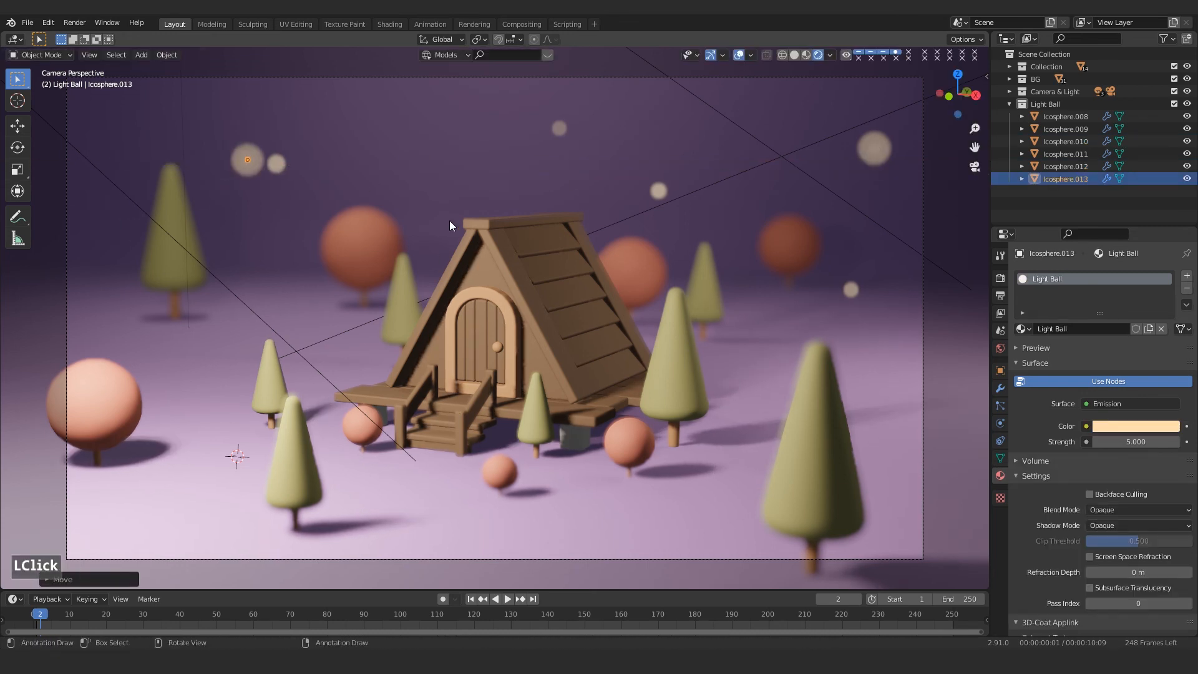
Step: Lower the new ball along Z, scale it down and move it along X to the left of the back-left cone tree
key(g)
key(z)
click(473, 233)
key(s)
click(445, 200)
key(g)
key(x)
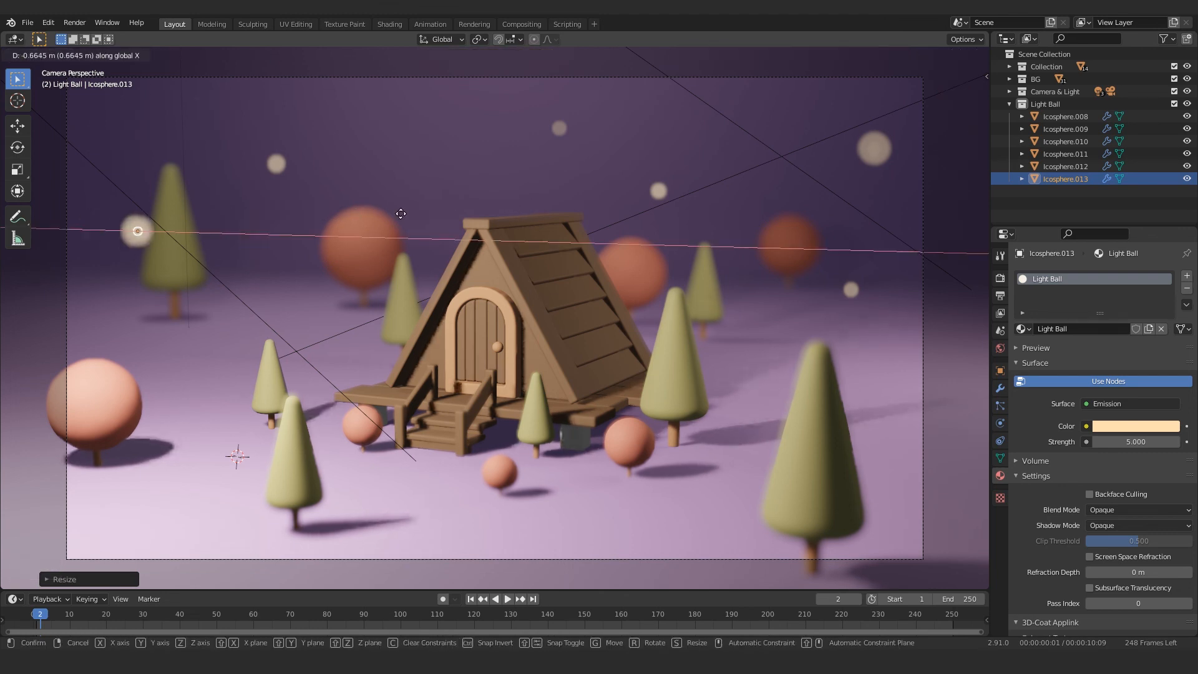
click(393, 214)
click(375, 275)
Step: Make a linked duplicate of a small light ball and adjust its position and size beside the right slope of the cabin roof
click(562, 130)
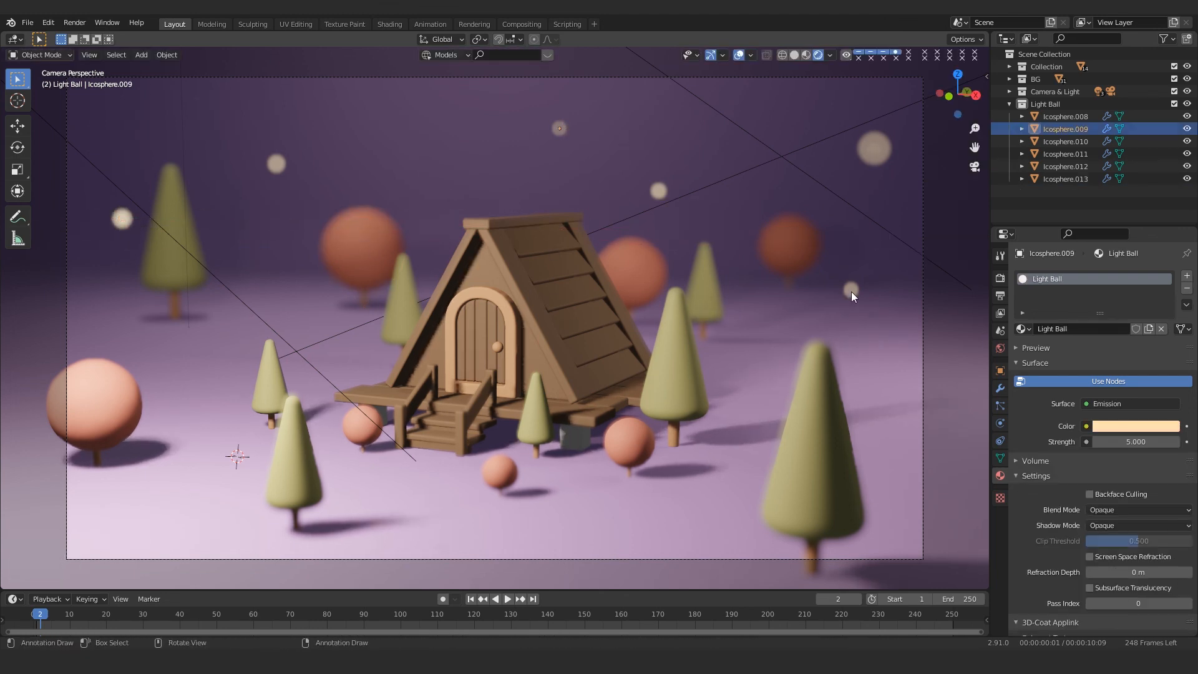
click(851, 291)
key(alt+d)
click(692, 279)
key(g)
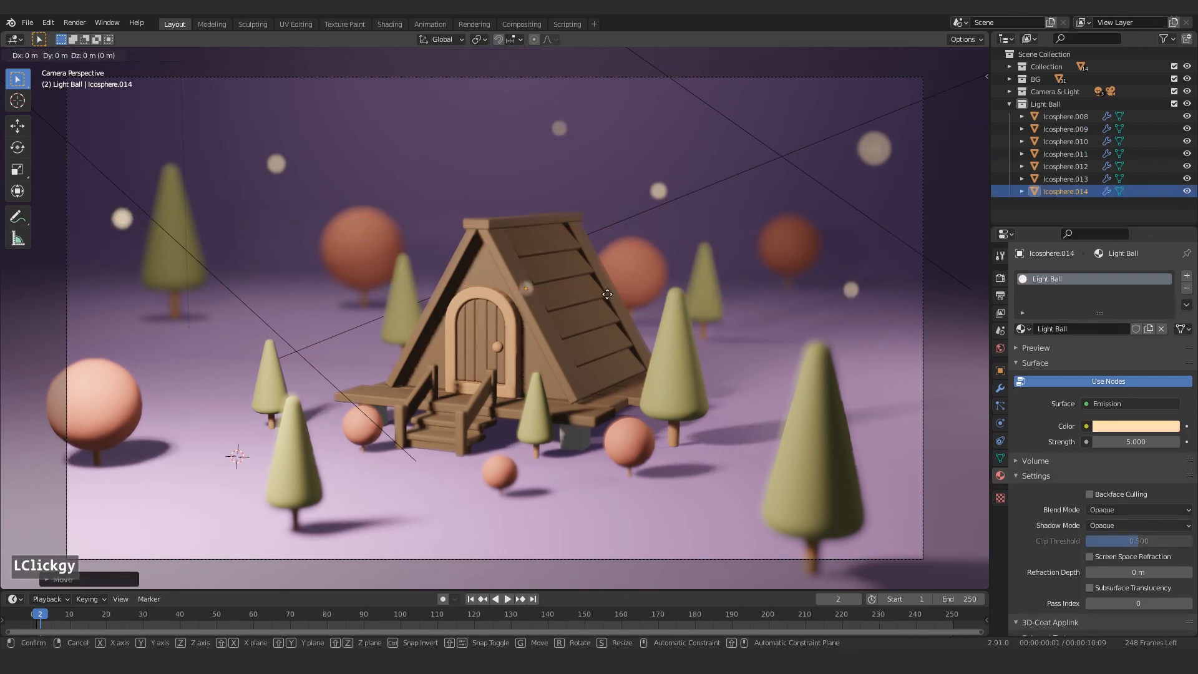
key(x)
key(z)
click(704, 228)
click(965, 314)
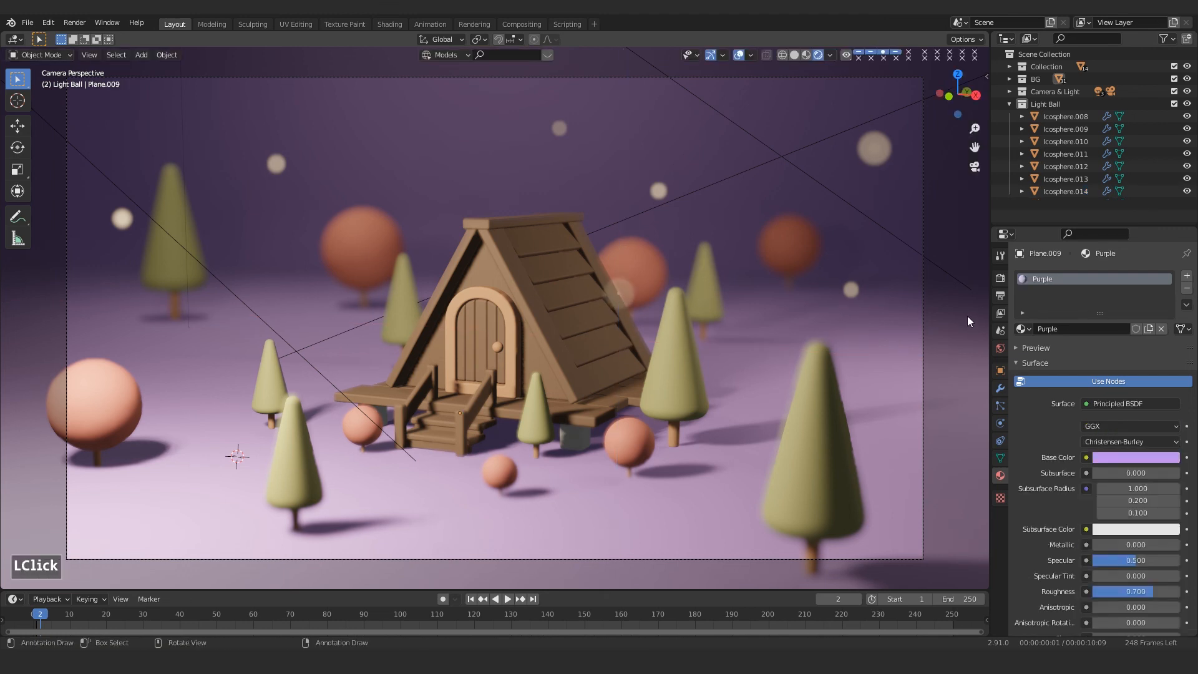
click(616, 299)
click(616, 299)
key(s)
click(763, 282)
Step: Make a linked duplicate of a light ball and move it along X and Y into the foreground beside the front-right cone tree
key(alt+d)
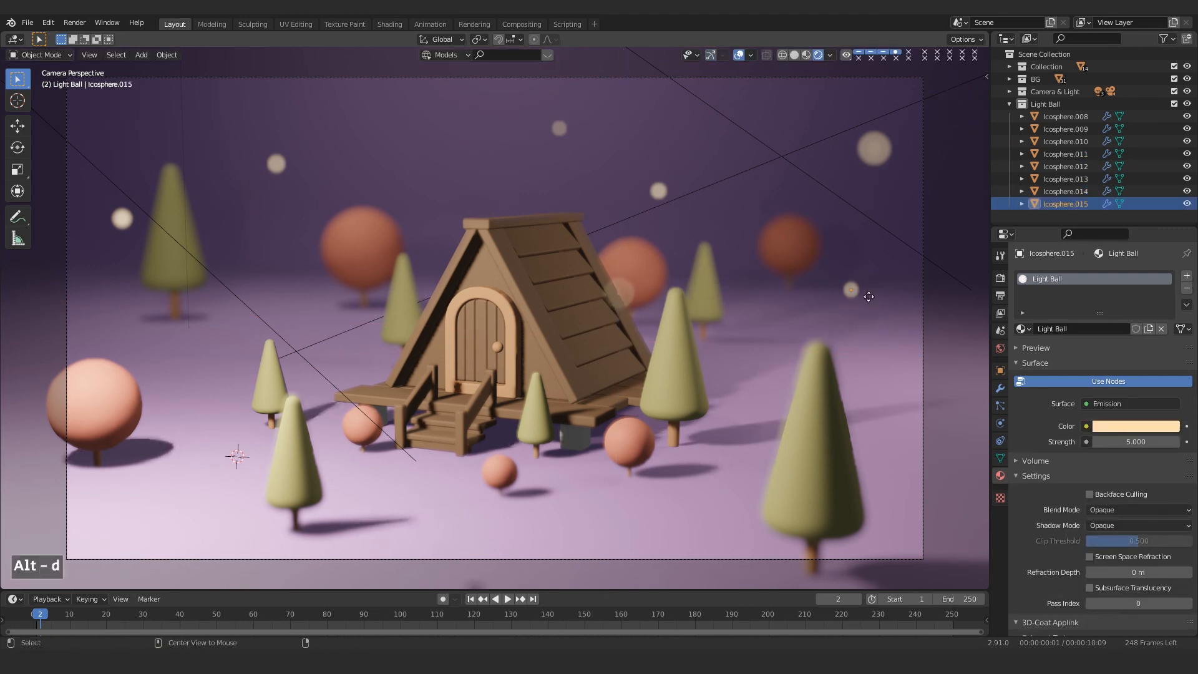
click(668, 529)
key(g)
key(x)
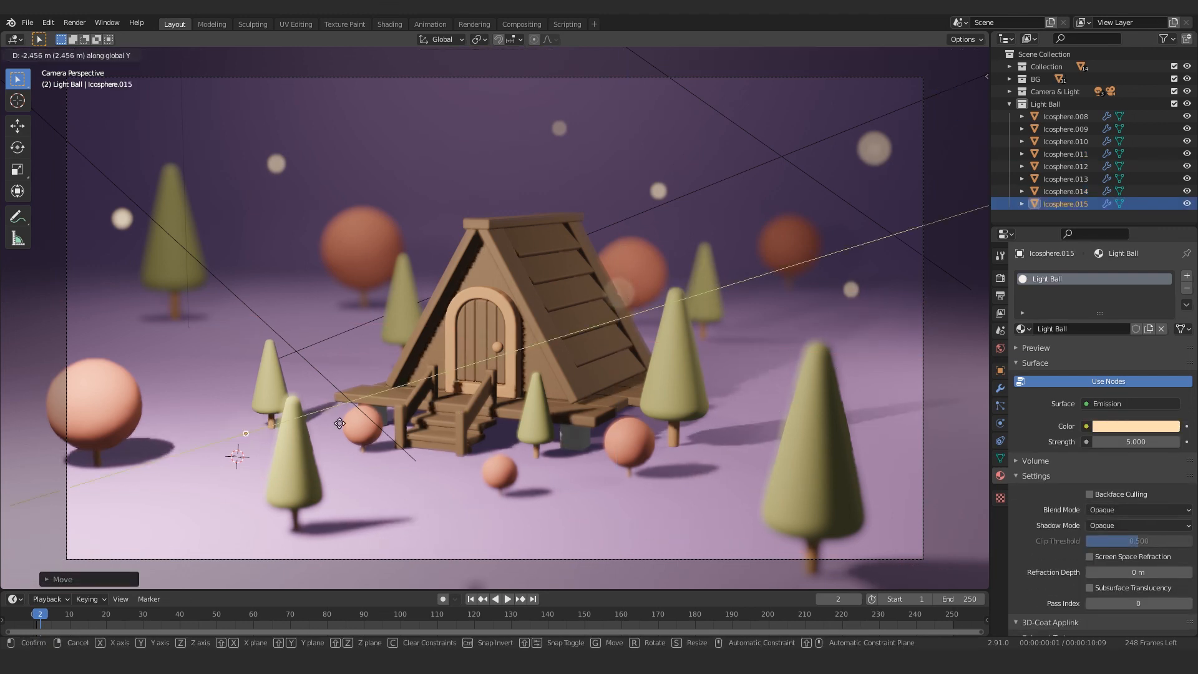
key(Escape)
key(g)
key(y)
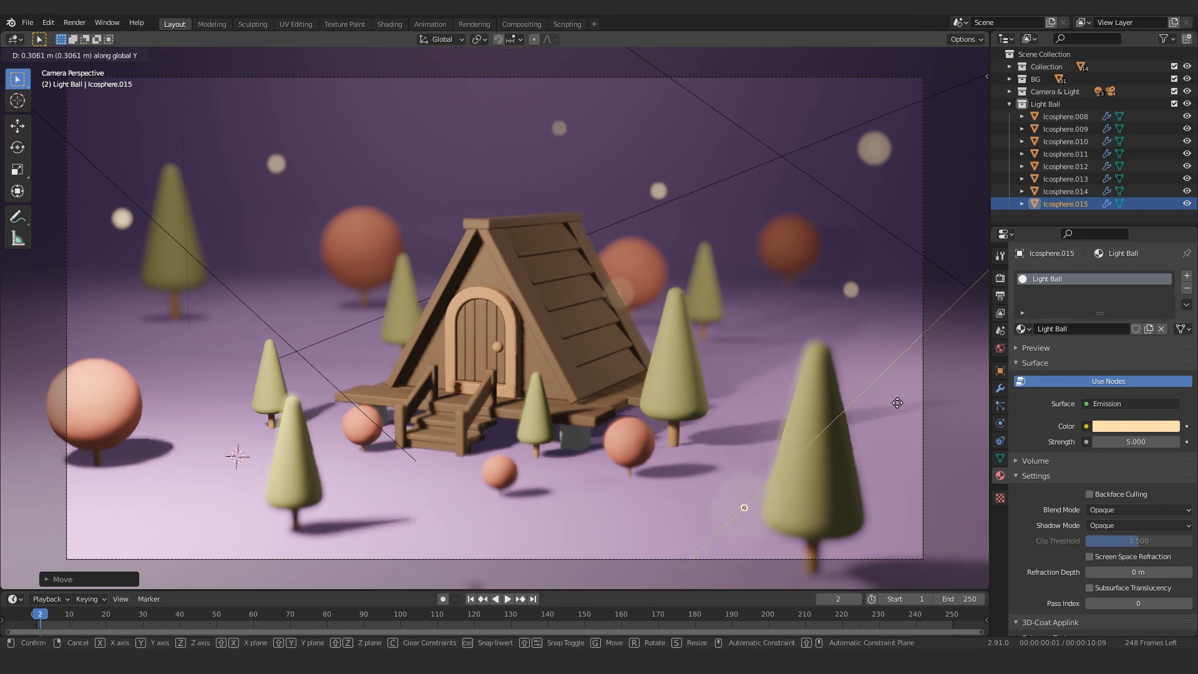
click(897, 401)
click(760, 509)
click(759, 509)
click(950, 473)
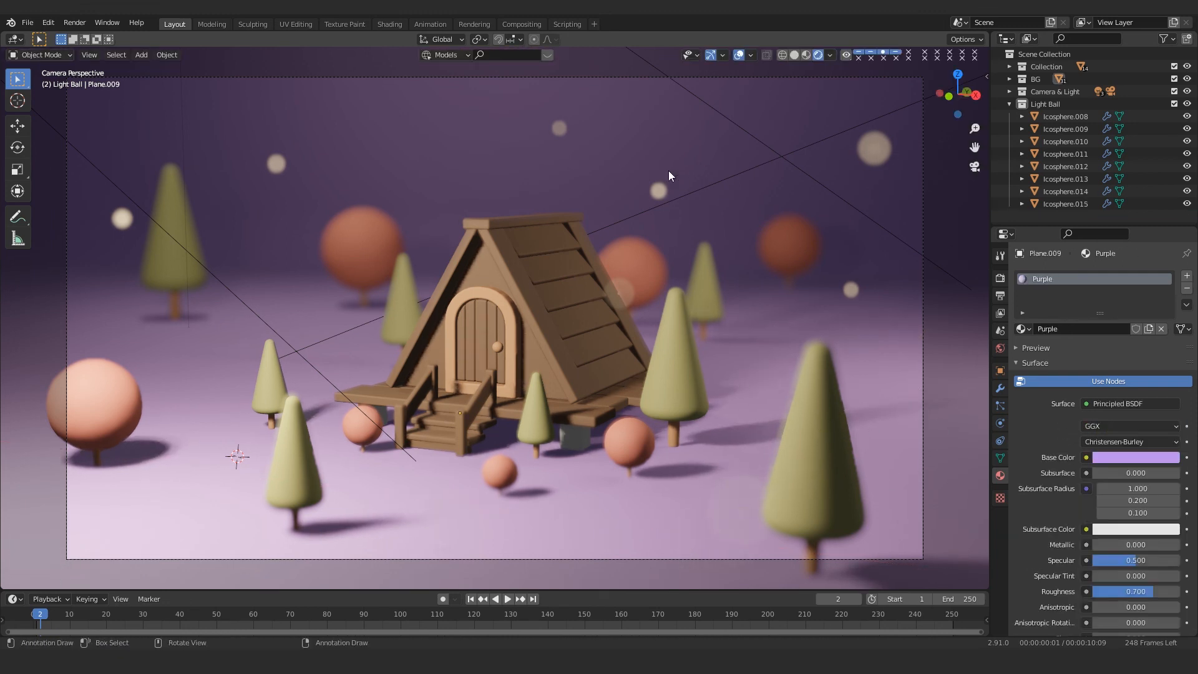
Step: Make a linked duplicate of the leftmost ball, scale it down and place it between the two cone trees left of the cabin
click(130, 214)
key(alt+d)
click(493, 339)
key(s)
click(487, 303)
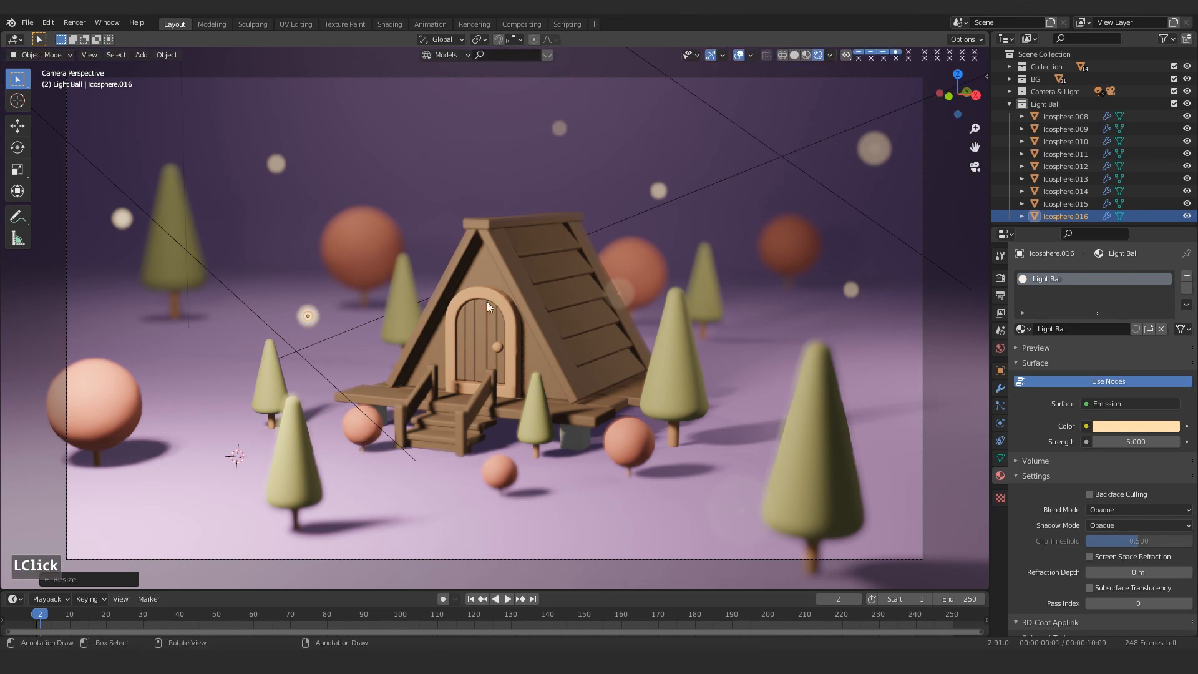
key(g)
key(y)
click(499, 306)
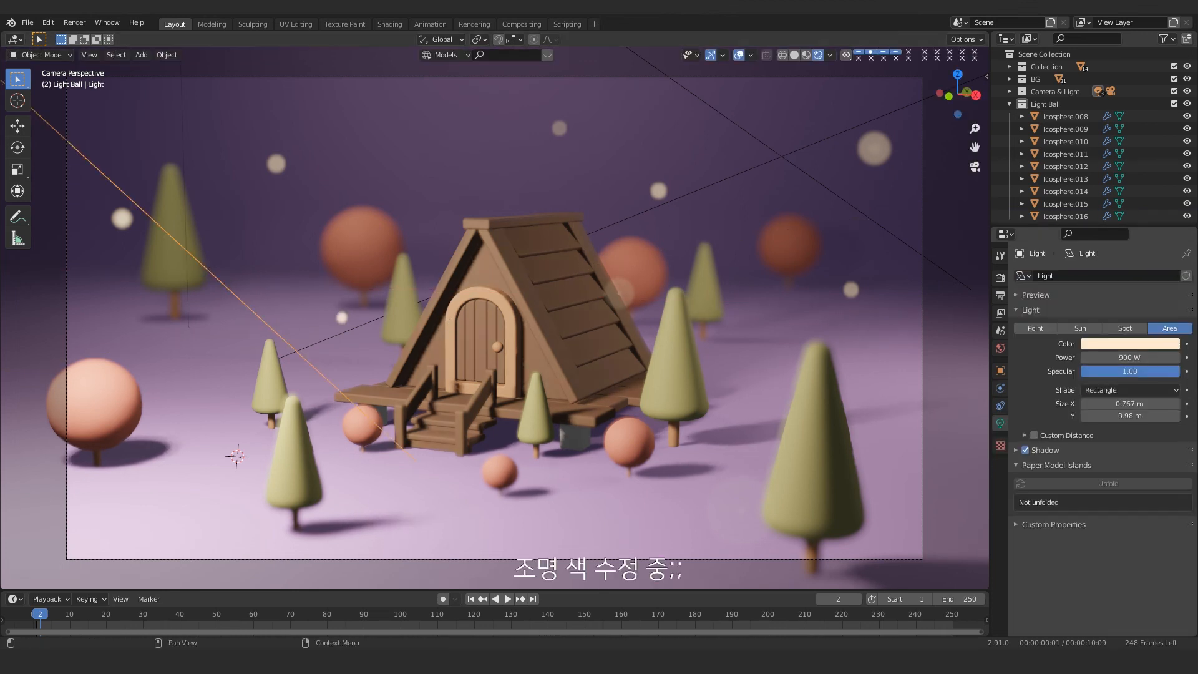
Step: Change the colour of the area light named Light to a very pale pink
click(1125, 345)
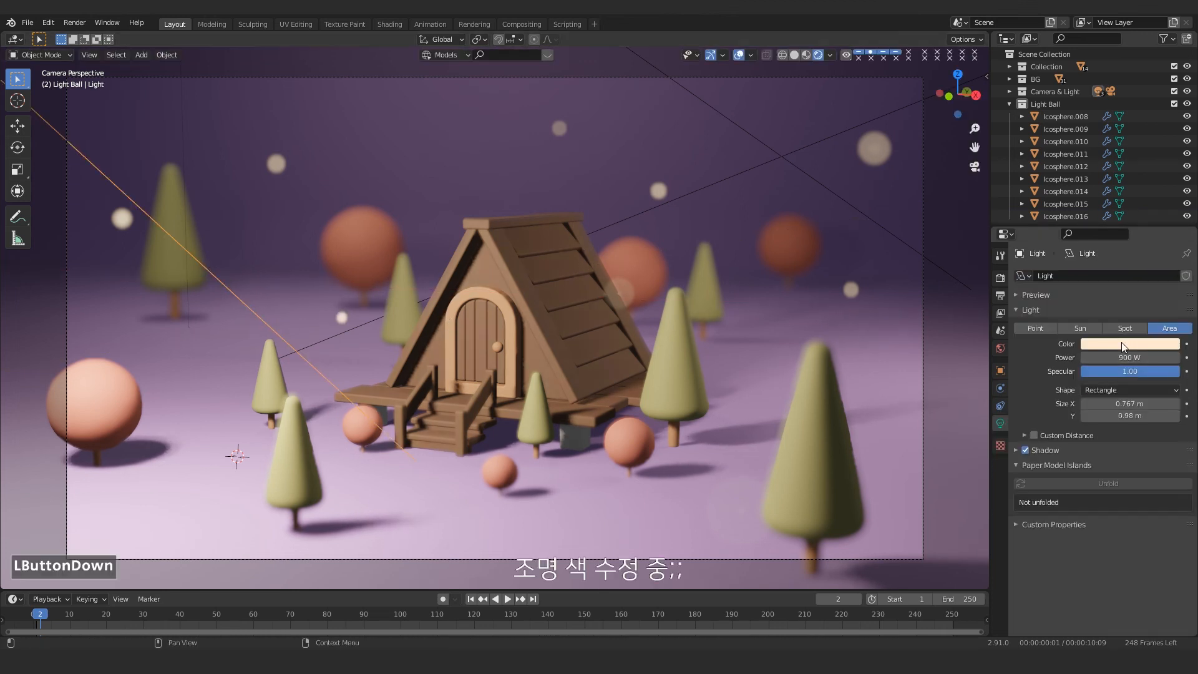
mouse_move(1079, 301)
mouse_down()
mouse_move(1154, 301)
mouse_move(1140, 301)
mouse_up()
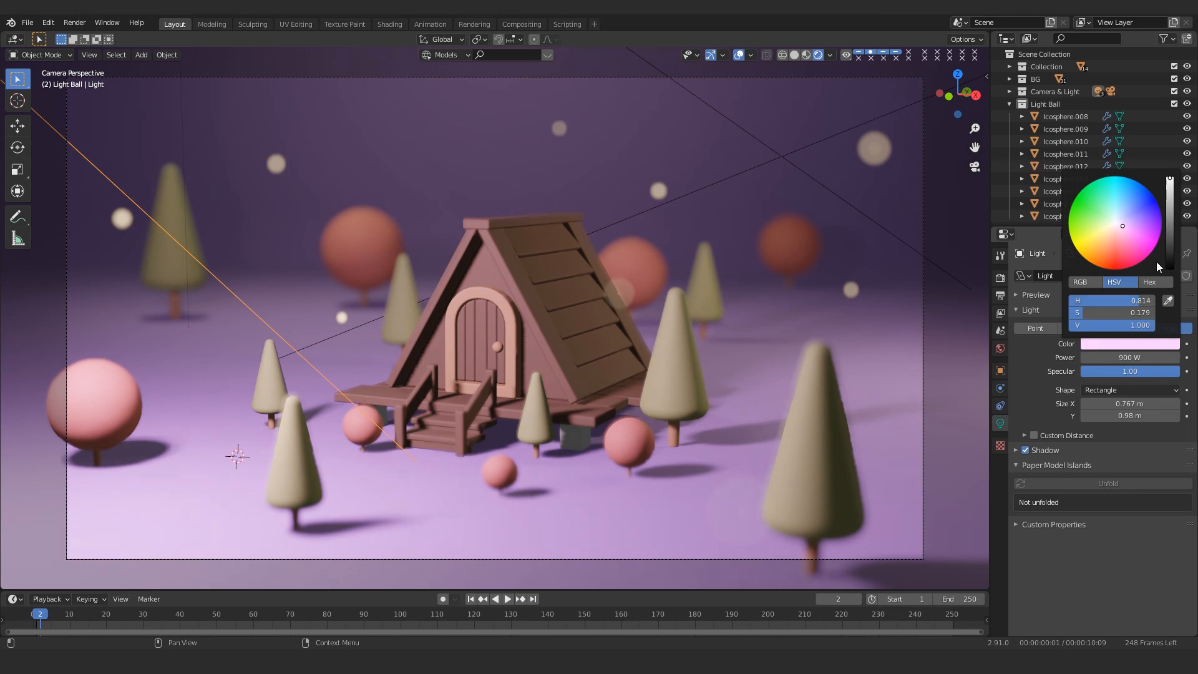
click(1130, 345)
click(1129, 345)
drag(1124, 226, 1120, 228)
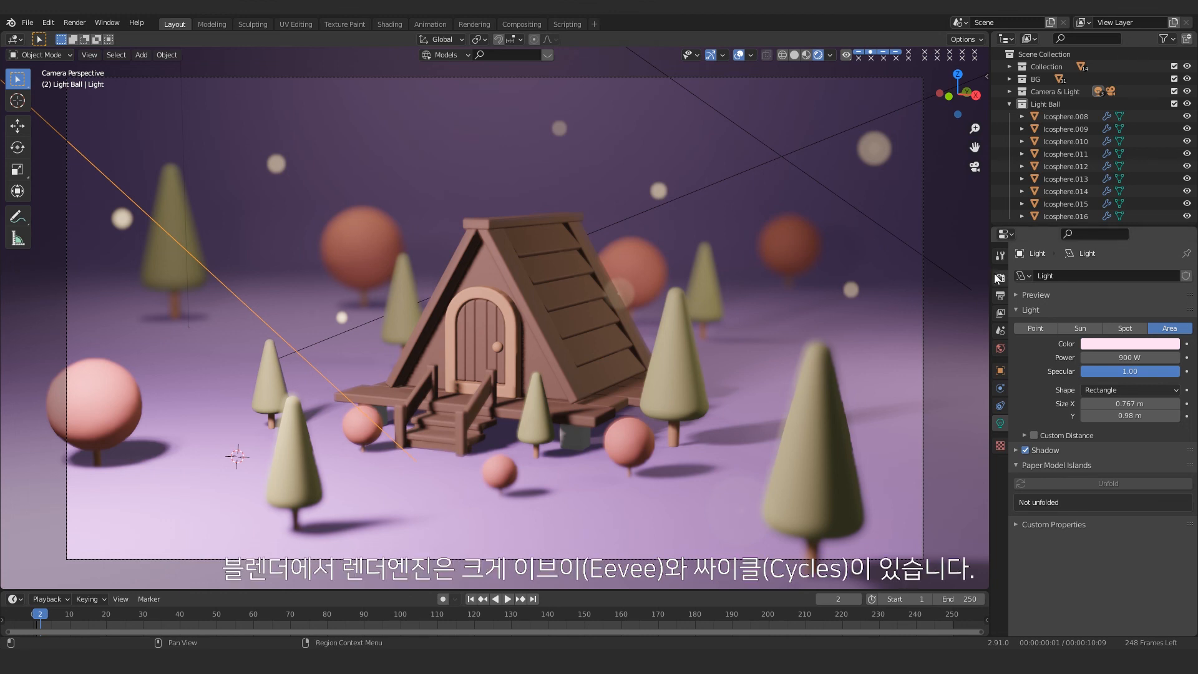
Step: Enable Ambient Occlusion, Bloom and Screen Space Reflections with Refraction for Eevee, and render the image
click(999, 278)
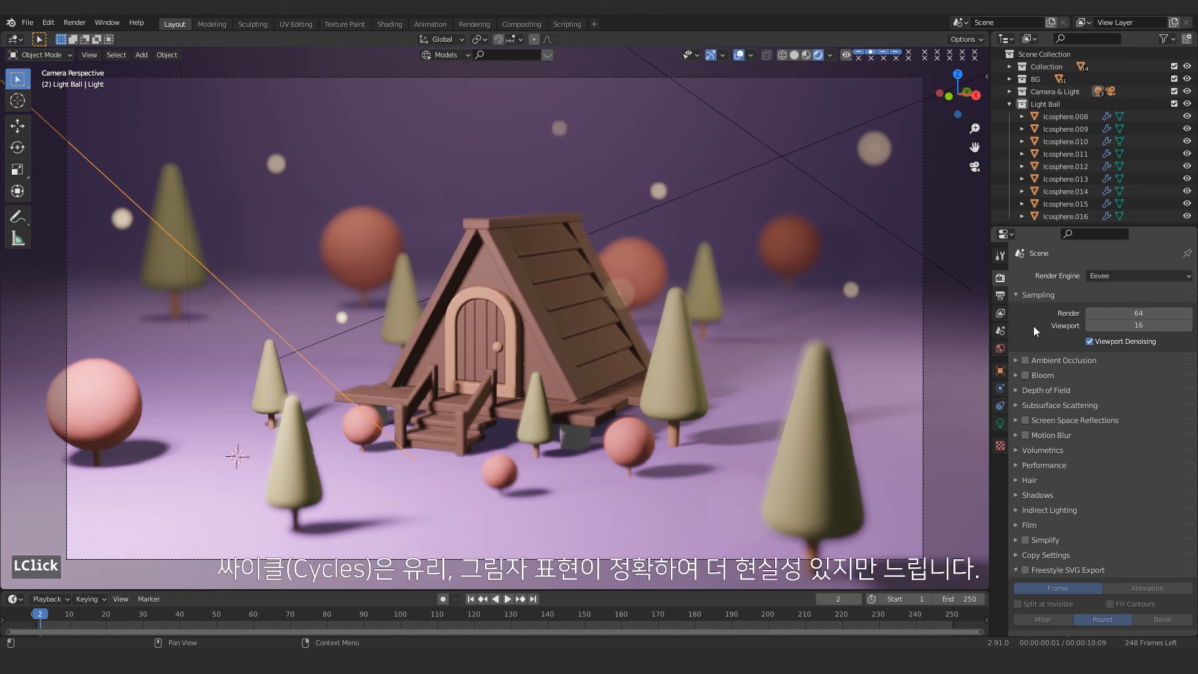
click(1025, 361)
click(1025, 374)
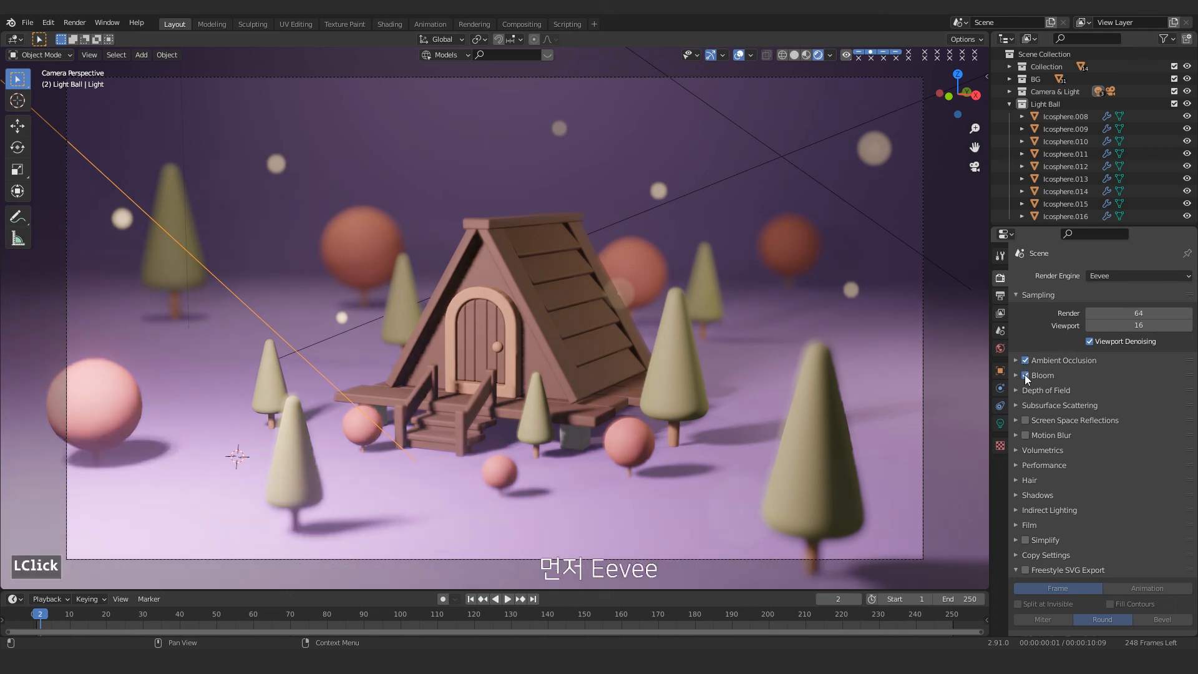
click(1026, 419)
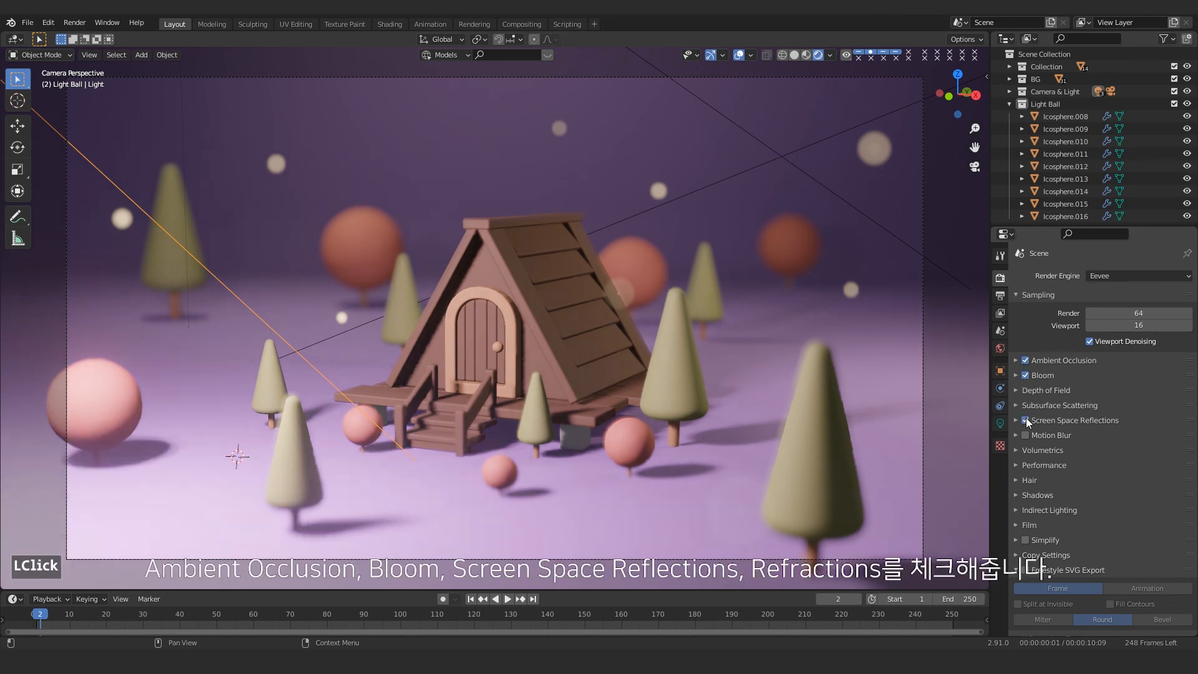
click(1016, 421)
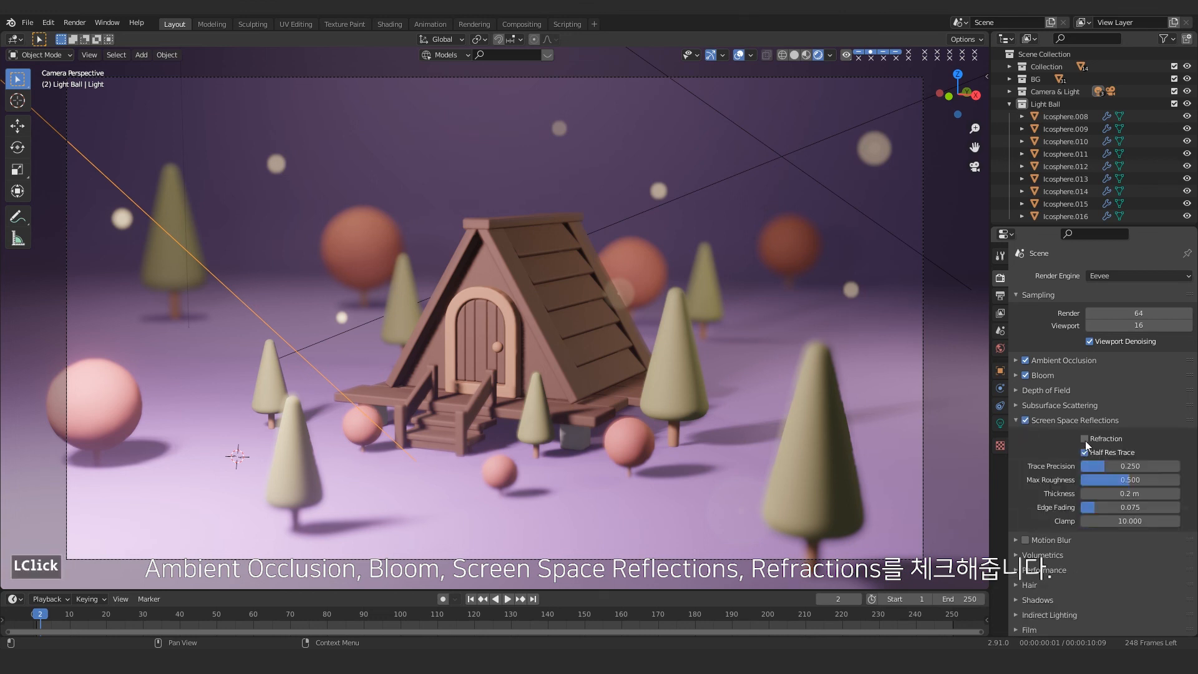
click(1085, 438)
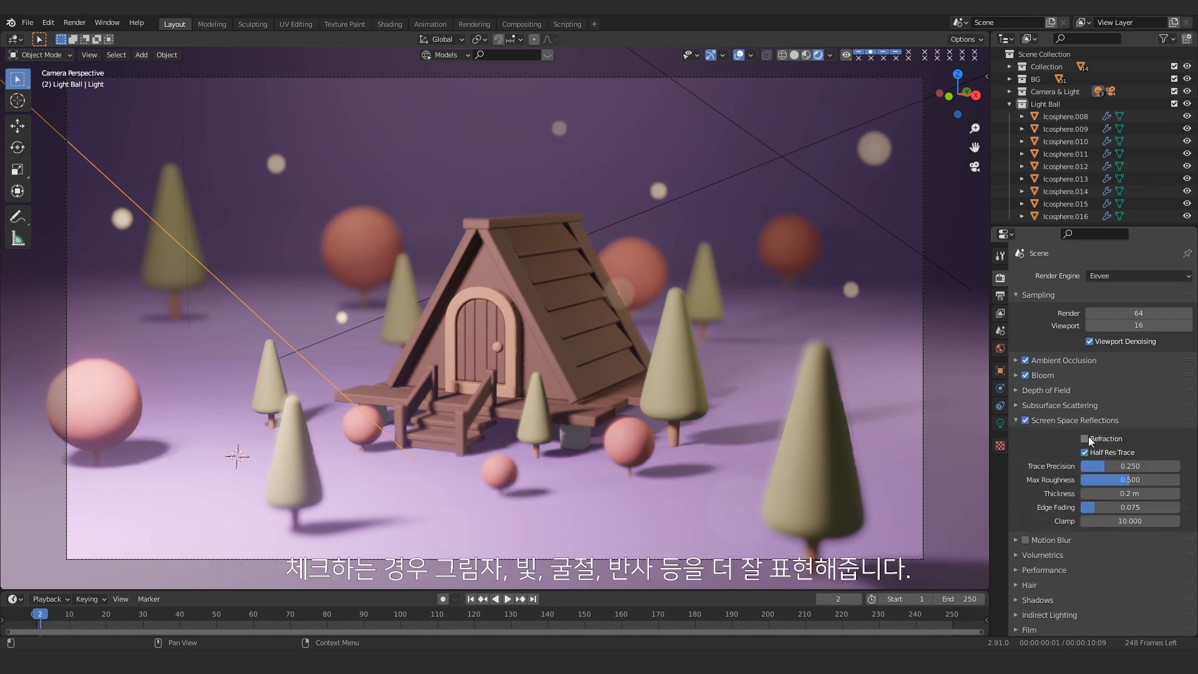
click(1015, 420)
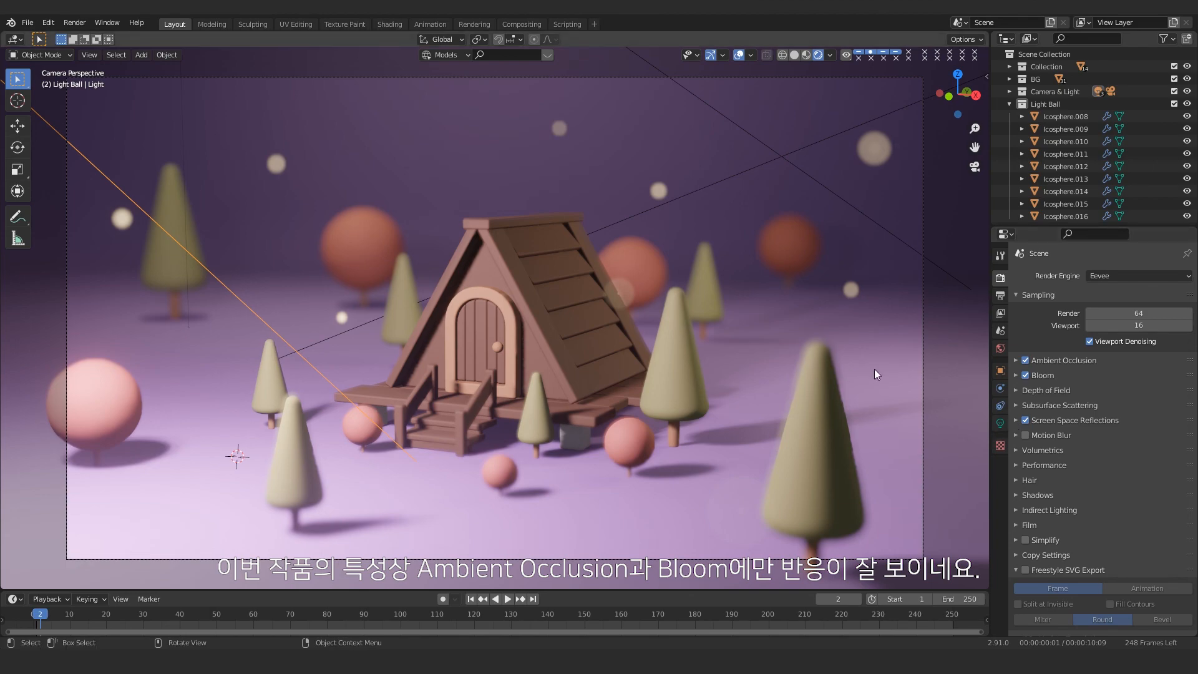
key(F12)
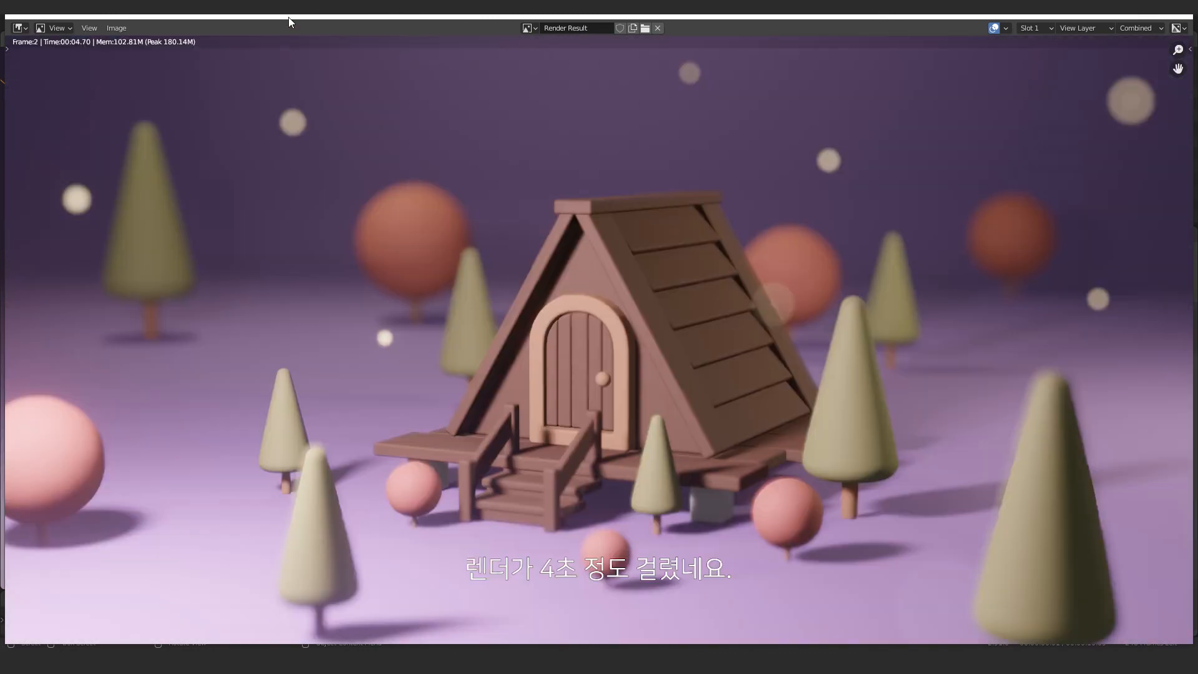
click(117, 28)
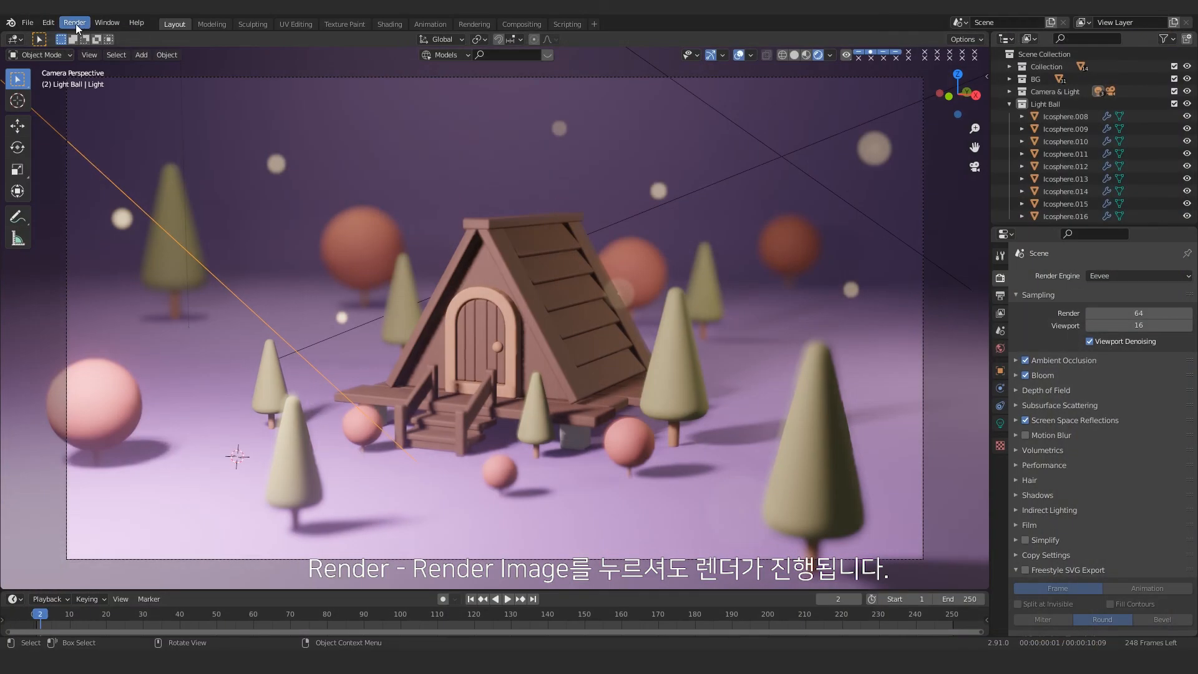
click(75, 23)
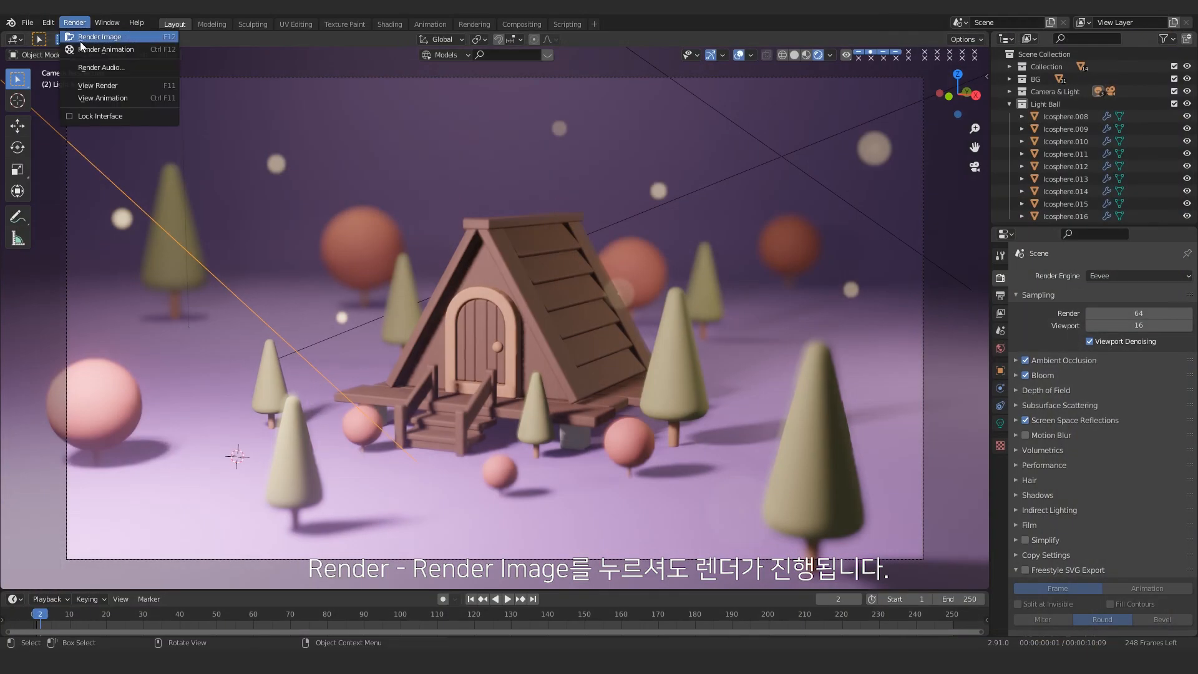
Step: Switch the render engine to Cycles with GPU Compute as the device, and set the viewport shading to Material Preview
click(1130, 276)
click(1109, 319)
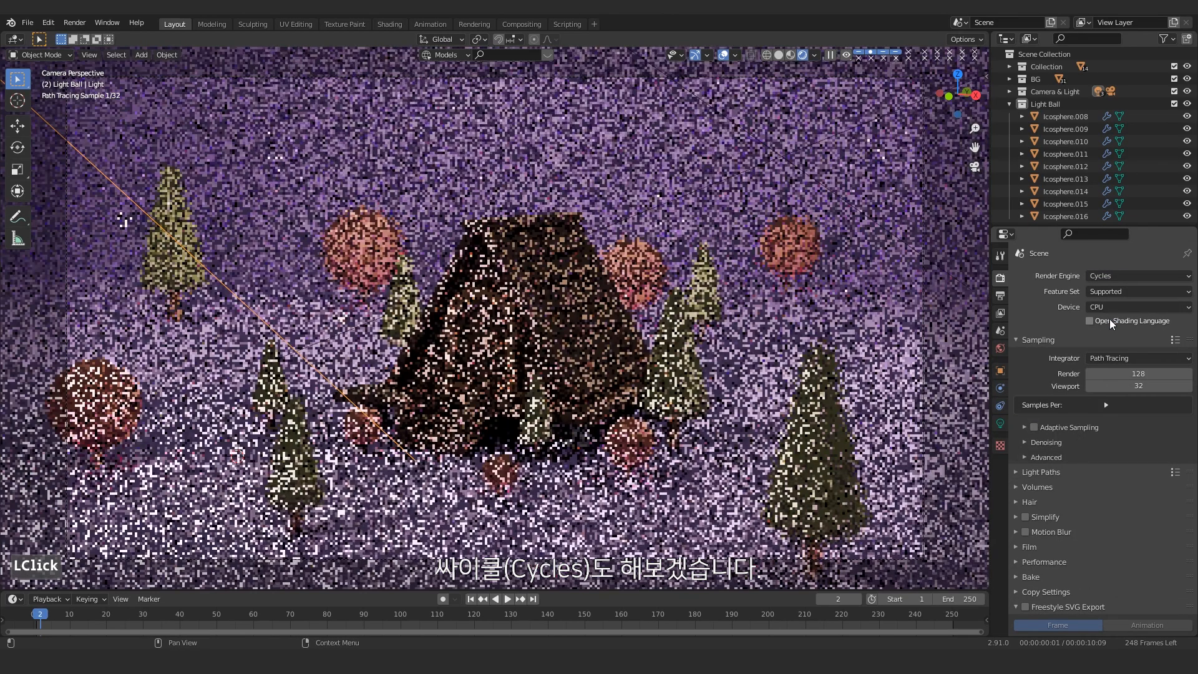
click(1107, 306)
click(1103, 332)
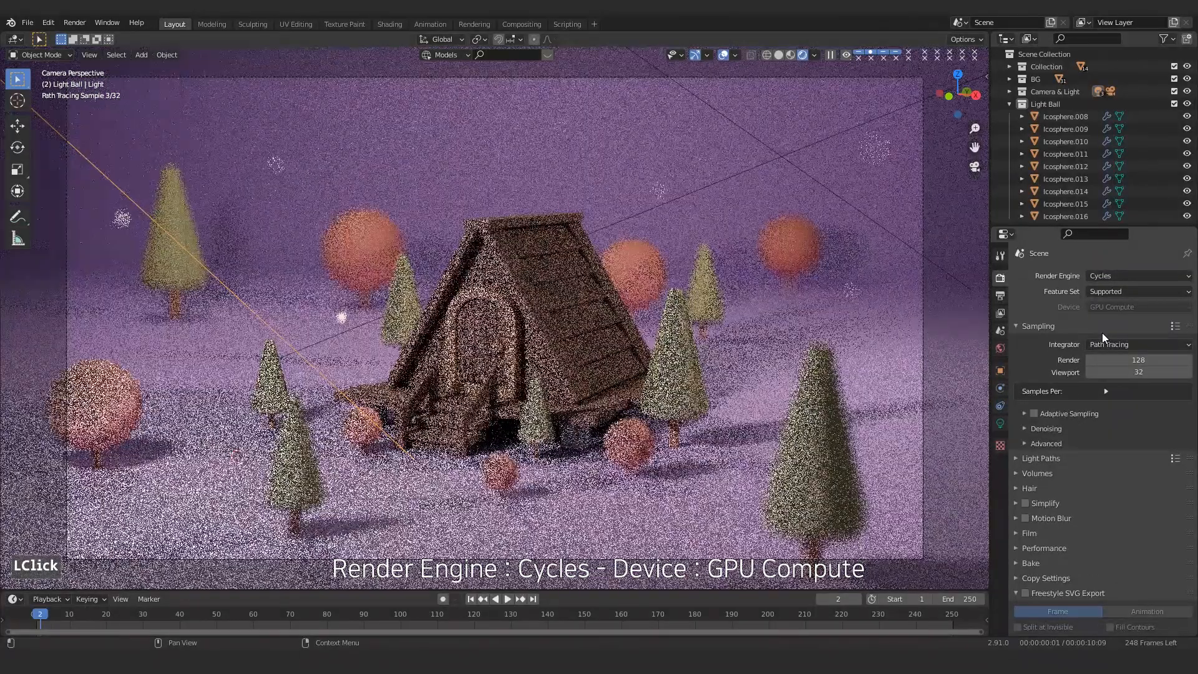
click(791, 55)
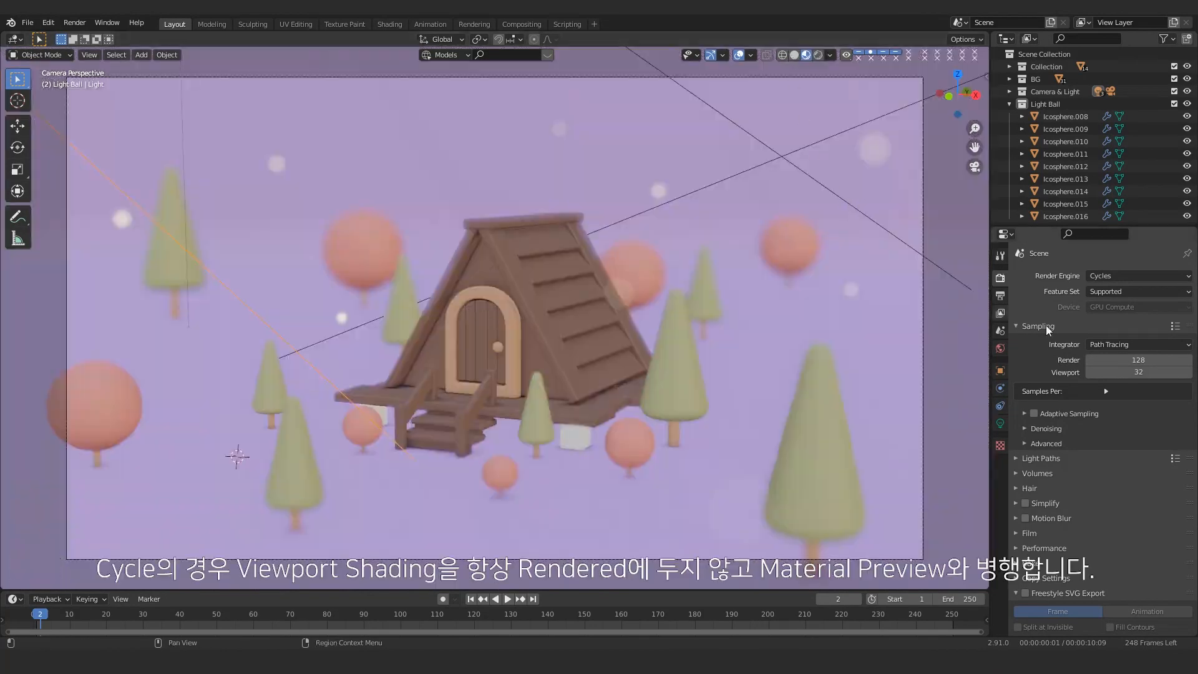
Step: Enable render denoising in the Cycles sampling settings with OptiX as the denoiser
click(1027, 427)
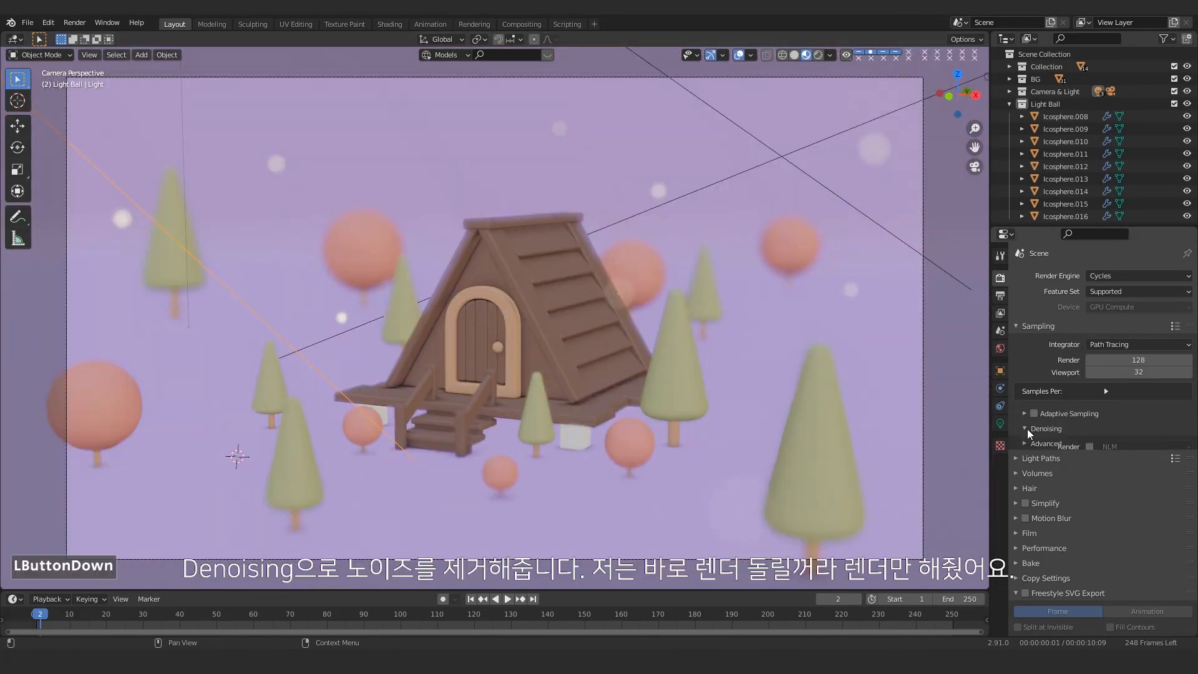
click(1090, 448)
click(1128, 447)
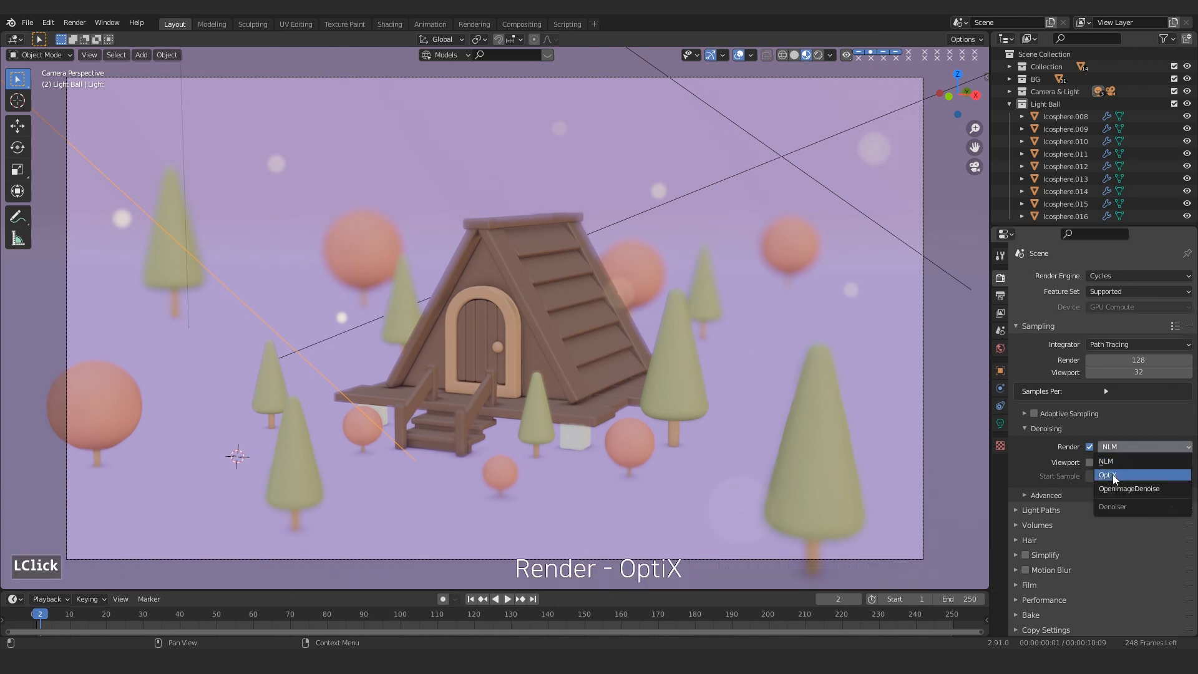
click(1113, 474)
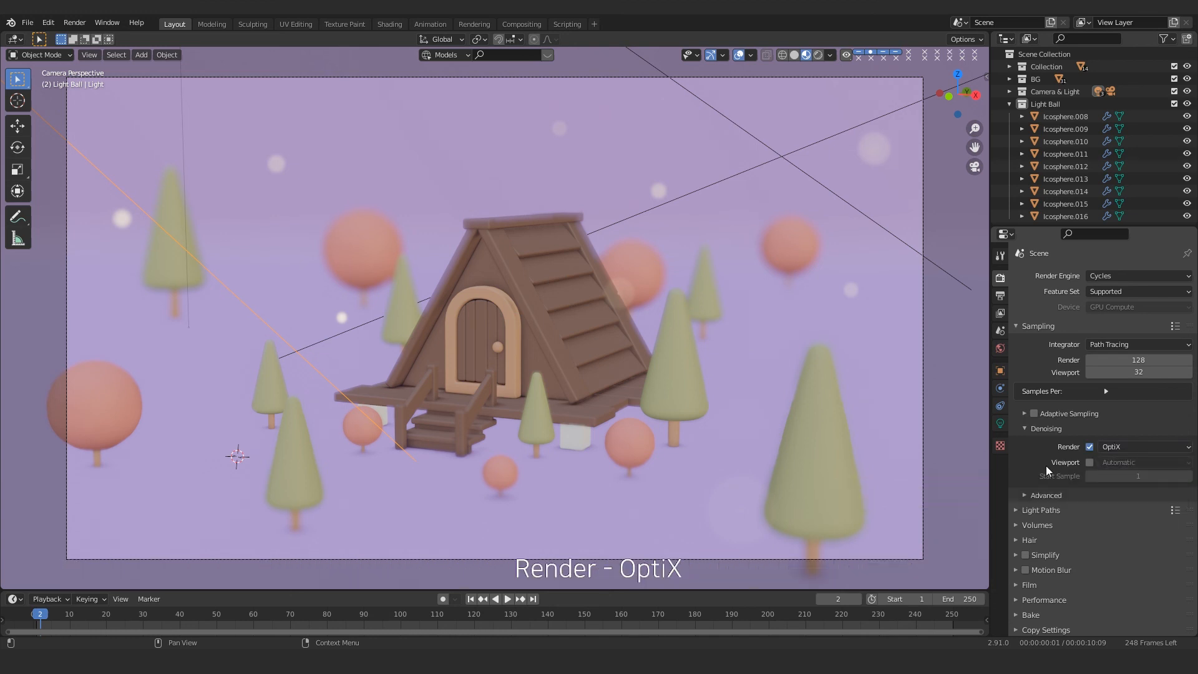
Step: Try the Medium High Contrast and Medium Contrast looks in the scene's Color Management settings
scroll(1048, 503, down, 1)
click(1058, 575)
scroll(1066, 522, down, 6)
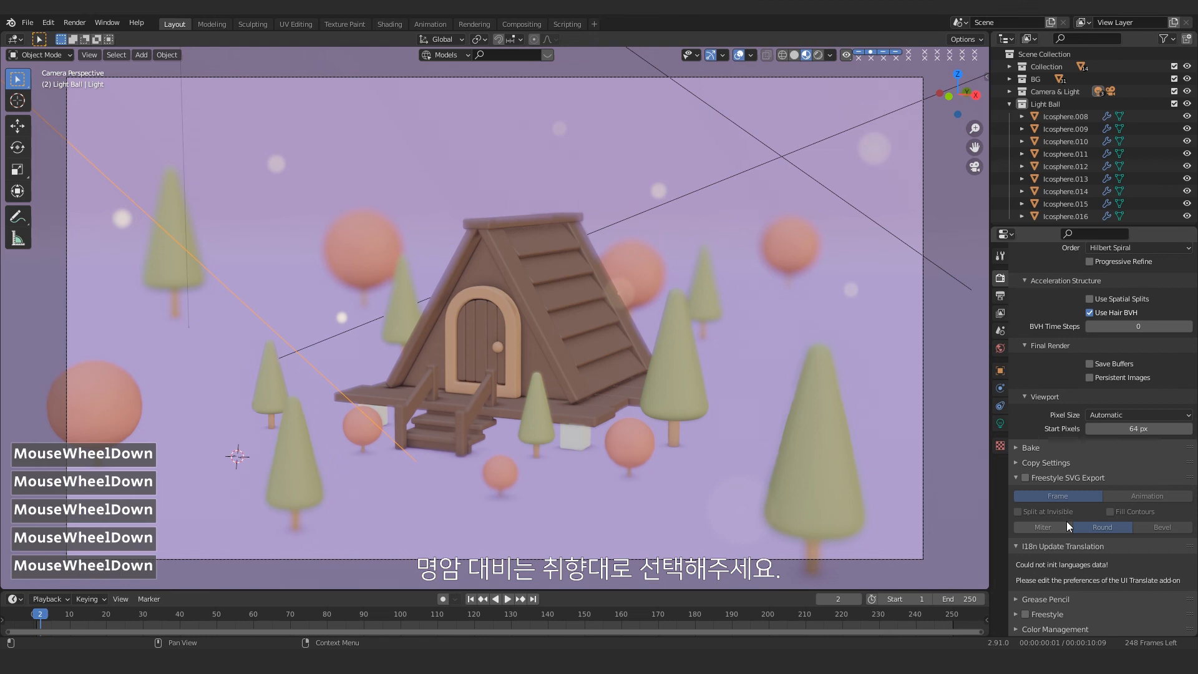
click(1058, 628)
scroll(1088, 570, down, 5)
click(1110, 578)
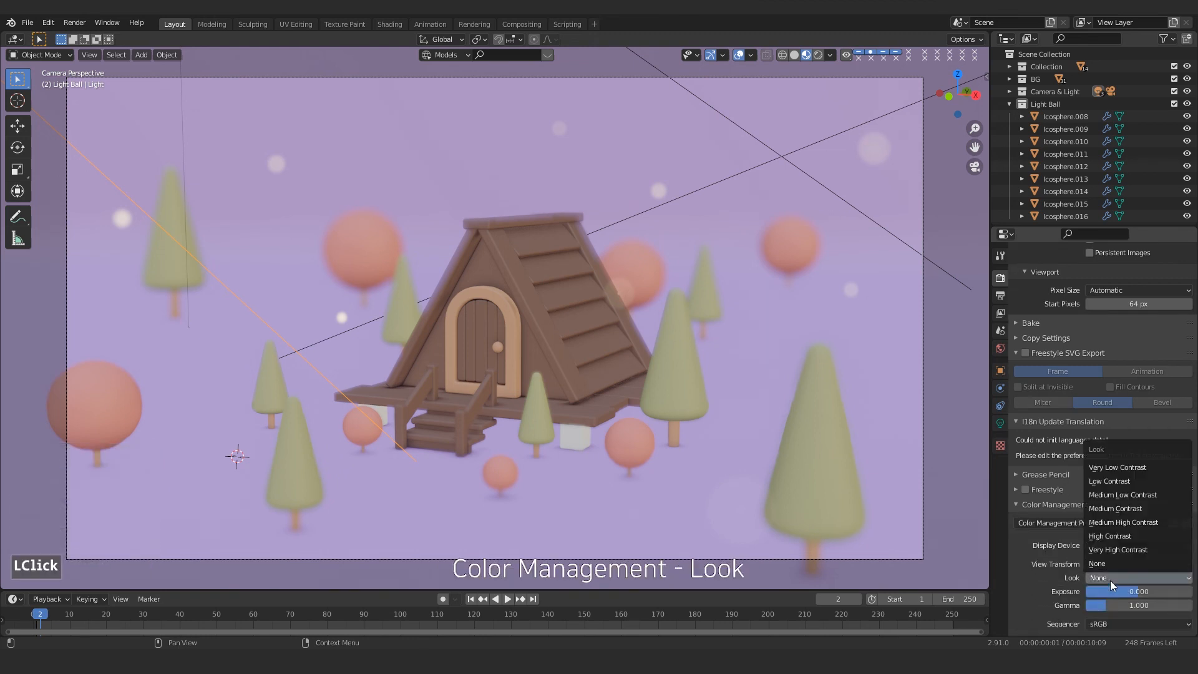
click(1116, 523)
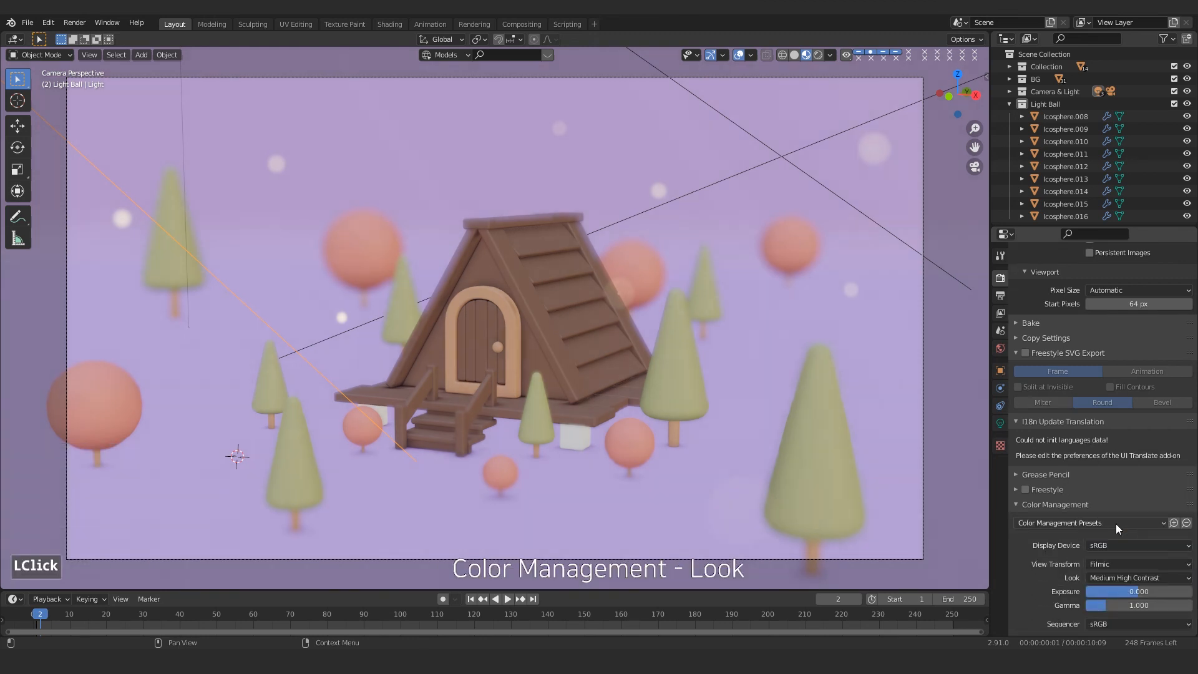
click(1115, 581)
click(1114, 562)
click(1107, 579)
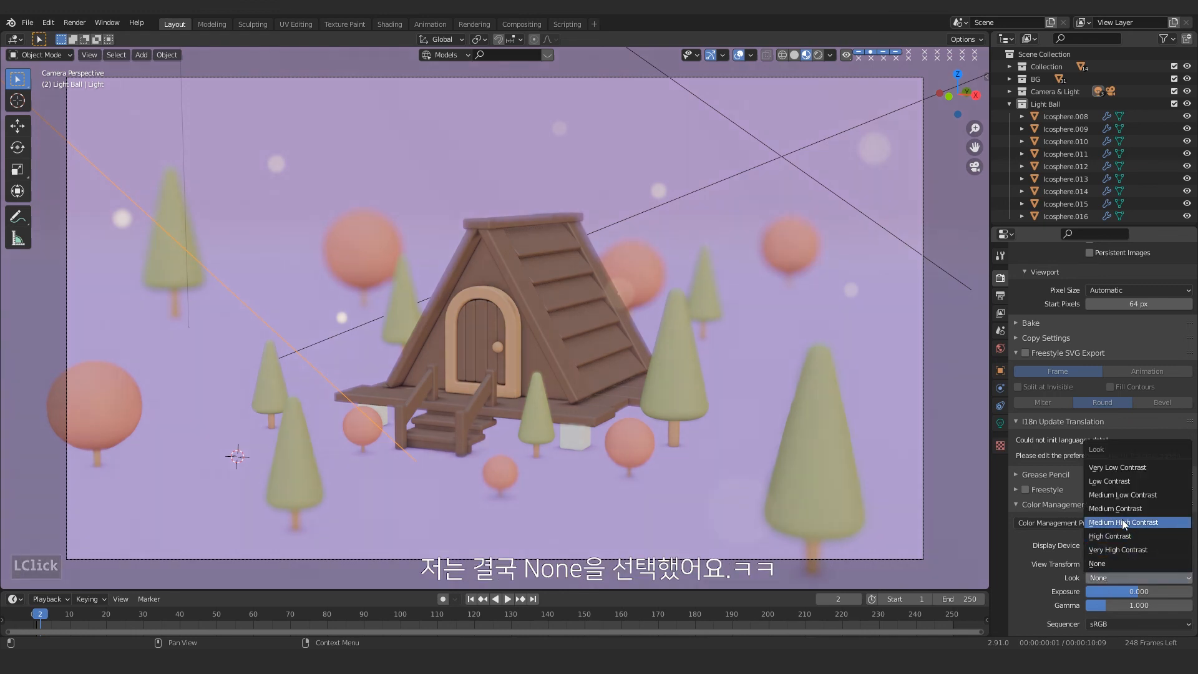
click(1123, 513)
Step: Set the Color Management Look to None and render the image with Cycles
click(1109, 577)
click(1110, 562)
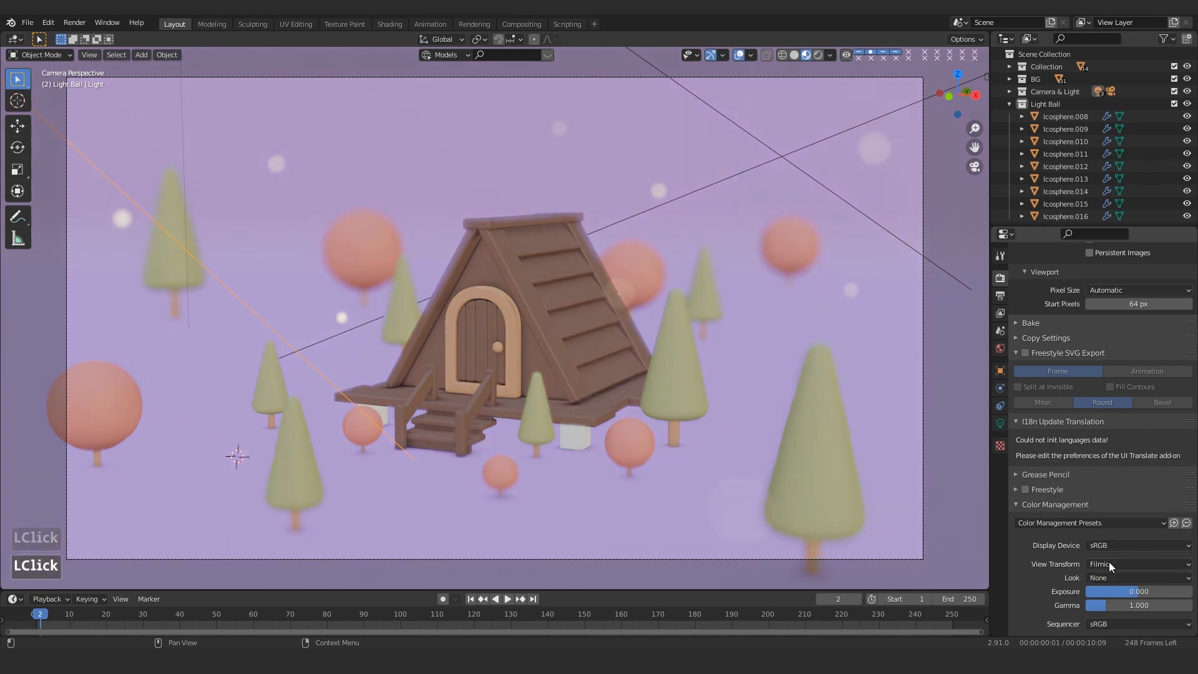
key(F12)
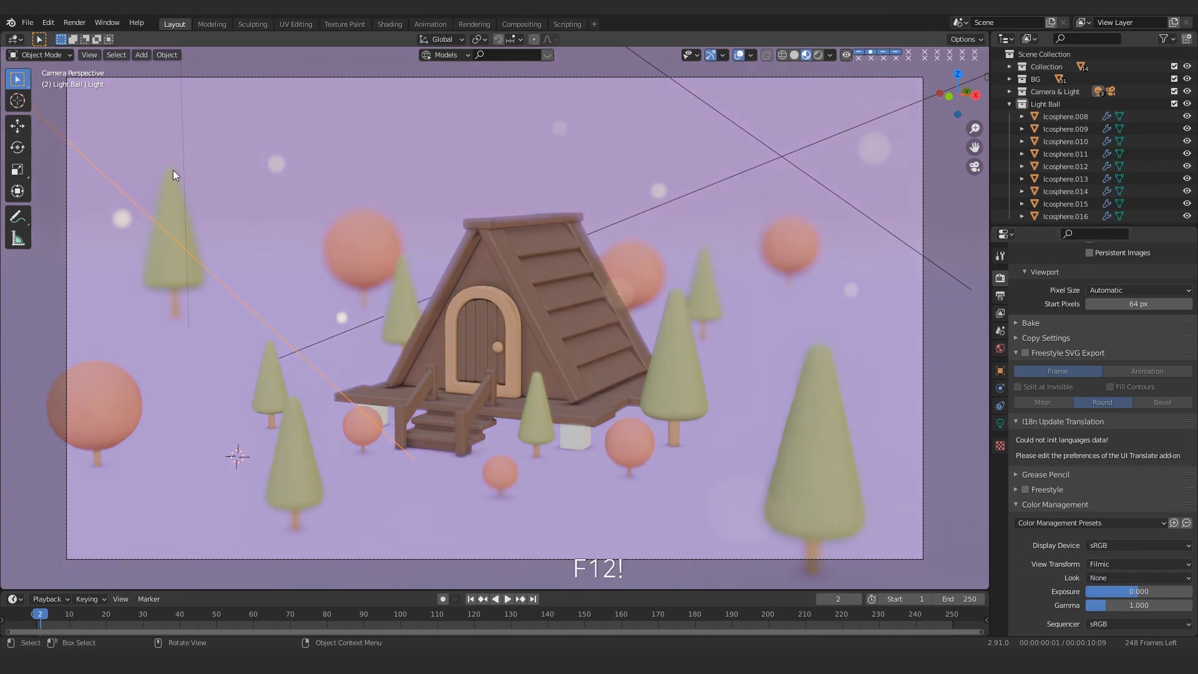